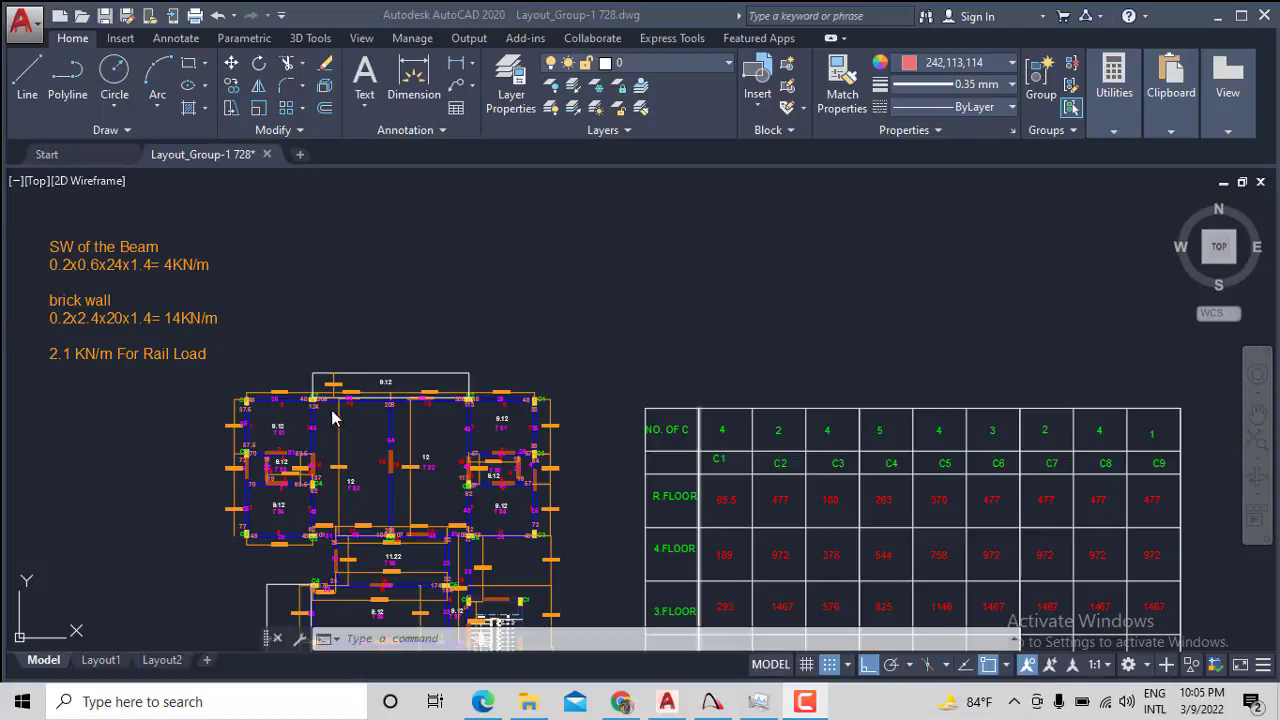
Zoom around the AutoCAD floor plan and pick the TB1 600X200 beam label
scroll(314, 429, up, 4)
scroll(357, 428, up, 2)
scroll(357, 428, down, 2)
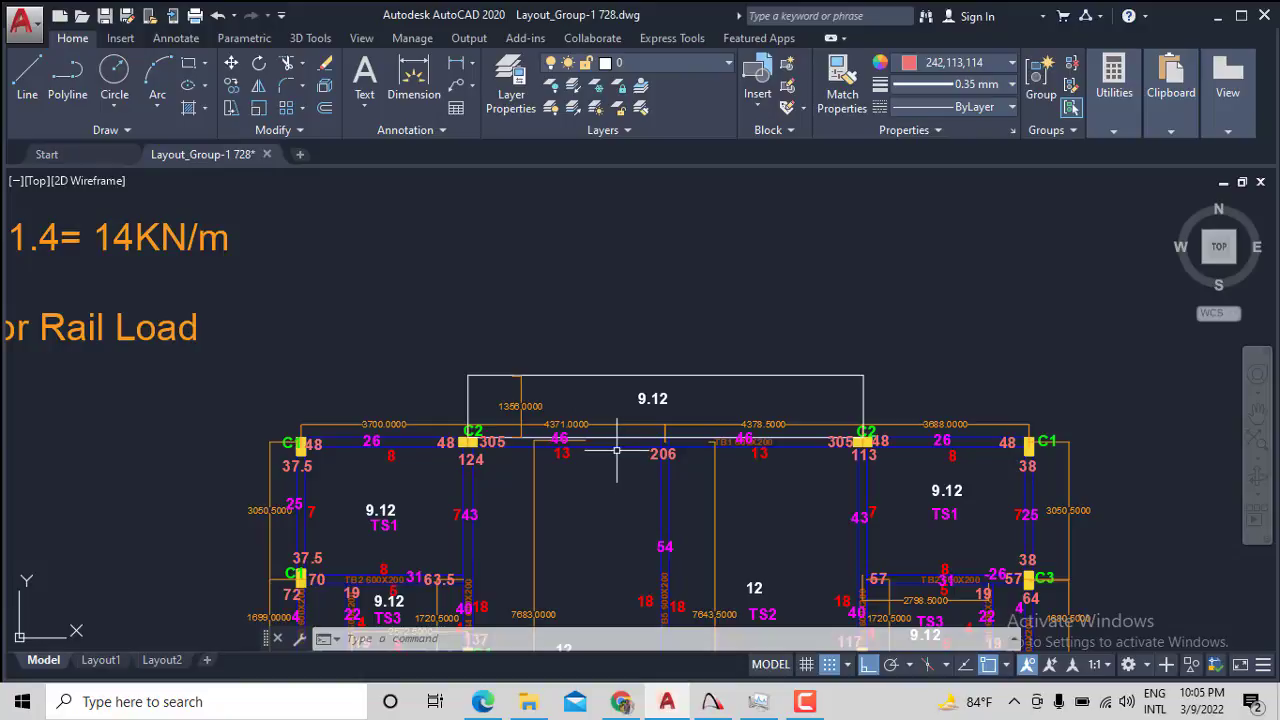
scroll(788, 447, up, 5)
scroll(540, 445, up, 2)
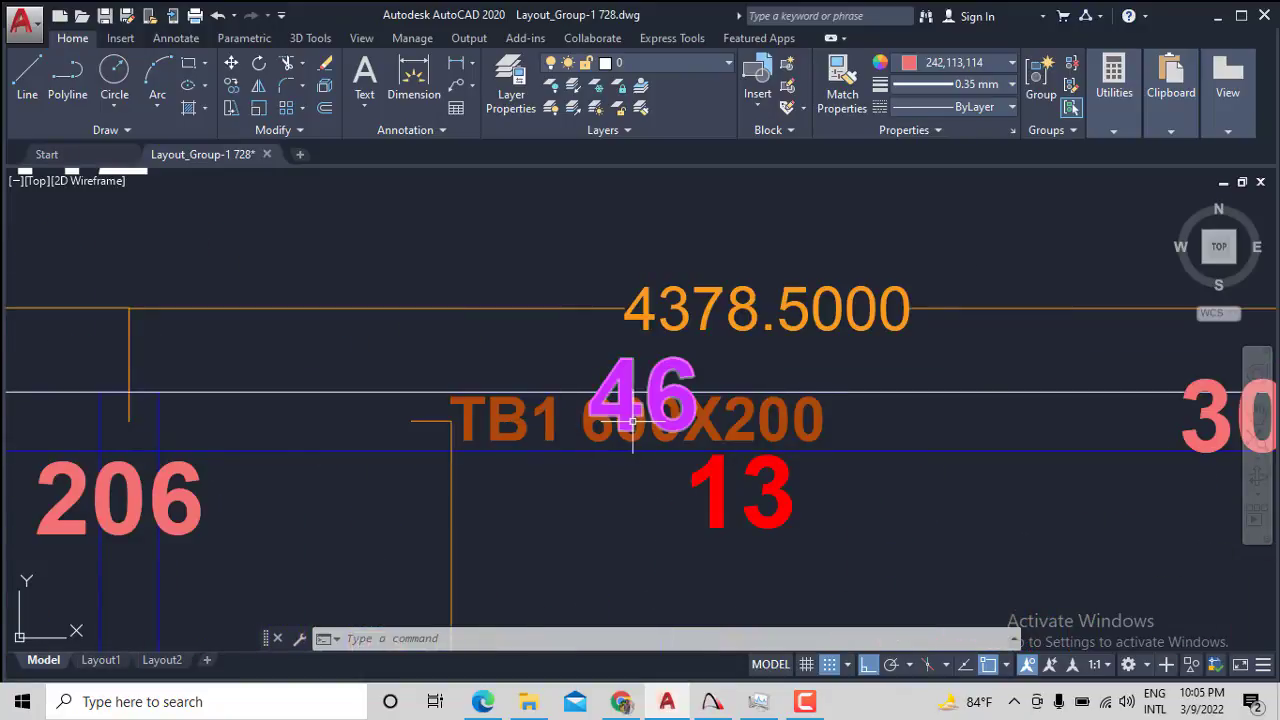
click(542, 434)
scroll(539, 437, down, 3)
scroll(539, 437, down, 3)
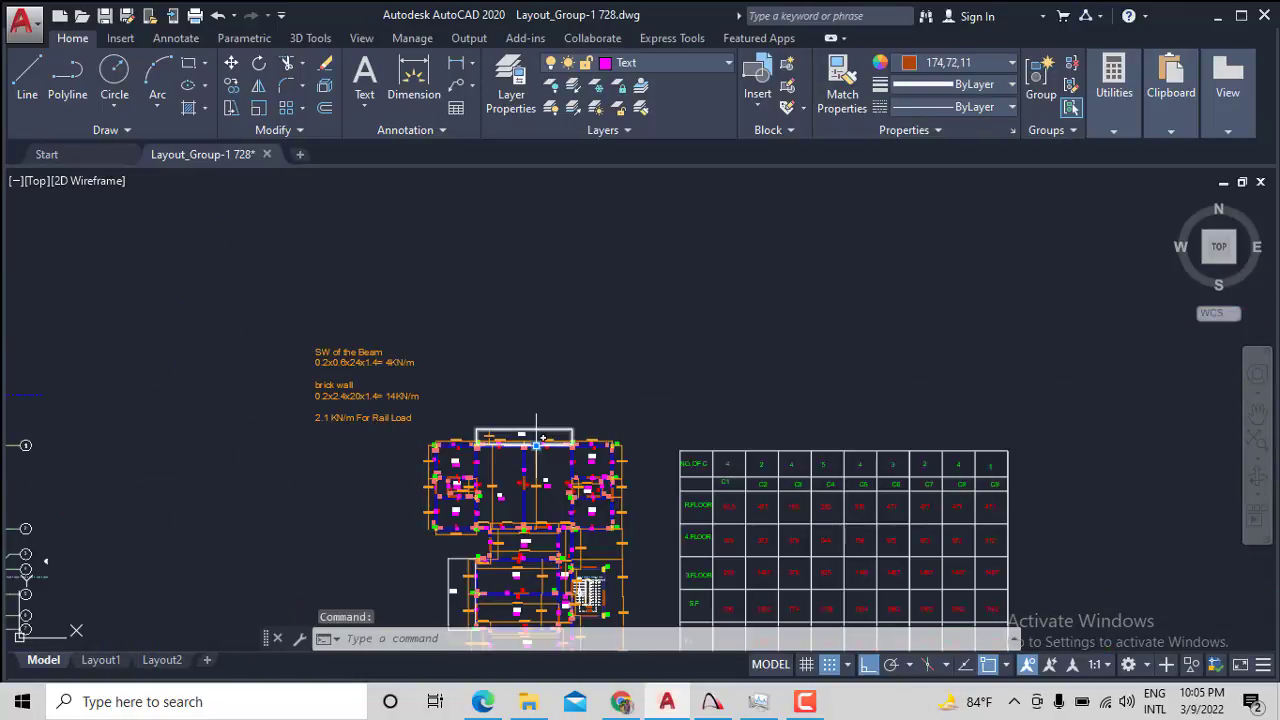
scroll(429, 437, up, 5)
scroll(429, 437, down, 4)
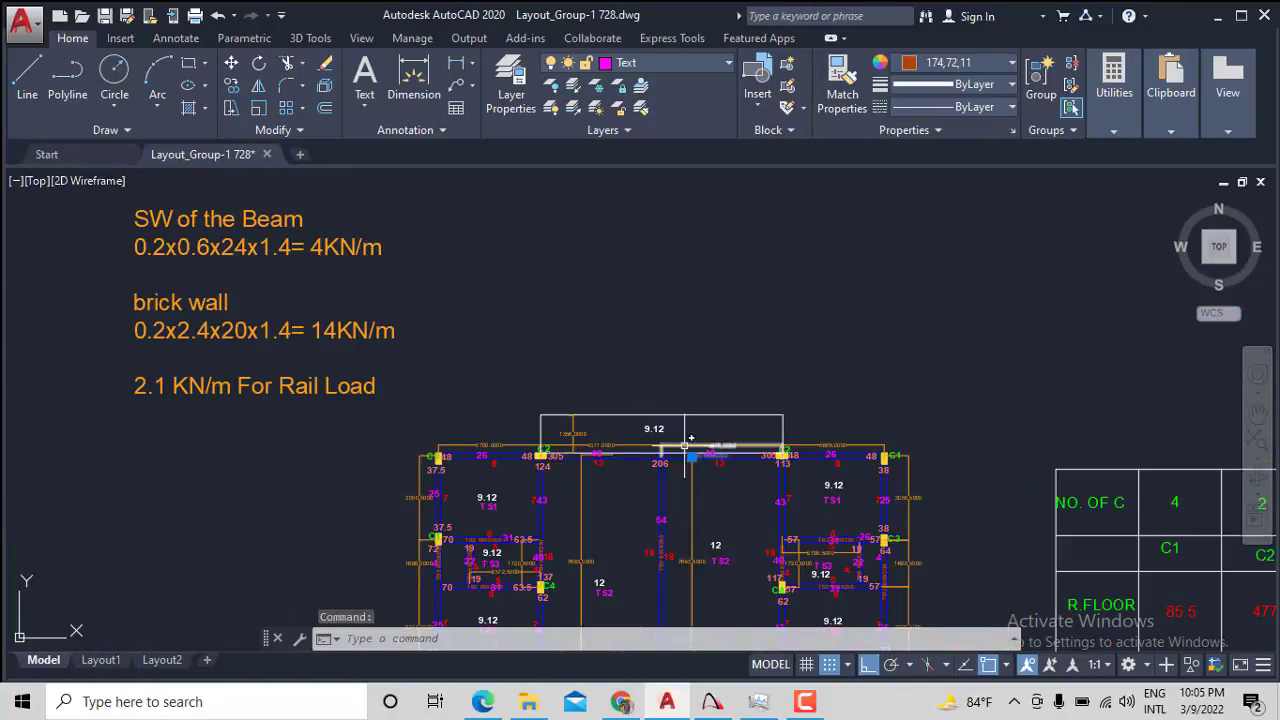
click(575, 350)
click(541, 327)
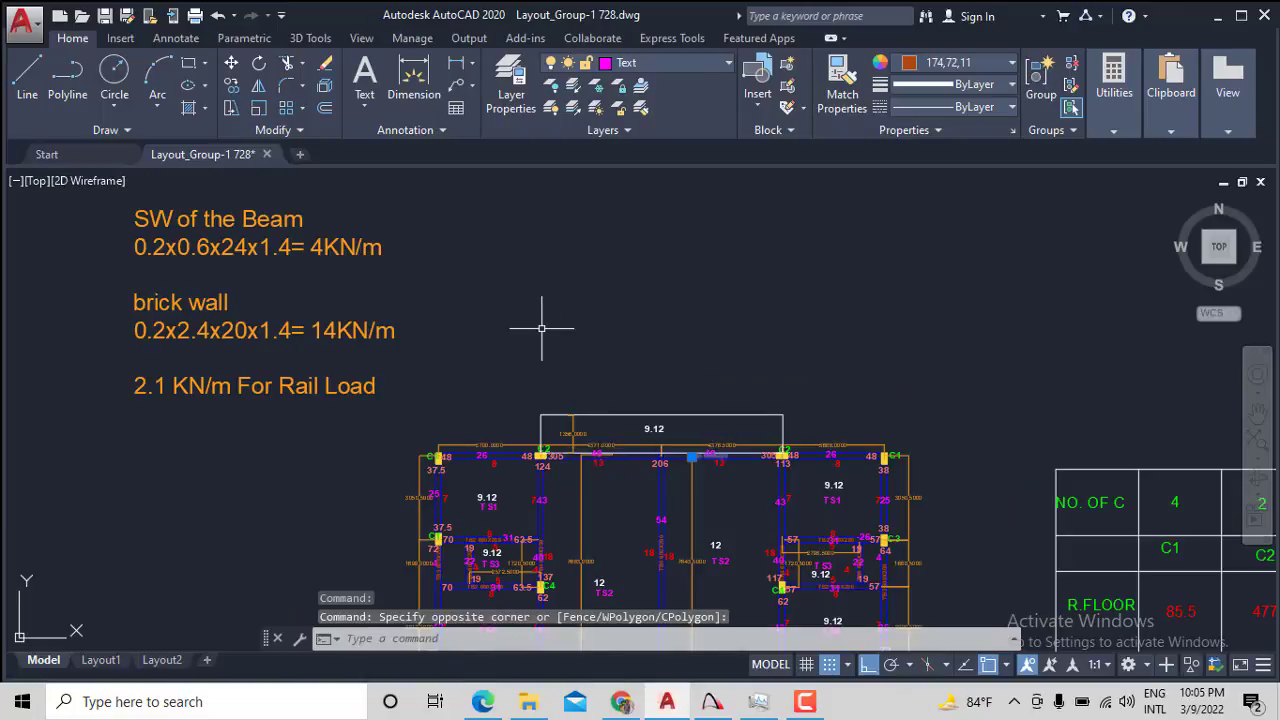
Inspect the TB1 span and the 206 load label on the plan, then clear the selection
scroll(433, 452, up, 2)
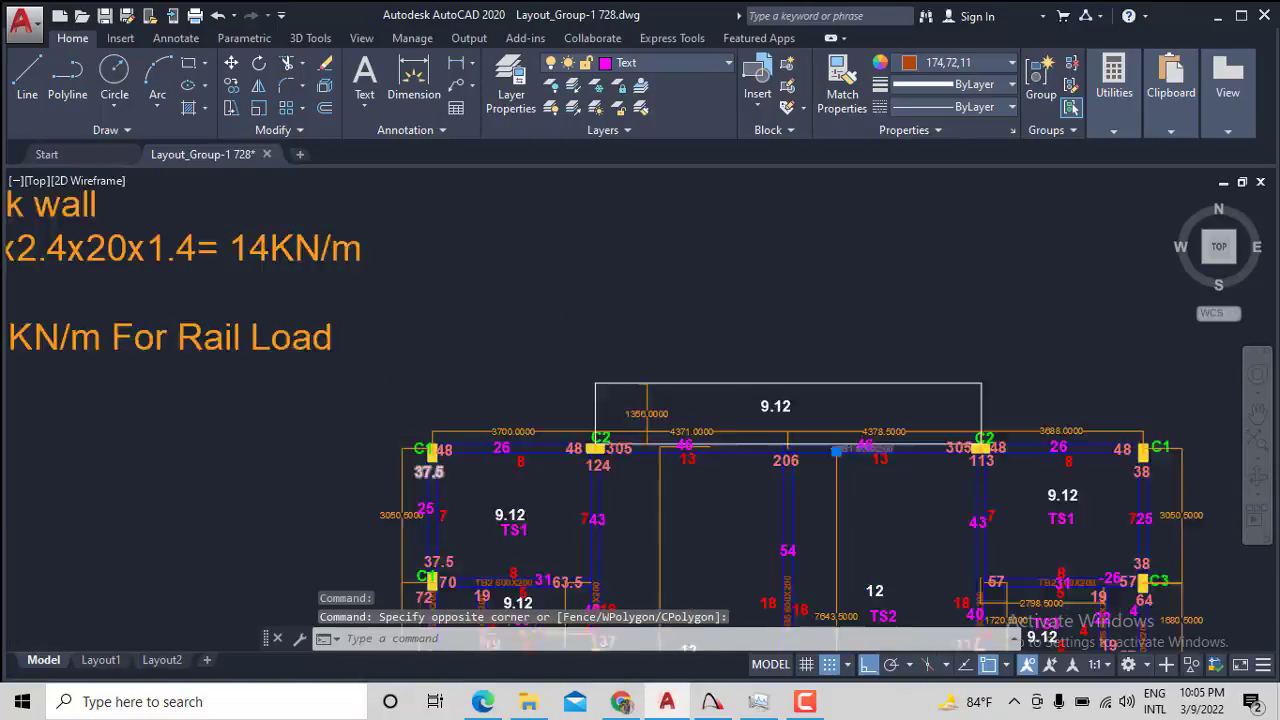
scroll(432, 450, up, 2)
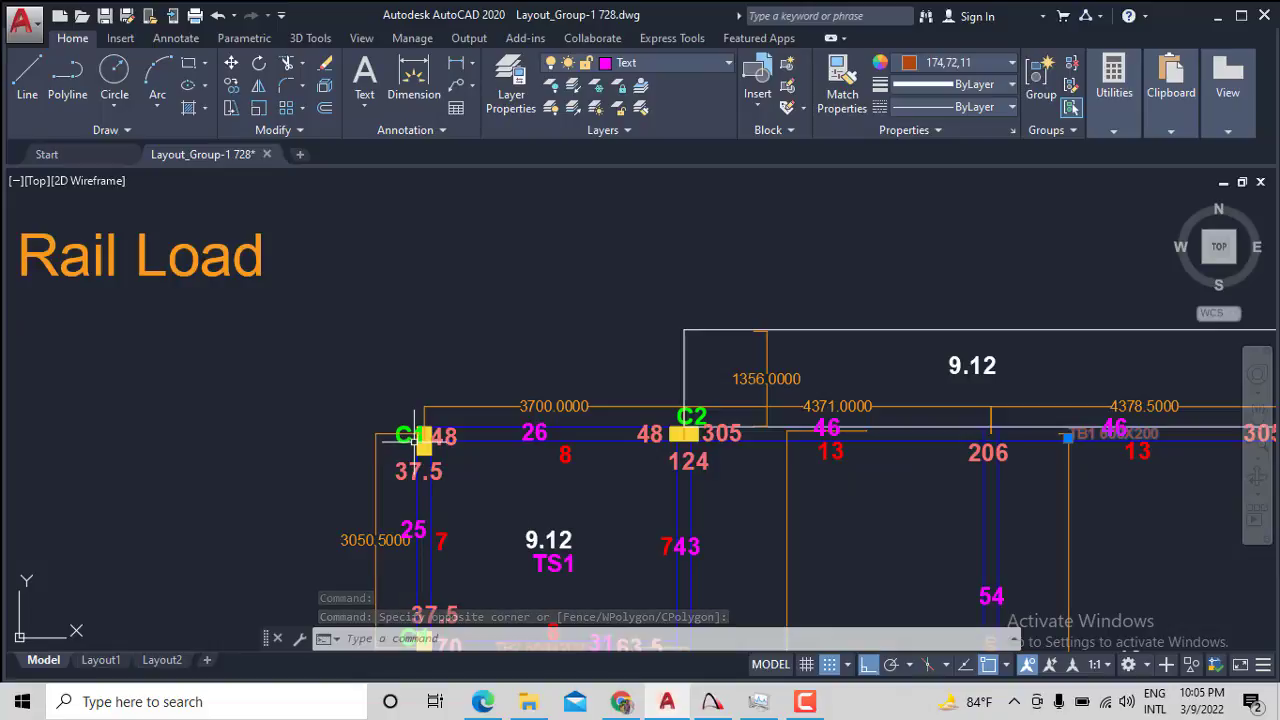
scroll(686, 429, down, 5)
scroll(573, 465, up, 3)
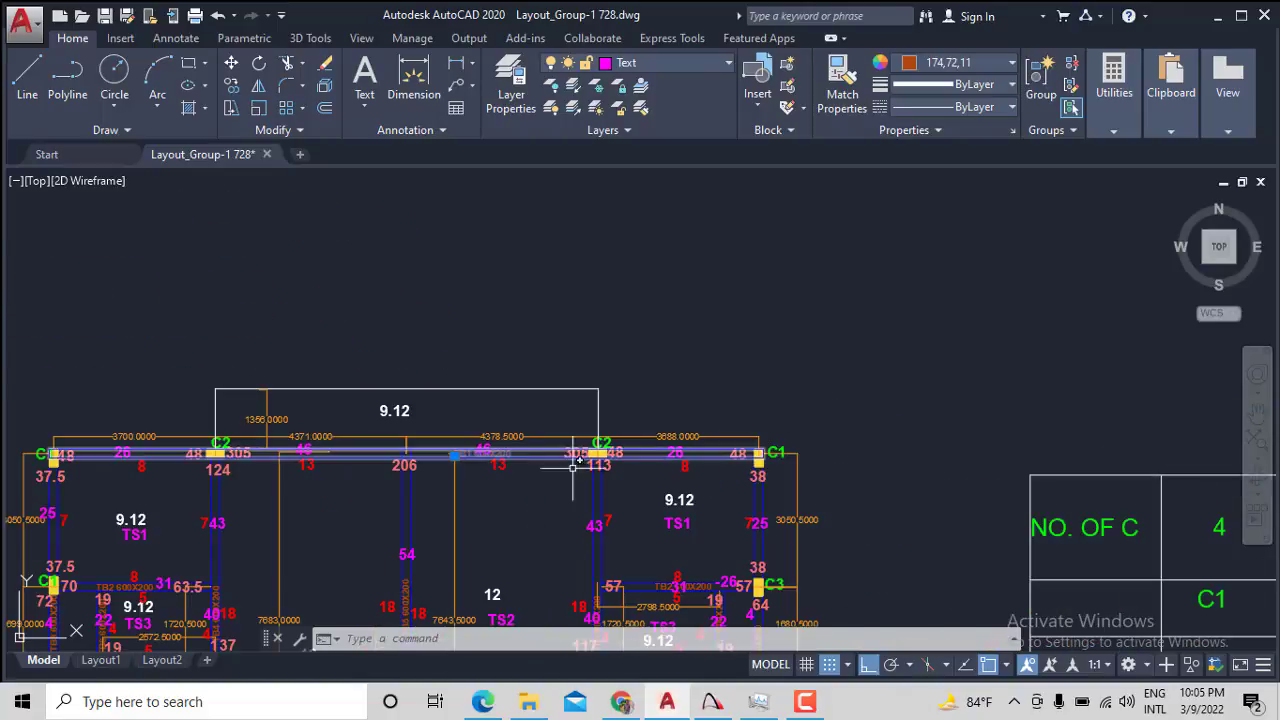
scroll(396, 457, up, 2)
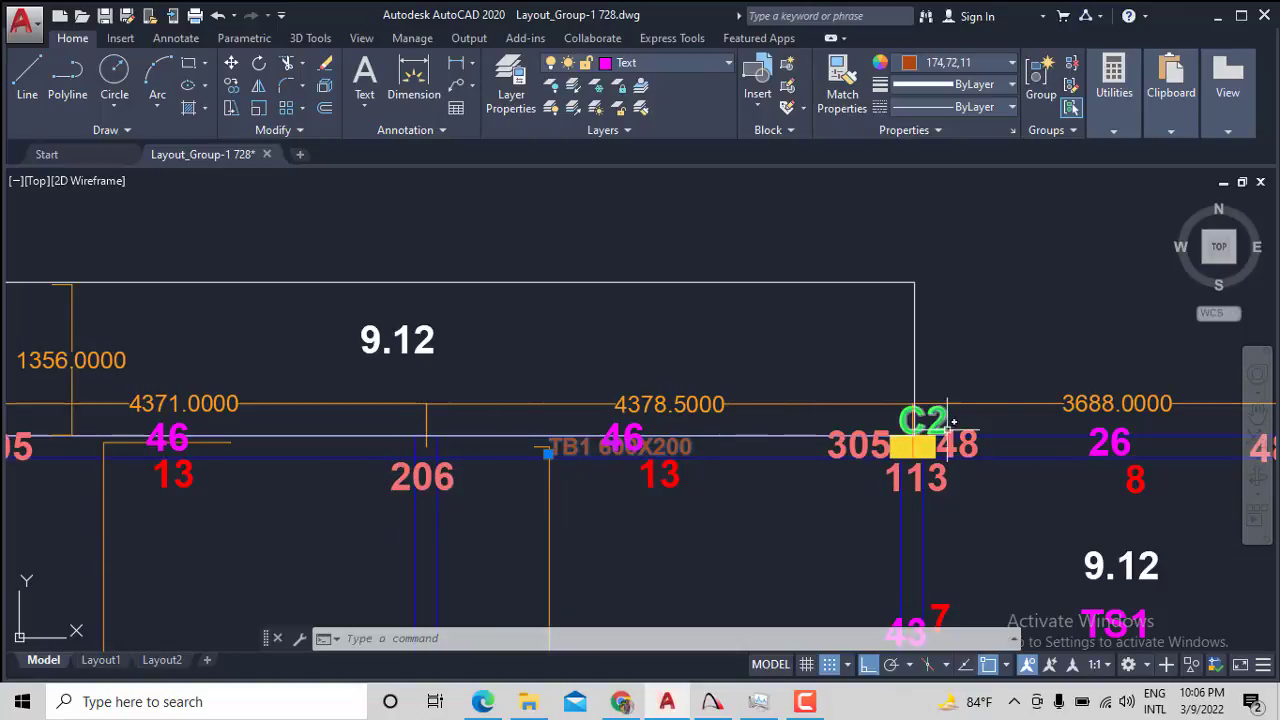
scroll(621, 453, down, 1)
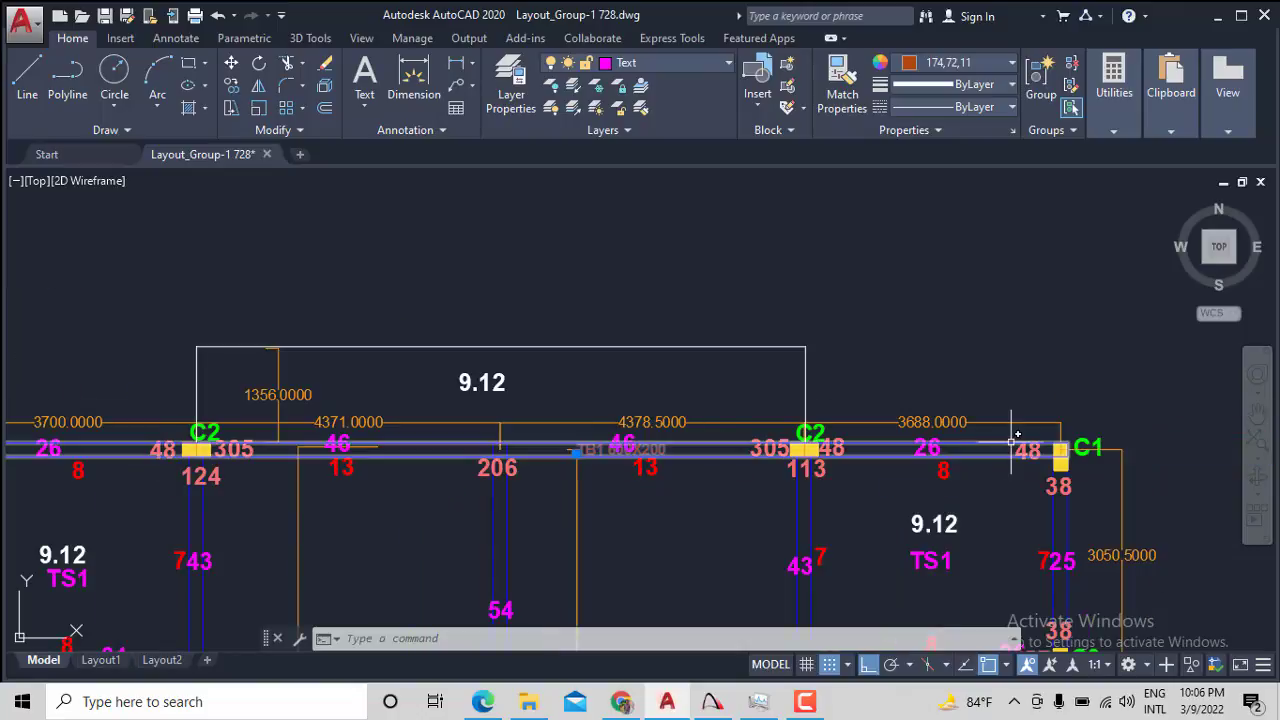
scroll(1018, 440, down, 1)
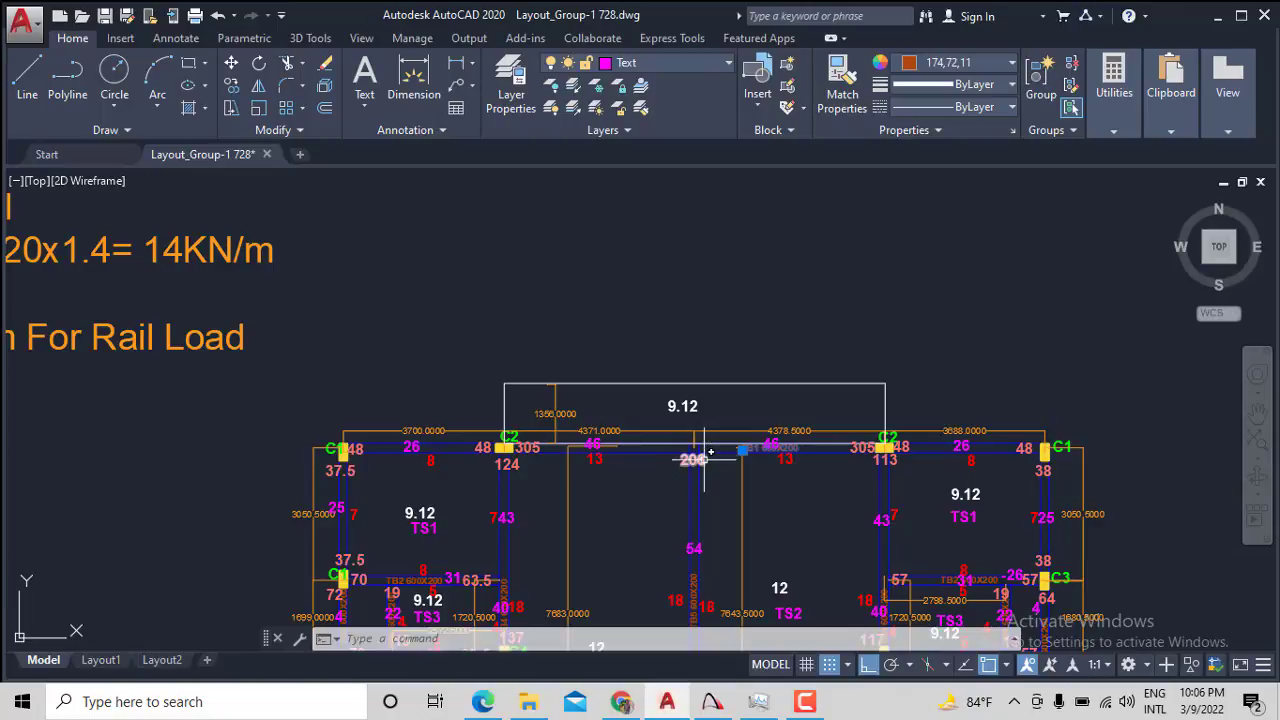
scroll(705, 452, up, 1)
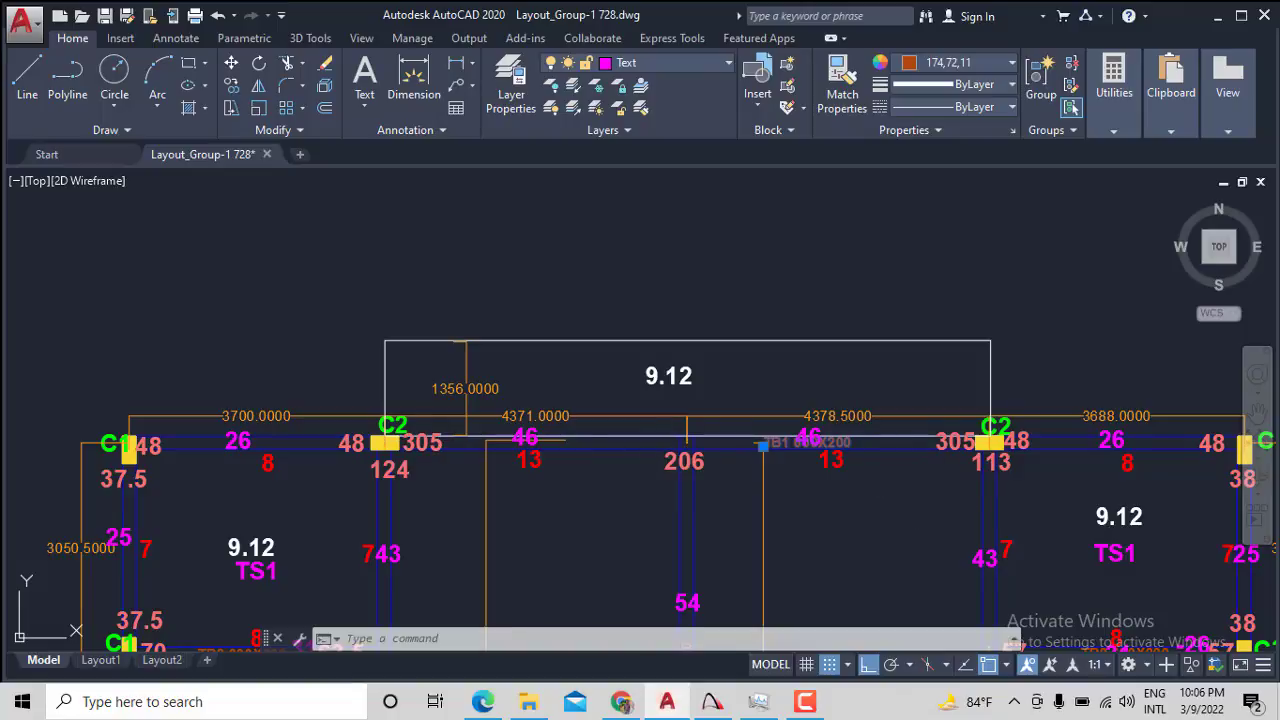
click(945, 504)
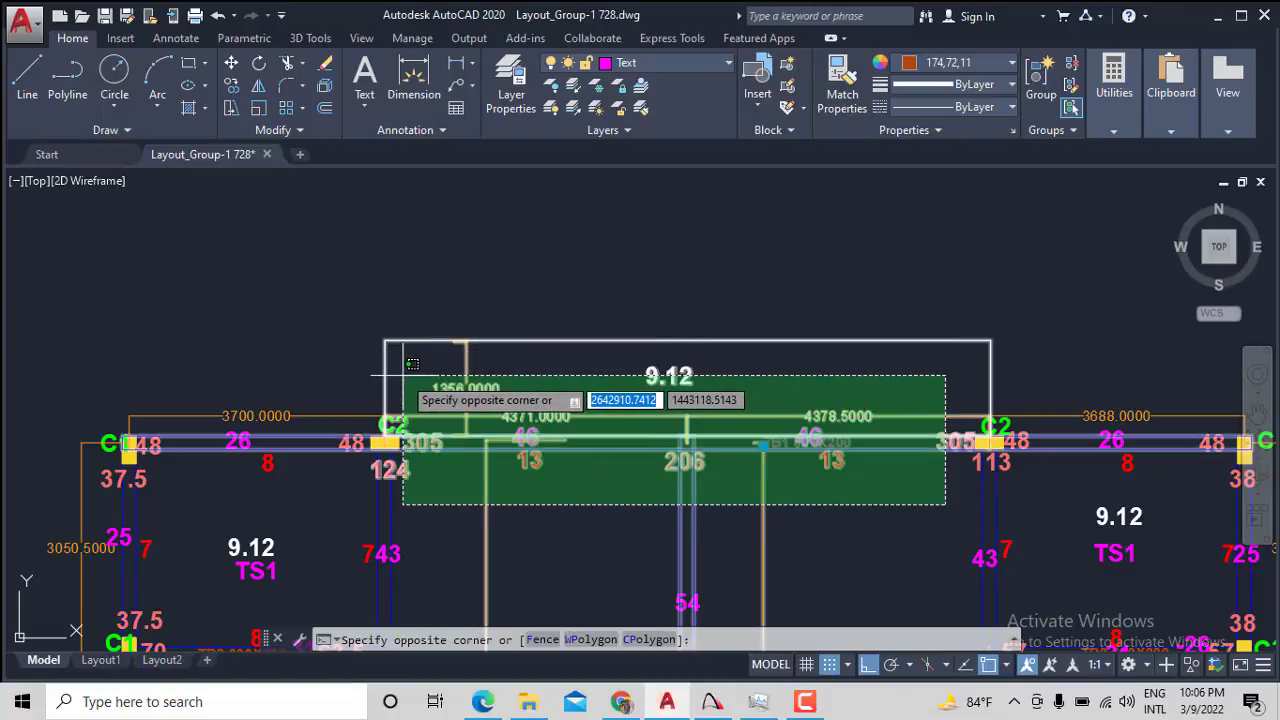
click(836, 490)
click(836, 490)
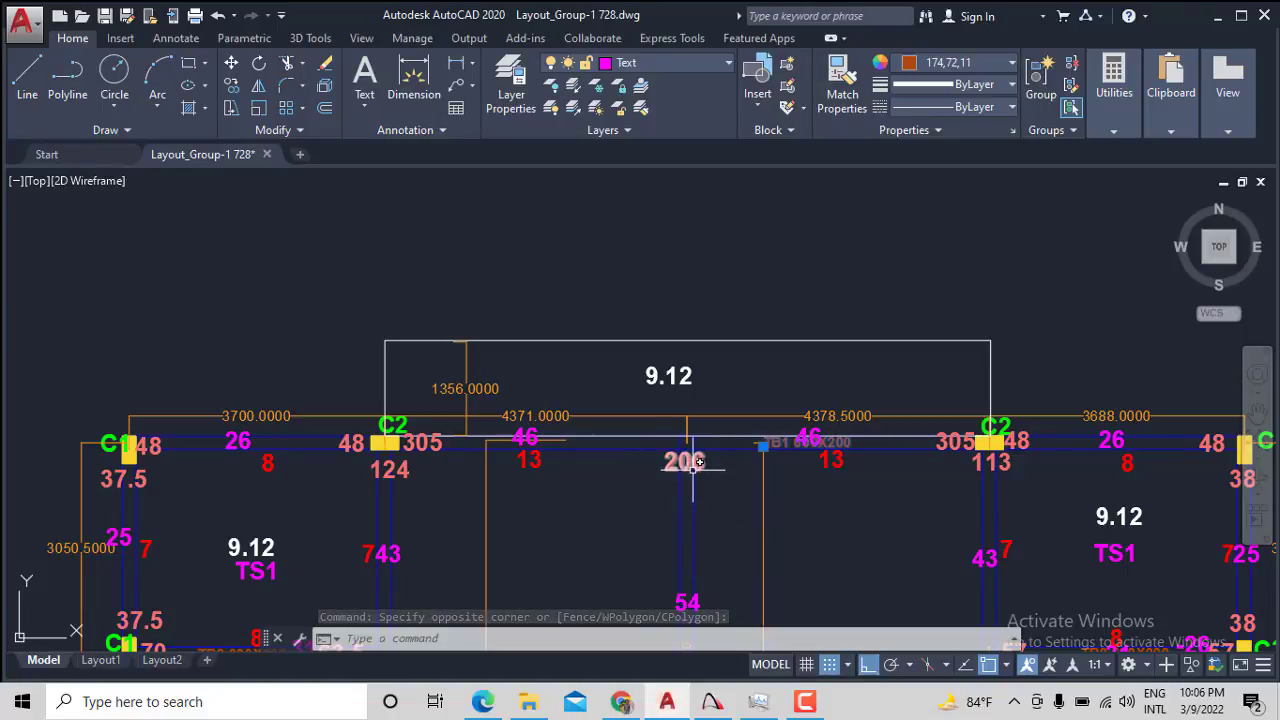
click(697, 462)
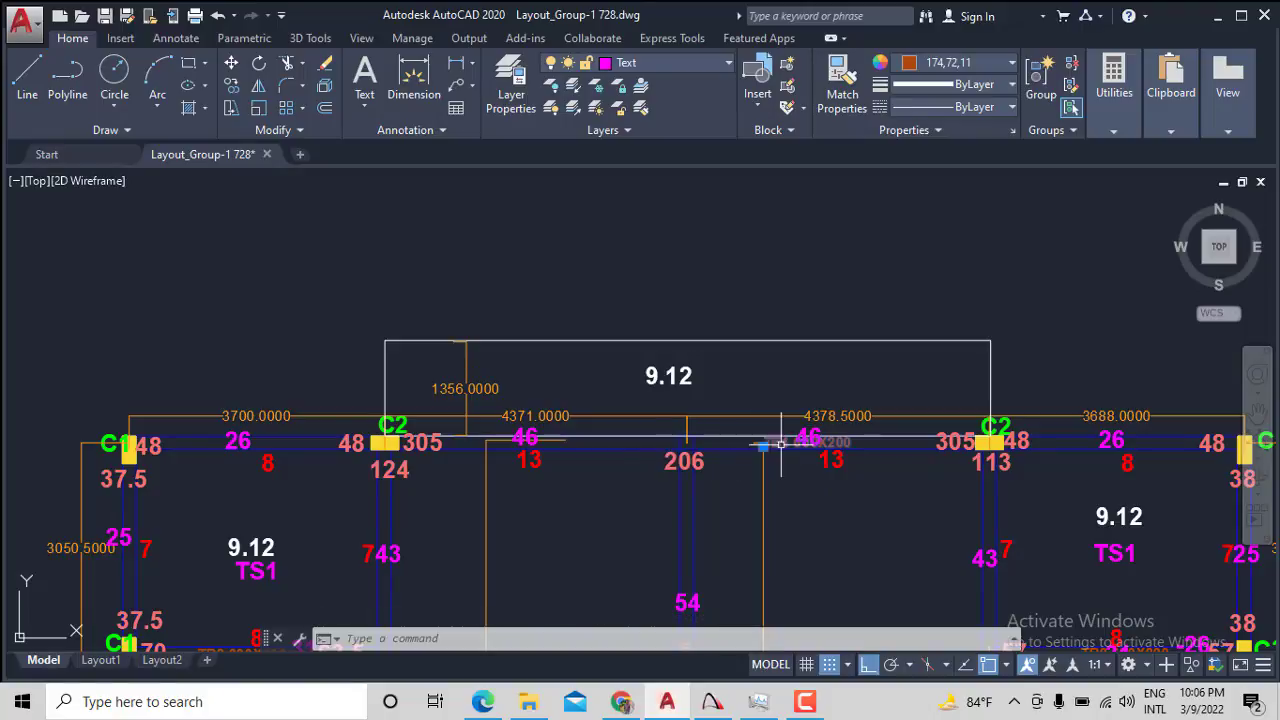
scroll(805, 465, up, 4)
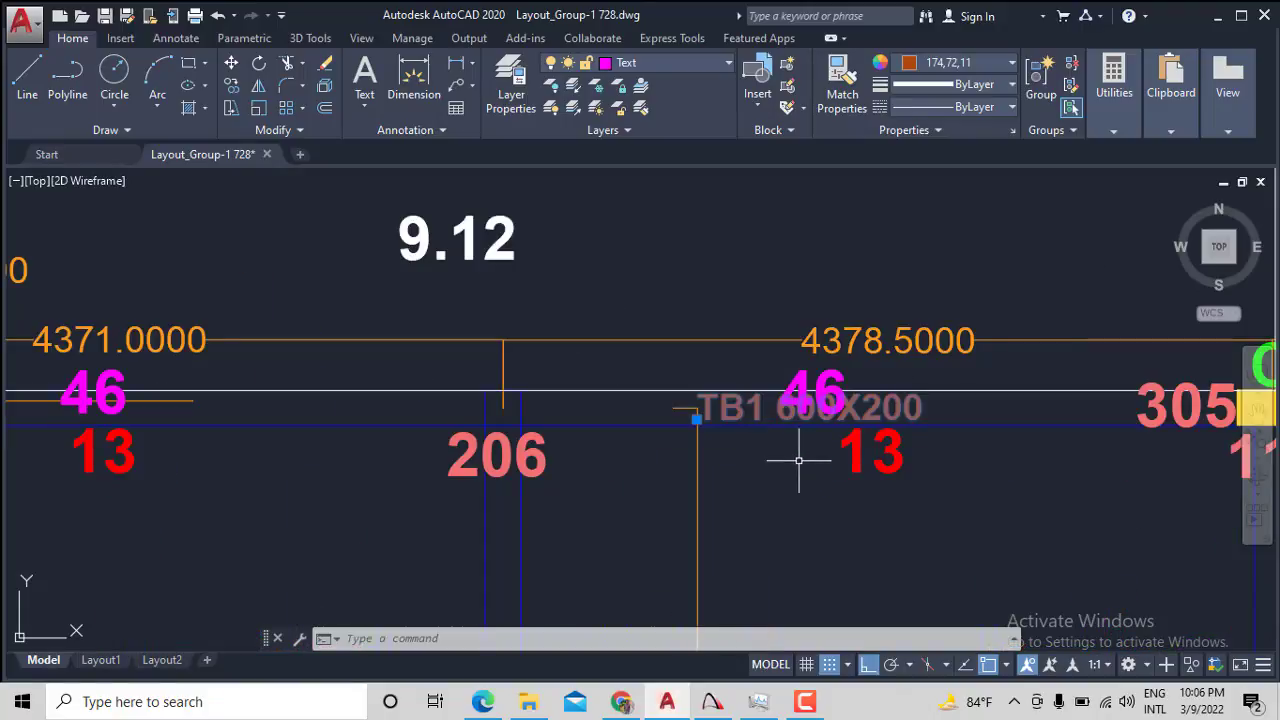
scroll(779, 418, up, 2)
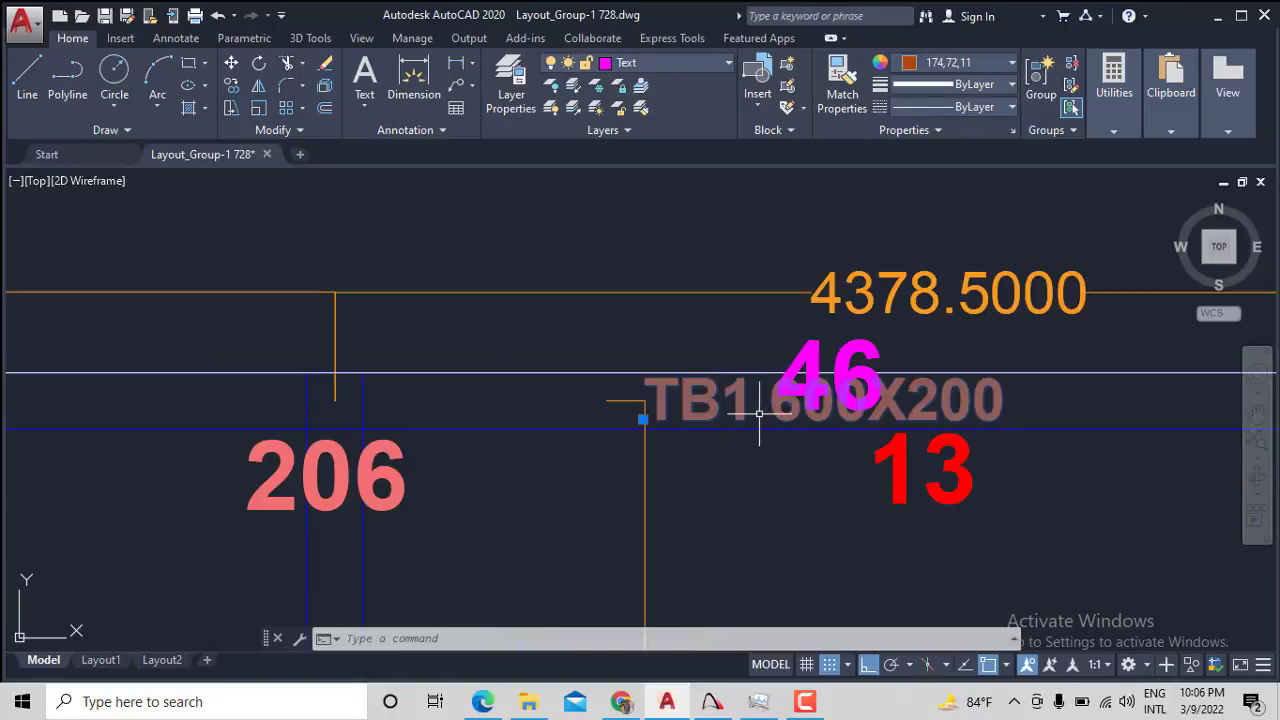
scroll(773, 411, down, 4)
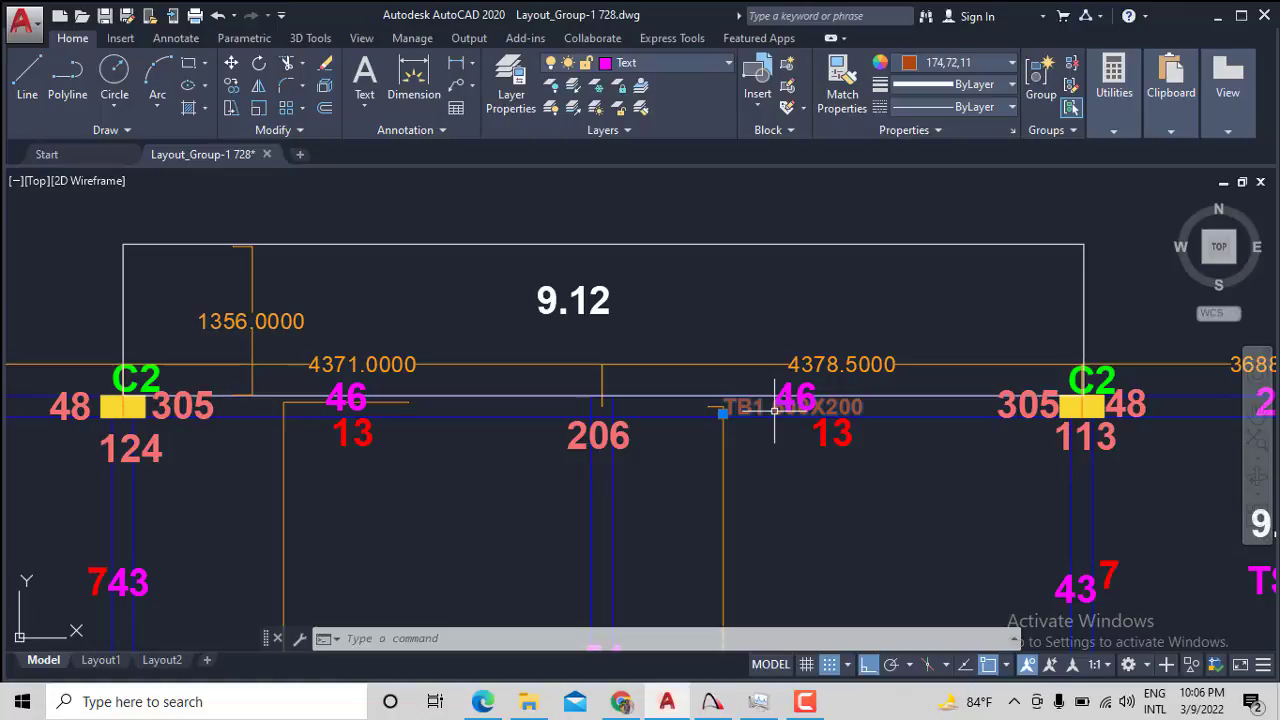
scroll(779, 411, down, 2)
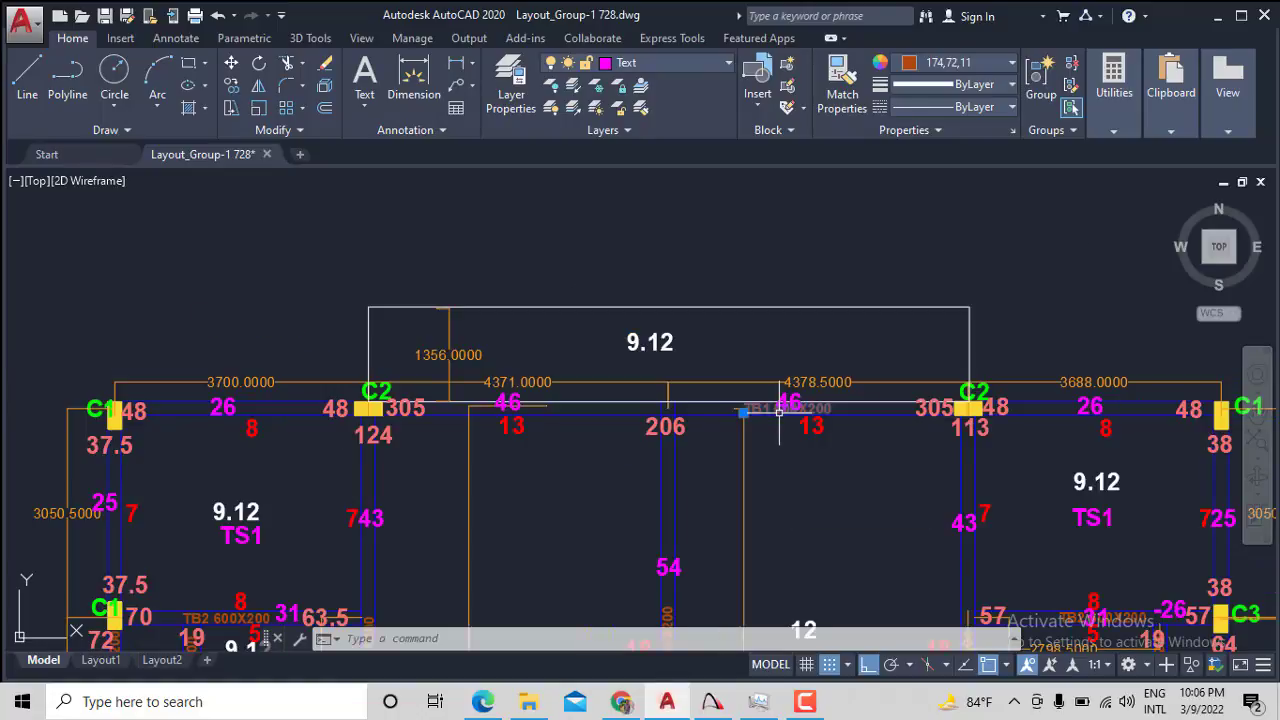
click(779, 411)
key(Escape)
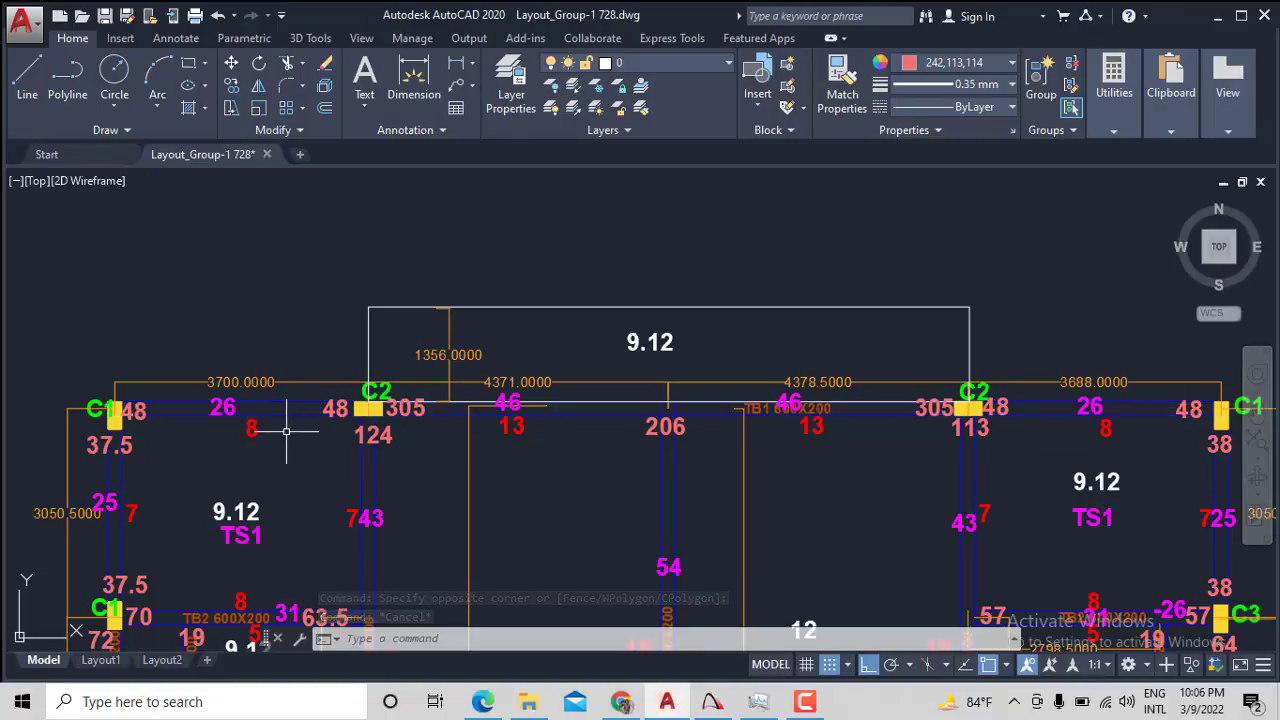
Bring up the TB1 design notes PDF with the Draw pen on, scrolled to the load diagram
click(483, 701)
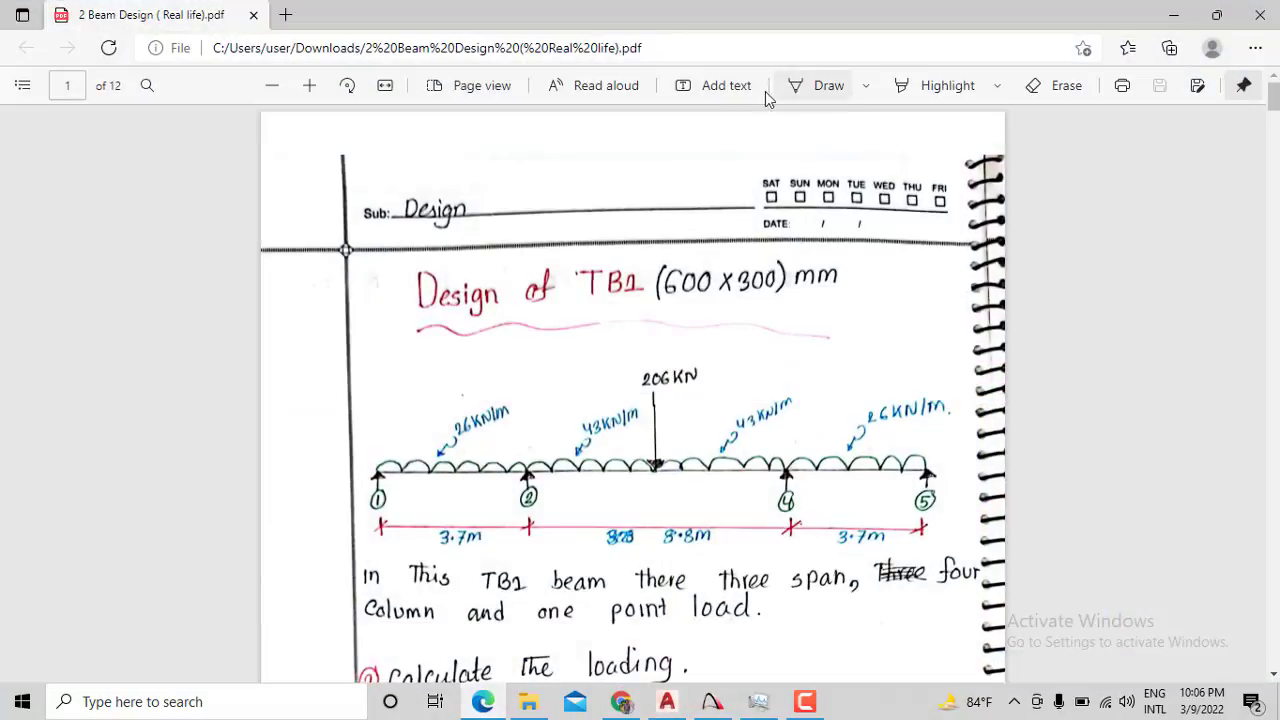
click(822, 86)
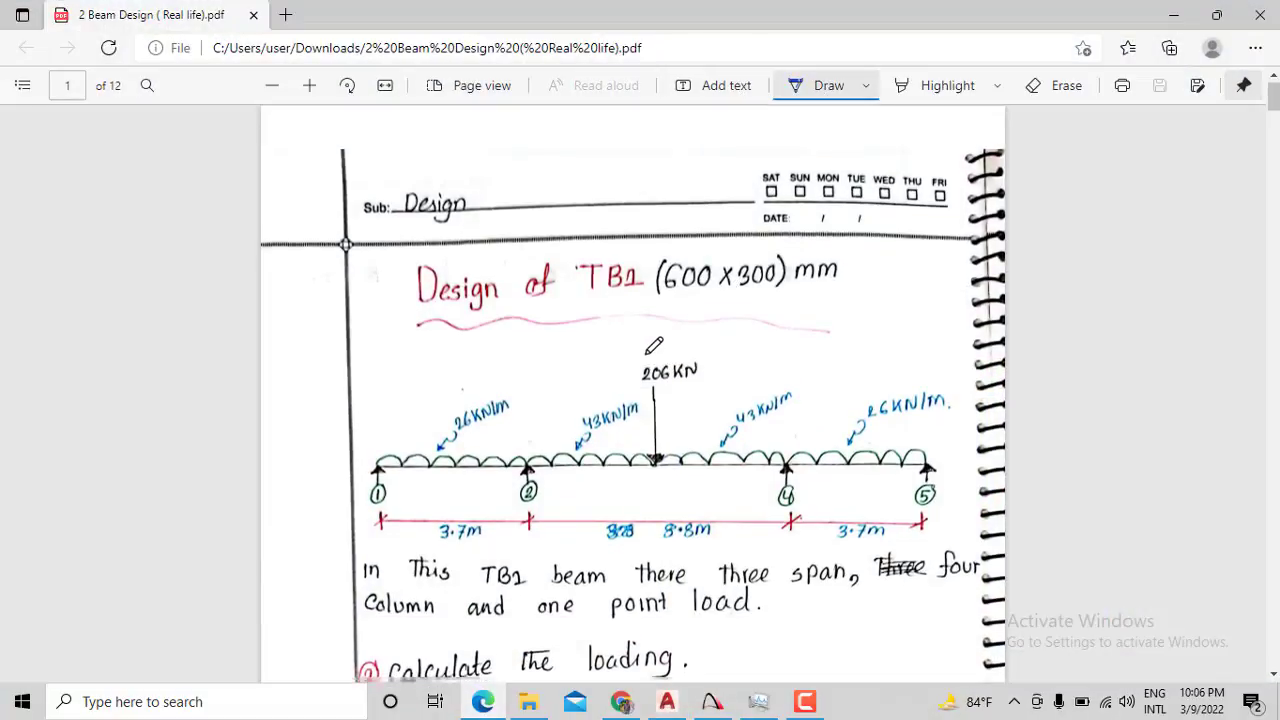
scroll(640, 340, down, 3)
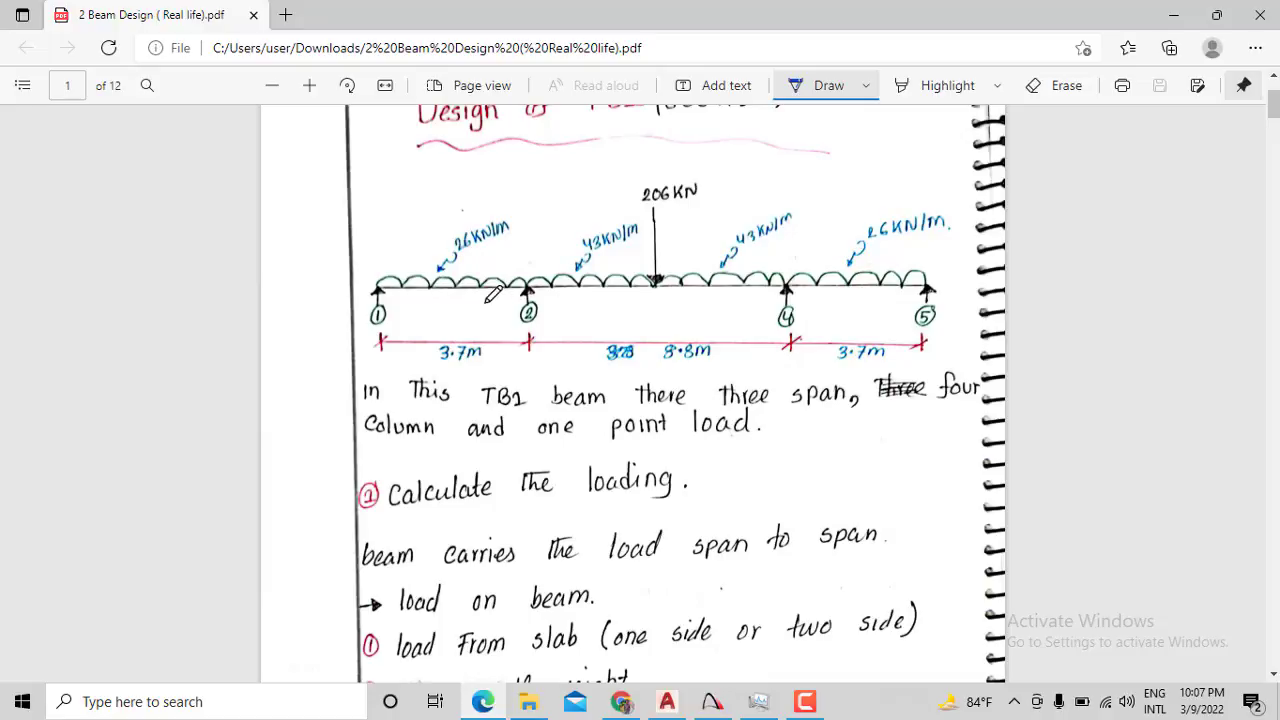
click(710, 701)
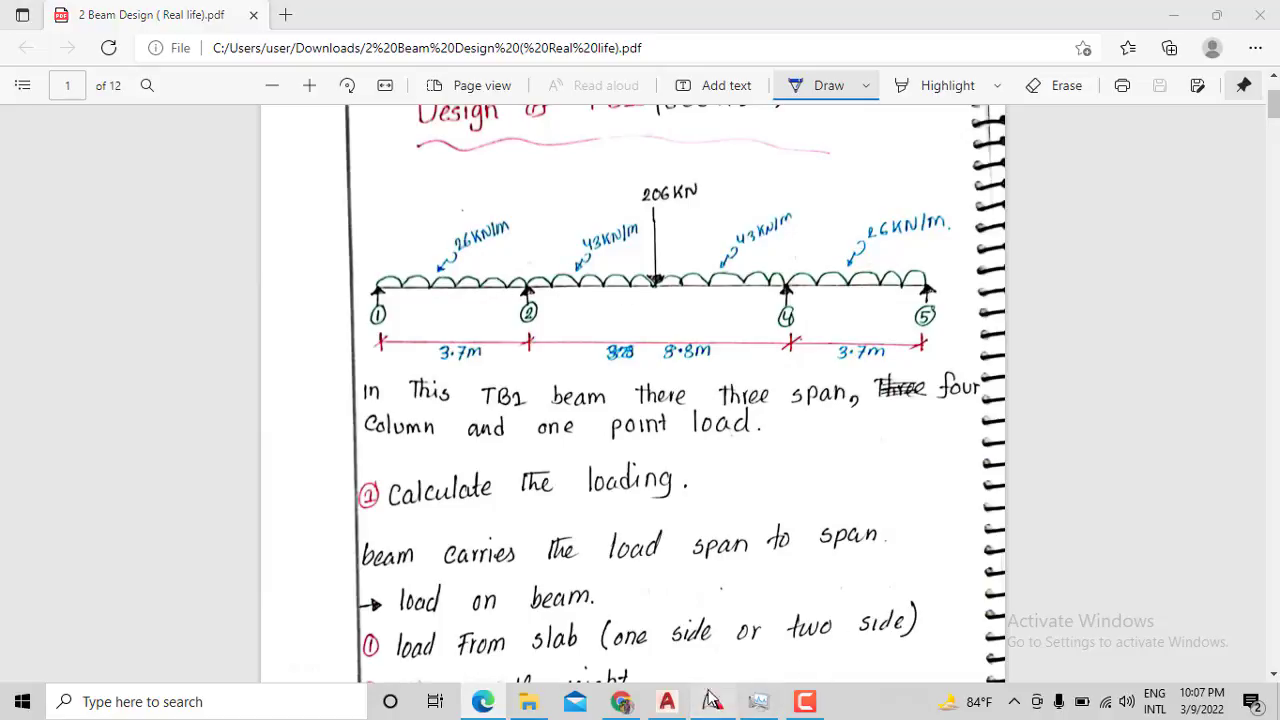
click(667, 701)
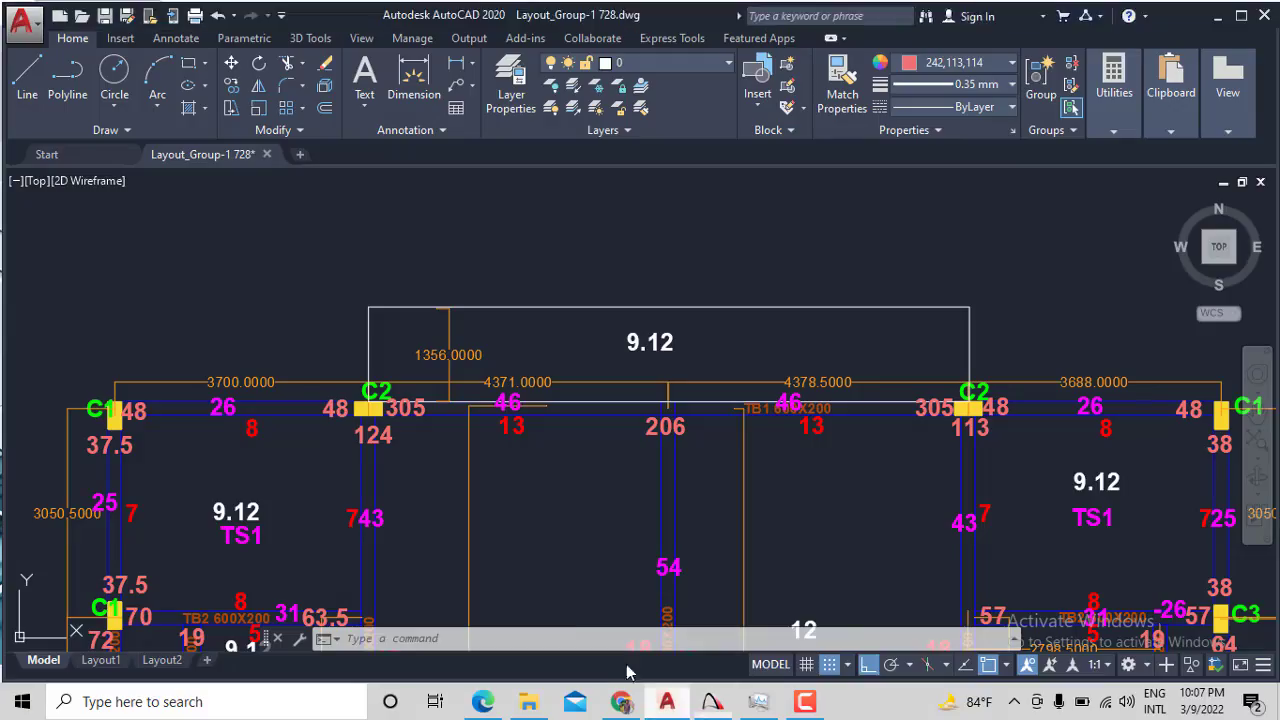
scroll(425, 441, down, 3)
scroll(139, 368, down, 3)
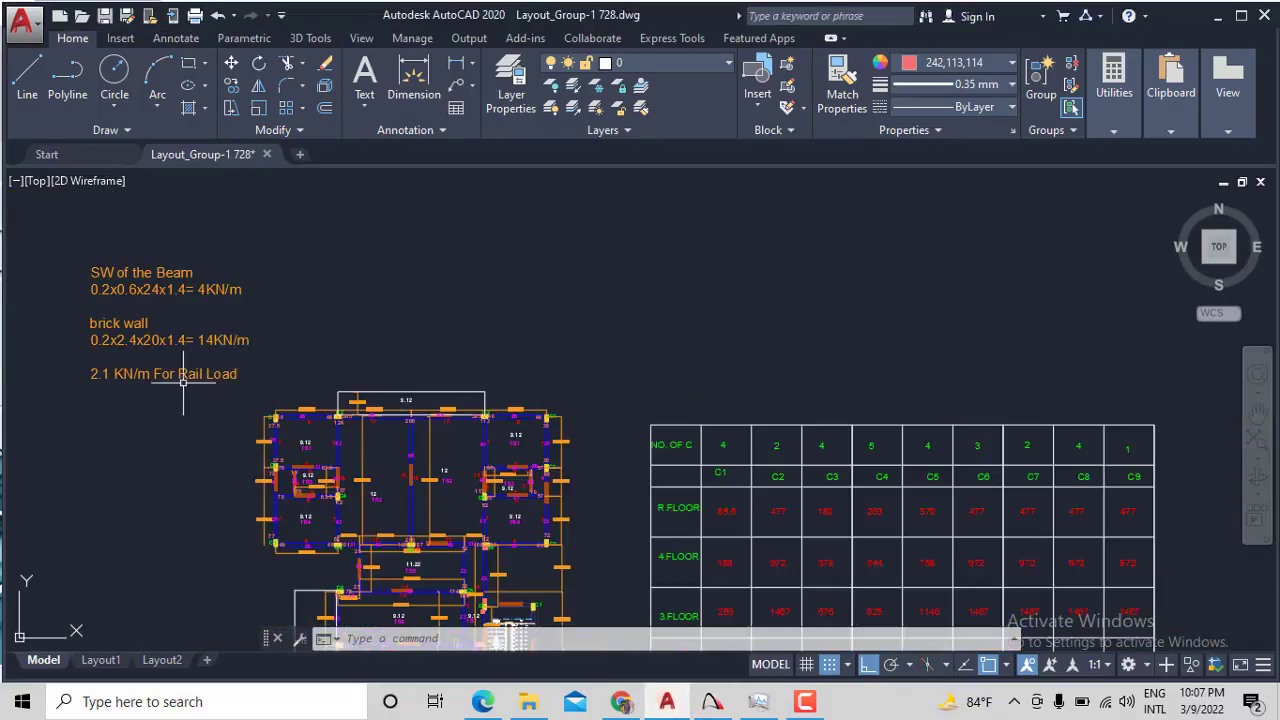
scroll(112, 352, up, 5)
scroll(248, 425, down, 3)
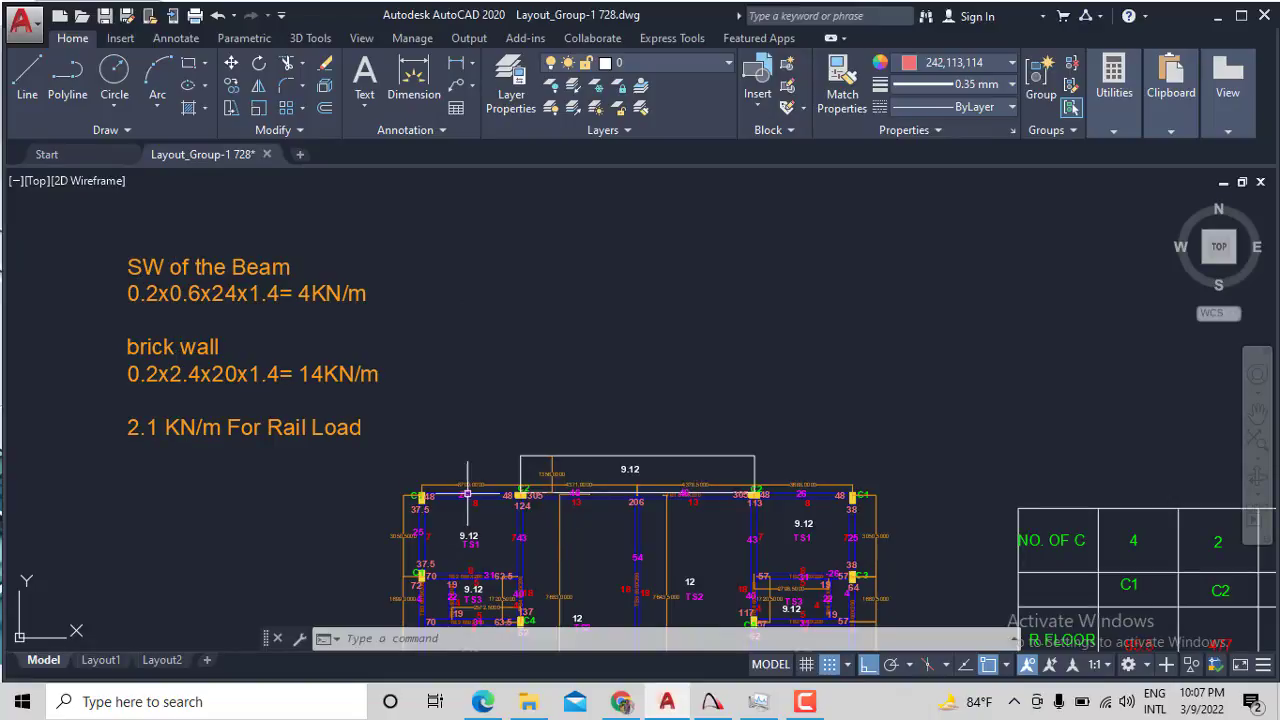
scroll(474, 524, up, 2)
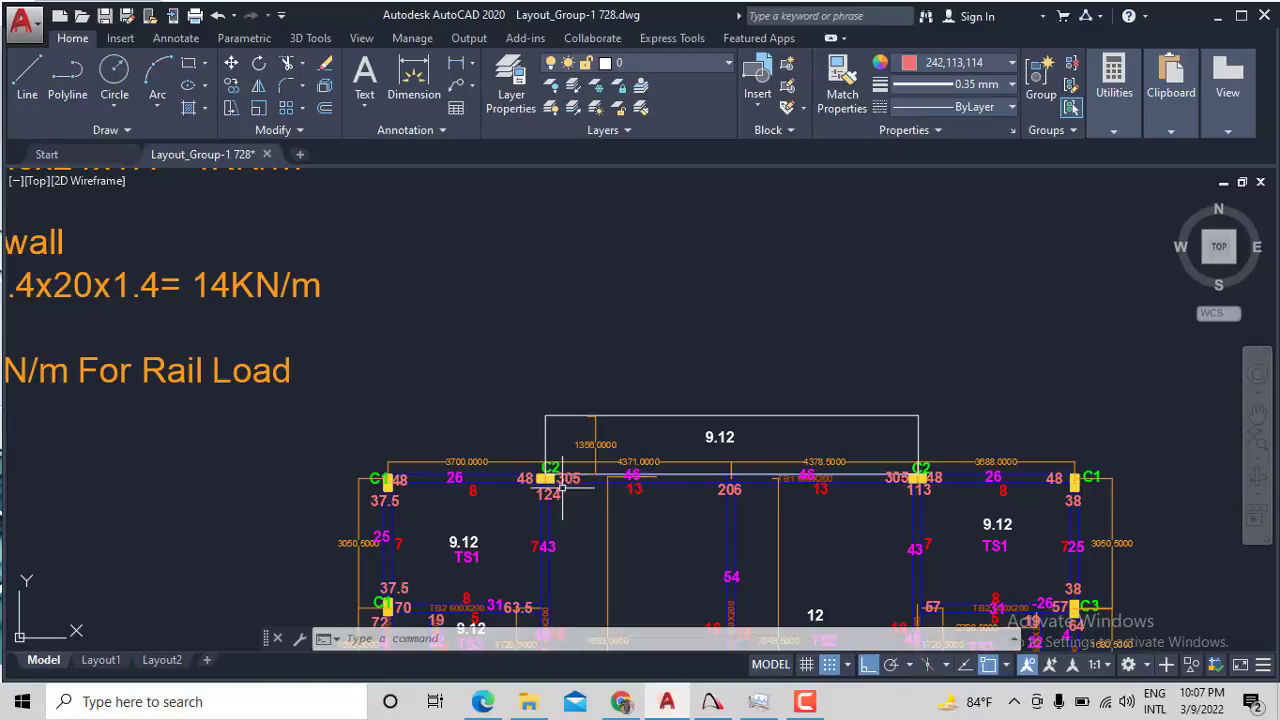
scroll(648, 483, up, 1)
scroll(878, 480, down, 1)
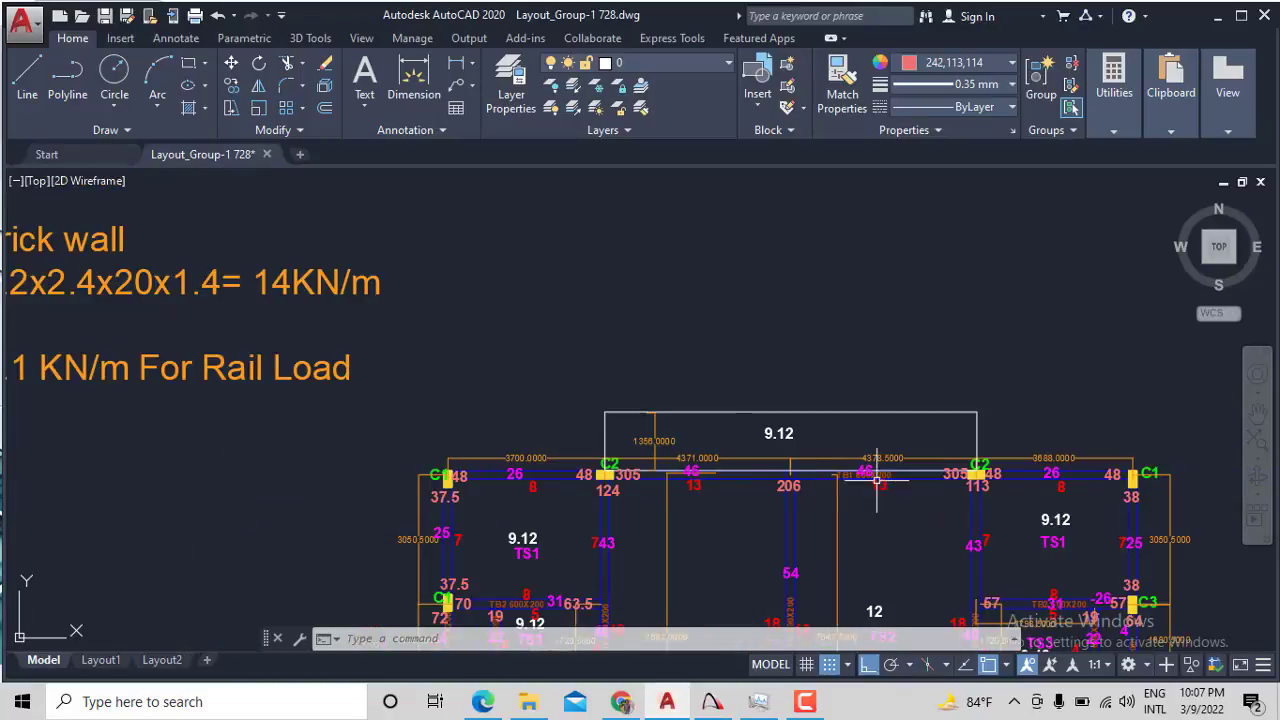
click(1054, 477)
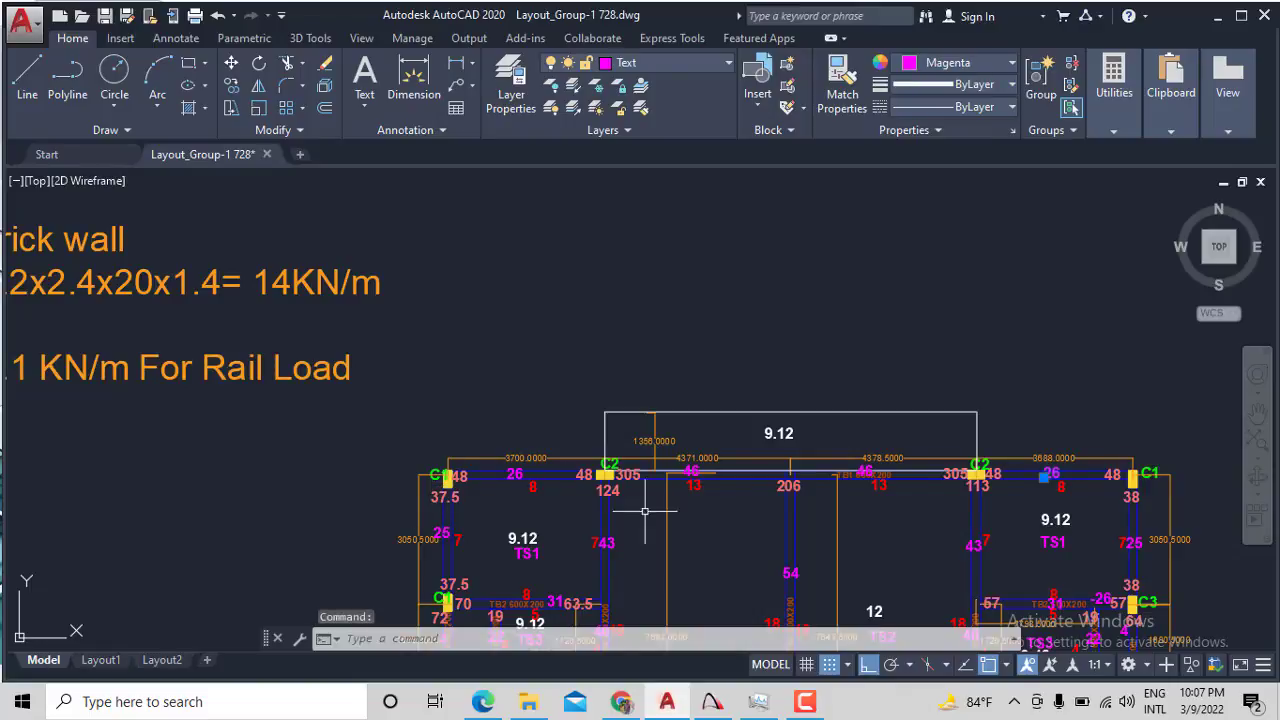
click(483, 701)
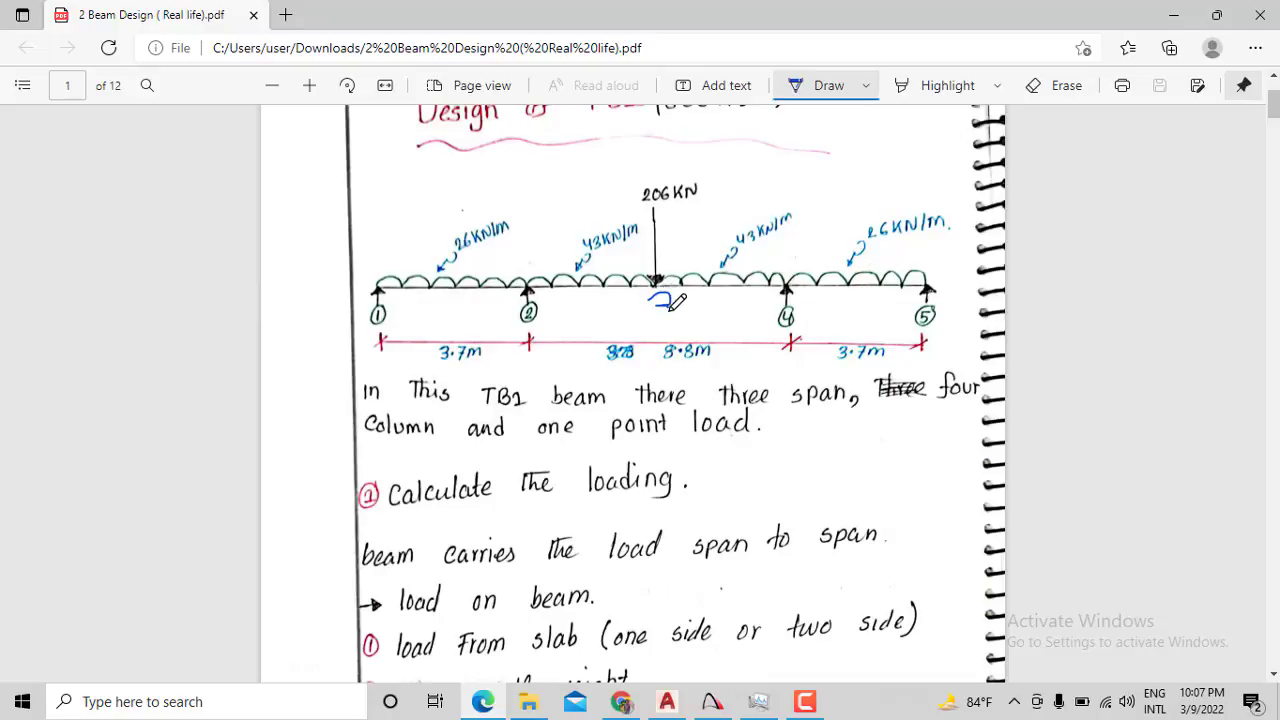
drag(648, 293, 650, 320)
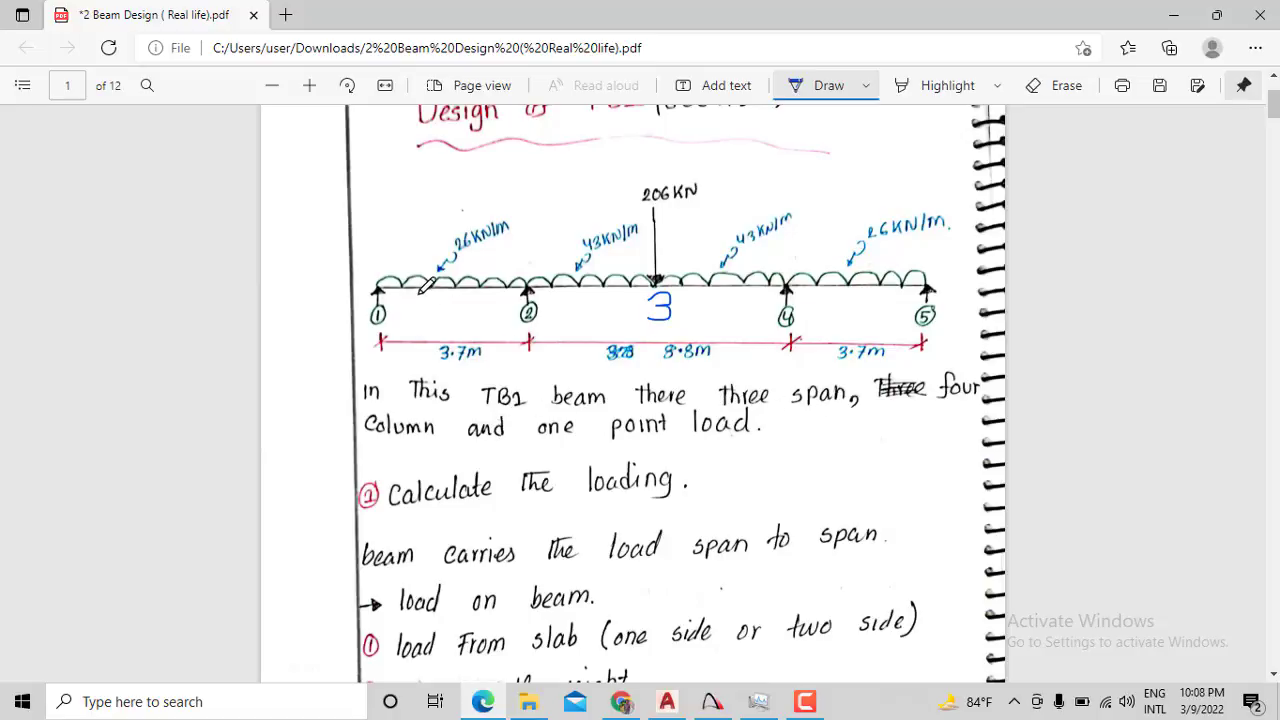
drag(420, 294, 506, 246)
drag(636, 282, 720, 223)
drag(815, 264, 912, 216)
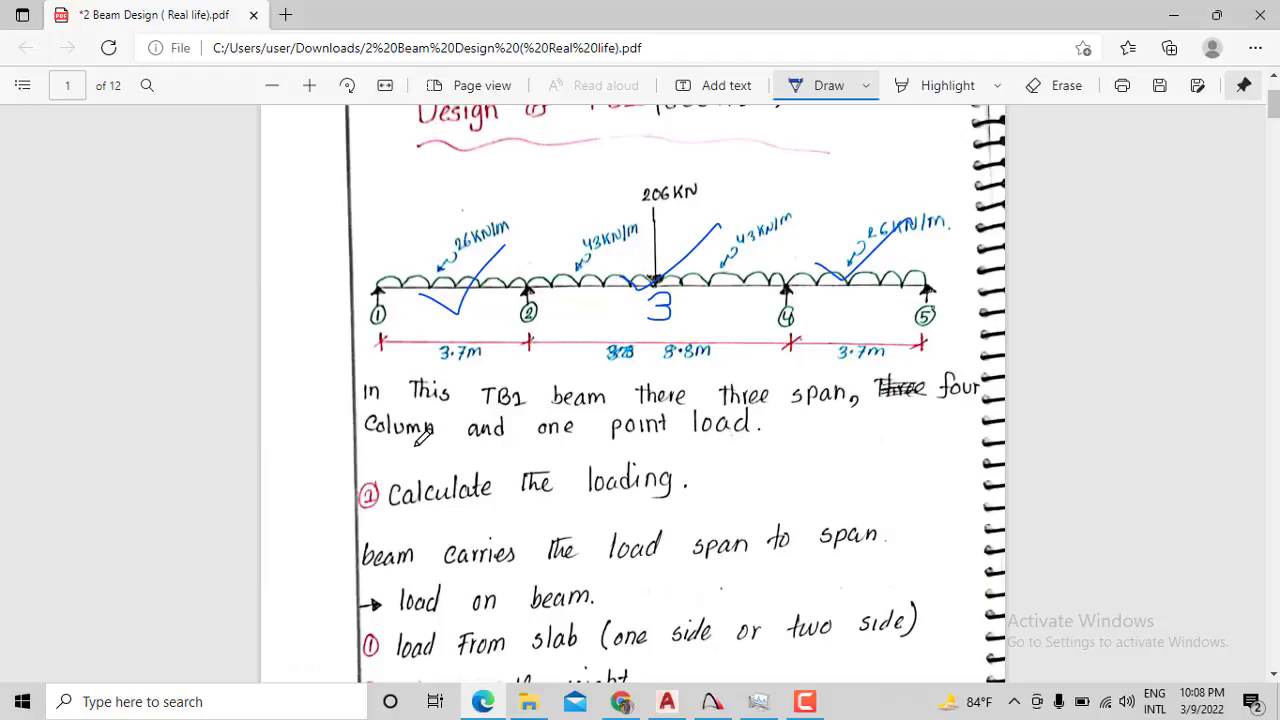
drag(371, 290, 486, 201)
drag(497, 289, 605, 230)
drag(768, 270, 994, 228)
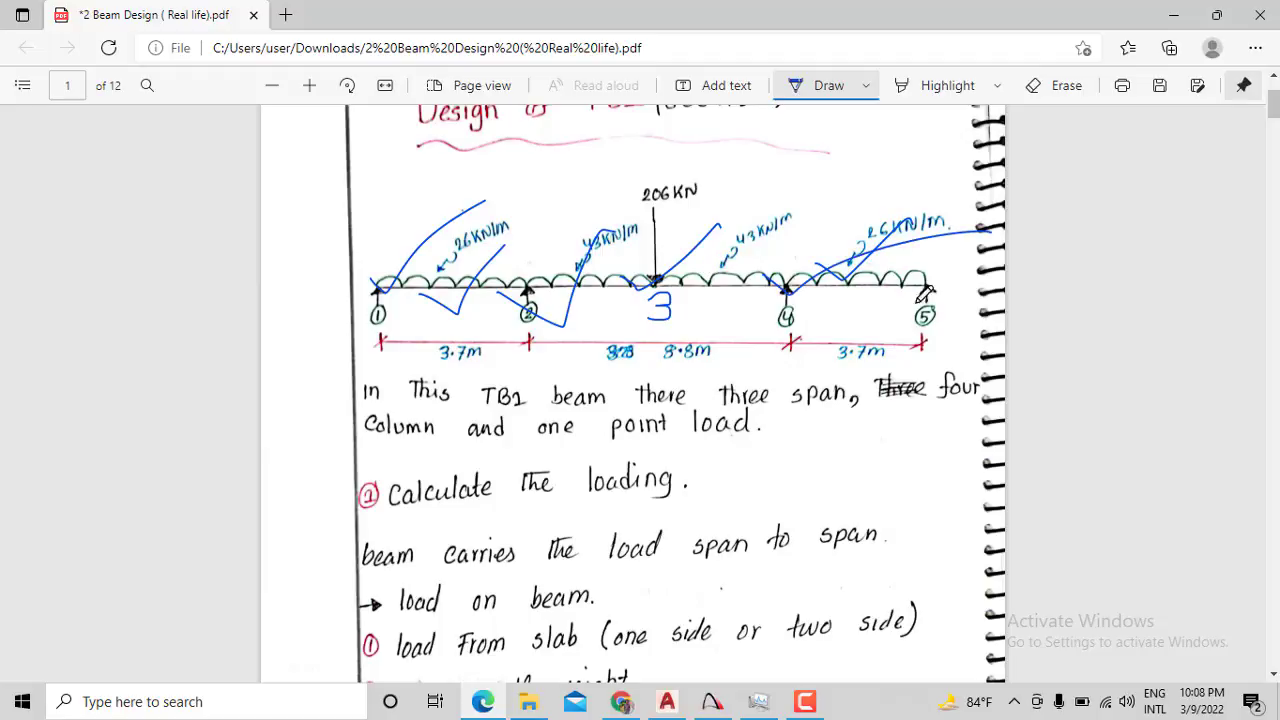
drag(912, 288, 966, 254)
drag(718, 264, 680, 256)
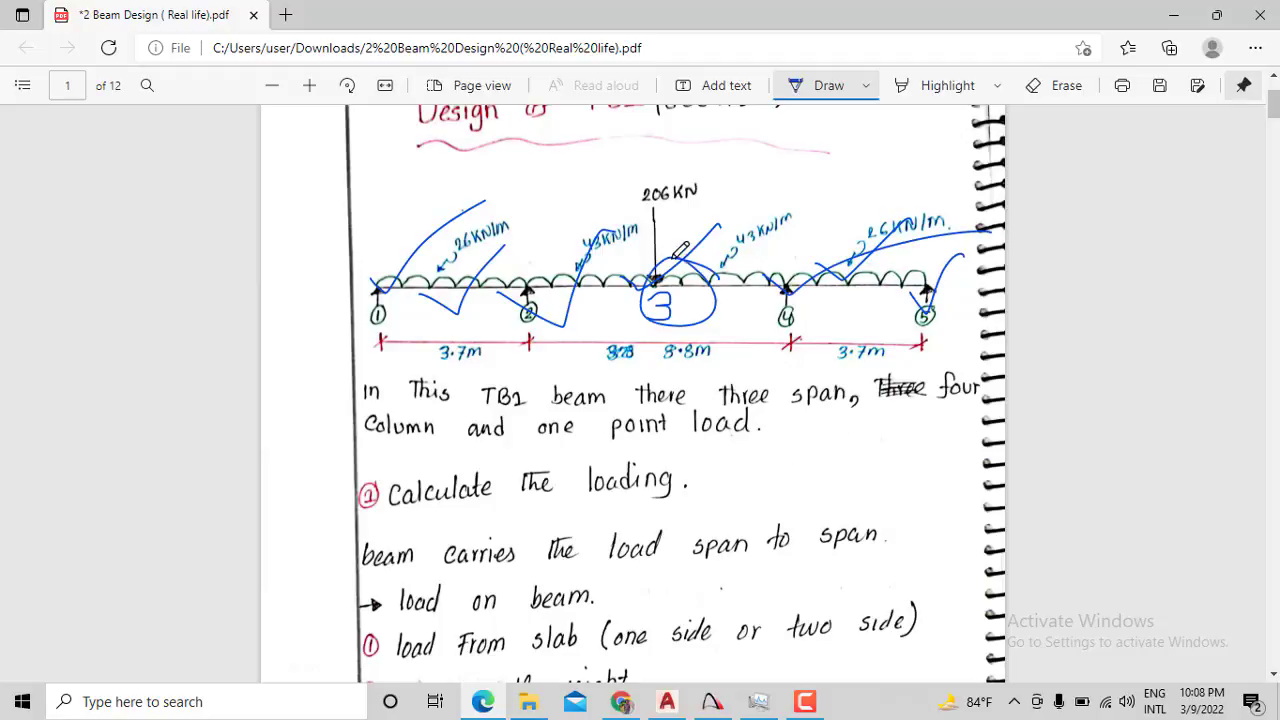
click(1066, 85)
mouse_move(980, 236)
mouse_down()
mouse_move(463, 257)
mouse_move(619, 292)
mouse_up()
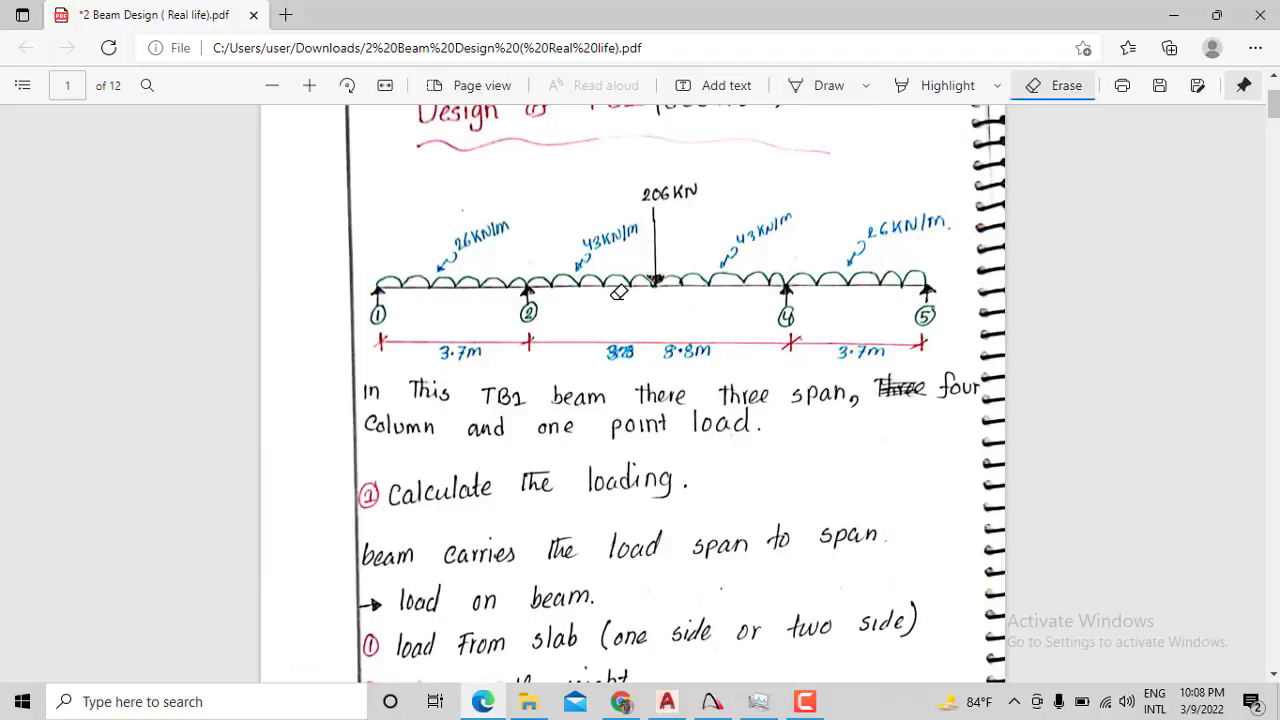
Re-enable the Draw pen and tick the 'Calculate the loading' heading
click(827, 88)
scroll(680, 400, down, 2)
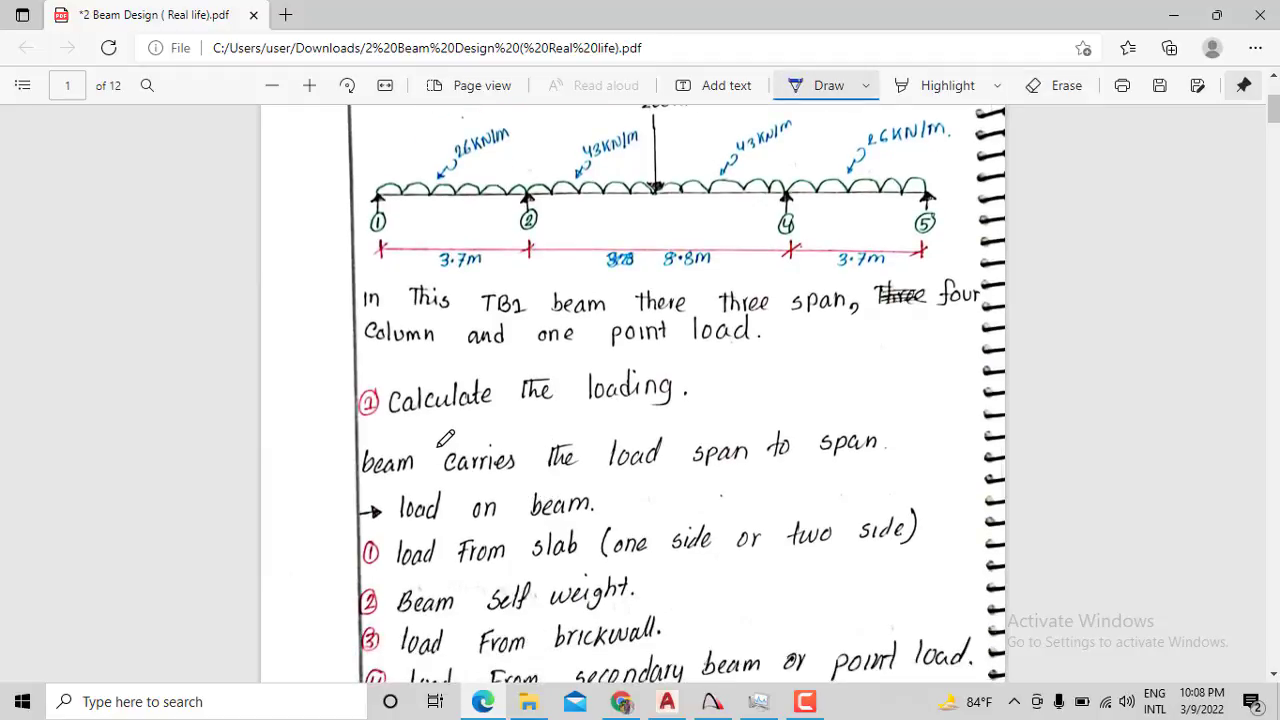
scroll(744, 306, up, 4)
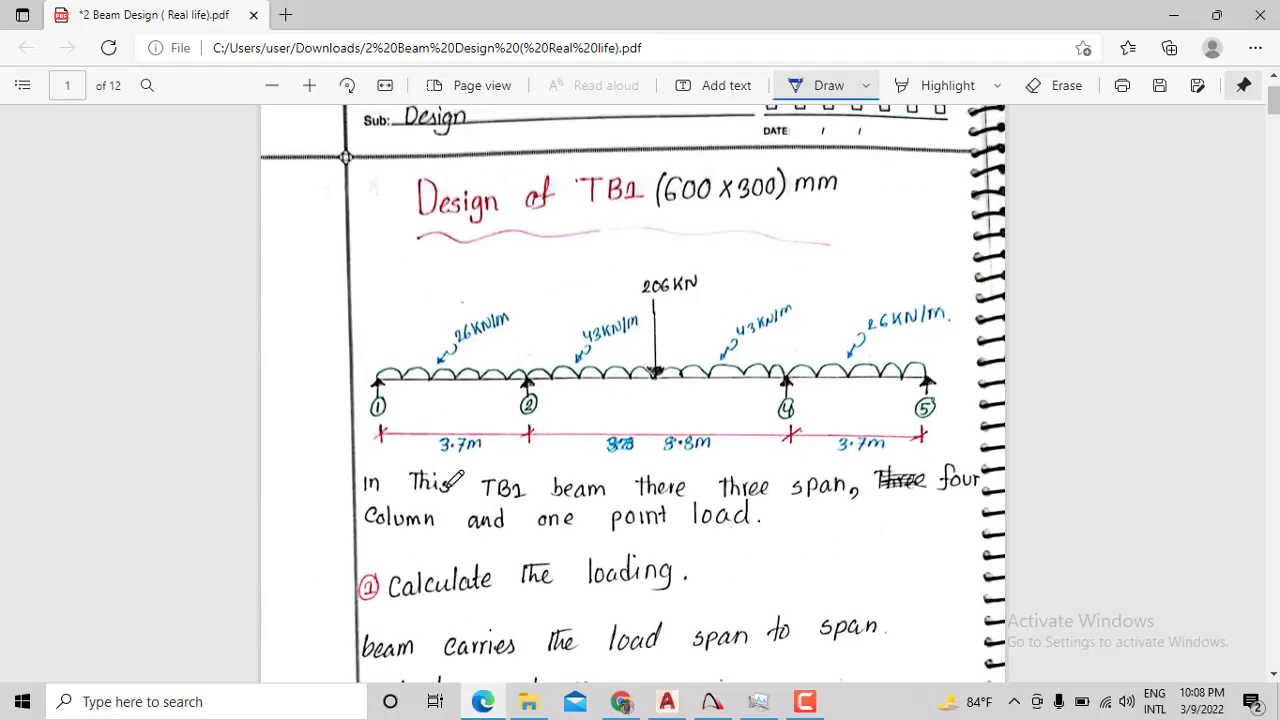
drag(680, 577, 746, 555)
Tick load items 1–4, including slab load, beam self weight and brick wall
scroll(738, 580, down, 4)
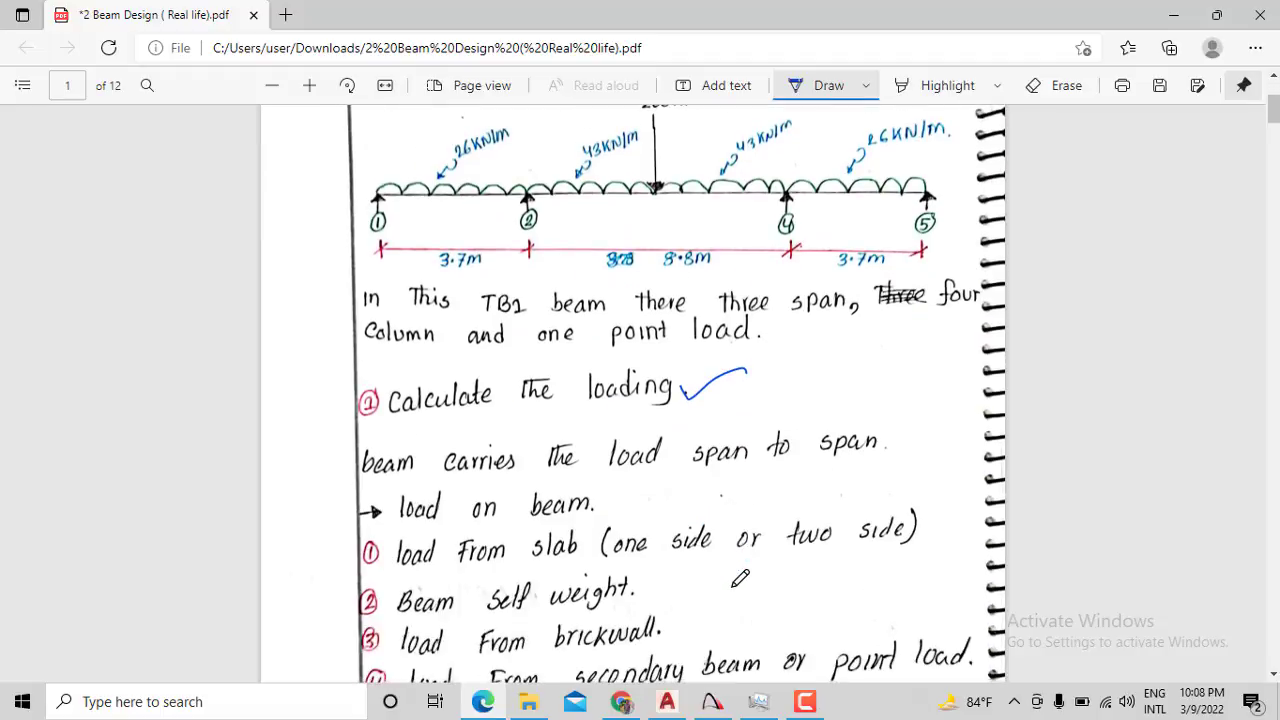
scroll(710, 569, down, 2)
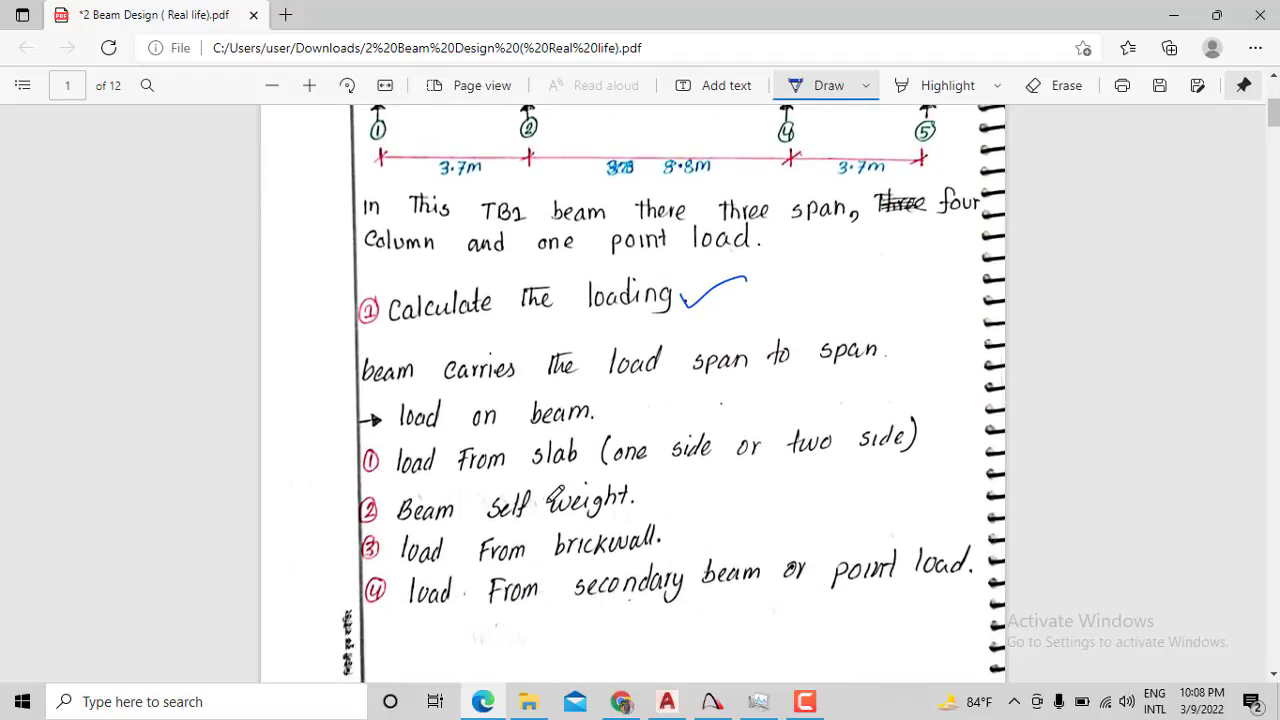
drag(338, 472, 378, 441)
click(330, 523)
drag(366, 507, 383, 487)
drag(330, 545, 374, 526)
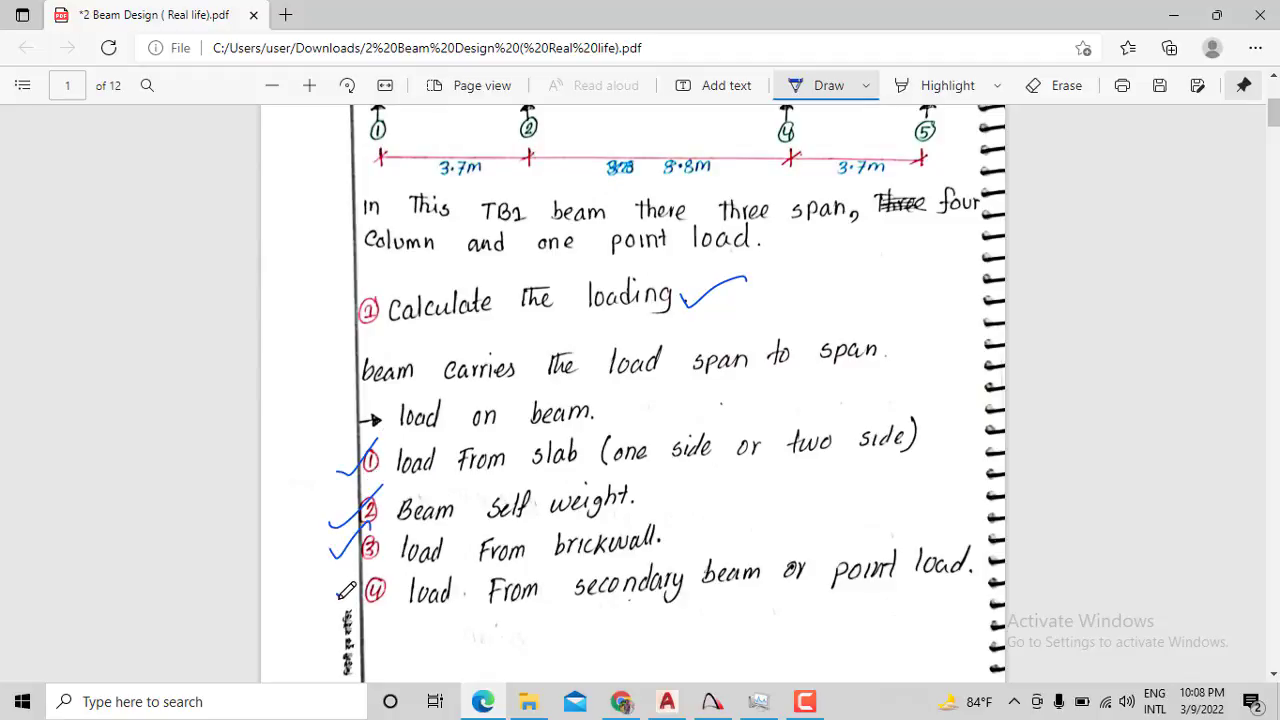
Underline 'point load' in the PDF notes
scroll(346, 590, up, 8)
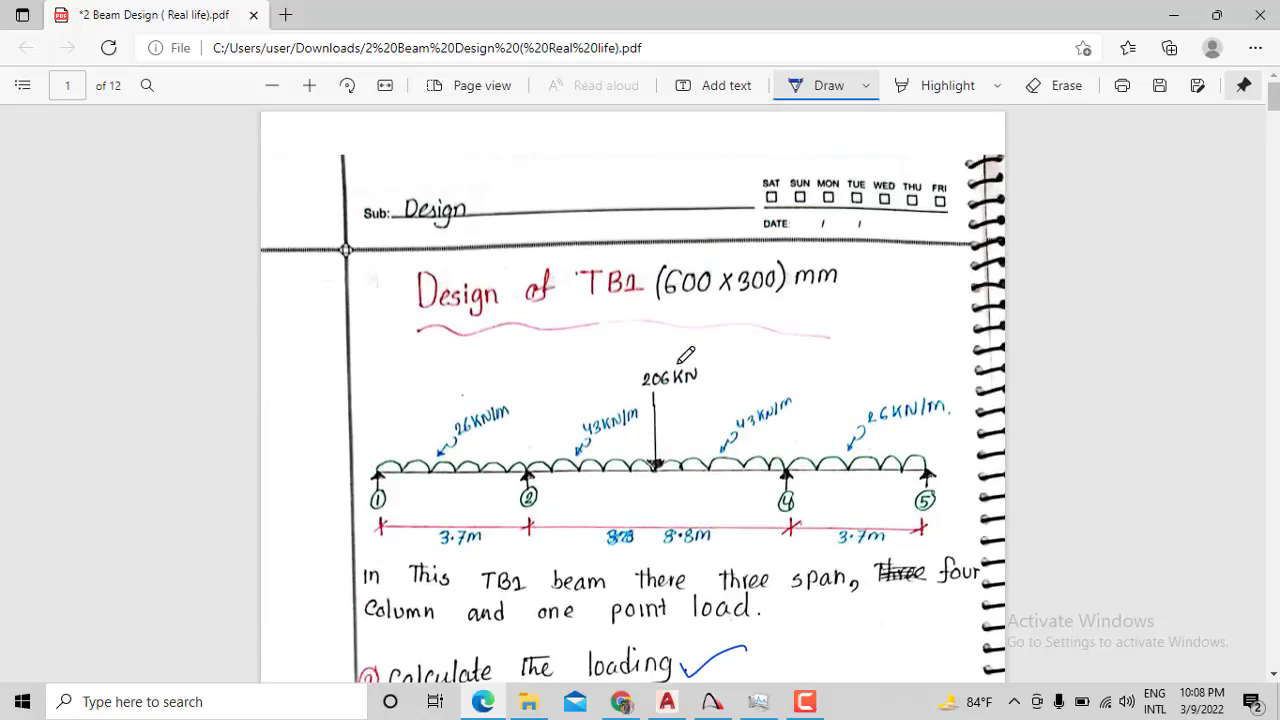
scroll(686, 355, down, 4)
scroll(686, 355, down, 6)
drag(794, 498, 936, 507)
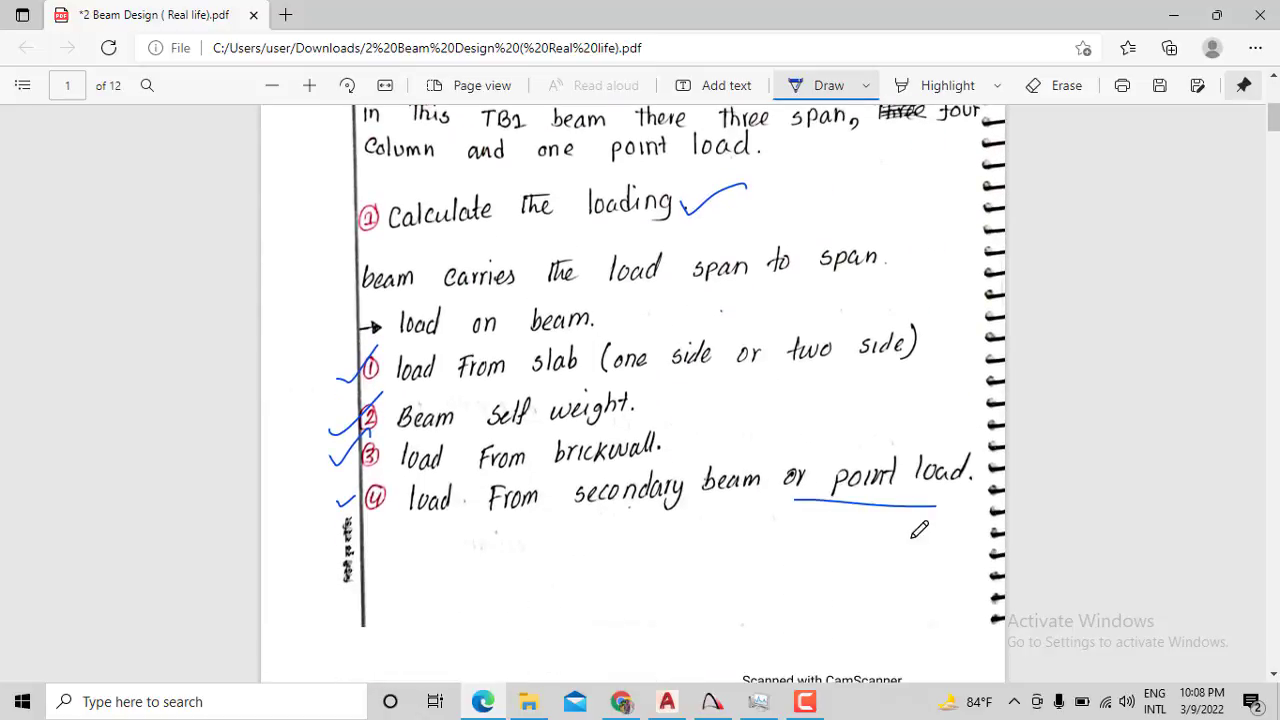
click(667, 701)
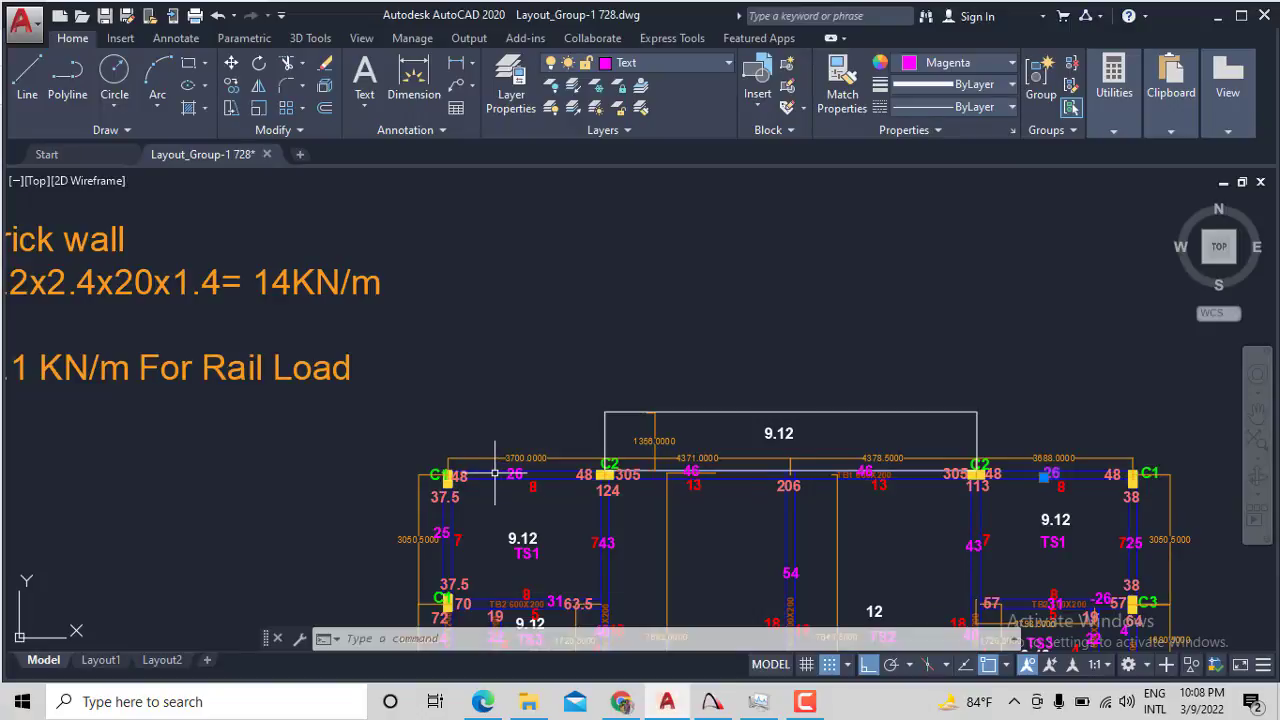
Zoom out in AutoCAD and select the vertical beam to check its 4, 14 and 2.1 KN/m load notes
scroll(496, 472, down, 2)
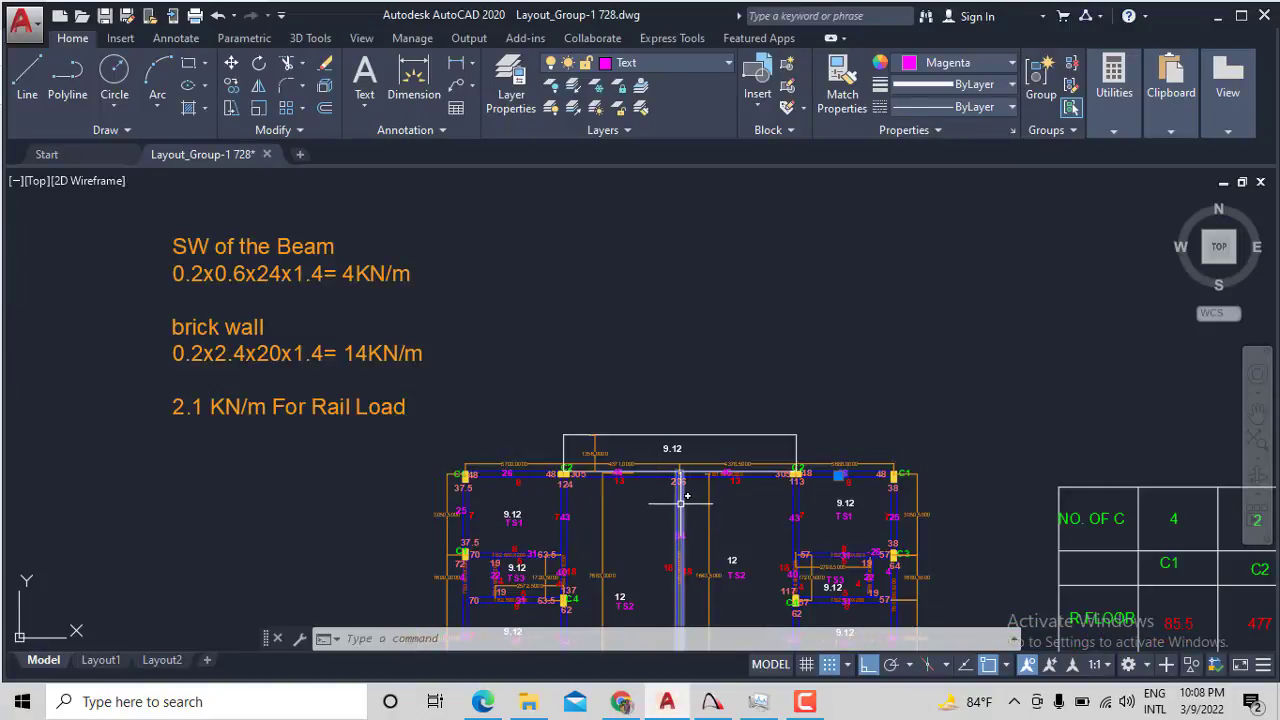
click(680, 503)
click(680, 503)
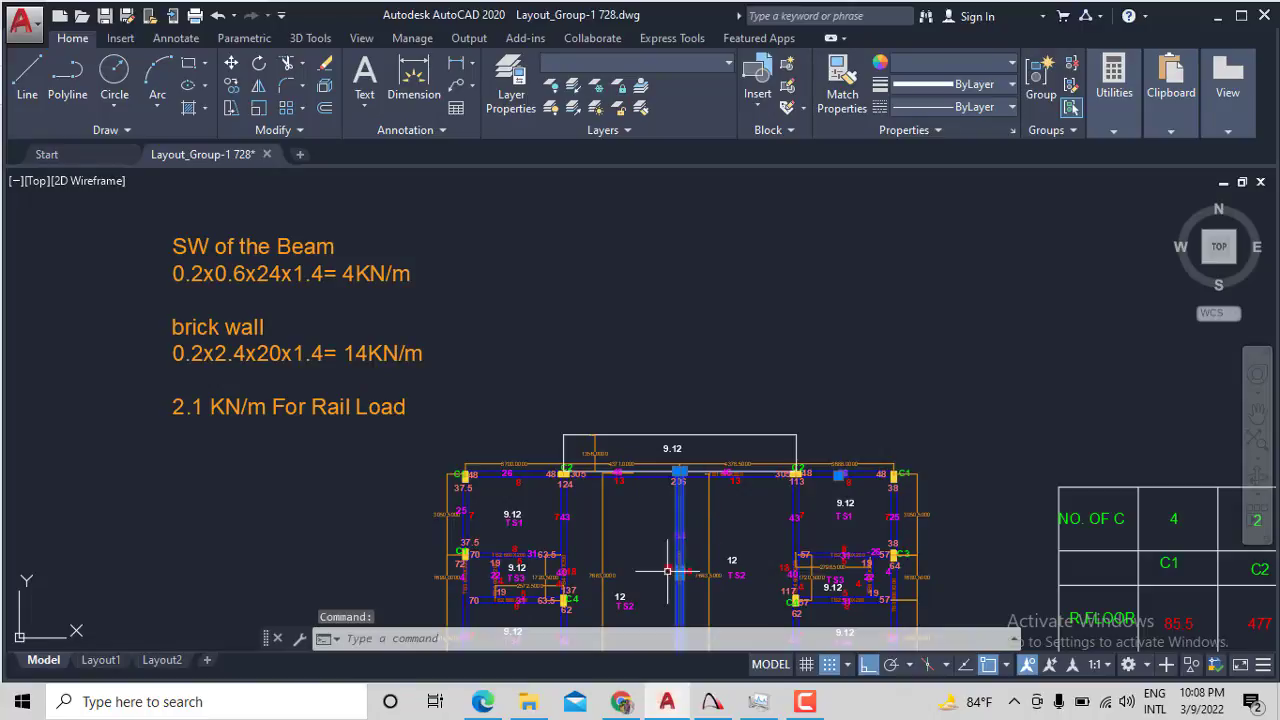
click(508, 697)
Scroll to page 2's bending moment and shear diagram peaking at 403.5 and -466
scroll(668, 540, down, 5)
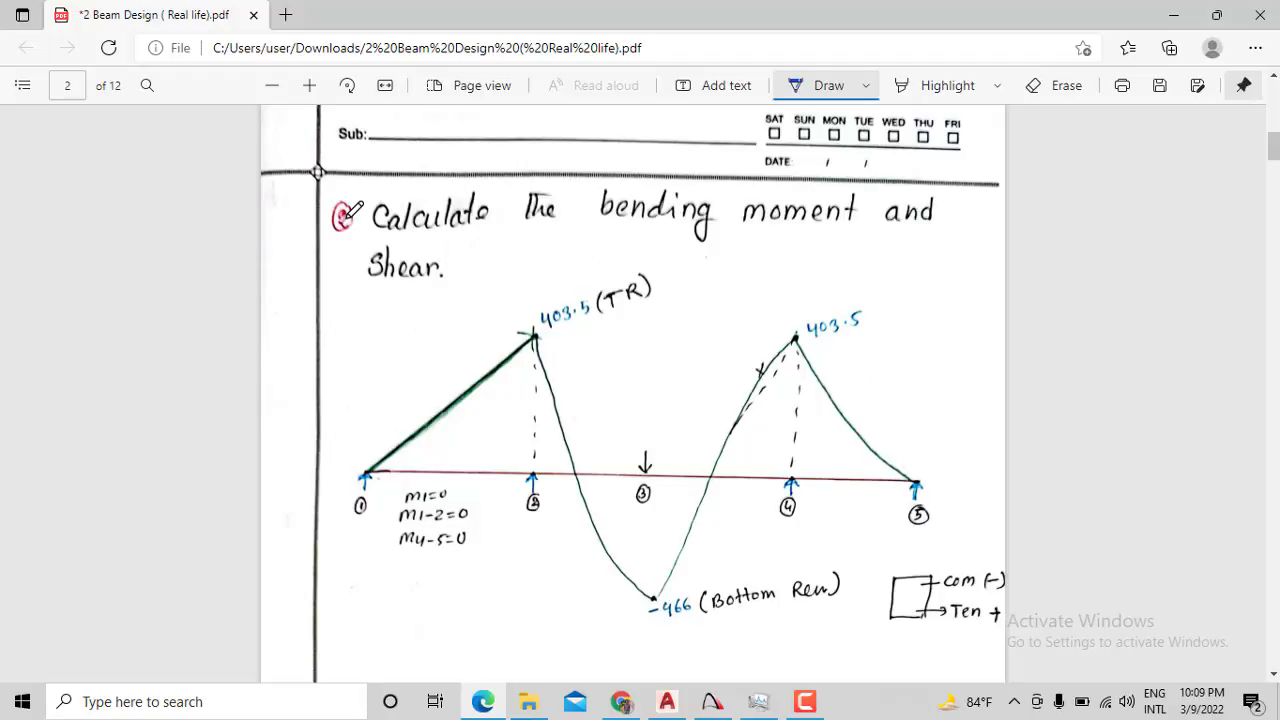
scroll(371, 306, up, 10)
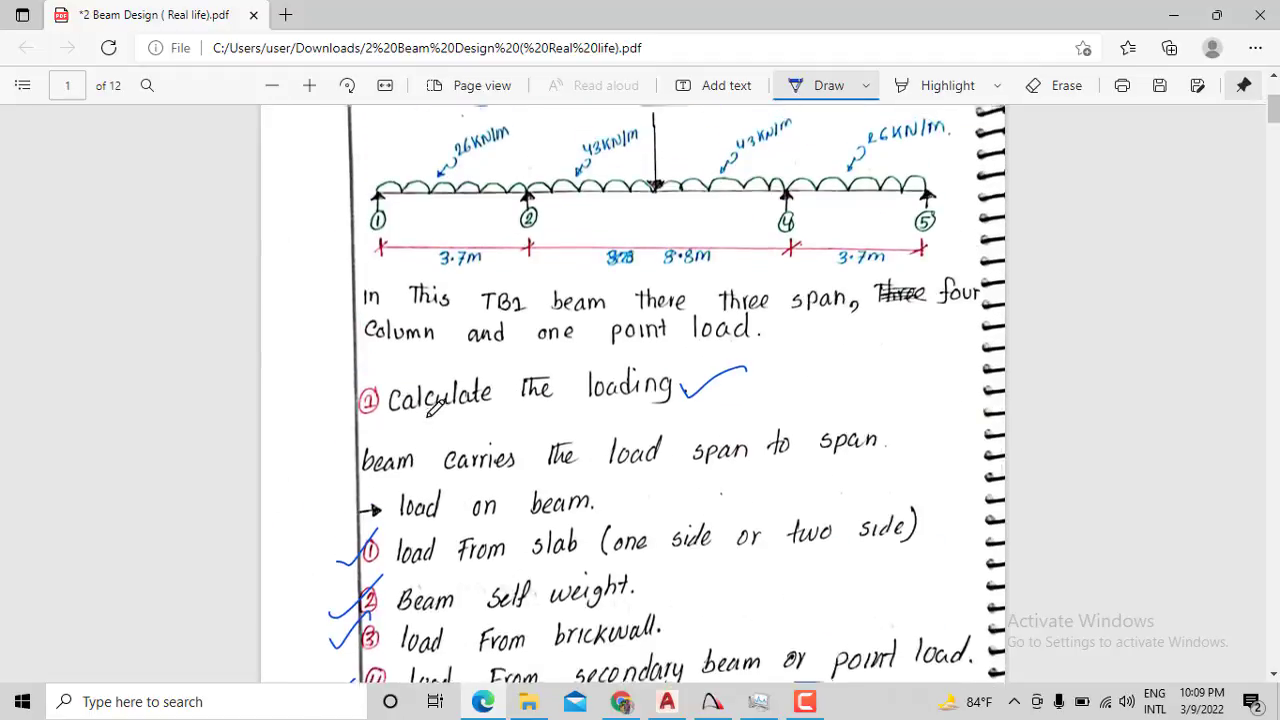
scroll(610, 400, down, 5)
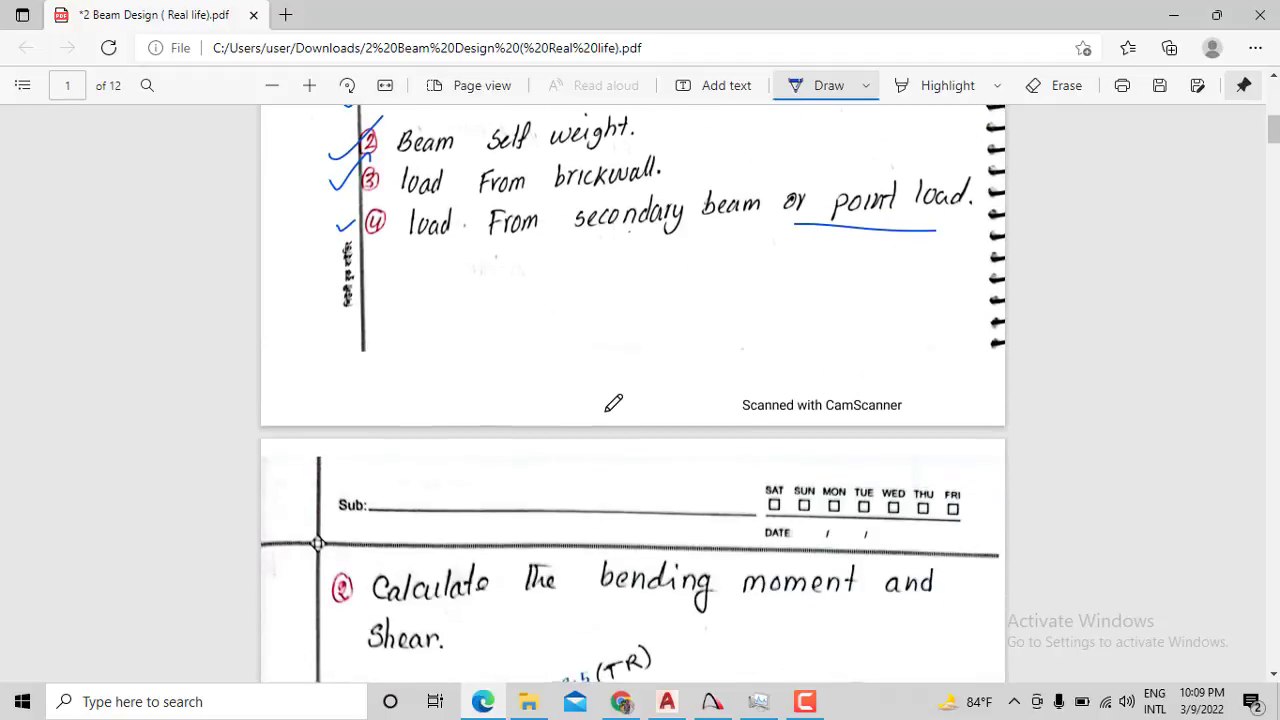
scroll(608, 405, down, 6)
scroll(595, 430, up, 2)
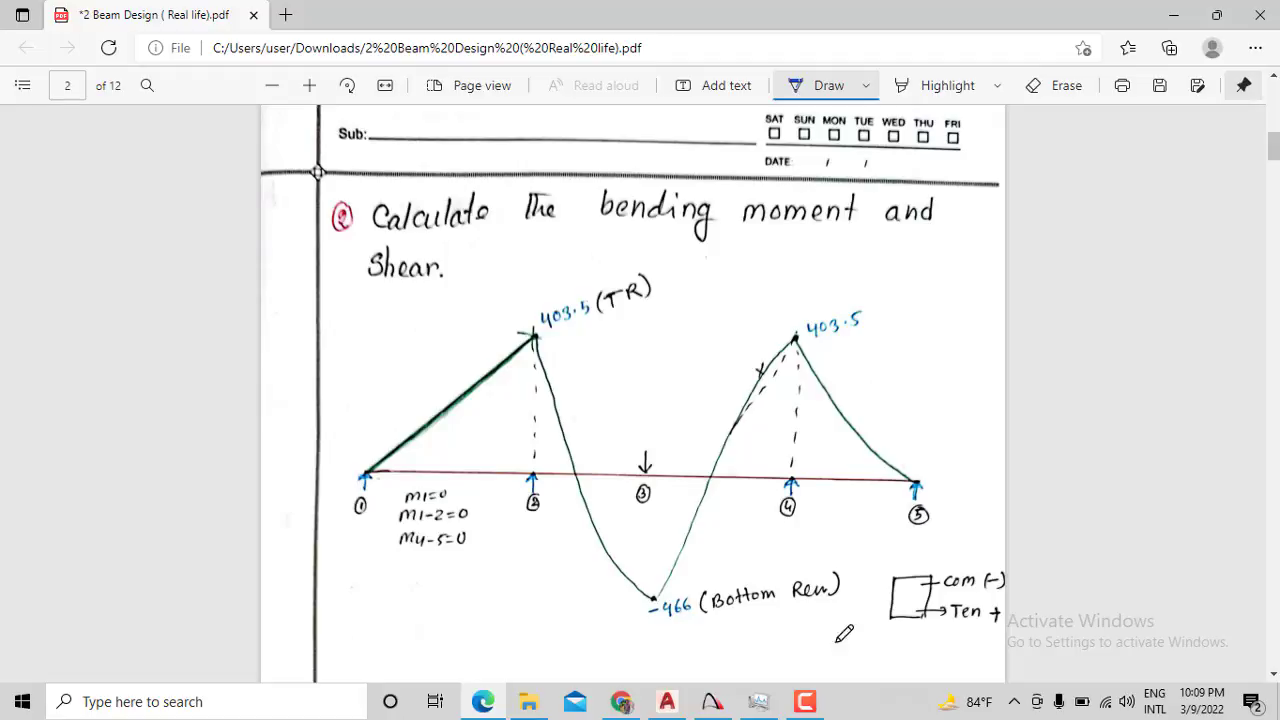
click(805, 701)
Launch the Frame analysis module from CalcPad's Analysis group
click(712, 701)
click(134, 43)
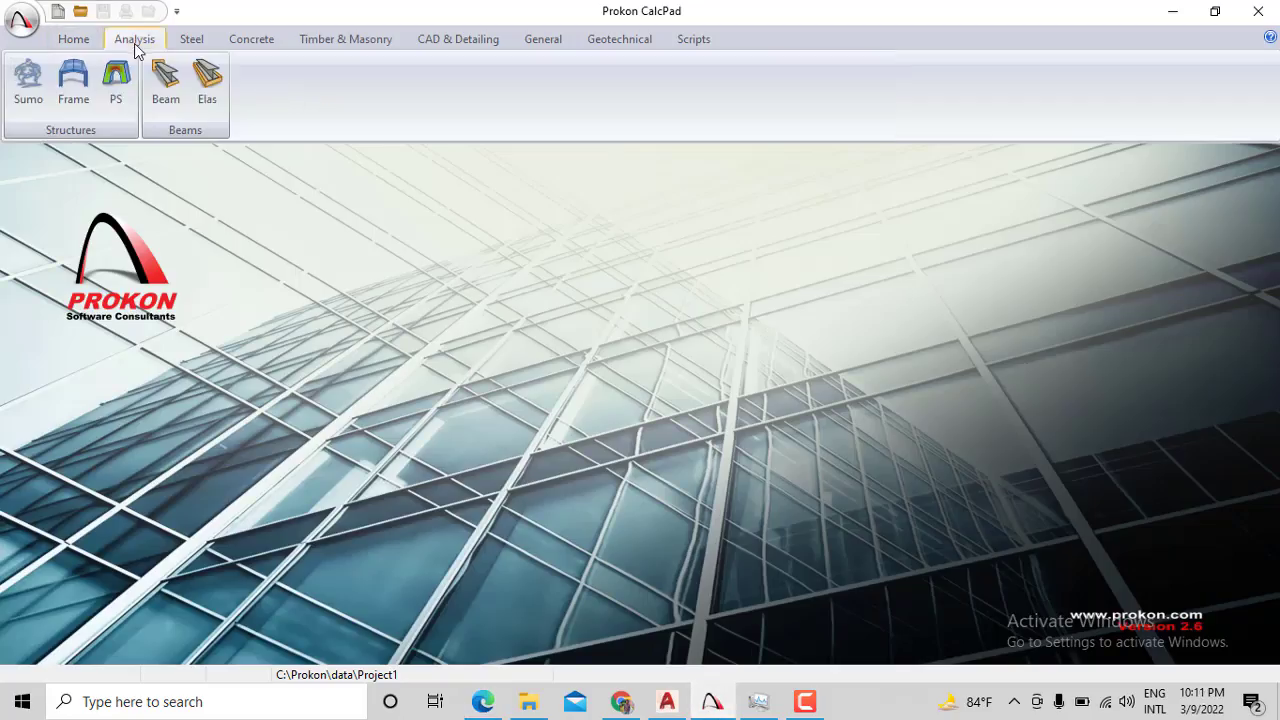
click(73, 82)
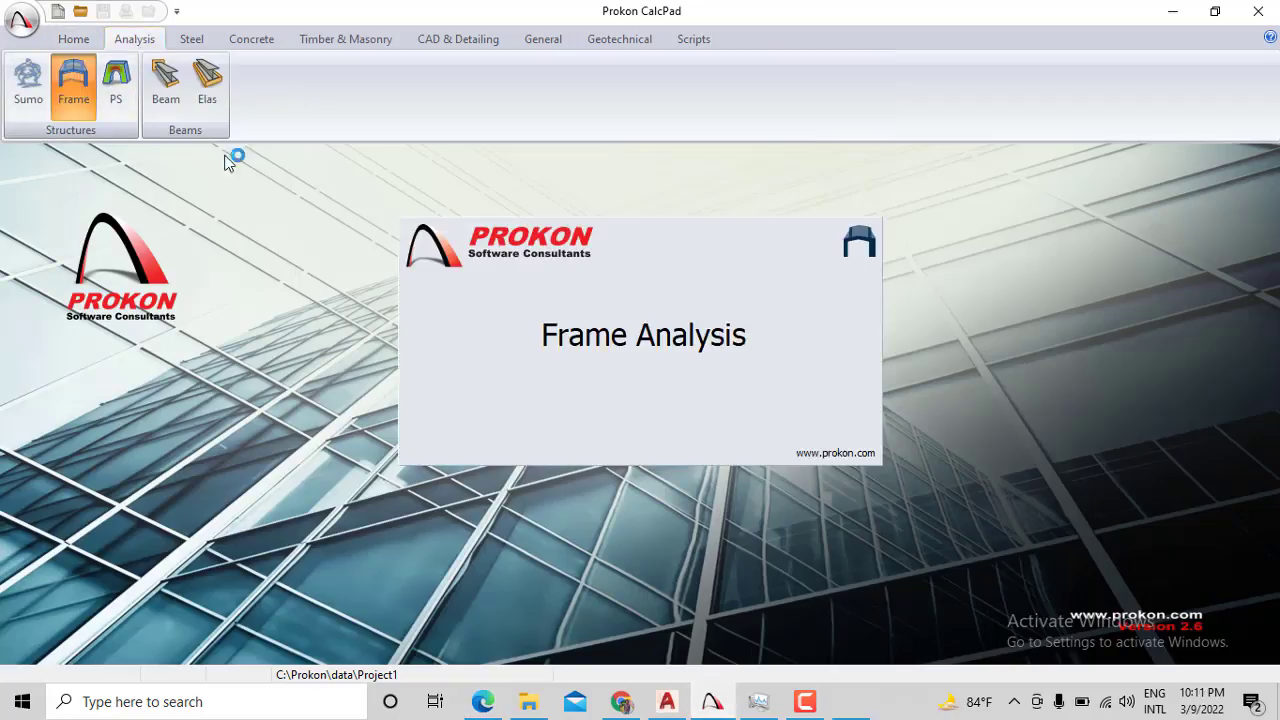
Tick supports 1 through 5 on the PDF bending moment diagram
click(485, 700)
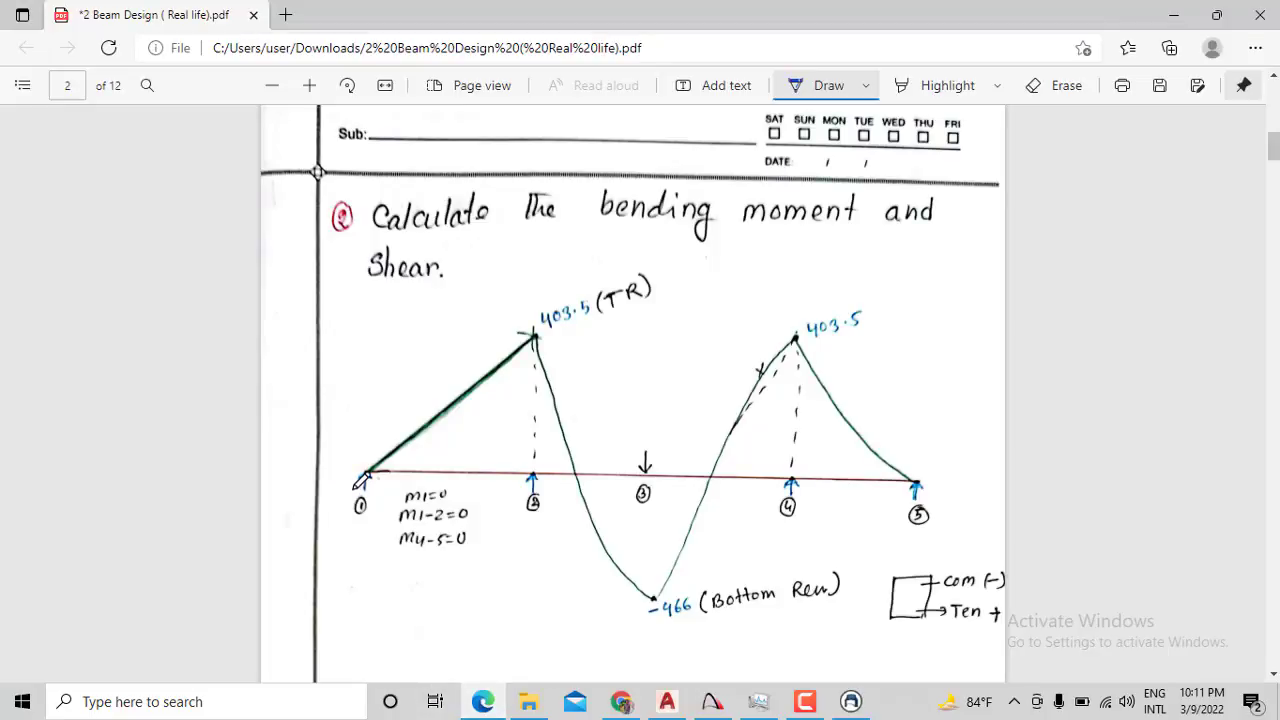
mouse_move(356, 482)
mouse_down()
mouse_move(378, 457)
mouse_move(370, 482)
mouse_up()
mouse_move(507, 471)
mouse_down()
mouse_move(574, 440)
mouse_move(675, 444)
mouse_up()
drag(781, 478, 825, 464)
drag(905, 482, 952, 438)
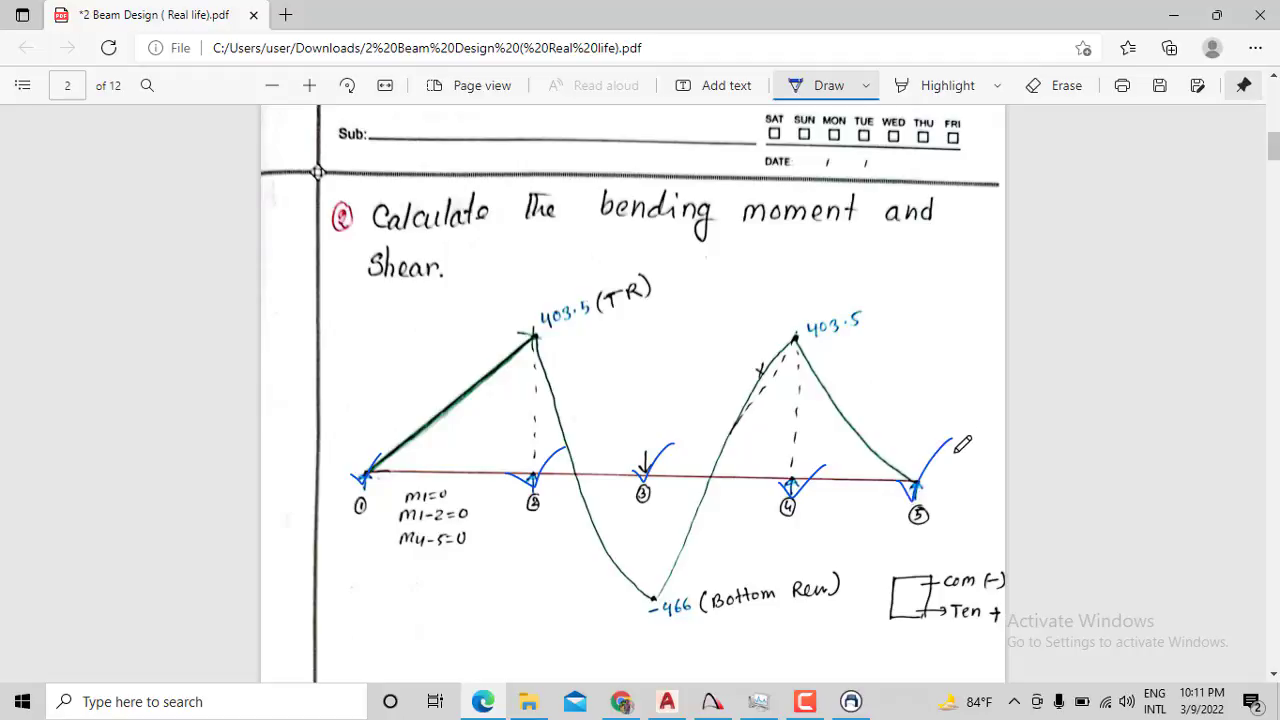
click(851, 701)
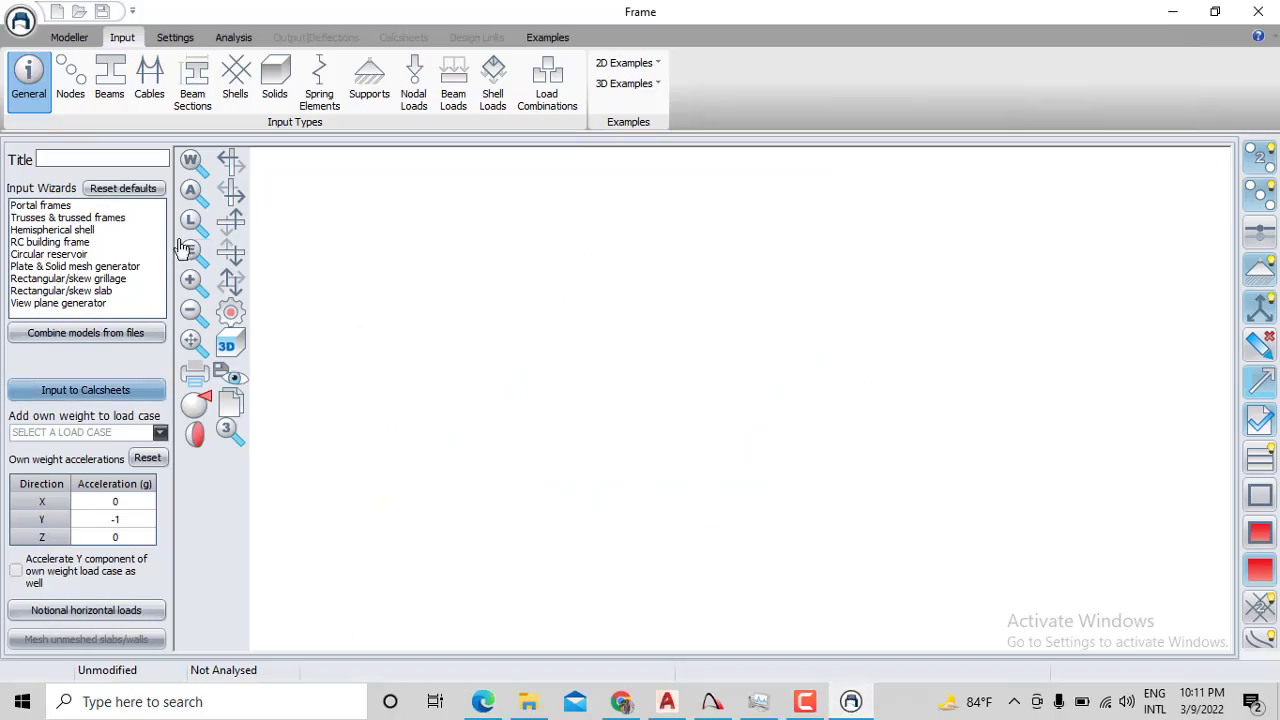
Create nodes 1–5, placing node 1 at (0, 0) and node 2 at X = 3.7
click(70, 85)
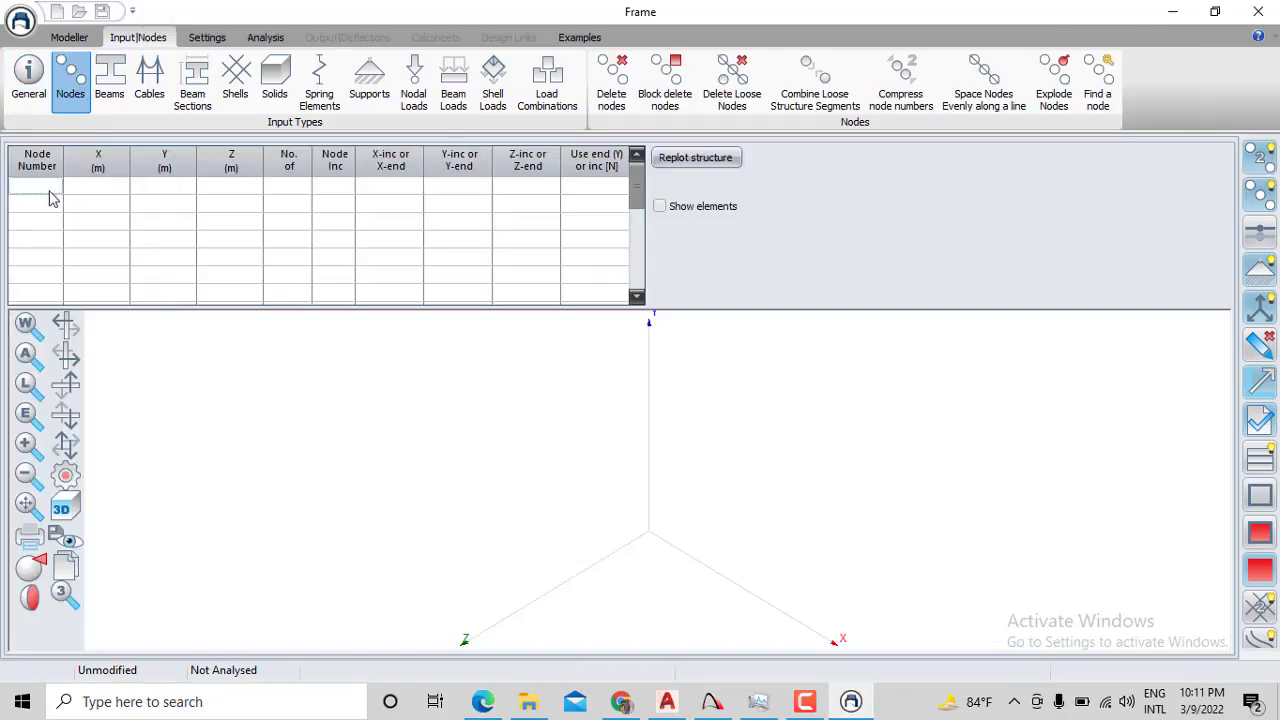
text(1 2)
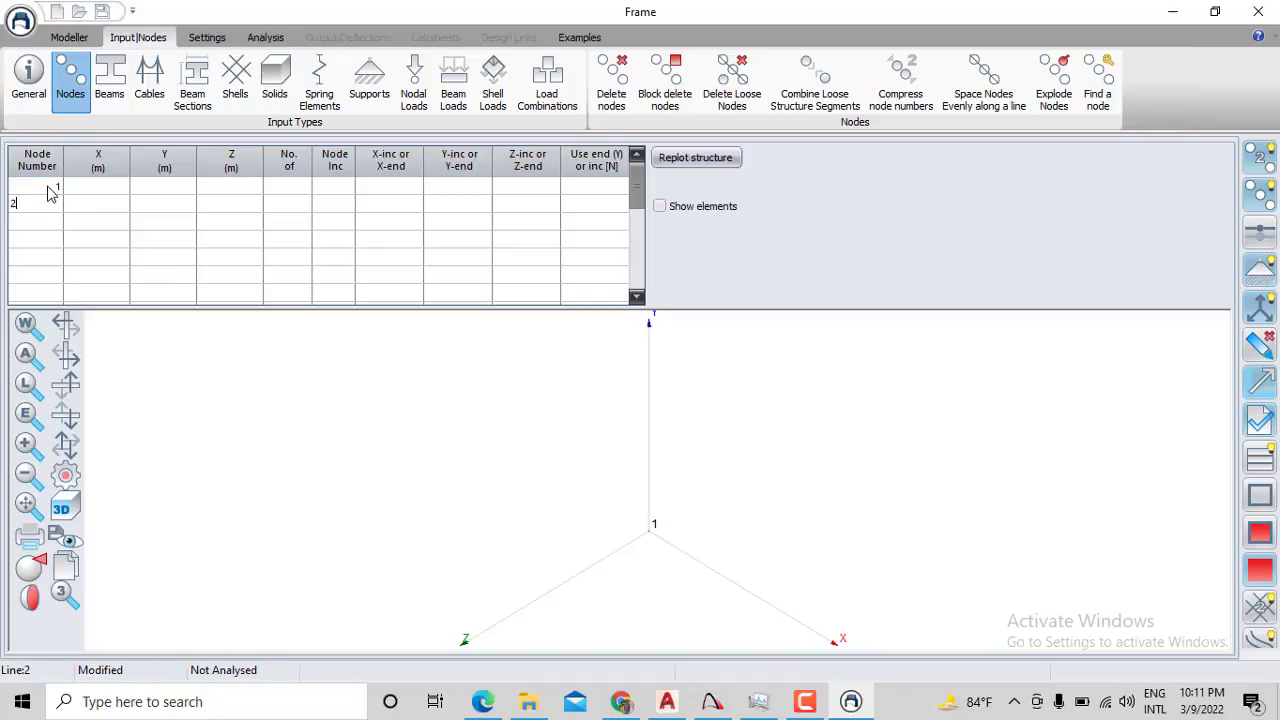
text( 3 4)
key(Return)
text(5)
key(Return)
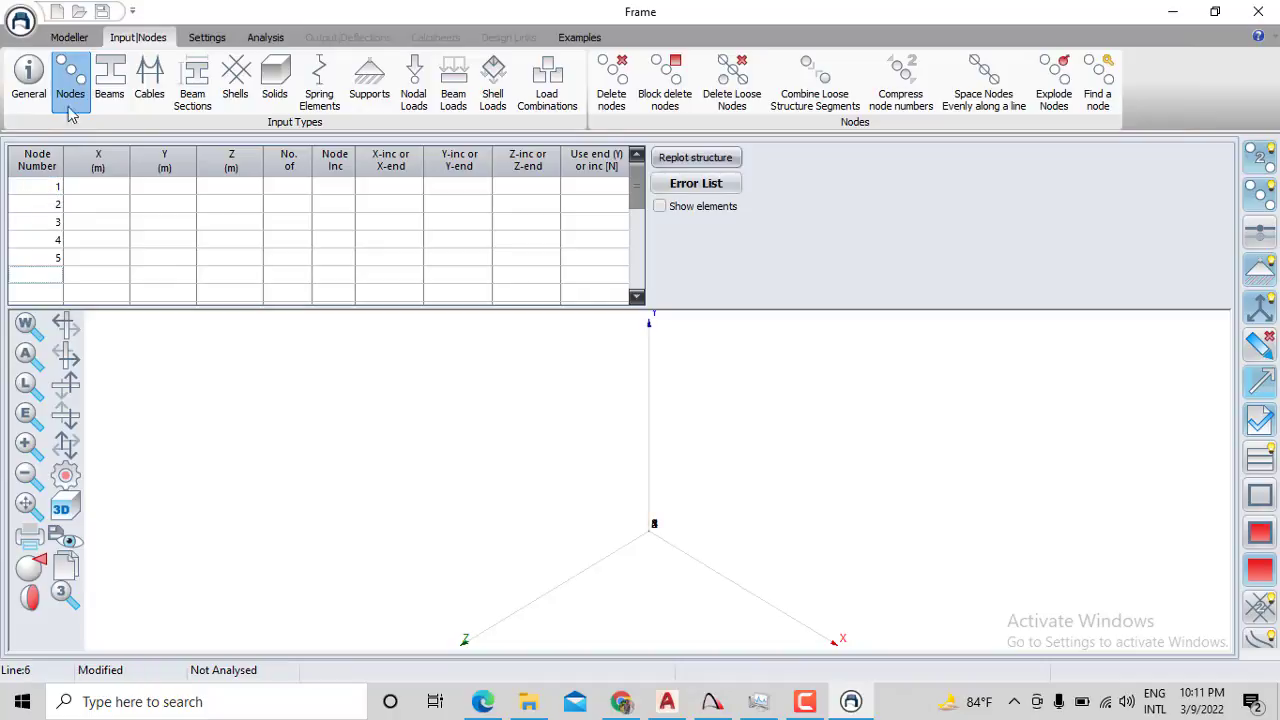
click(97, 188)
text(0)
click(172, 193)
text(0)
click(113, 205)
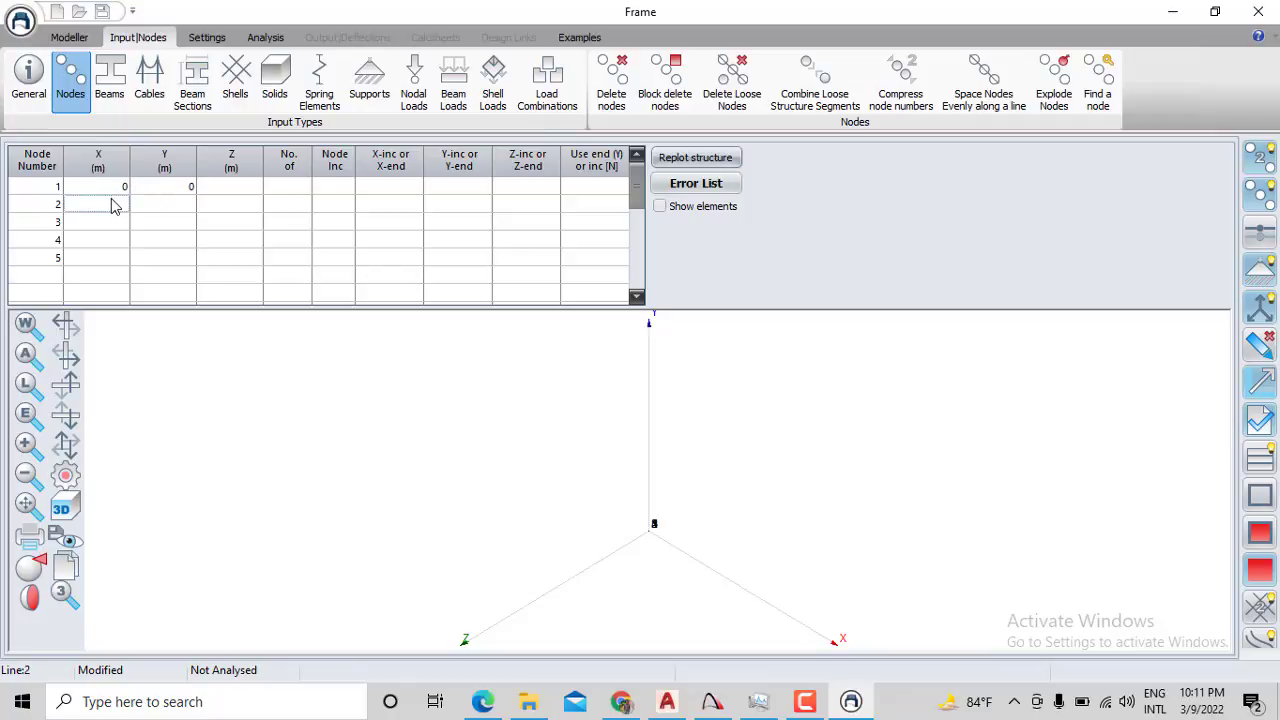
text(3.7)
key(Return)
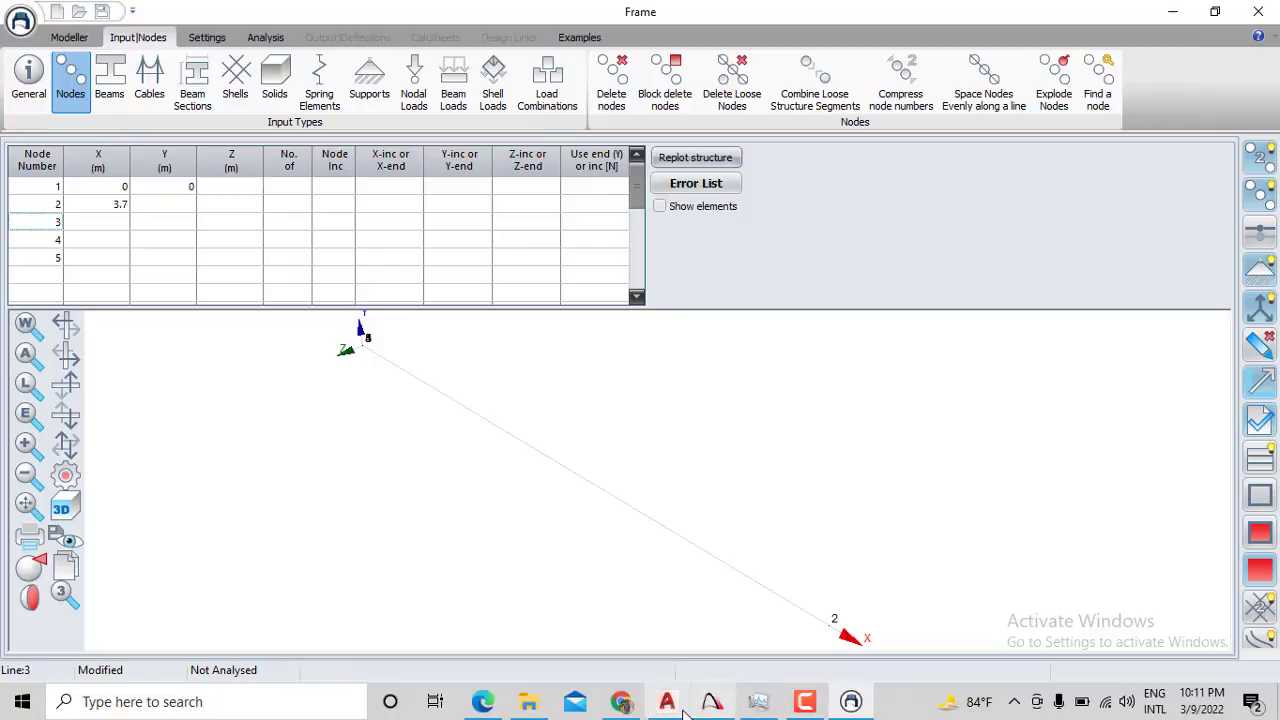
Check the span lengths in the PDF and tick the middle span's dimension
click(482, 703)
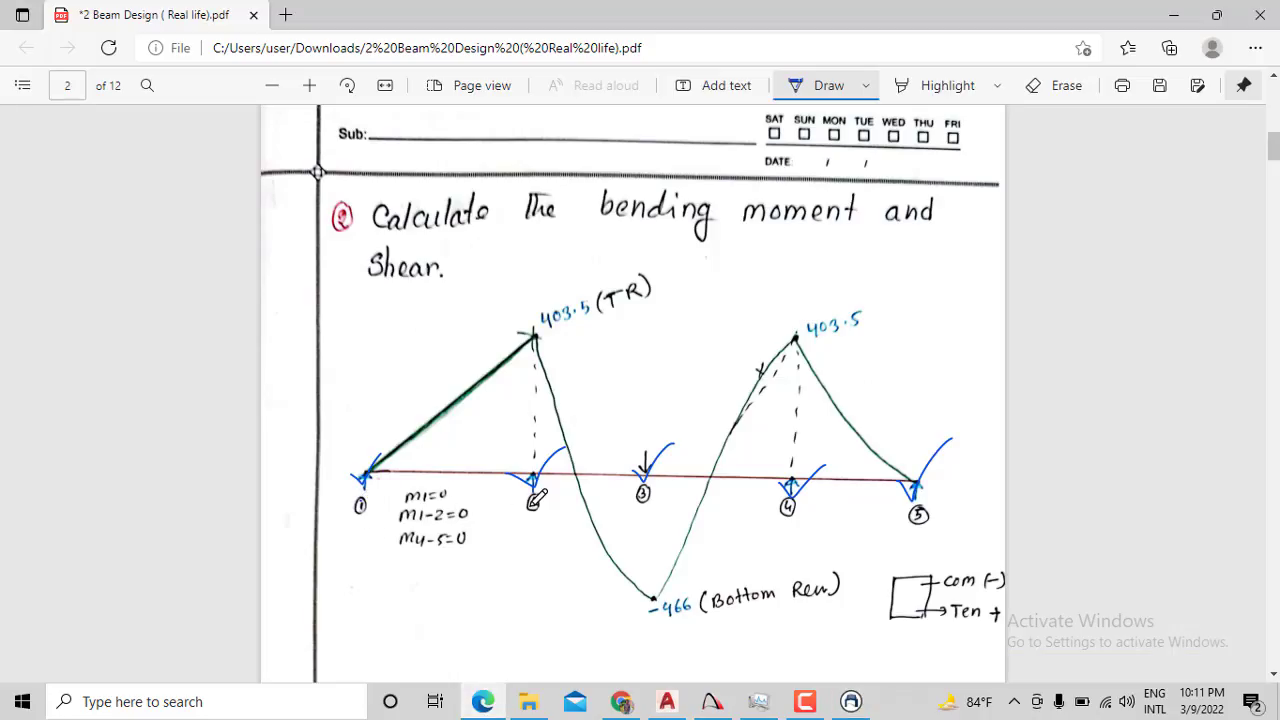
scroll(537, 498, up, 5)
scroll(537, 510, up, 5)
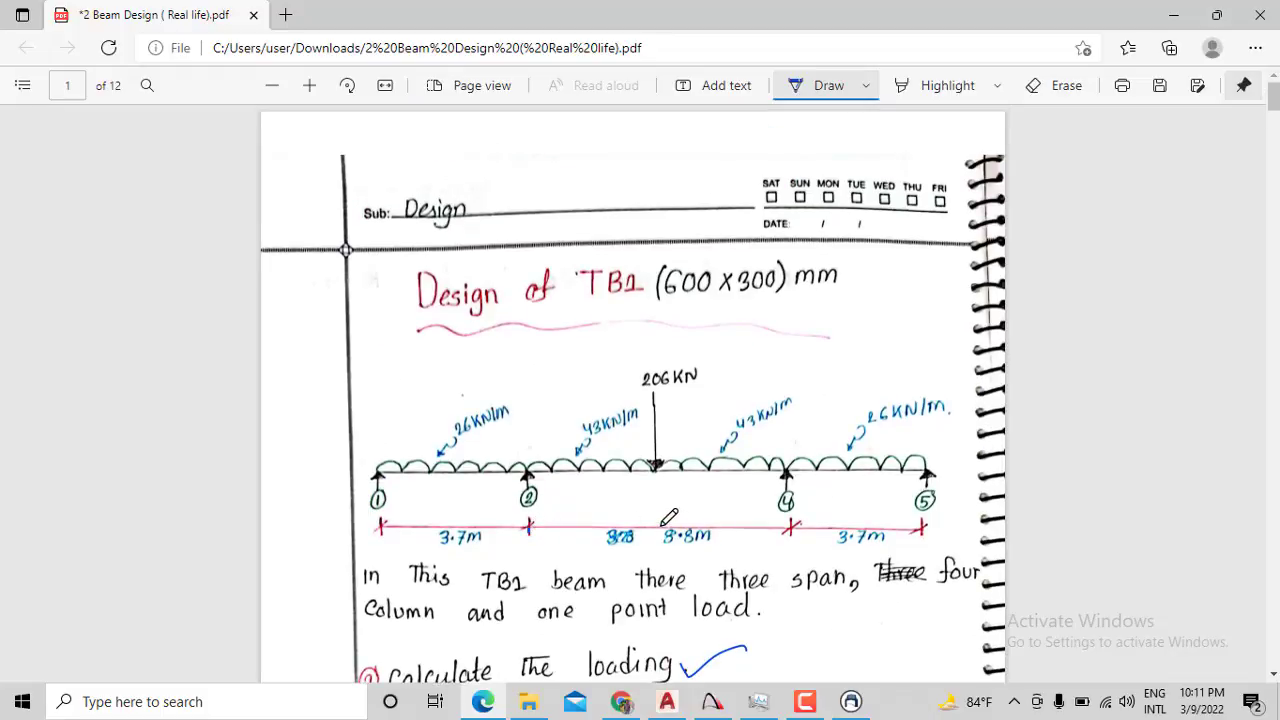
drag(661, 523, 661, 531)
Set node 3's X coordinate to 8.1
click(850, 701)
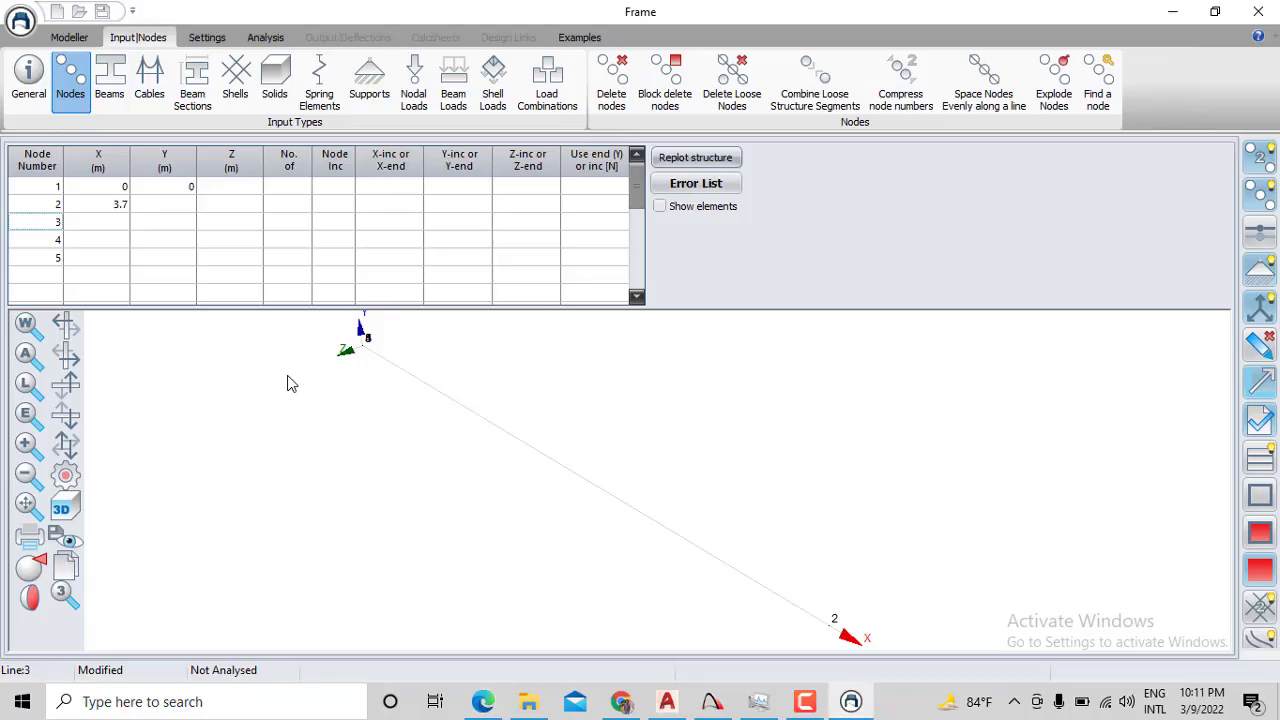
click(111, 223)
text(8.1)
key(Return)
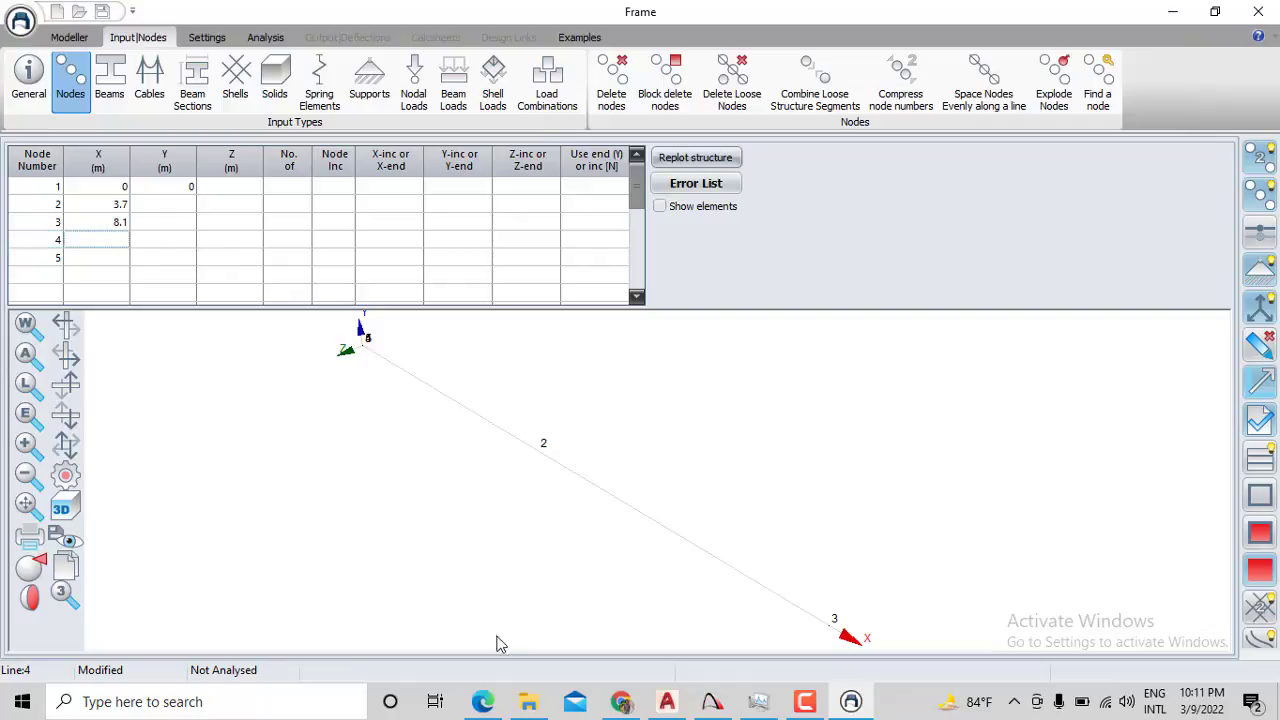
Set node 4 to X = 12.5 and node 5 to X = 16.2
click(481, 703)
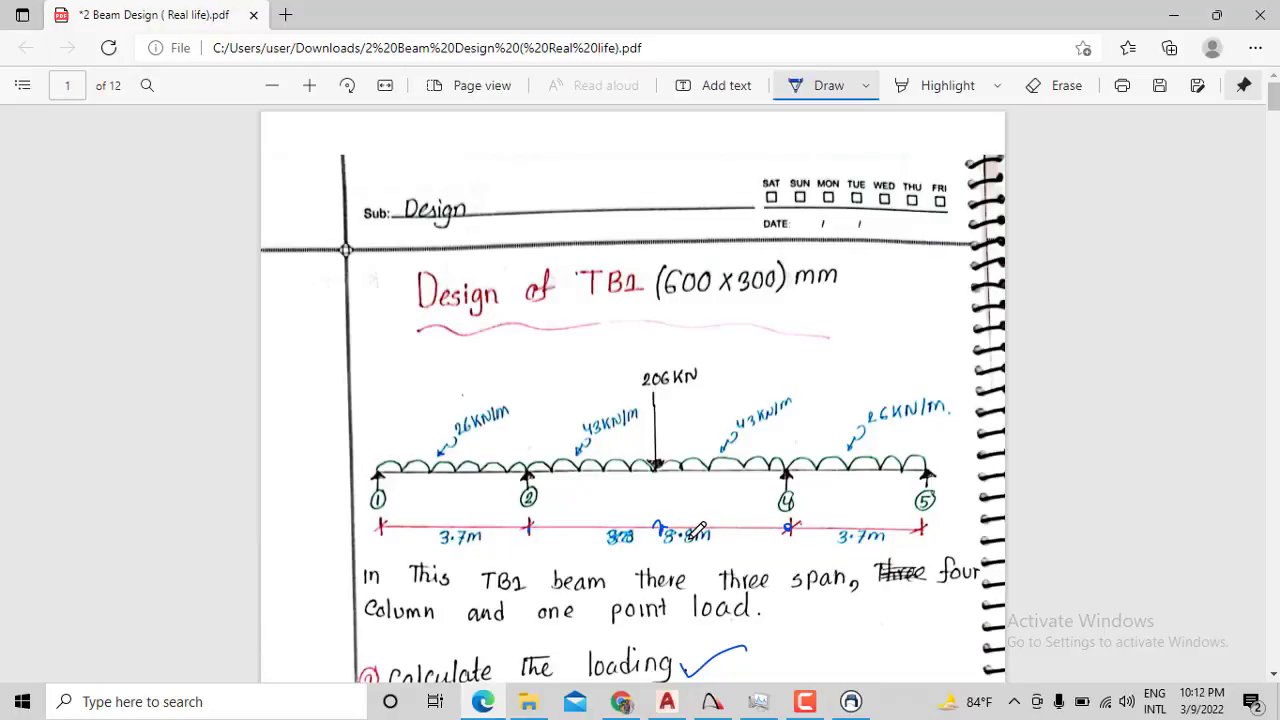
click(855, 697)
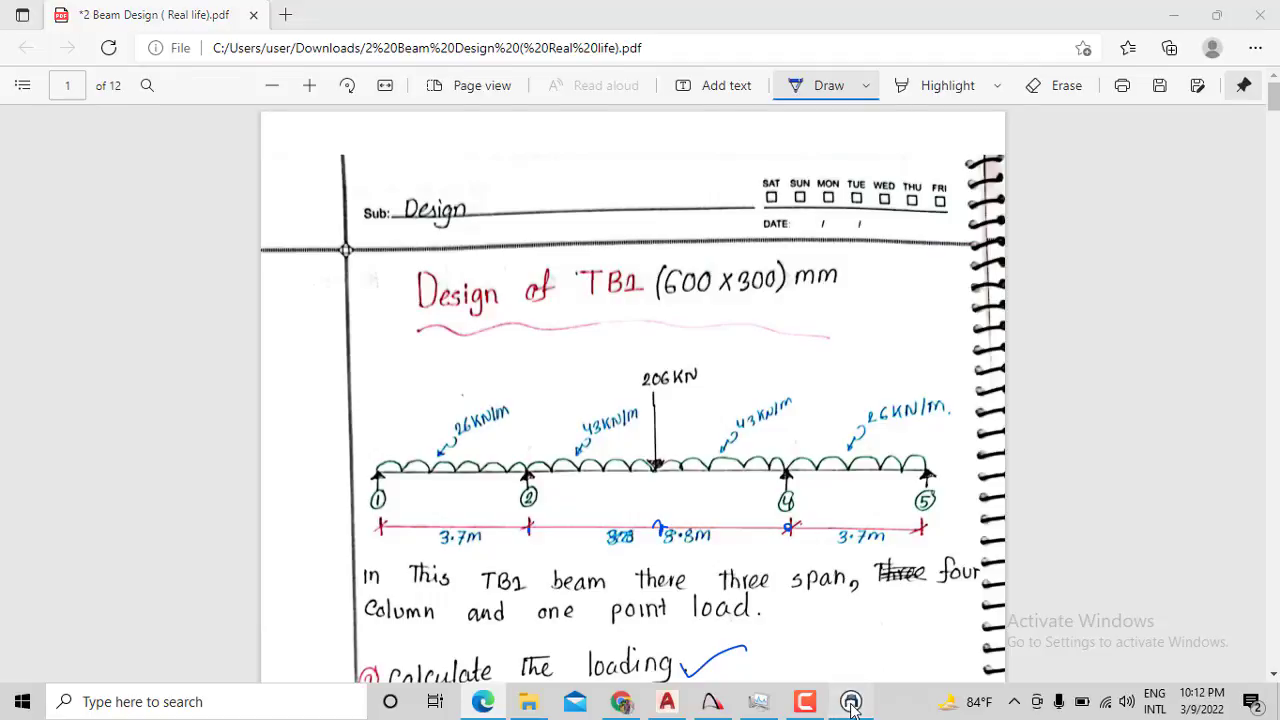
text(12.5)
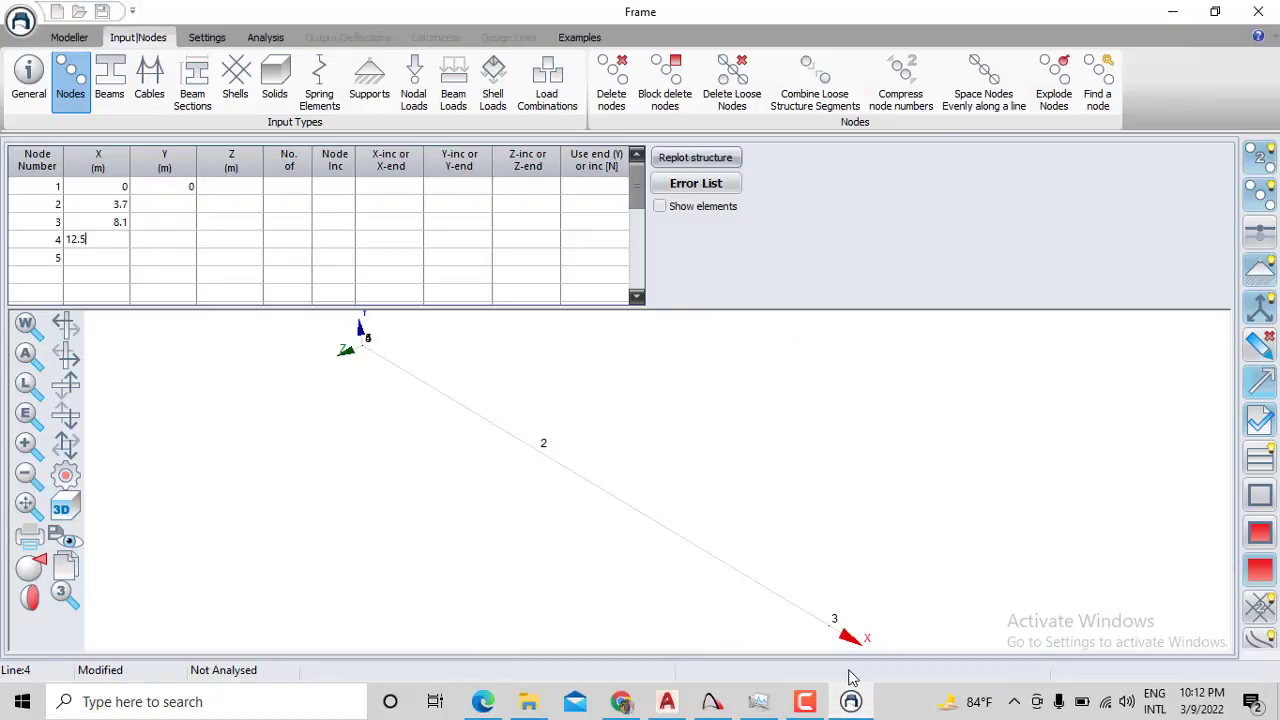
key(Return)
key(Tab)
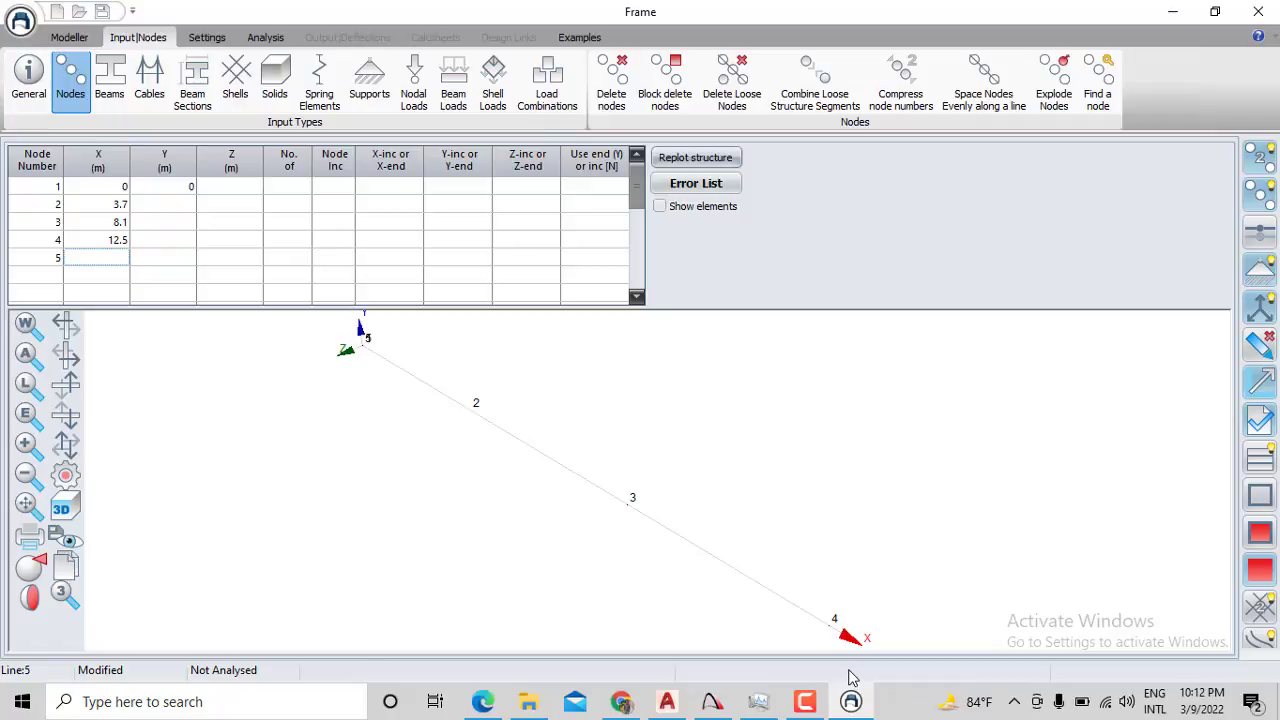
text(1)
key(Return)
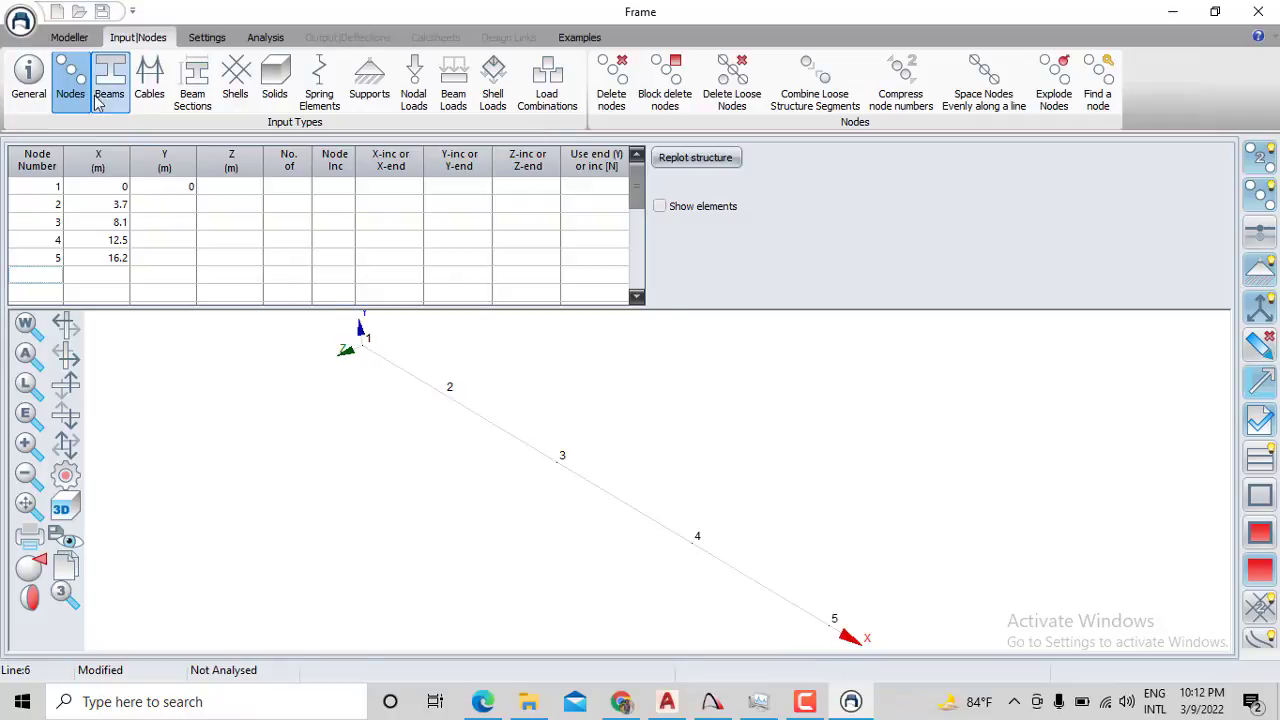
click(100, 100)
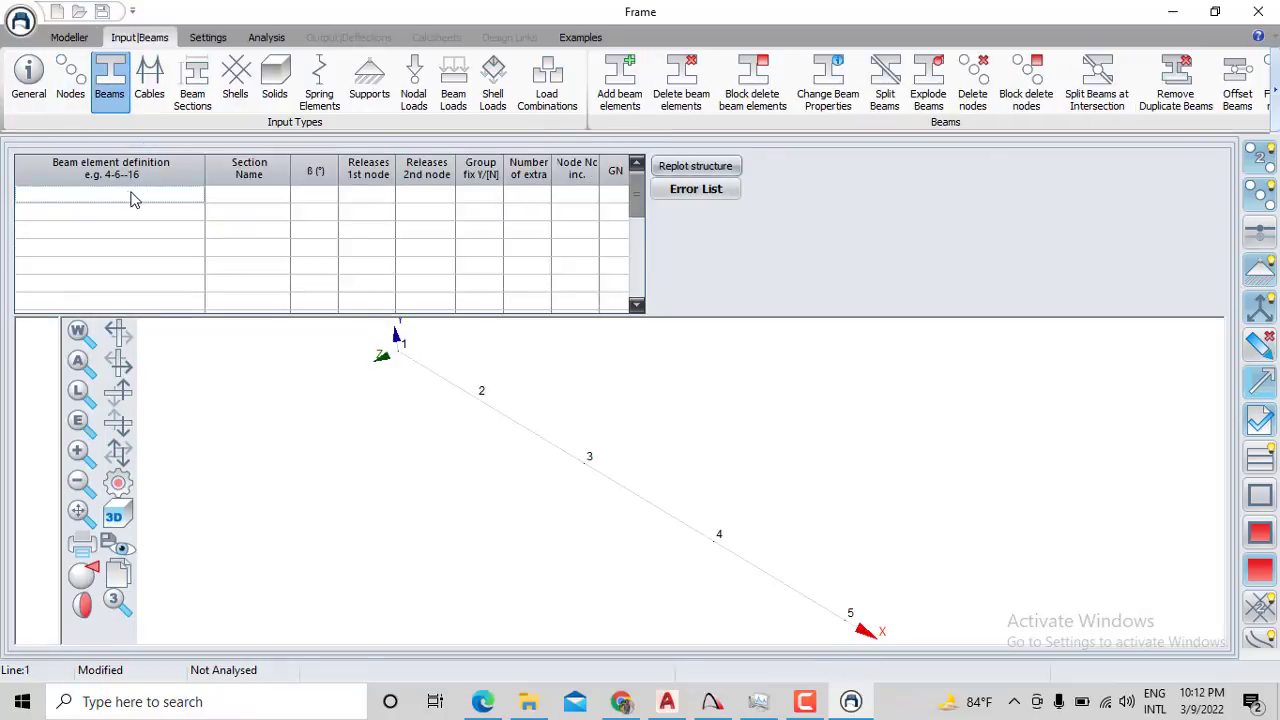
Define beam 1-2-3-4-5 and assign it section TB1
text(1-2-3-4-5)
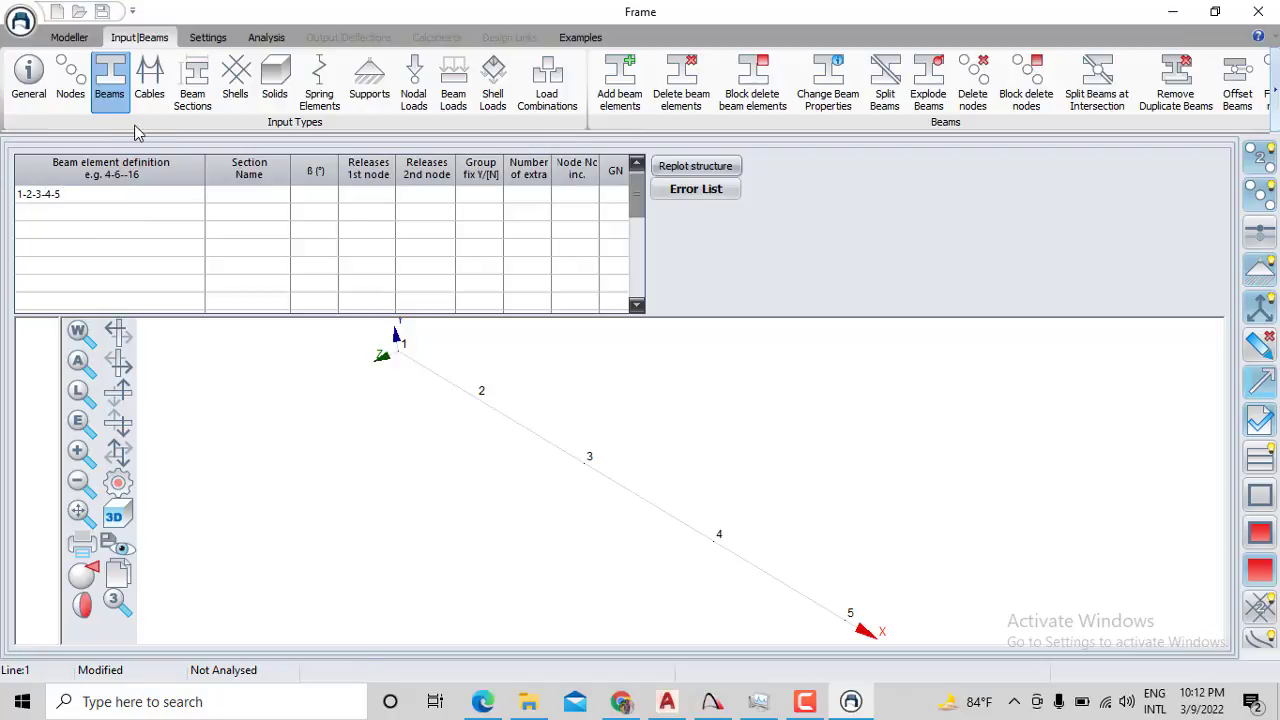
click(270, 194)
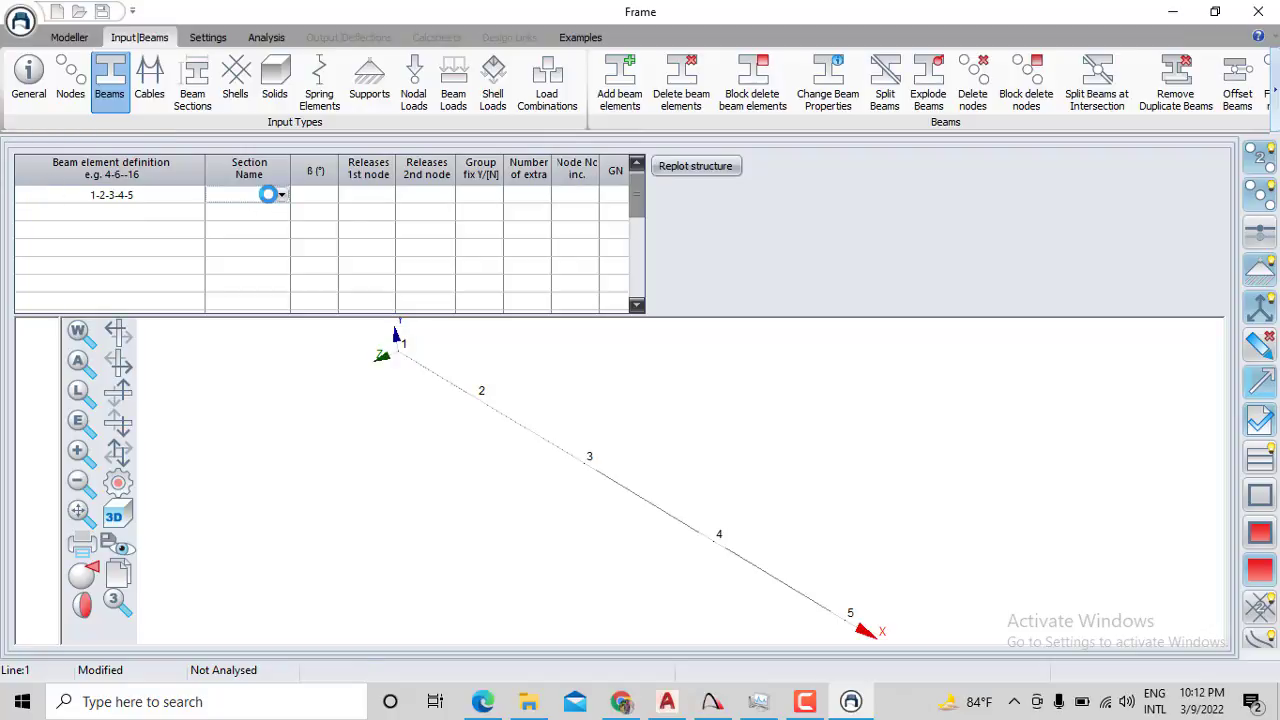
text(TB1)
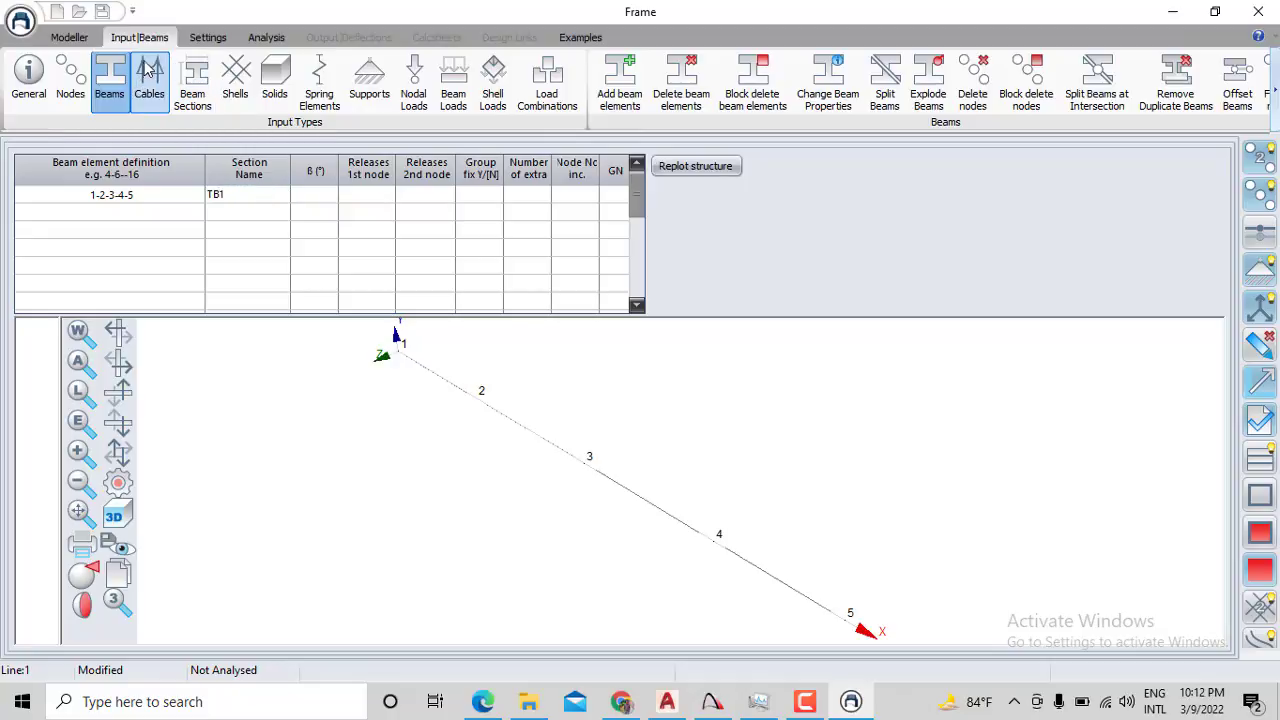
Make TB1 the 220x450 rectangular concrete section from the section library
click(192, 85)
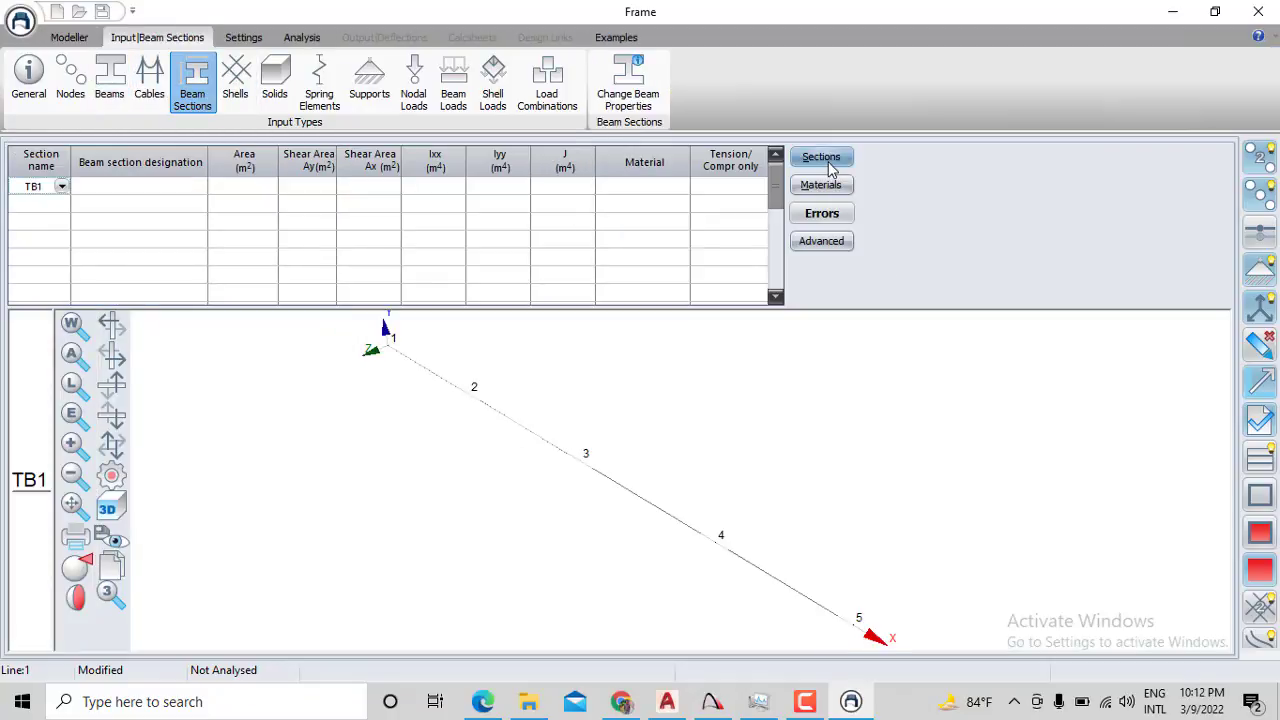
click(820, 157)
click(517, 70)
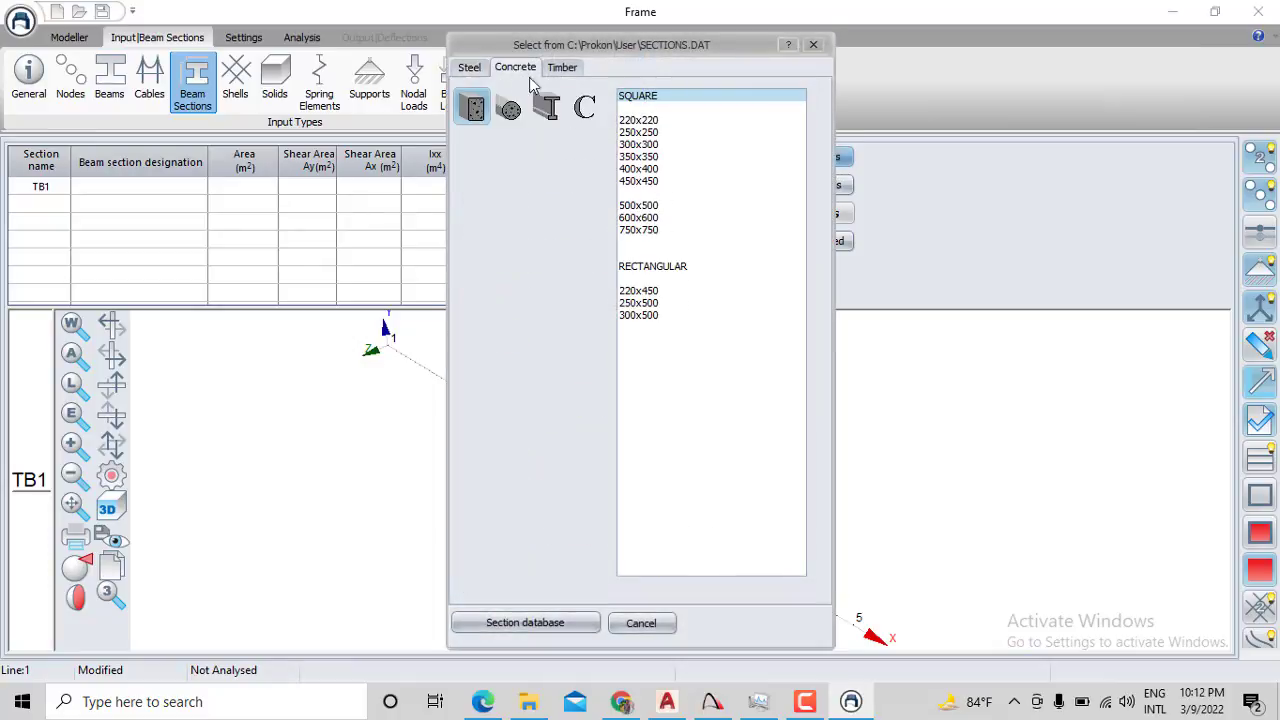
click(641, 290)
double_click(645, 293)
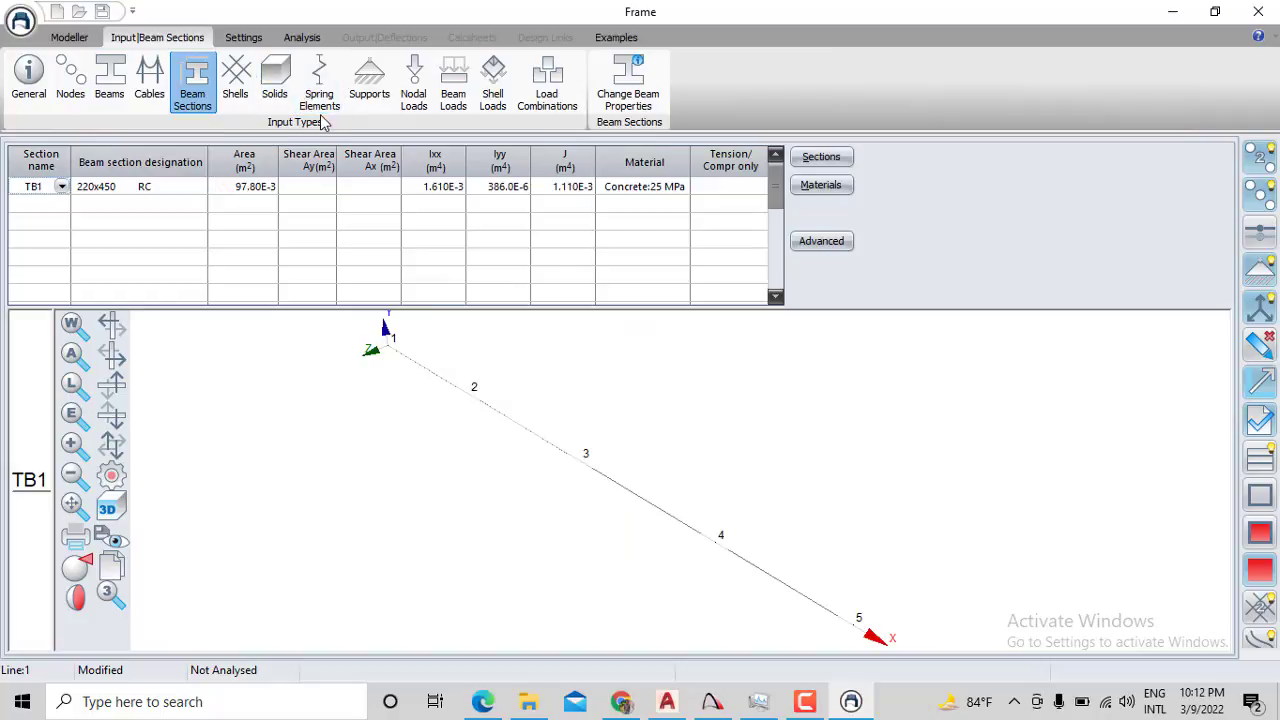
click(366, 90)
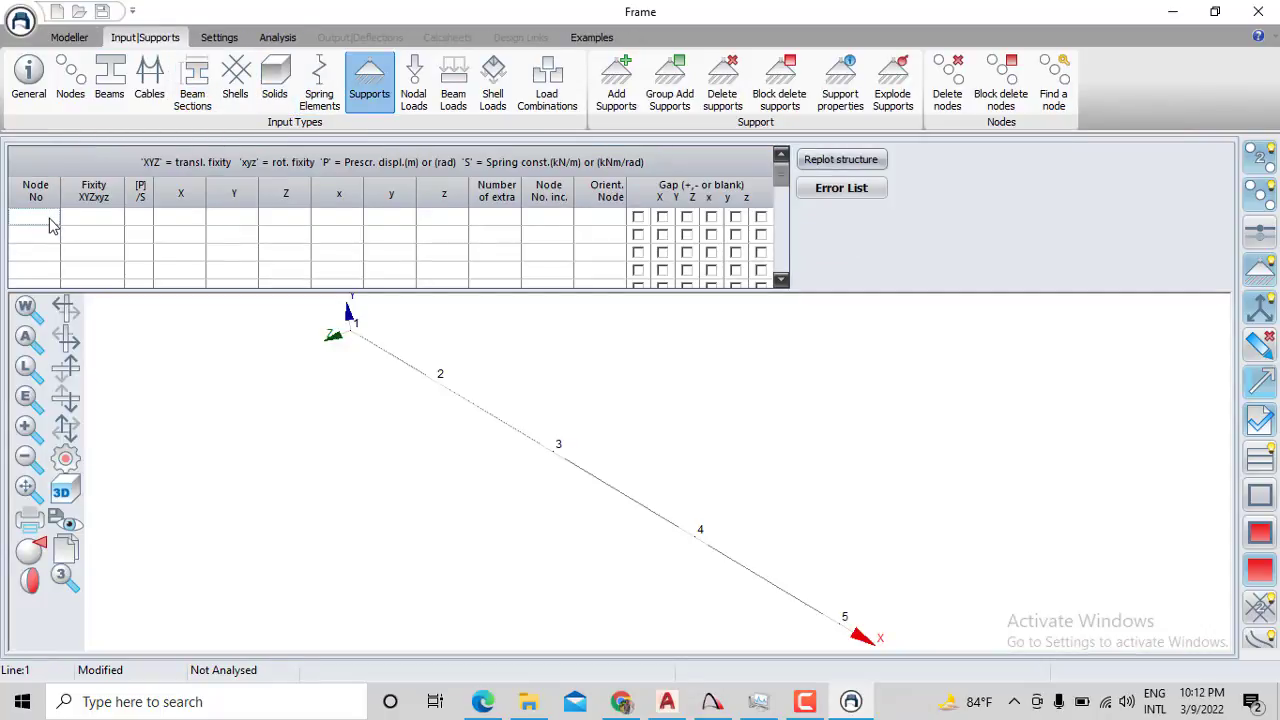
Add supports at nodes 1, 2, 4 and 5, with node 2 fixed in XY
text(1)
key(Return)
text(2)
key(Return)
text(4)
key(Return)
text(5)
key(Return)
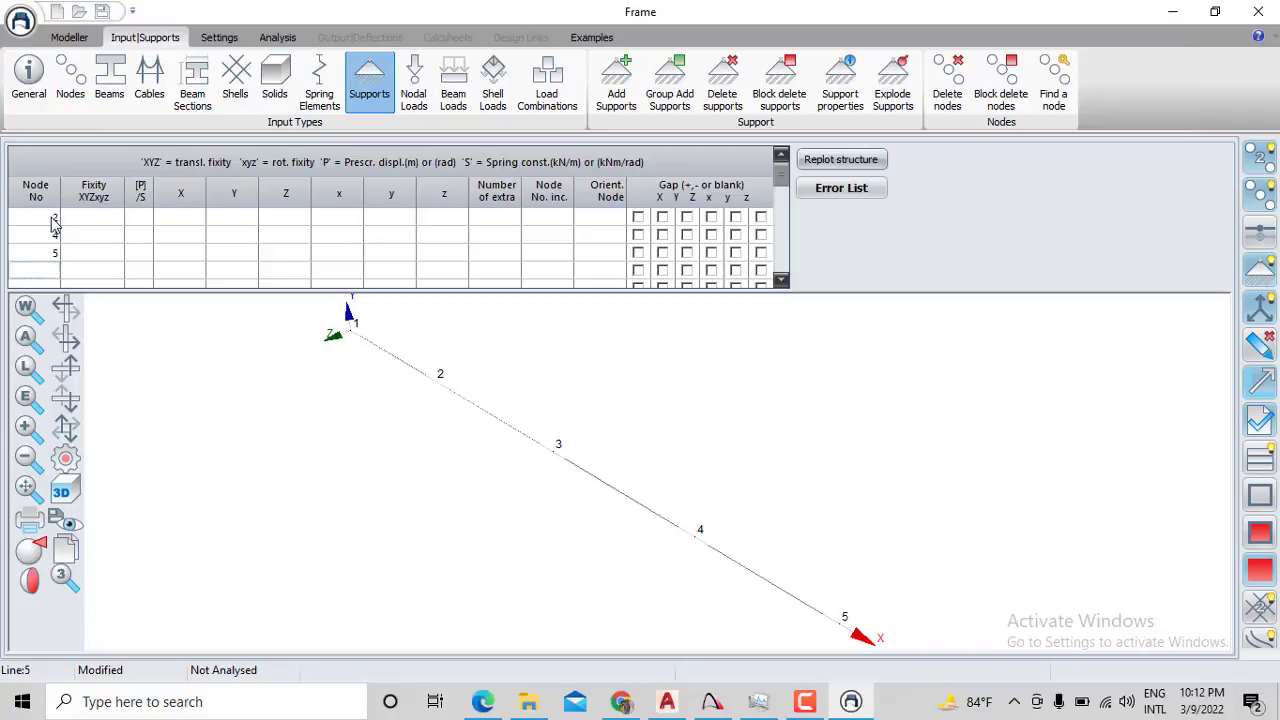
click(105, 218)
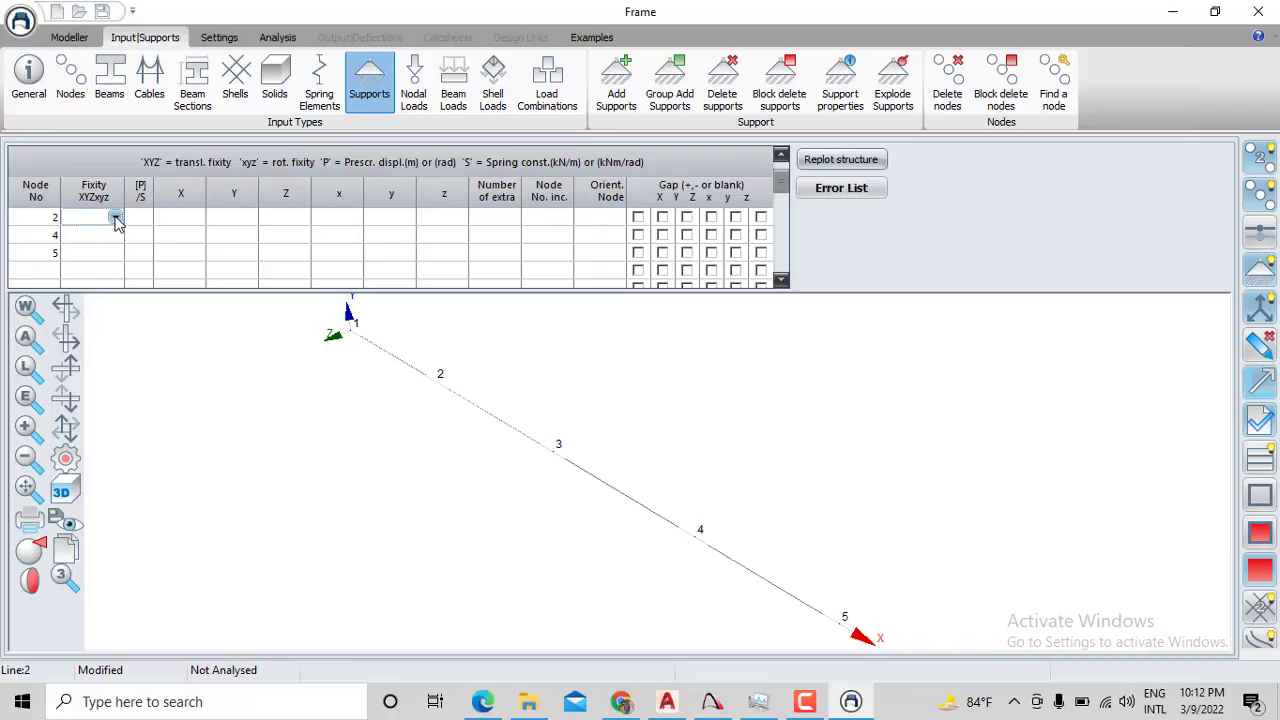
click(115, 217)
click(98, 251)
Label the point load as node 3 in the notes and apply a -206 kN DL load there
click(483, 701)
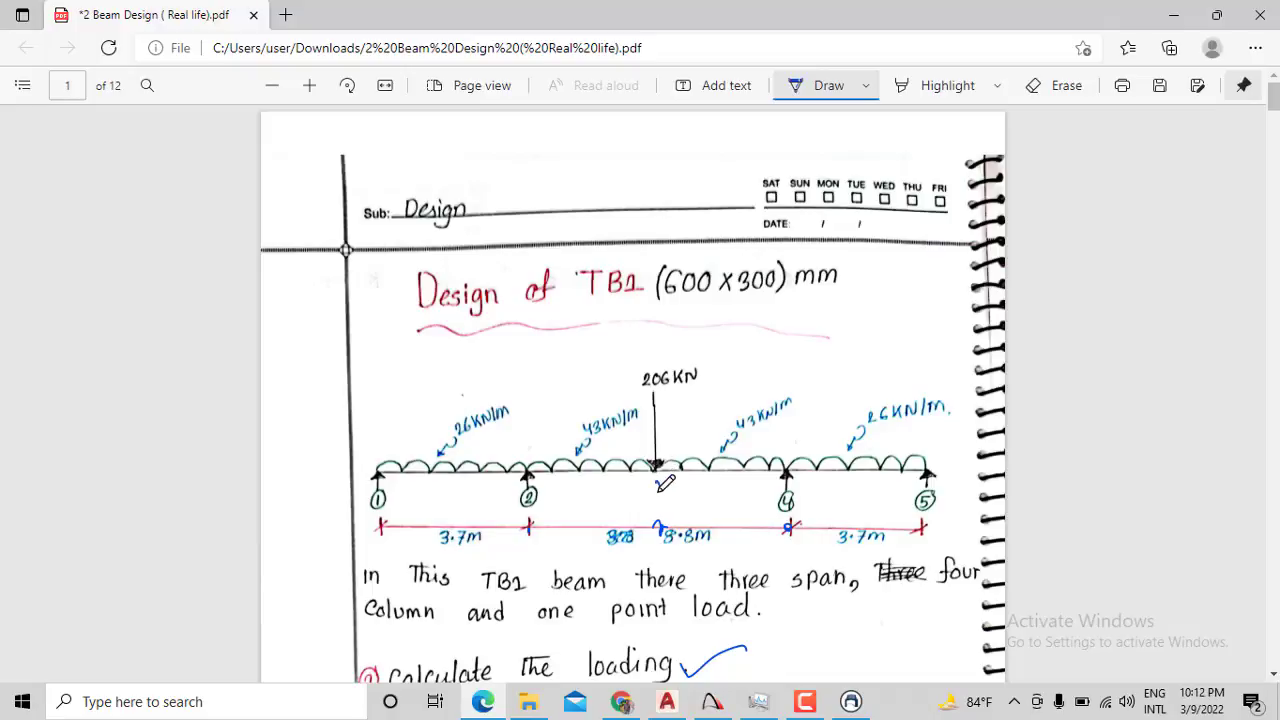
drag(652, 483, 651, 500)
click(851, 701)
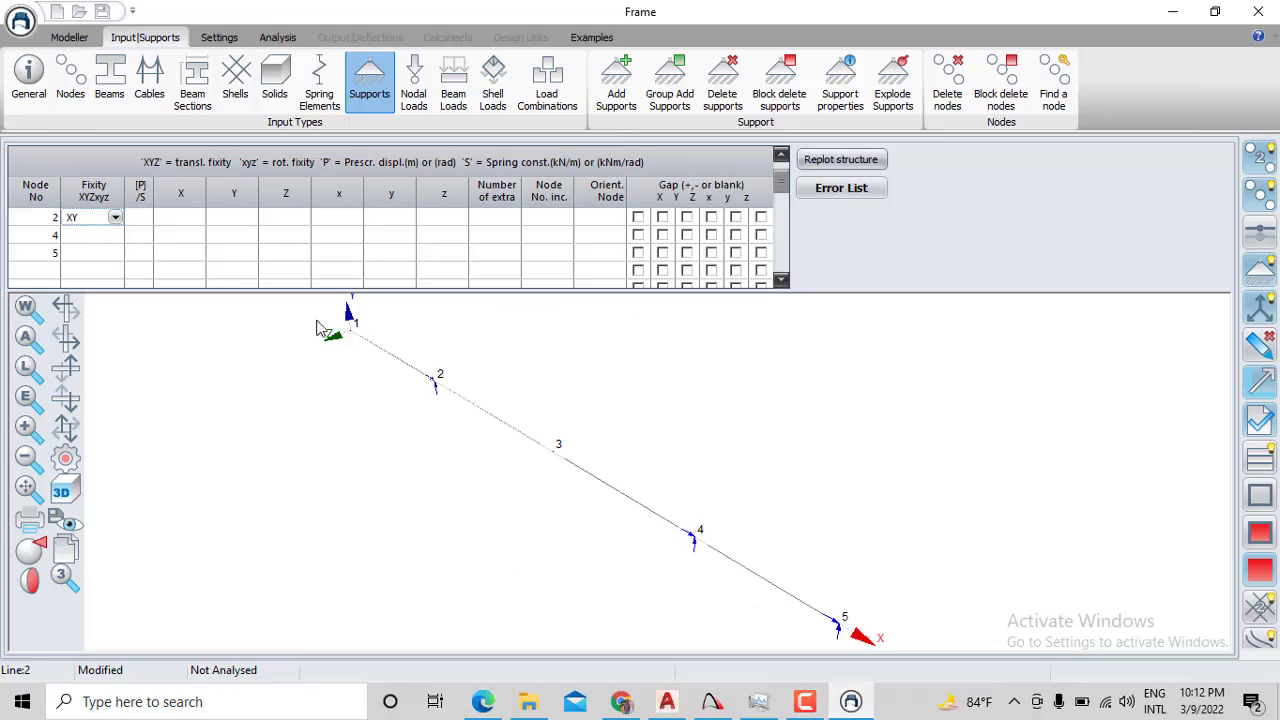
click(414, 88)
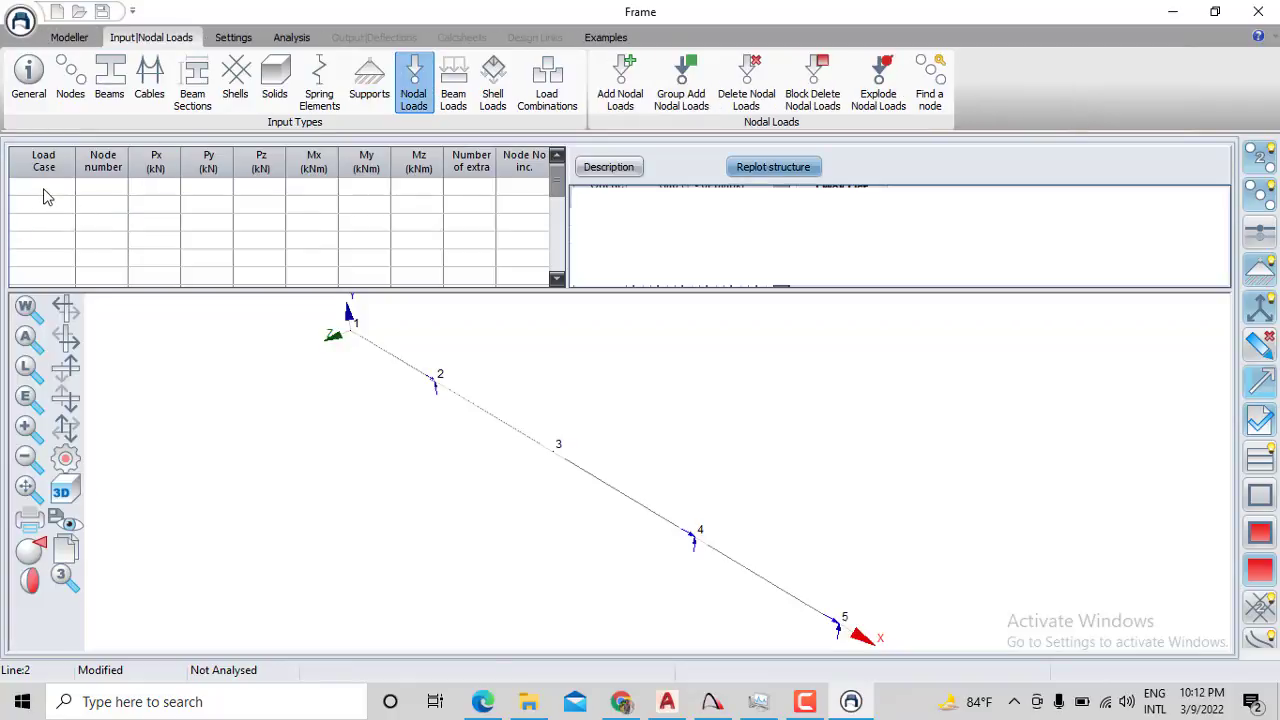
text(DL)
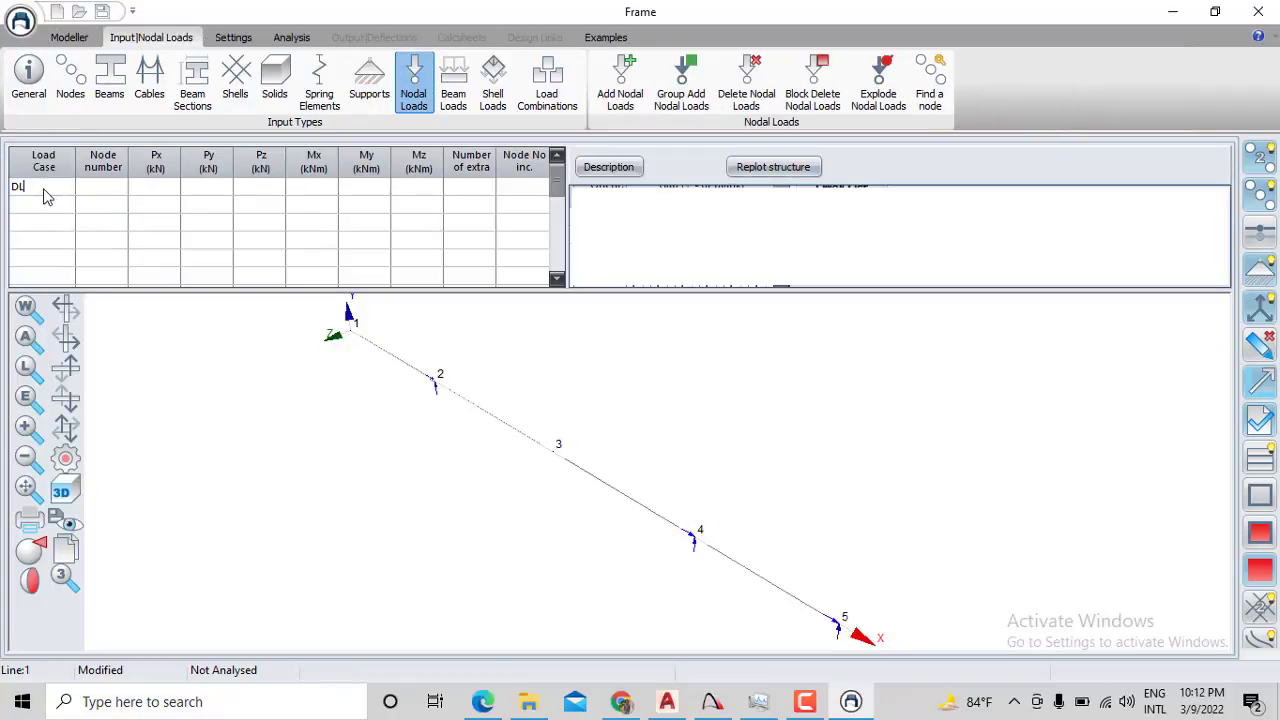
key(Tab)
text(3)
key(Tab)
key(Tab)
text(-2)
key(Return)
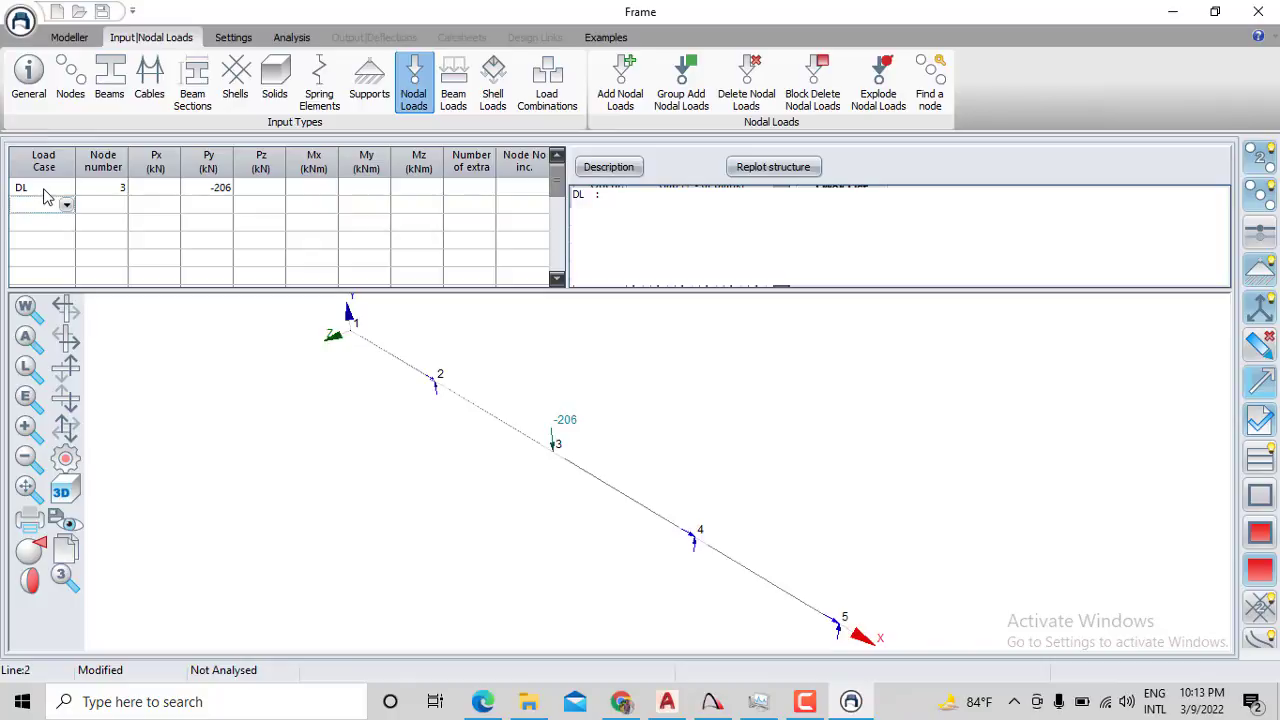
click(470, 82)
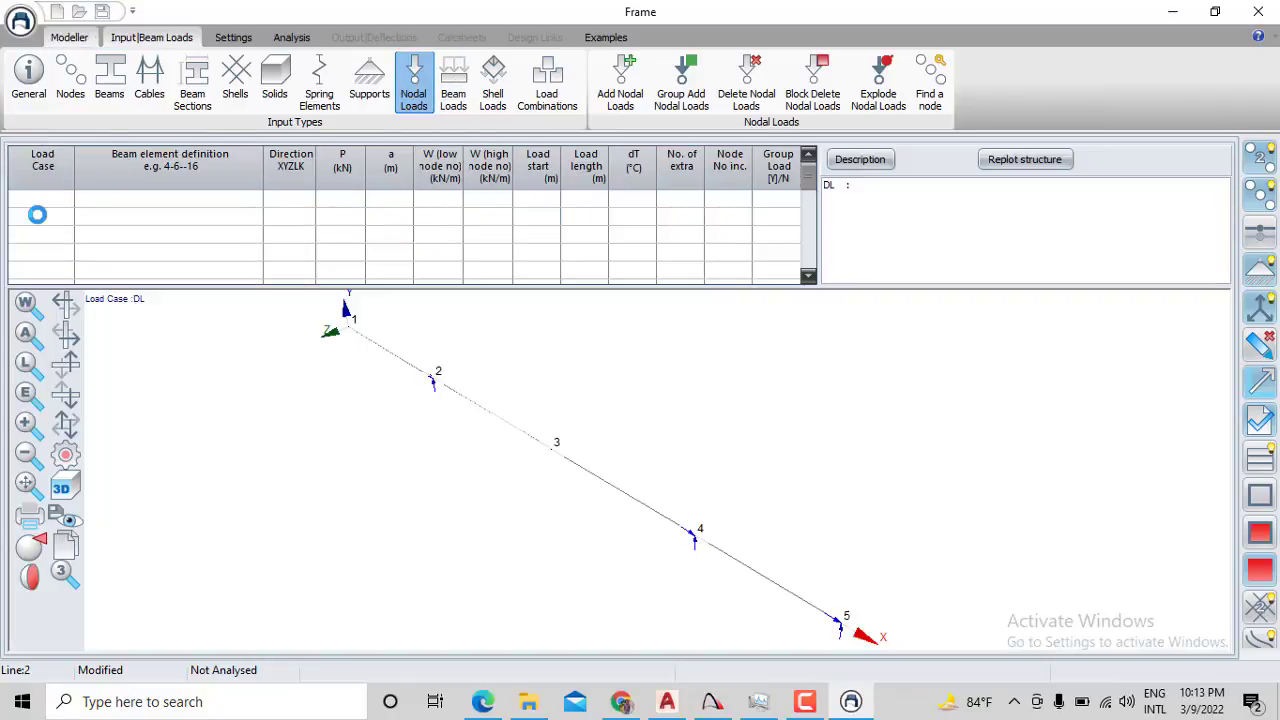
Start DL beam load rows for members 1-2, 2-3-4 and 4-5
click(44, 203)
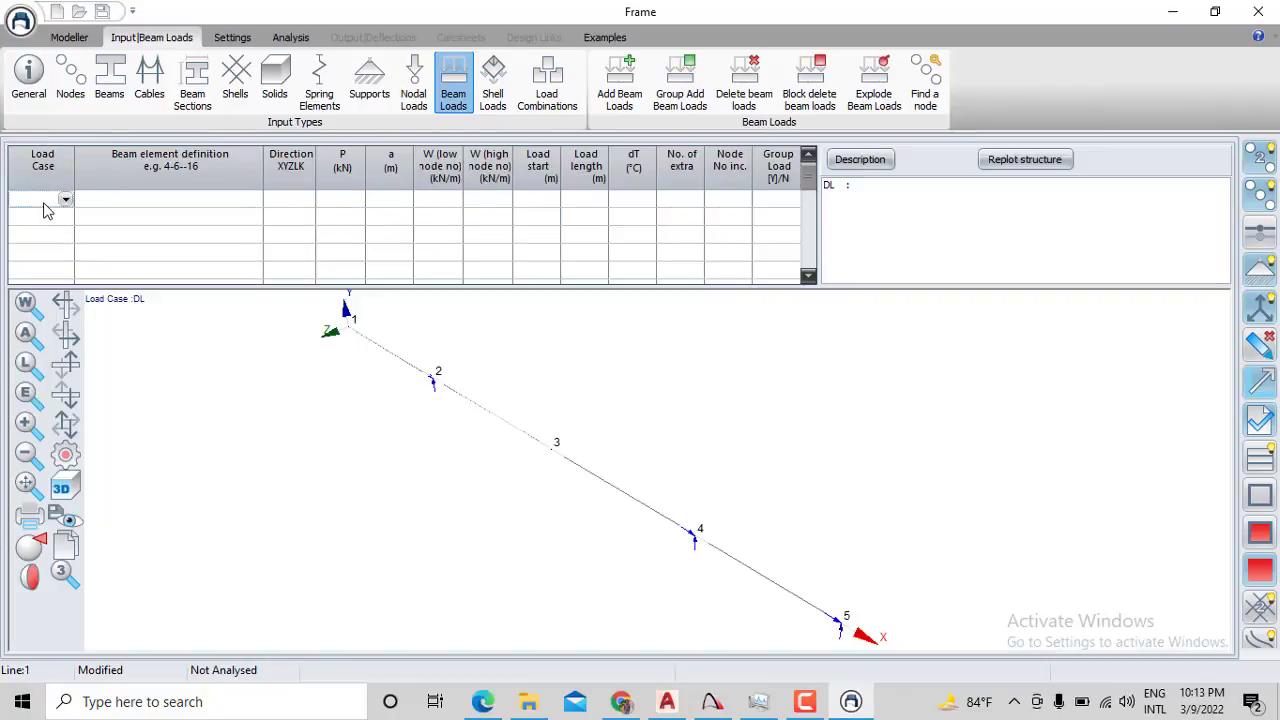
text(DL)
key(Tab)
text(1)
key(Return)
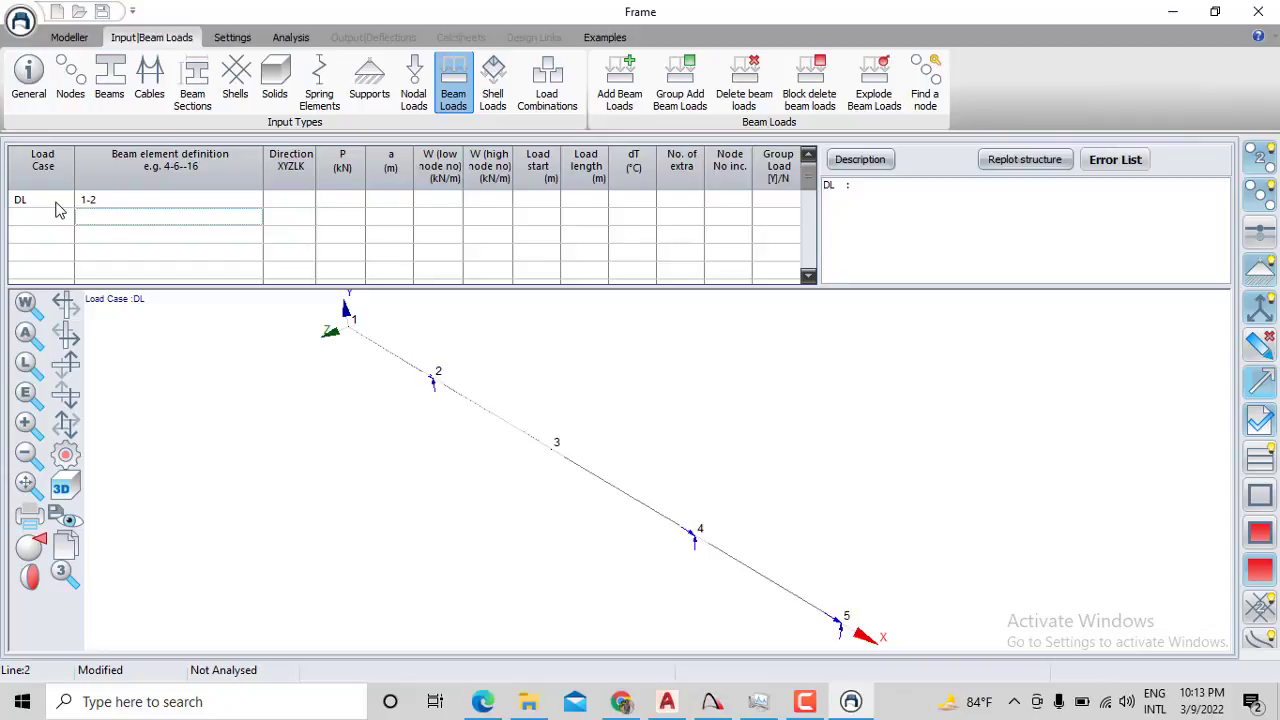
text(2-3-4)
key(Return)
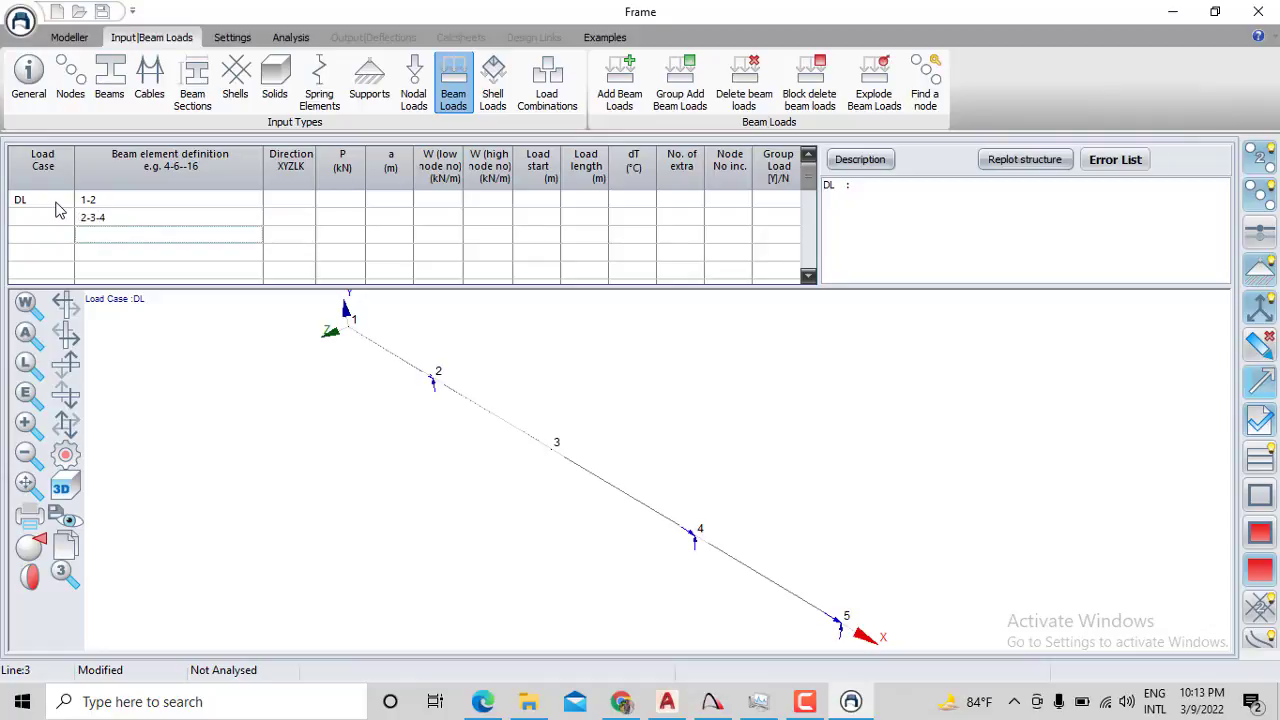
text(4-5)
Enter -26 kN/m on member 1-2 and -43 kN/m on 2-3-4, checking the PDF notes
click(490, 700)
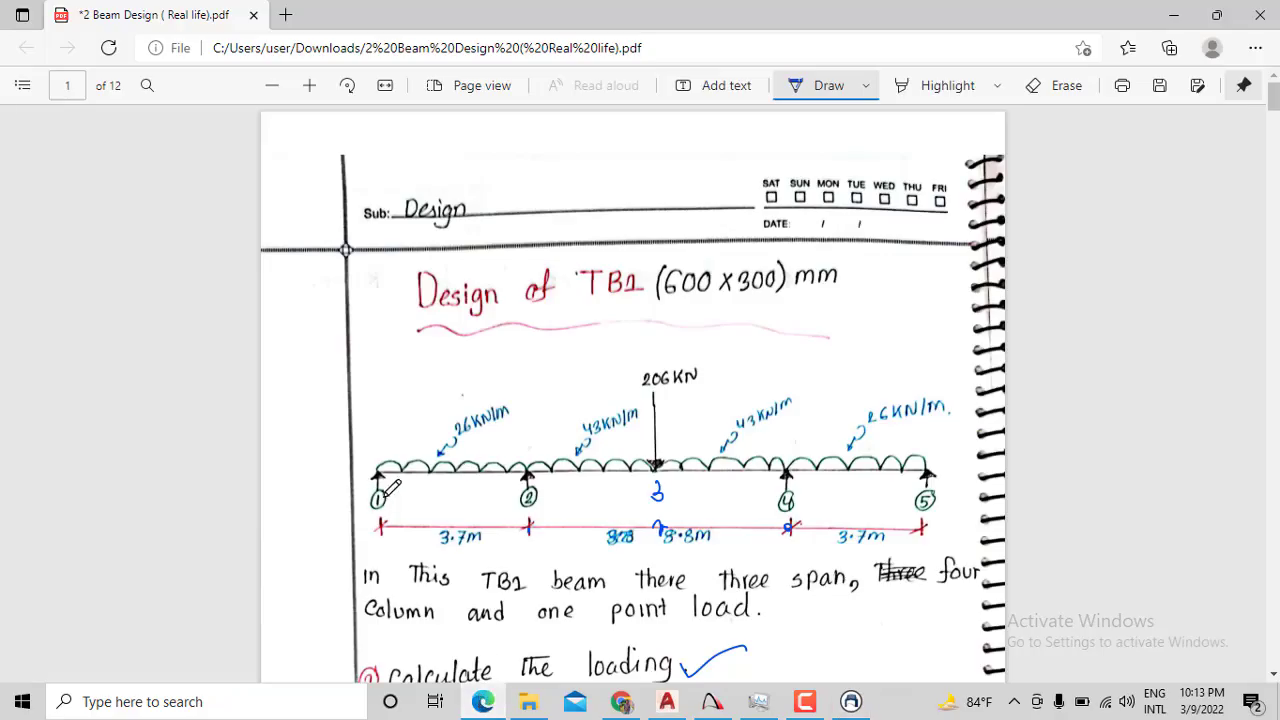
drag(528, 468, 376, 470)
click(851, 702)
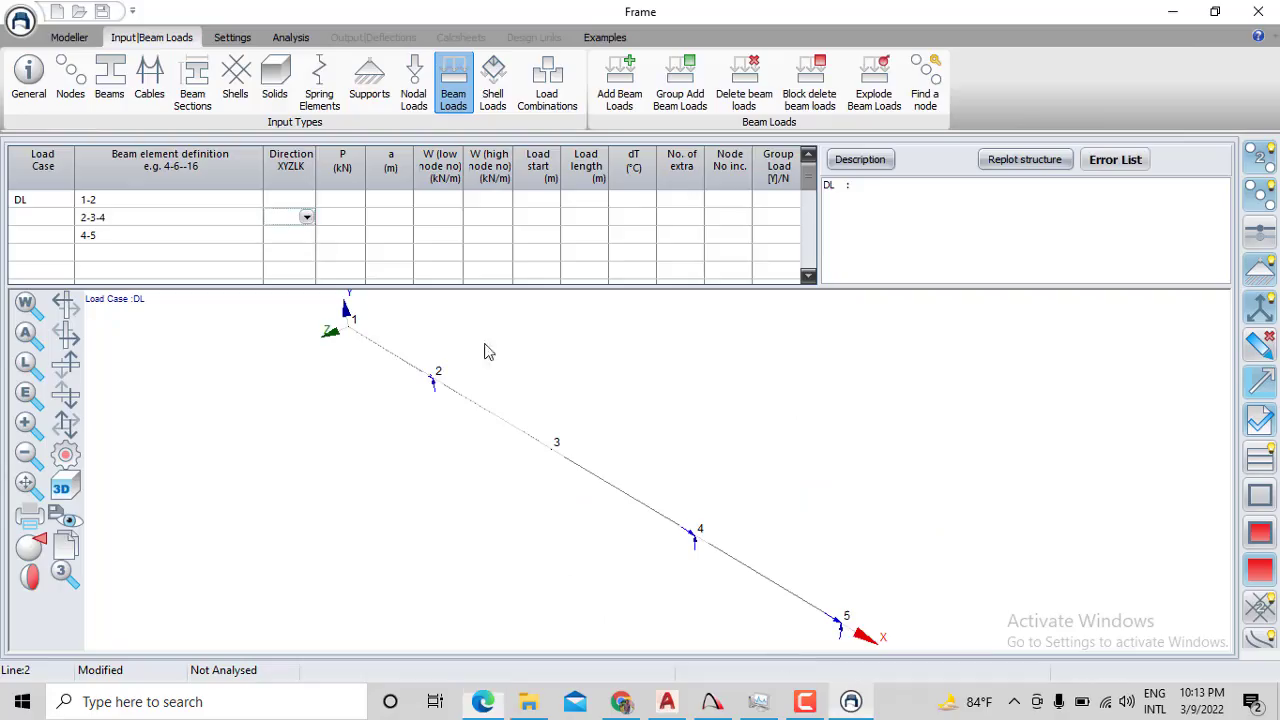
click(437, 205)
text(-26)
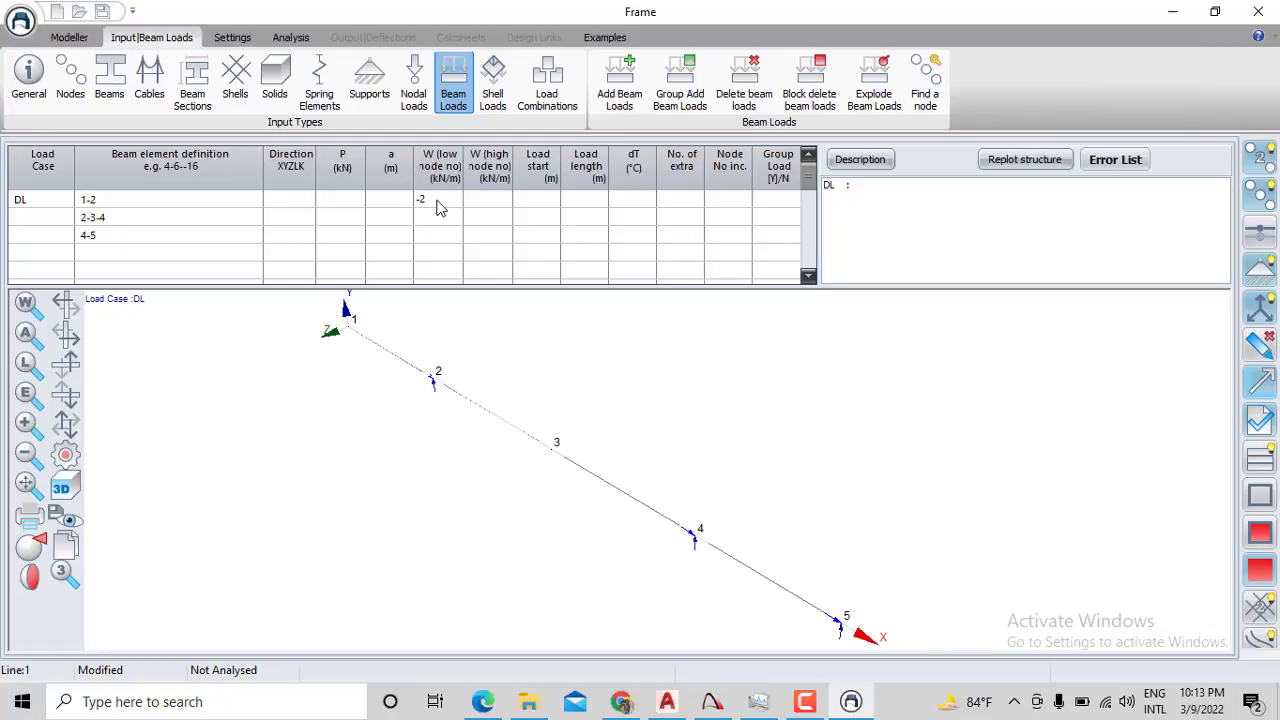
click(483, 702)
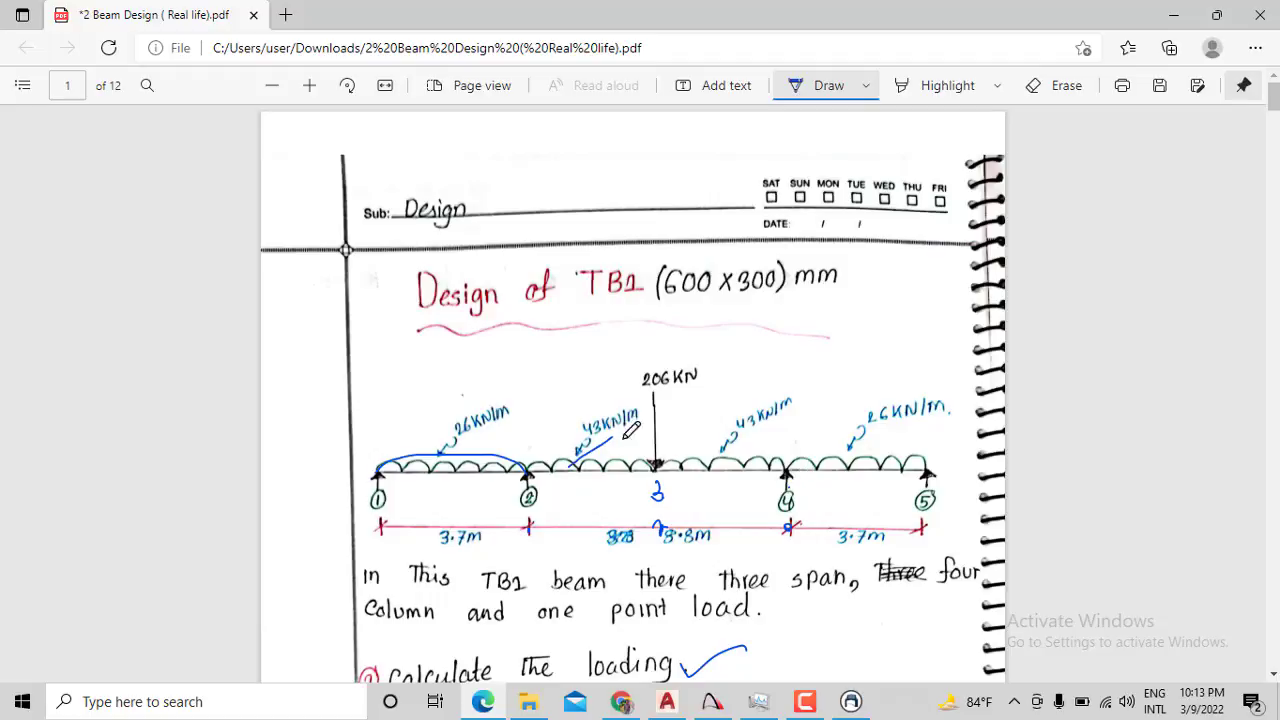
click(851, 702)
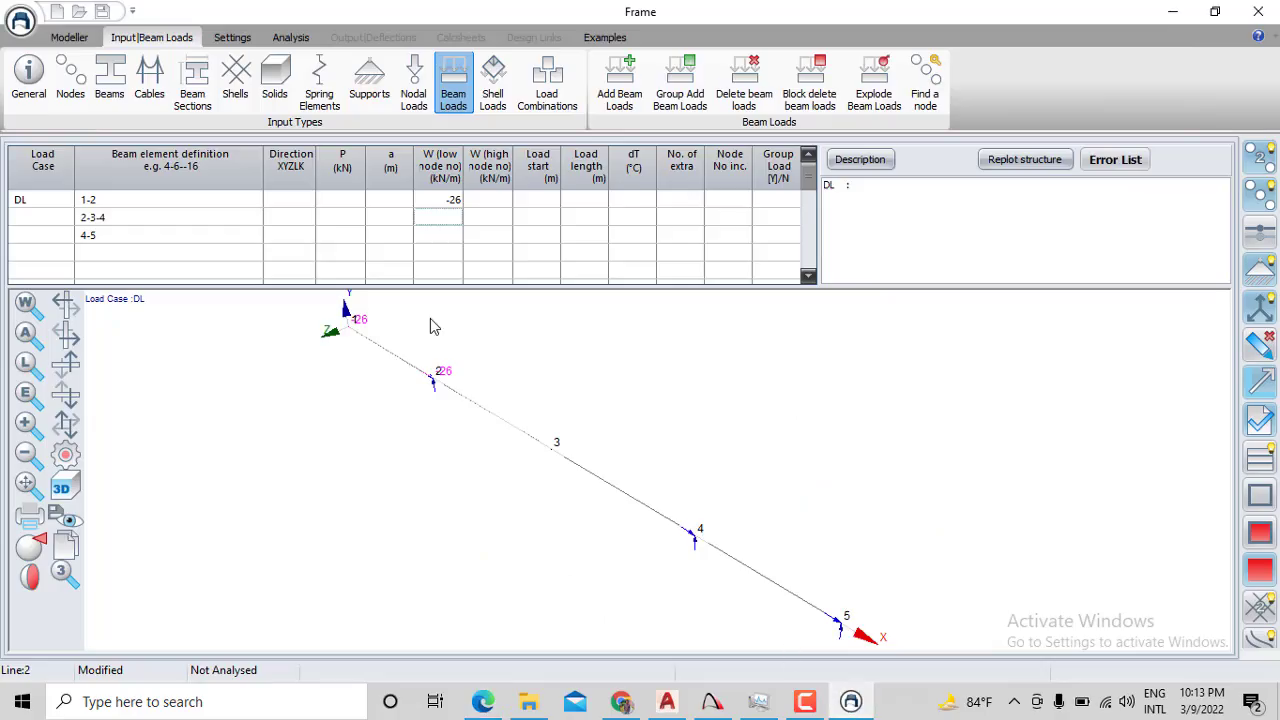
text(-43)
key(Return)
Confirm -26 kN/m on member 4-5 after checking that span in the notes
click(488, 700)
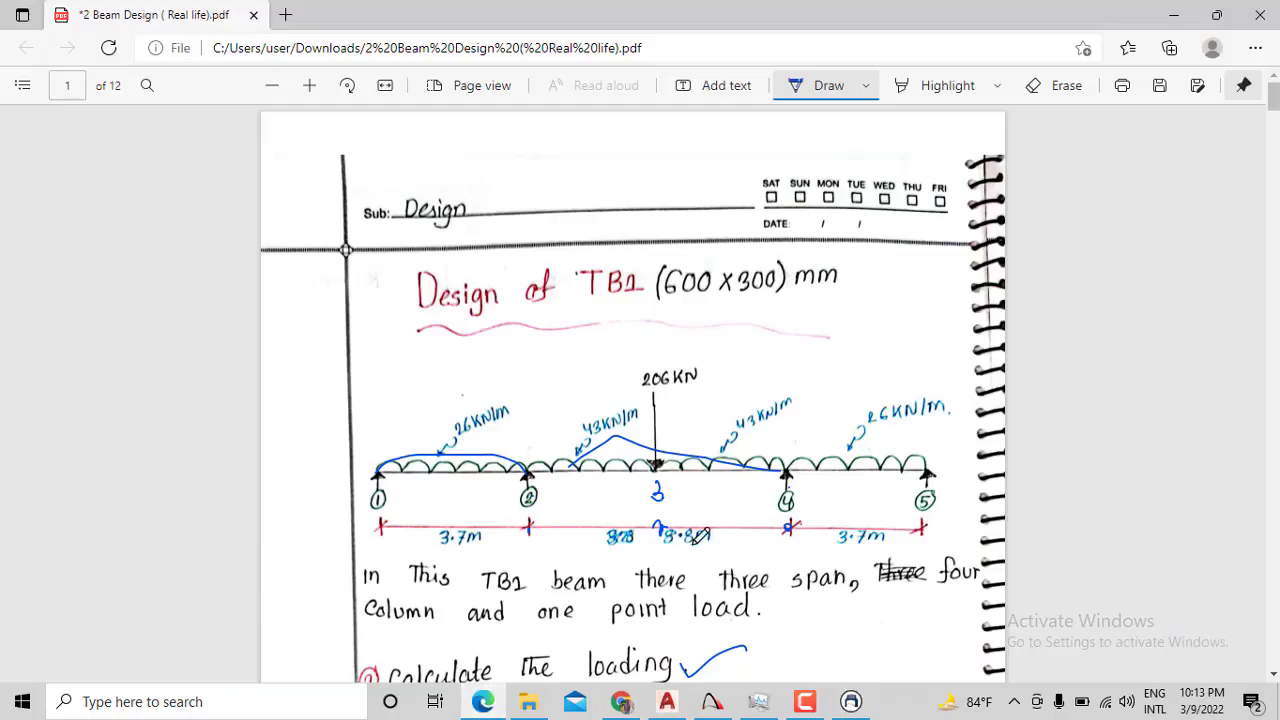
drag(789, 470, 913, 470)
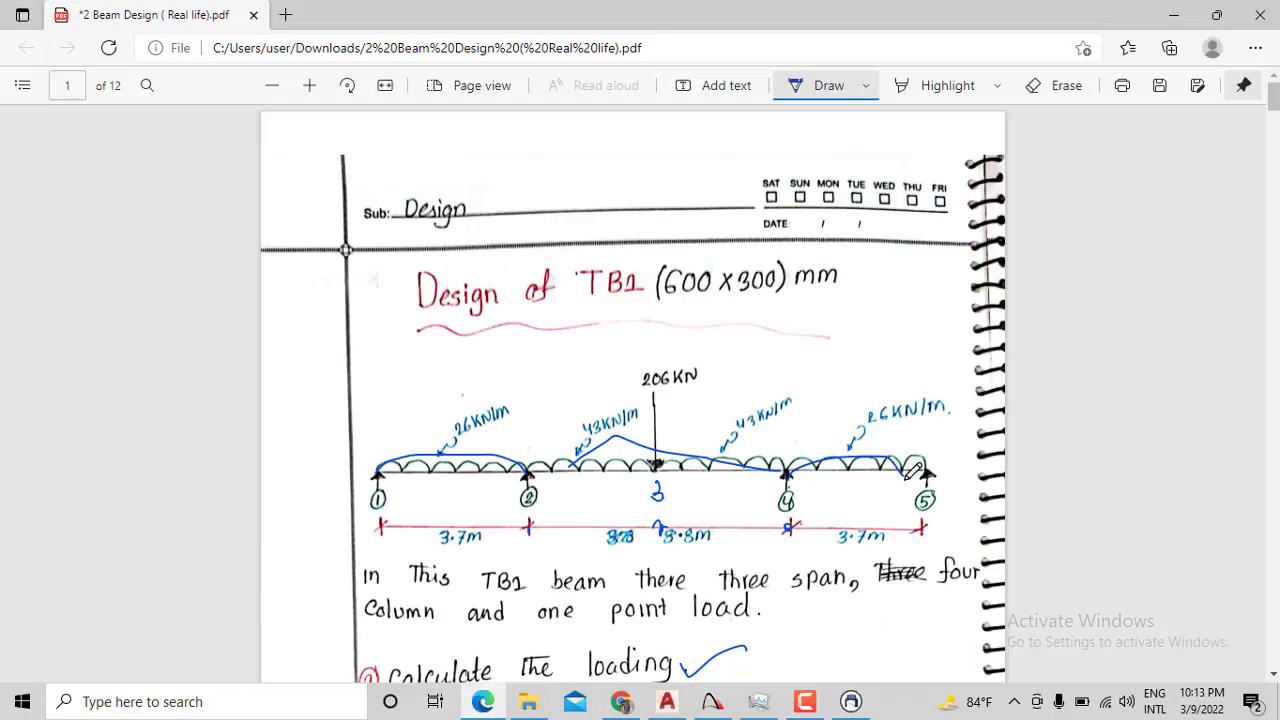
click(853, 701)
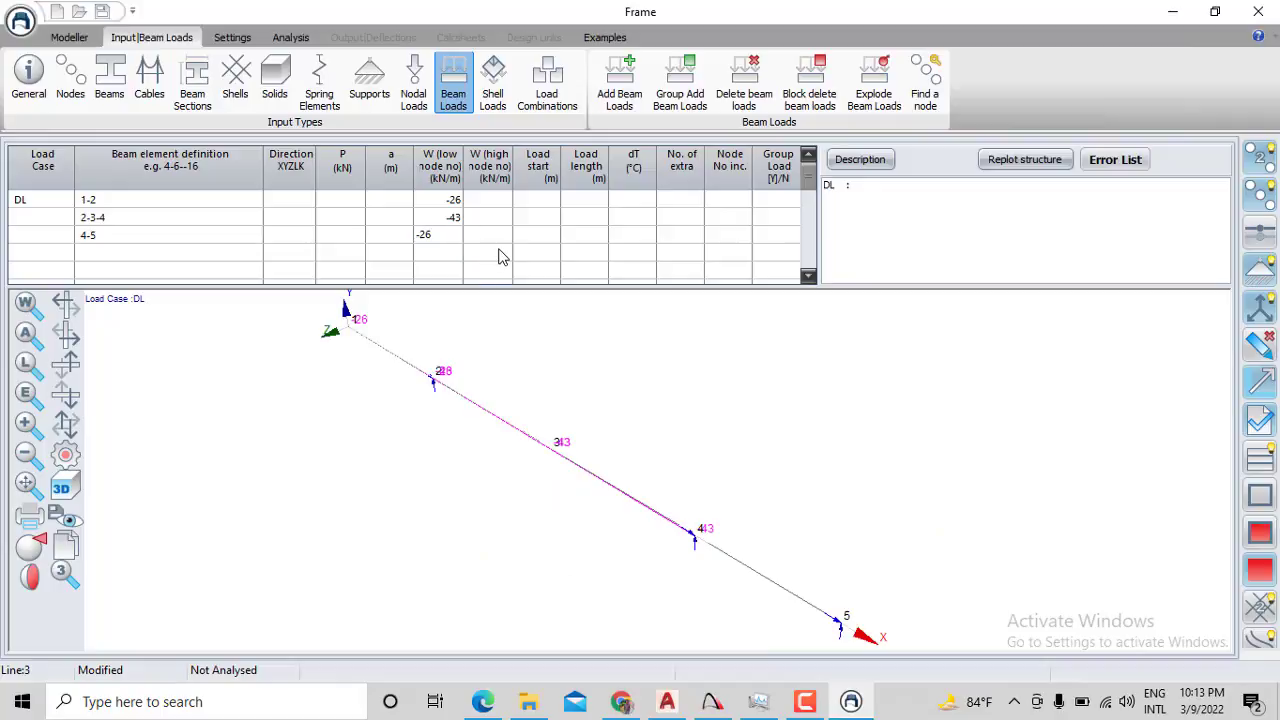
click(500, 253)
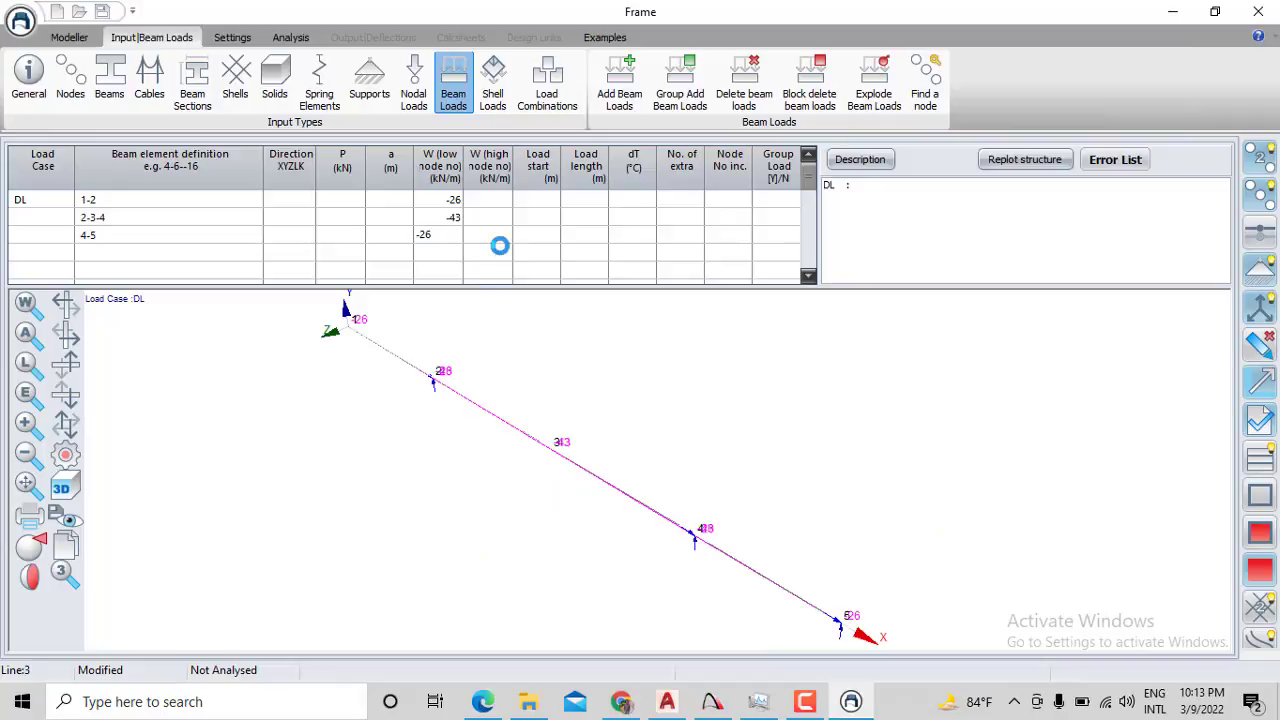
click(232, 37)
Switch the structure to a 2D XY plane frame and attempt an analysis, declining on input errors
click(39, 186)
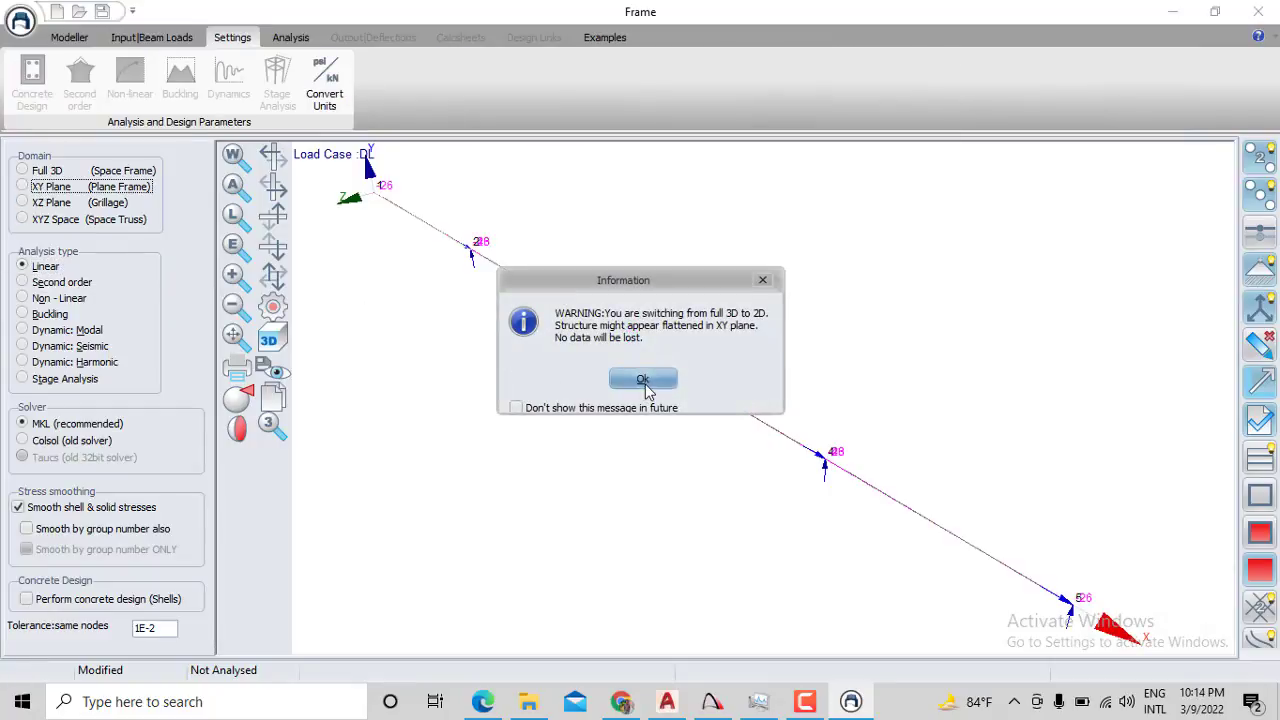
click(643, 381)
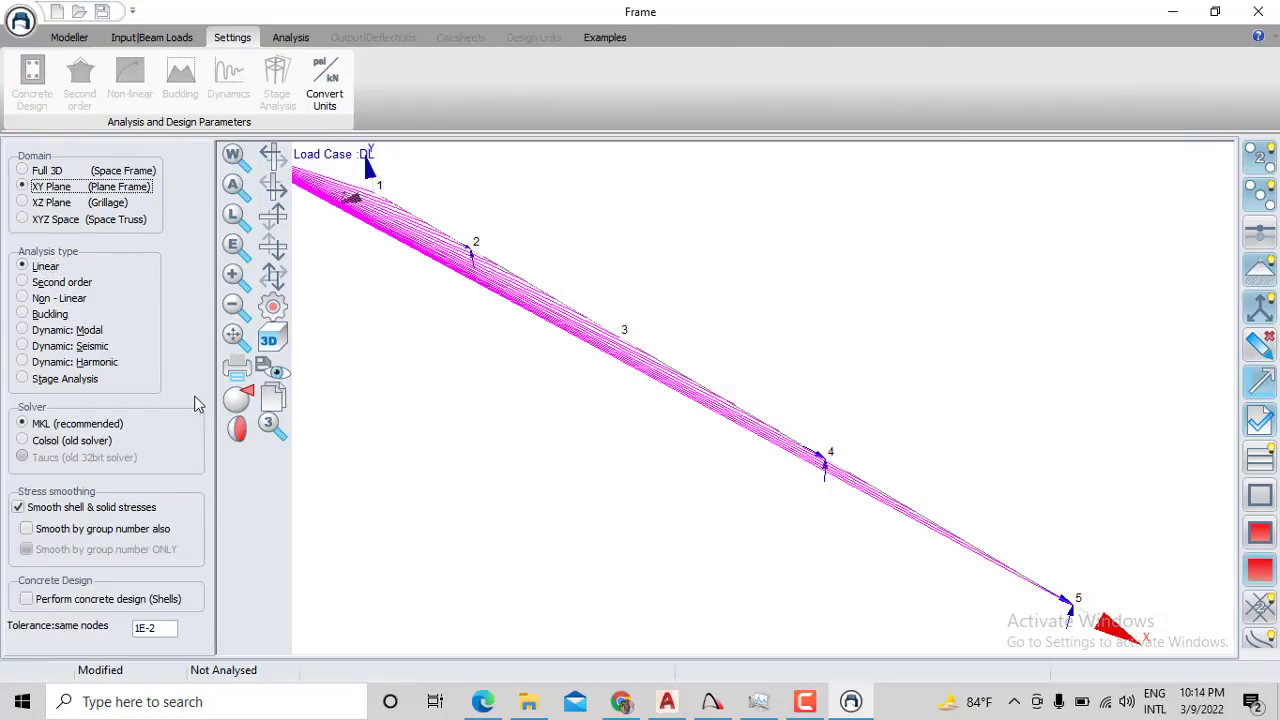
click(280, 40)
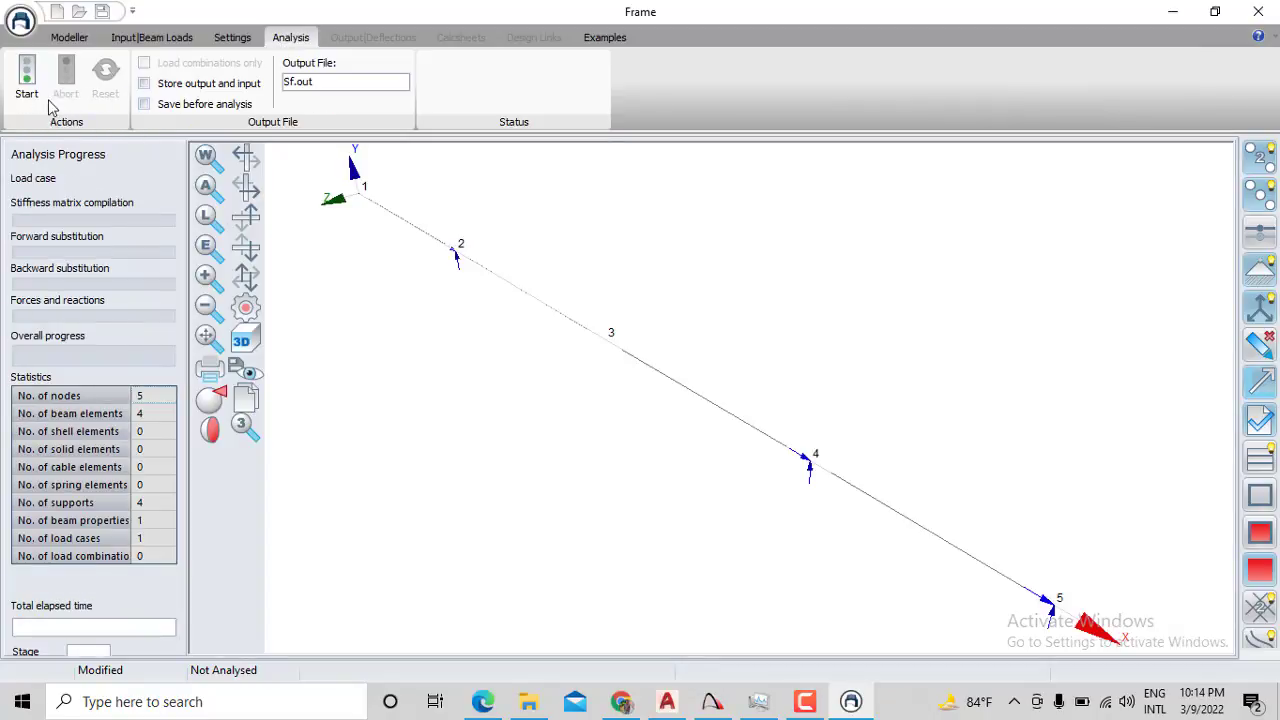
click(30, 85)
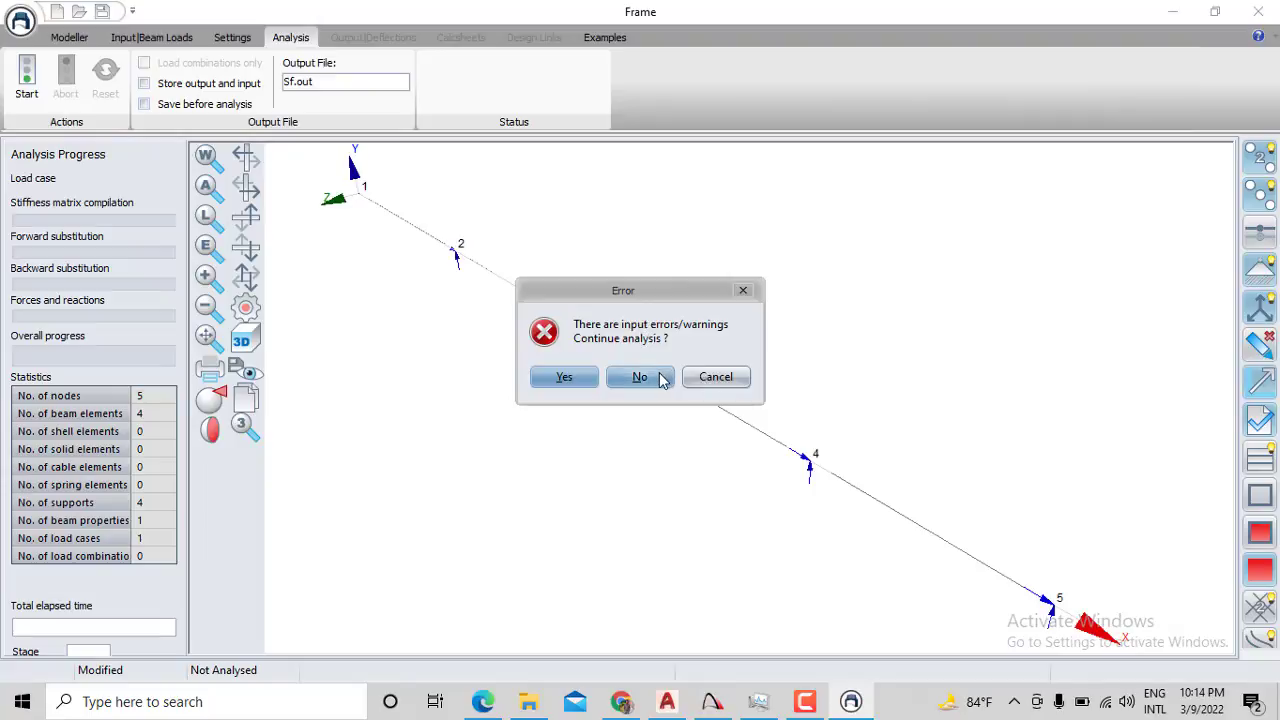
click(644, 378)
Set self-weight to 'Do not add own weight' and rerun the analysis, again declining on errors
click(143, 431)
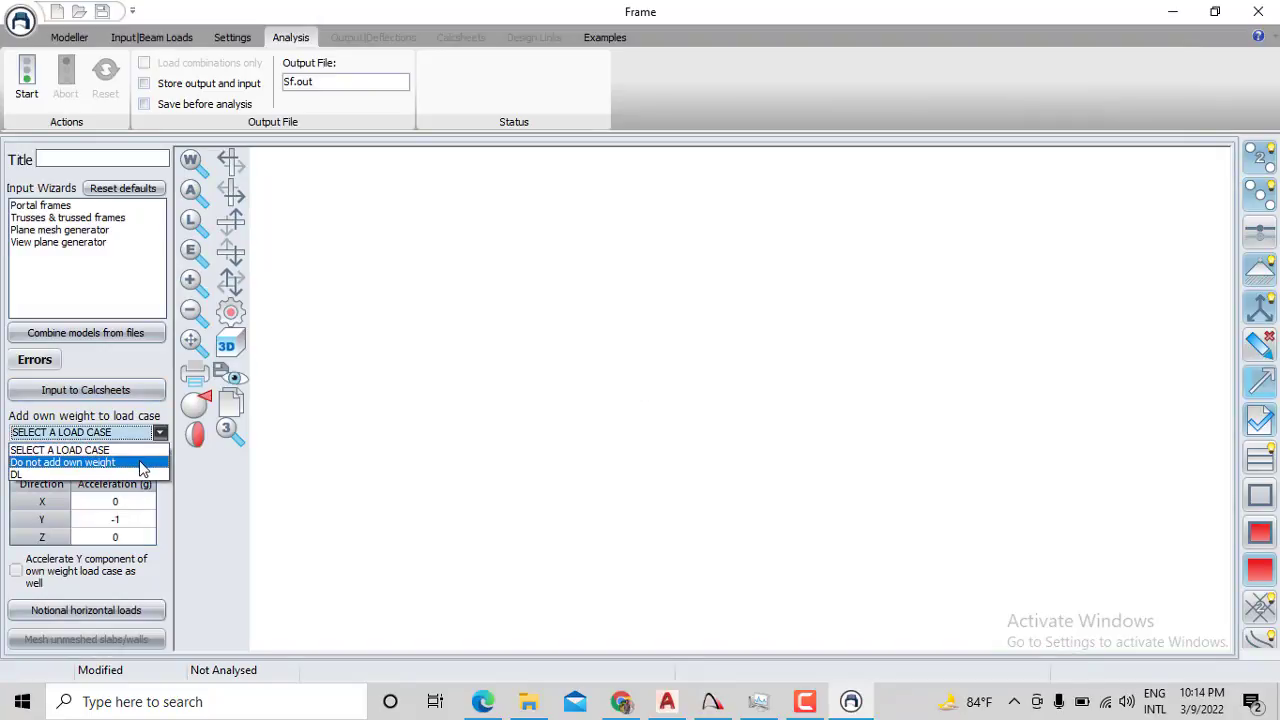
click(143, 463)
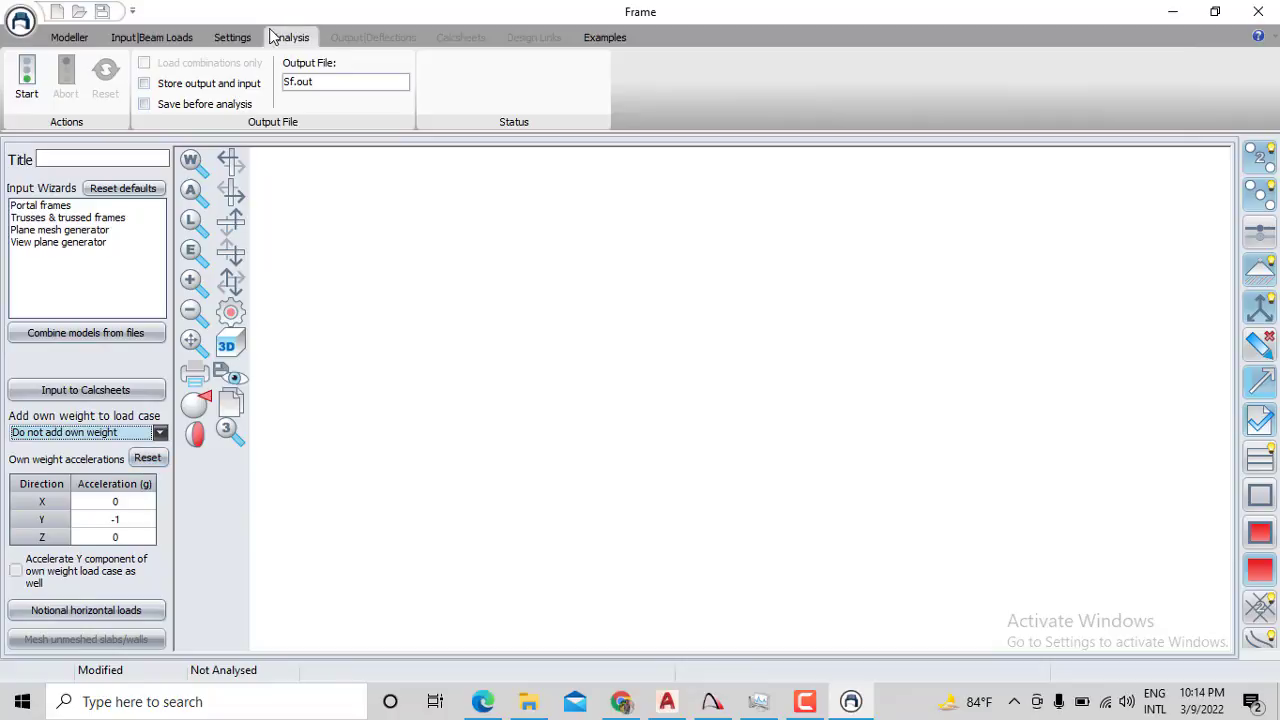
click(27, 75)
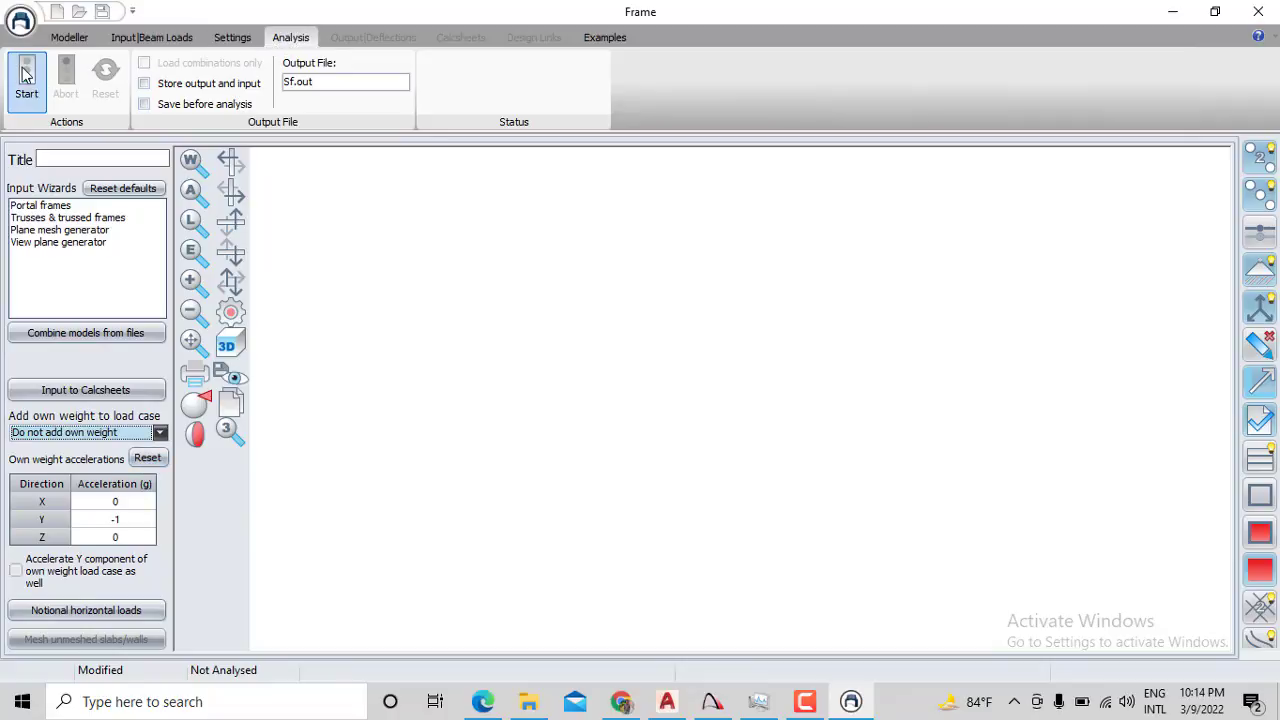
click(641, 384)
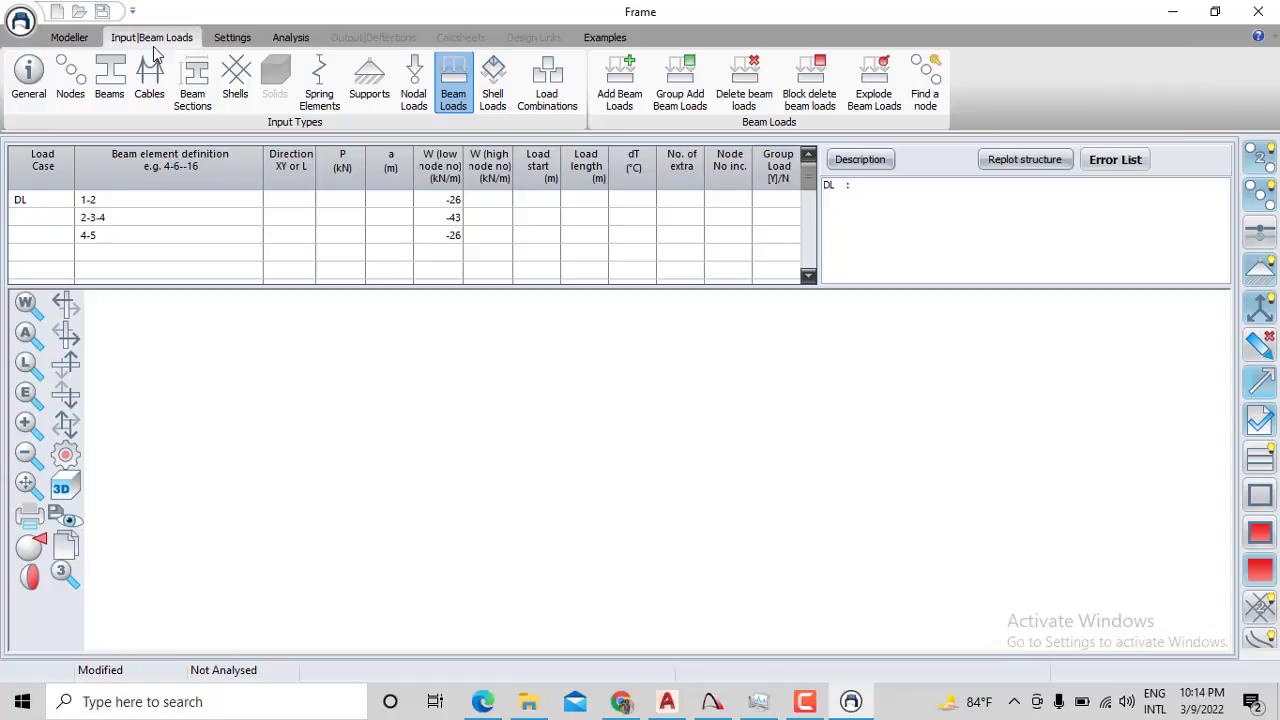
Review the modeller, nodes, beams, sections and supports, ending on Nodal Loads with -206 kN at node 3
click(68, 40)
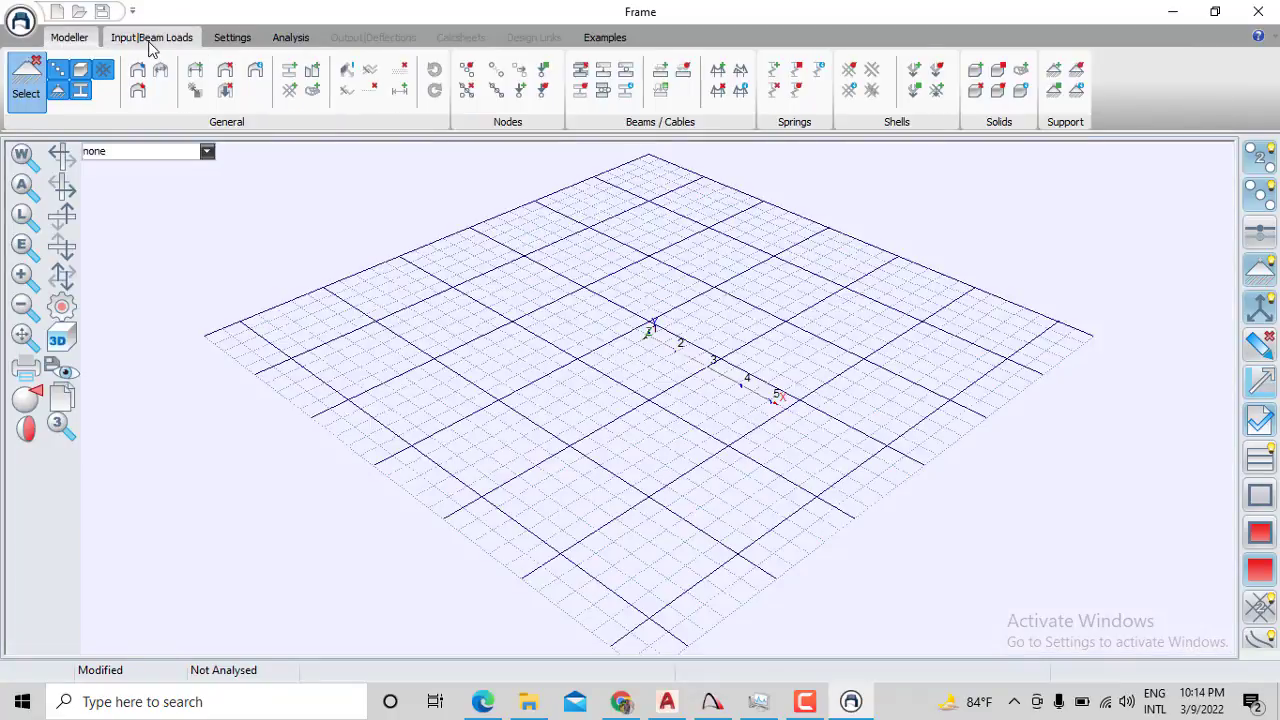
click(146, 38)
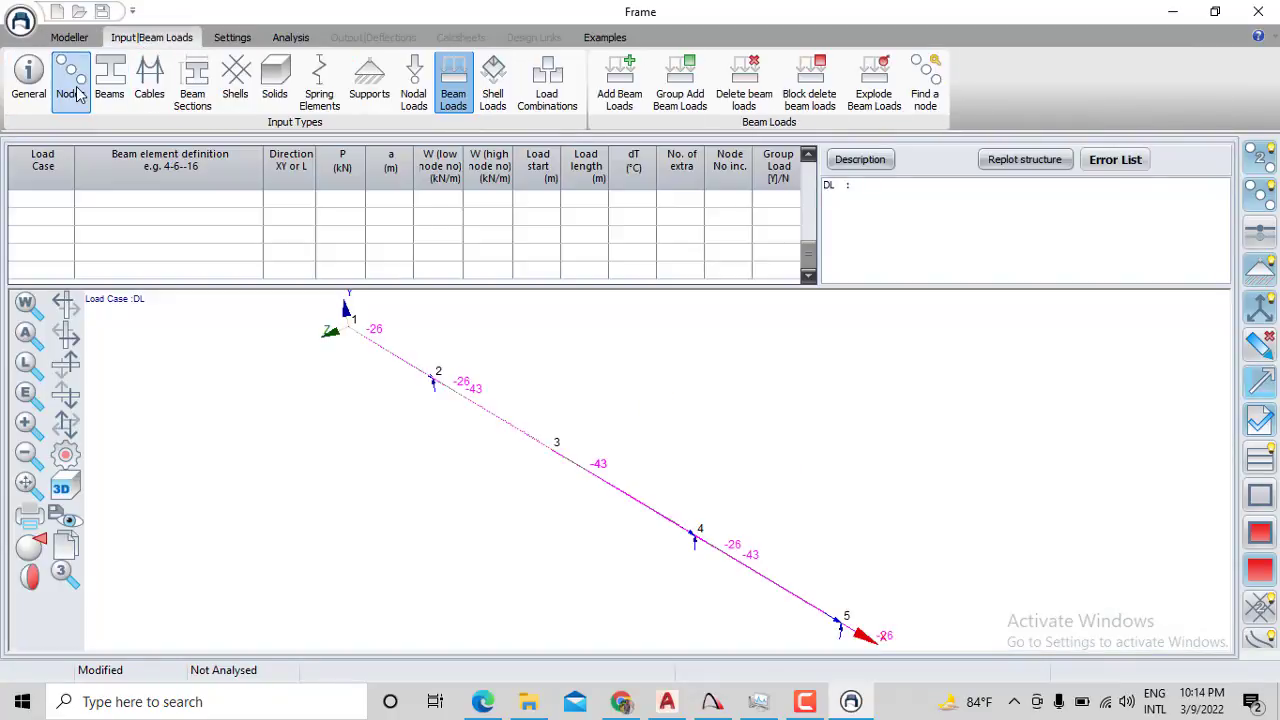
click(78, 93)
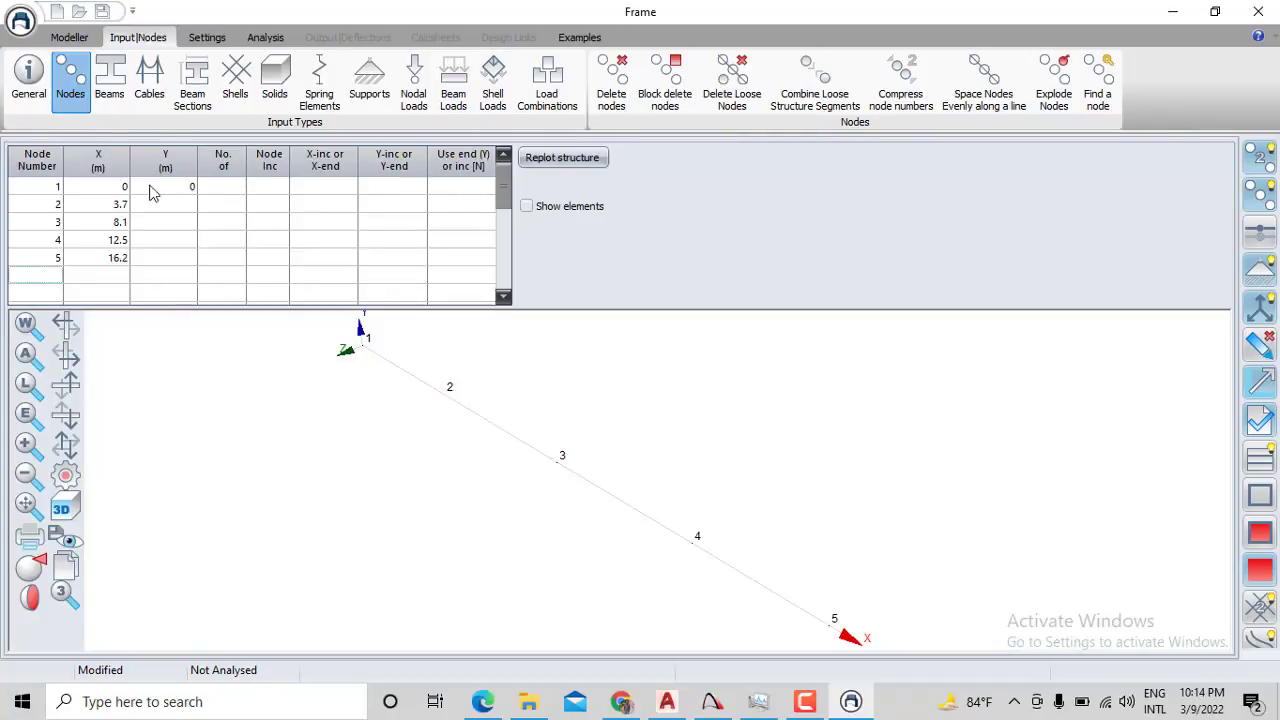
click(112, 88)
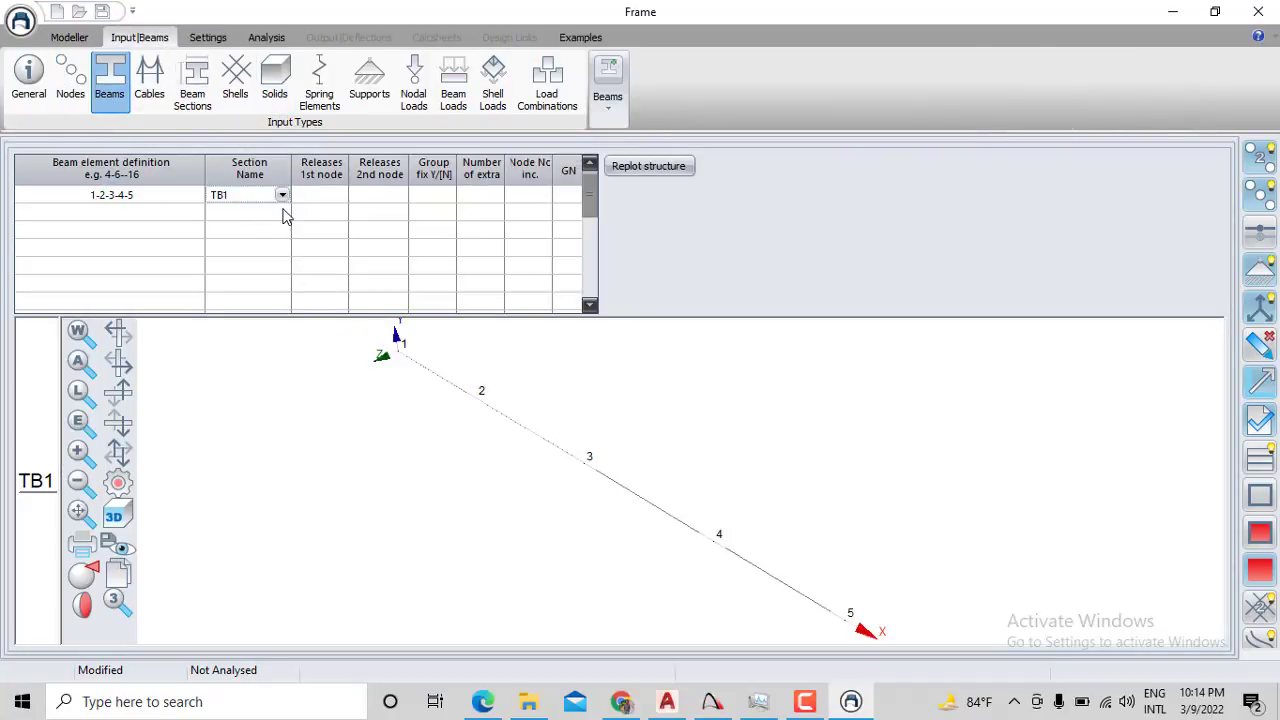
click(192, 88)
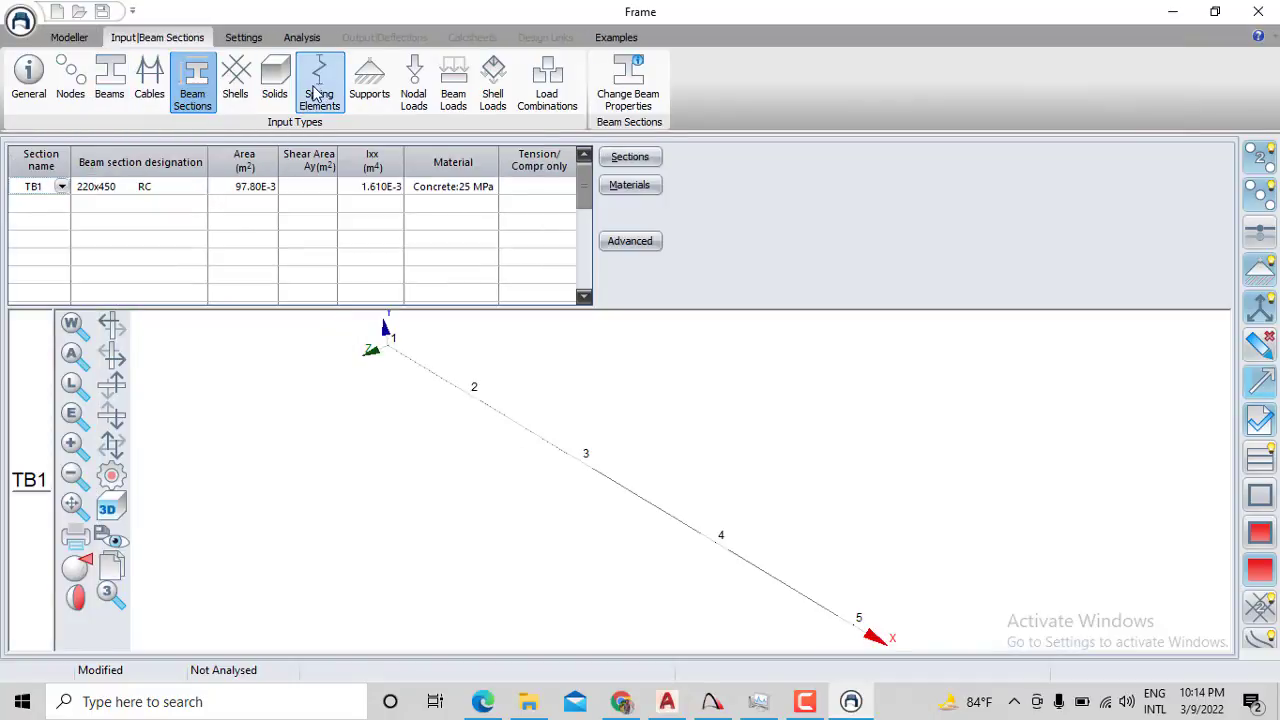
click(386, 78)
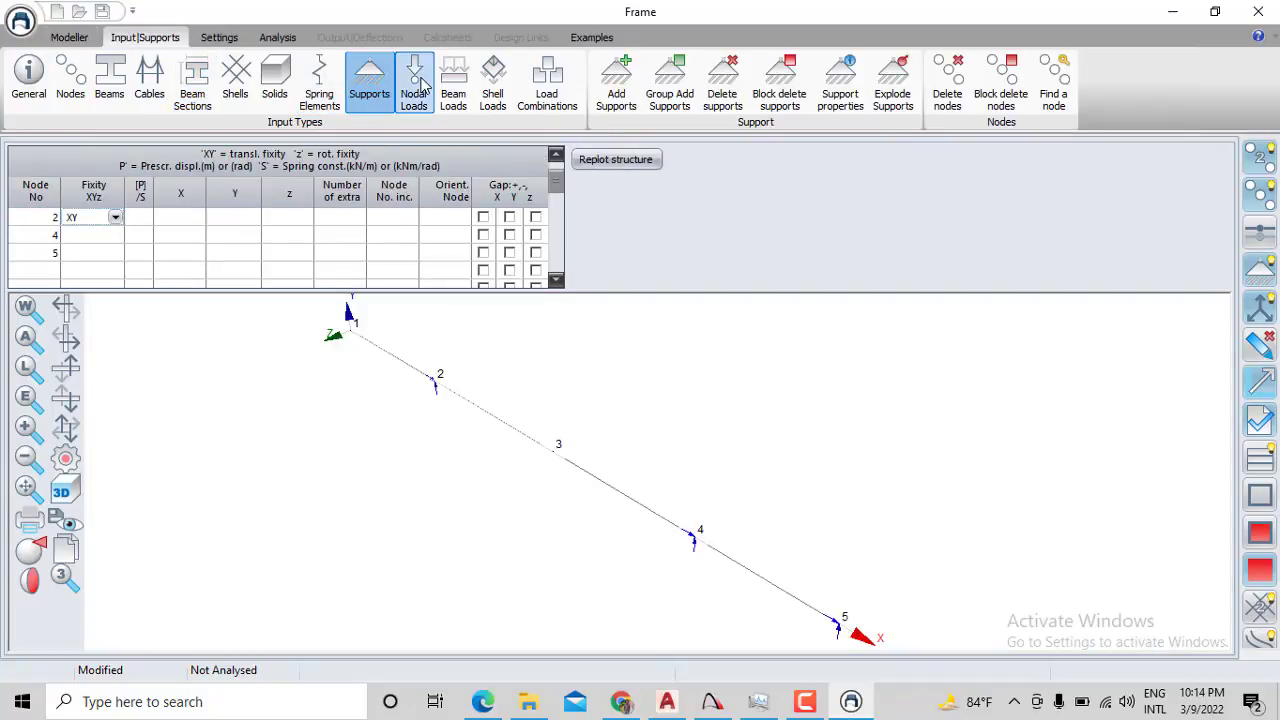
click(418, 84)
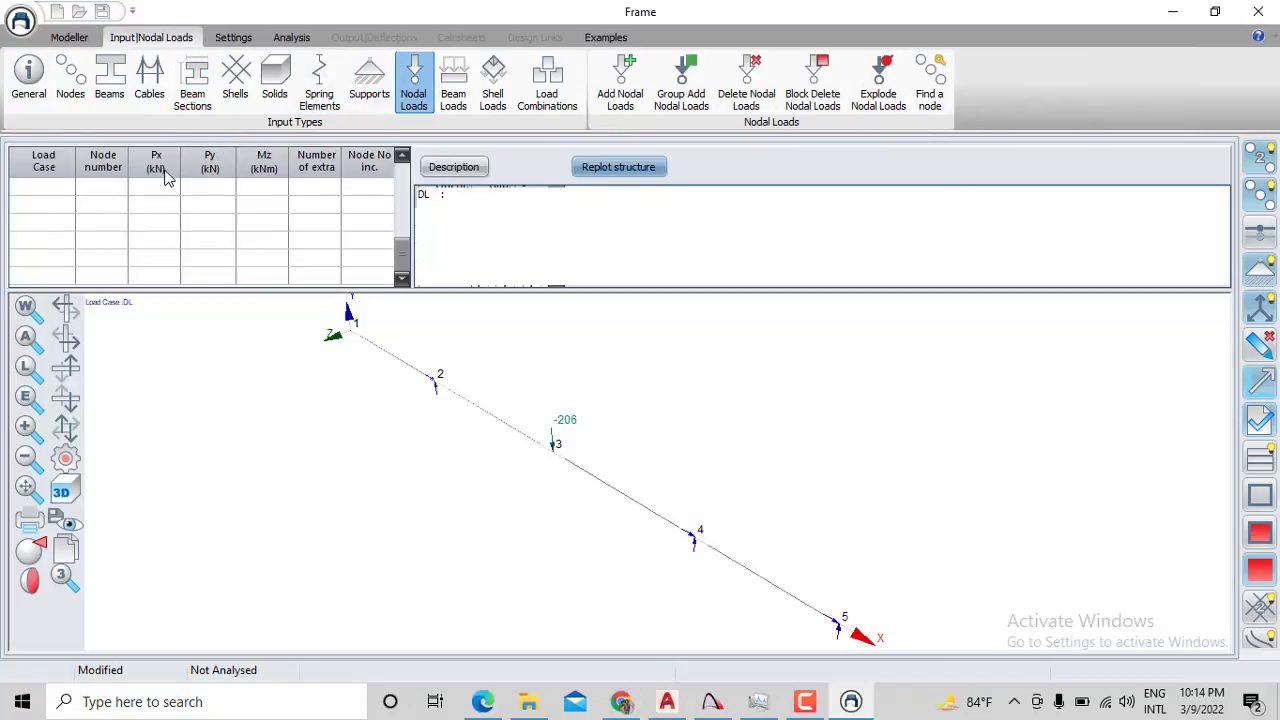
Add a DL nodal load of Py -206 kN at node 3, then return to Beam Loads
click(67, 192)
click(66, 189)
text(DL)
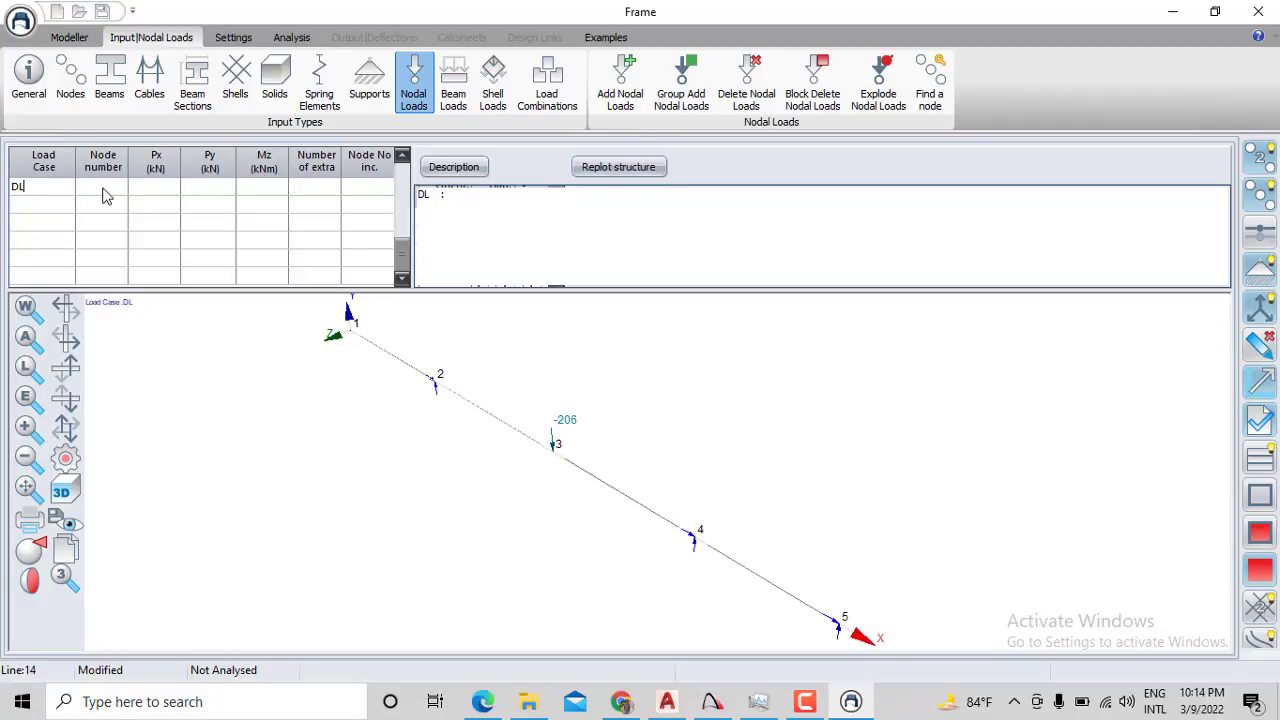
click(102, 185)
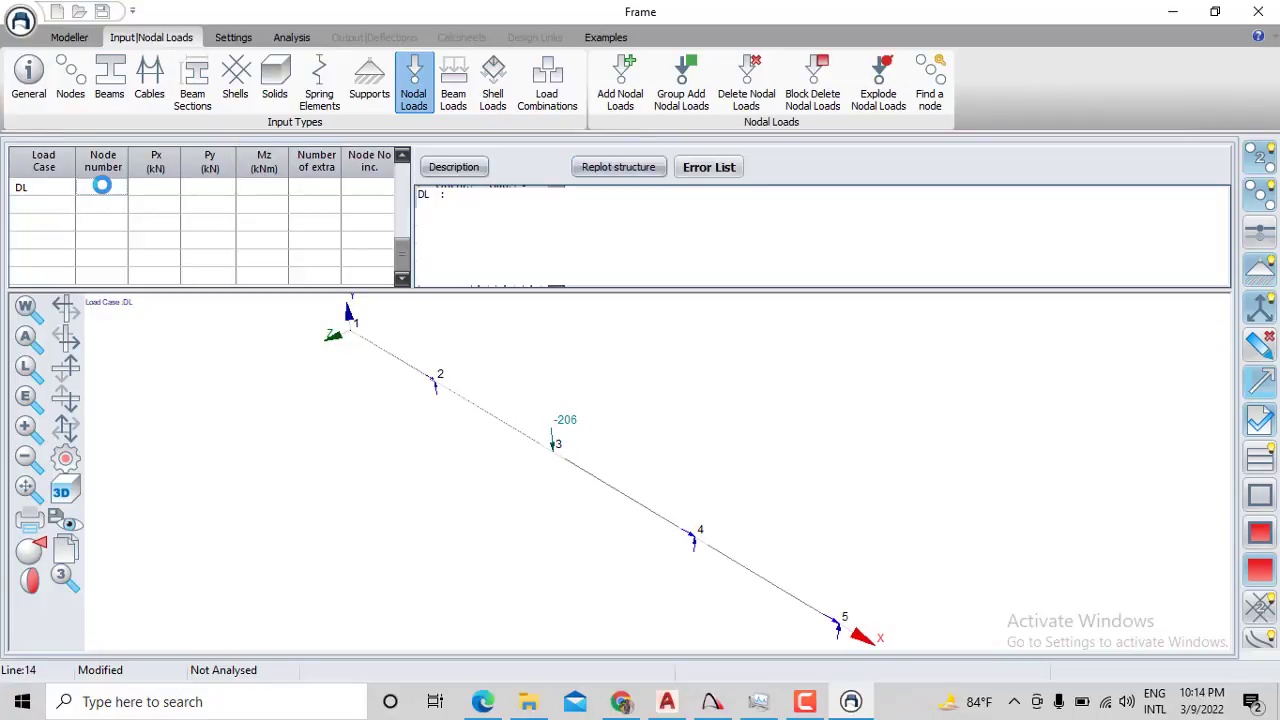
text(3)
click(172, 190)
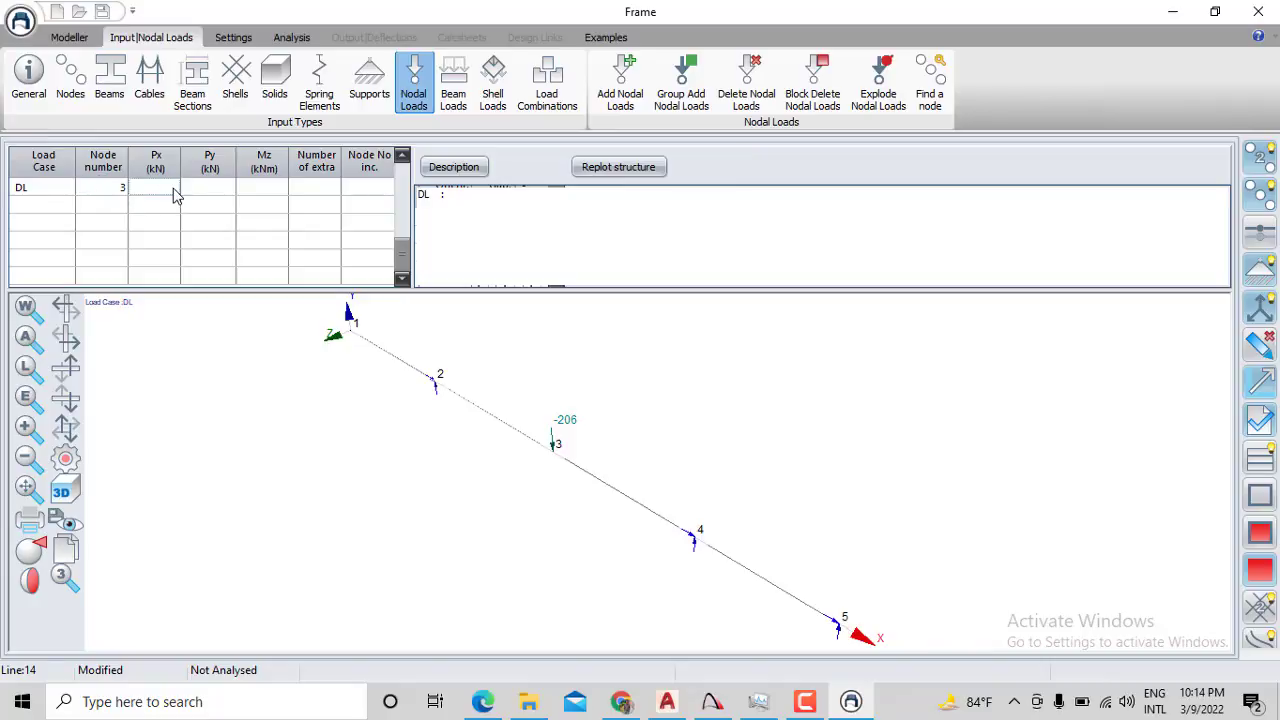
click(226, 192)
text(-20)
text(6)
click(273, 206)
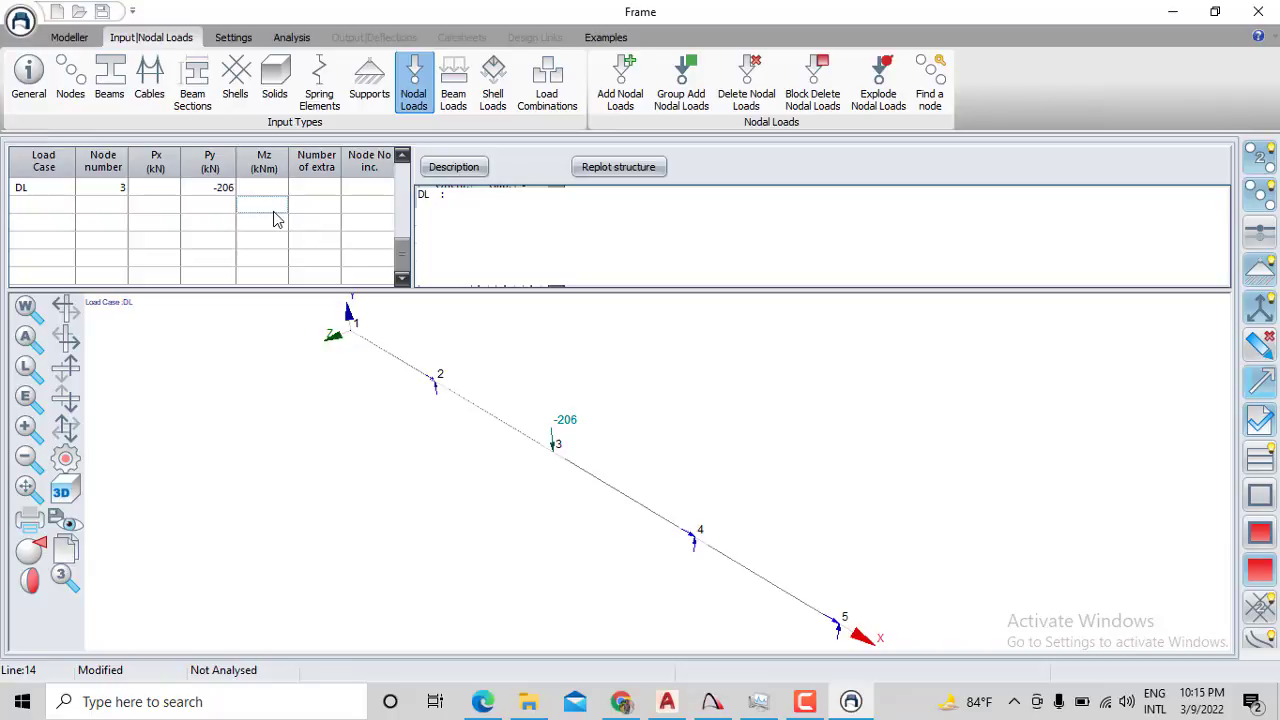
click(470, 89)
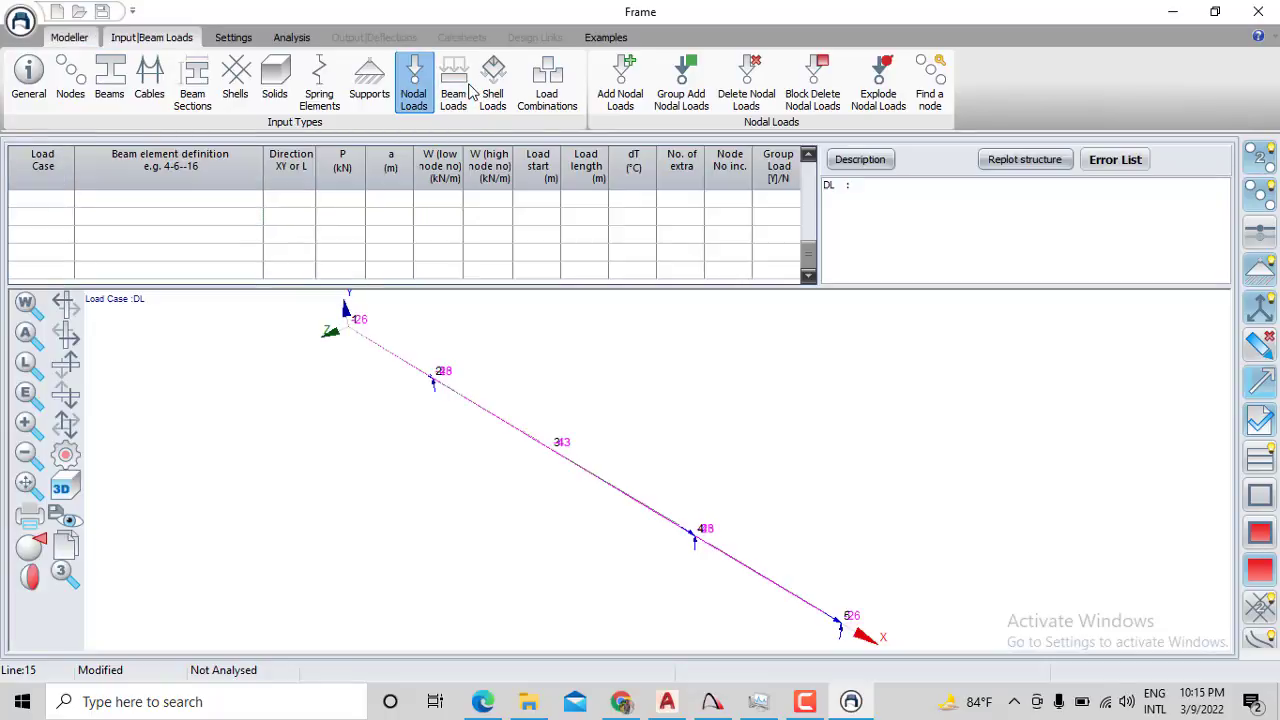
Enter DL beam load rows for members 1-2, 2-3-4 and 4-5
click(51, 205)
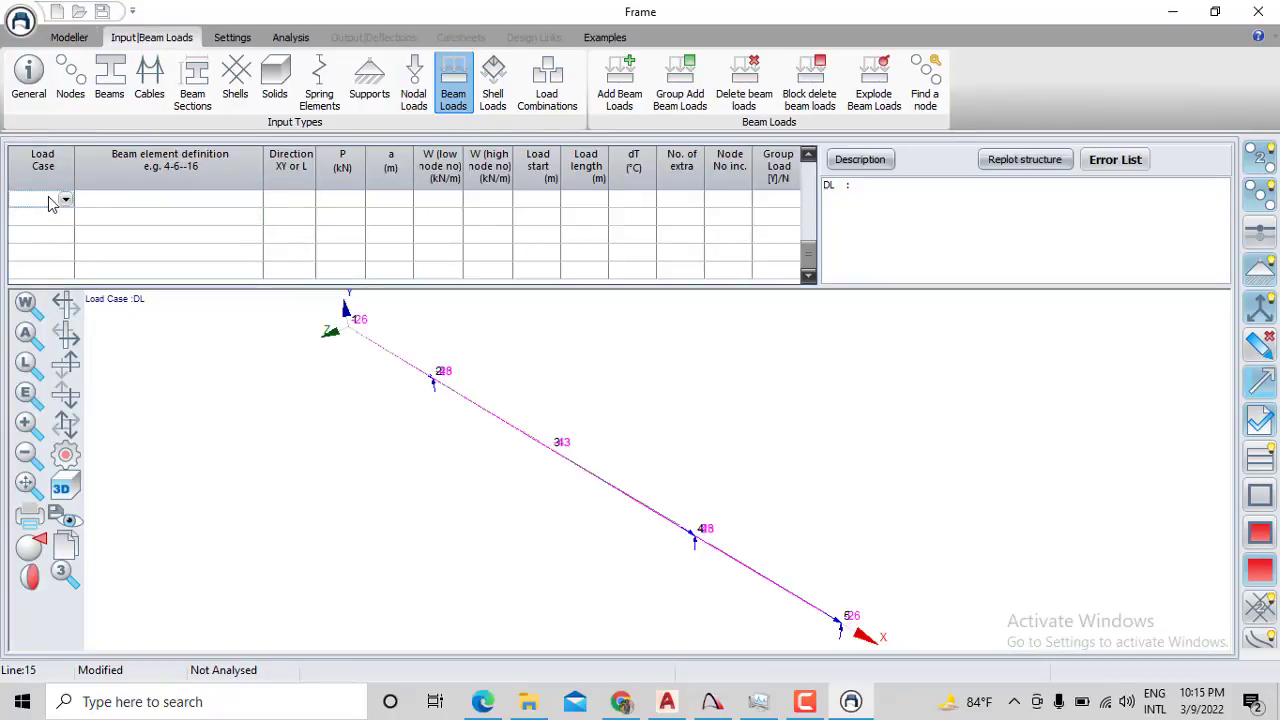
text(DL)
click(140, 204)
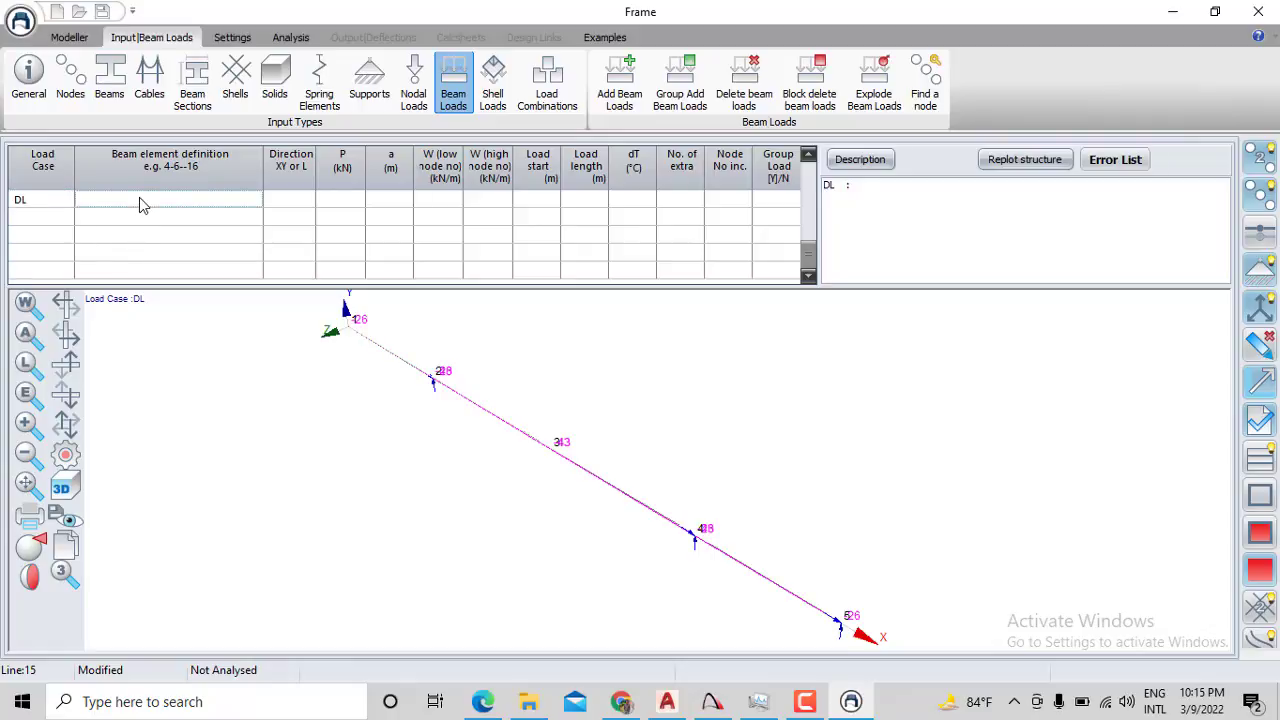
text(1-2)
key(Return)
text(2-3-4)
key(Return)
text(4-5)
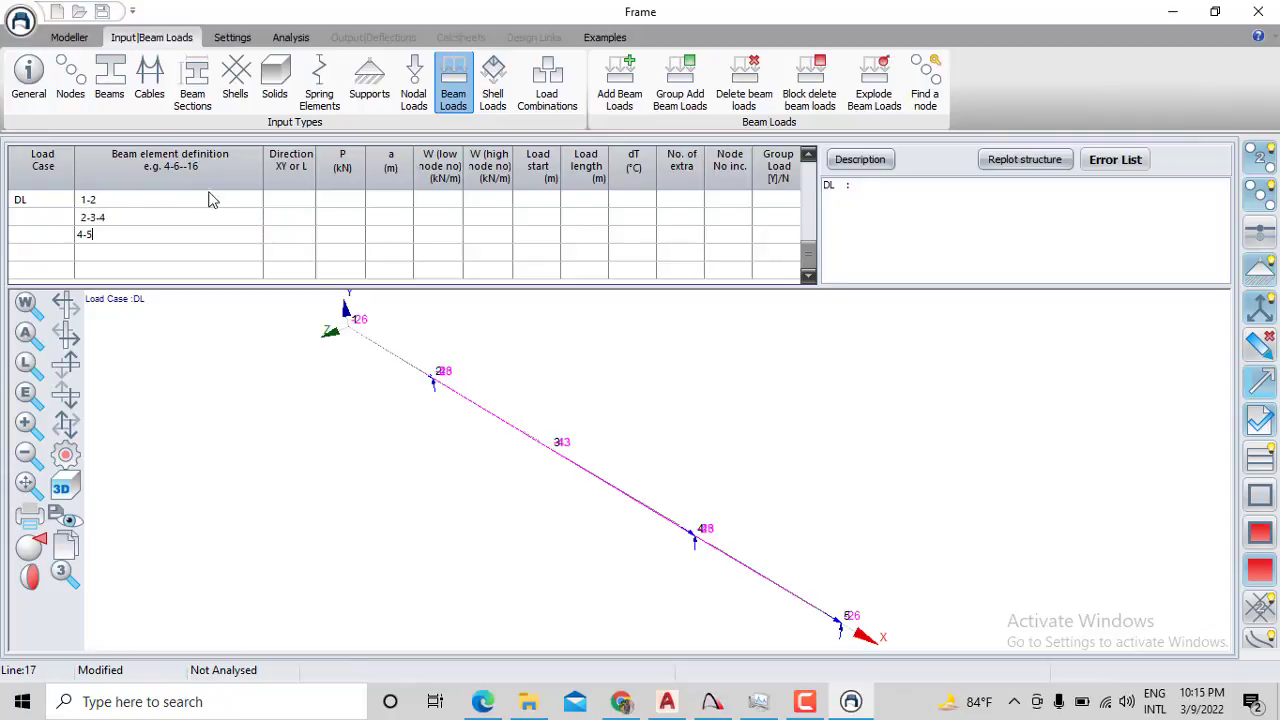
click(306, 200)
Set the first row's load direction to Y and open the Analysis controls
click(307, 200)
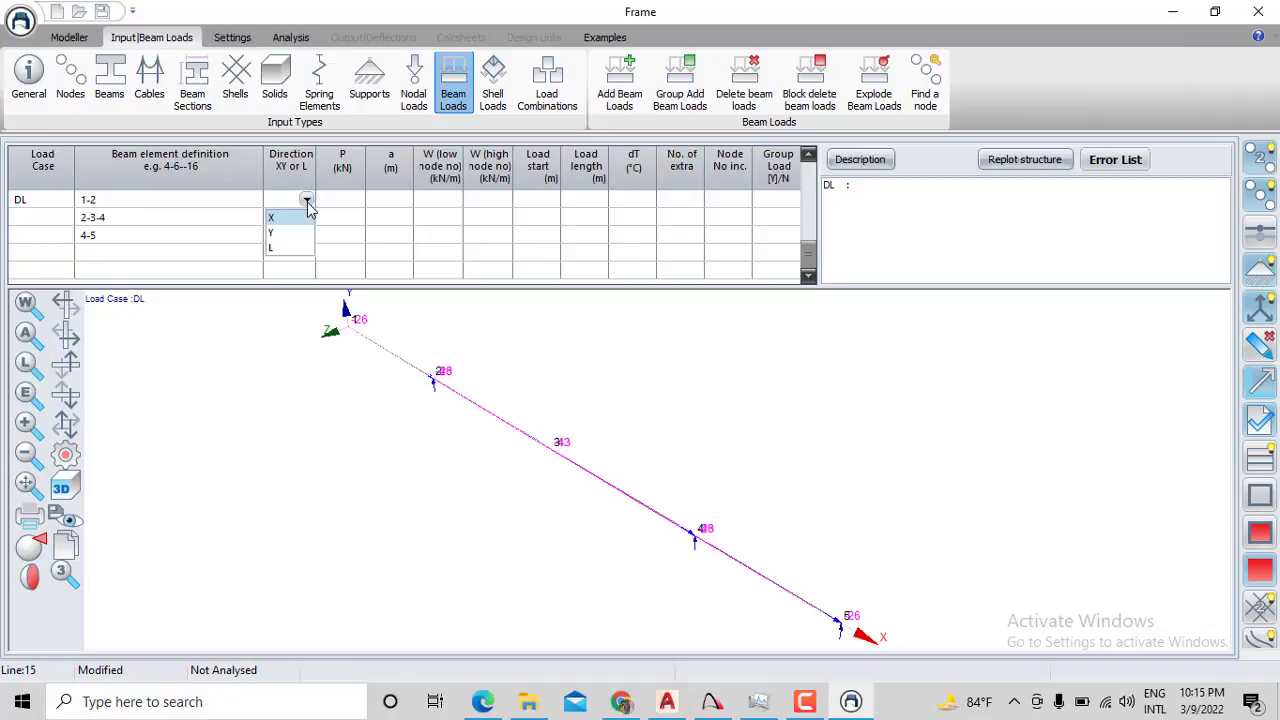
click(305, 232)
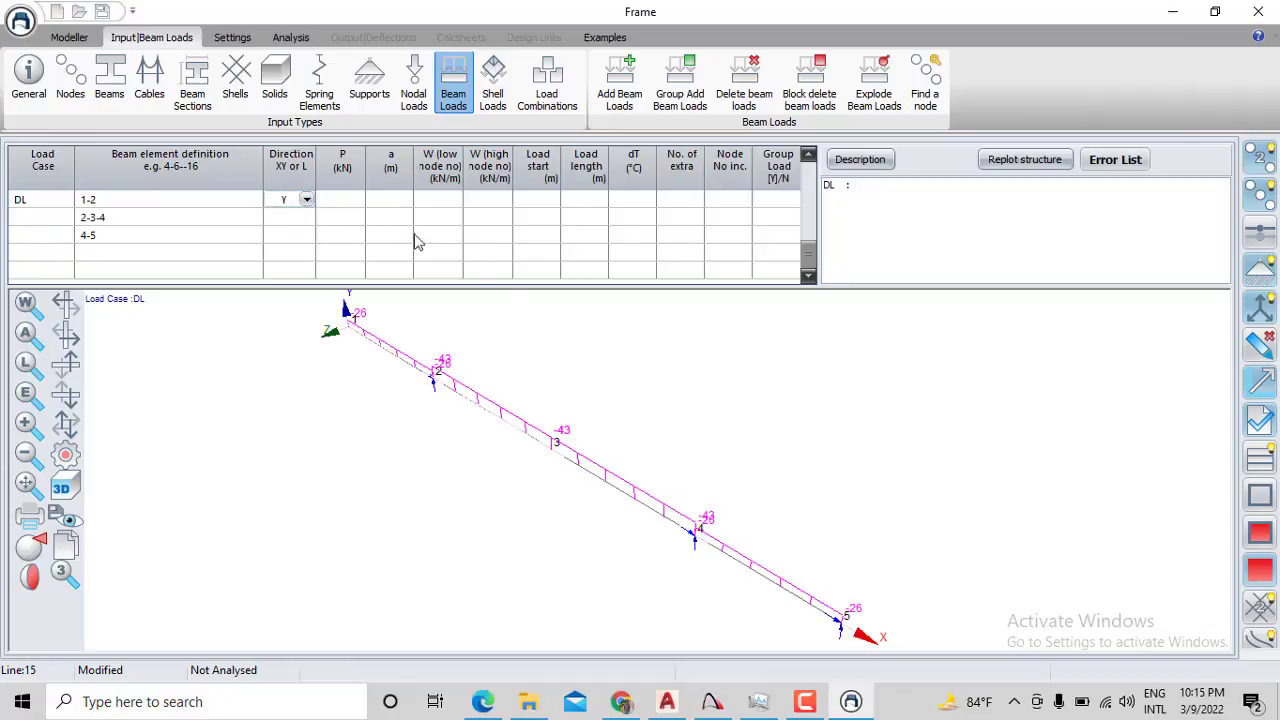
click(446, 201)
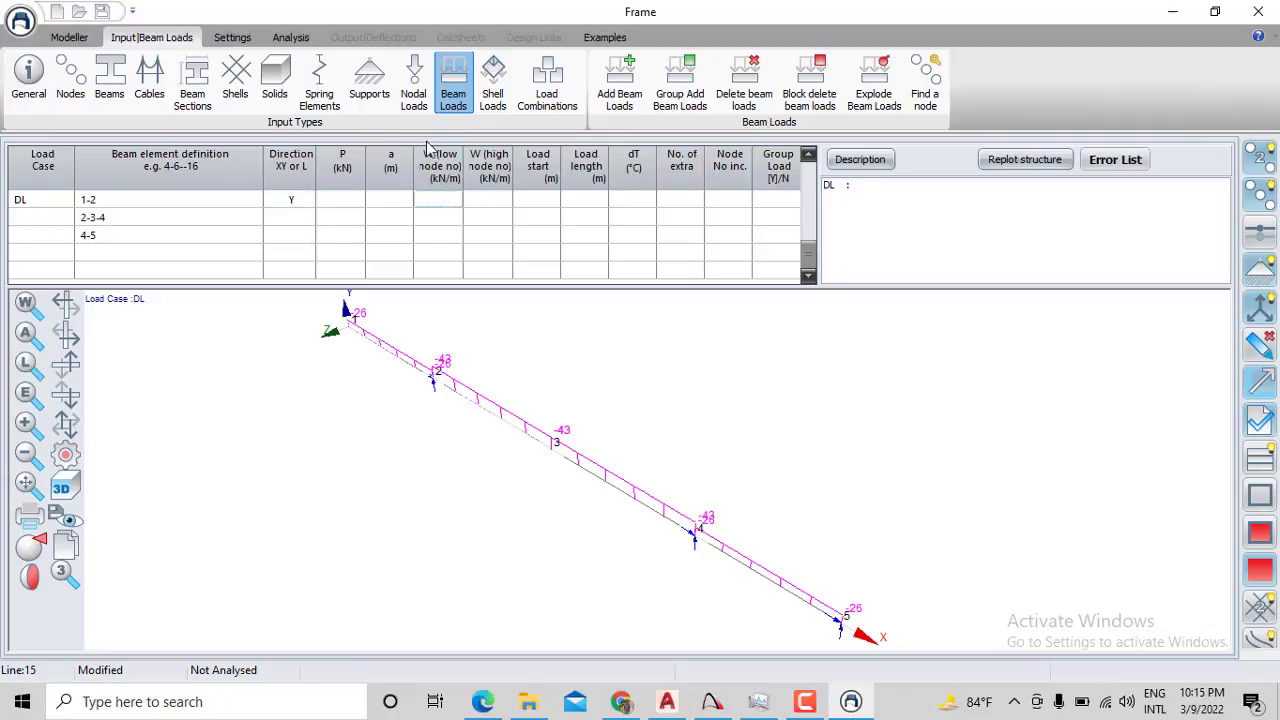
click(290, 39)
Attempt the analysis twice, declining to continue each time because of input errors
click(30, 80)
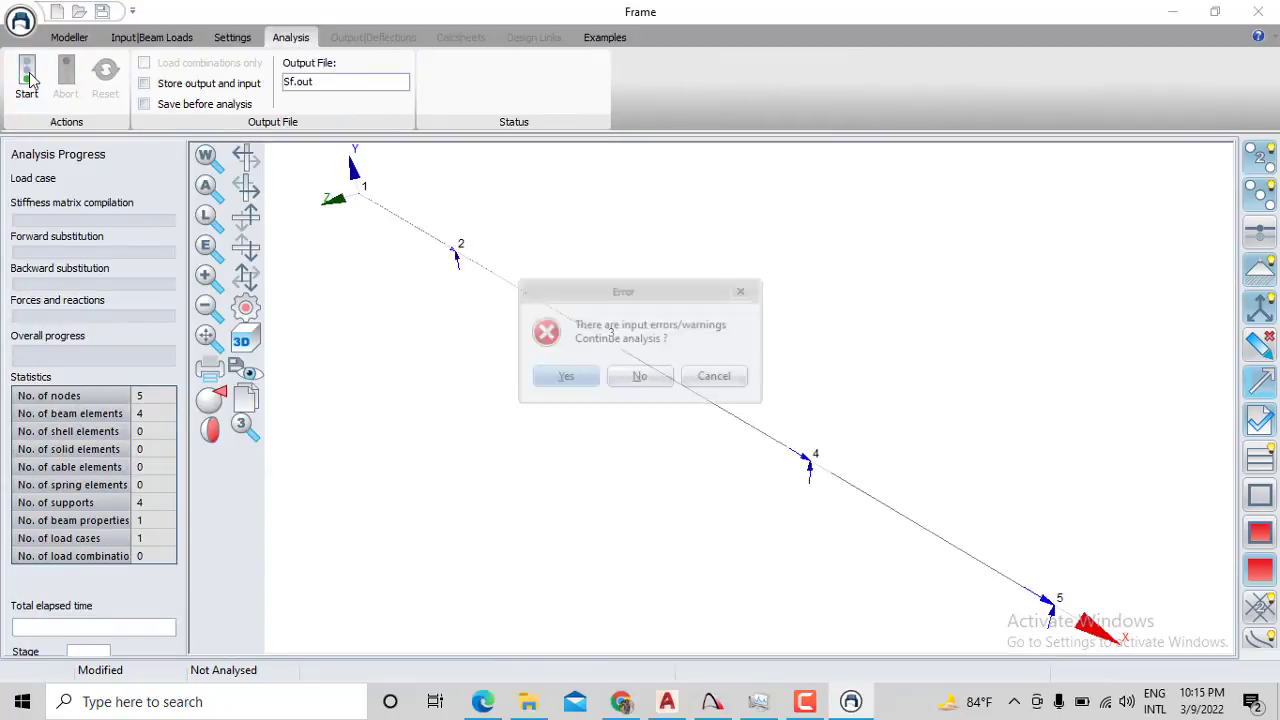
click(632, 382)
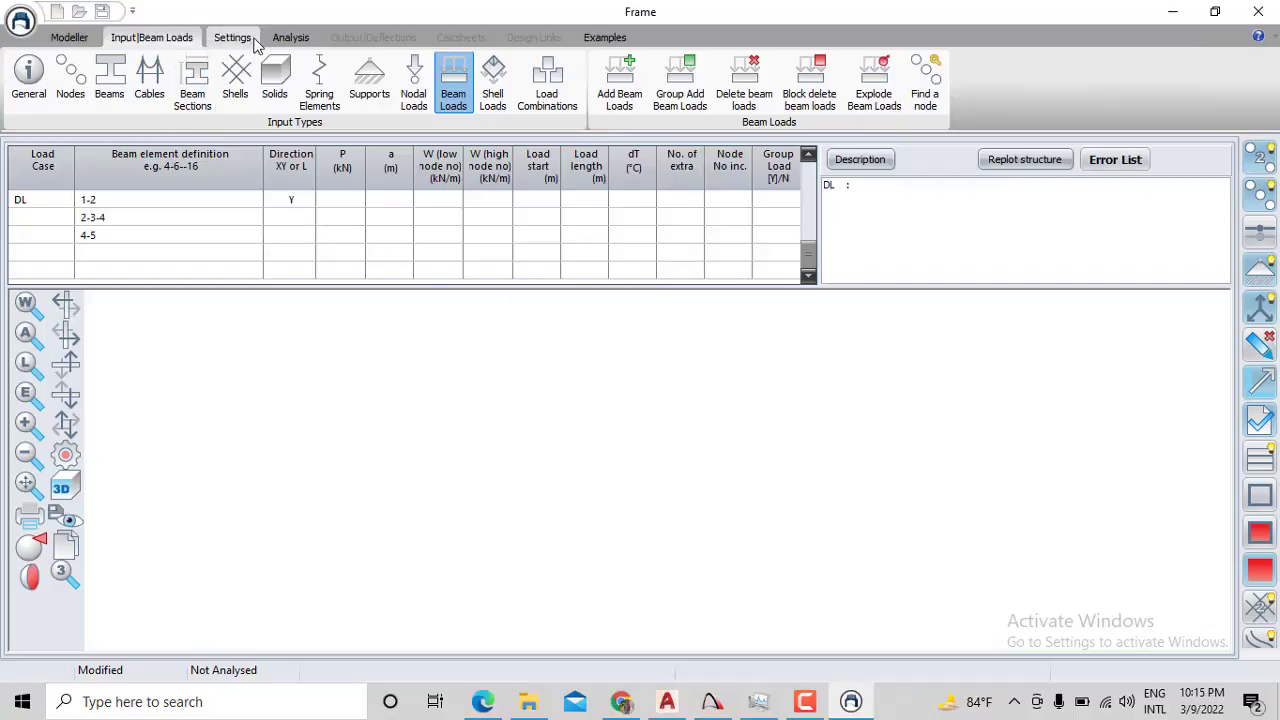
click(291, 37)
click(27, 80)
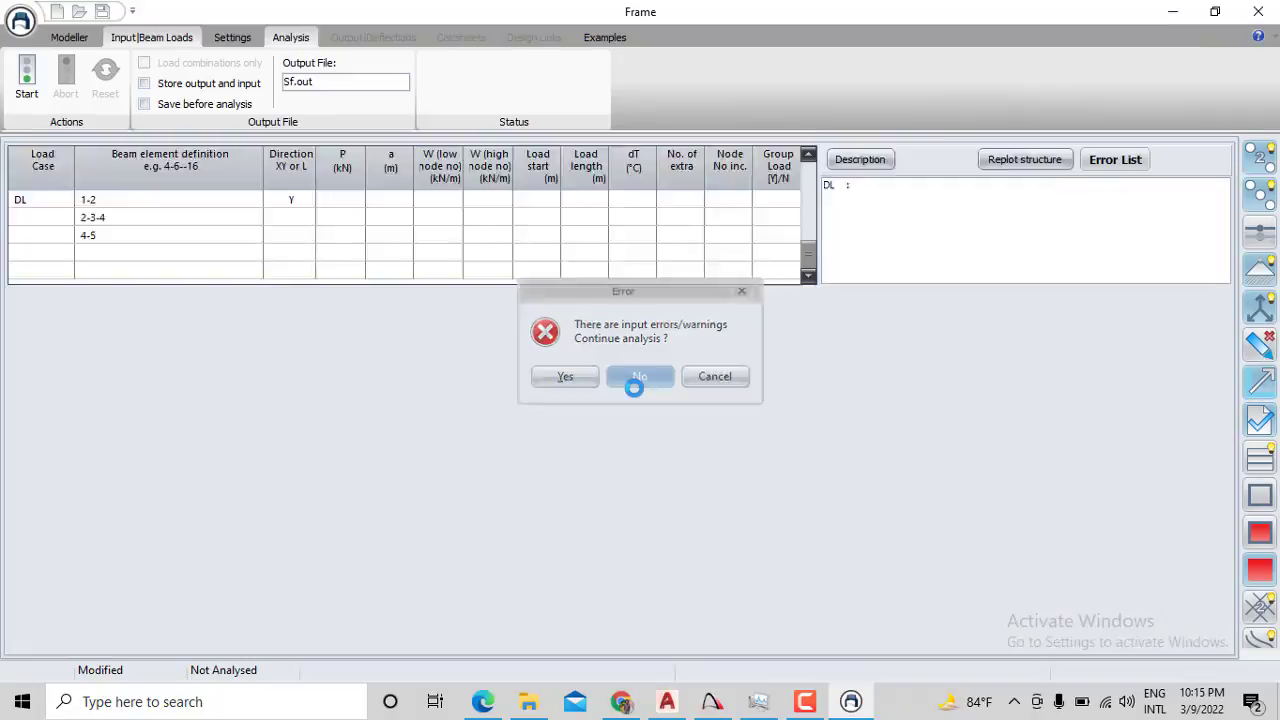
click(631, 378)
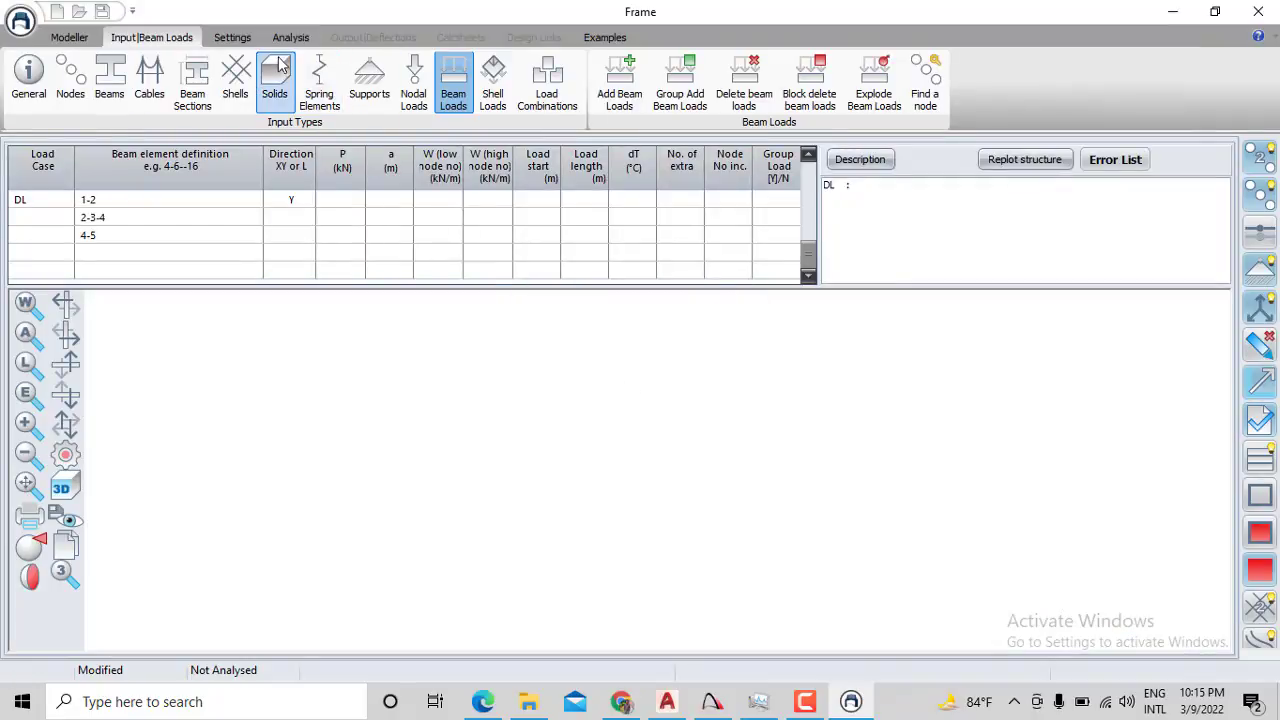
Review nodes, beams, sections, supports and nodal loads, then select beam 1-2's W (low node) cell
click(75, 92)
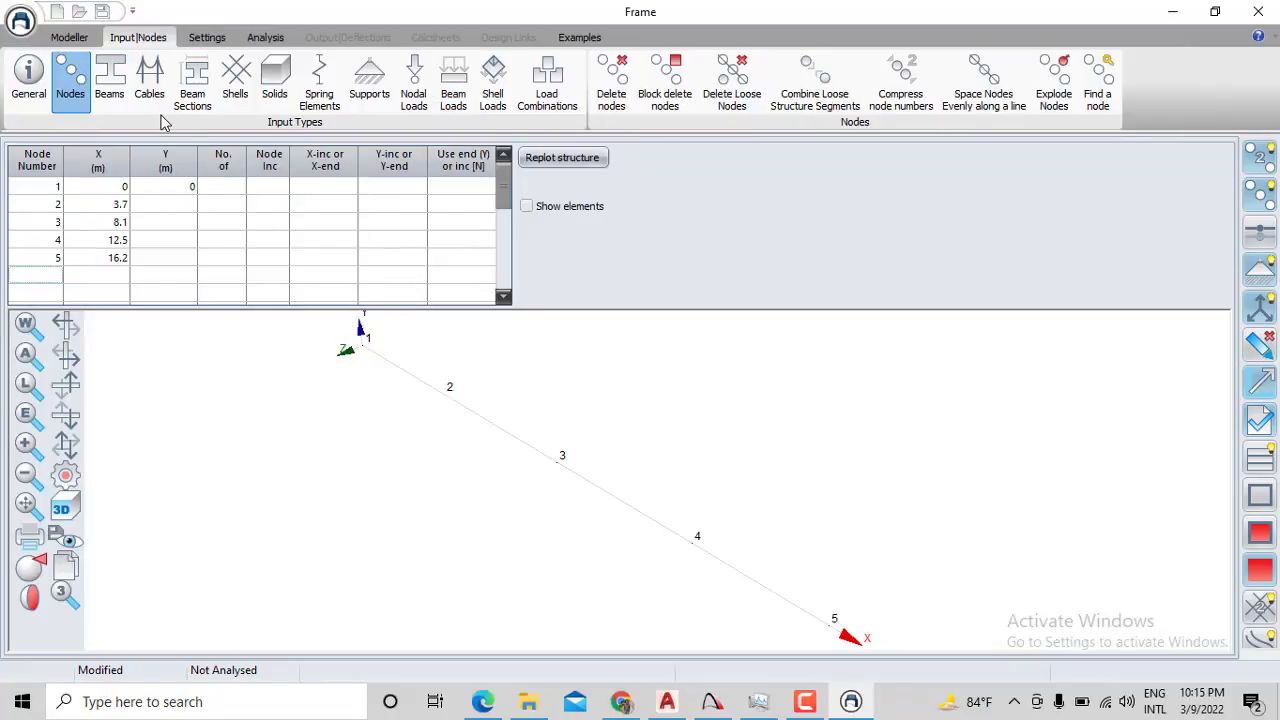
click(114, 86)
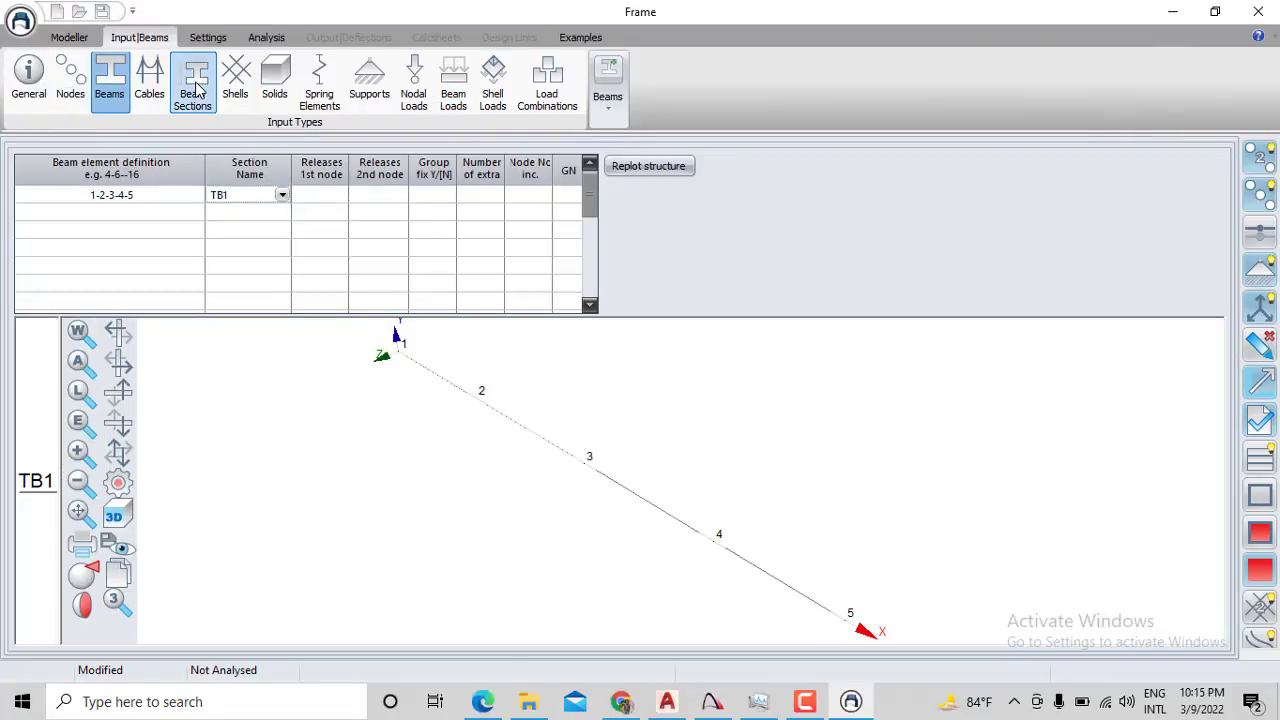
click(197, 88)
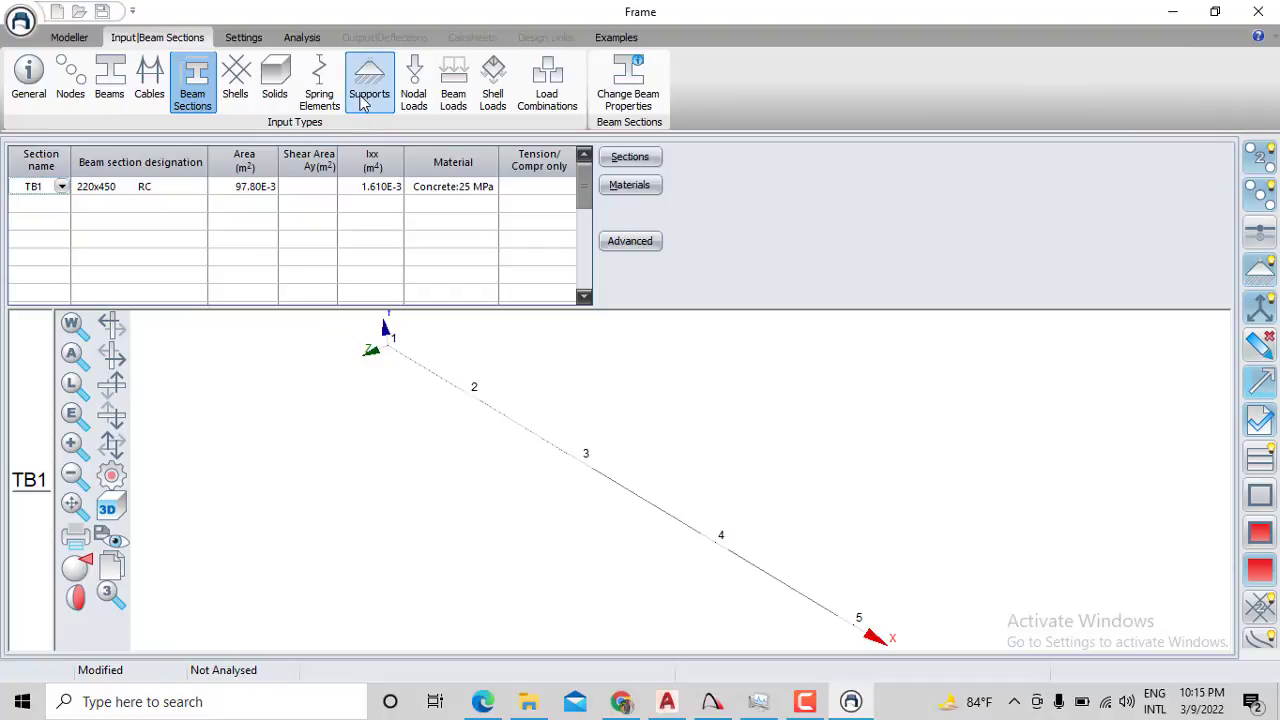
click(365, 104)
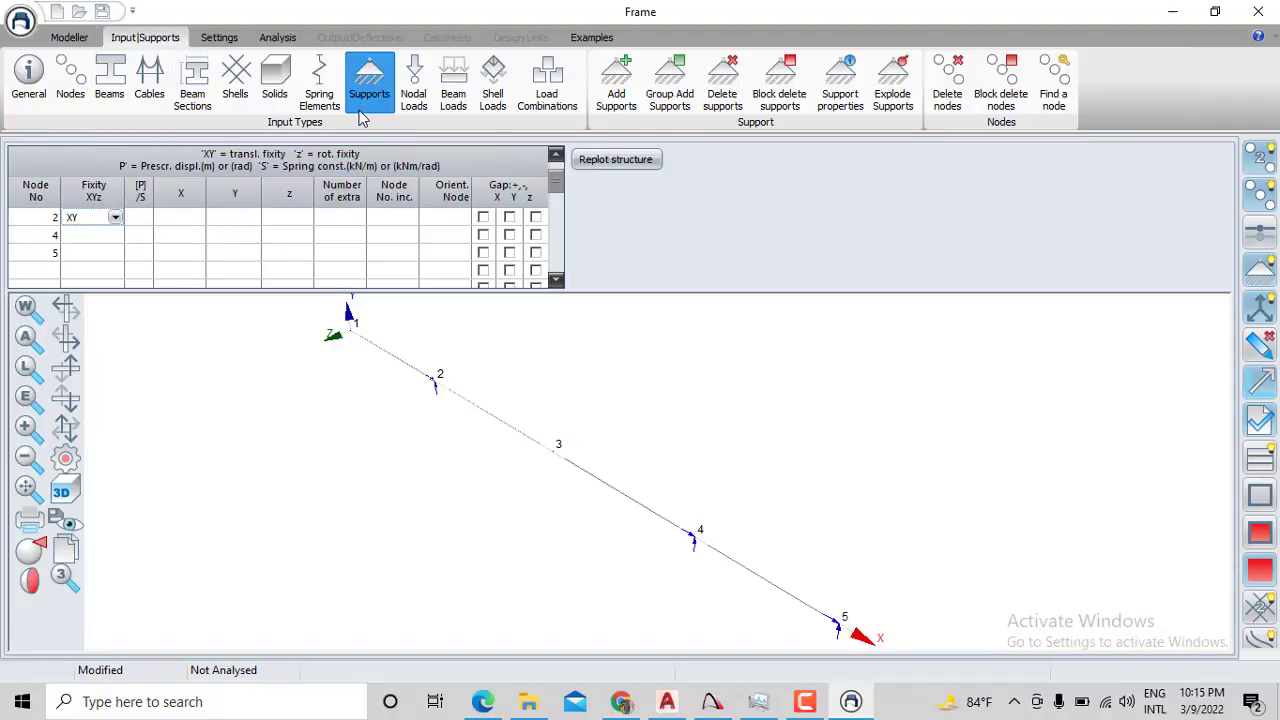
click(414, 88)
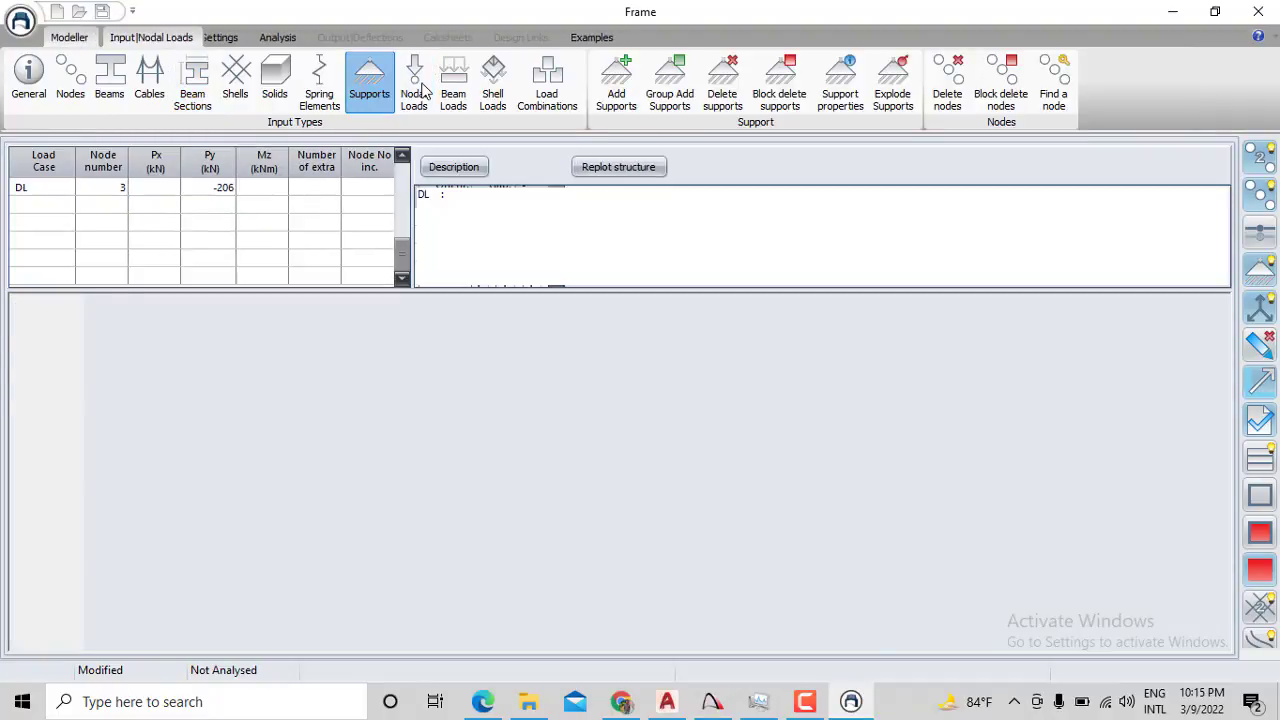
click(449, 82)
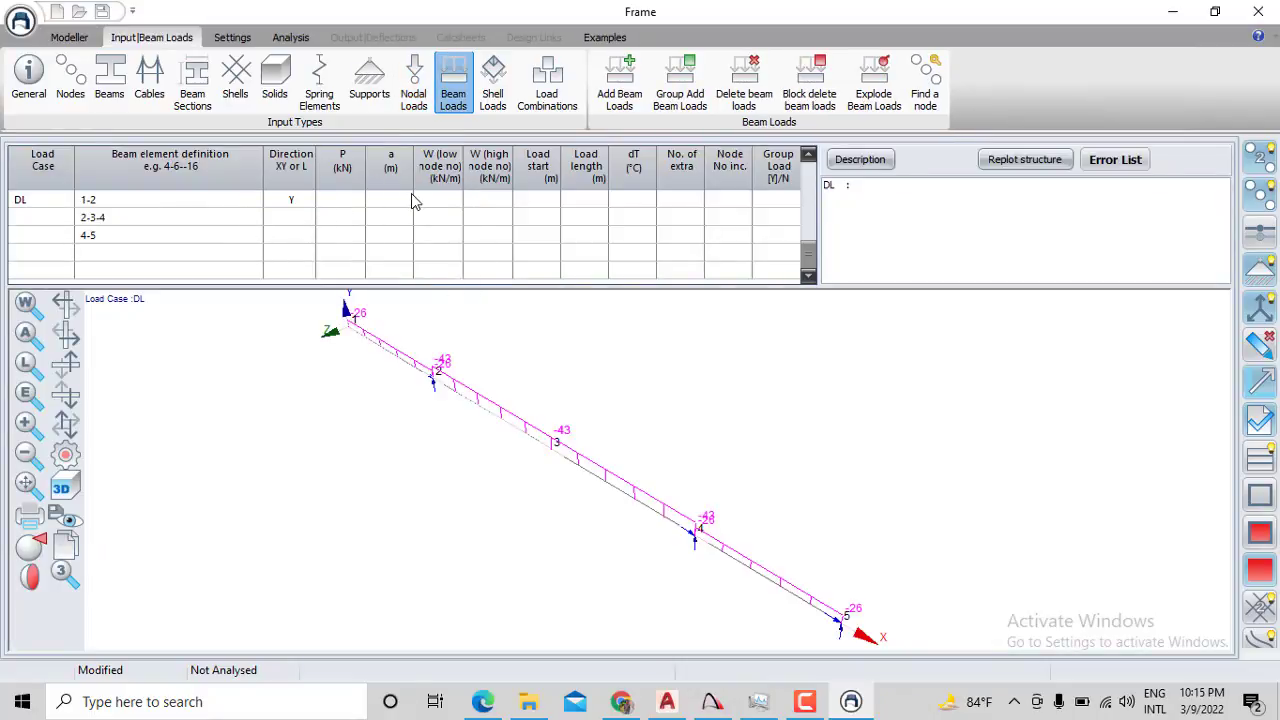
click(448, 206)
Enter W loads of -26, -43 and -26 kN/m for beams 1-2, 2-3-4 and 4-5 per the PDF
click(480, 706)
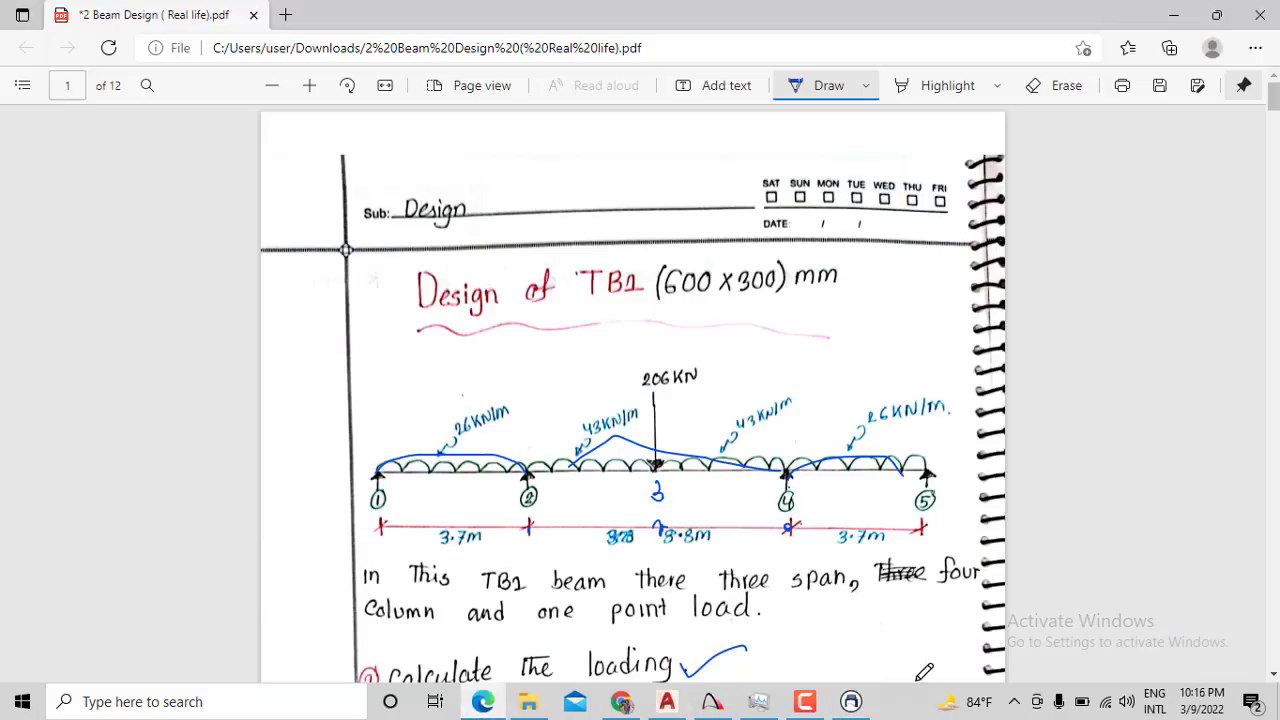
click(851, 703)
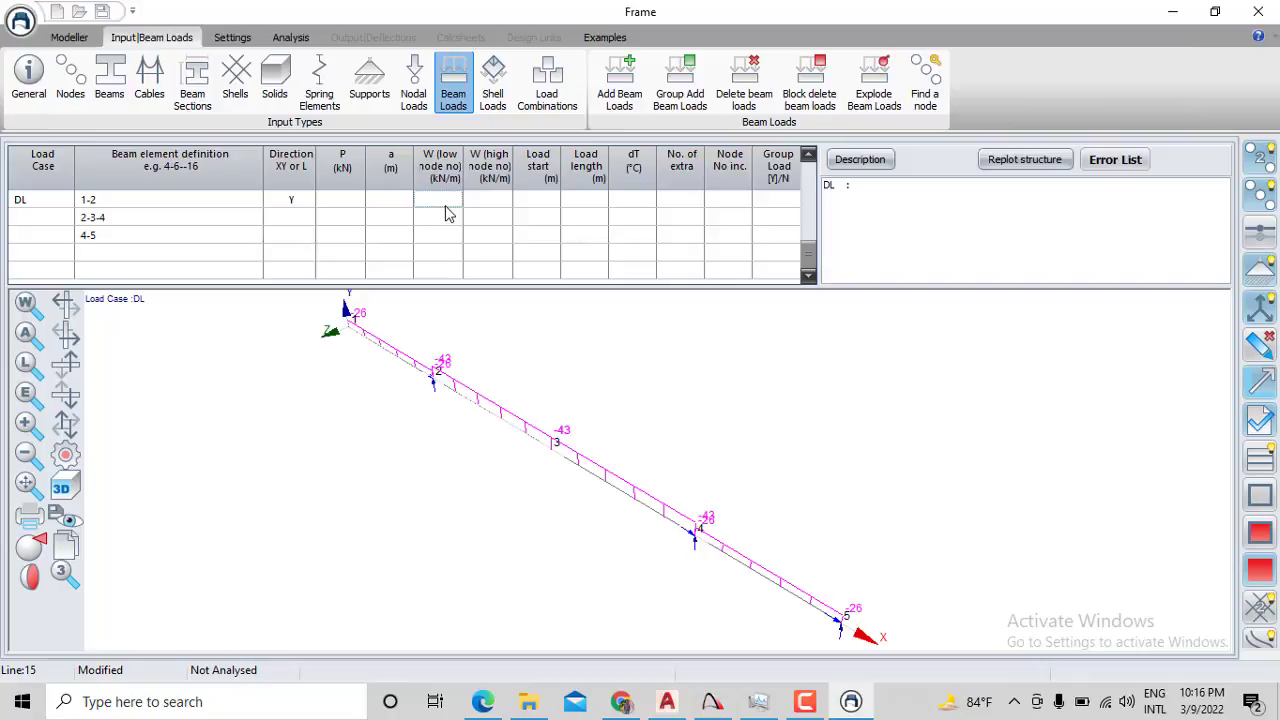
text(-26)
click(447, 213)
key(Return)
text(-2)
Try Analysis > Start and answer No to the warning dialog
click(253, 38)
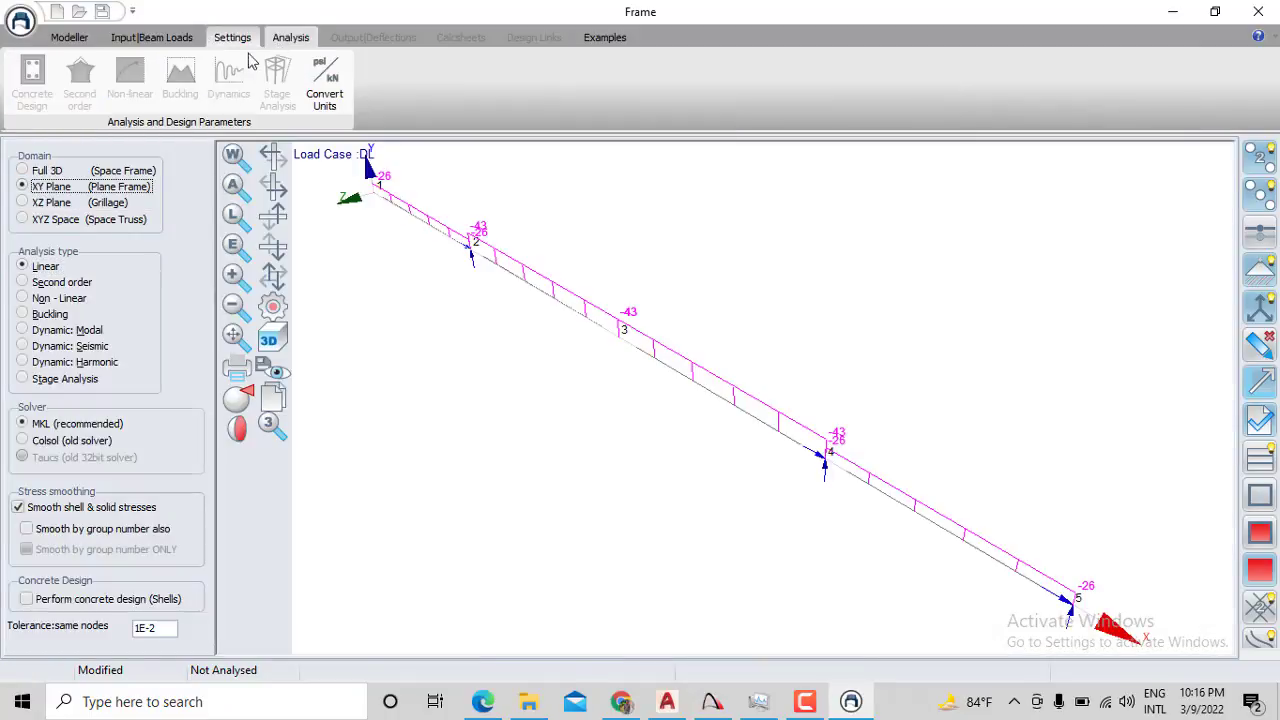
click(290, 37)
click(26, 80)
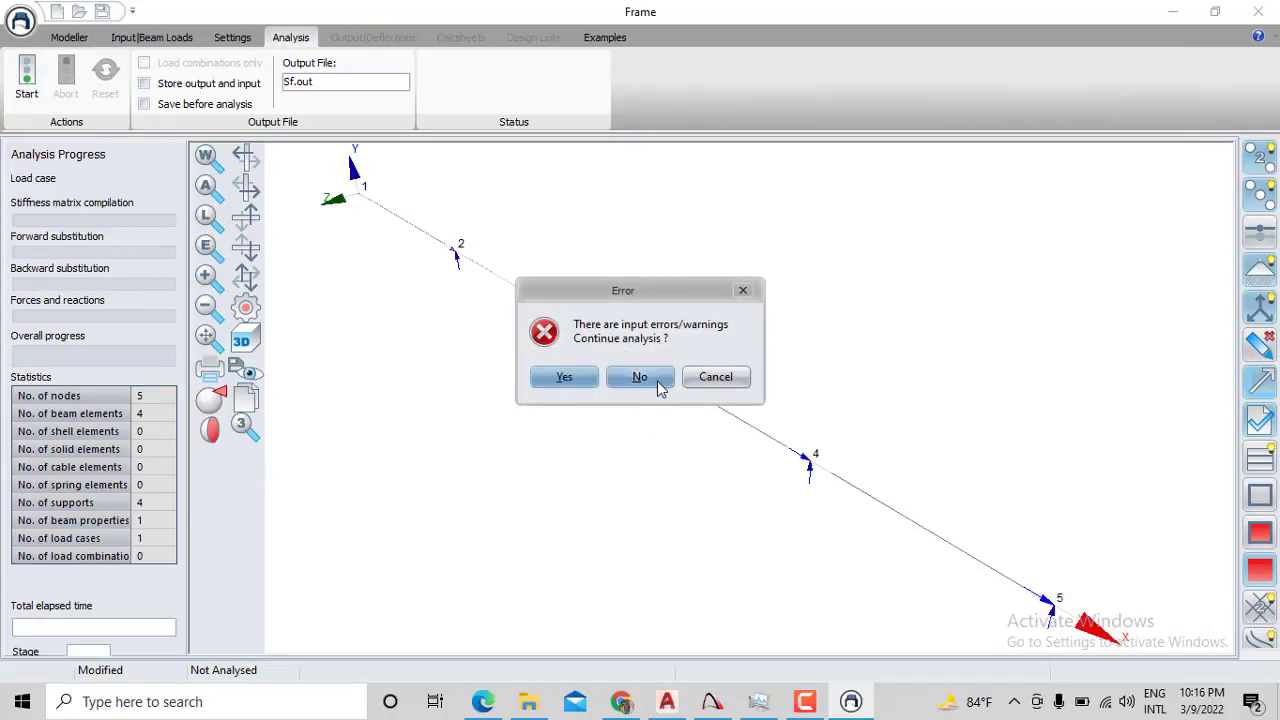
click(640, 377)
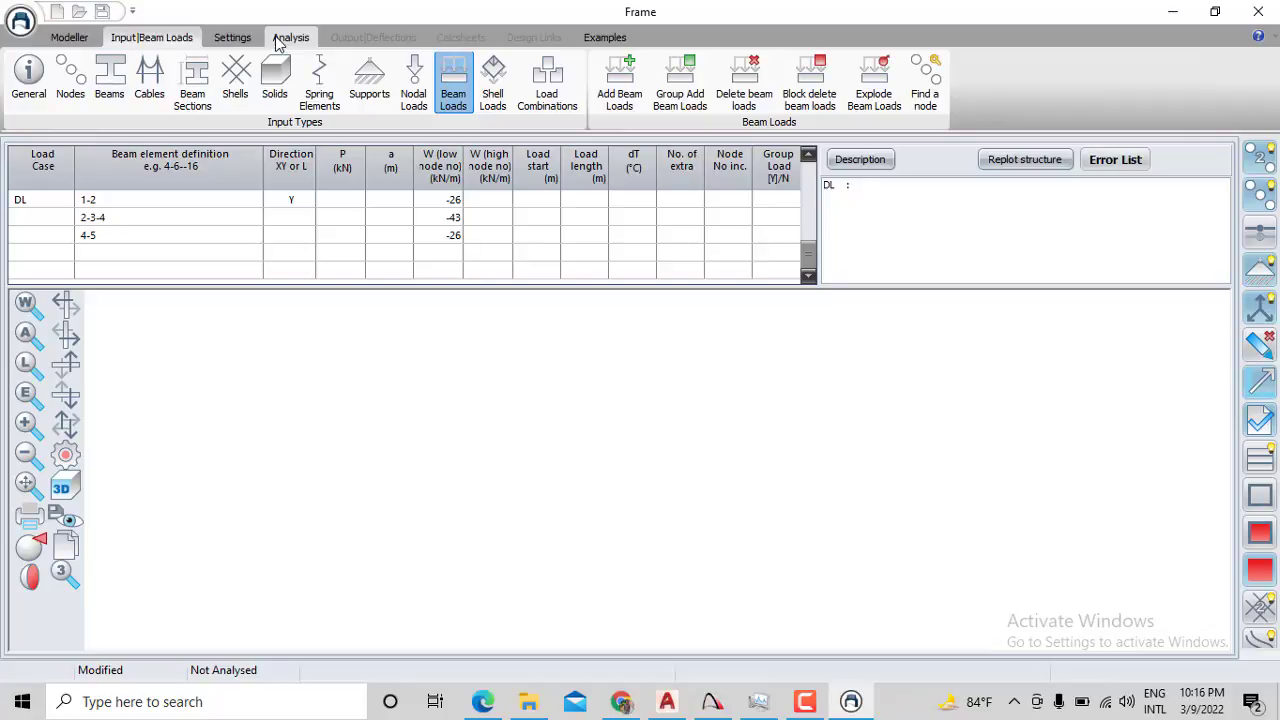
Cancel closing Frame and launch the Snipping Tool from Windows search
click(1258, 12)
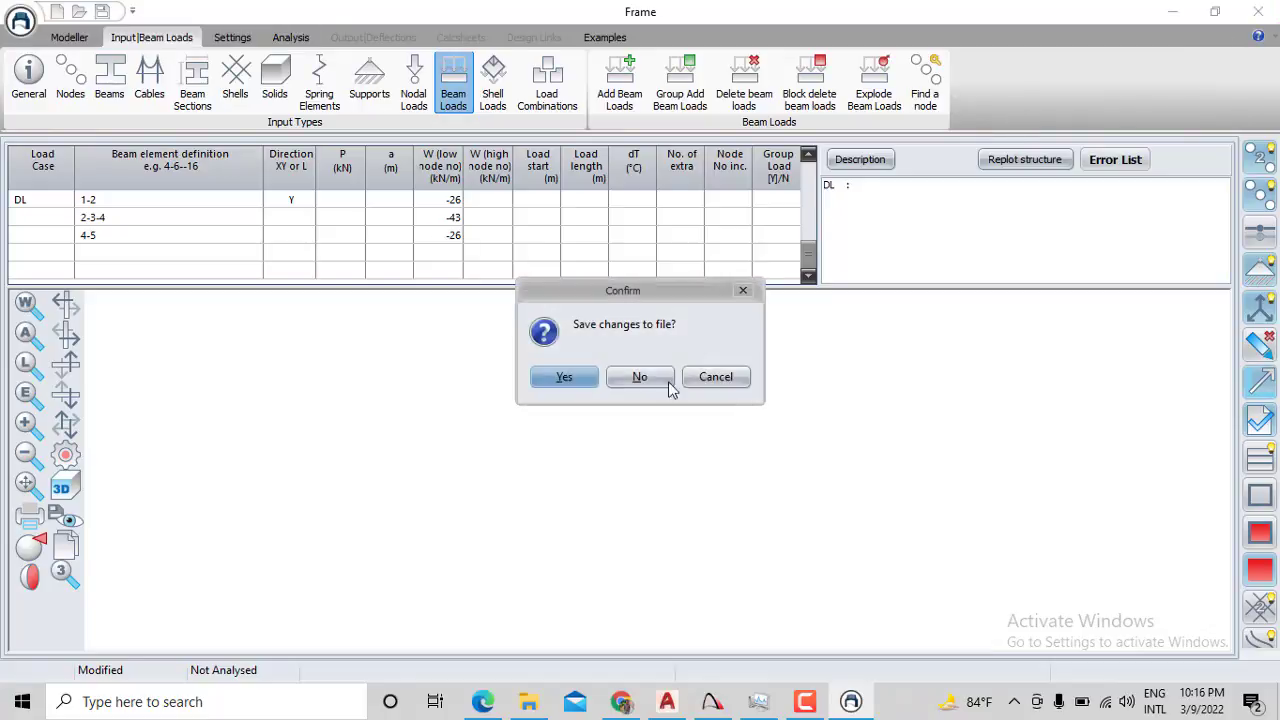
click(742, 290)
key(super)
text(s)
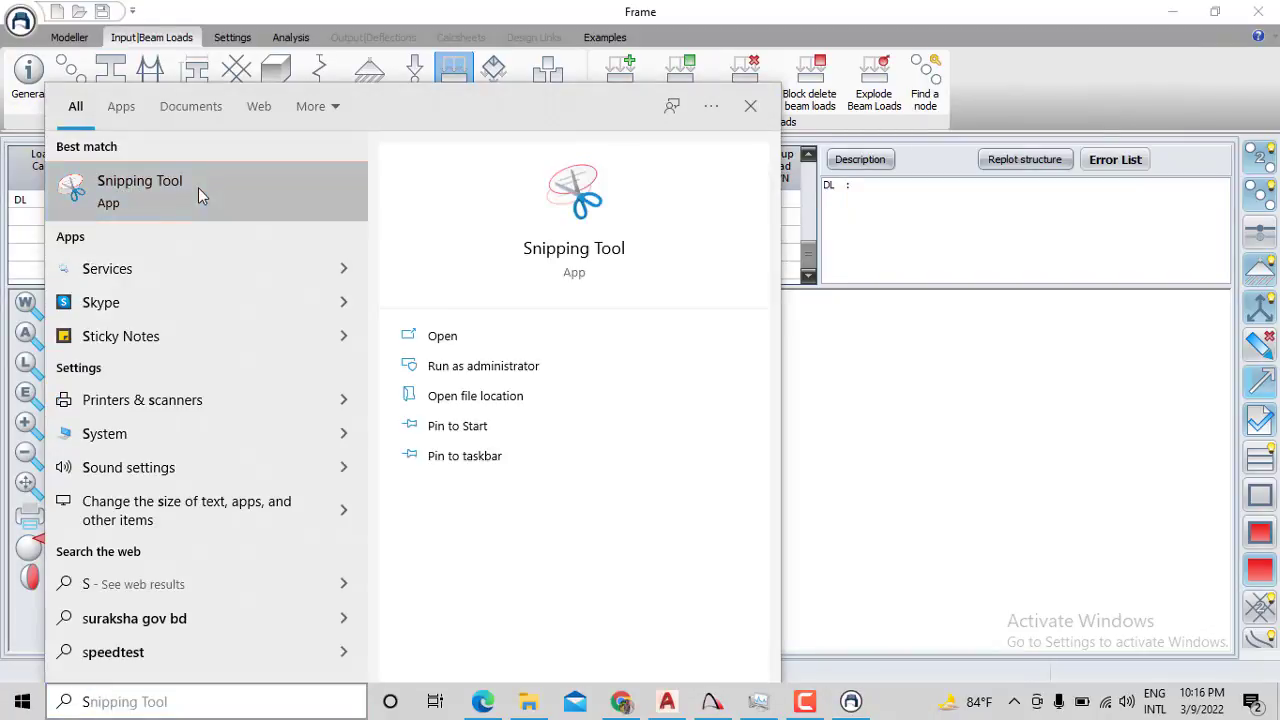
click(198, 194)
right_click(310, 322)
click(210, 352)
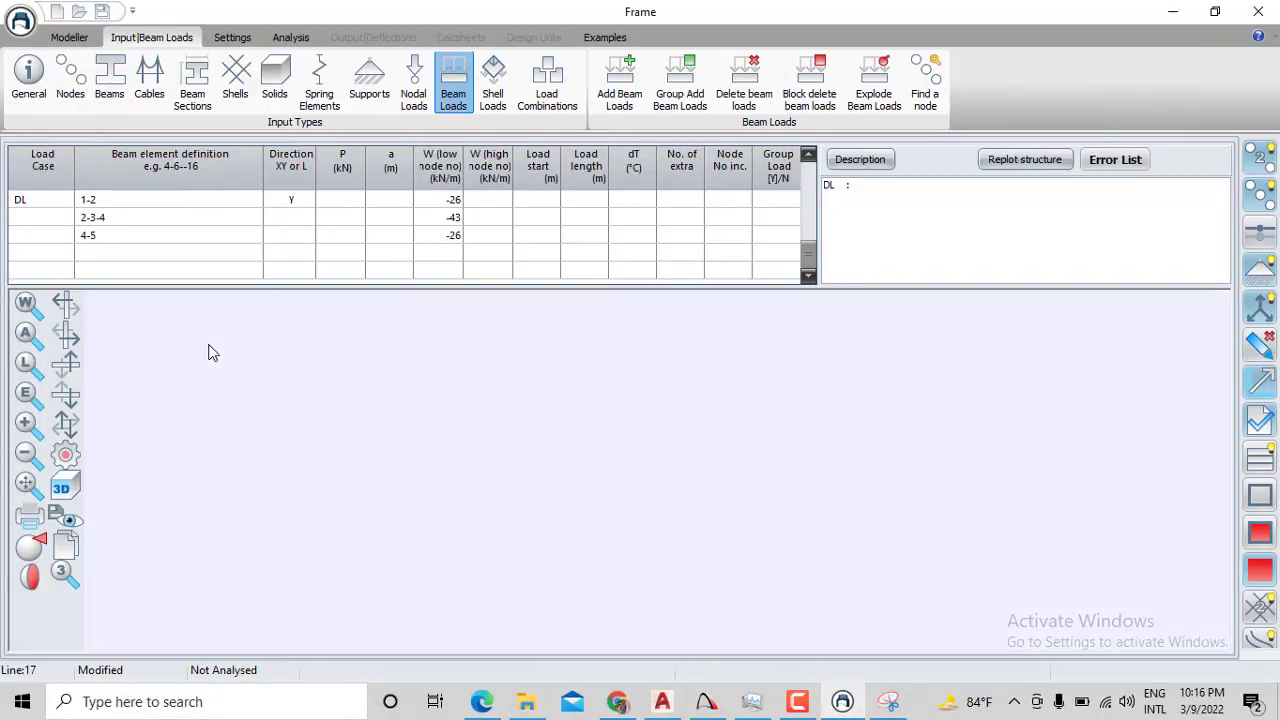
Relaunch the Snipping Tool and snip the beam loads table area
key(super)
text(s)
click(150, 183)
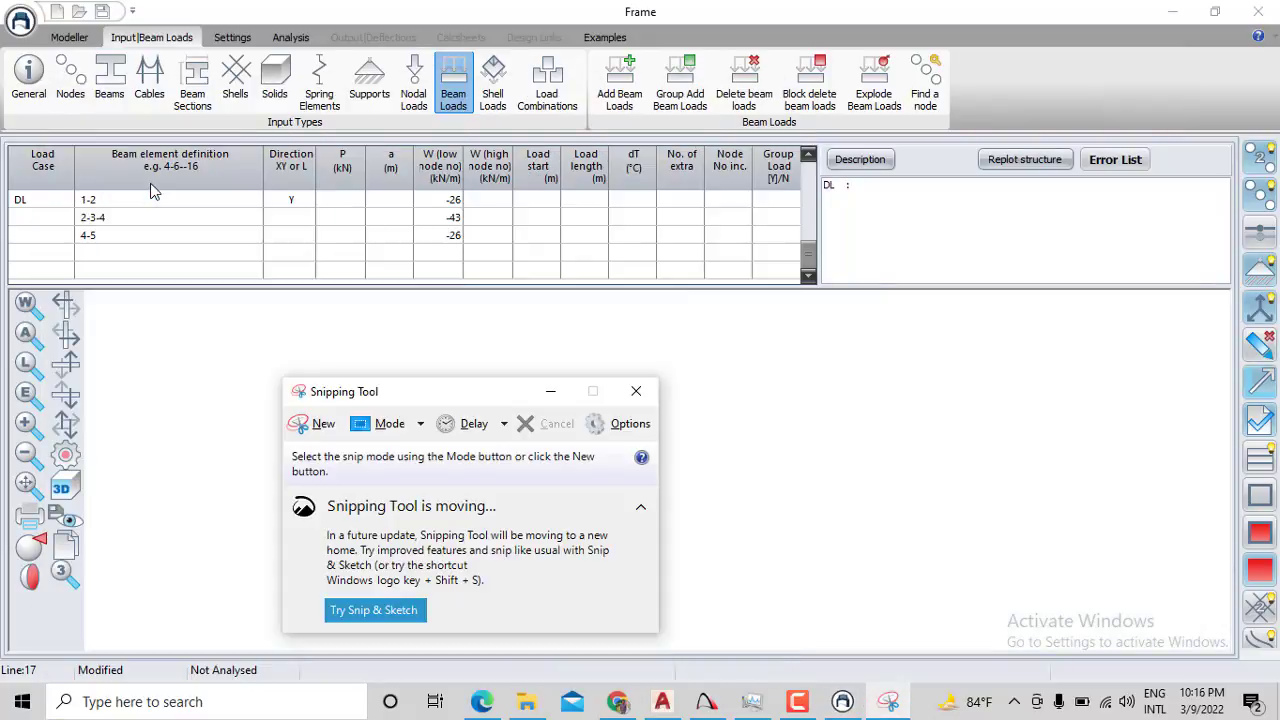
click(305, 423)
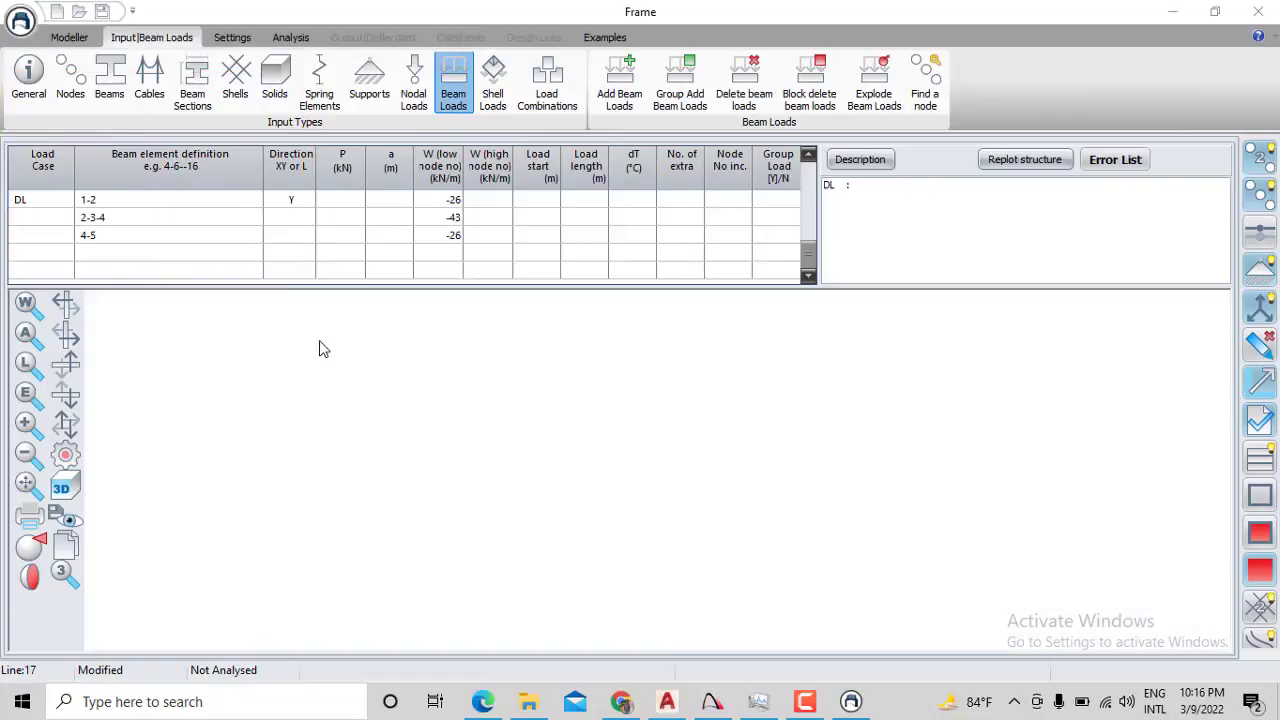
drag(319, 348, 6, 58)
click(409, 14)
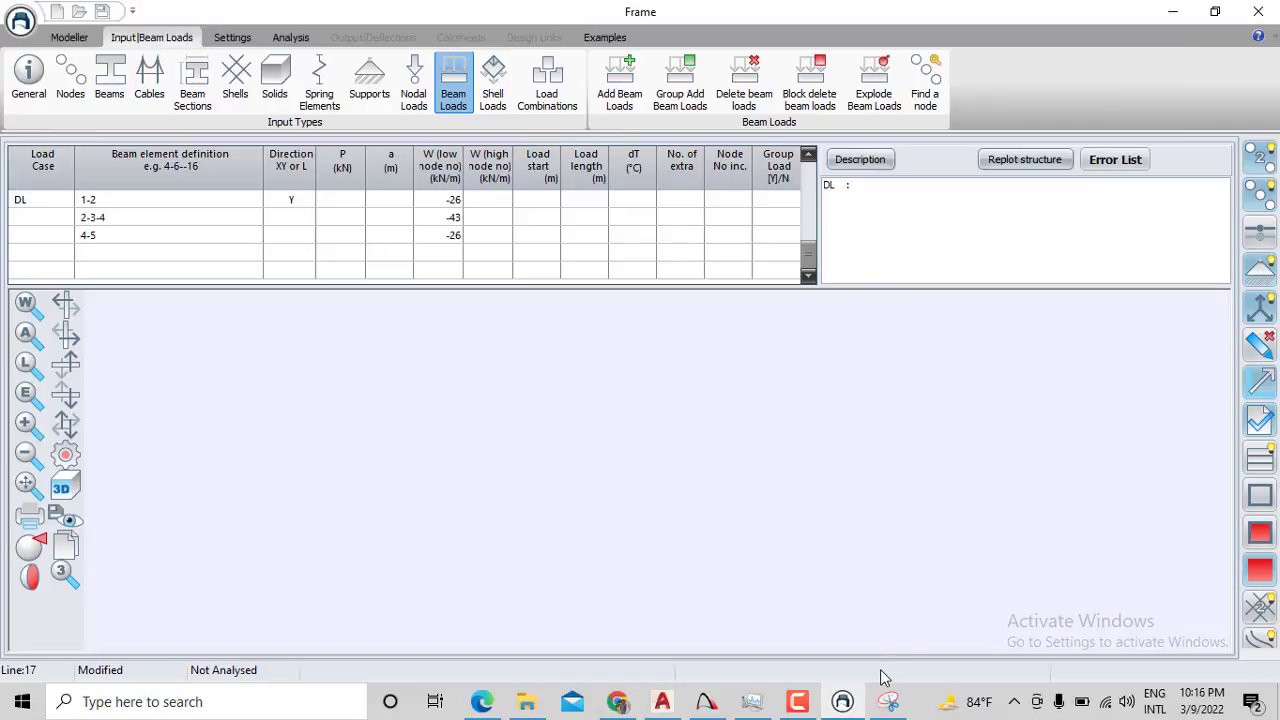
Close Frame without saving changes and show the Windows desktop
click(1262, 10)
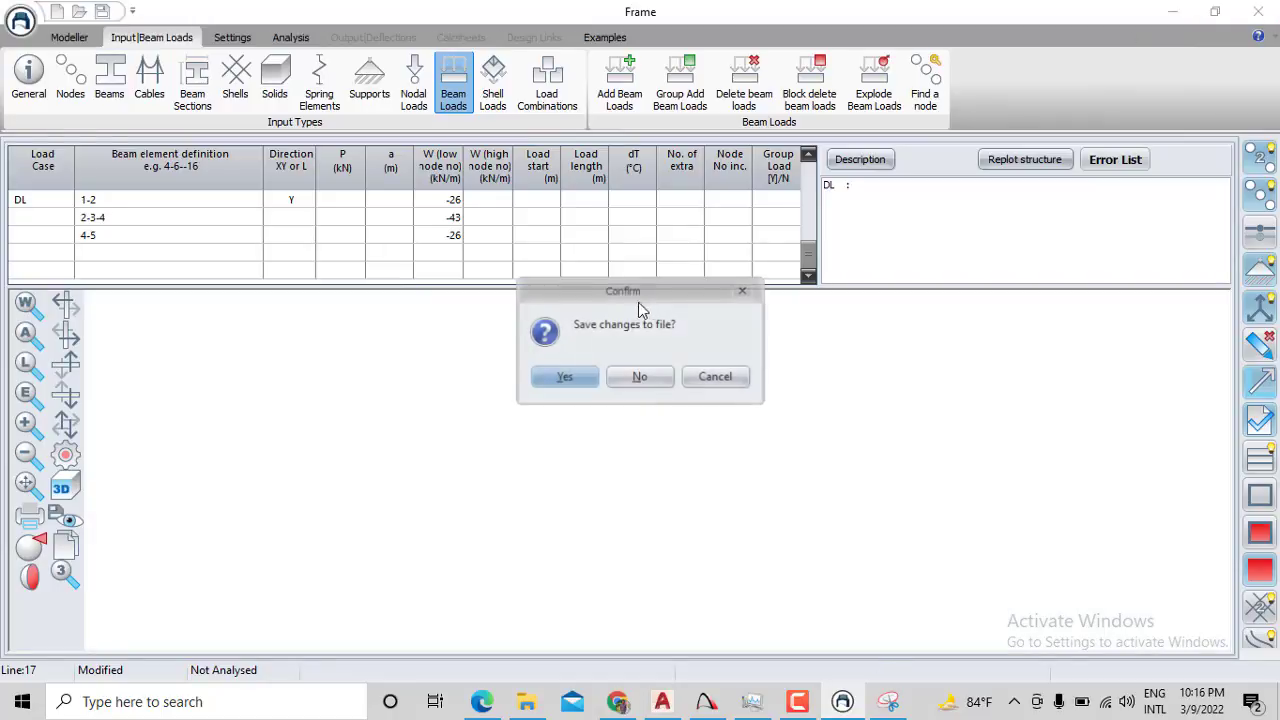
click(648, 378)
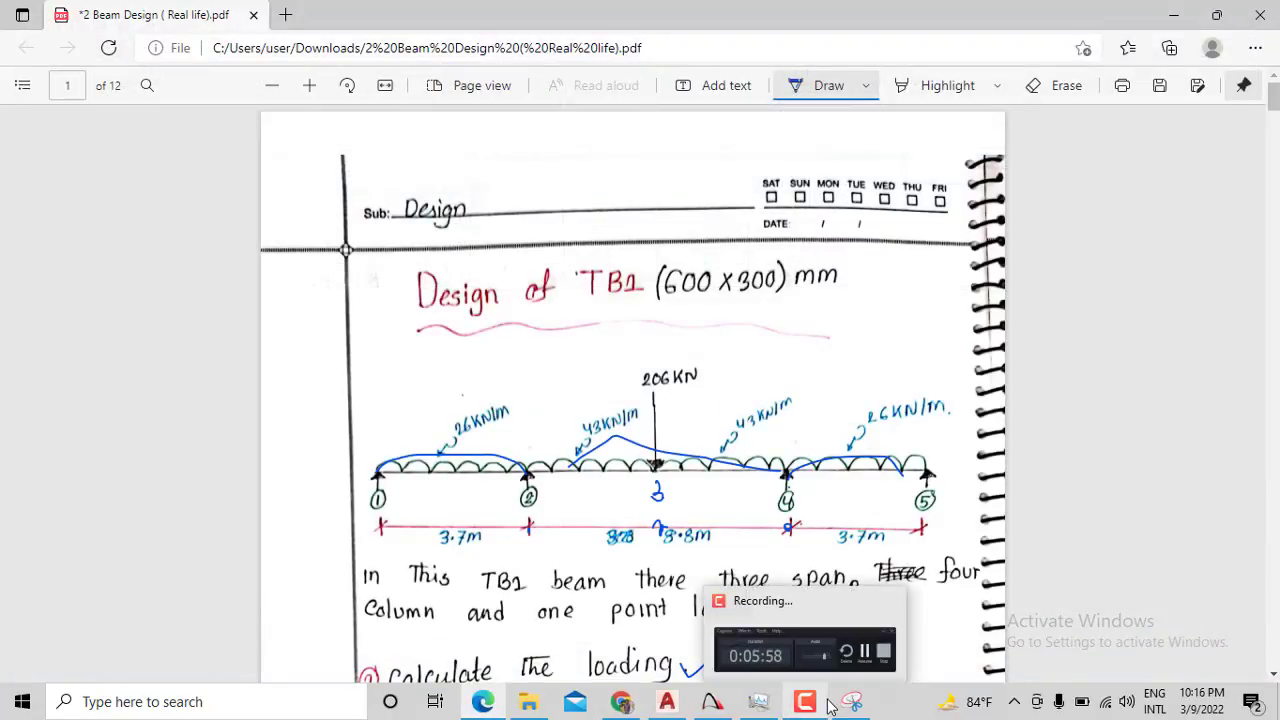
key(super+d)
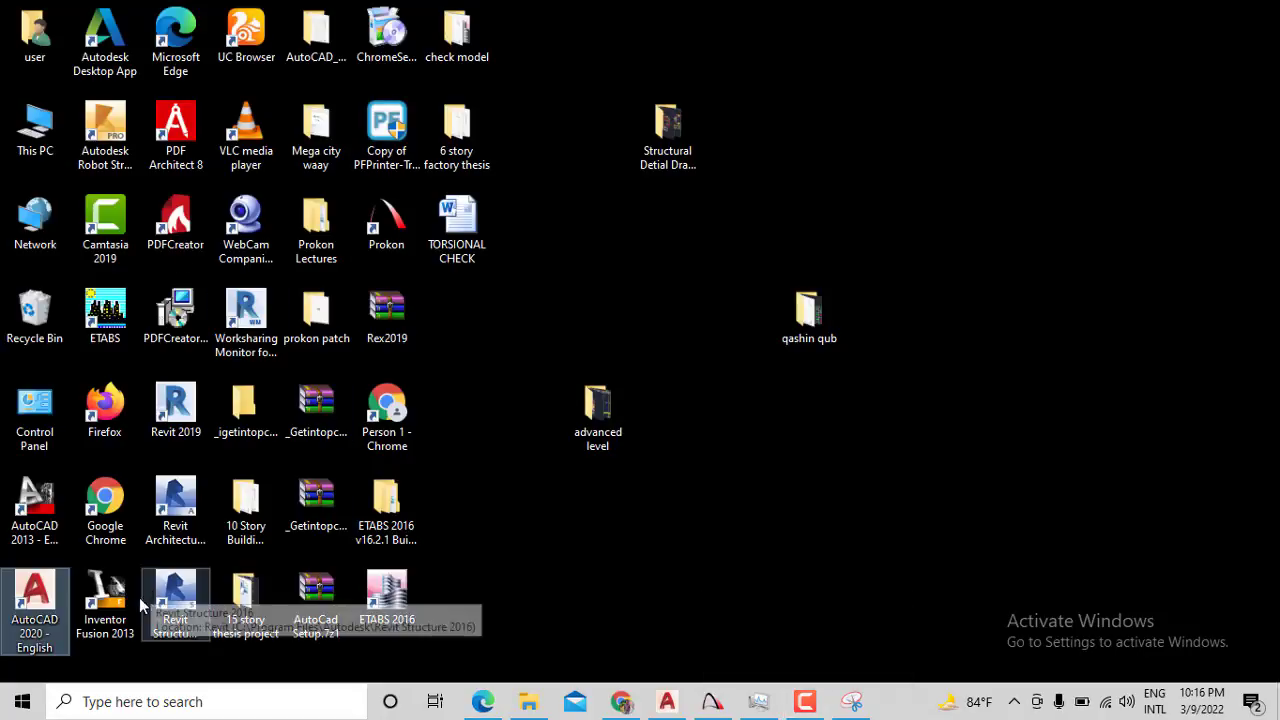
Dismiss the already-running error, restore Prokon CalcPad and start the Frame analysis module
click(388, 226)
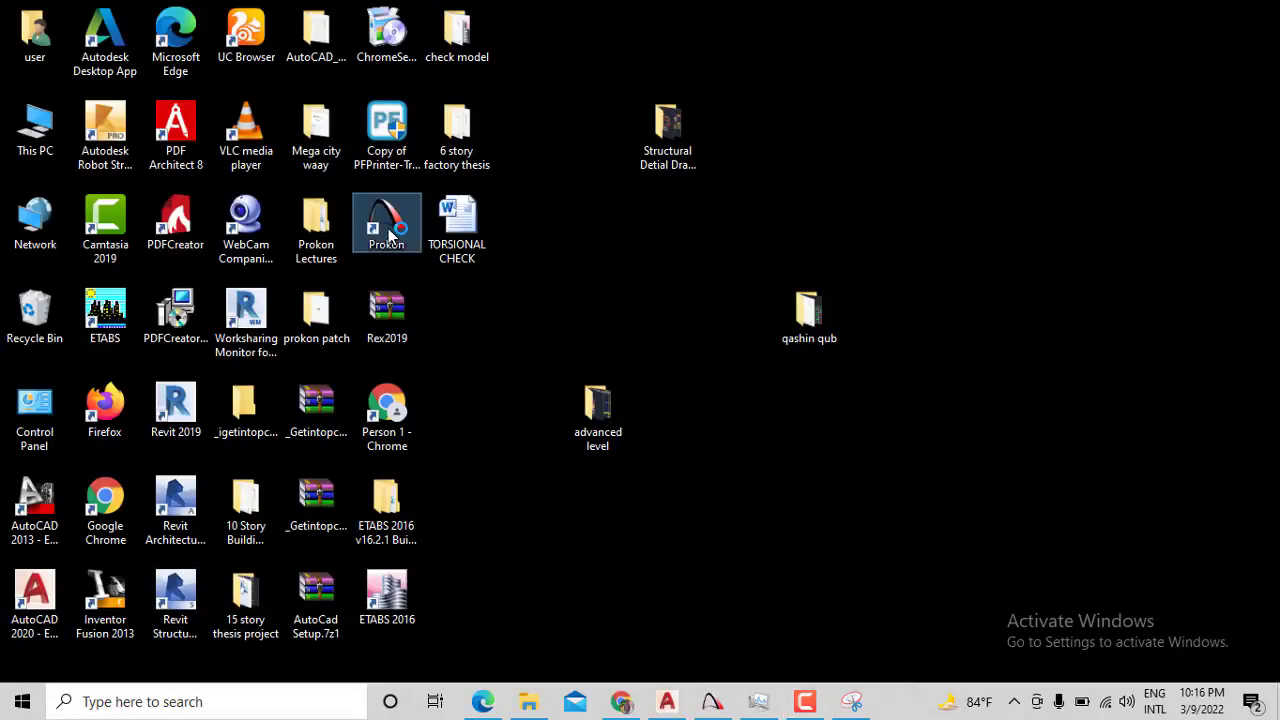
click(855, 703)
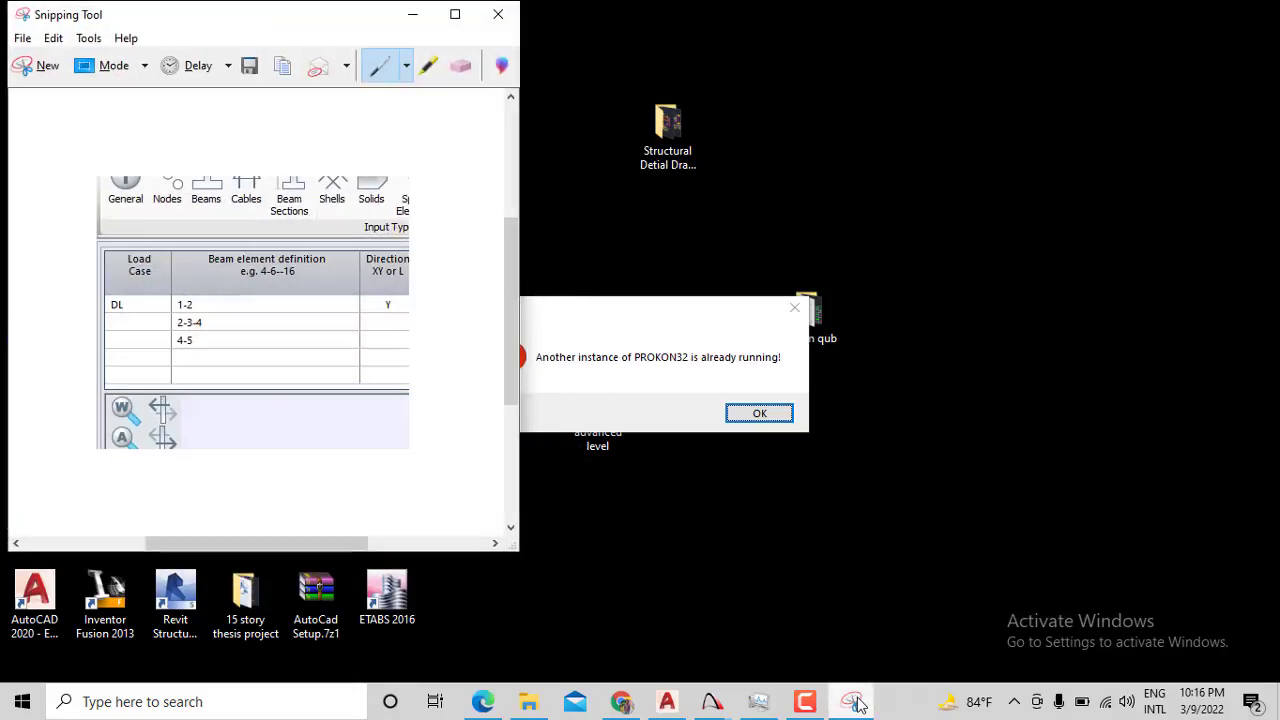
click(855, 703)
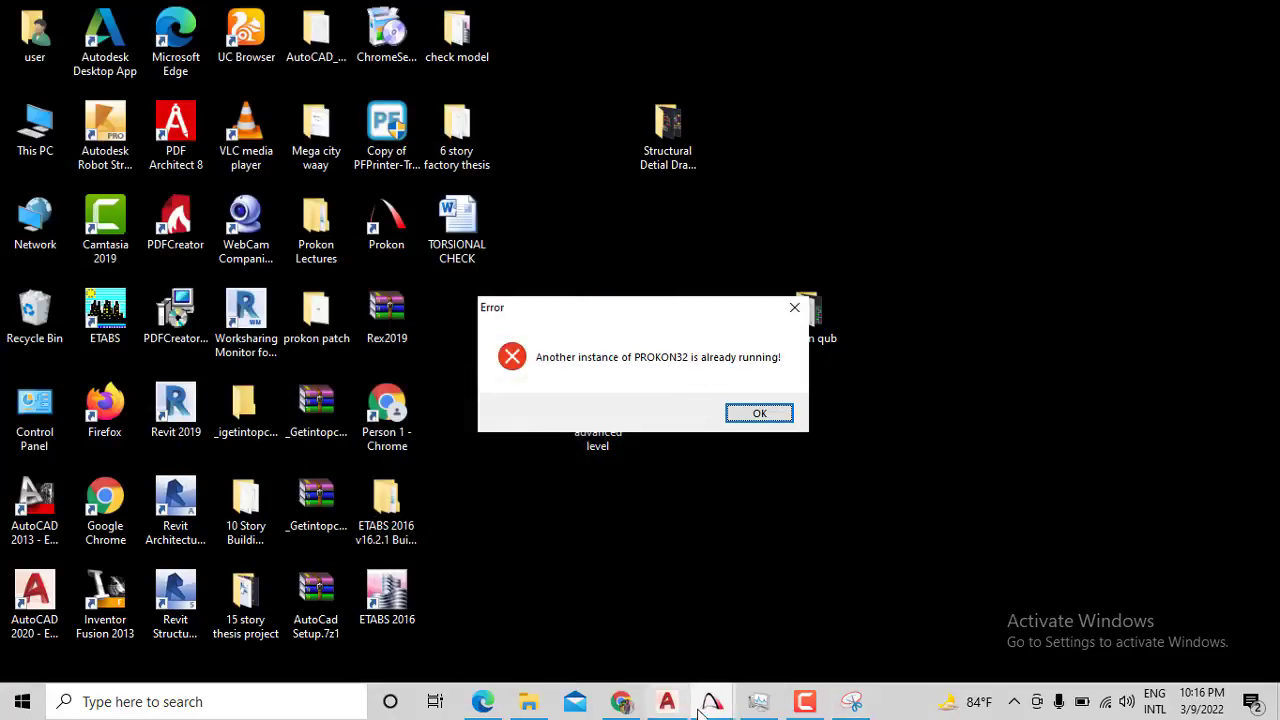
click(795, 308)
mouse_move(712, 701)
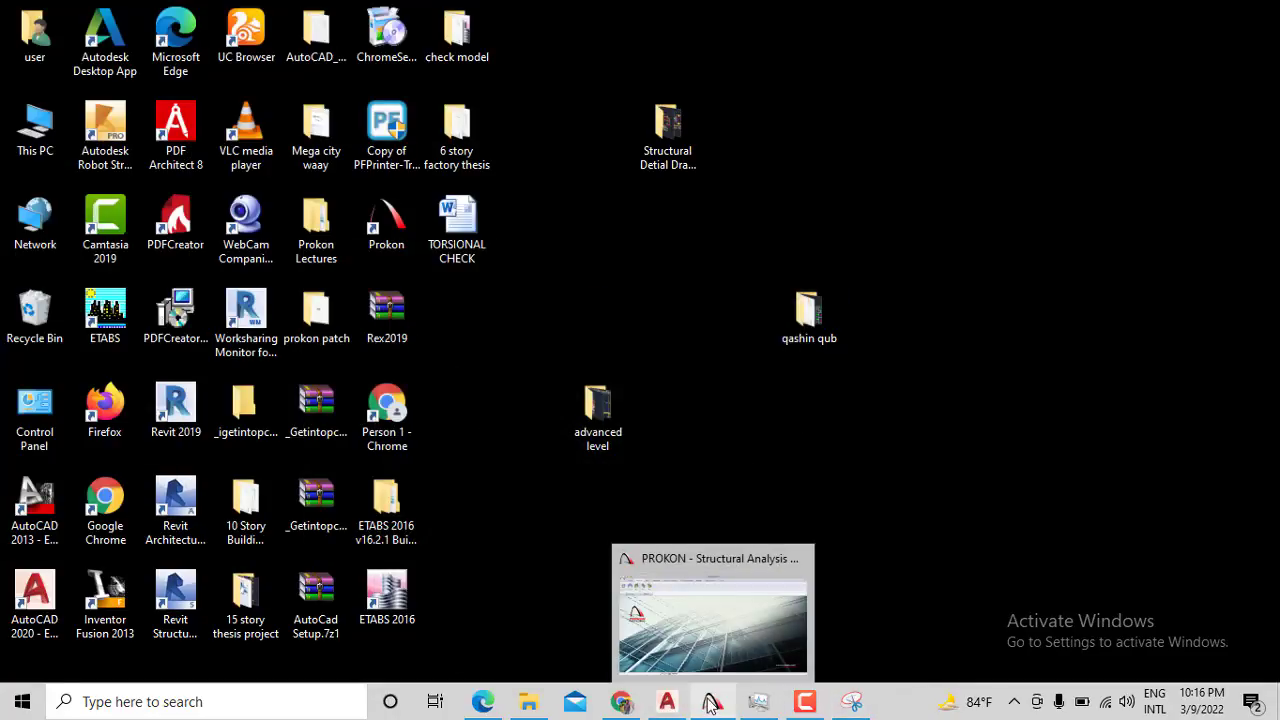
click(728, 615)
click(73, 82)
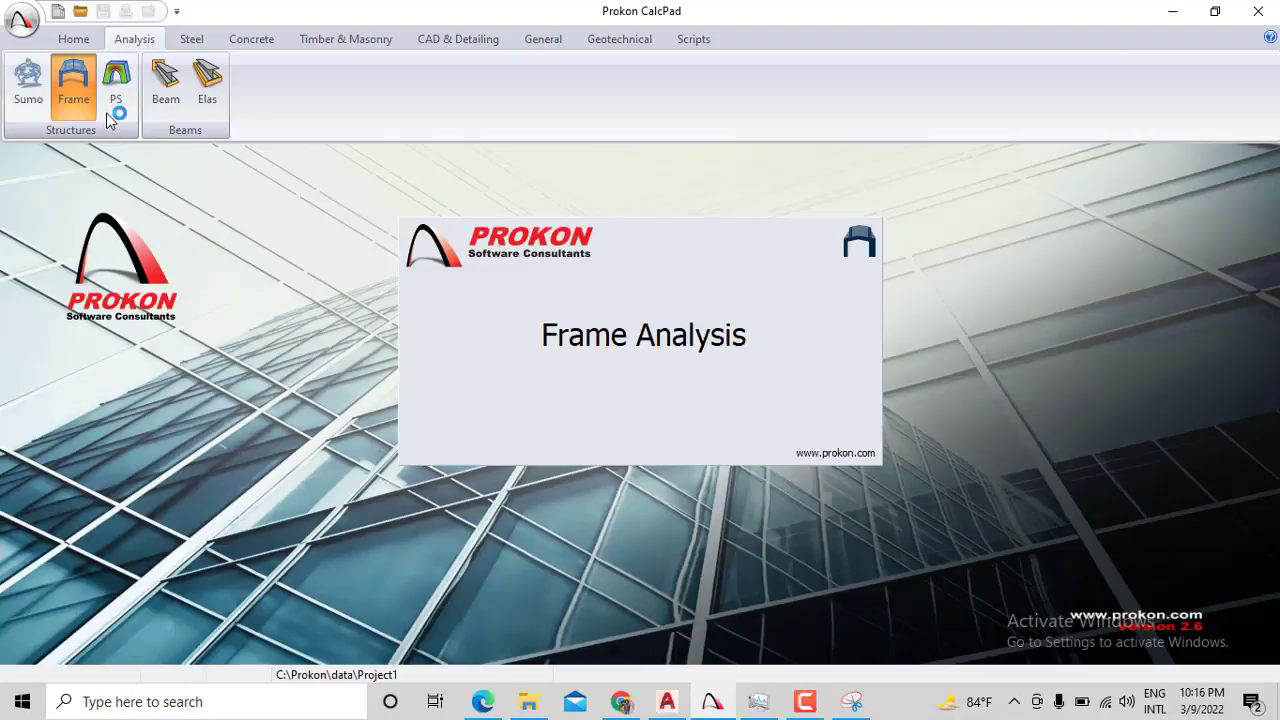
Close the Snipping Tool, discarding the unsaved snip
click(855, 701)
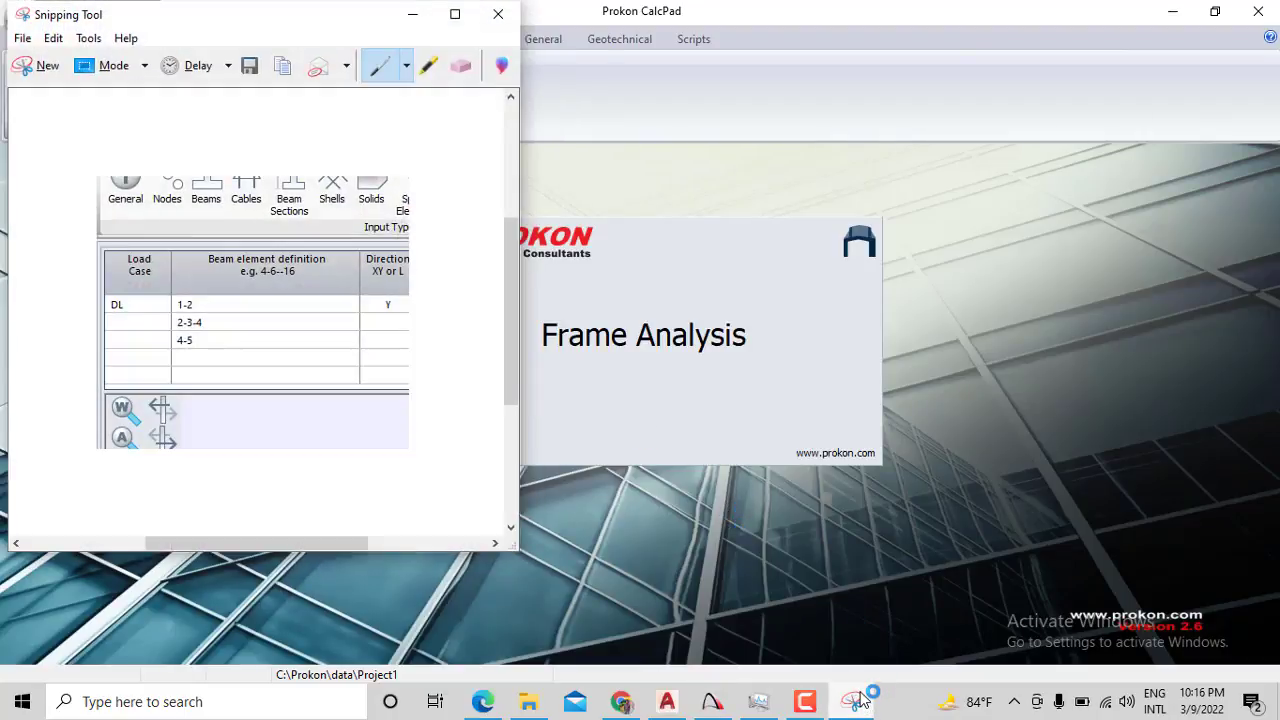
click(498, 14)
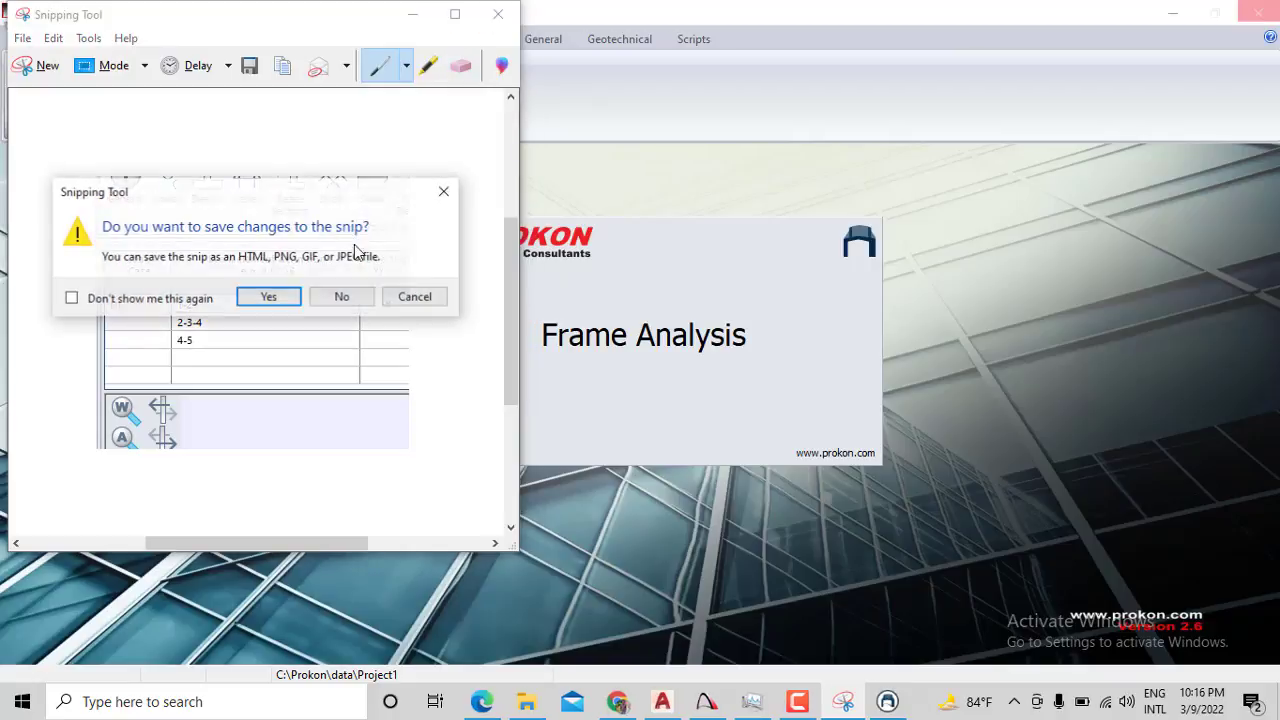
click(342, 298)
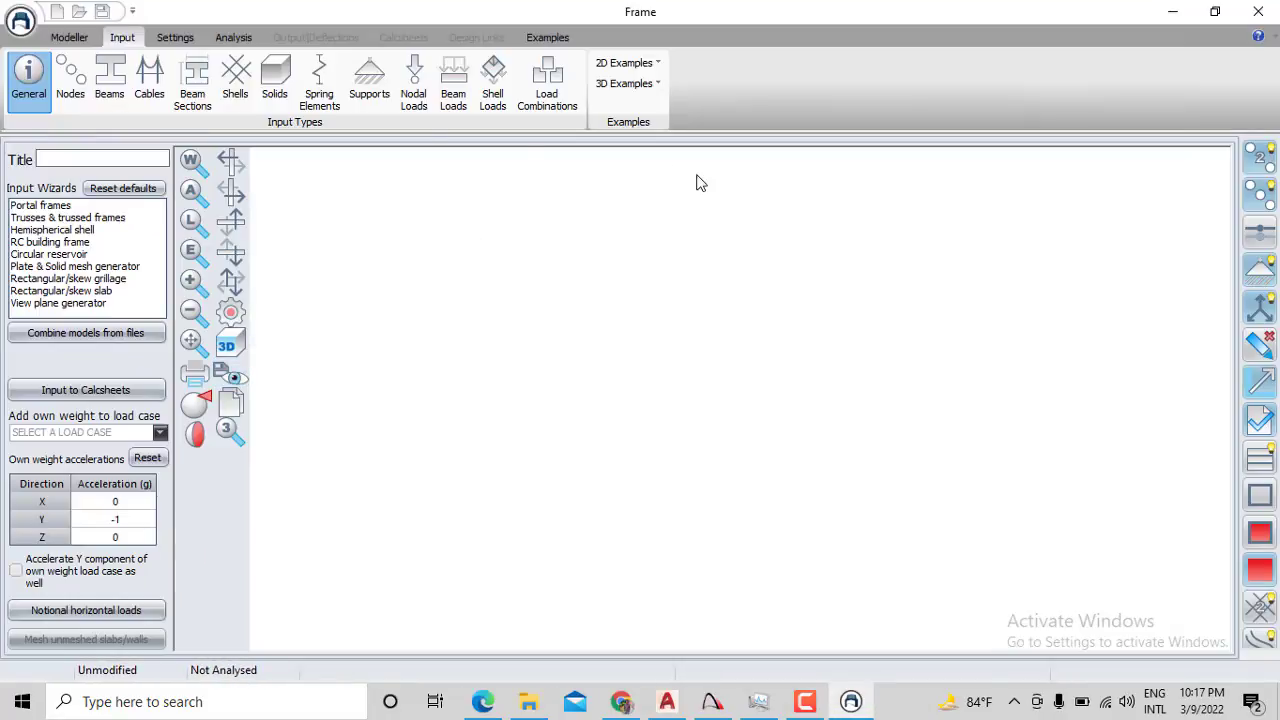
Number nodes 1 to 5 in the Nodes table
click(78, 84)
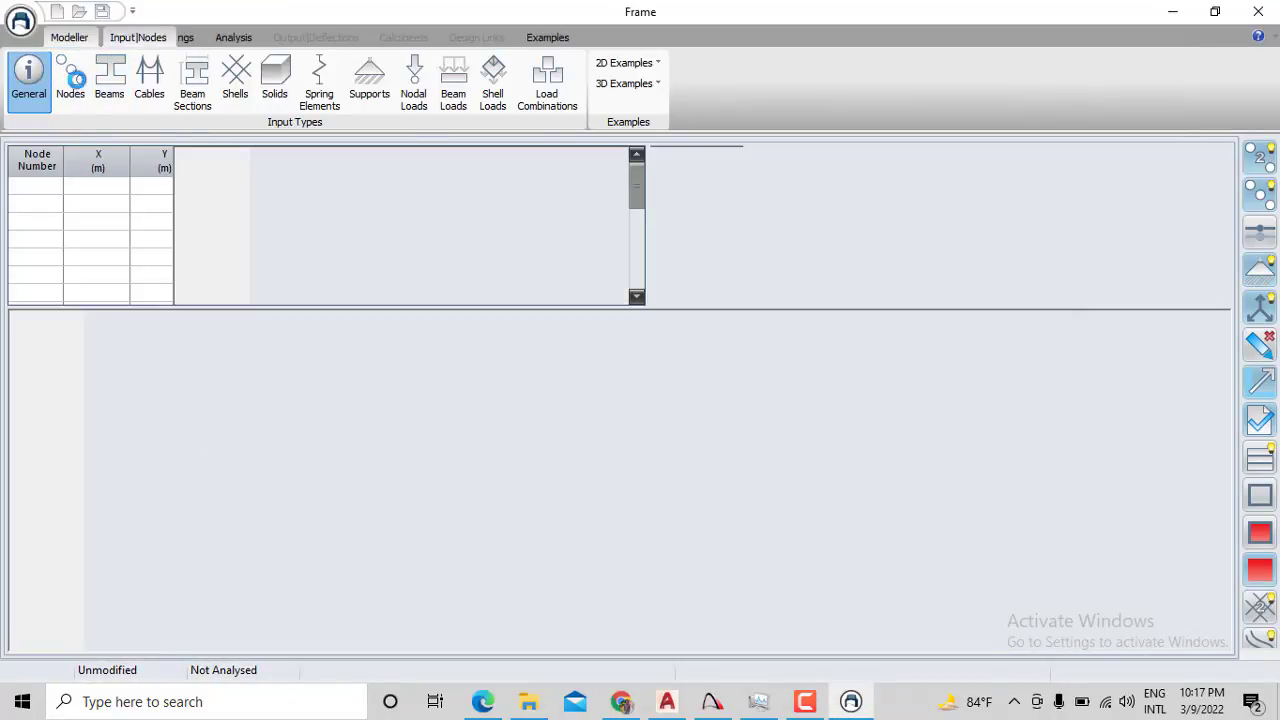
key(Return)
text(1)
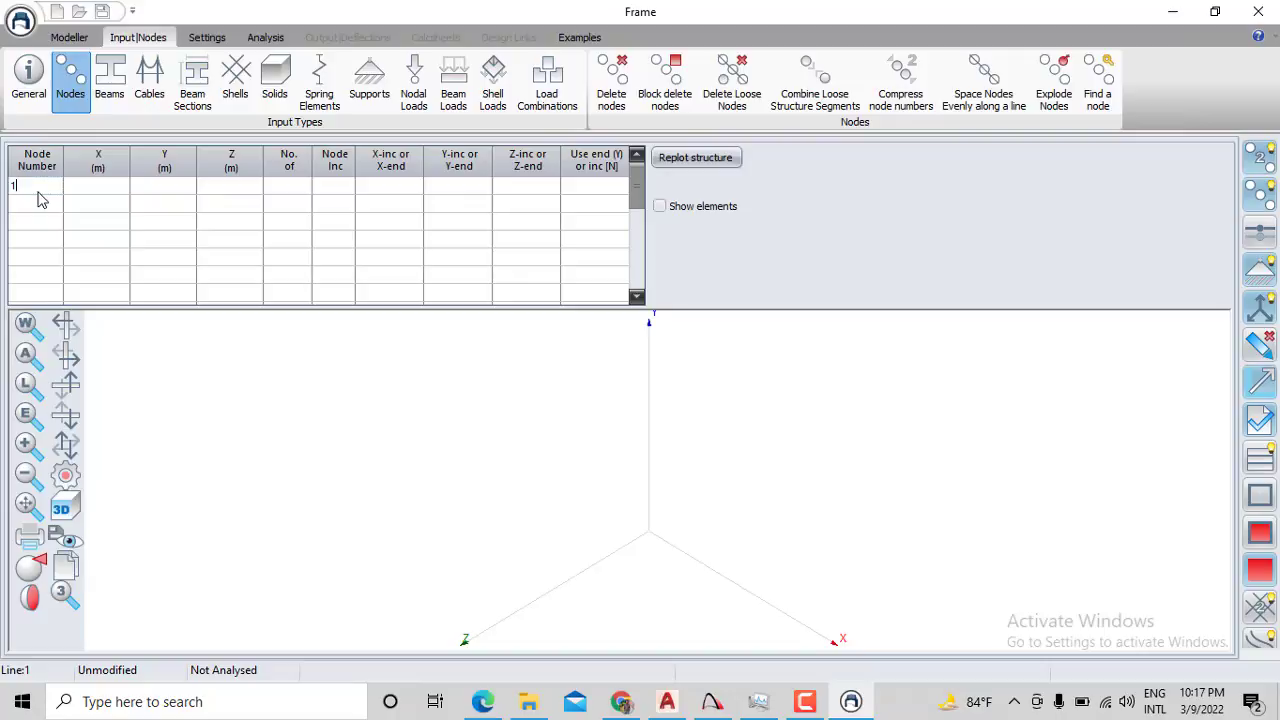
key(Return)
key(Return)
key(Return)
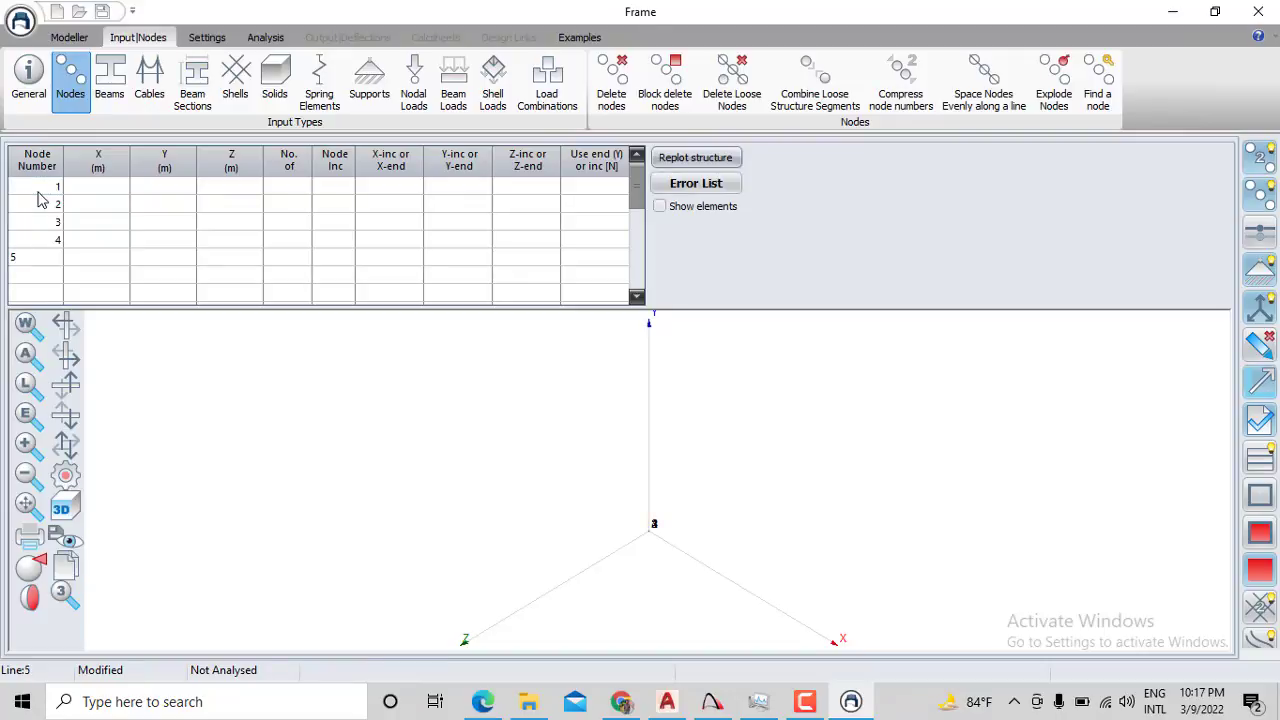
click(104, 240)
Place node 1 at X 0, Y 0 and node 2 at X 3.7 m
click(108, 188)
text(0)
key(Tab)
text(0)
click(98, 208)
text(3.7)
click(100, 230)
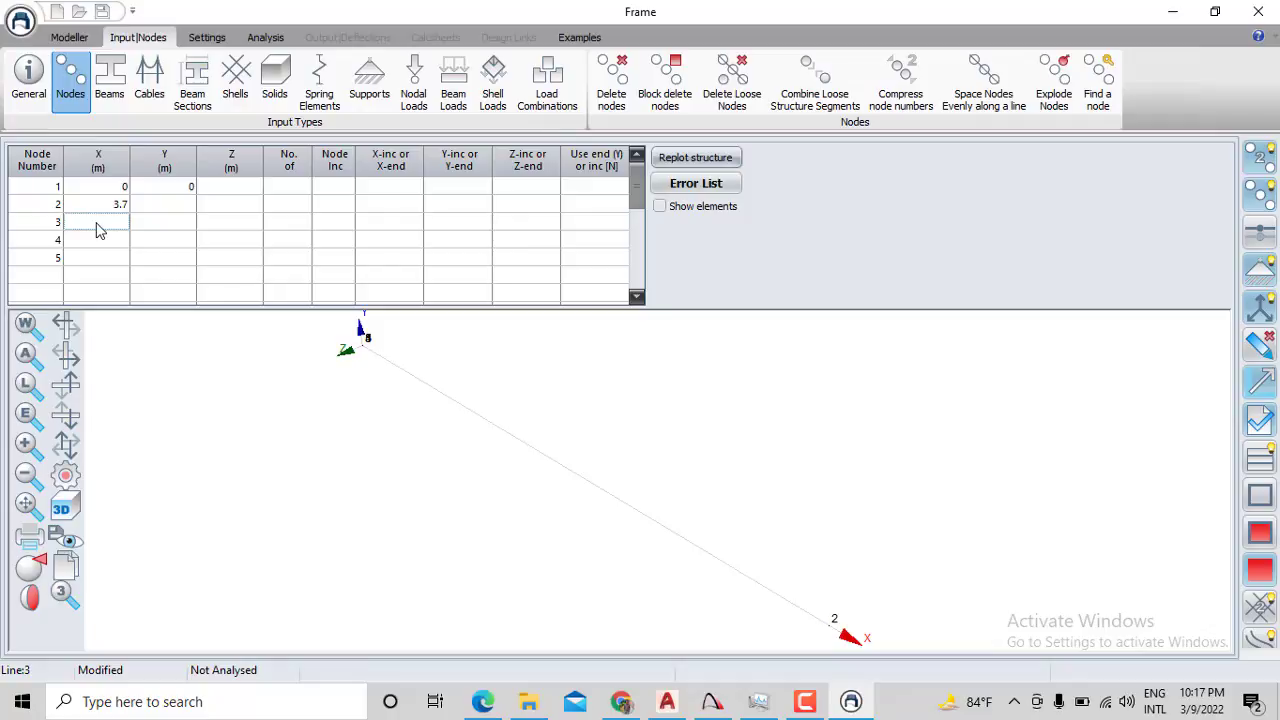
Enter X 8.1, 12.5 and 16.2 m for nodes 3, 4 and 5
text(8.1)
key(Return)
click(100, 232)
text(12.5)
key(Return)
text(1)
click(152, 241)
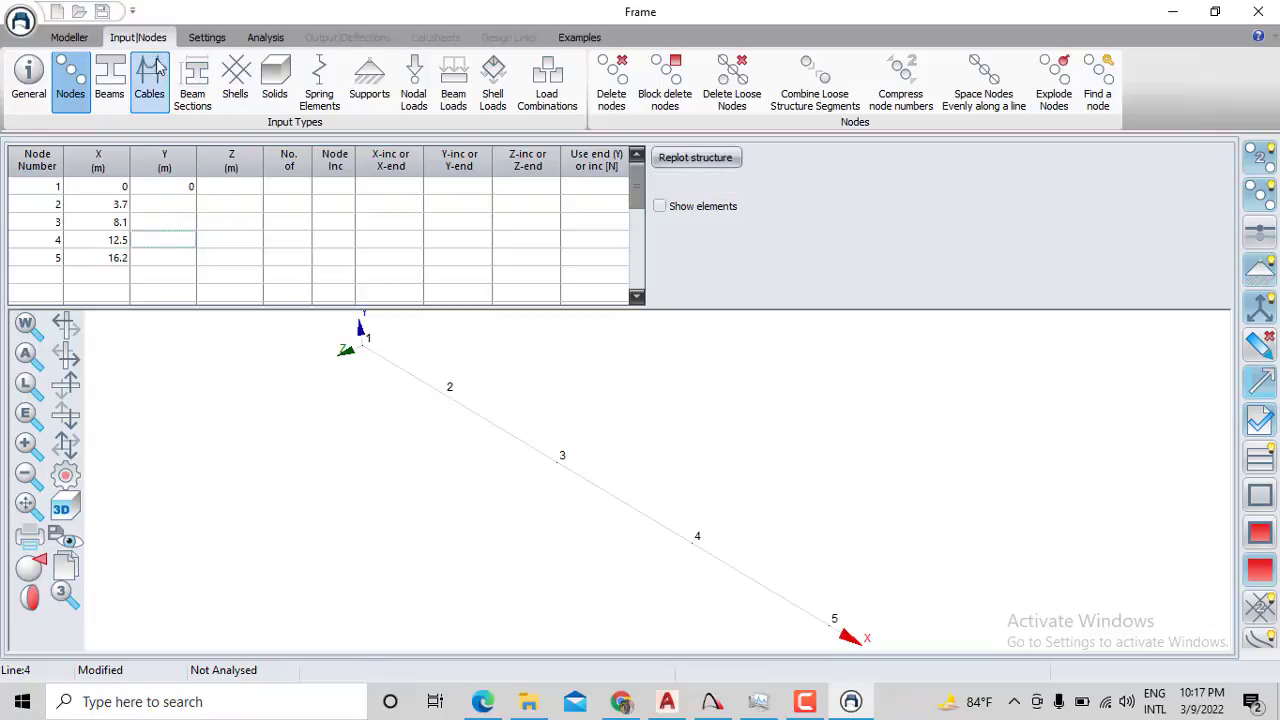
click(110, 80)
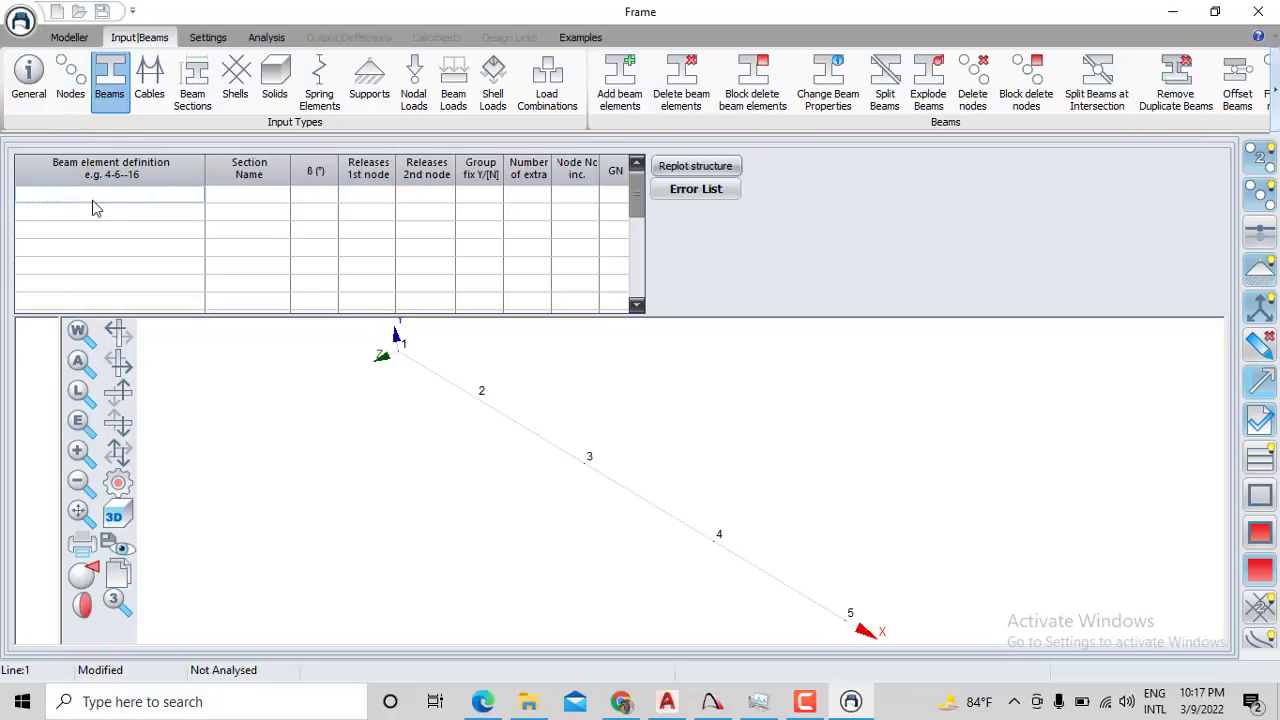
Define beam 1-2-3-4-5 with section TB1, set to the 220x450 RC concrete section (25 MPa)
text(1-2-3-4-5)
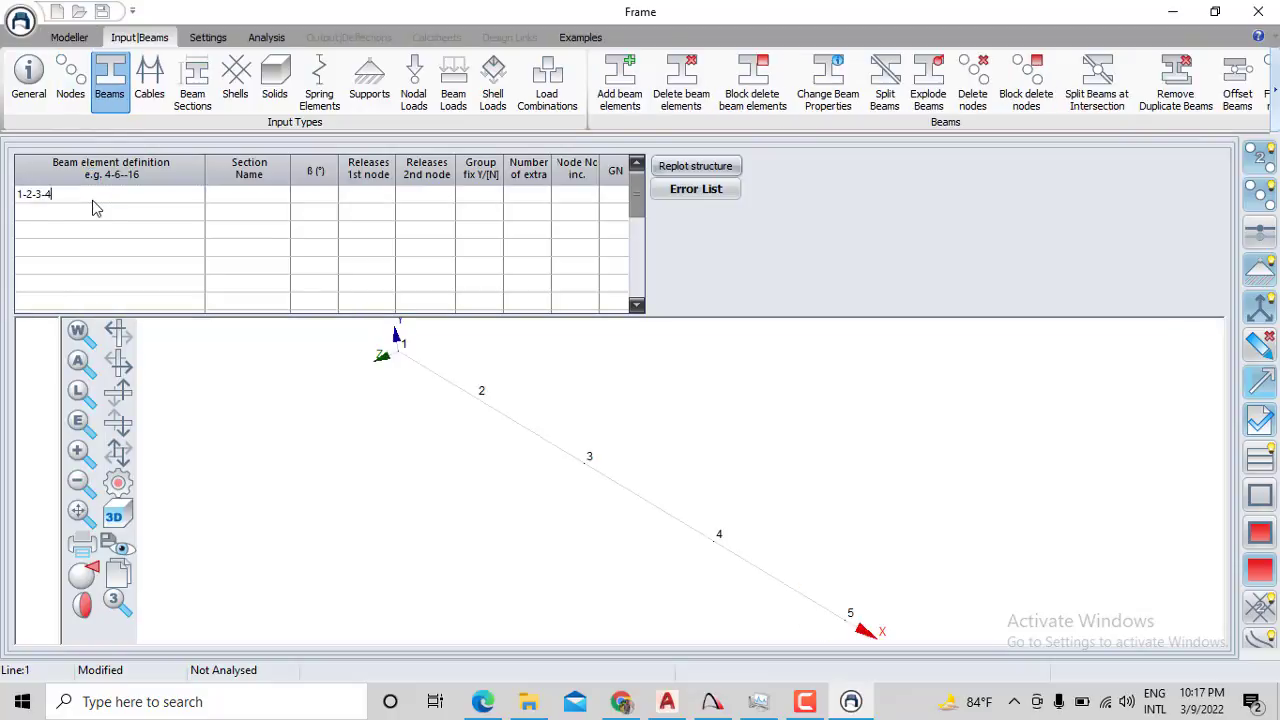
click(268, 194)
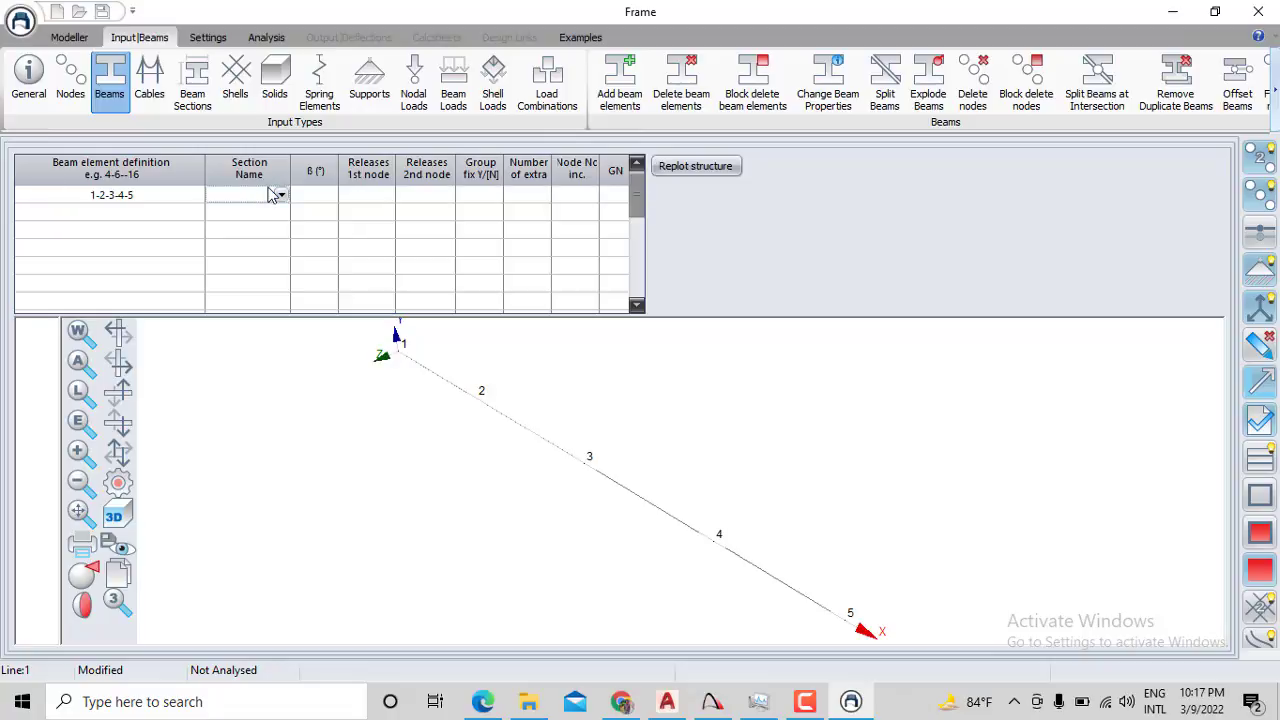
text(TB1)
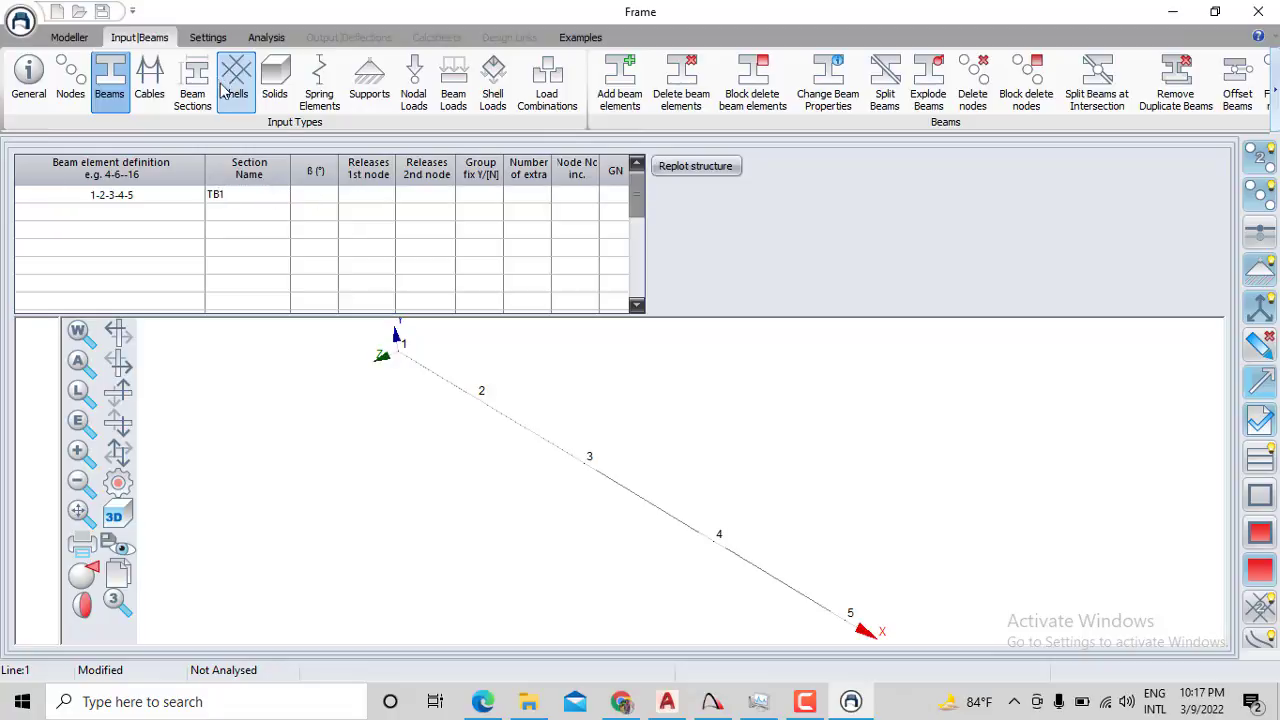
click(192, 85)
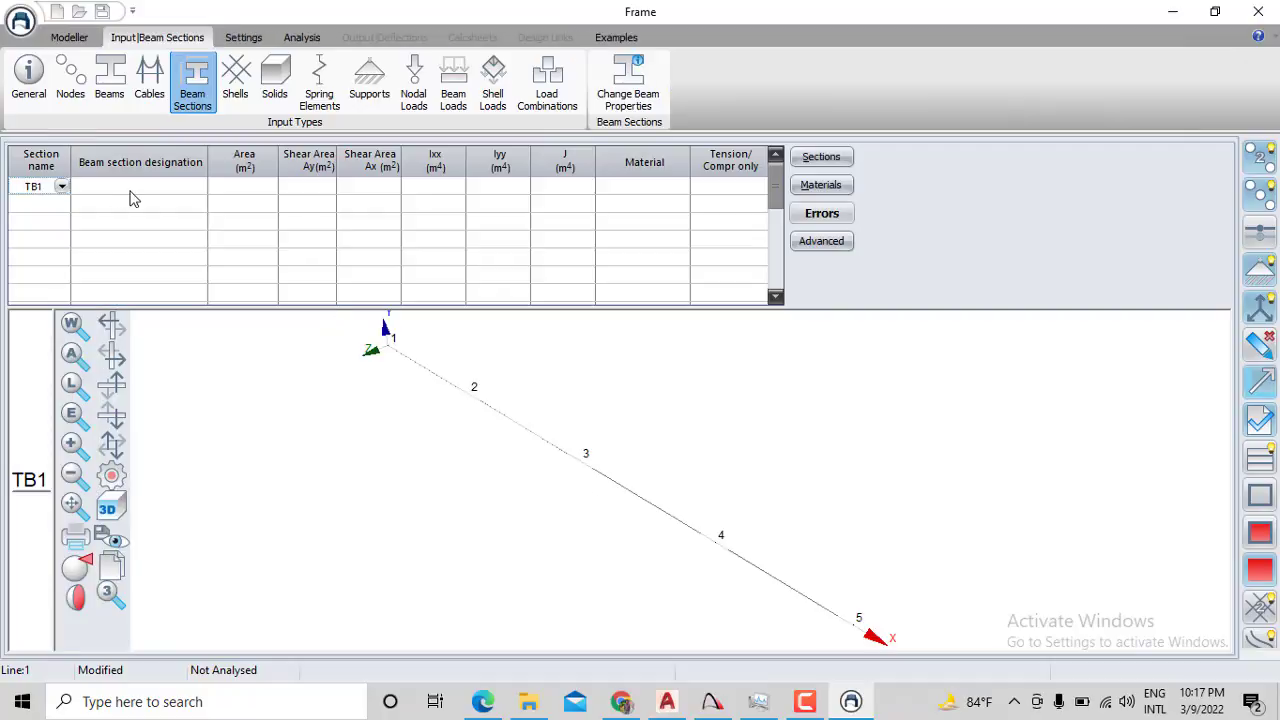
click(820, 157)
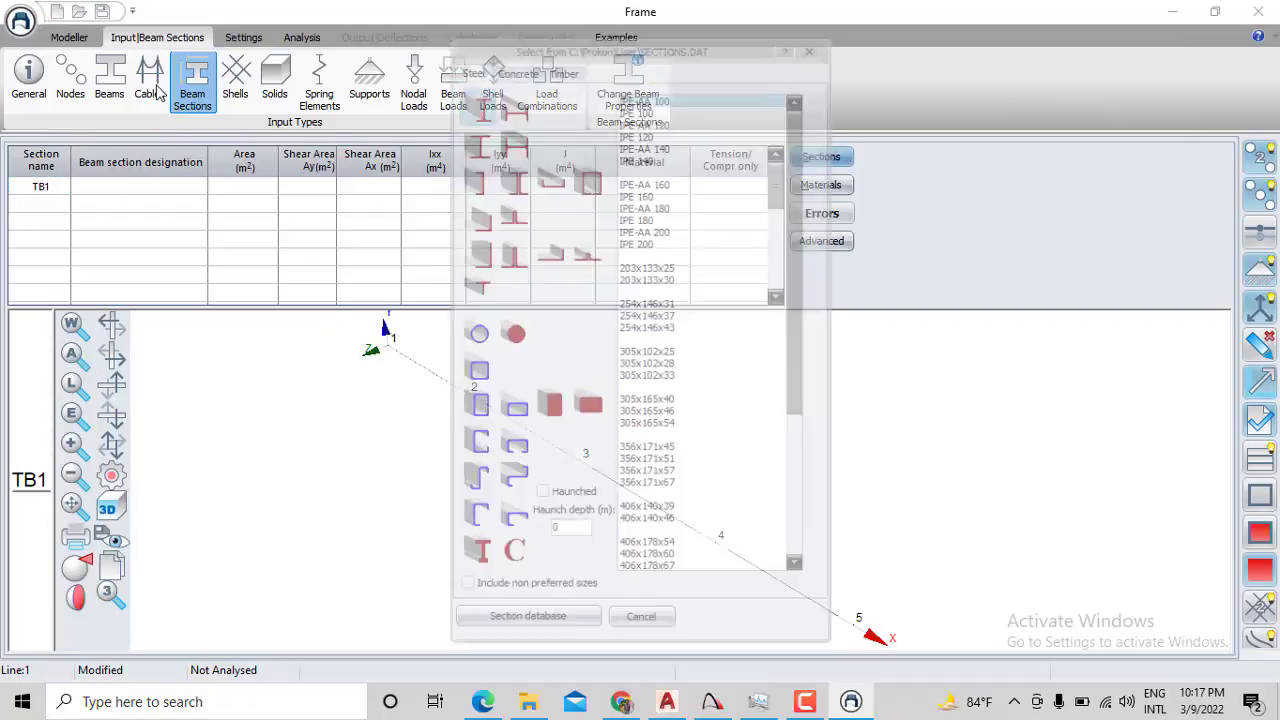
click(515, 67)
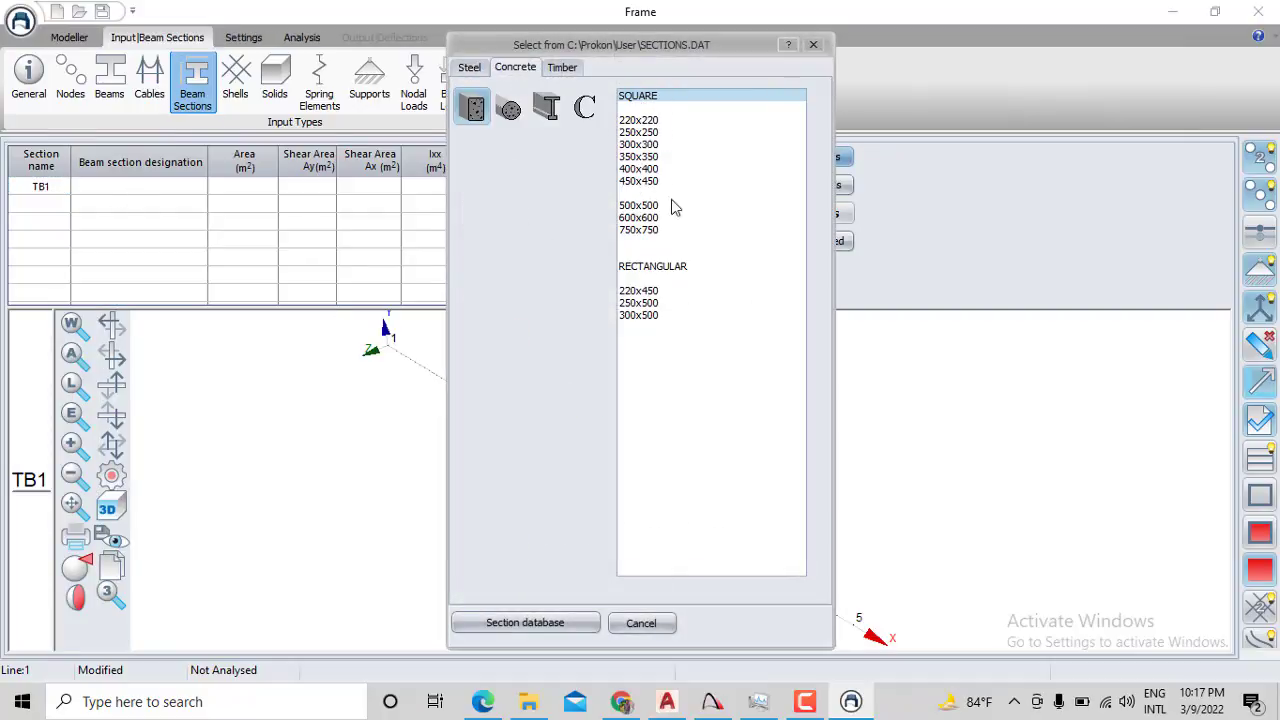
double_click(640, 290)
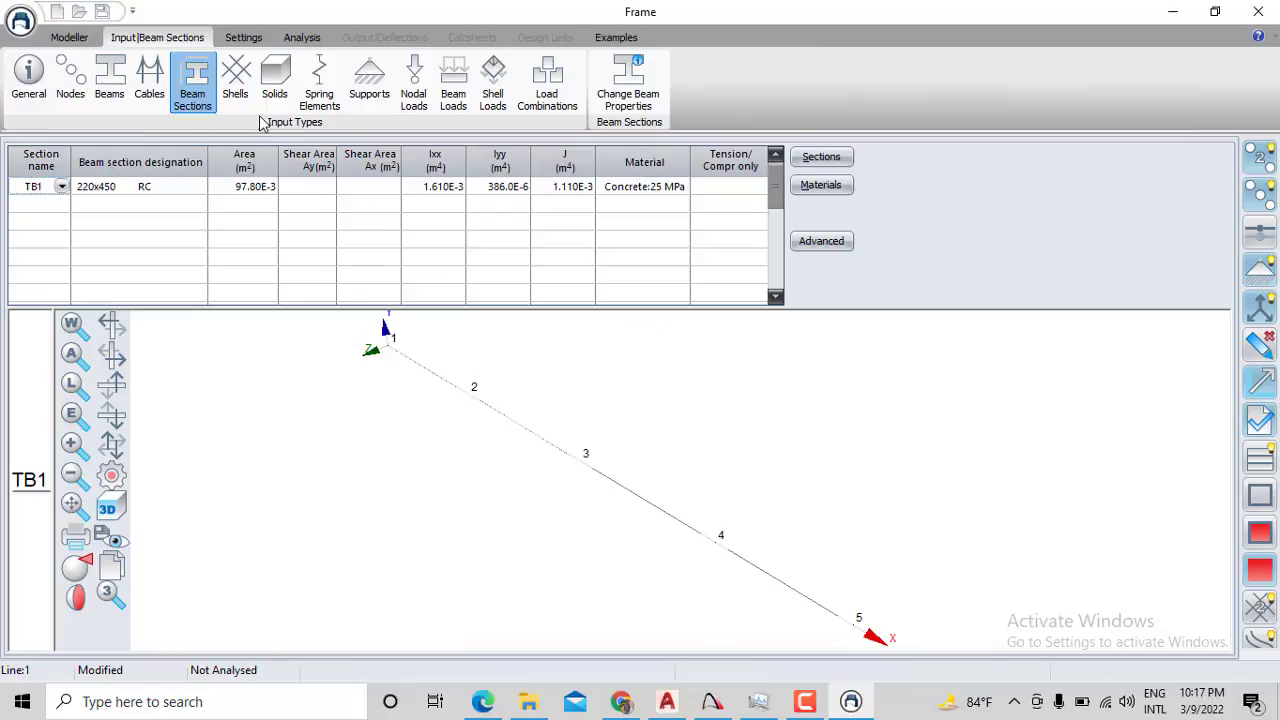
click(378, 88)
Support nodes 1, 2, 4 and 5, fixing node 1 in X and Y
text(1)
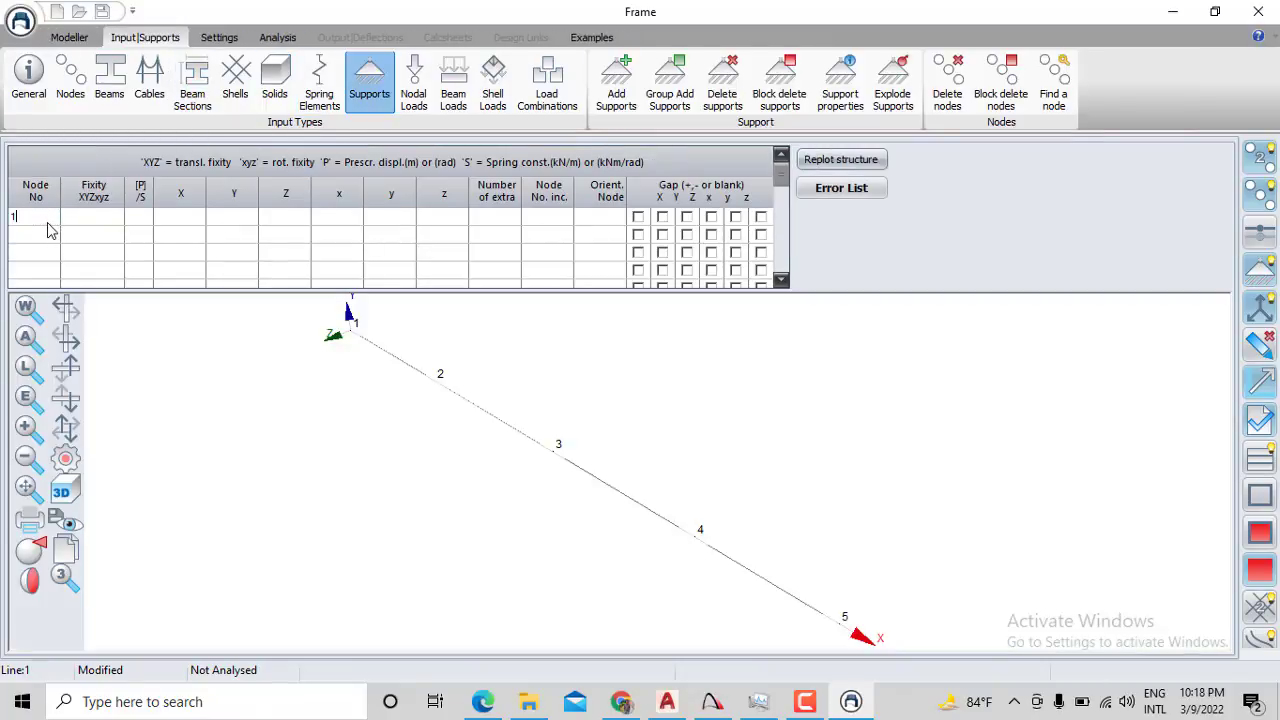
text(2)
key(Return)
key(Return)
text(5)
key(Return)
scroll(69, 251, up, 1)
click(105, 218)
click(115, 217)
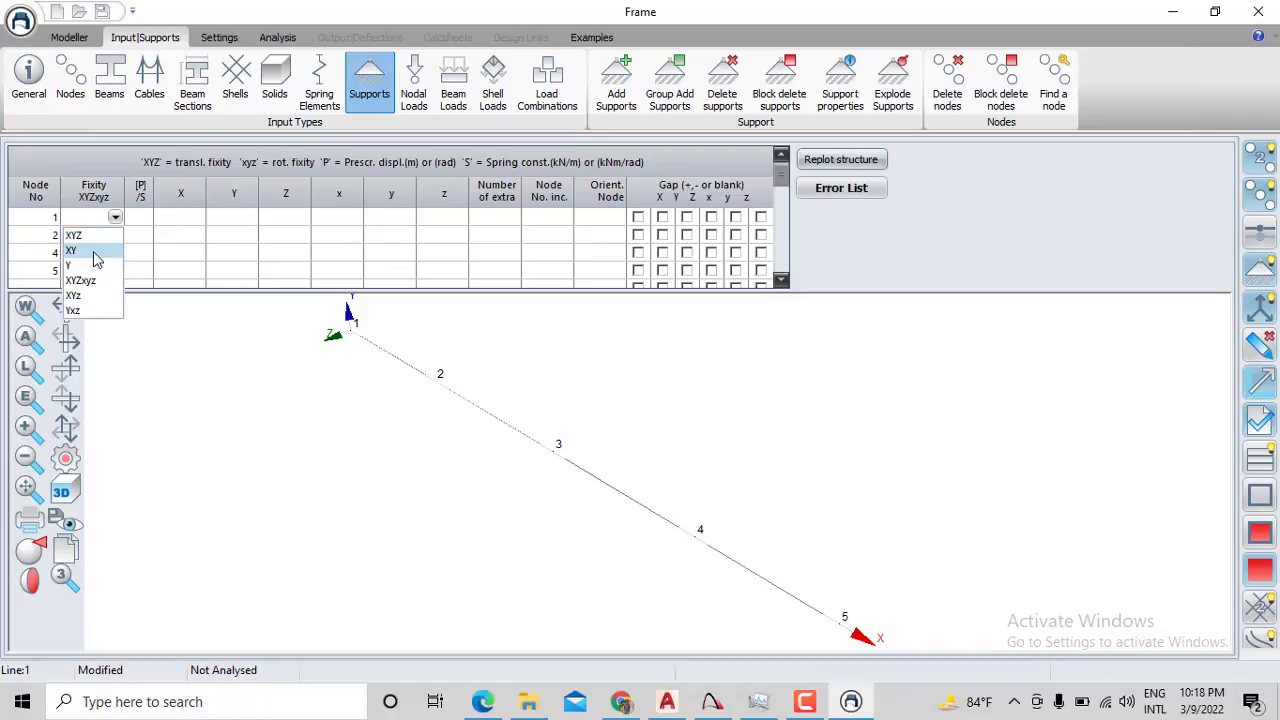
click(93, 251)
Add a DL nodal load of Py -206 kN at node 3
click(413, 90)
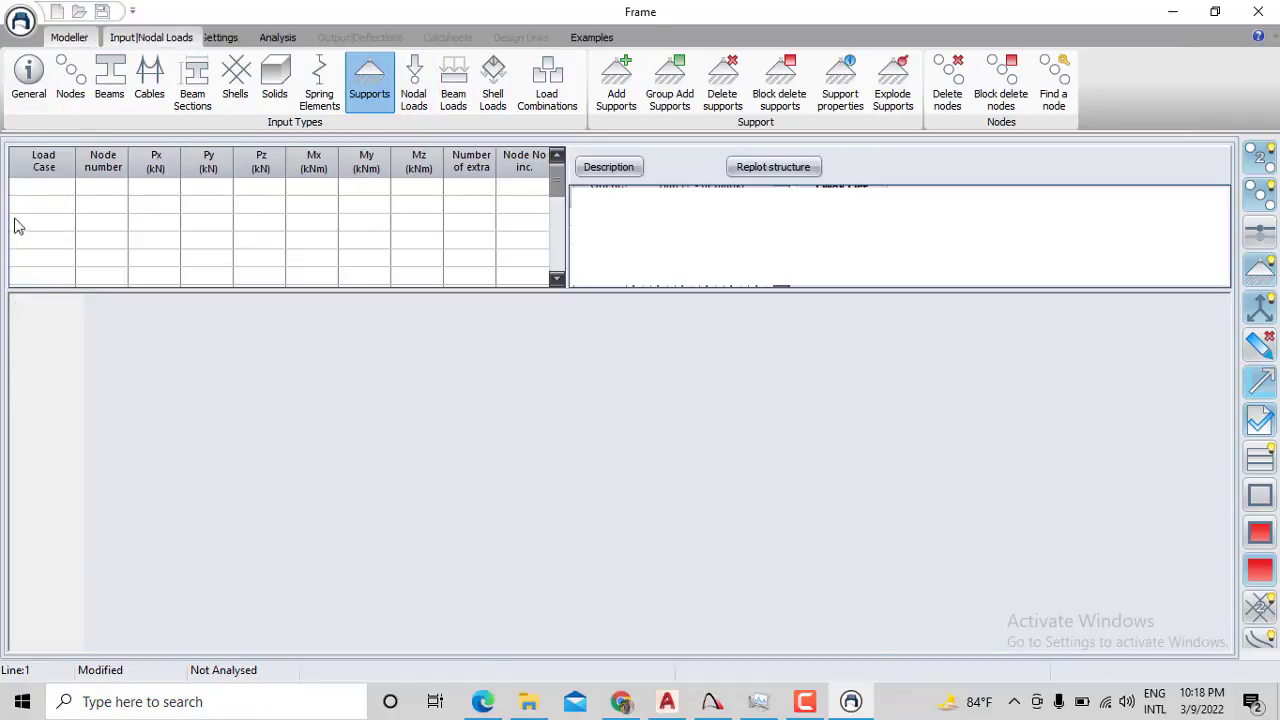
text(DL)
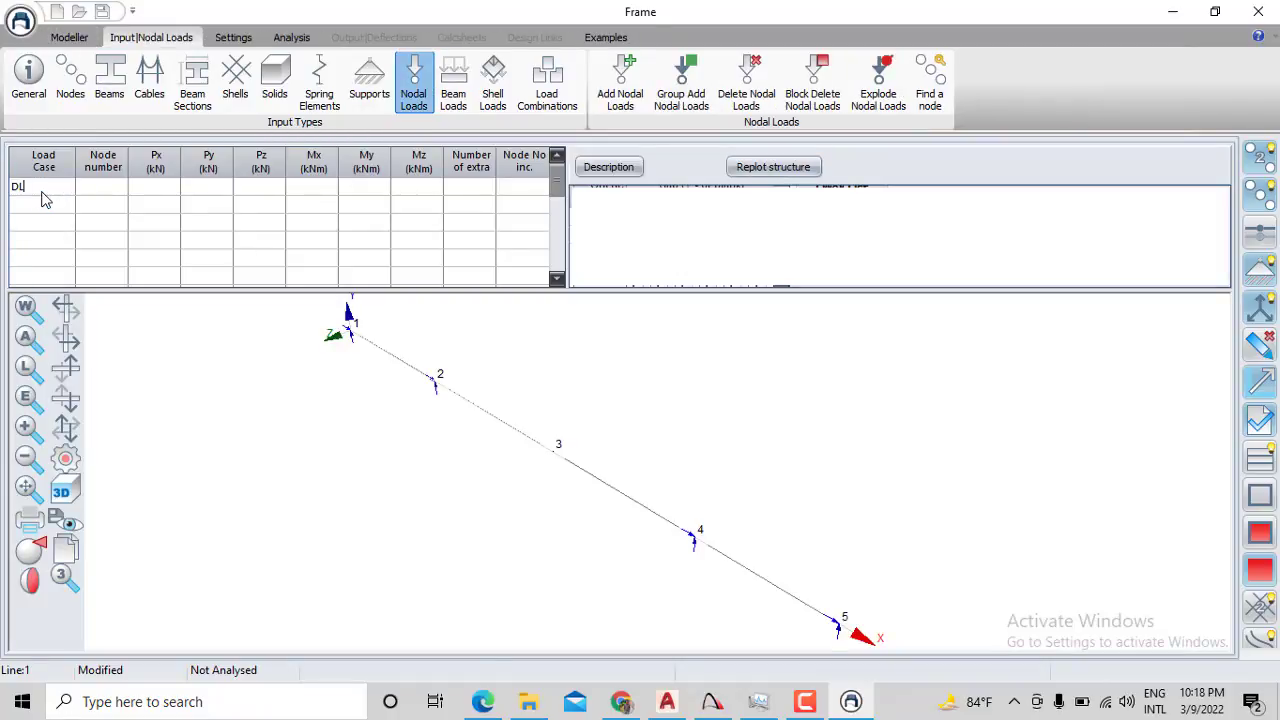
key(Tab)
text(3)
key(Tab)
key(Tab)
text(-206)
click(156, 190)
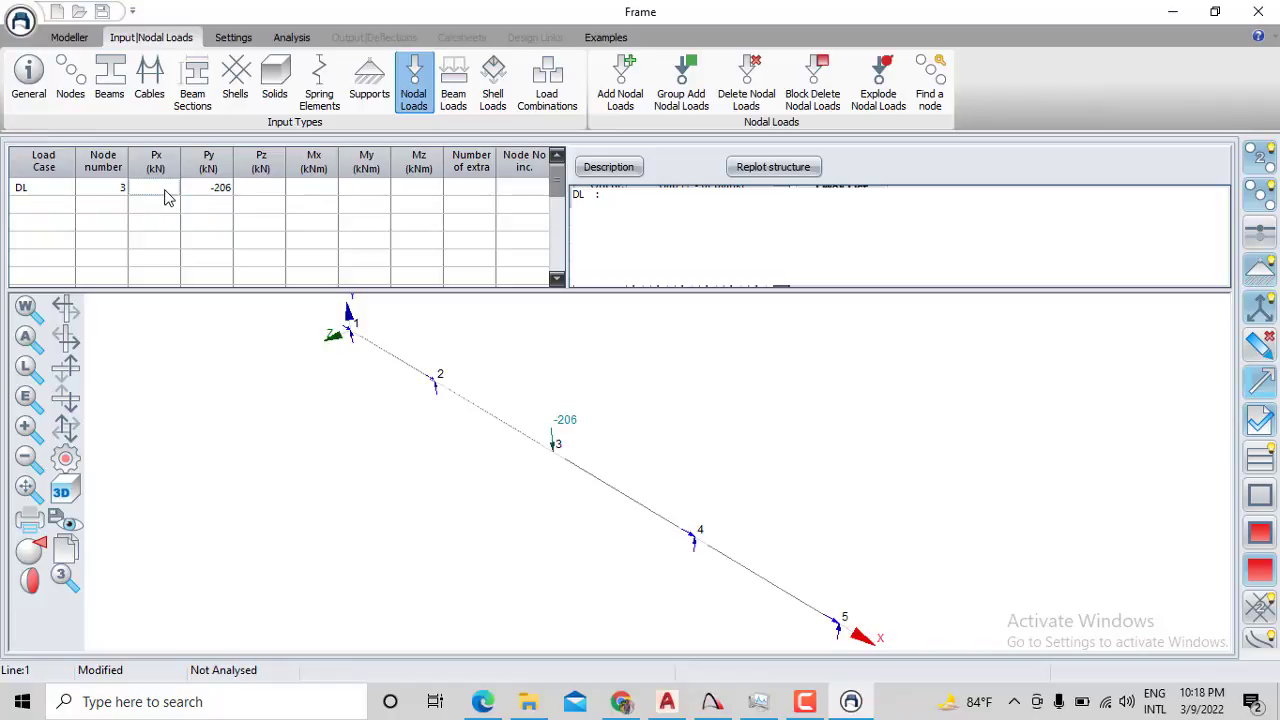
click(453, 85)
click(58, 203)
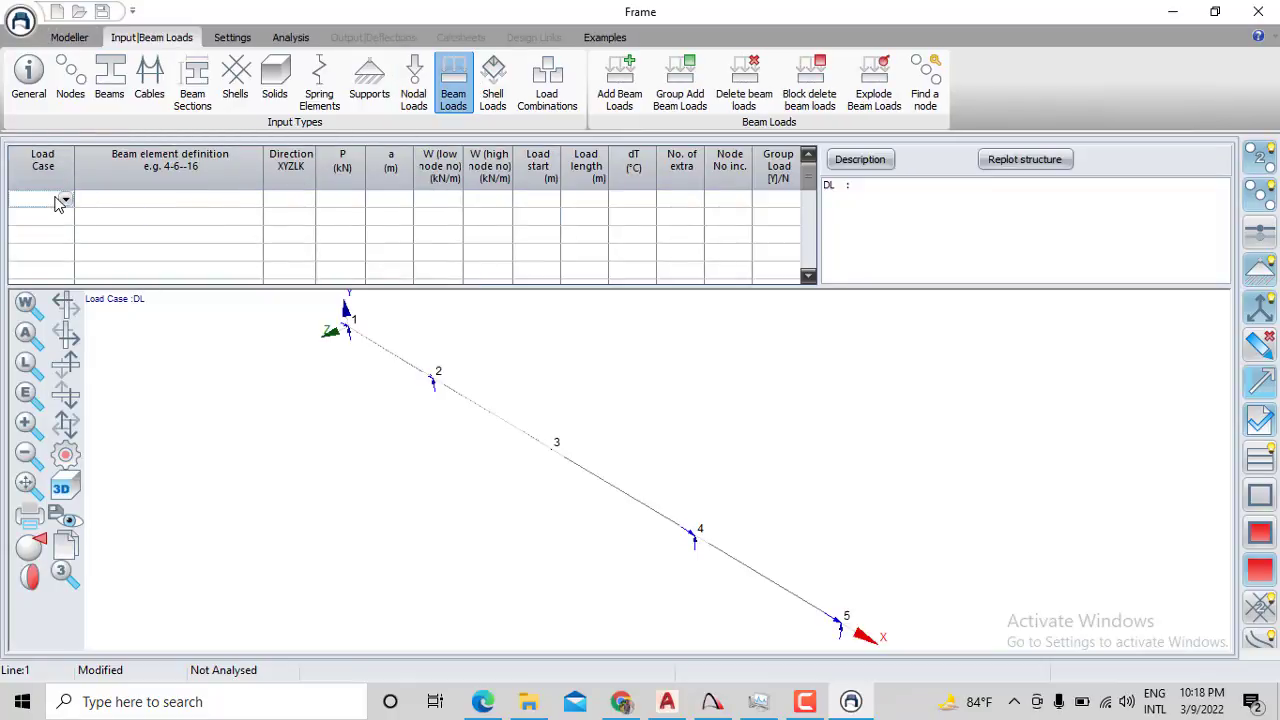
Enter DL beam loads on beams 1-2, 2-3-4 and 4-5
text(DL)
key(Tab)
text(1)
key(Return)
text(2-3-4)
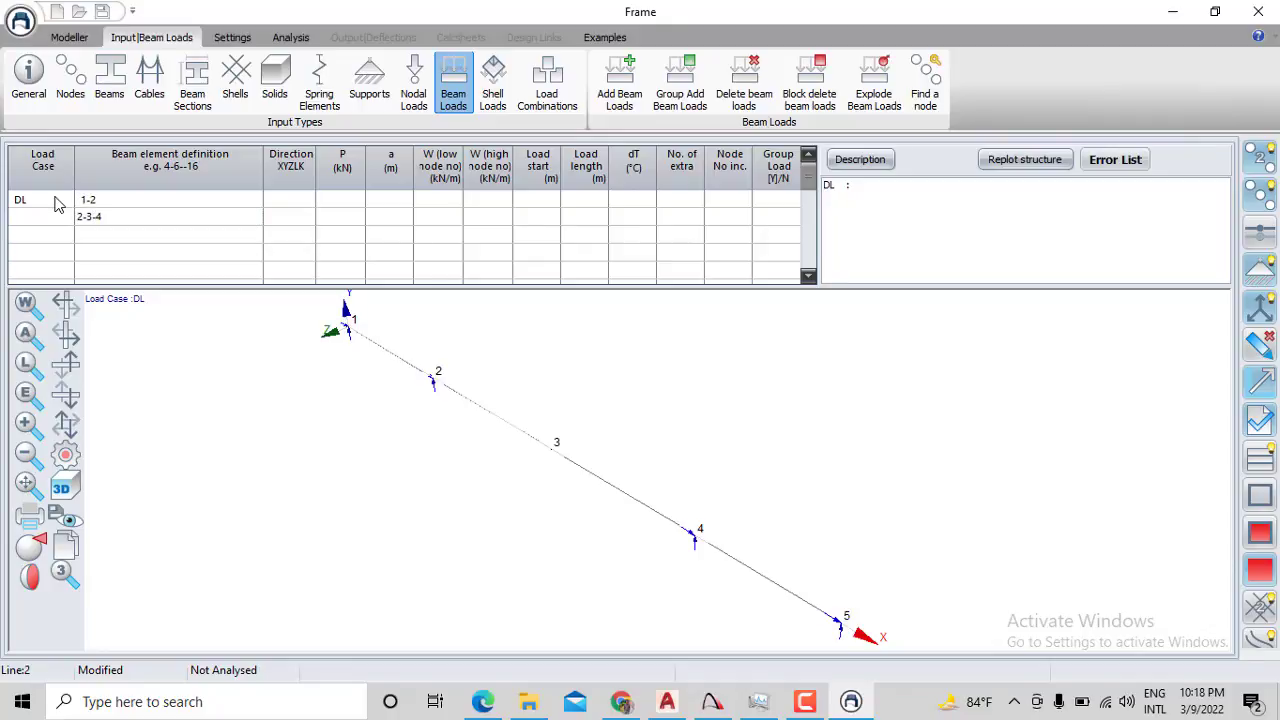
key(Return)
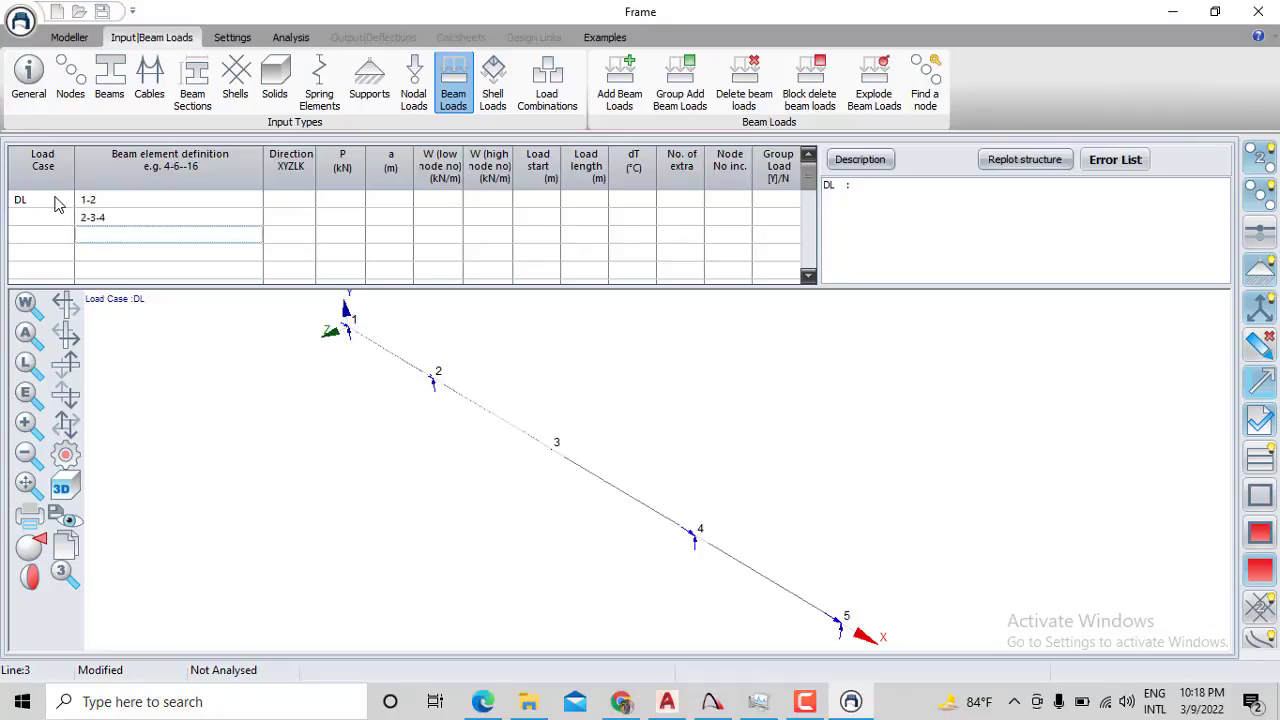
text(4-5)
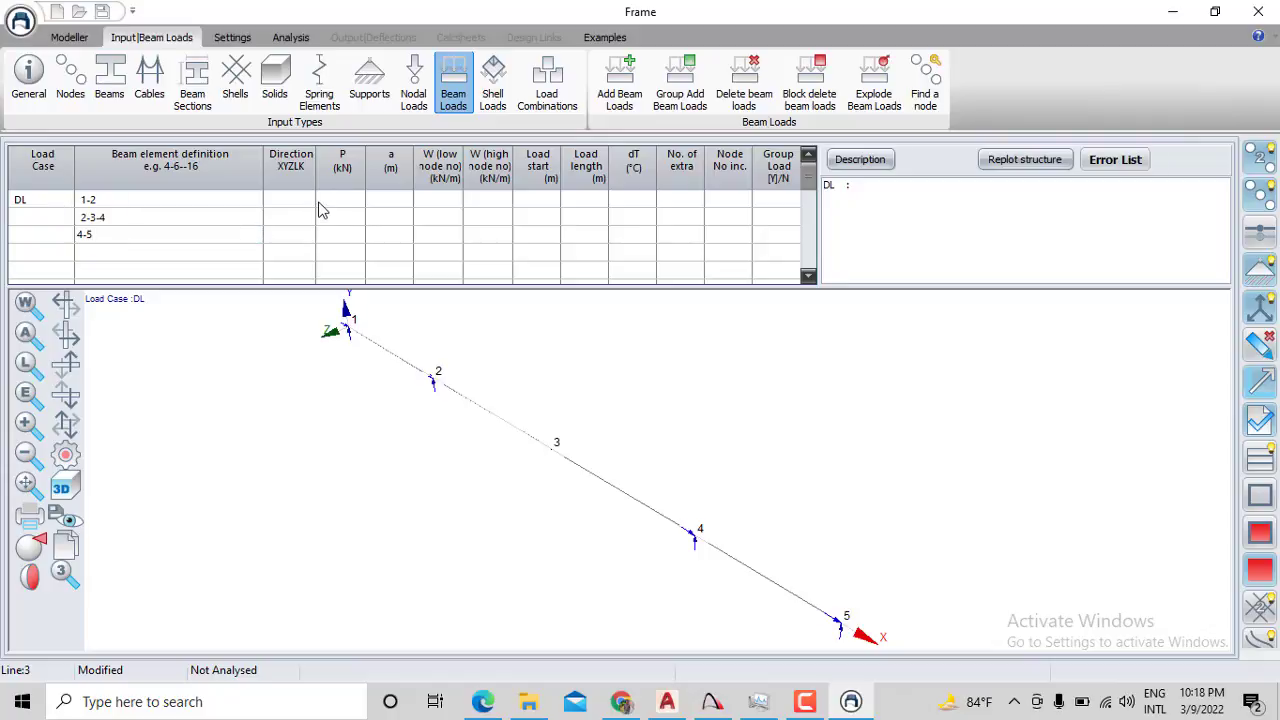
click(306, 201)
Make the beam loads act in Y at -26, -43 and -26 kN/m
click(307, 201)
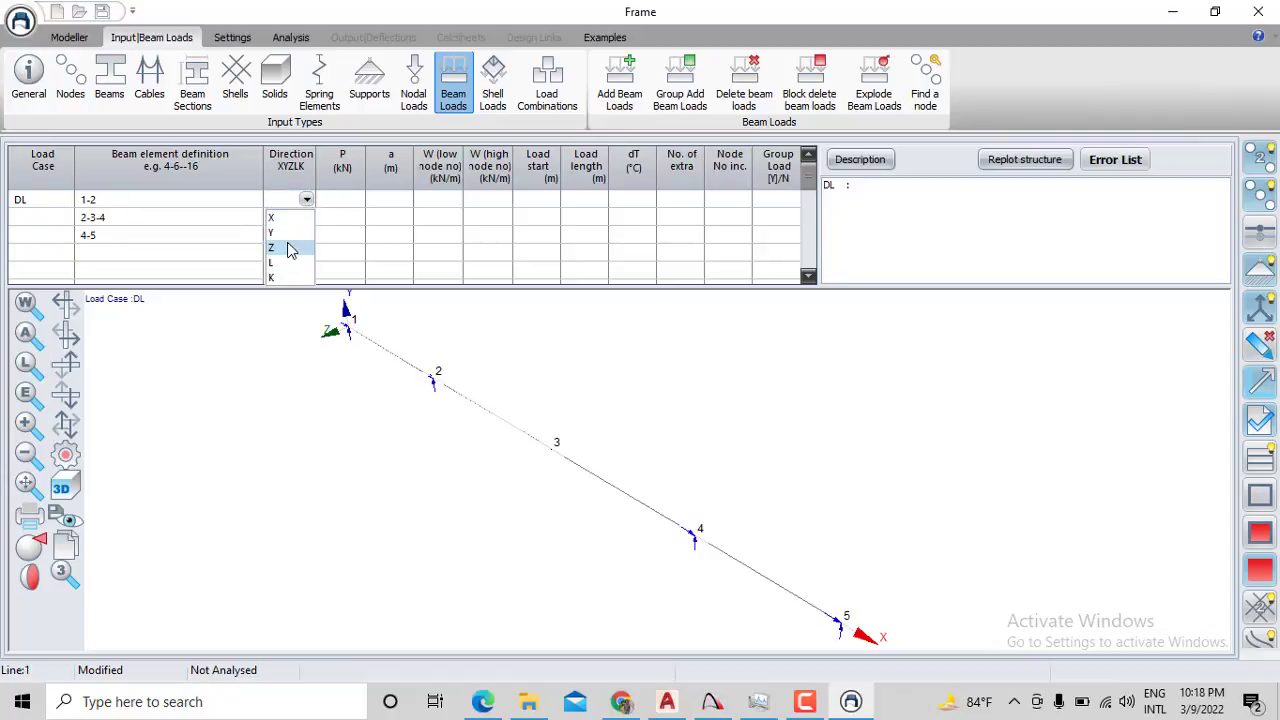
click(292, 229)
click(450, 204)
text(-26)
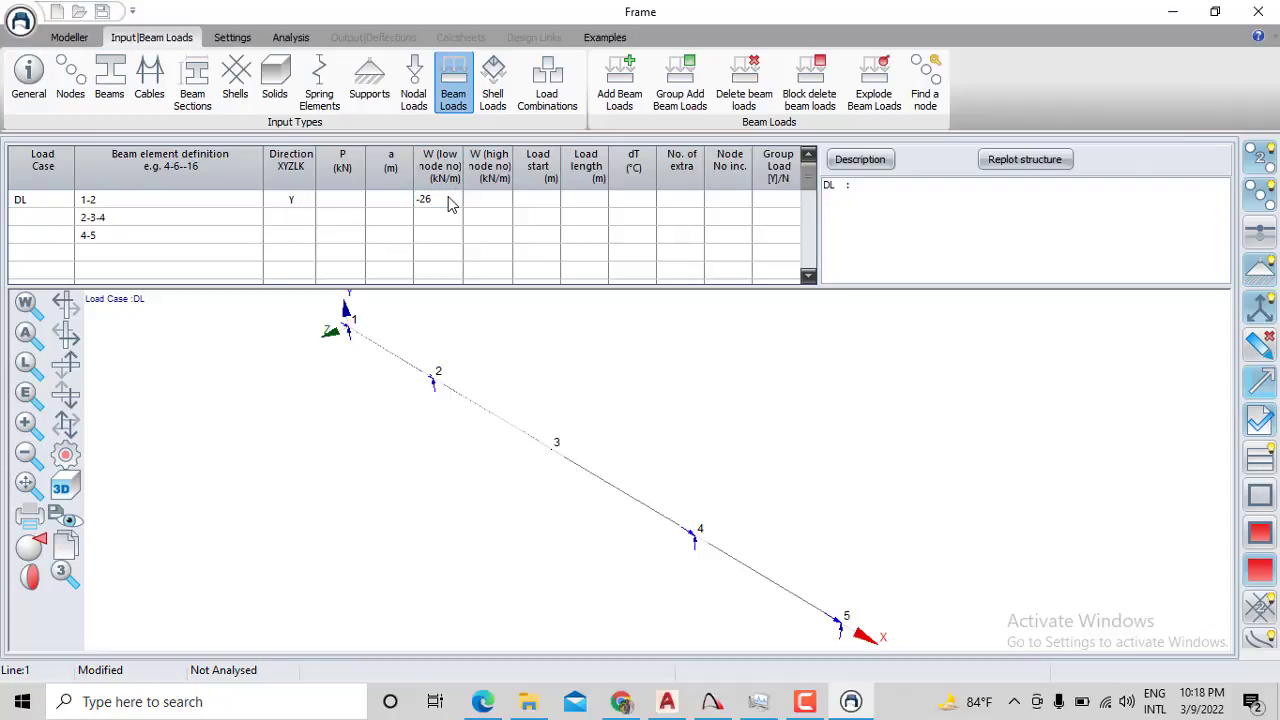
key(Return)
text(-43)
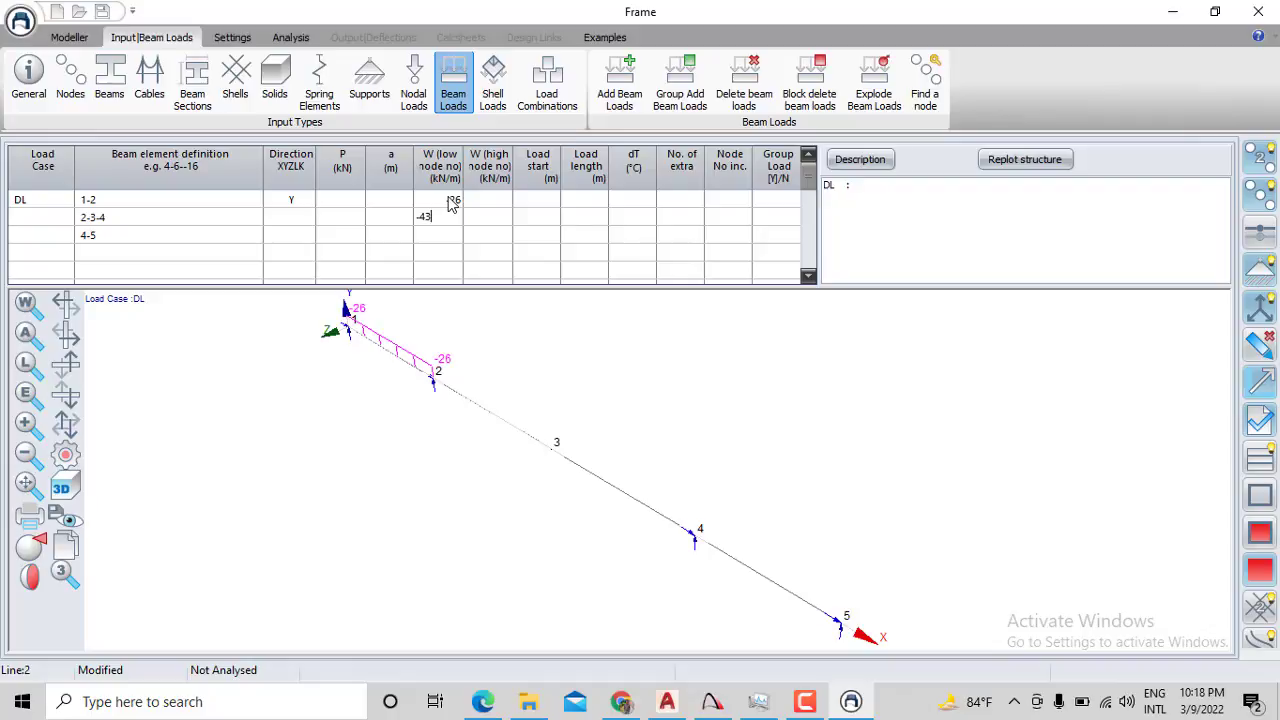
key(Return)
text(-2)
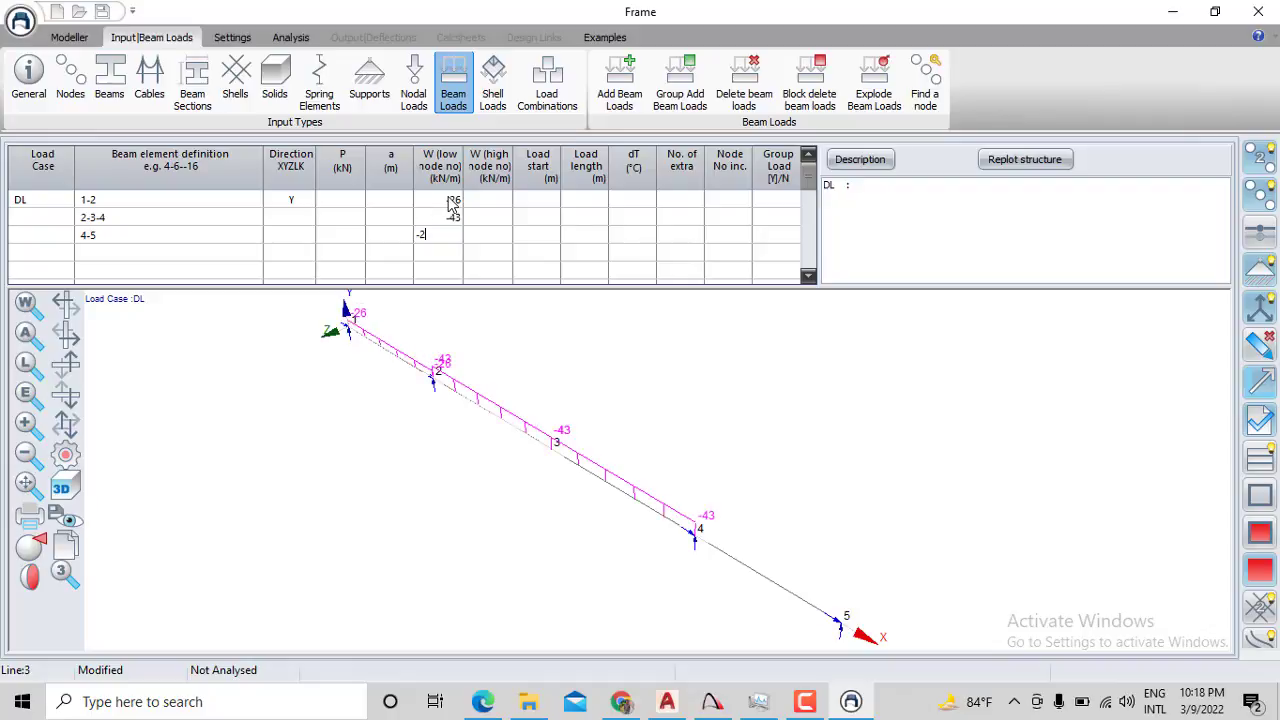
text(6)
click(495, 236)
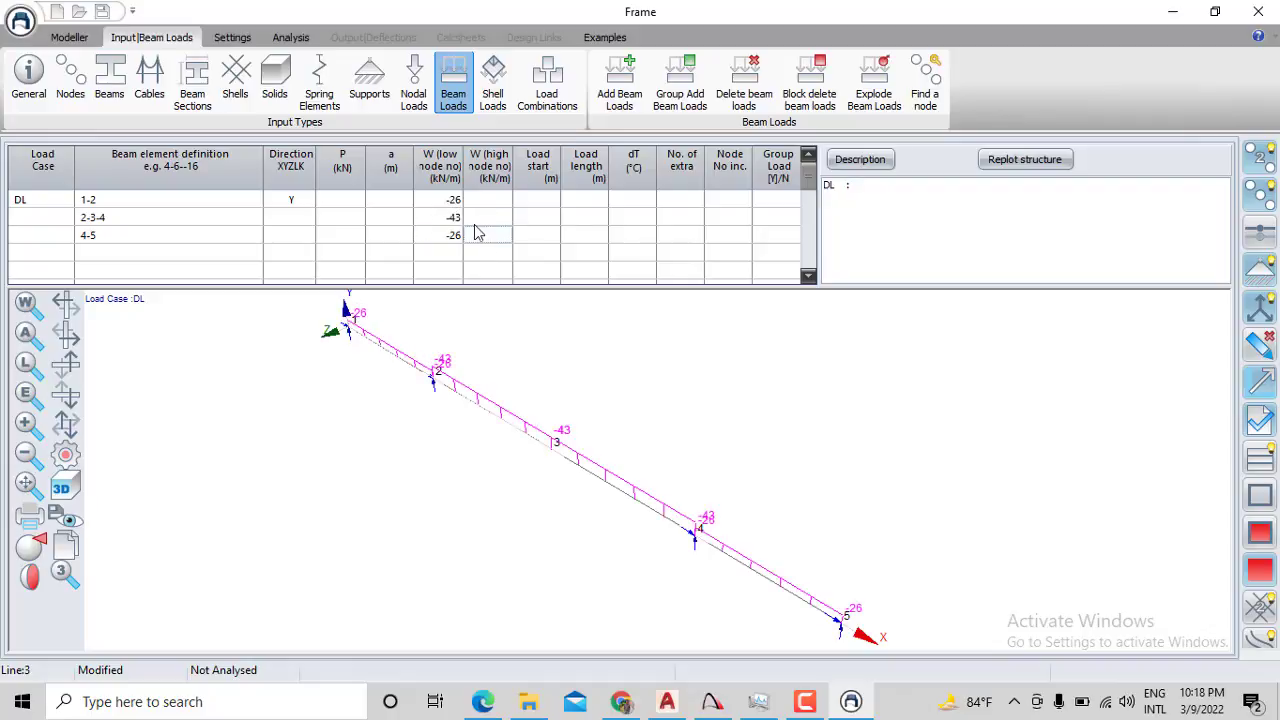
click(291, 38)
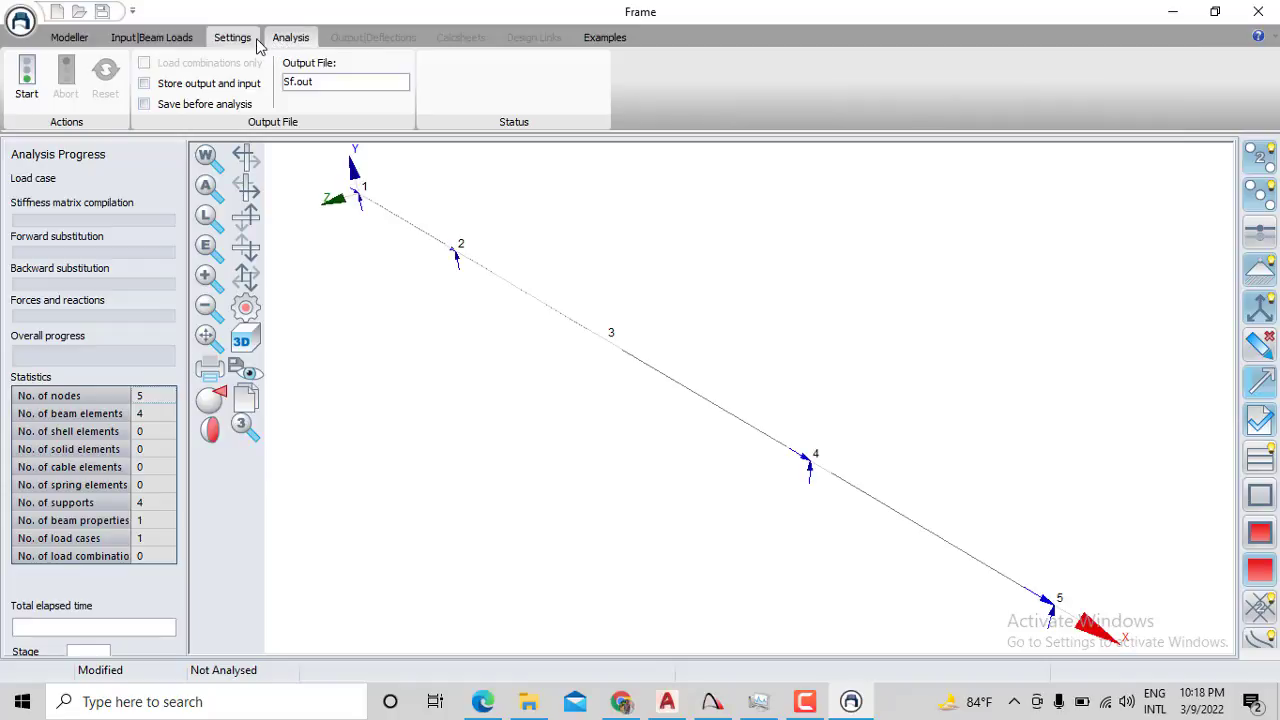
Set the analysis to a 2D XY plane frame, accepting the warning
click(228, 38)
click(57, 187)
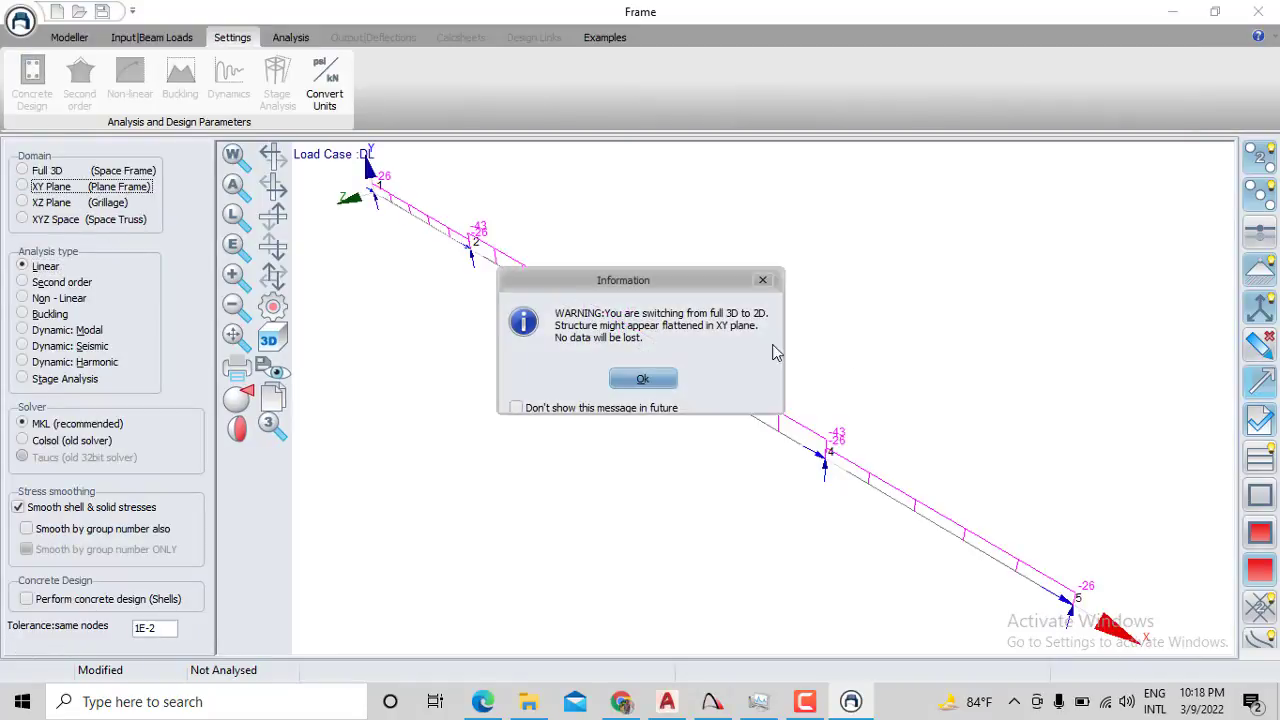
click(655, 386)
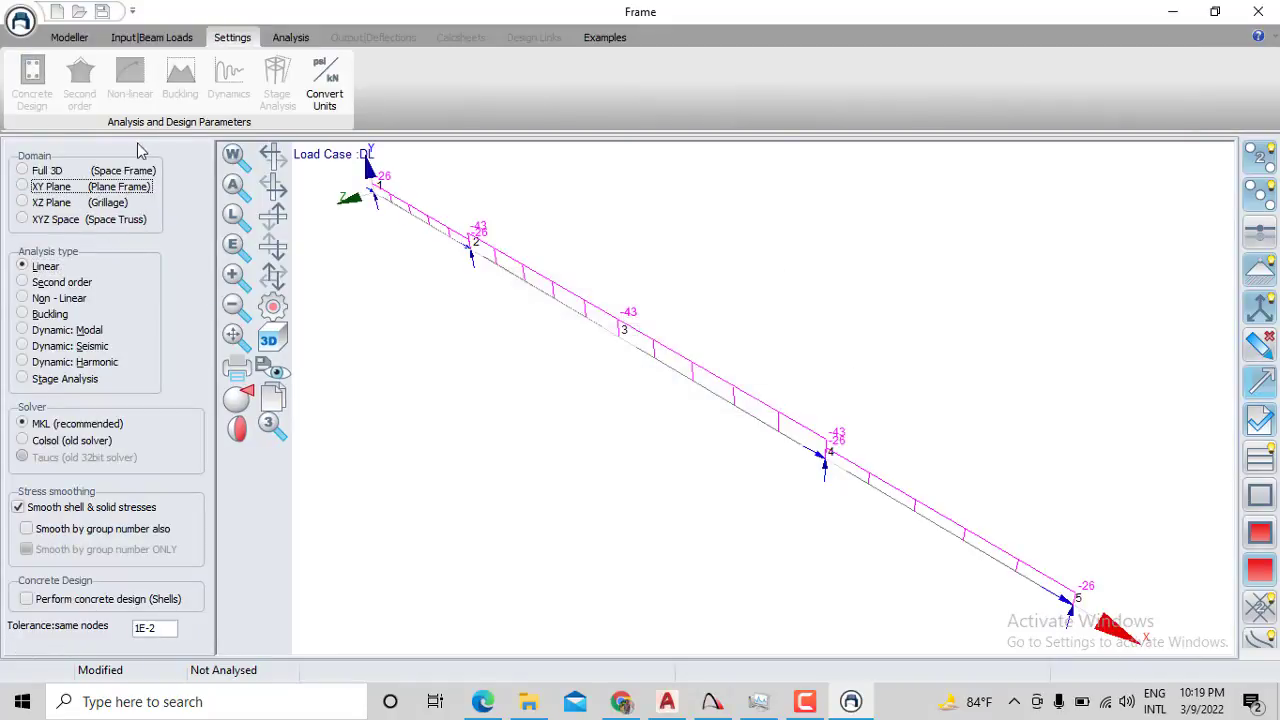
click(284, 40)
Exclude own weight and run the linear analysis, giving -59.05 mm deflection at node 3
click(27, 75)
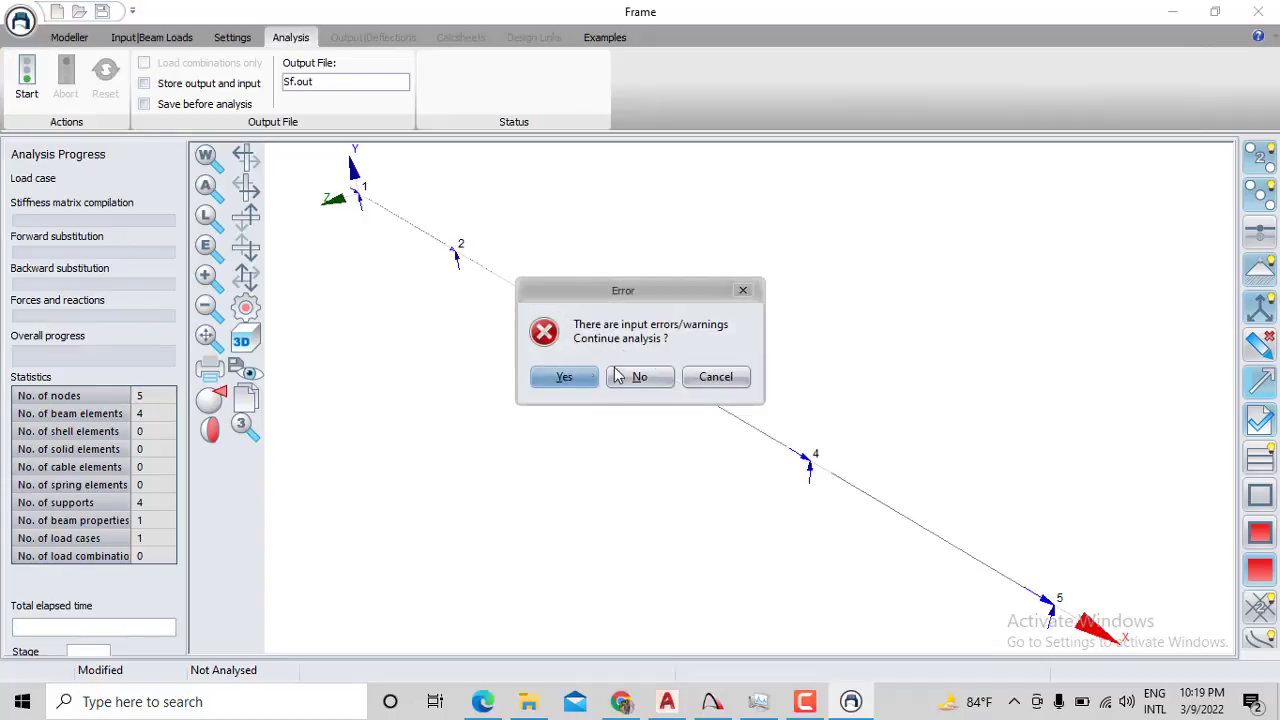
click(535, 378)
click(117, 437)
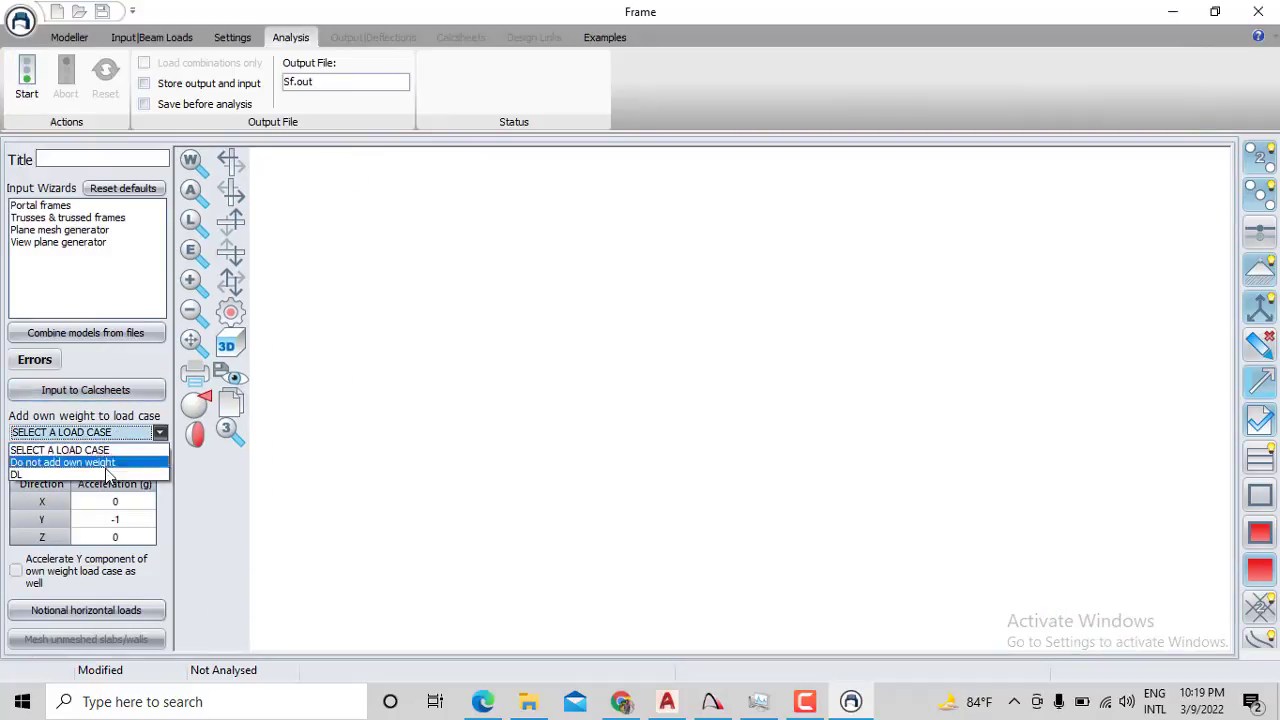
click(108, 462)
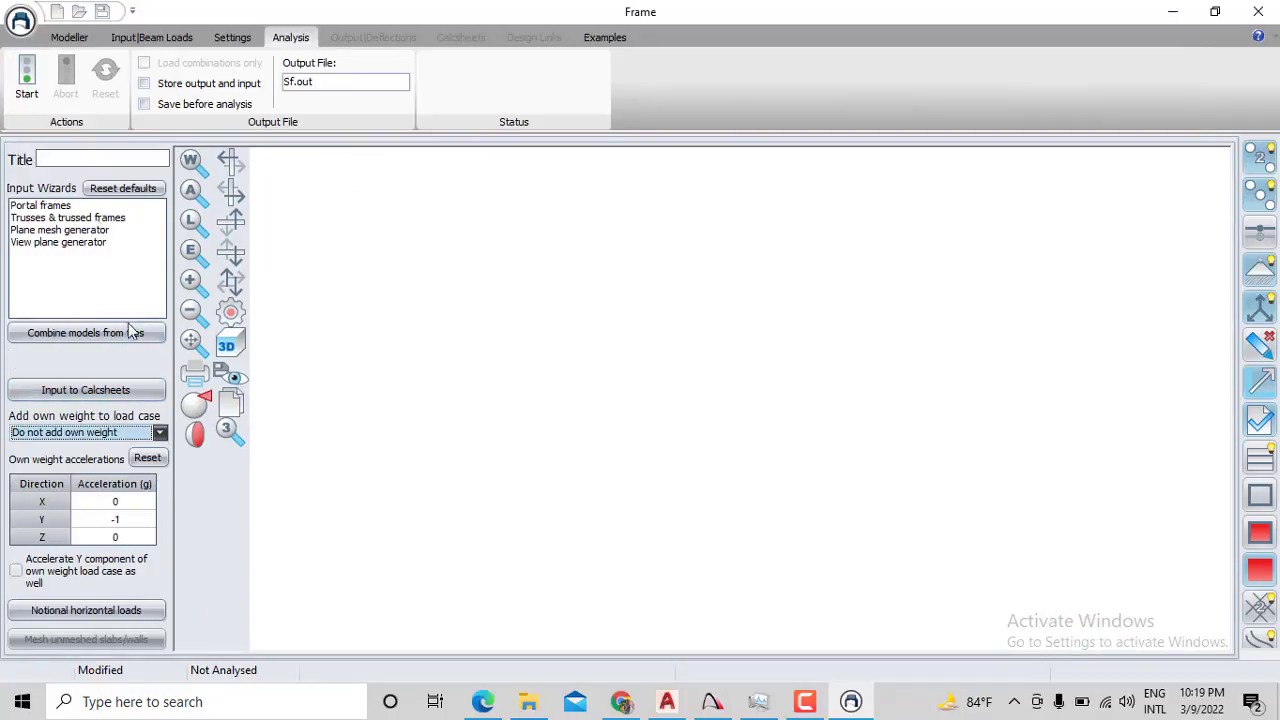
click(38, 86)
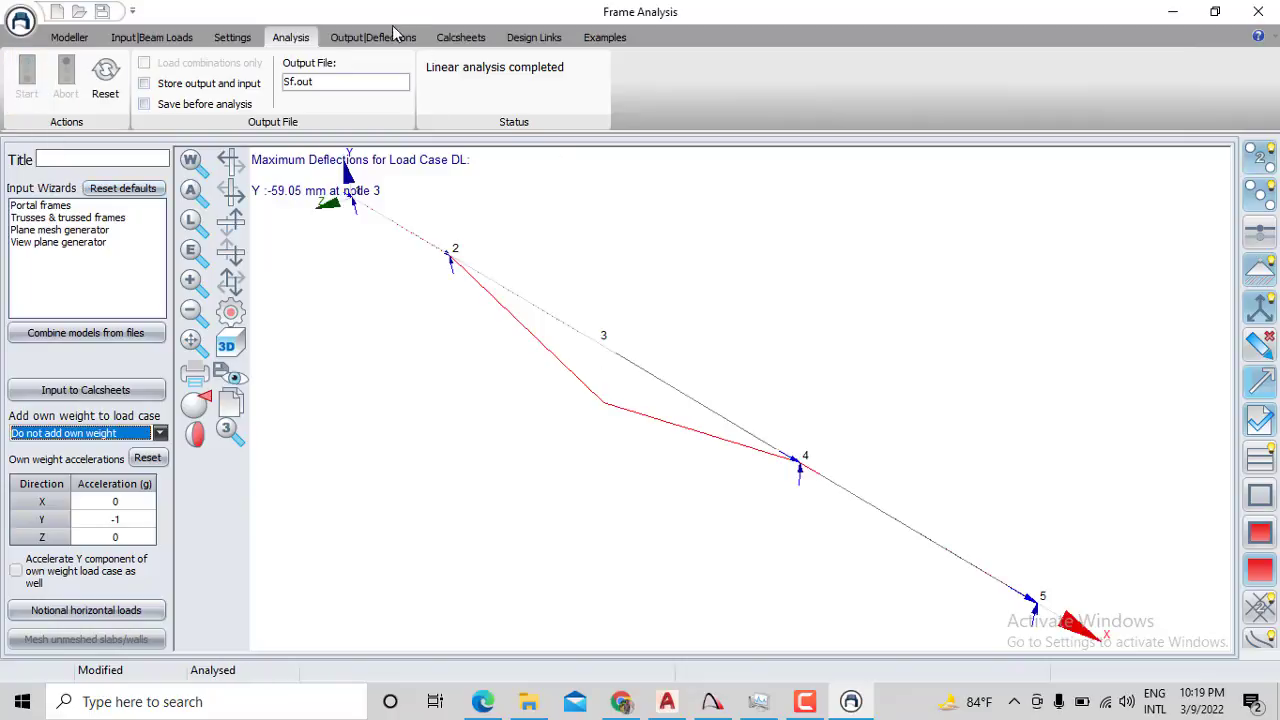
click(405, 37)
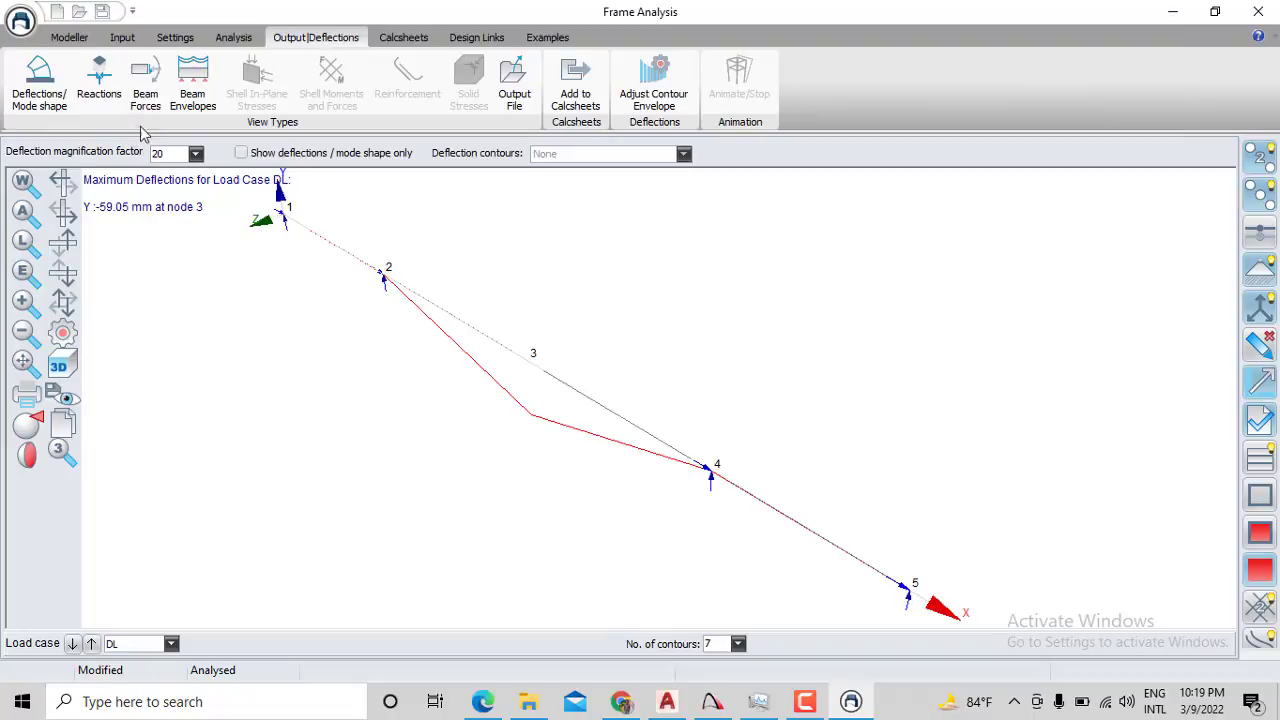
click(190, 97)
text(1-2--5)
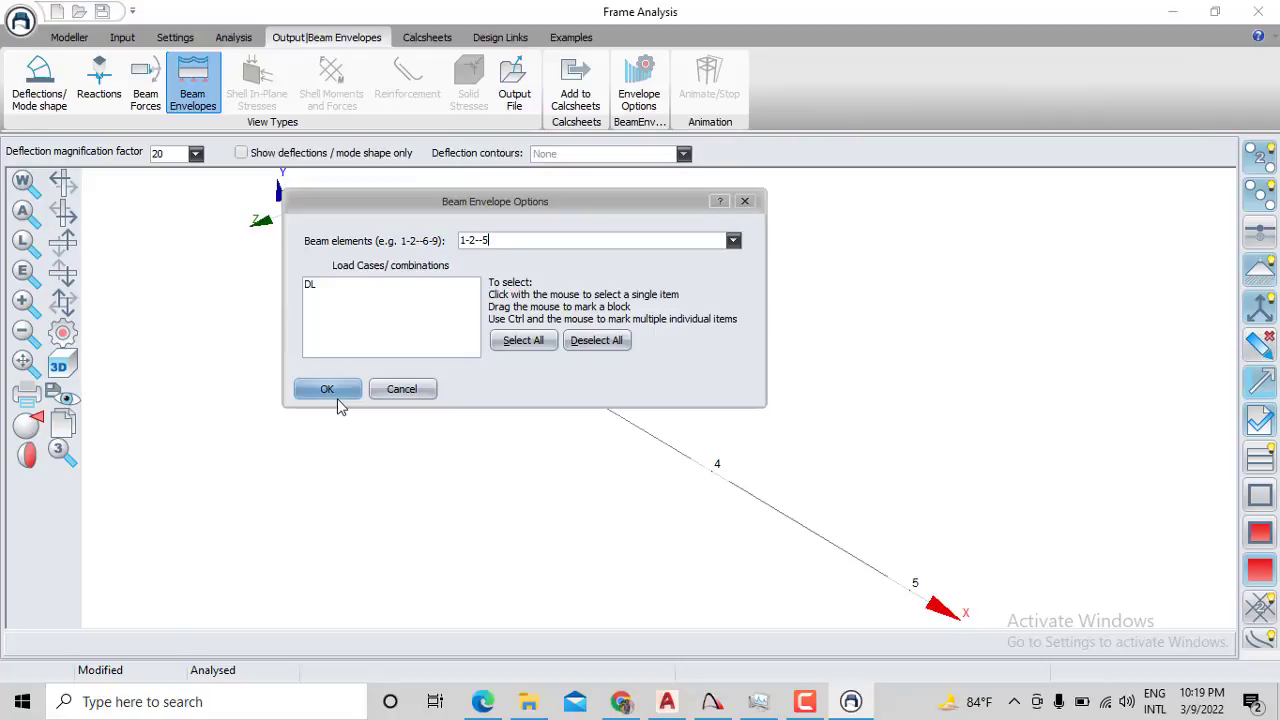
click(330, 392)
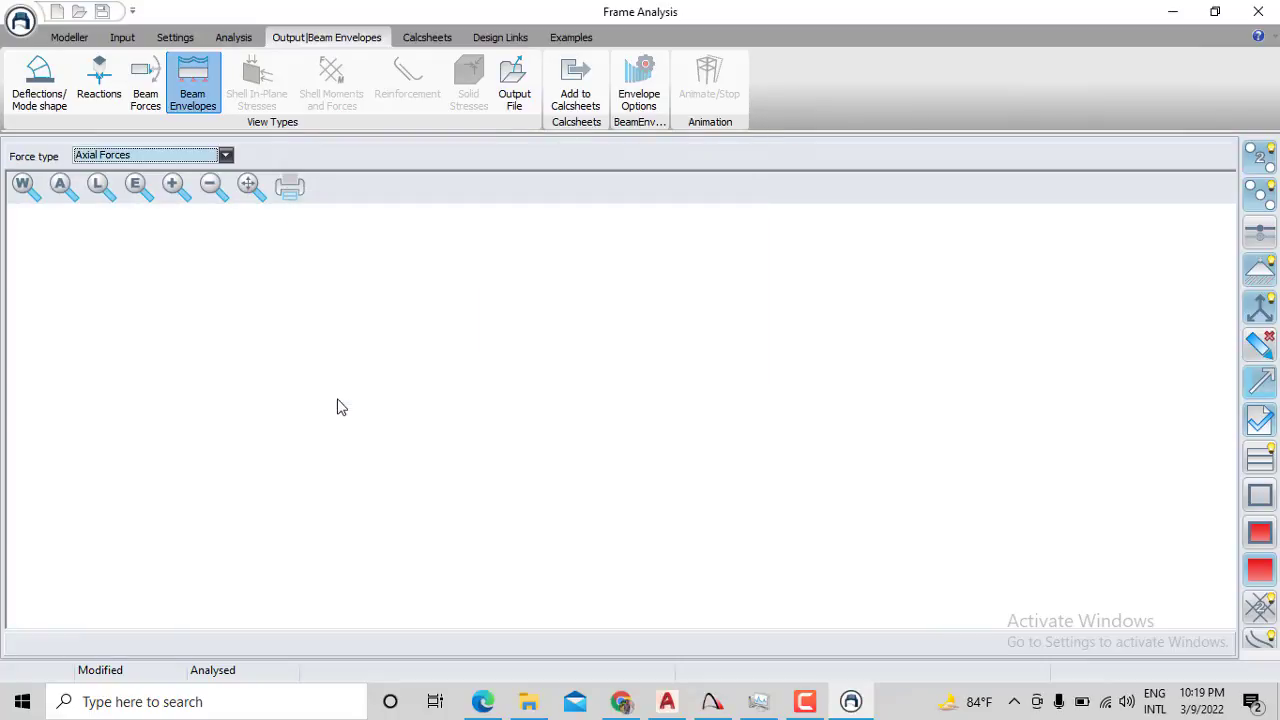
click(175, 155)
click(160, 180)
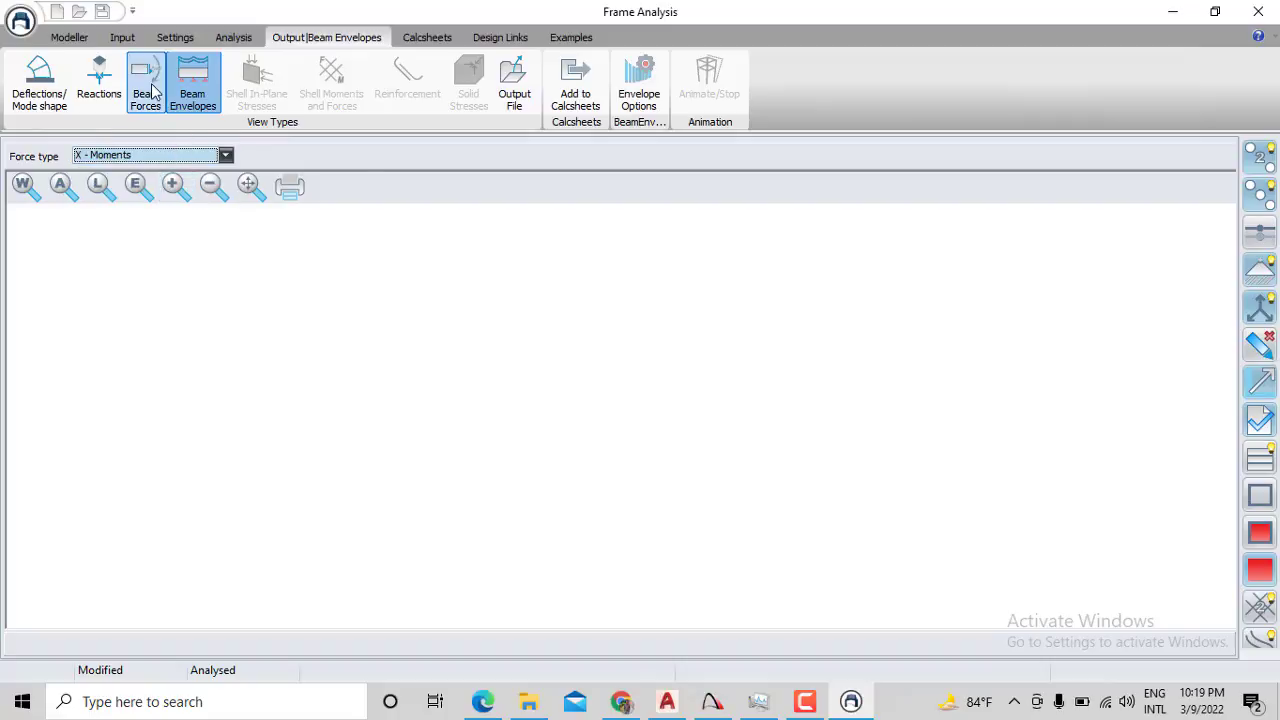
click(147, 88)
click(148, 156)
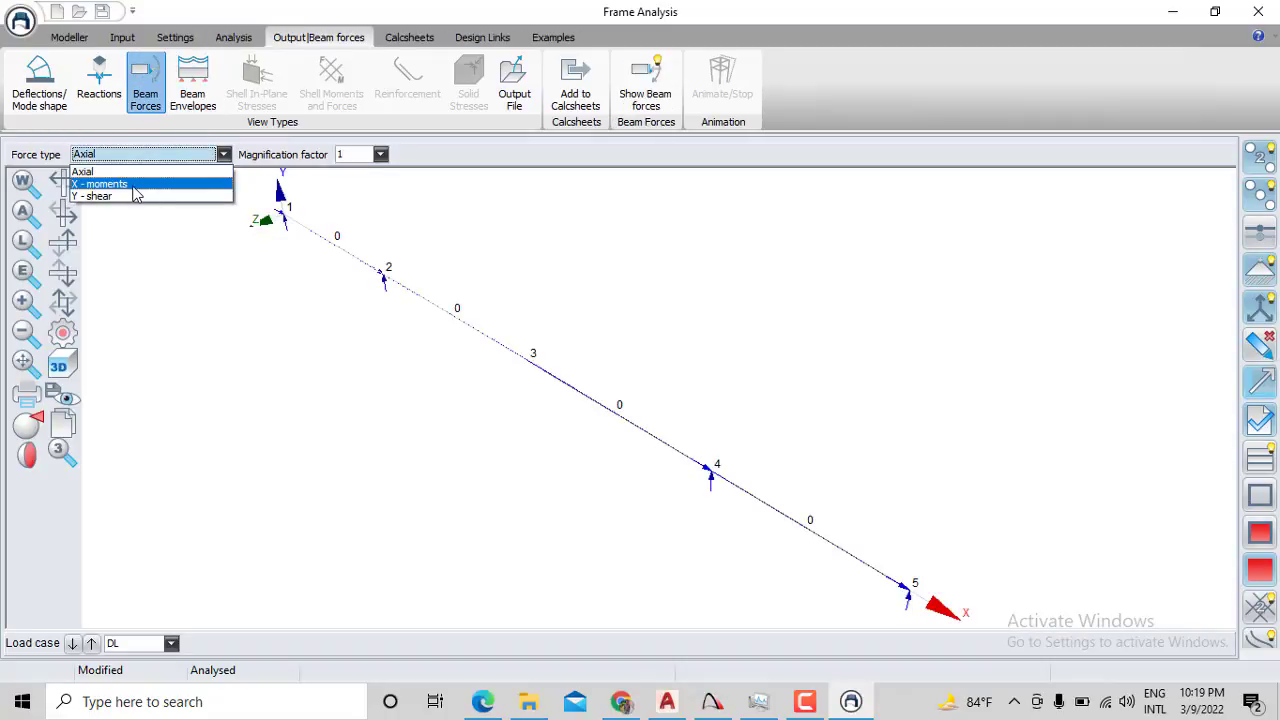
click(112, 185)
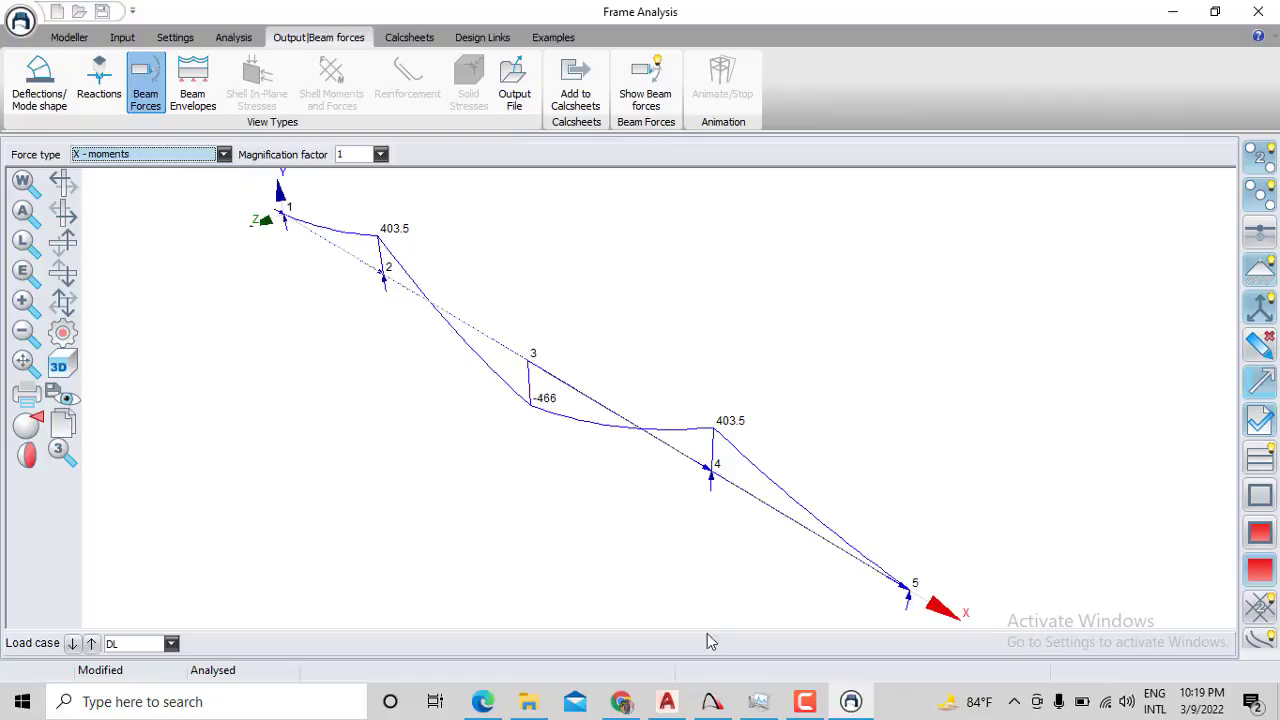
Underline the 403.5 (TR) value on page 2 of the beam design PDF in blue ink
click(483, 702)
scroll(488, 528, down, 10)
scroll(488, 528, down, 10)
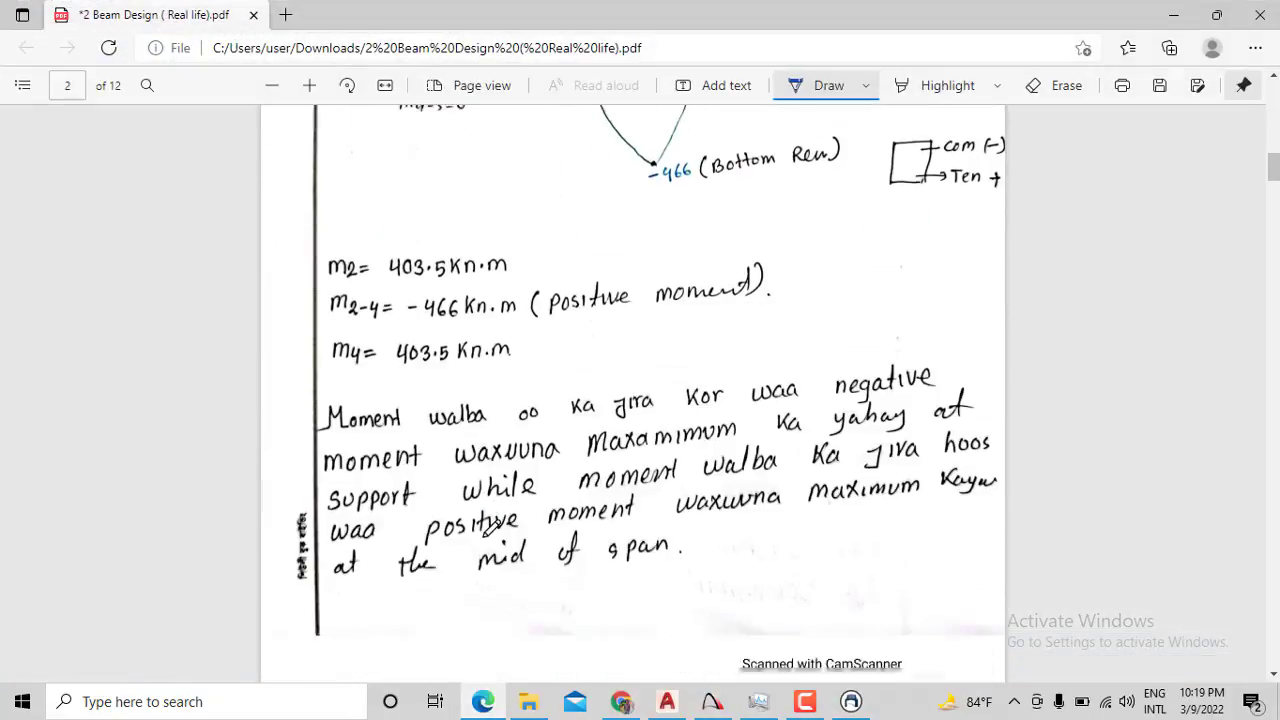
scroll(492, 527, down, 5)
scroll(492, 527, down, 3)
scroll(492, 527, up, 4)
scroll(497, 525, up, 6)
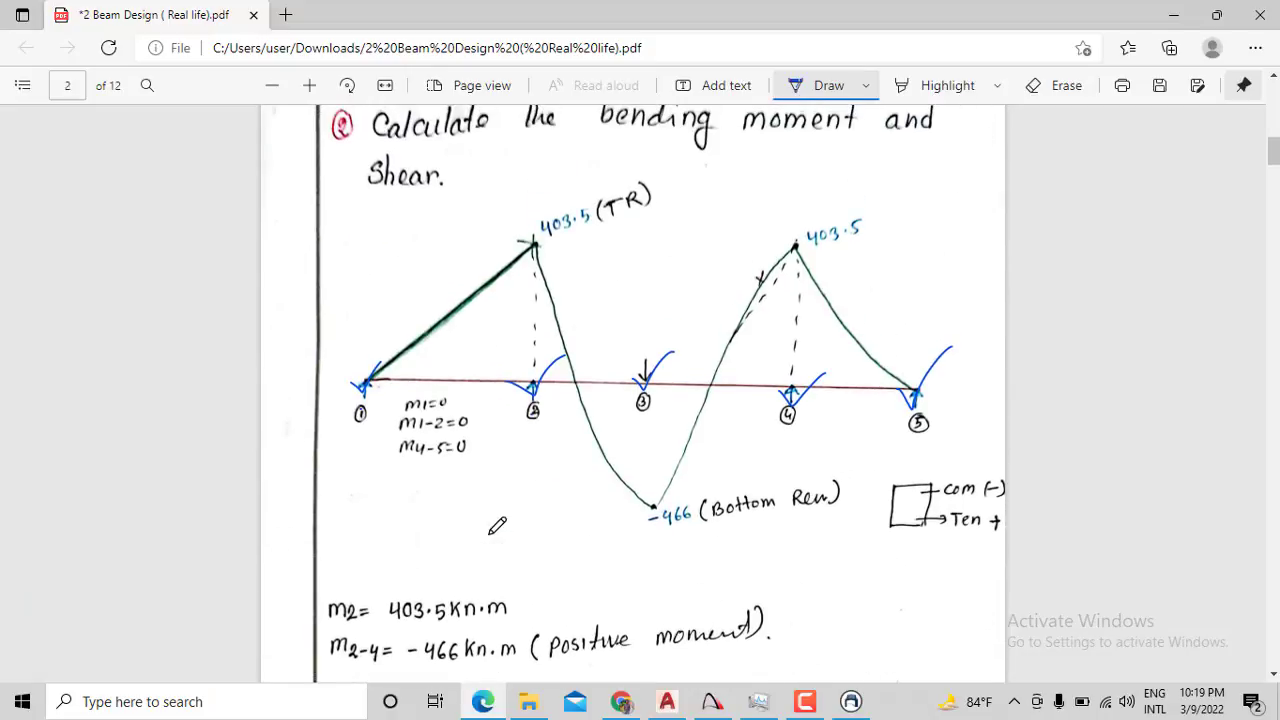
drag(554, 244, 591, 232)
click(851, 701)
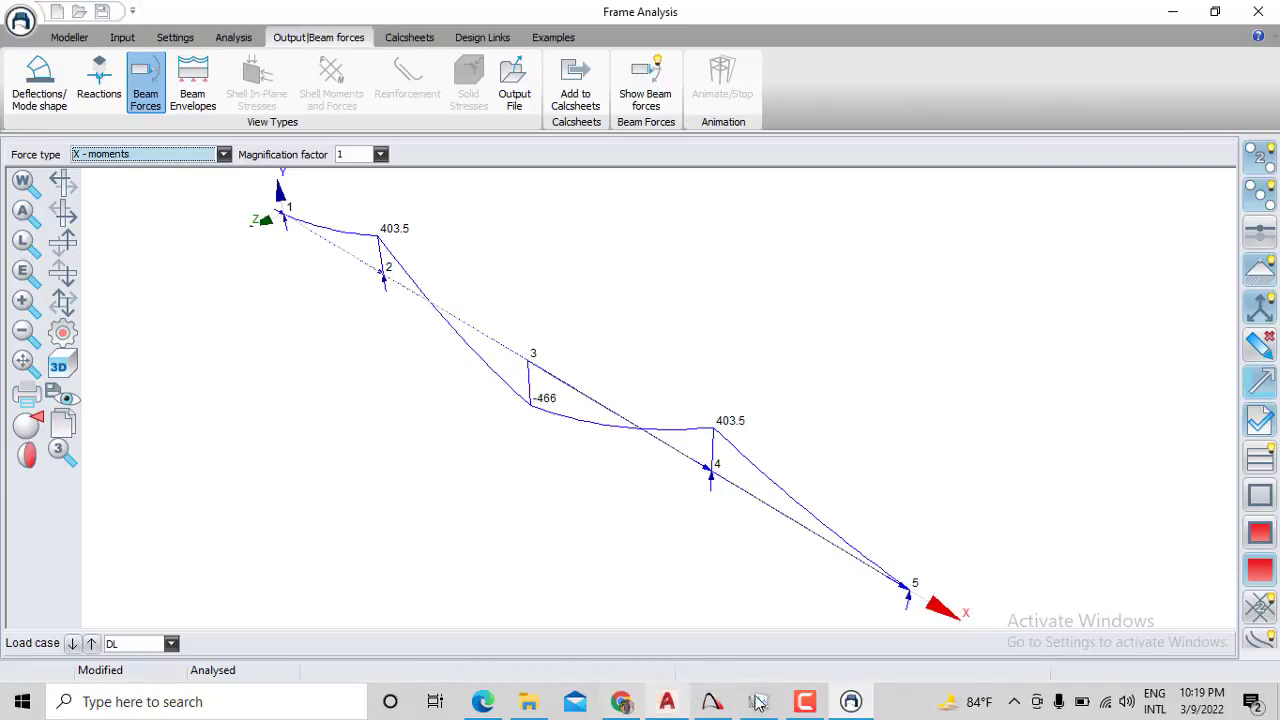
Switch the beam force diagram to Y-shear, showing 292.2, -157.1, 157.1 and -292.2
mouse_move(802, 704)
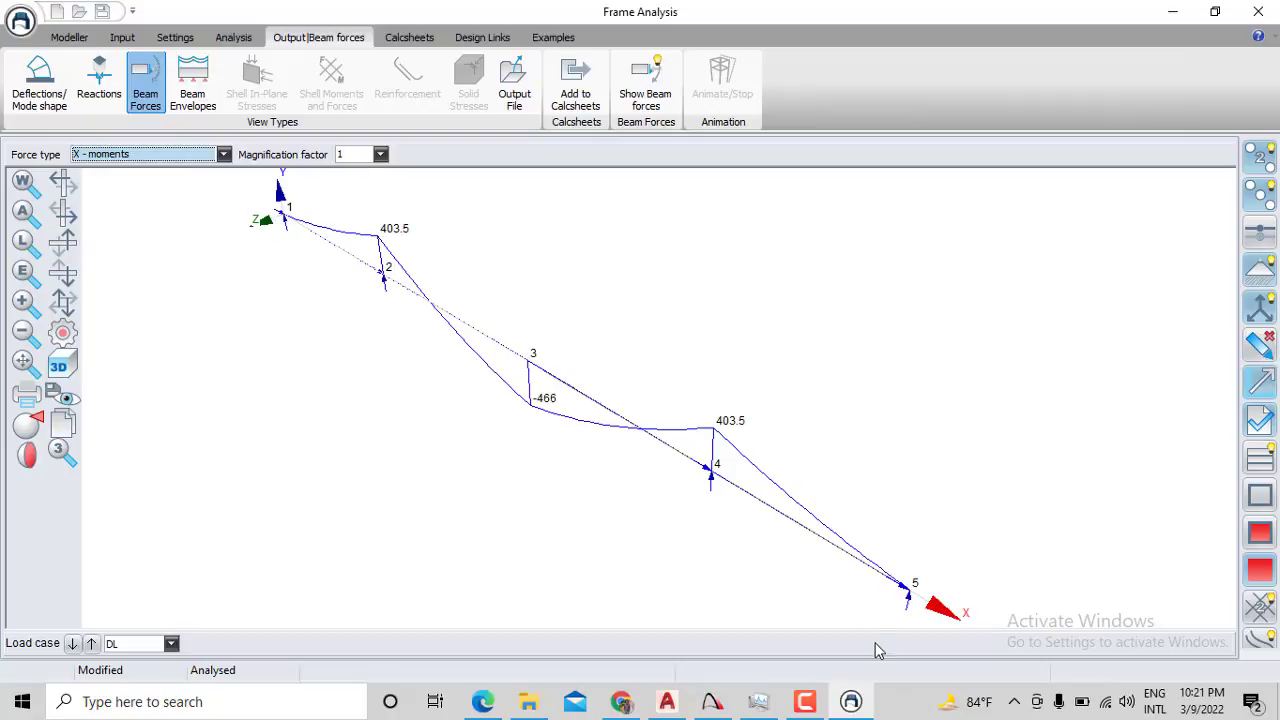
scroll(448, 450, down, 1)
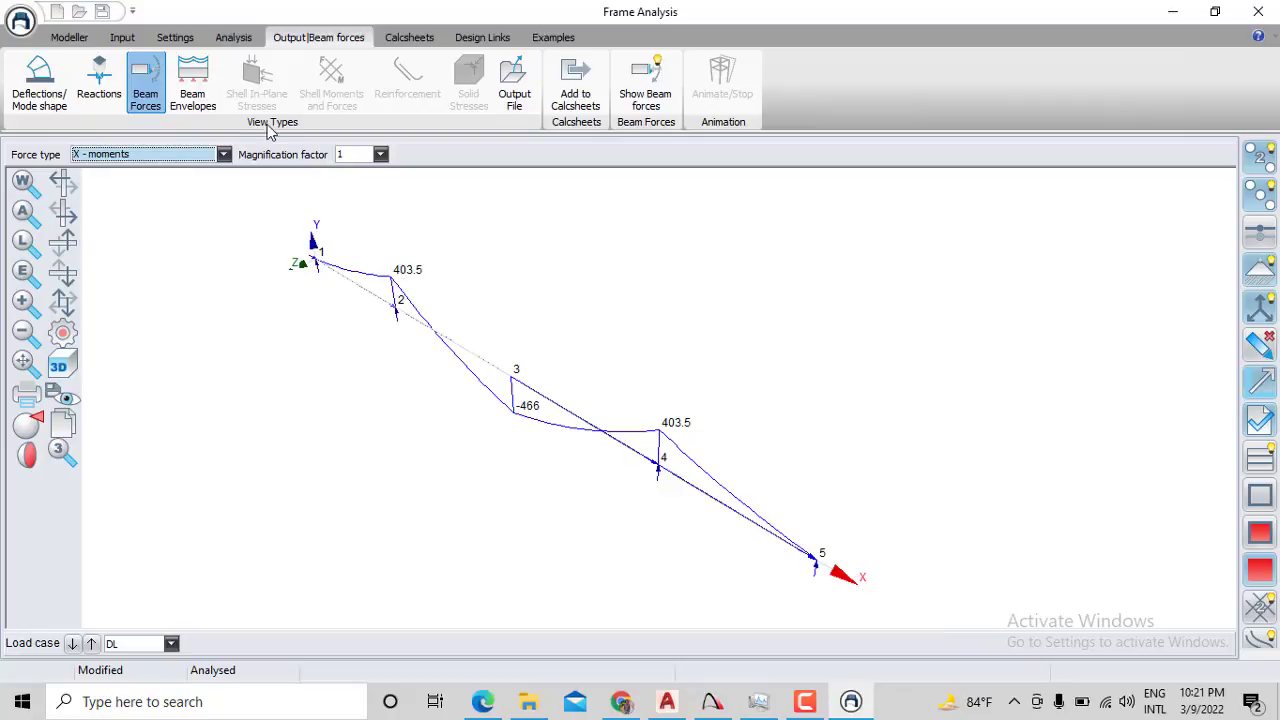
click(205, 86)
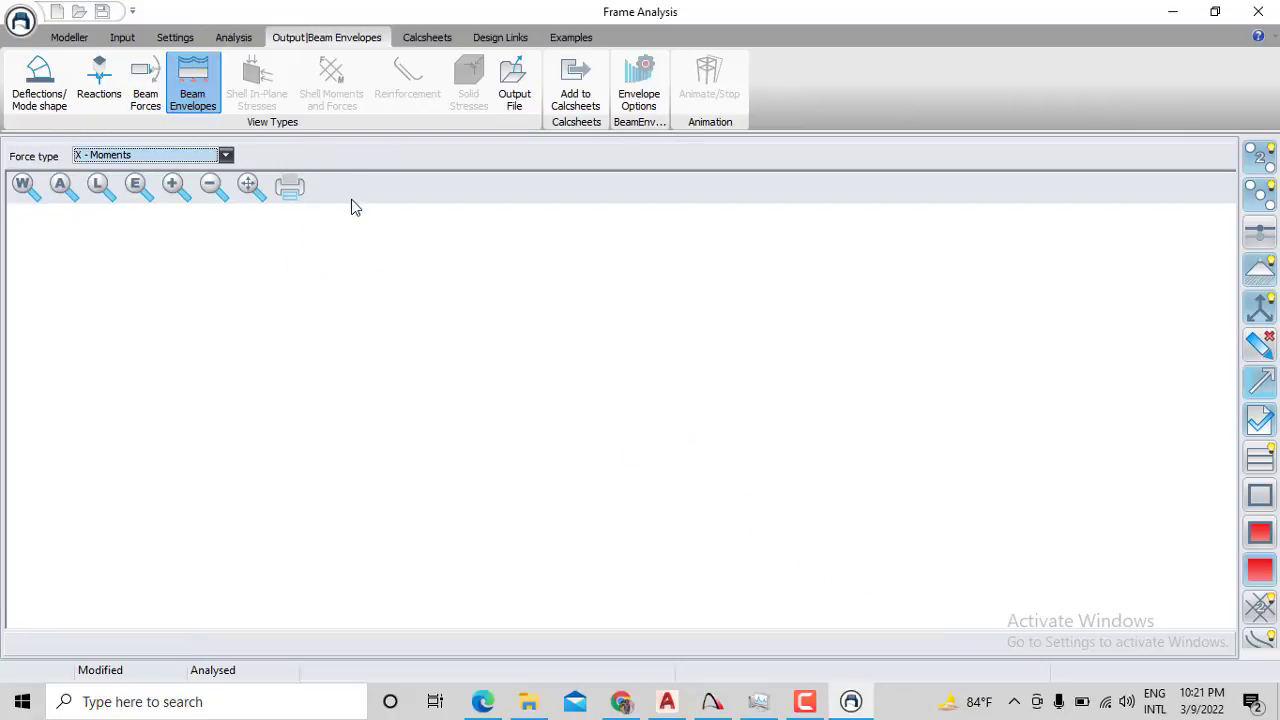
click(184, 157)
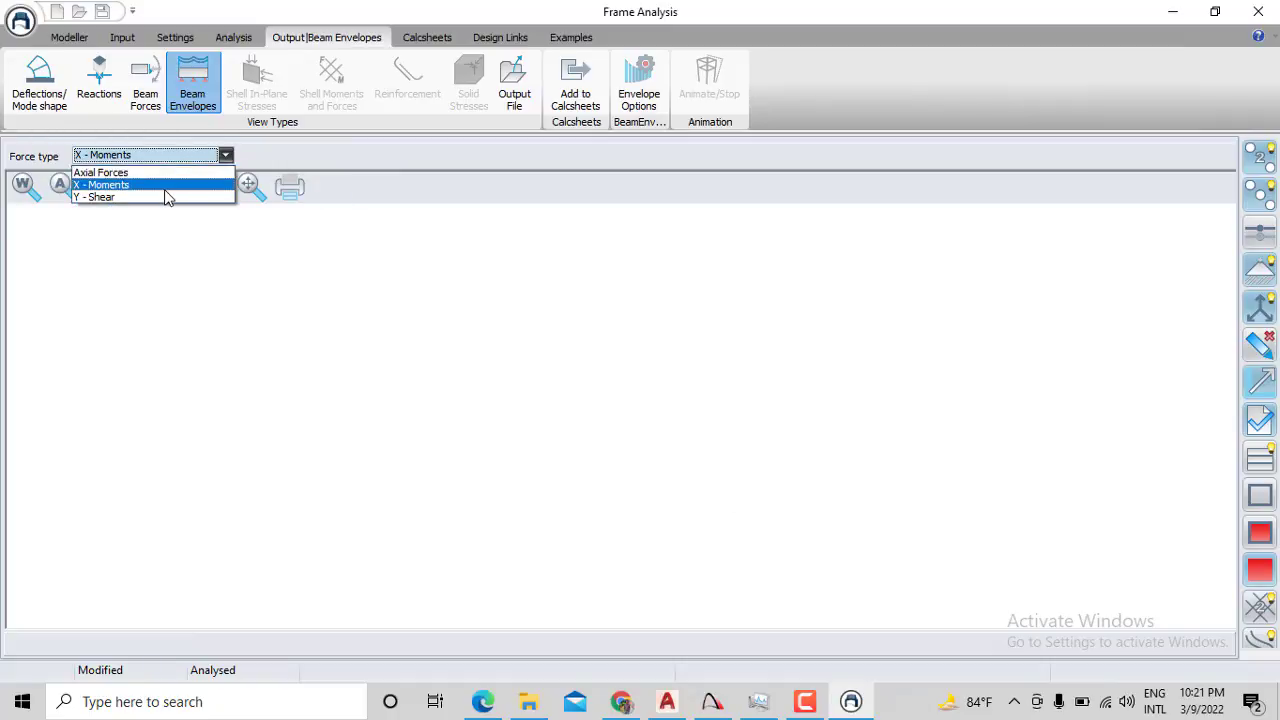
click(167, 196)
click(143, 90)
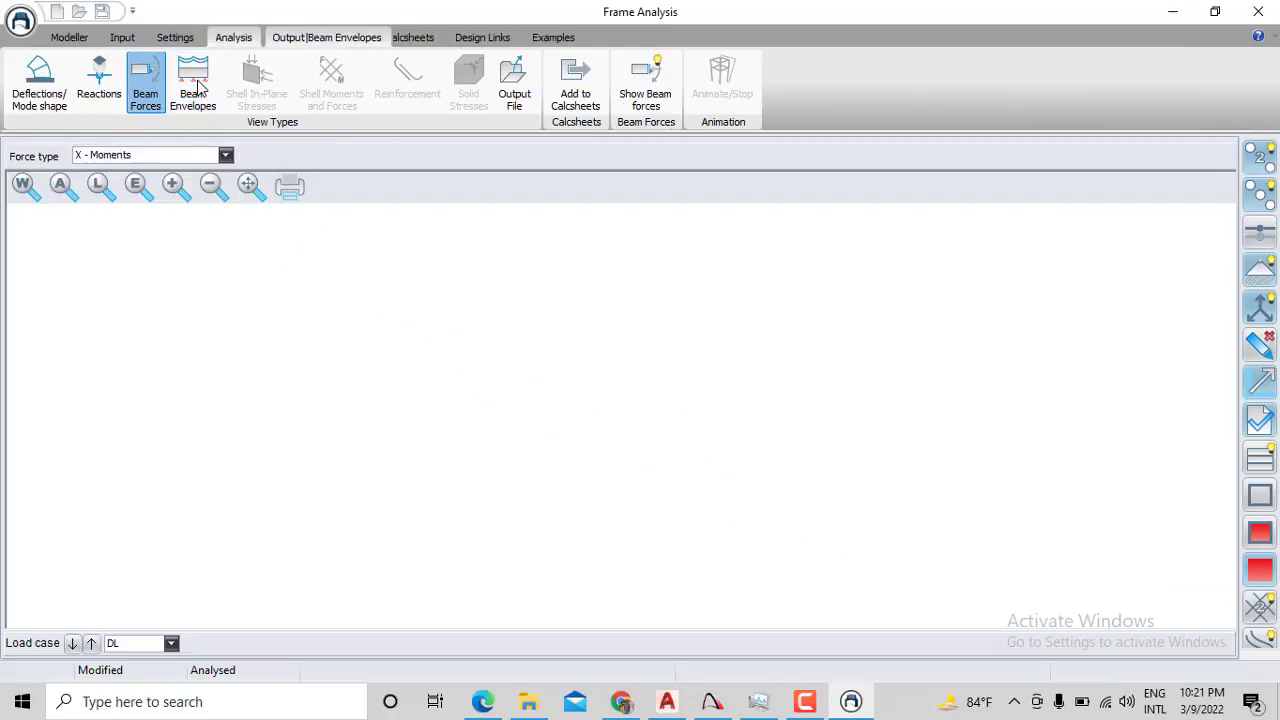
click(200, 88)
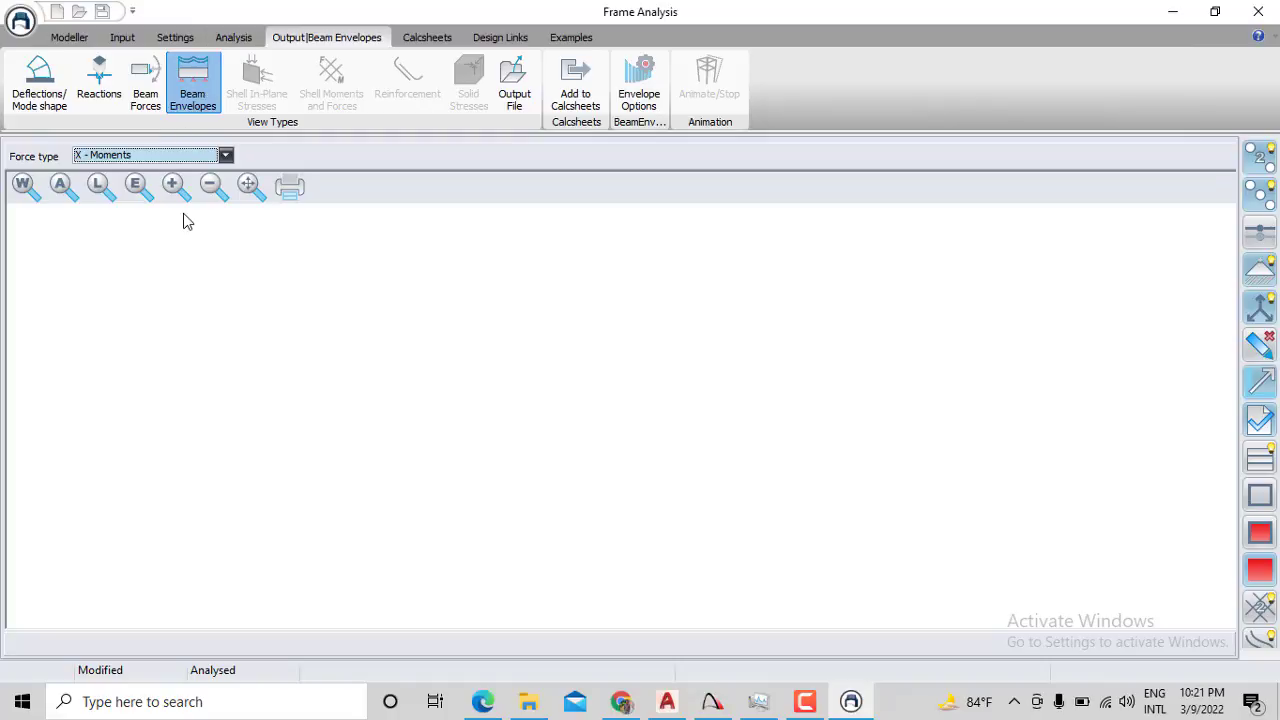
click(141, 90)
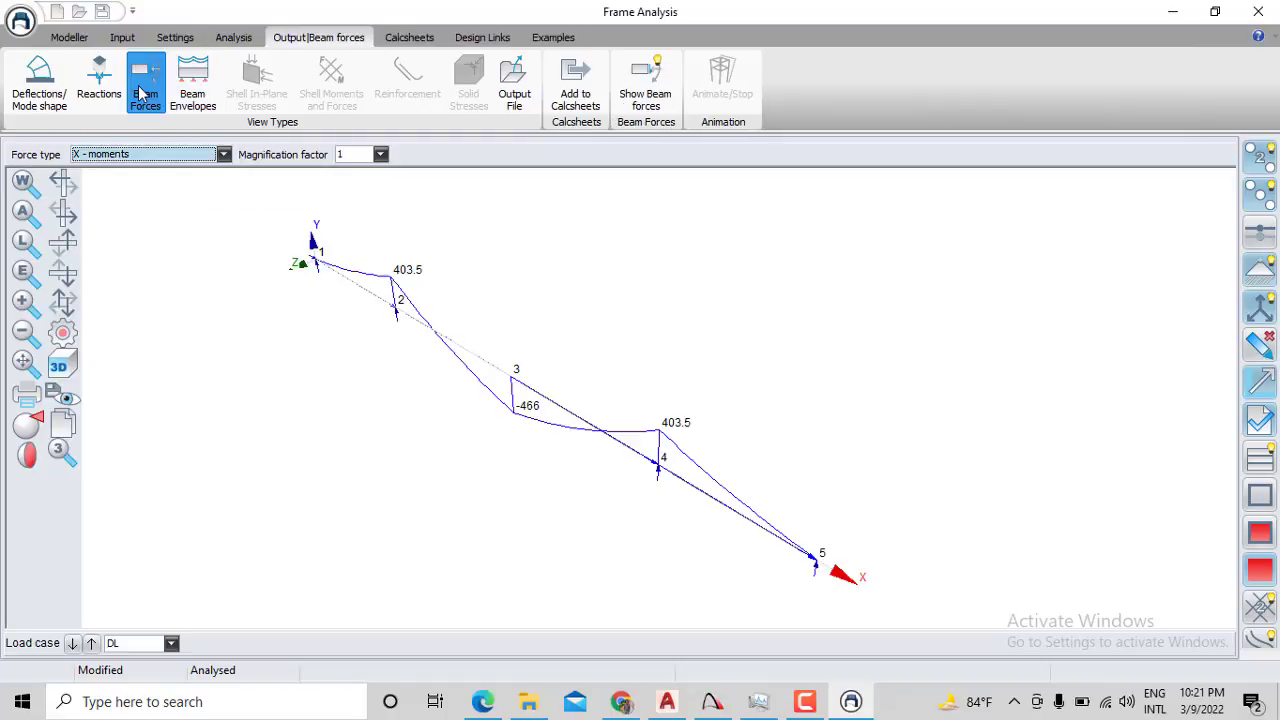
click(198, 62)
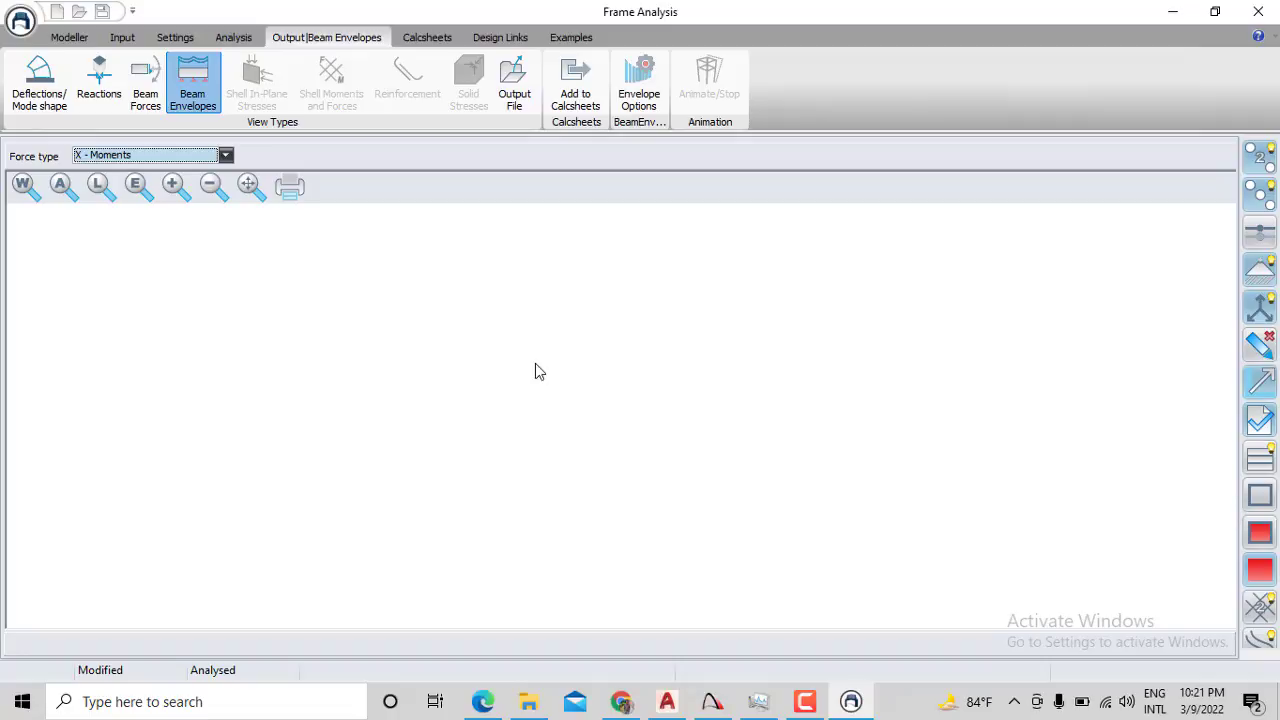
click(134, 104)
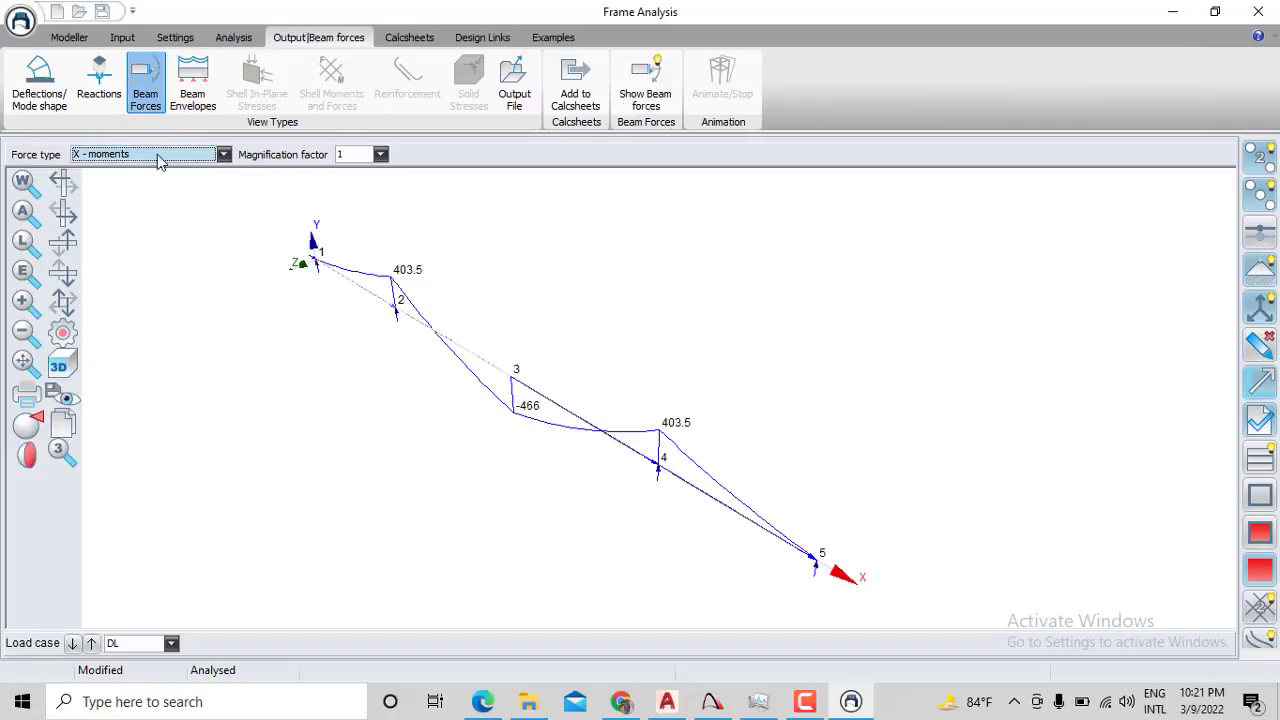
click(157, 156)
click(110, 196)
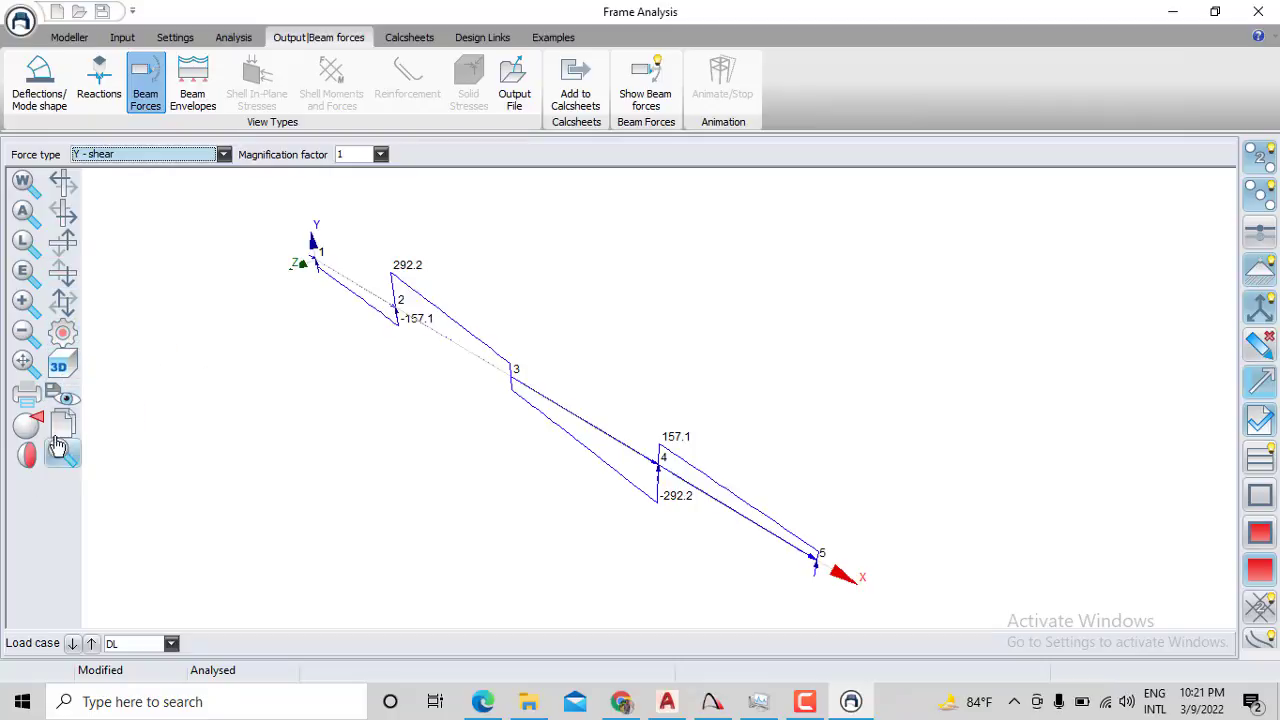
Orbit the shear diagram to a flat front view from node 1 to node 5
click(62, 304)
drag(292, 422, 711, 316)
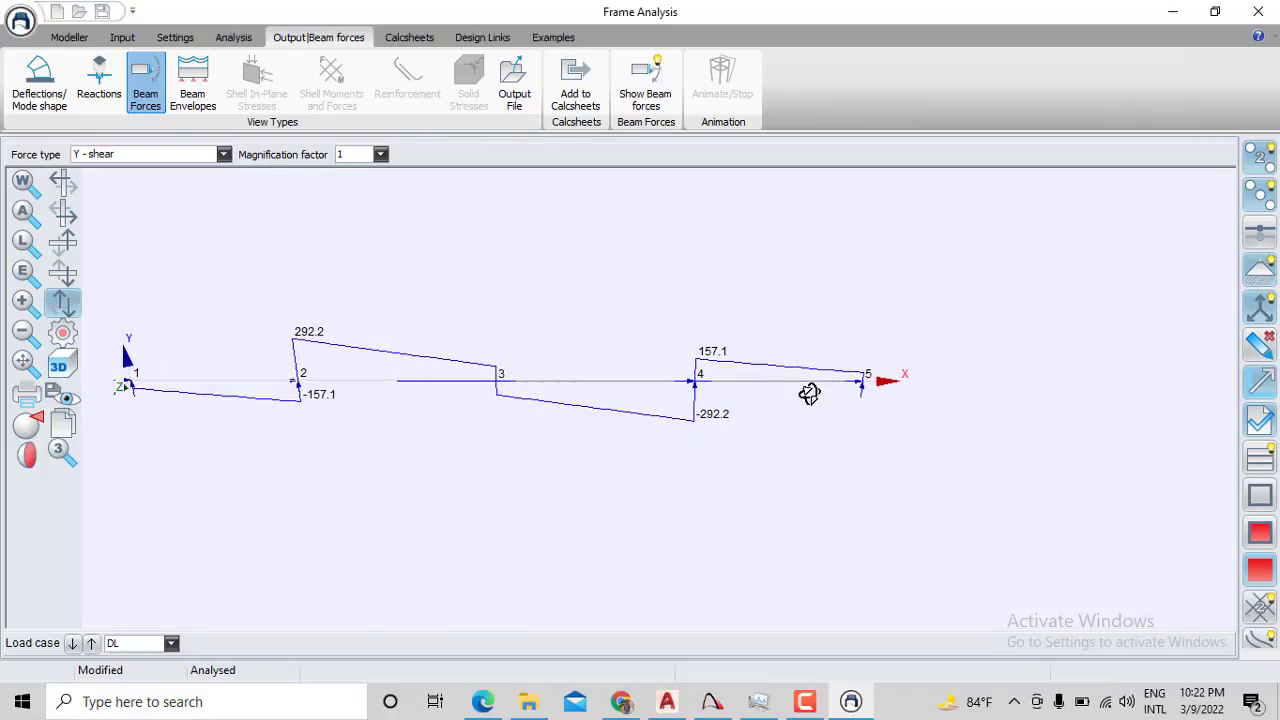
drag(808, 391, 817, 400)
right_click(819, 489)
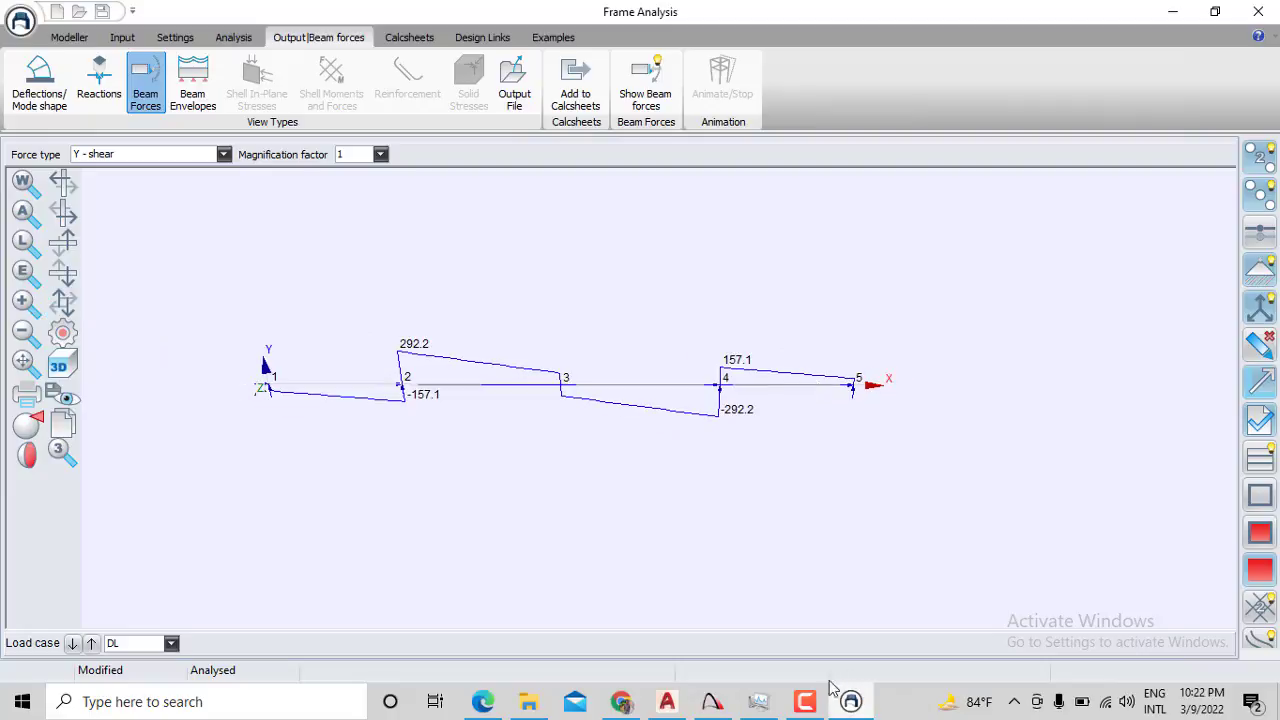
Capture the shear diagram region with Snipping Tool and maximise the capture
key(super)
text(s)
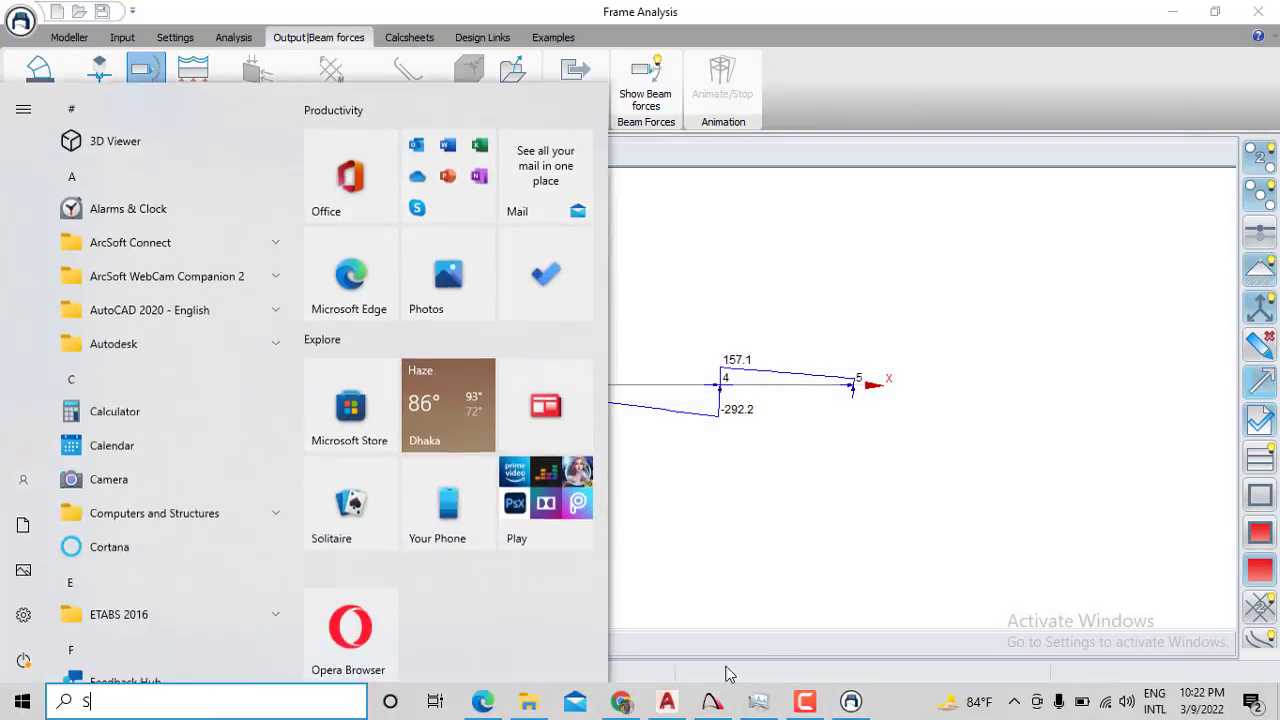
click(156, 191)
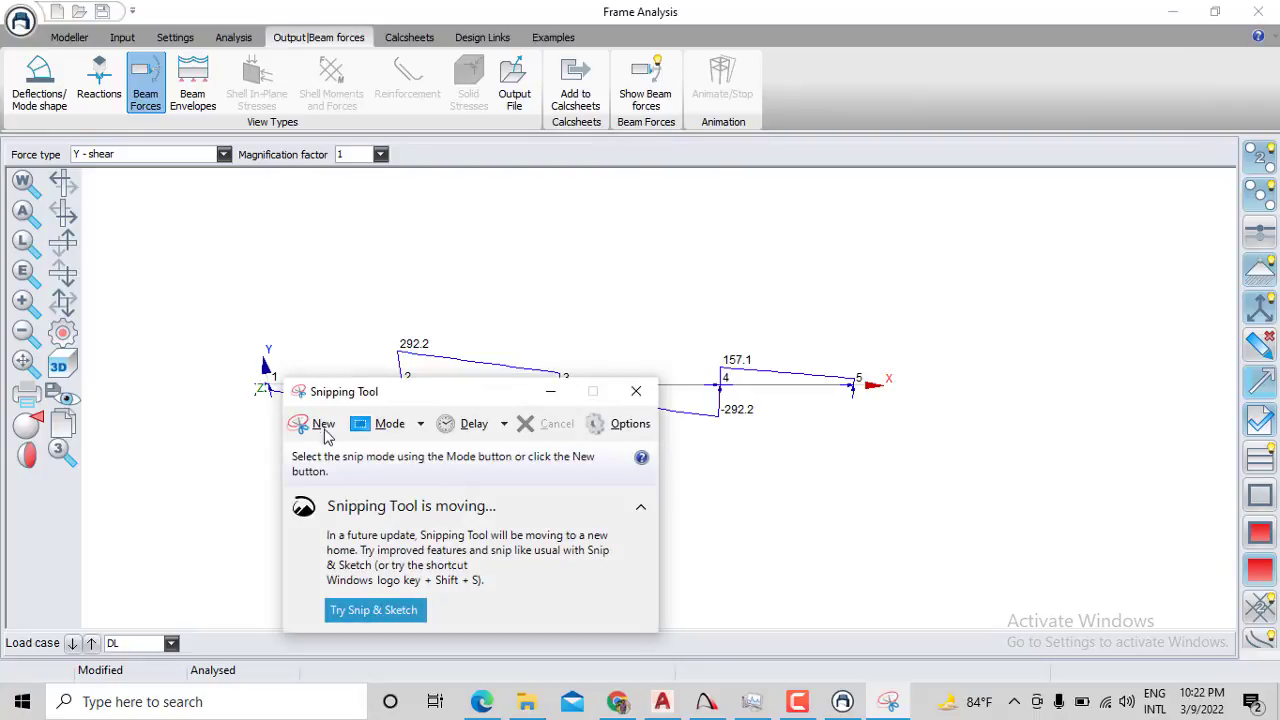
click(318, 423)
mouse_move(185, 201)
mouse_down()
mouse_move(877, 441)
mouse_move(929, 445)
mouse_up()
click(971, 40)
scroll(117, 358, down, 1)
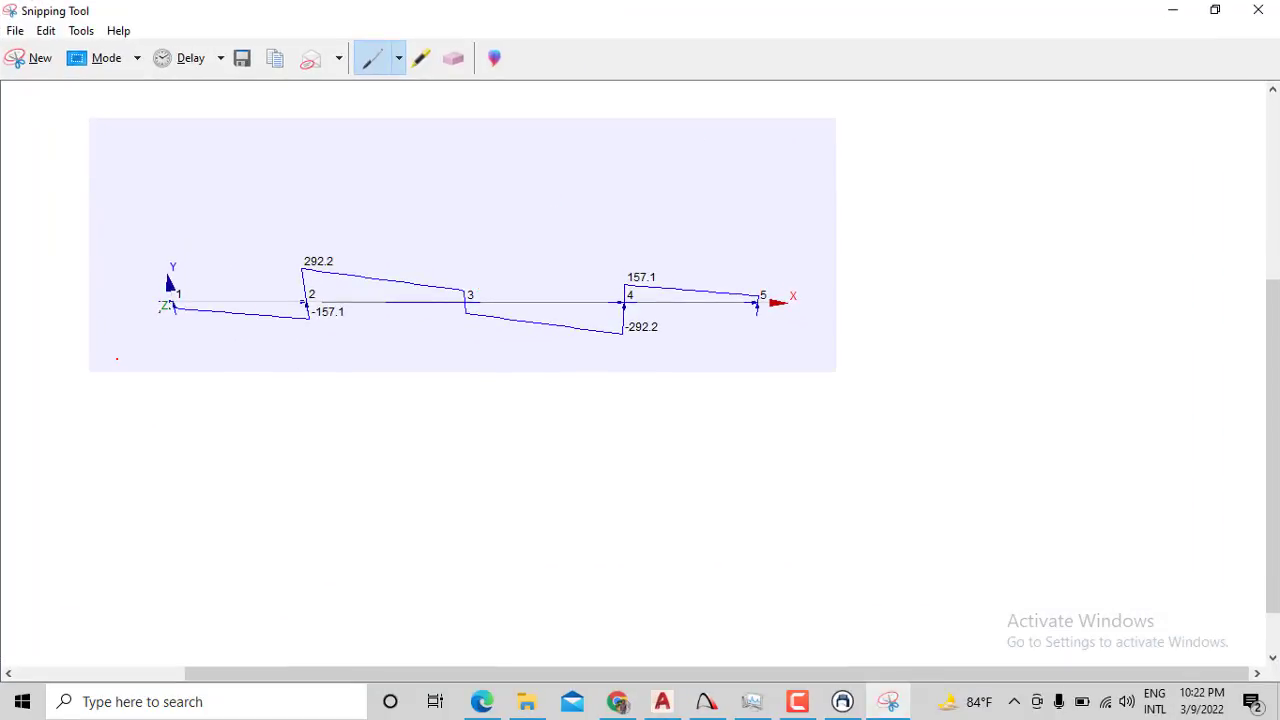
Sketch red lines at nodes 1–5, a baseline and shear curves, then close the capture
drag(172, 358, 197, 648)
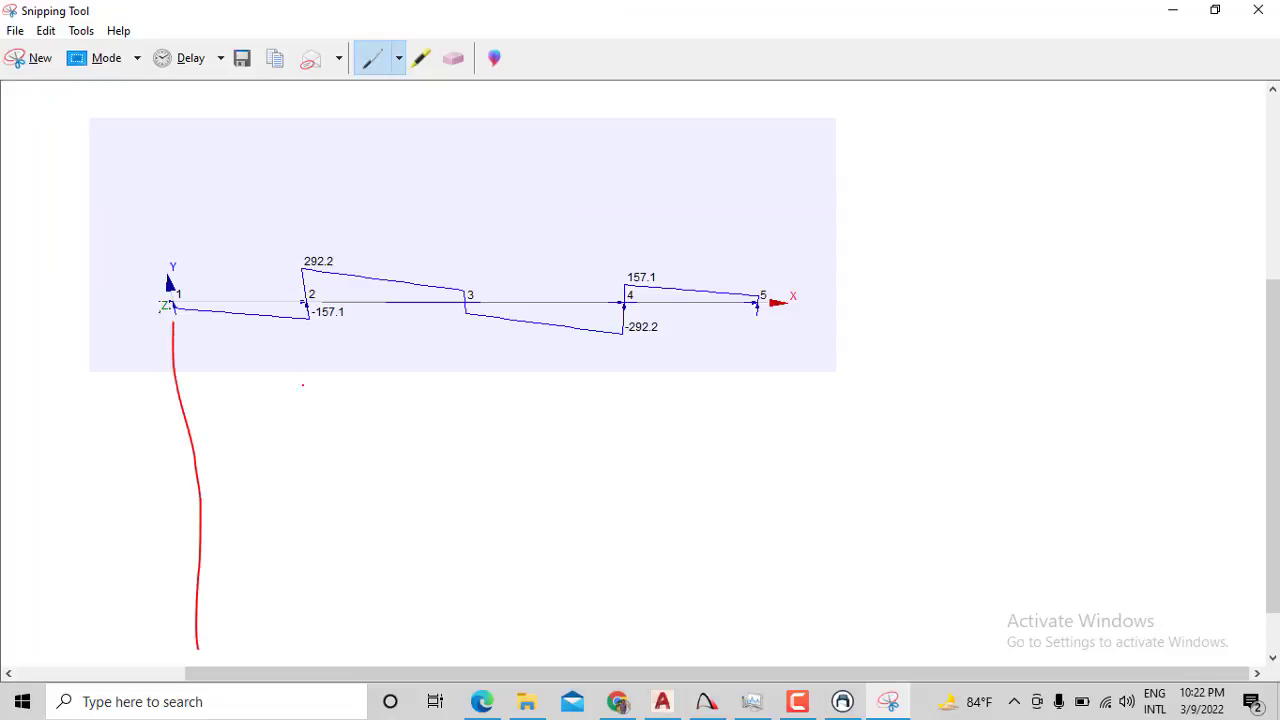
drag(309, 318, 344, 660)
drag(465, 303, 507, 664)
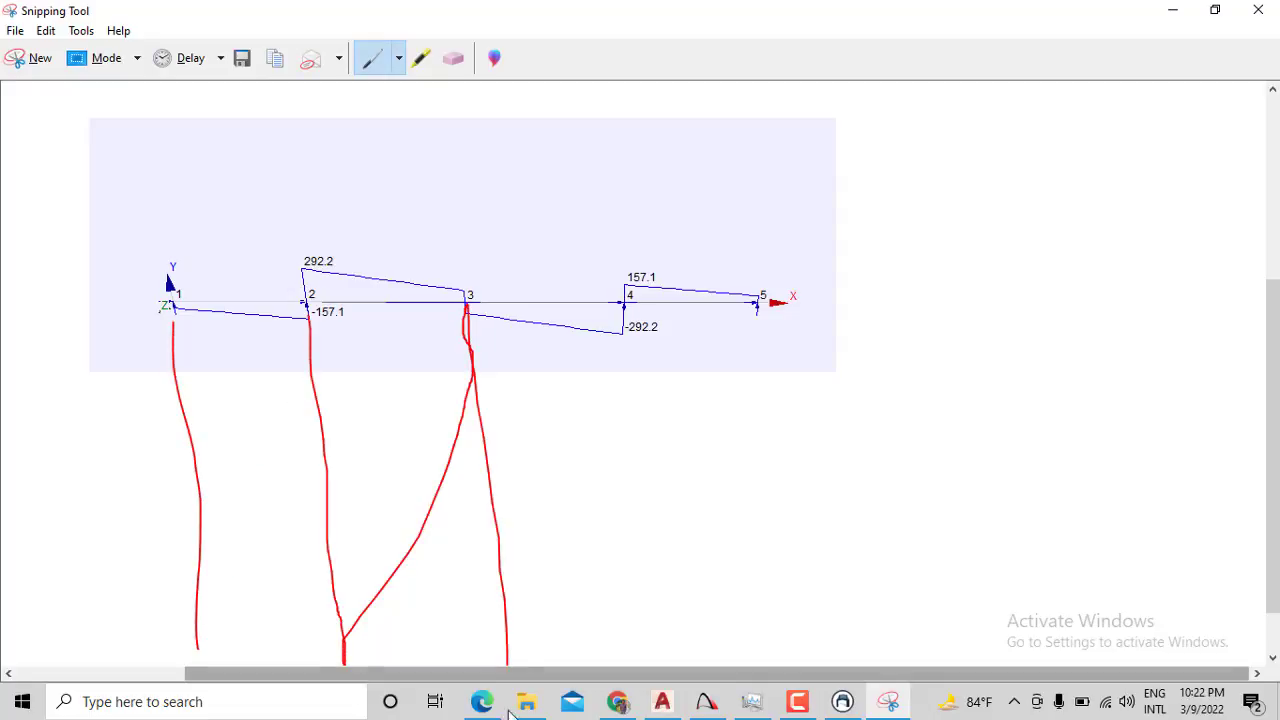
drag(630, 292, 697, 664)
drag(784, 326, 866, 638)
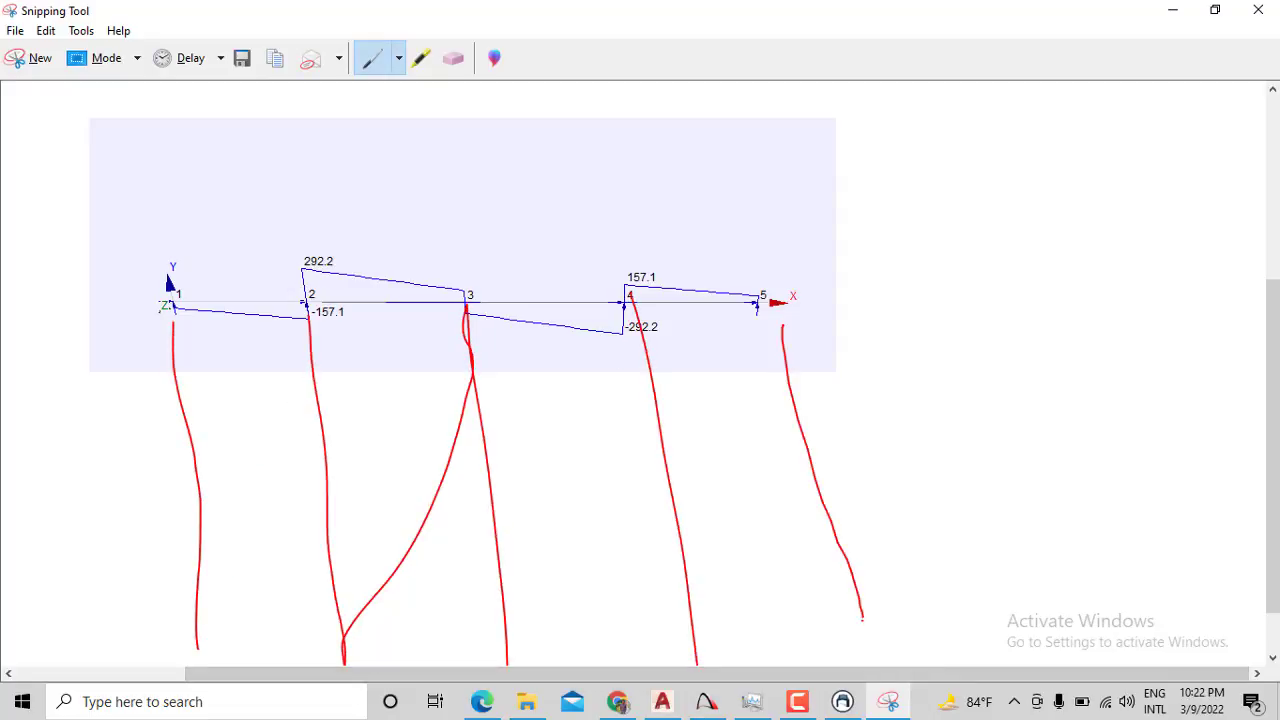
drag(871, 543, 139, 564)
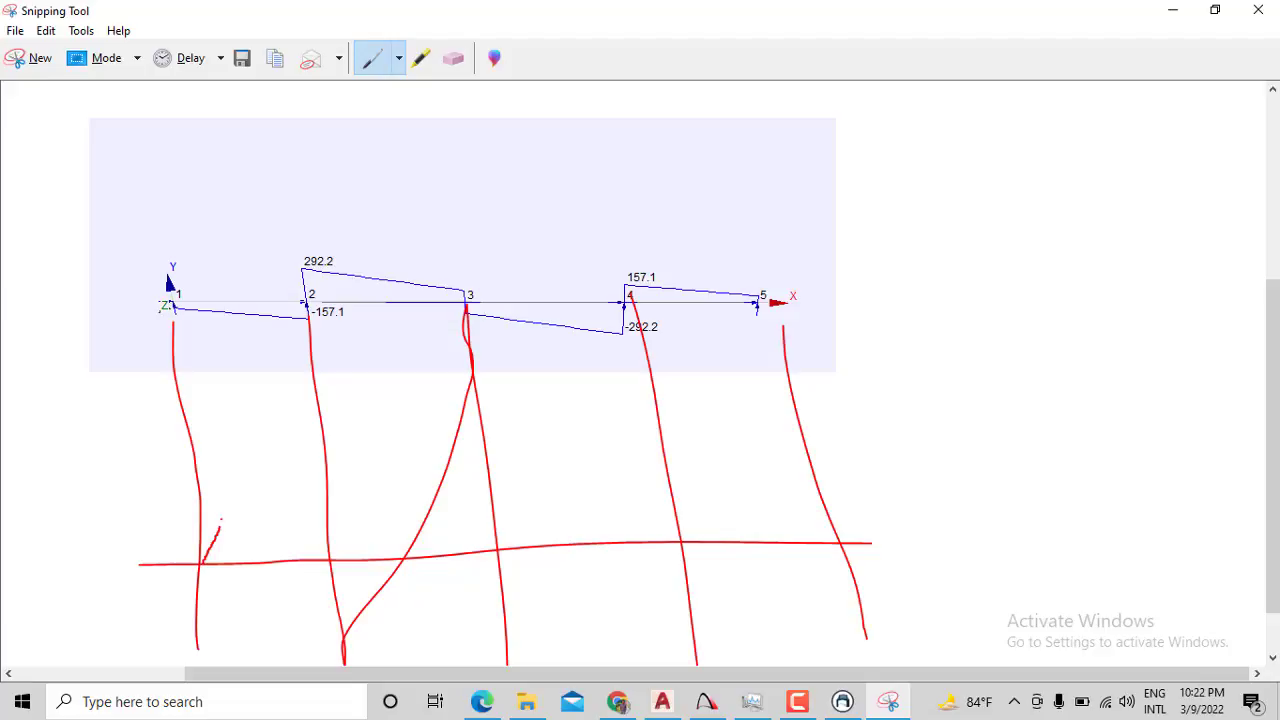
drag(221, 519, 297, 459)
drag(326, 455, 406, 598)
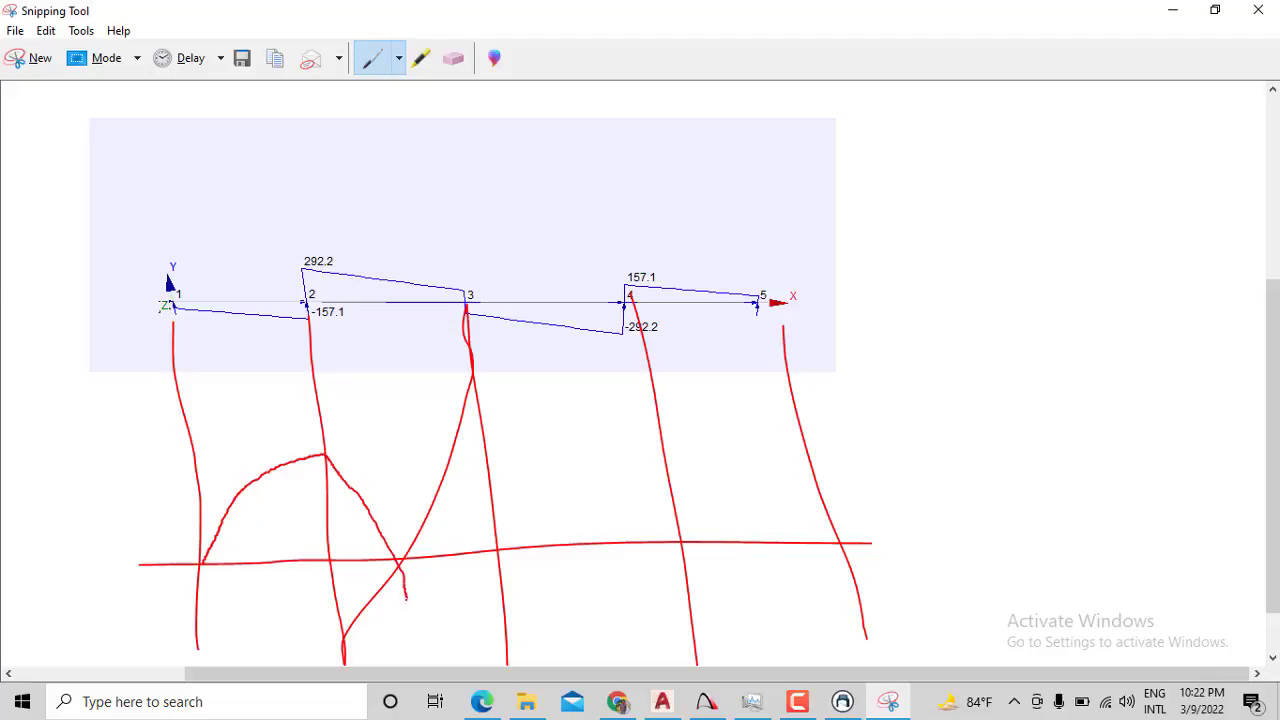
mouse_move(414, 551)
mouse_down()
mouse_move(480, 437)
mouse_move(579, 602)
mouse_move(657, 430)
mouse_move(793, 483)
mouse_up()
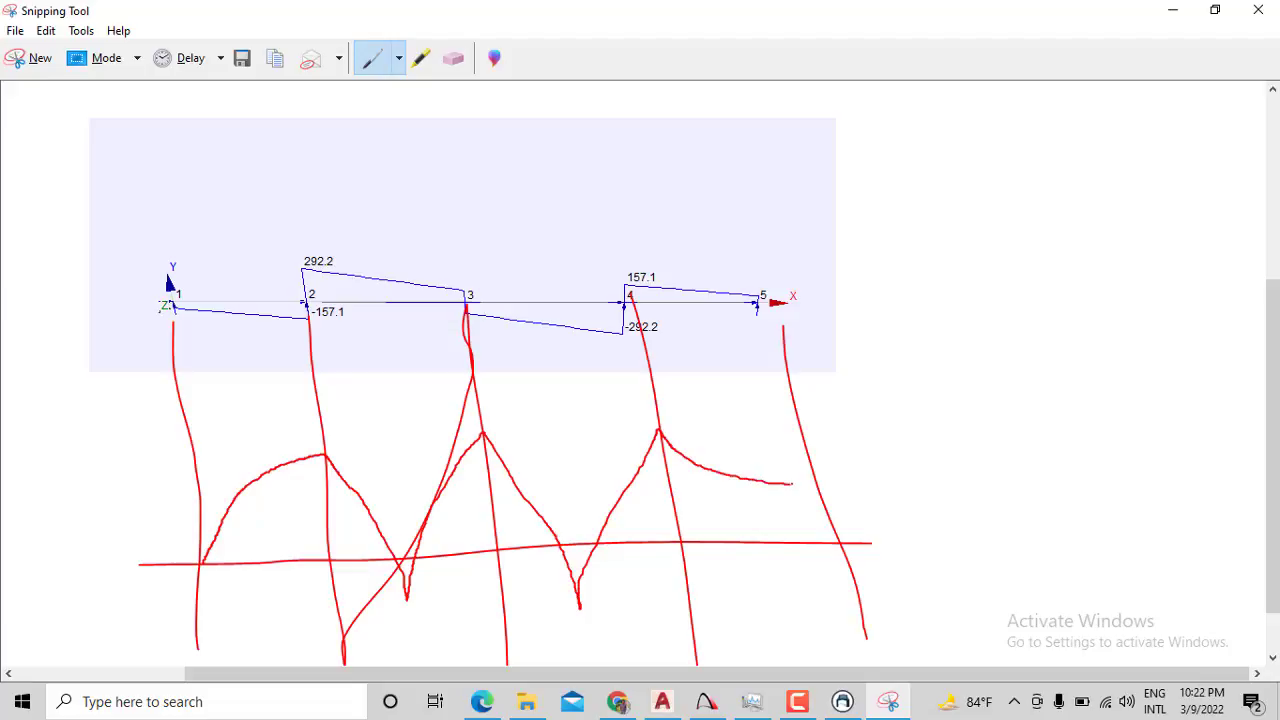
click(1258, 10)
Discard the capture and show X-moments (403.5 at nodes 2 and 4, -466 at node 3)
click(716, 358)
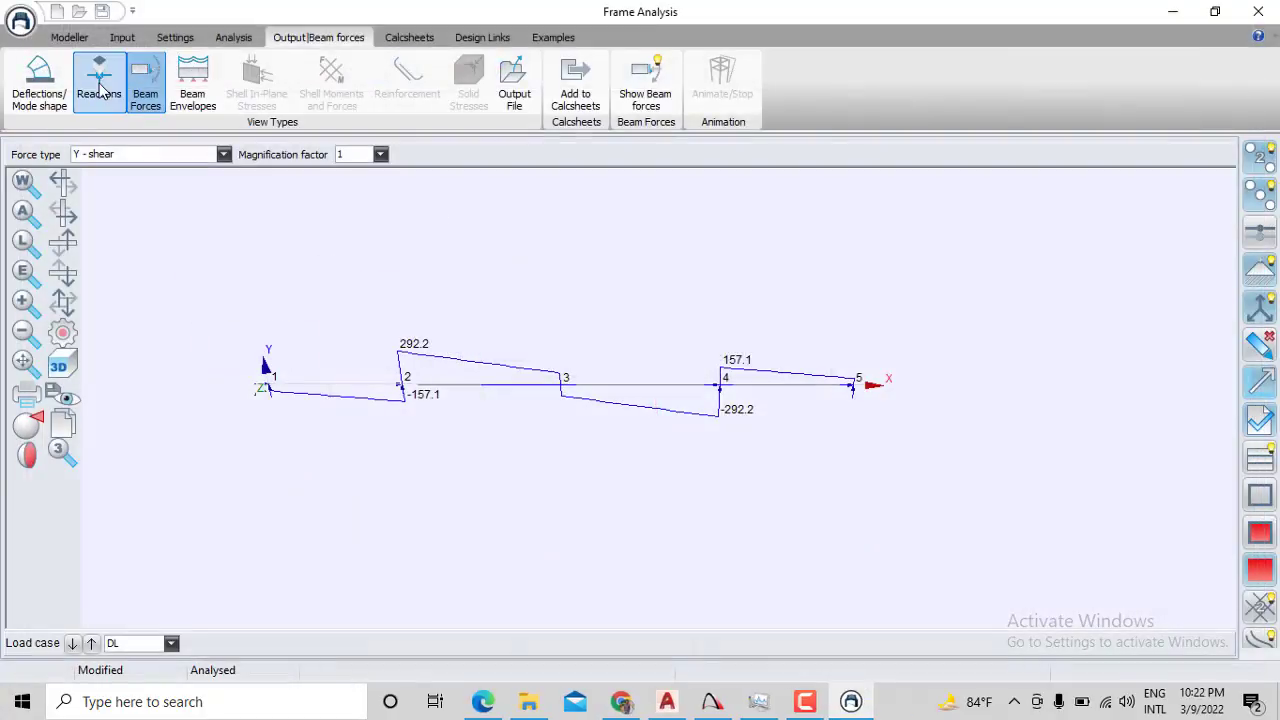
click(168, 155)
click(110, 181)
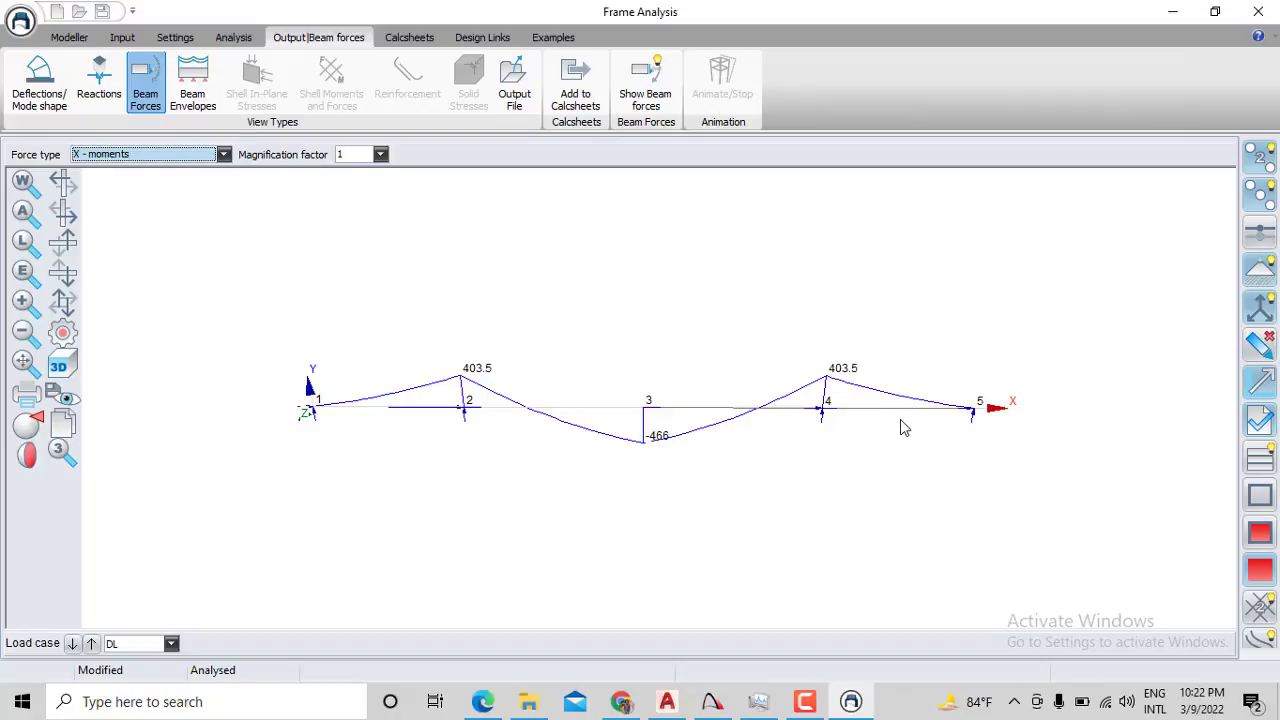
click(507, 707)
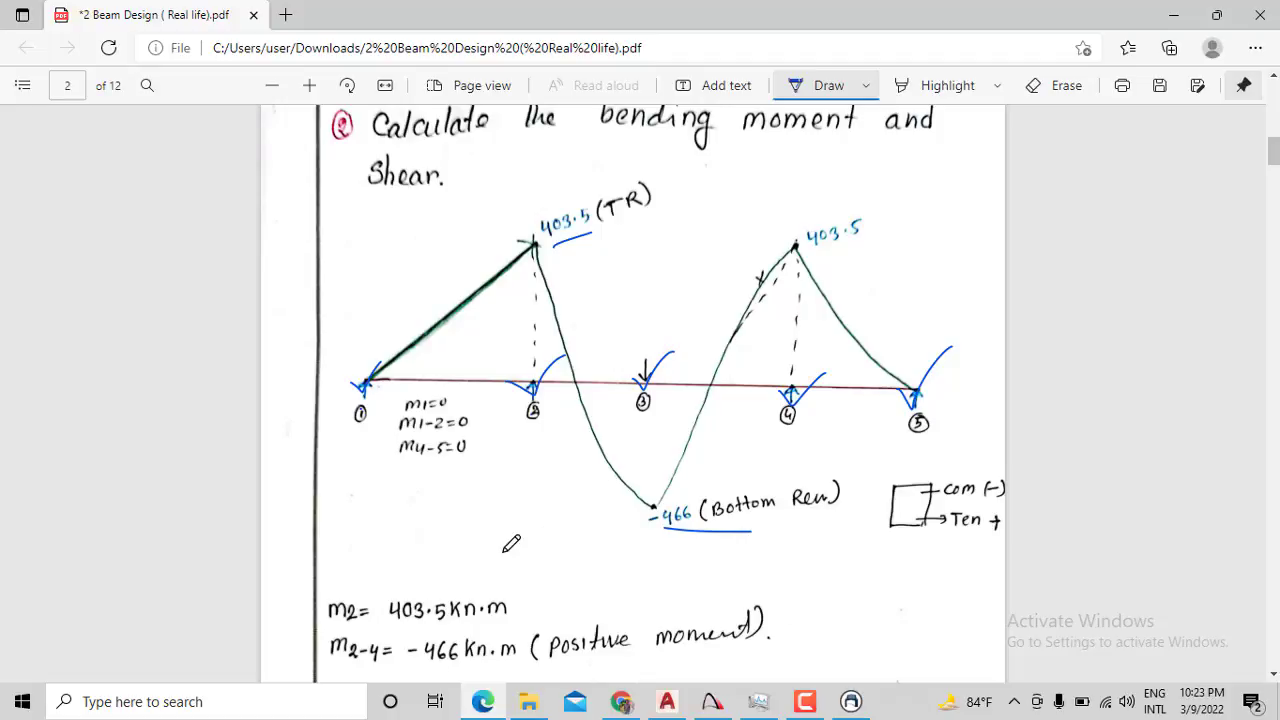
Erase the blue ink support ticks and underlines from the PDF moment diagram
click(1055, 86)
mouse_move(1008, 334)
mouse_down()
mouse_move(817, 374)
mouse_move(582, 318)
mouse_move(556, 389)
mouse_move(365, 376)
mouse_up()
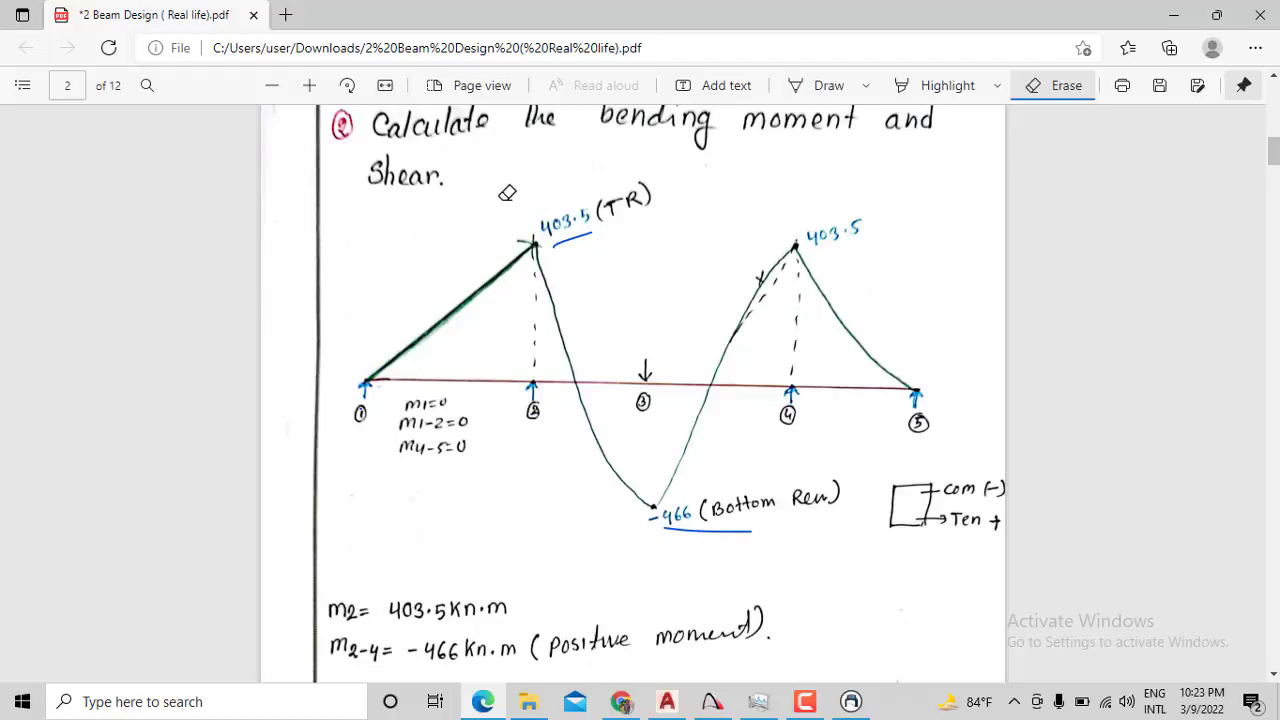
click(590, 226)
drag(702, 494, 718, 567)
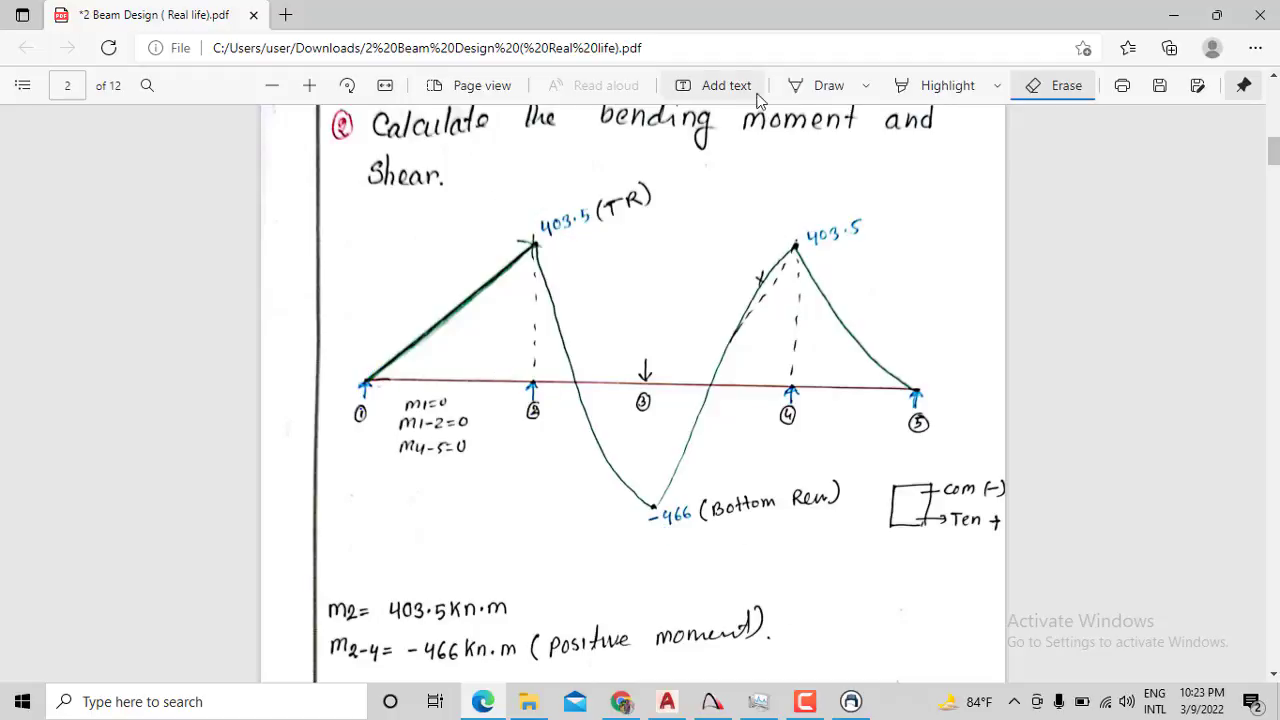
click(813, 88)
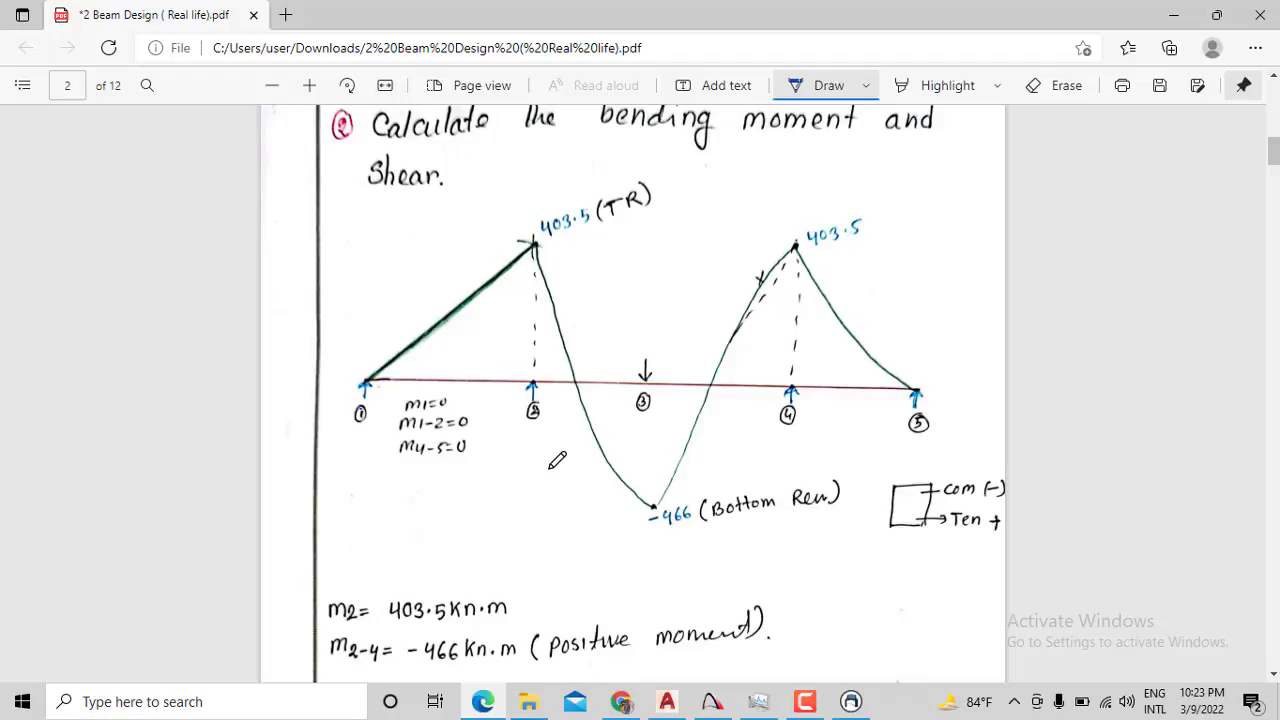
Sketch trial blue ink strokes around the 403.5 peaks, then erase them
mouse_move(632, 435)
mouse_down()
mouse_move(586, 463)
mouse_move(508, 453)
mouse_up()
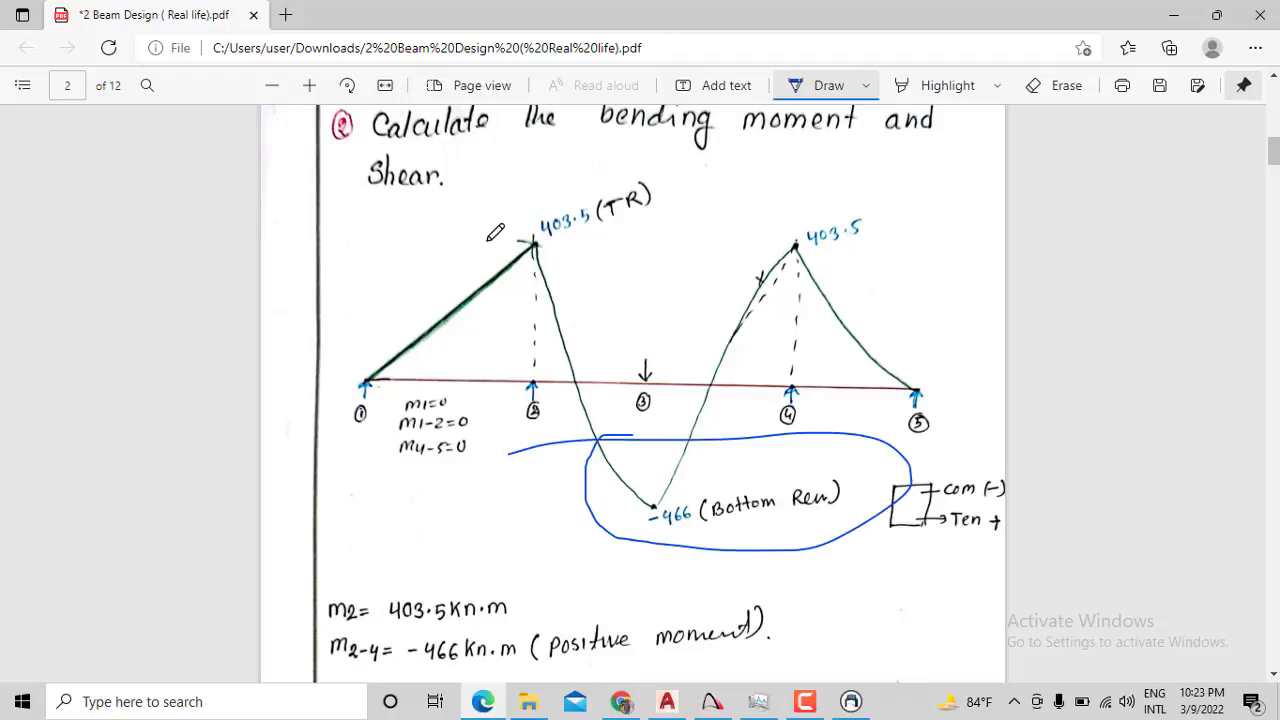
drag(480, 238, 482, 227)
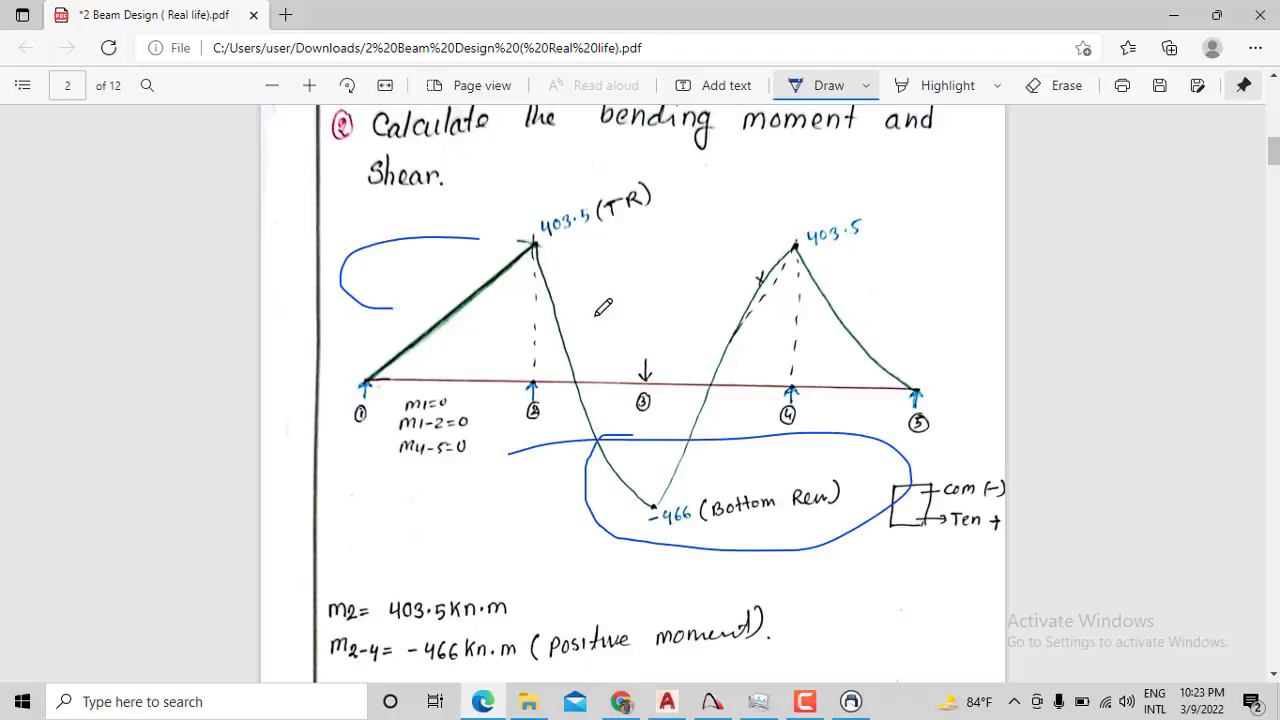
click(1068, 90)
drag(806, 245, 809, 463)
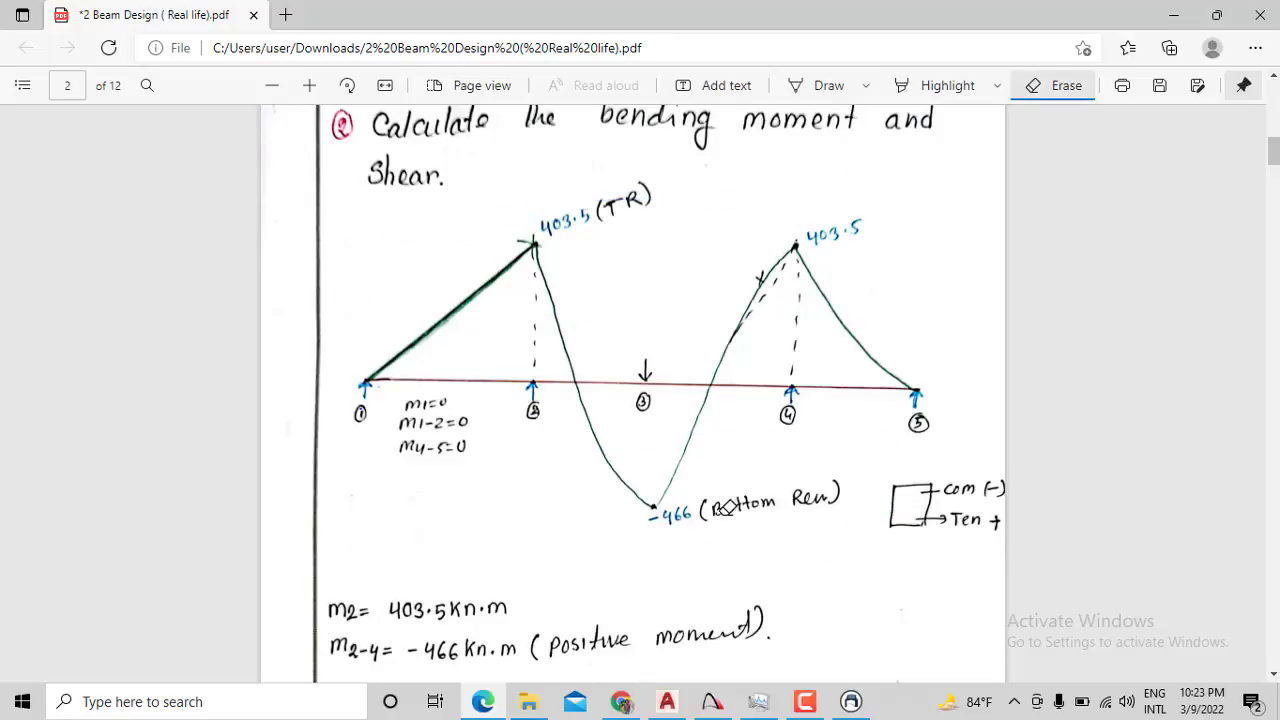
click(801, 90)
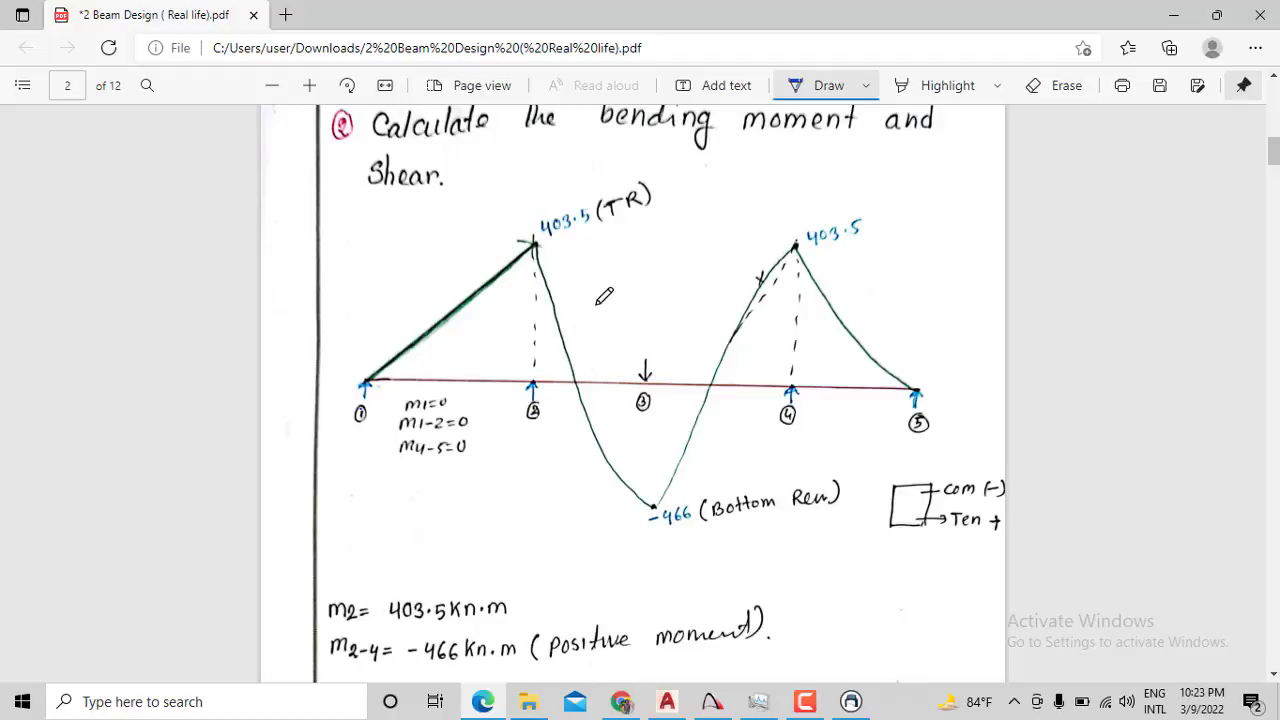
Draw a box and long lines across the right 403.5 peak, then erase them
drag(584, 252, 598, 312)
mouse_move(583, 256)
mouse_down()
mouse_move(657, 287)
mouse_move(565, 312)
mouse_up()
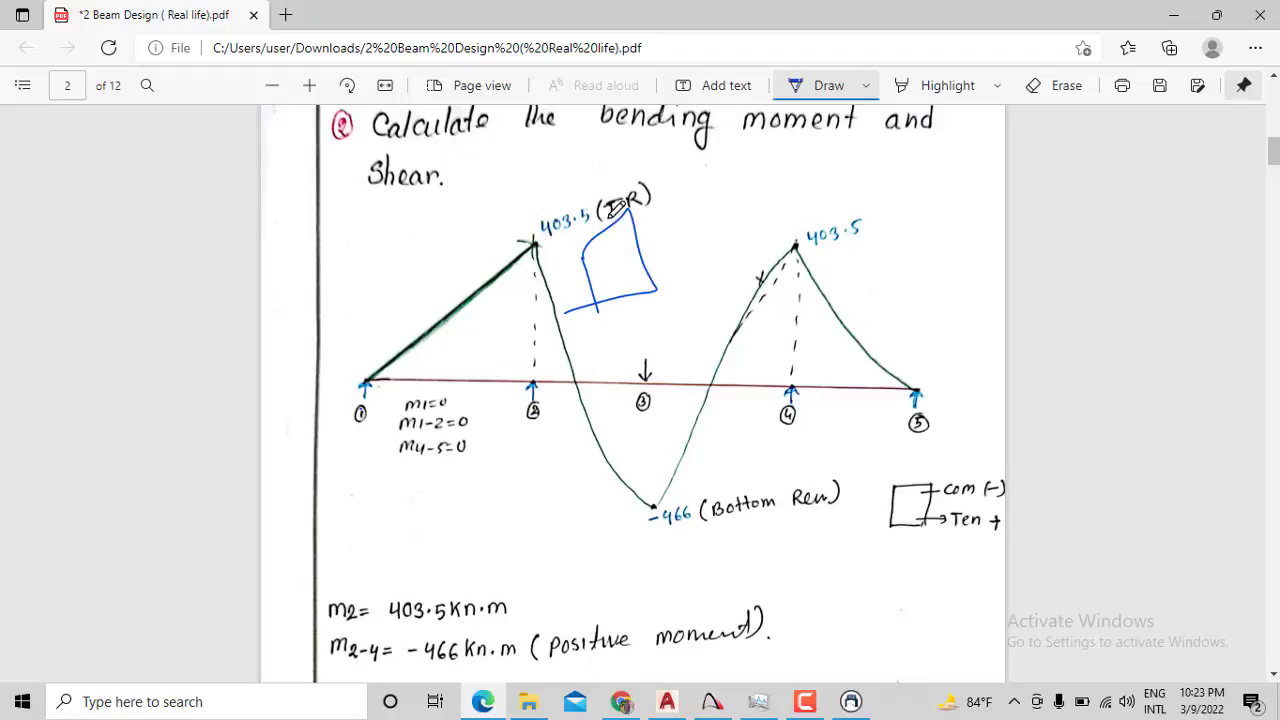
drag(623, 214, 823, 132)
drag(656, 291, 970, 230)
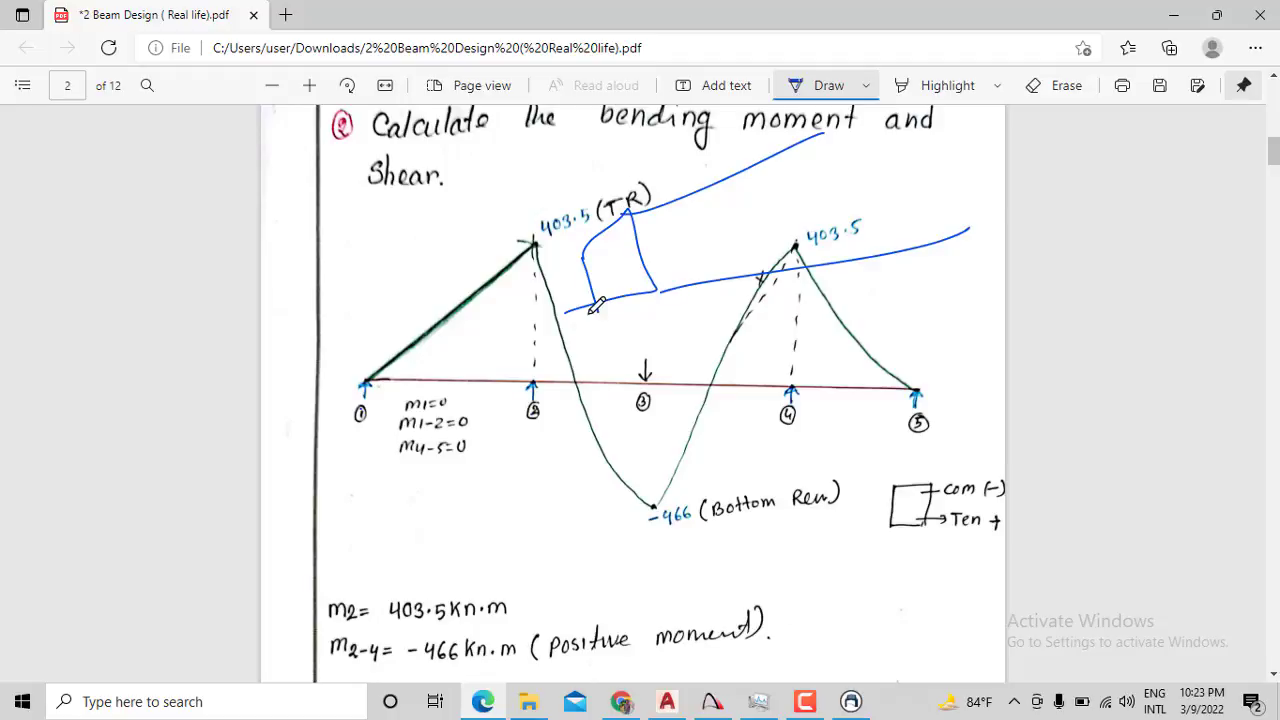
drag(588, 302, 928, 211)
drag(857, 152, 917, 226)
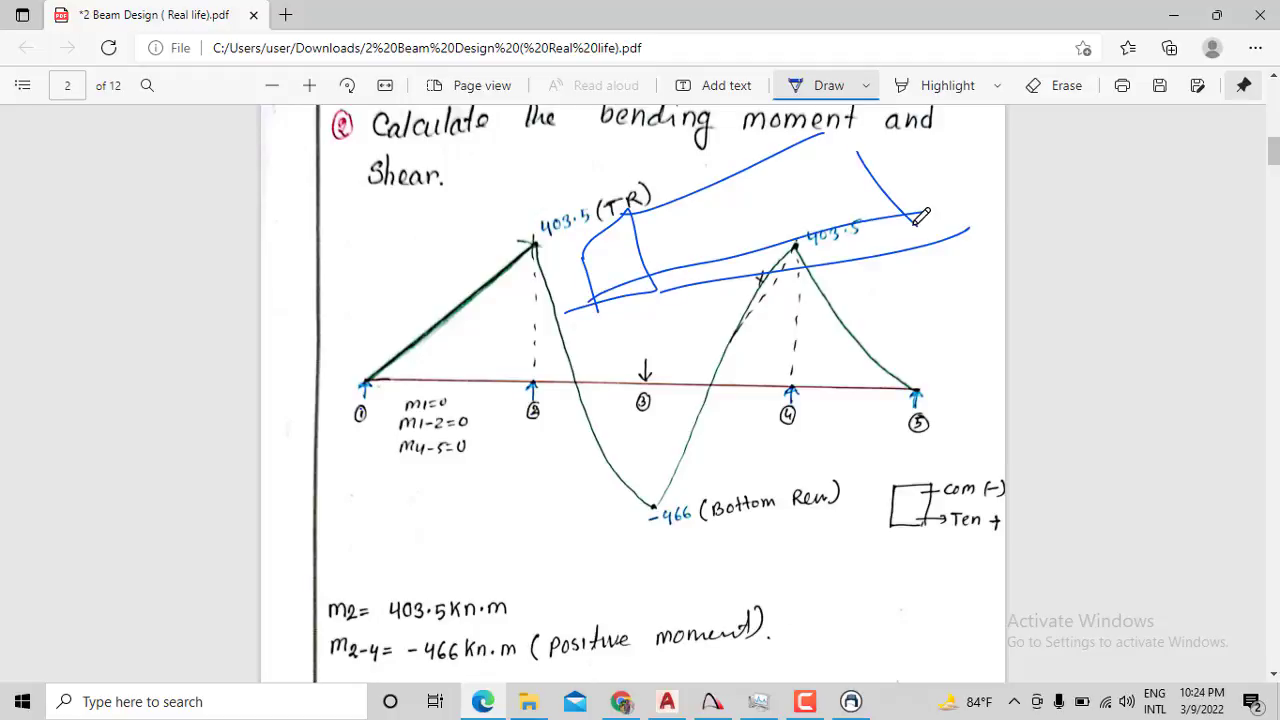
click(1057, 85)
mouse_move(770, 155)
mouse_down()
mouse_move(671, 265)
mouse_move(575, 286)
mouse_up()
drag(758, 179, 984, 172)
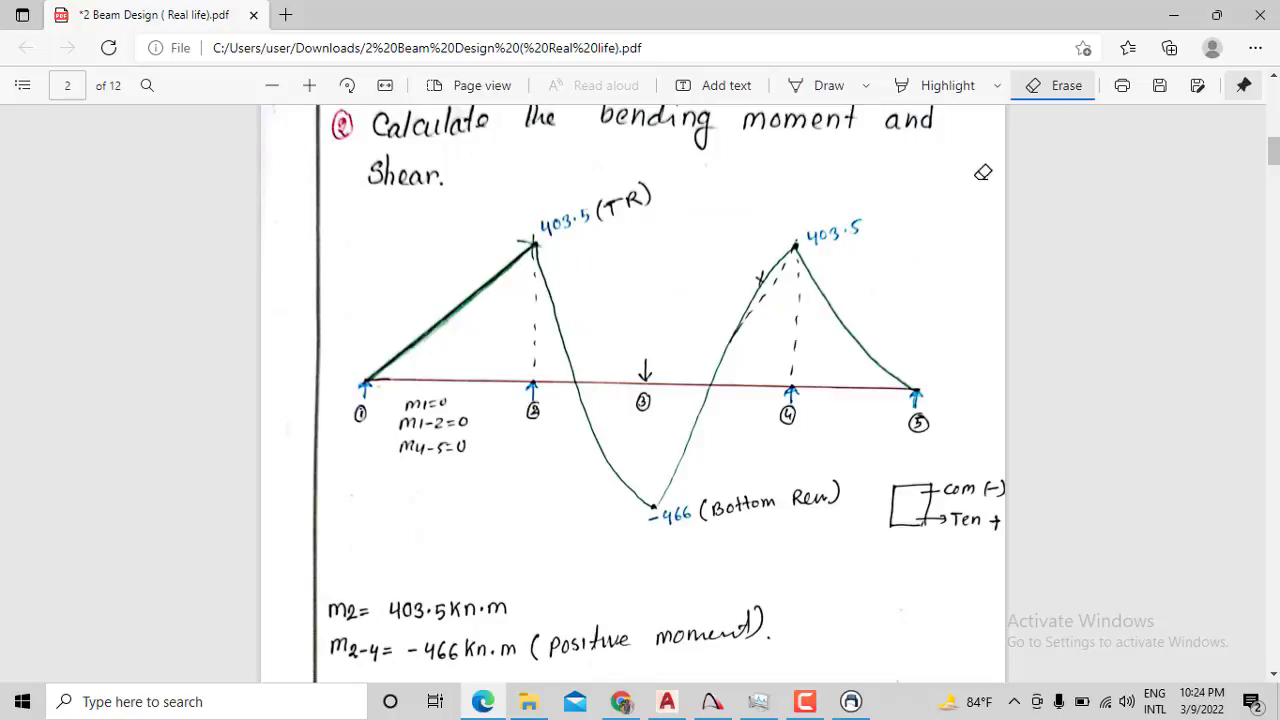
click(827, 86)
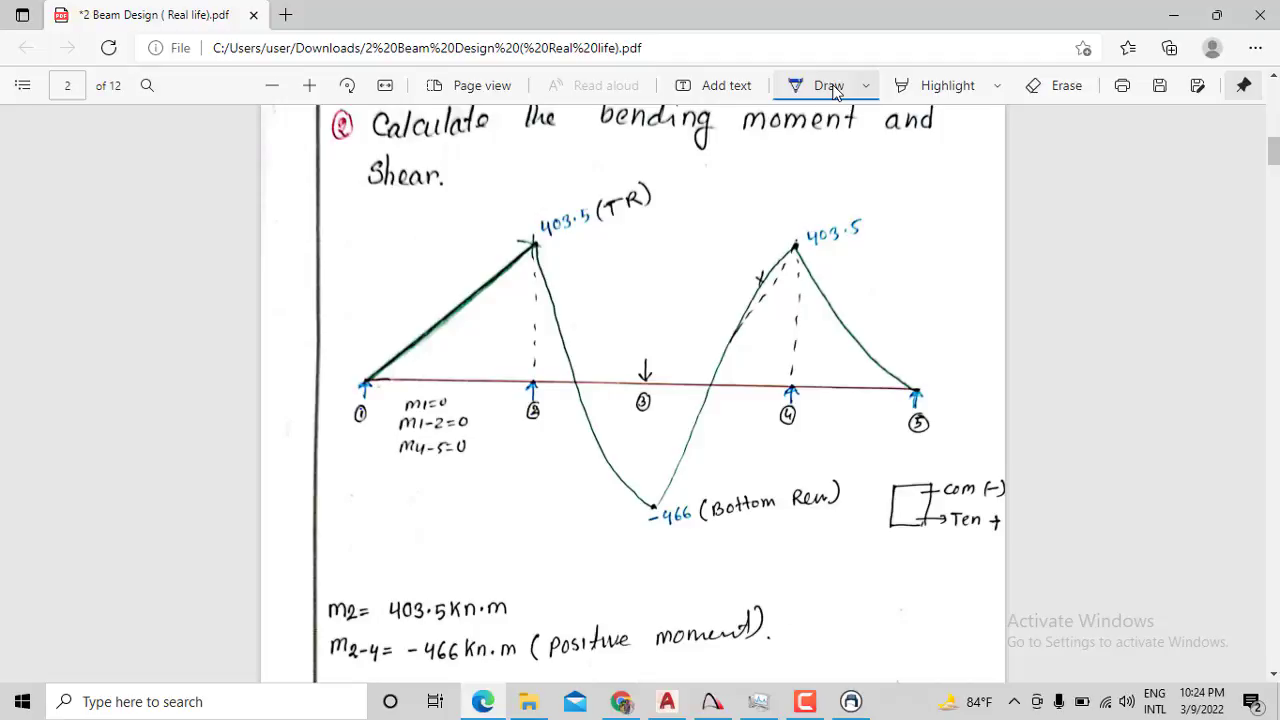
Ink a loop over the top of the diagram and a curve beneath it, then erase them
mouse_move(320, 252)
mouse_down()
mouse_move(352, 311)
mouse_move(337, 249)
mouse_up()
drag(554, 130, 585, 240)
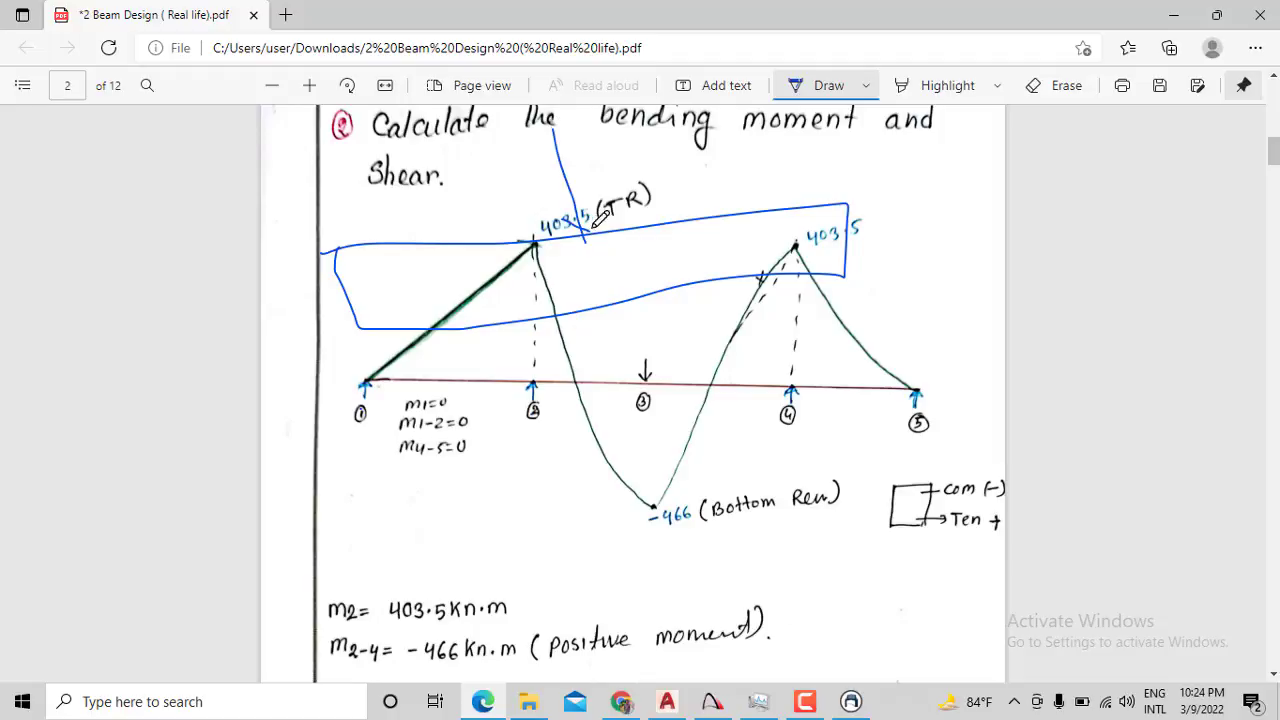
mouse_move(337, 252)
mouse_down()
mouse_move(660, 344)
mouse_move(835, 240)
mouse_up()
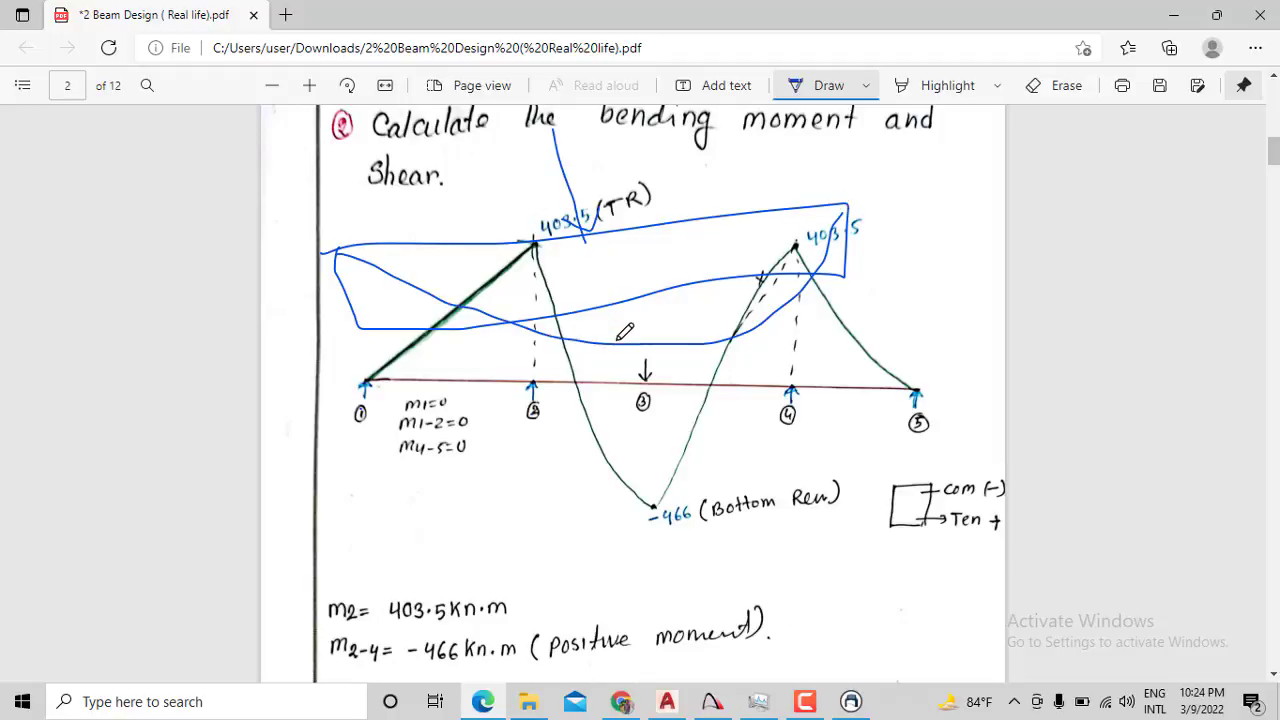
drag(618, 343, 618, 384)
click(1062, 84)
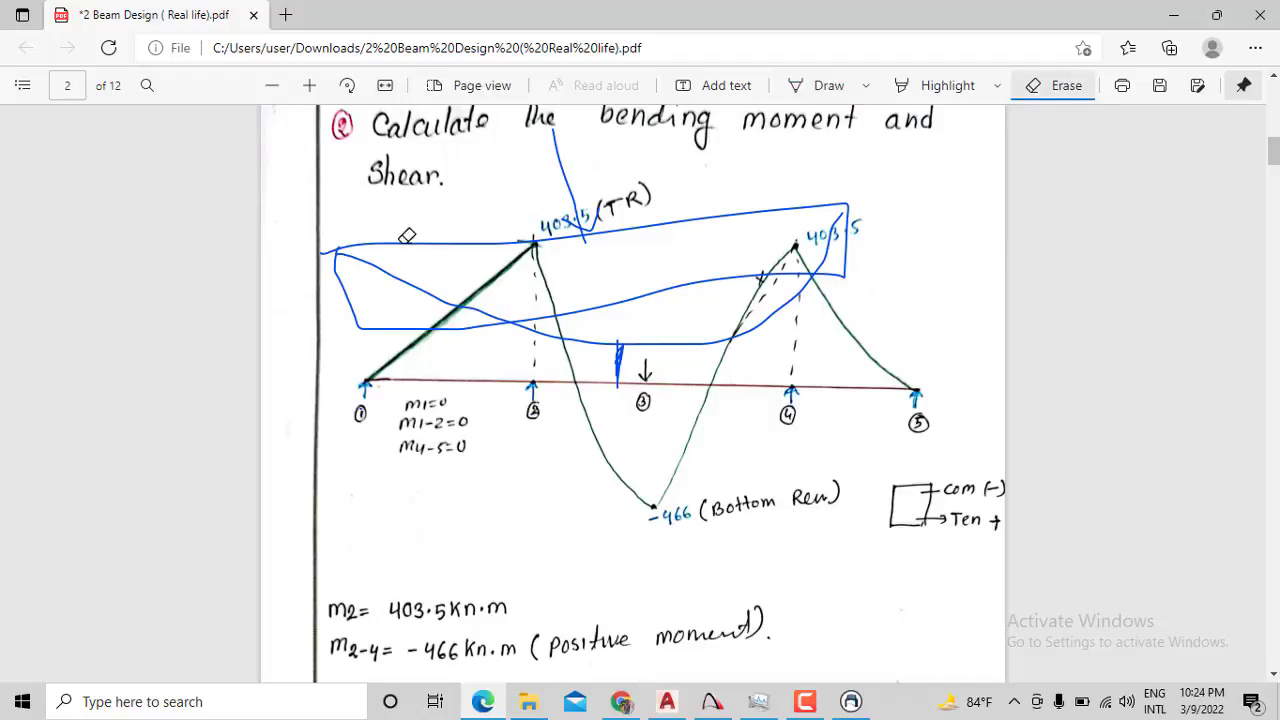
mouse_move(566, 166)
mouse_down()
mouse_move(627, 380)
mouse_move(540, 180)
mouse_up()
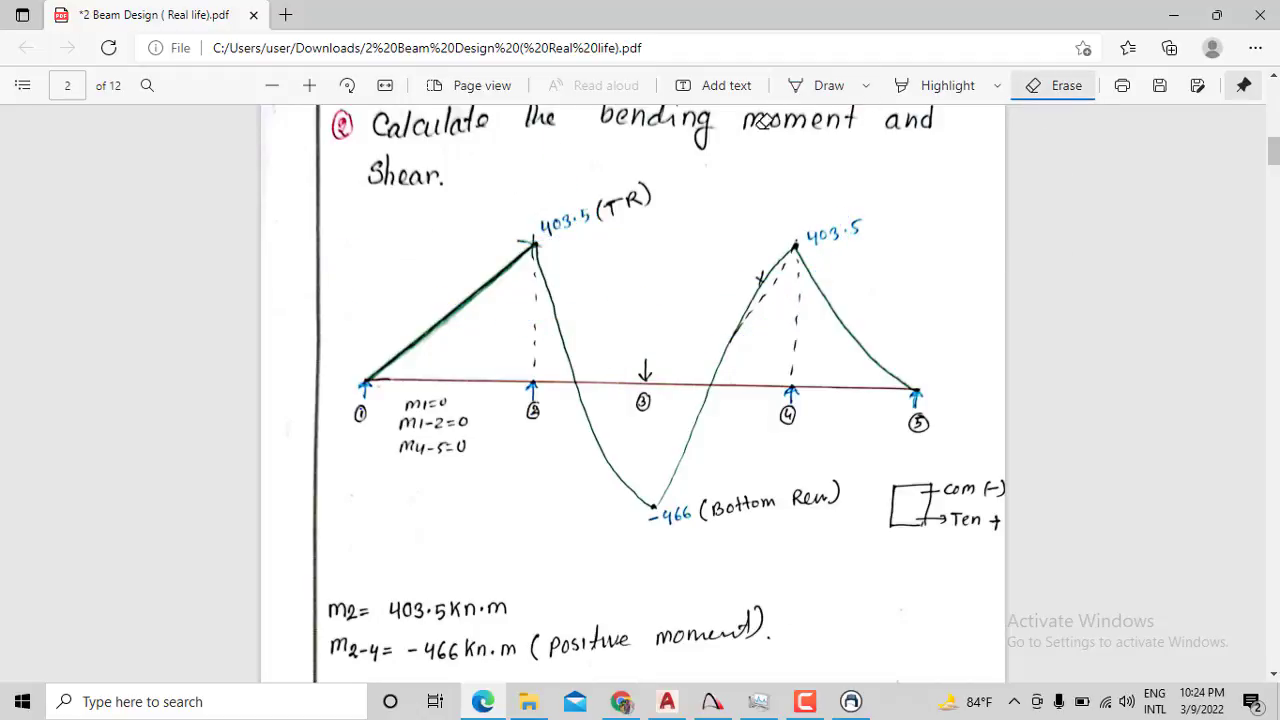
click(804, 88)
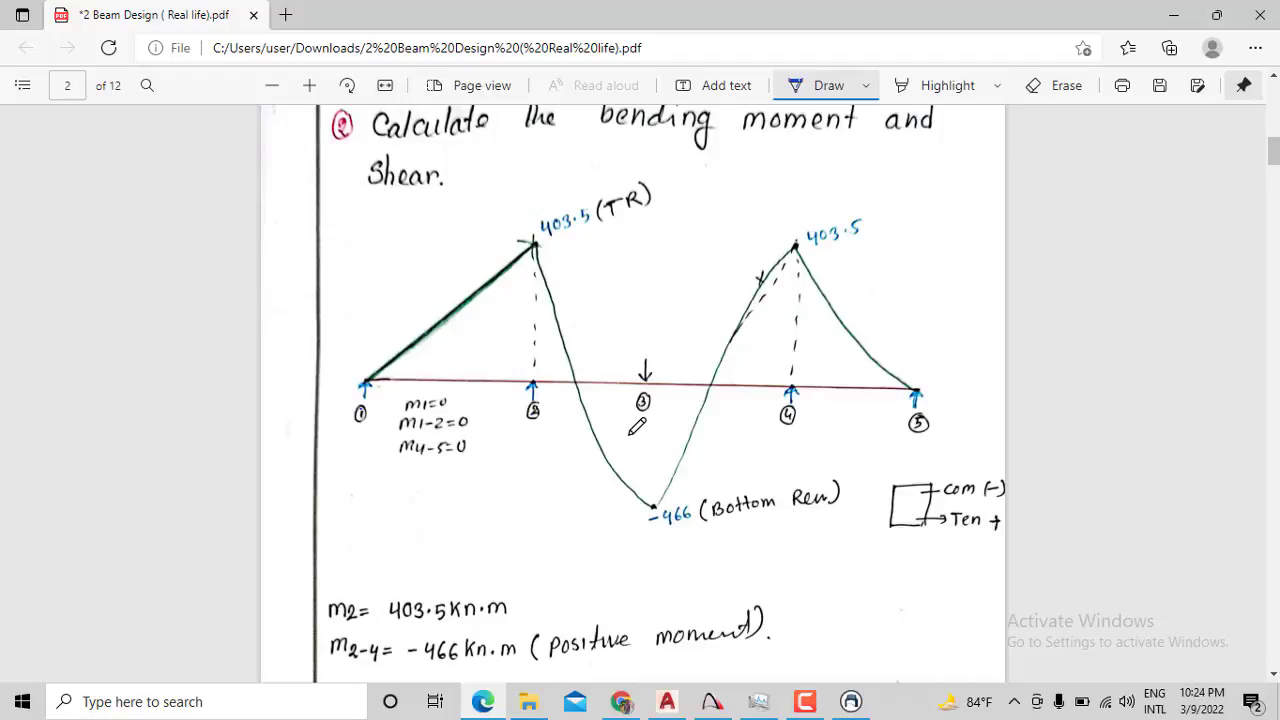
Loop blue ink around the -466 region and the top peaks, then erase the loops
drag(962, 423, 262, 428)
drag(262, 531, 514, 447)
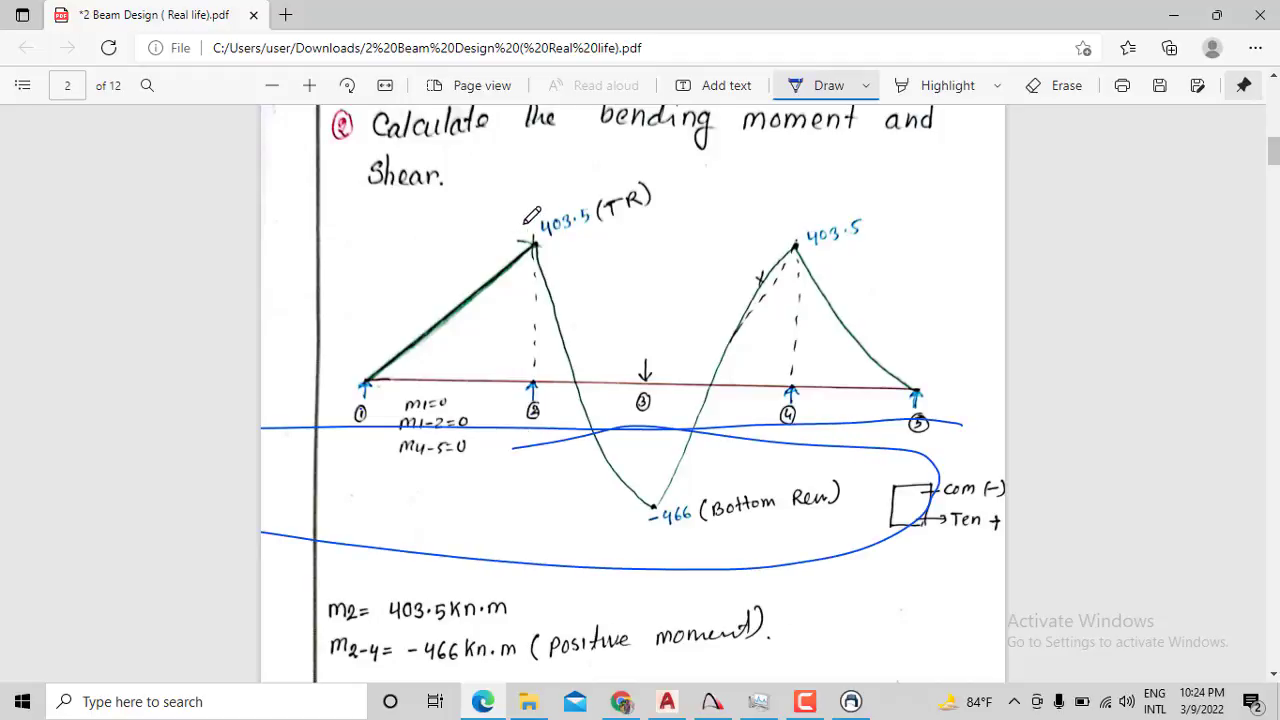
drag(528, 222, 390, 216)
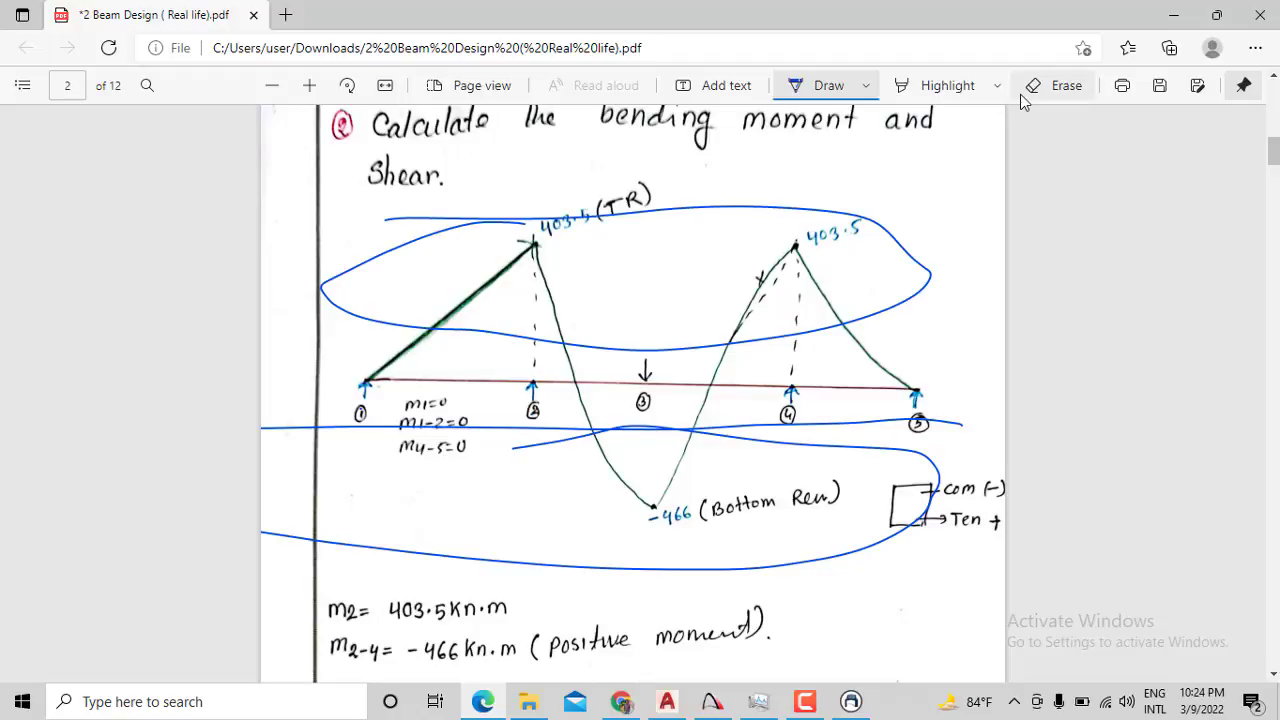
drag(464, 297, 454, 362)
drag(408, 313, 731, 293)
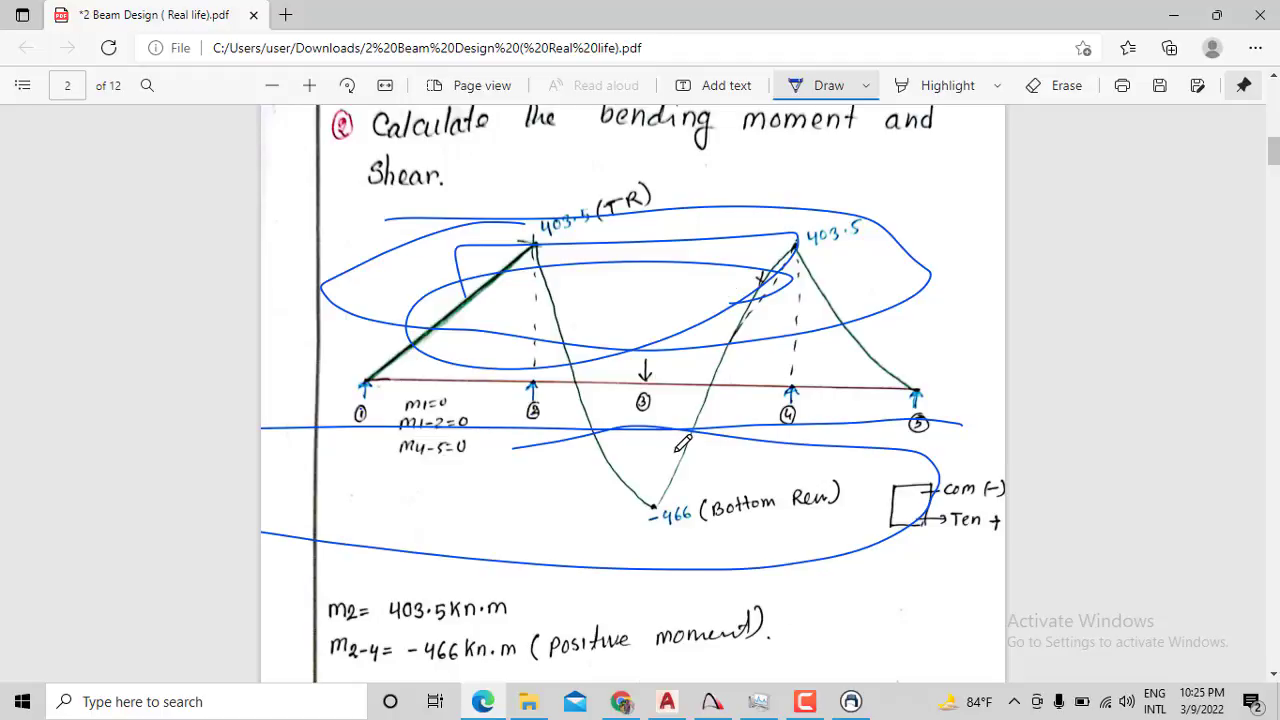
click(1060, 85)
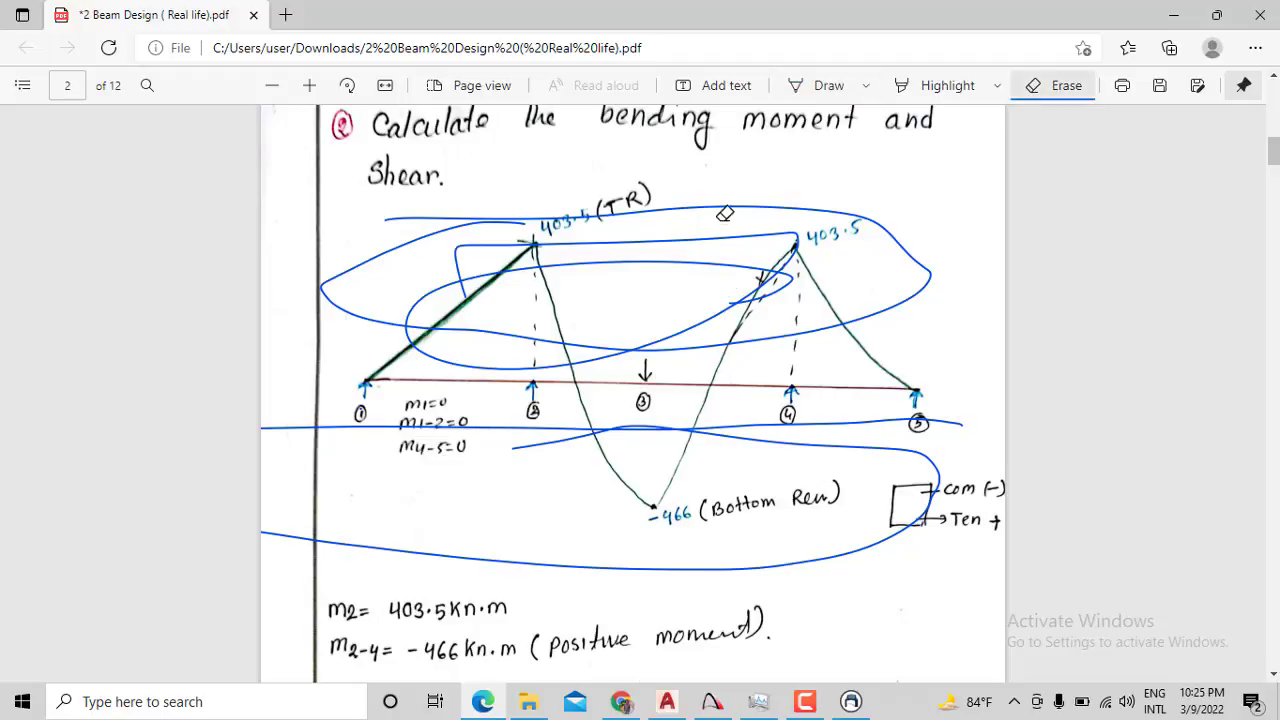
drag(746, 389, 774, 540)
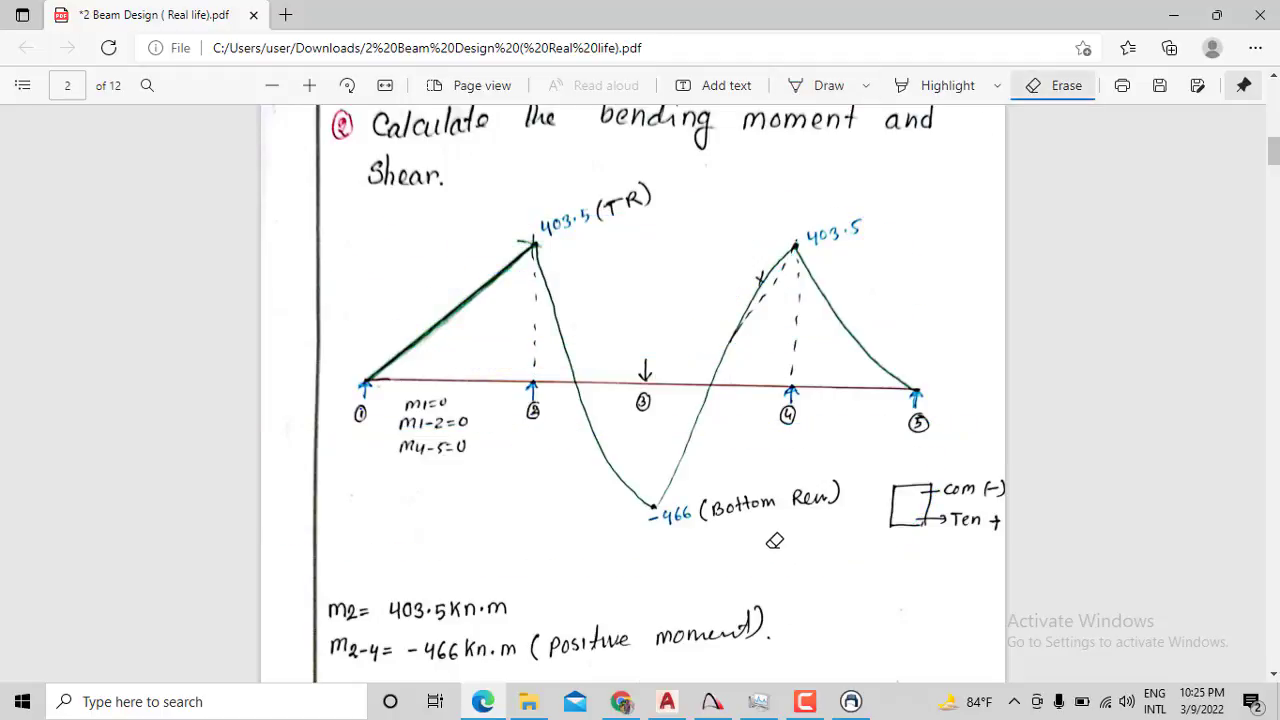
click(820, 85)
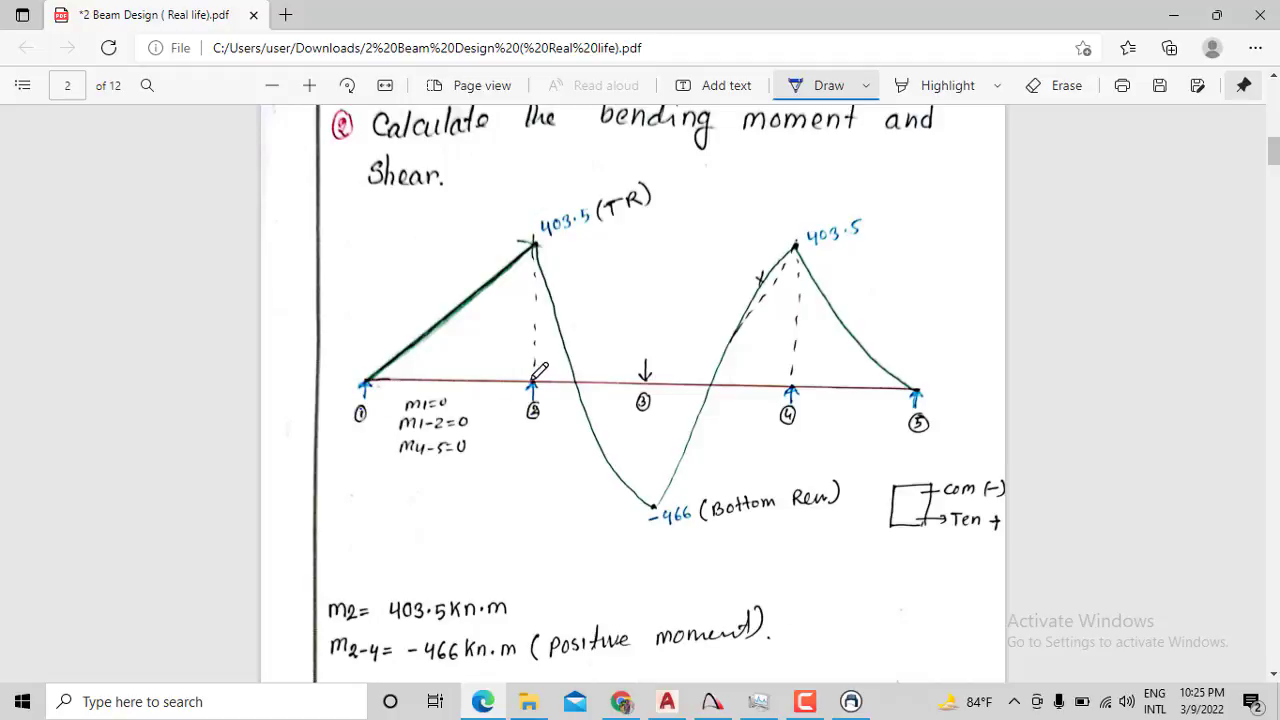
Trace the beam and a sagging curve between nodes 1 and 2, erasing each
drag(378, 378, 533, 378)
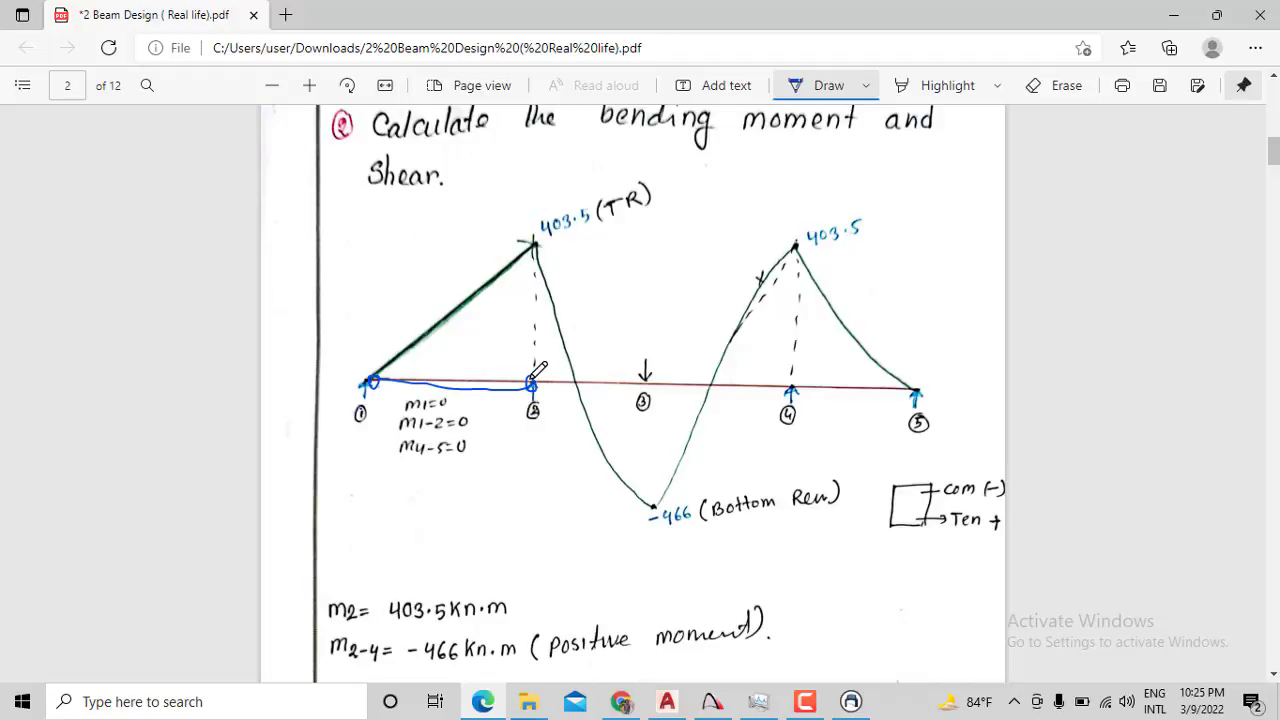
click(1062, 86)
click(480, 396)
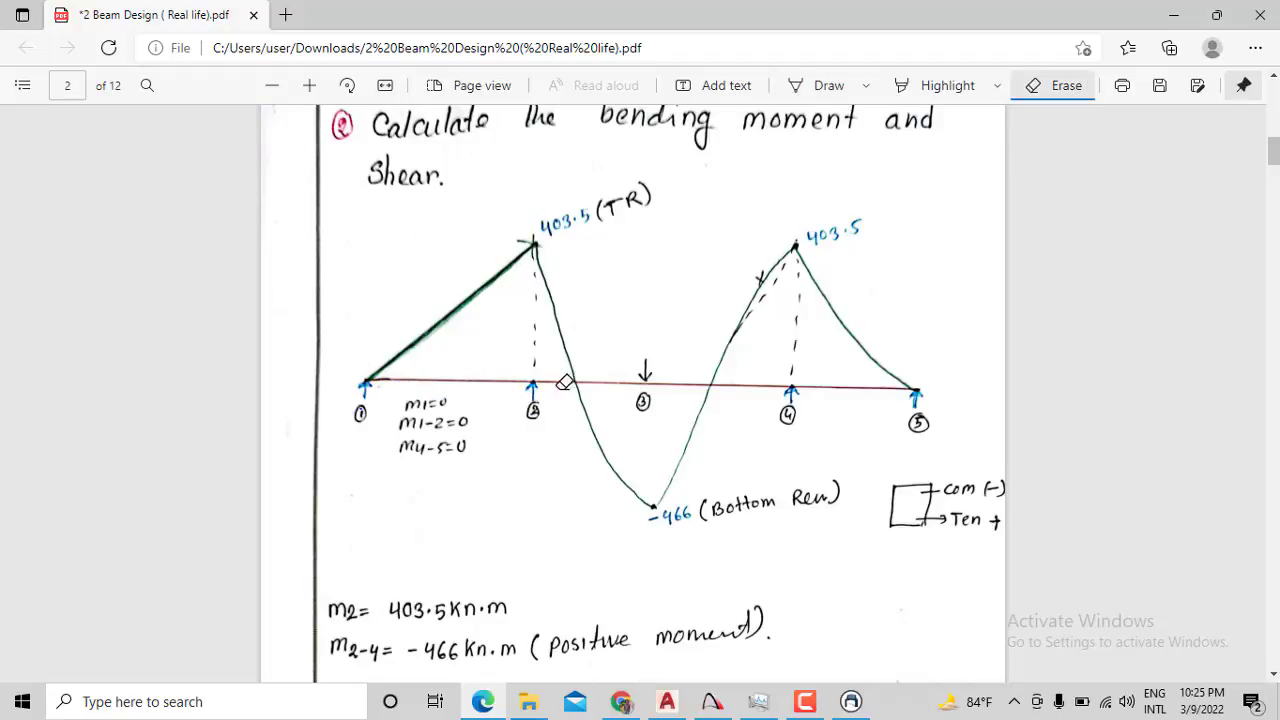
click(800, 86)
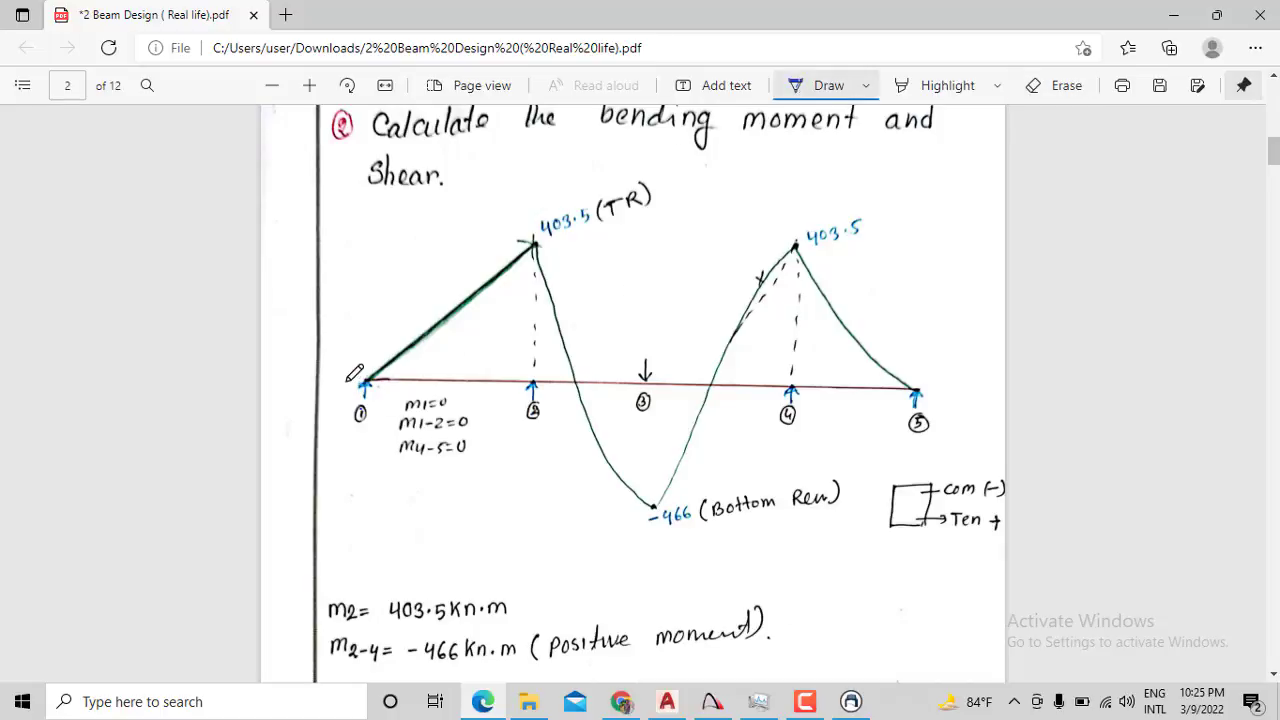
drag(370, 380, 533, 384)
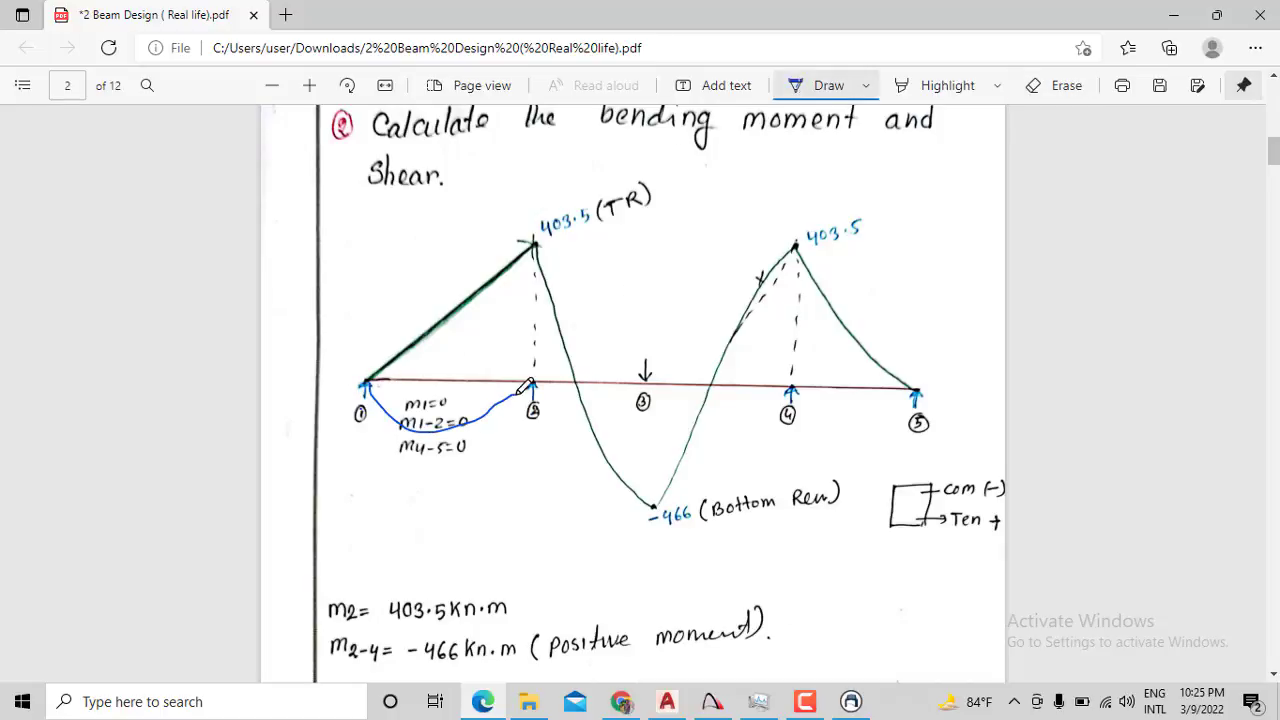
click(1062, 86)
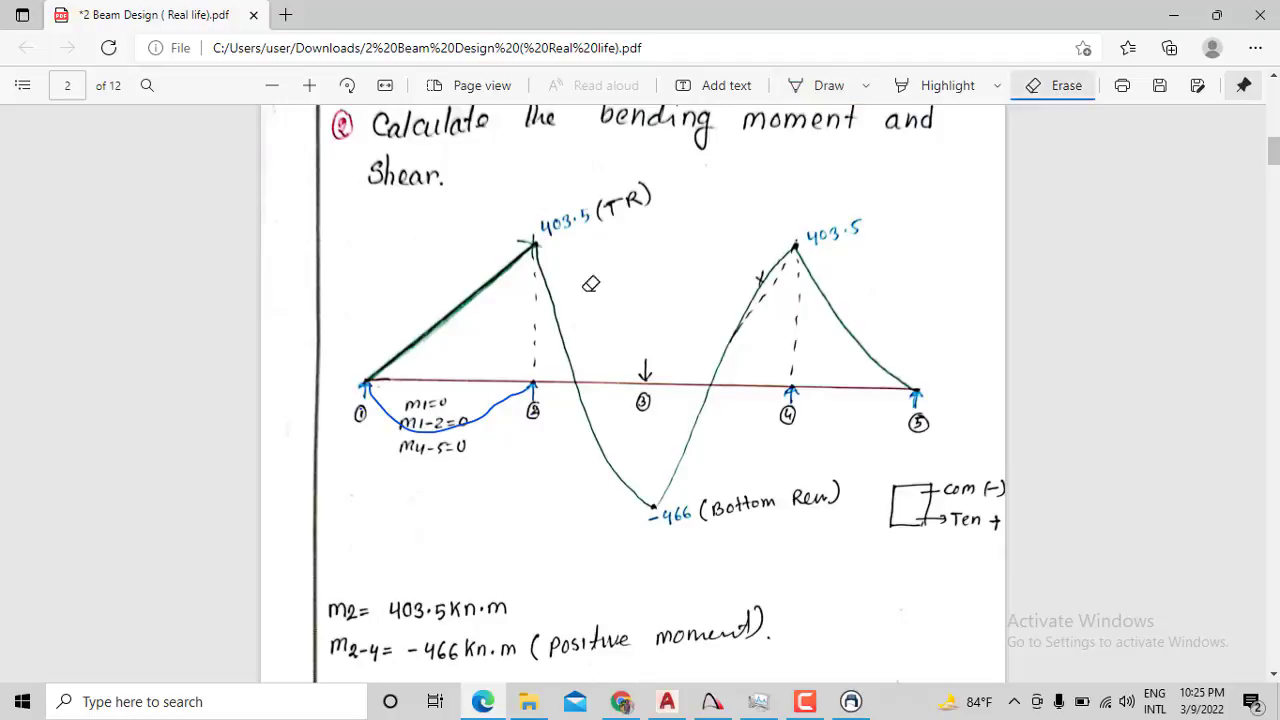
click(481, 414)
click(797, 88)
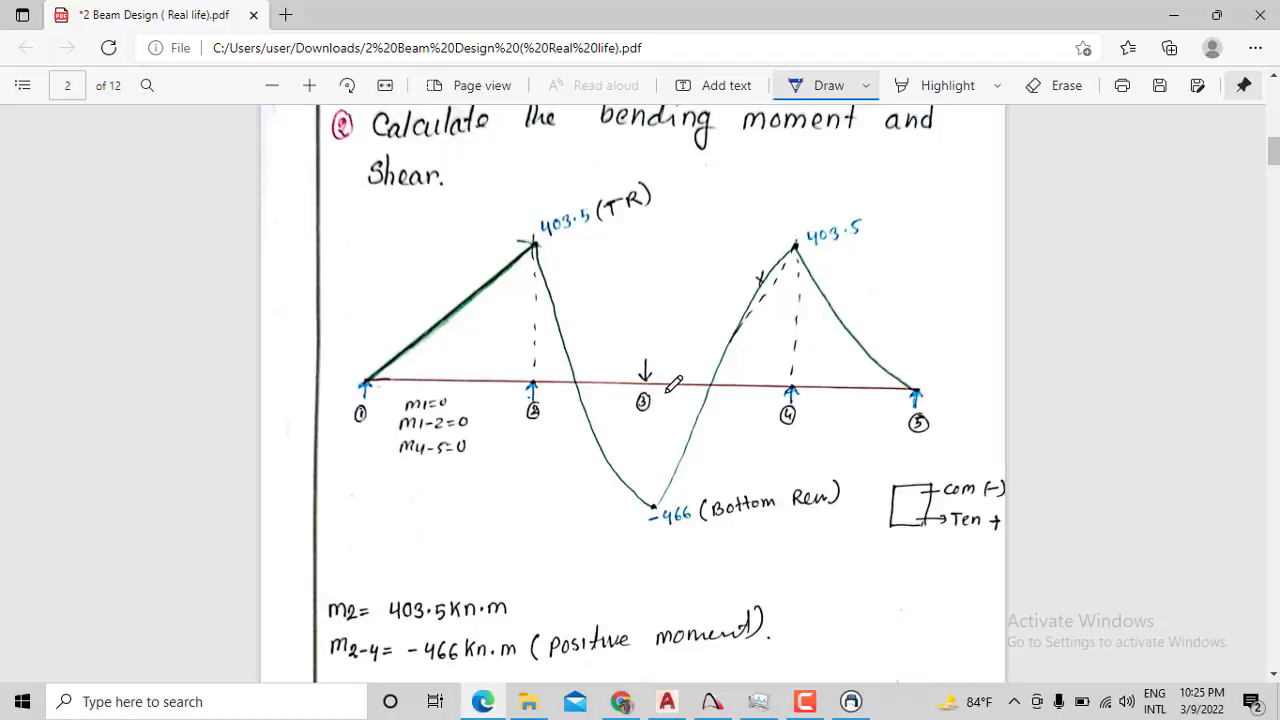
Mark beside point 3 and draw lines across the 403.5 peaks, then erase them
mouse_move(646, 350)
mouse_down()
mouse_move(631, 410)
mouse_move(648, 350)
mouse_move(590, 406)
mouse_up()
click(1066, 88)
click(826, 86)
drag(377, 287, 800, 275)
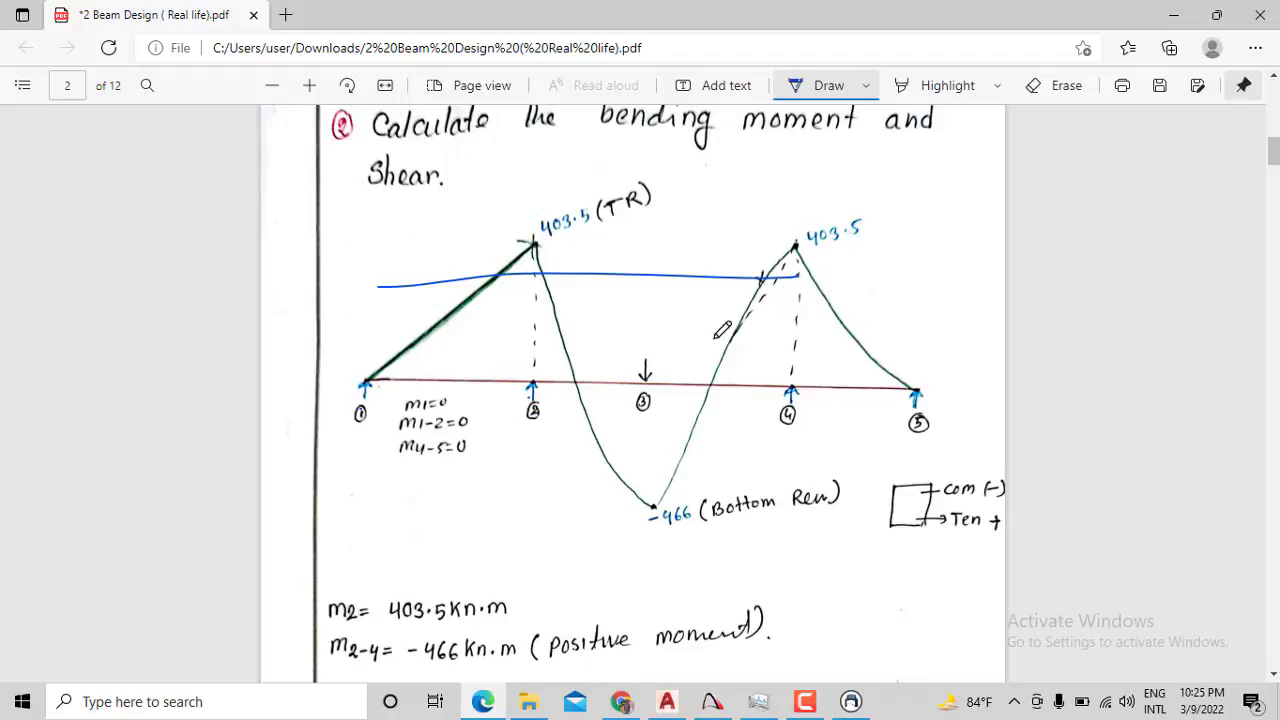
drag(718, 335, 402, 318)
click(1062, 86)
drag(754, 209, 668, 355)
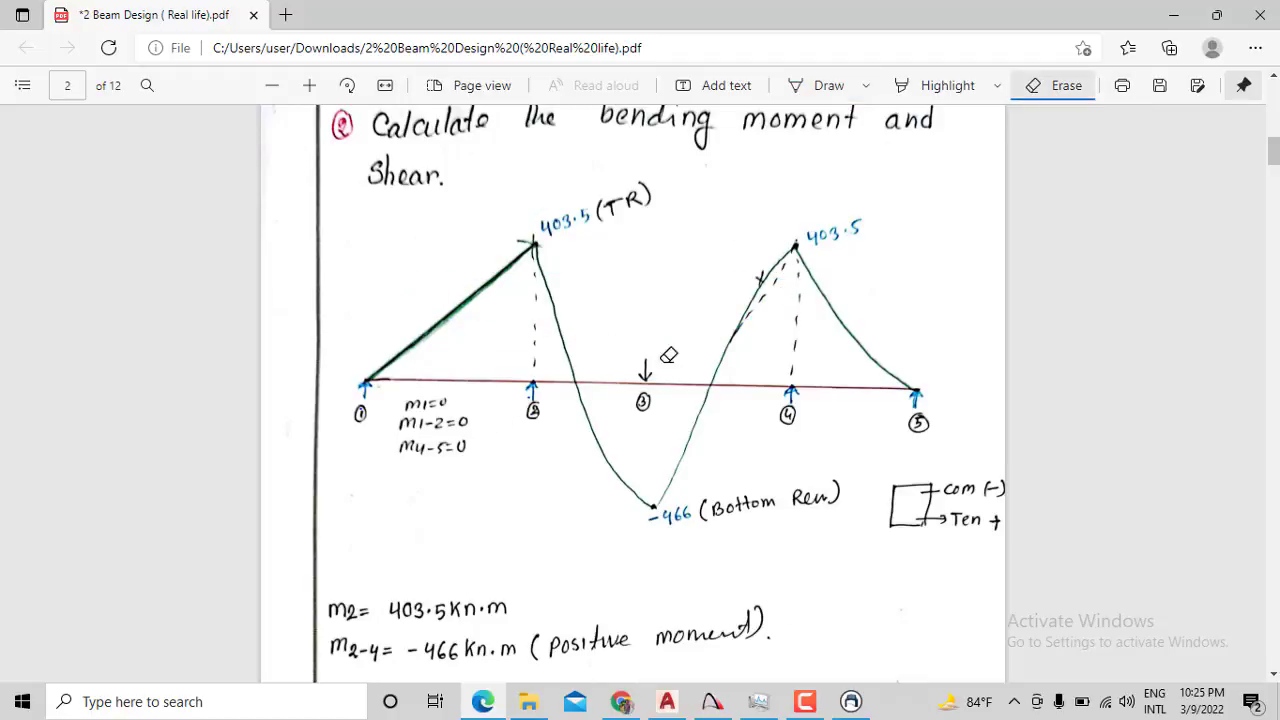
click(822, 86)
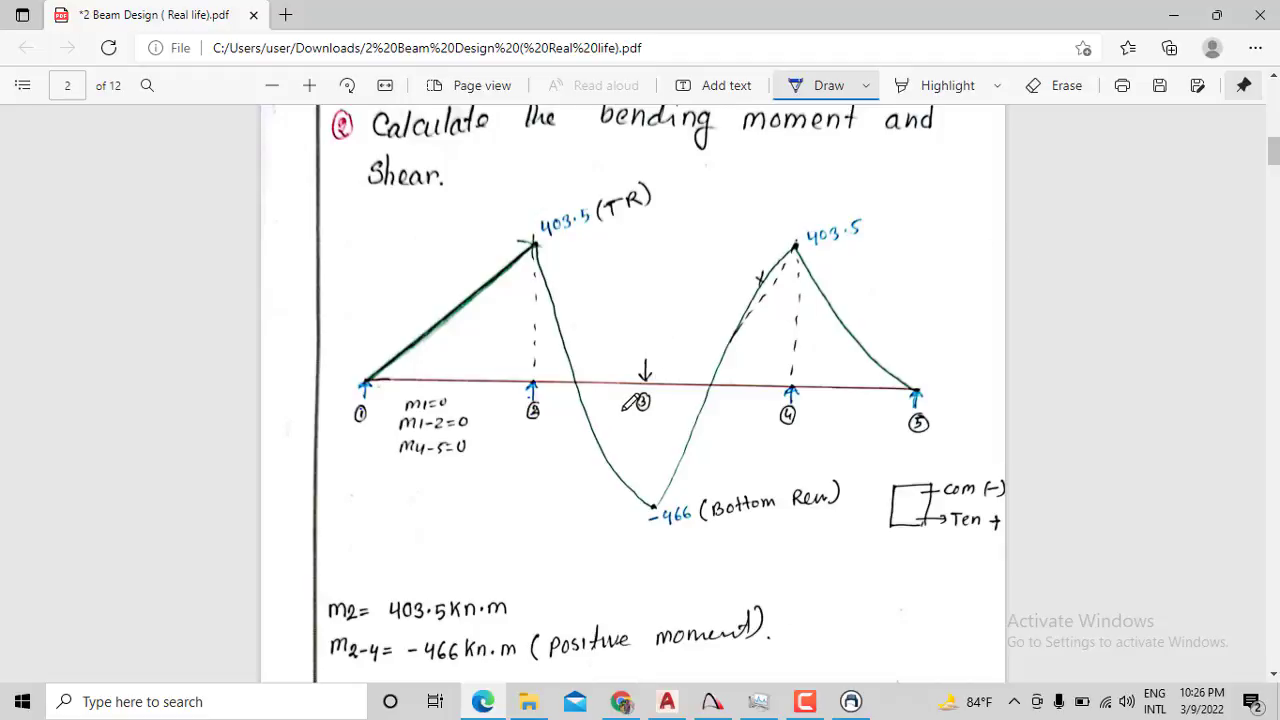
Scroll down to the moment equations and back up to the diagram
scroll(380, 510, down, 3)
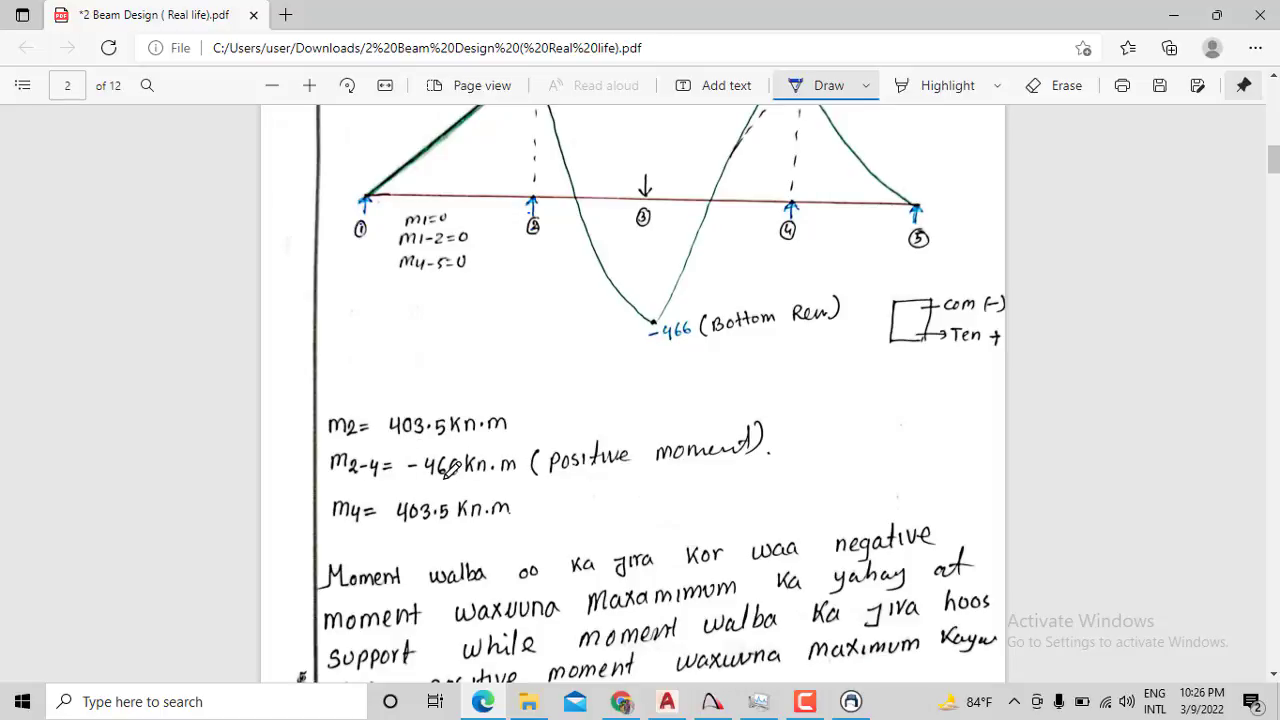
scroll(493, 488, up, 1)
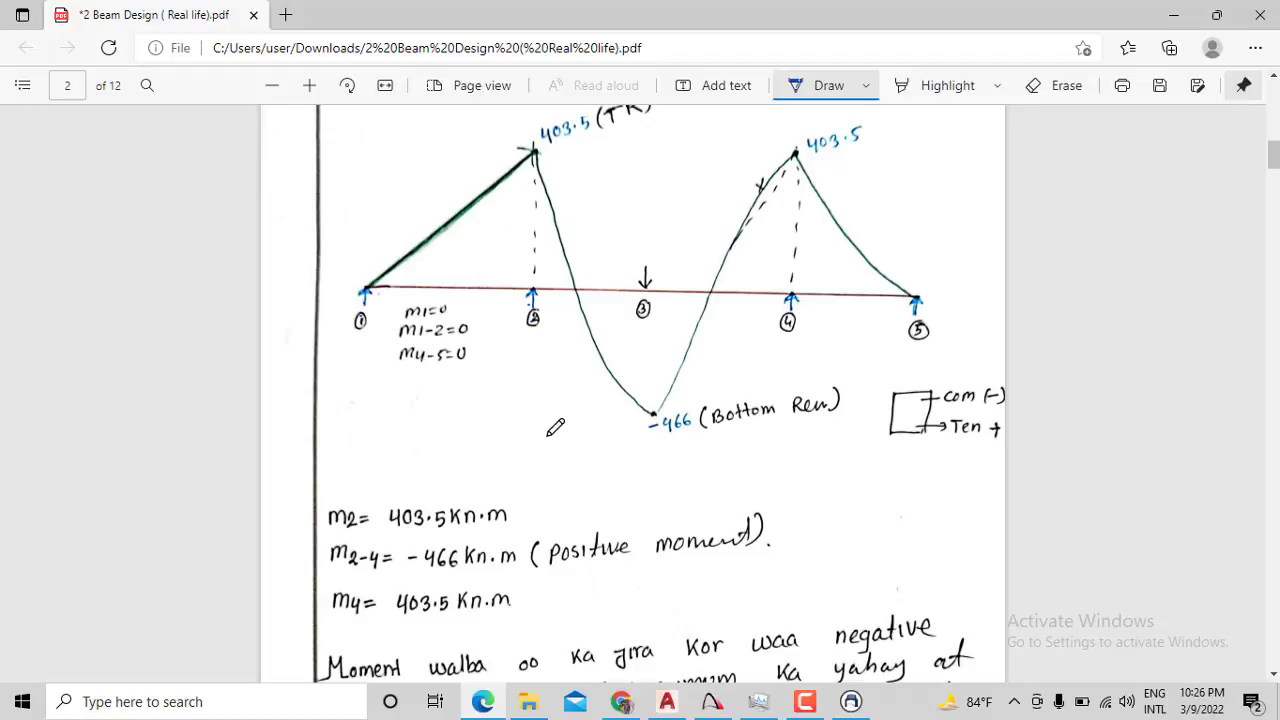
scroll(560, 428, up, 1)
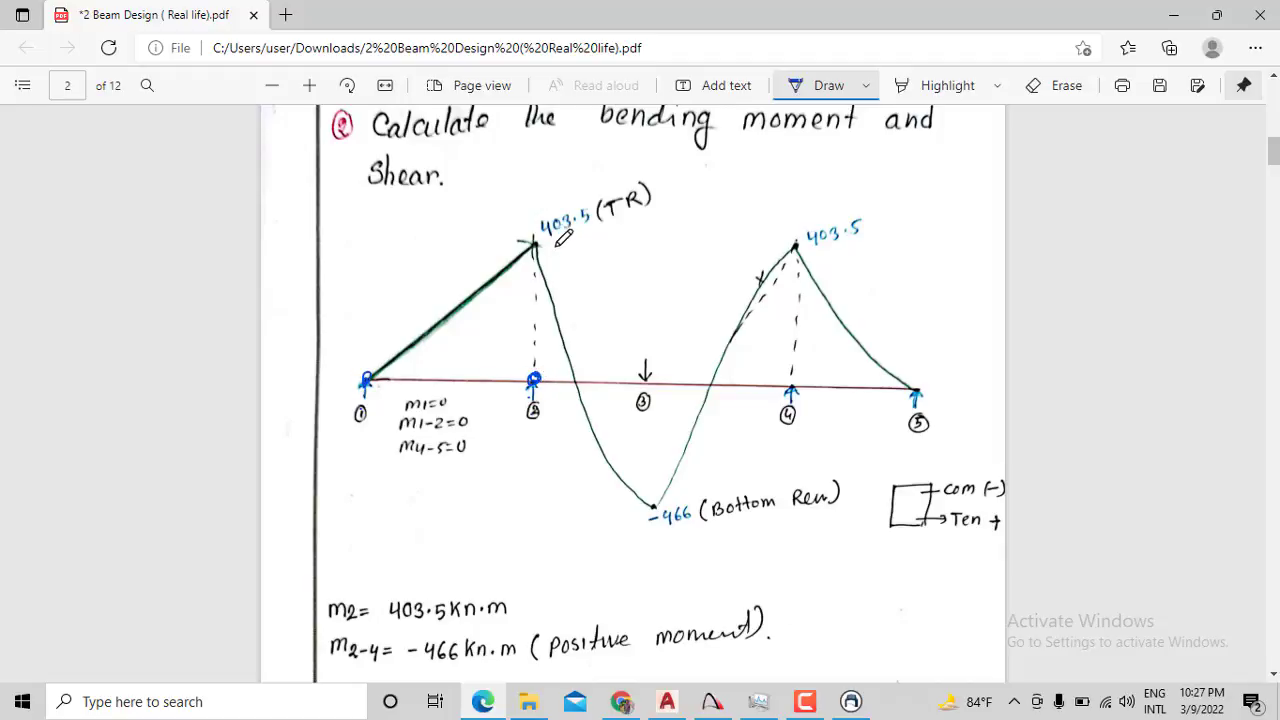
Sketch trial blue marks: underline 403.5 (TR), join the peaks, and arc over supports 1–2 and 4
drag(549, 236, 593, 225)
drag(796, 386, 797, 383)
drag(796, 245, 535, 245)
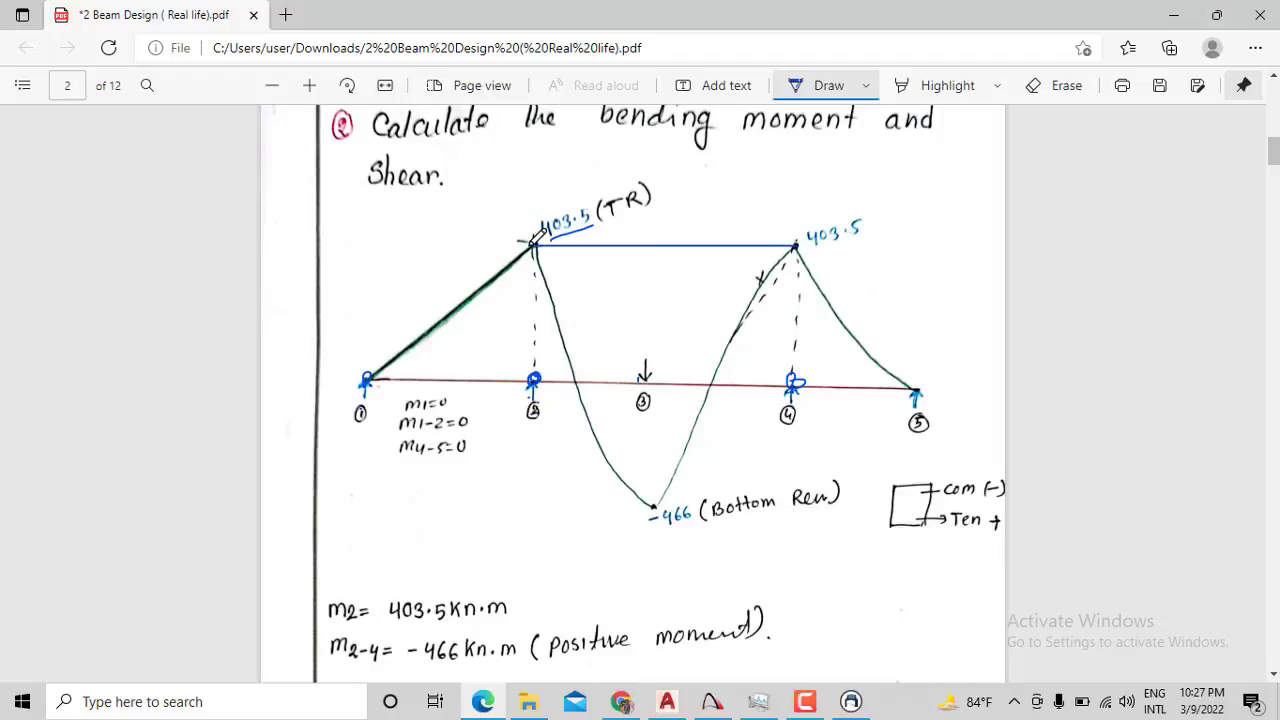
drag(531, 378, 376, 396)
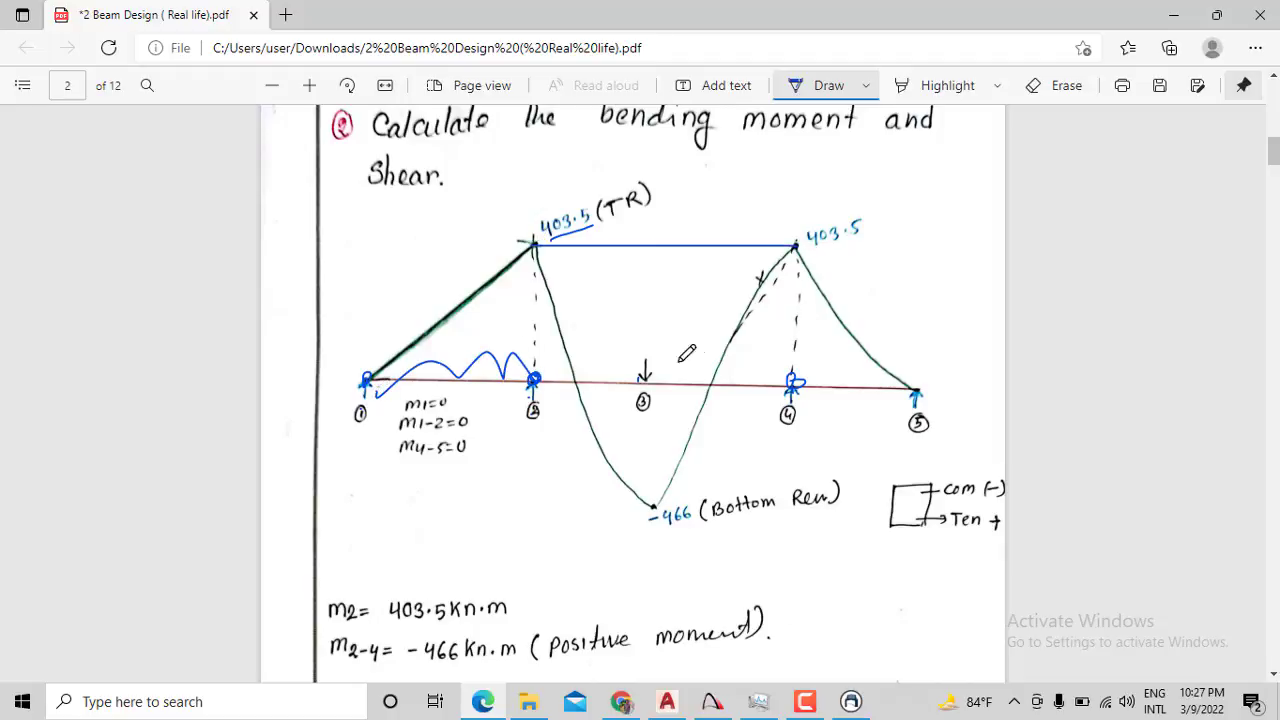
drag(742, 388, 866, 369)
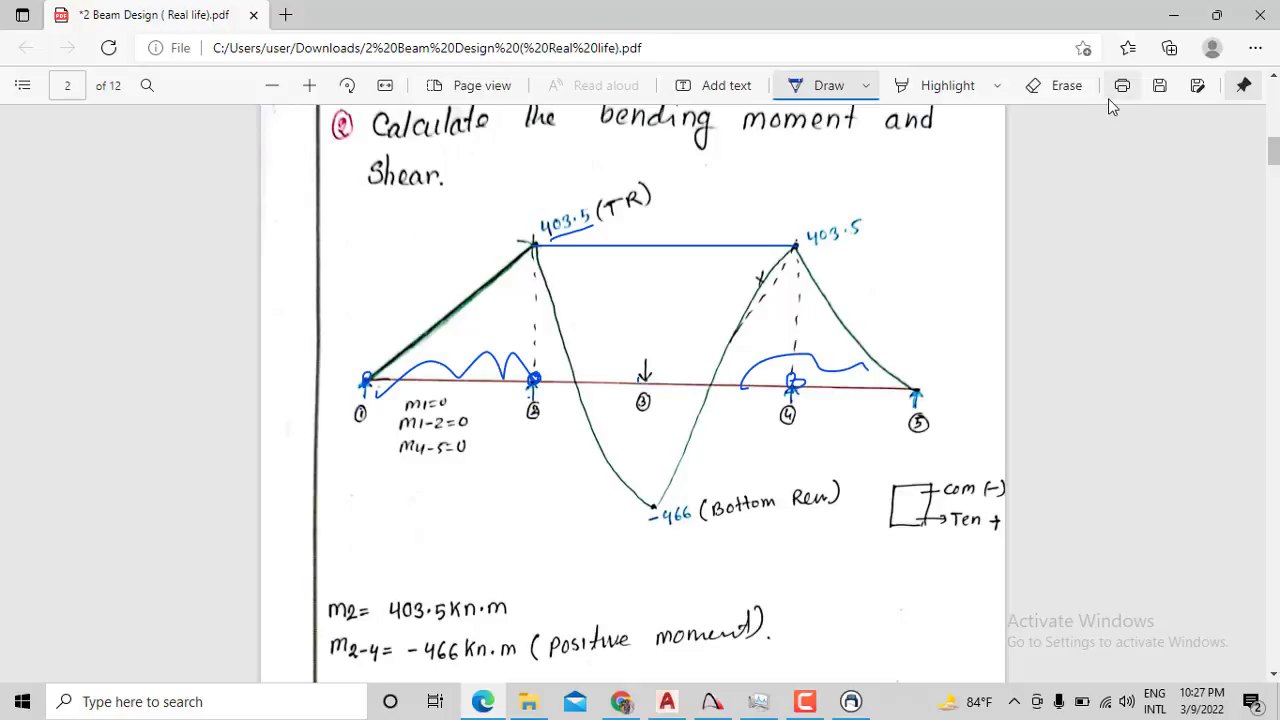
Erase the arc, the peak line, the underline and the wavy stroke
click(1050, 86)
click(800, 370)
click(720, 245)
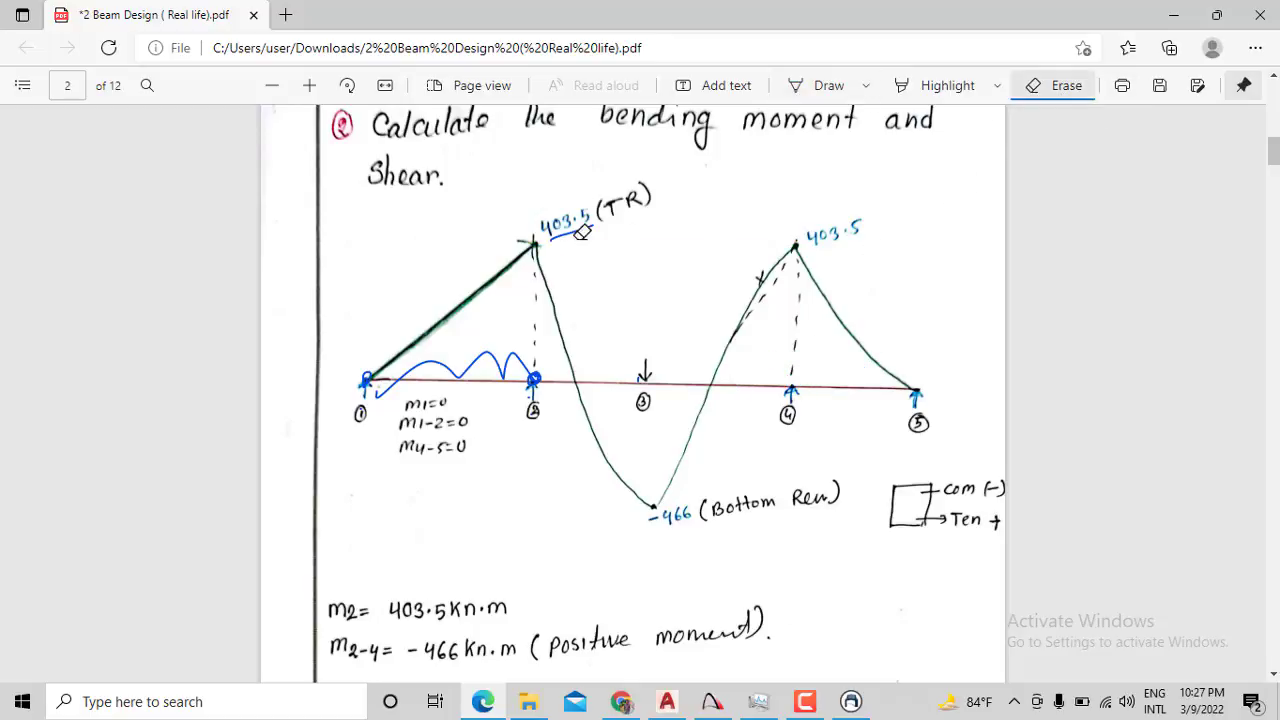
click(575, 228)
drag(480, 355, 475, 395)
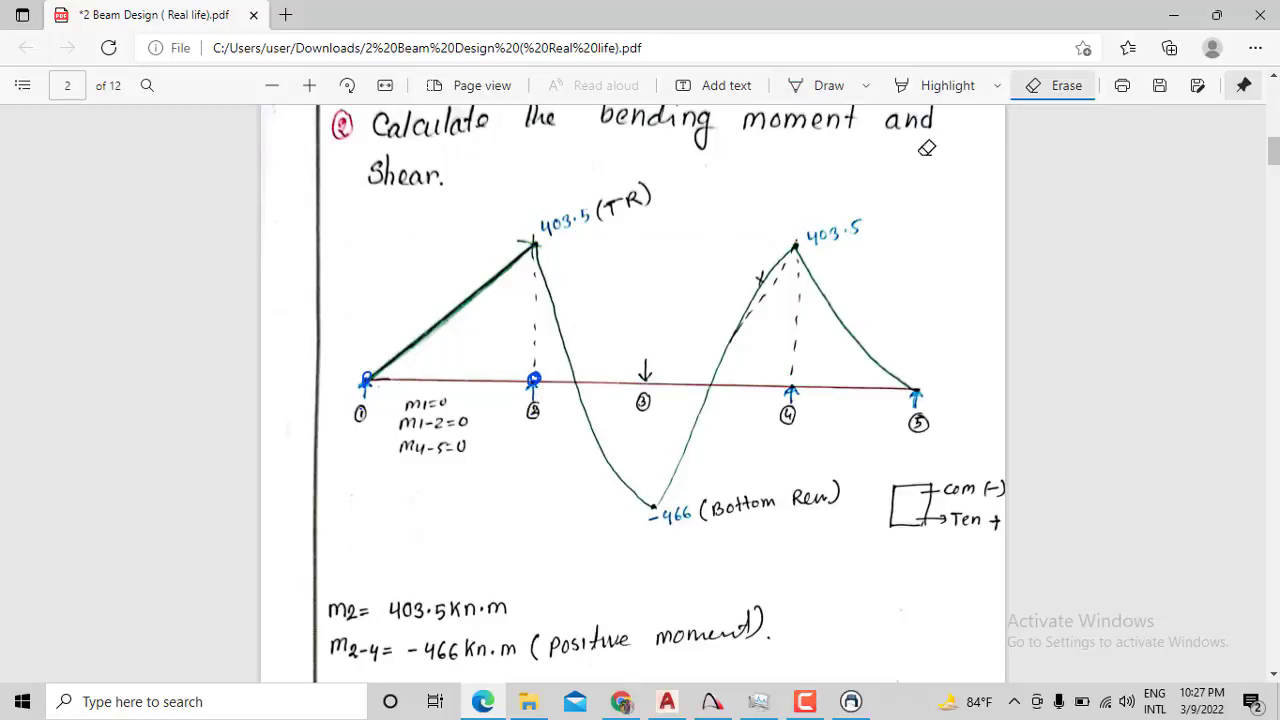
click(828, 86)
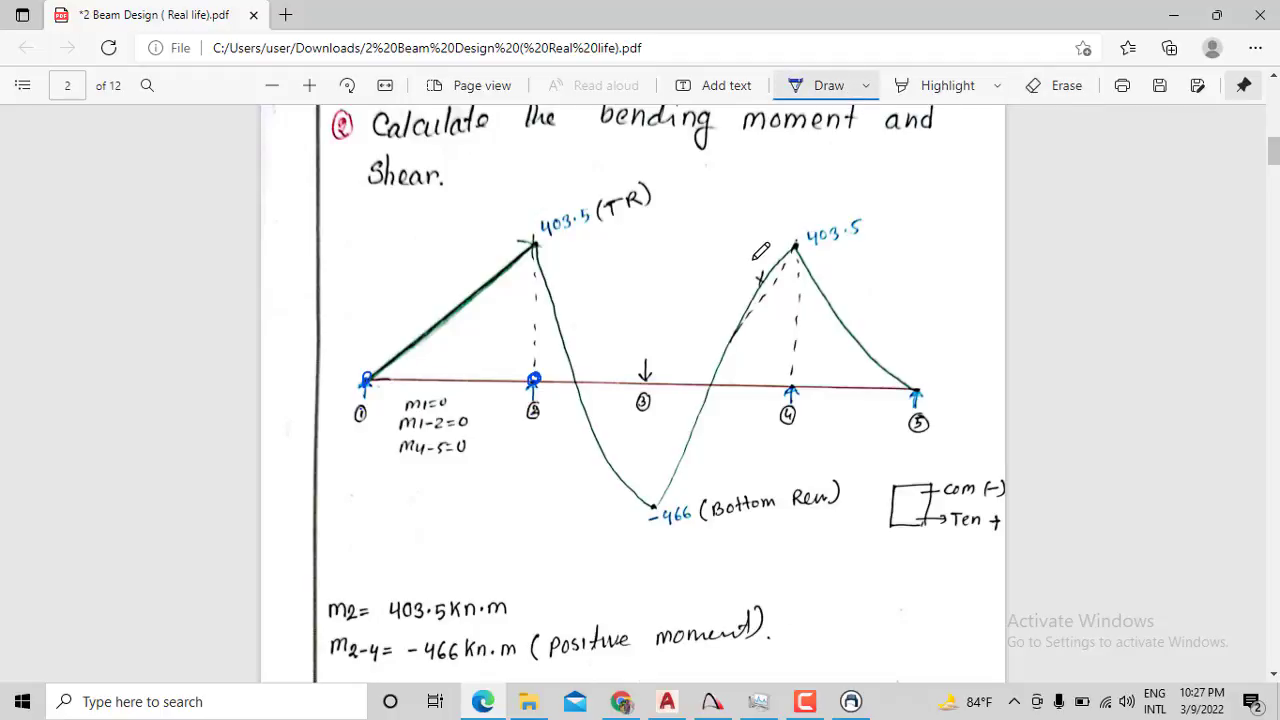
Ink a blue bracket beside the m2 and m2-4 moment lines
scroll(750, 372, down, 3)
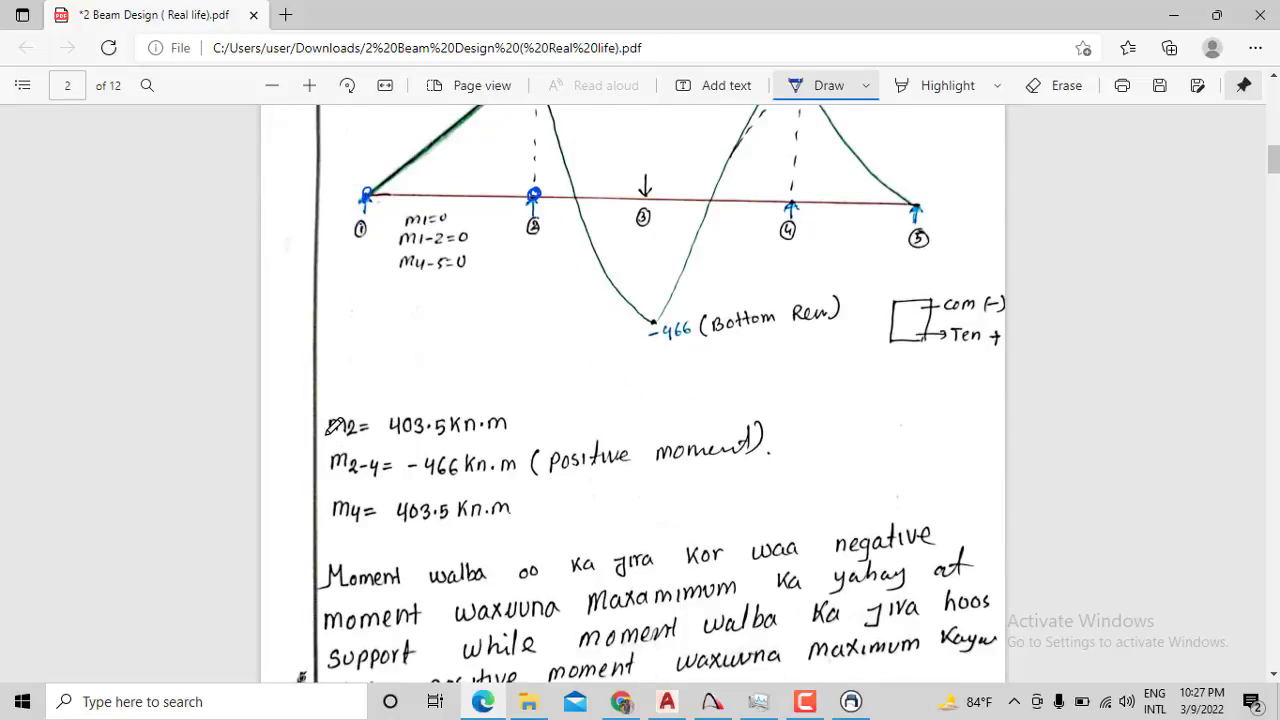
drag(323, 432, 322, 510)
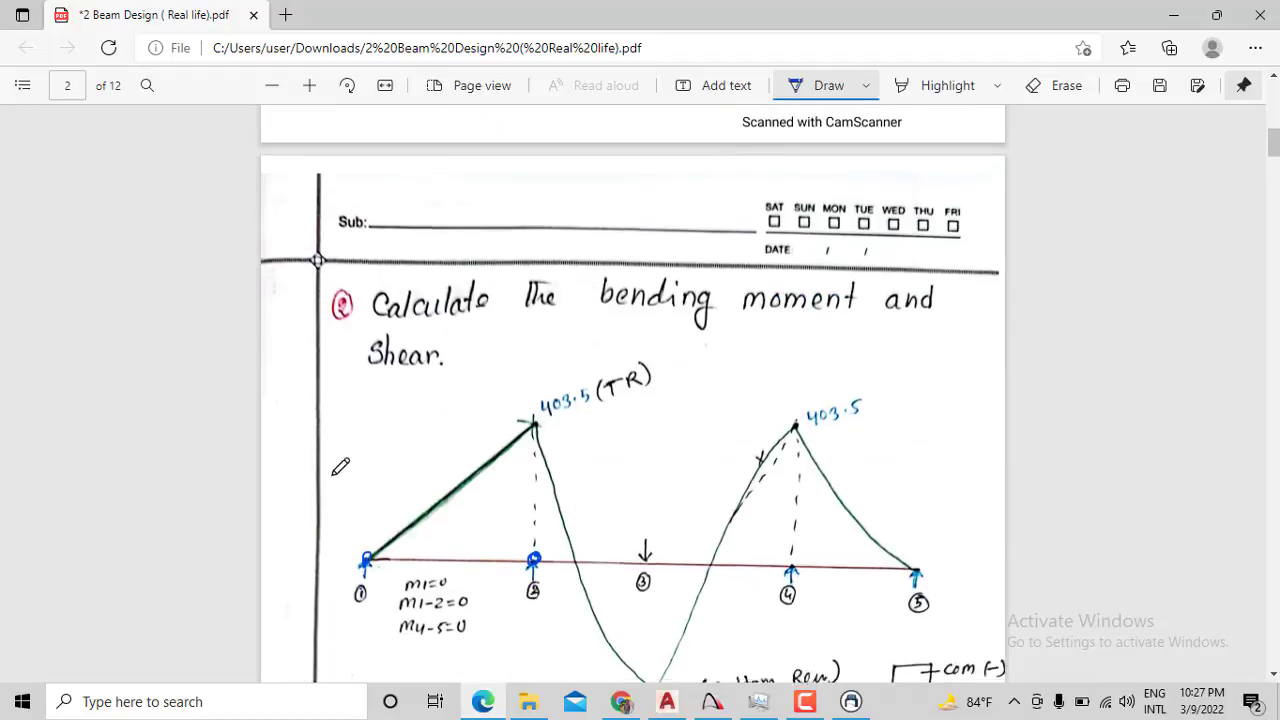
scroll(337, 457, up, 6)
Underline both 403.5 labels in blue, then erase the underlines
drag(541, 419, 604, 396)
drag(797, 442, 860, 424)
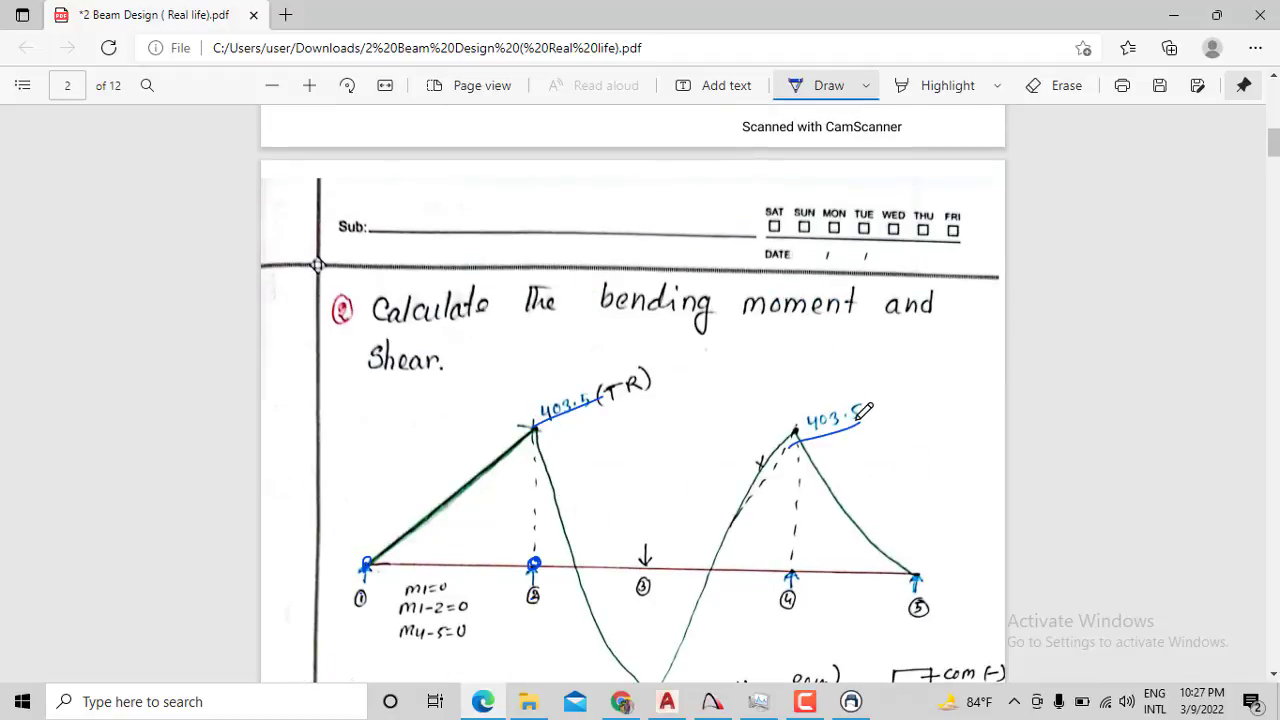
click(1043, 86)
click(830, 434)
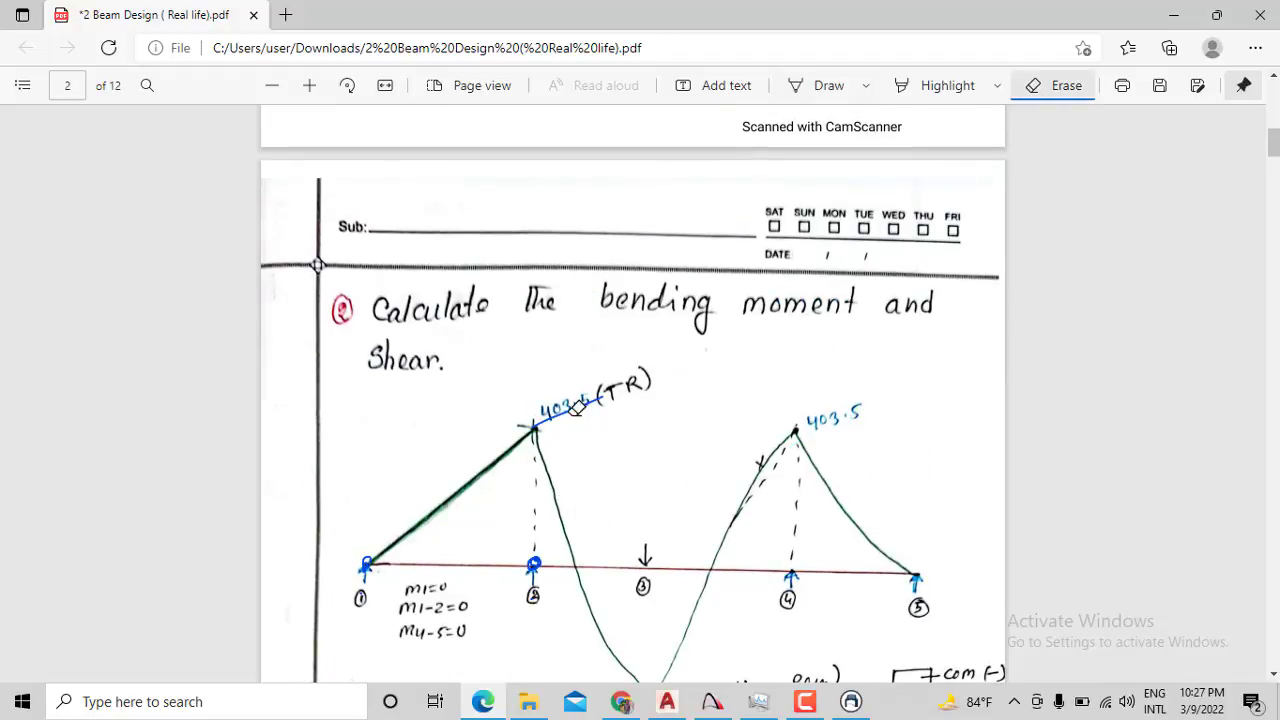
click(578, 407)
scroll(541, 404, down, 5)
scroll(538, 410, up, 2)
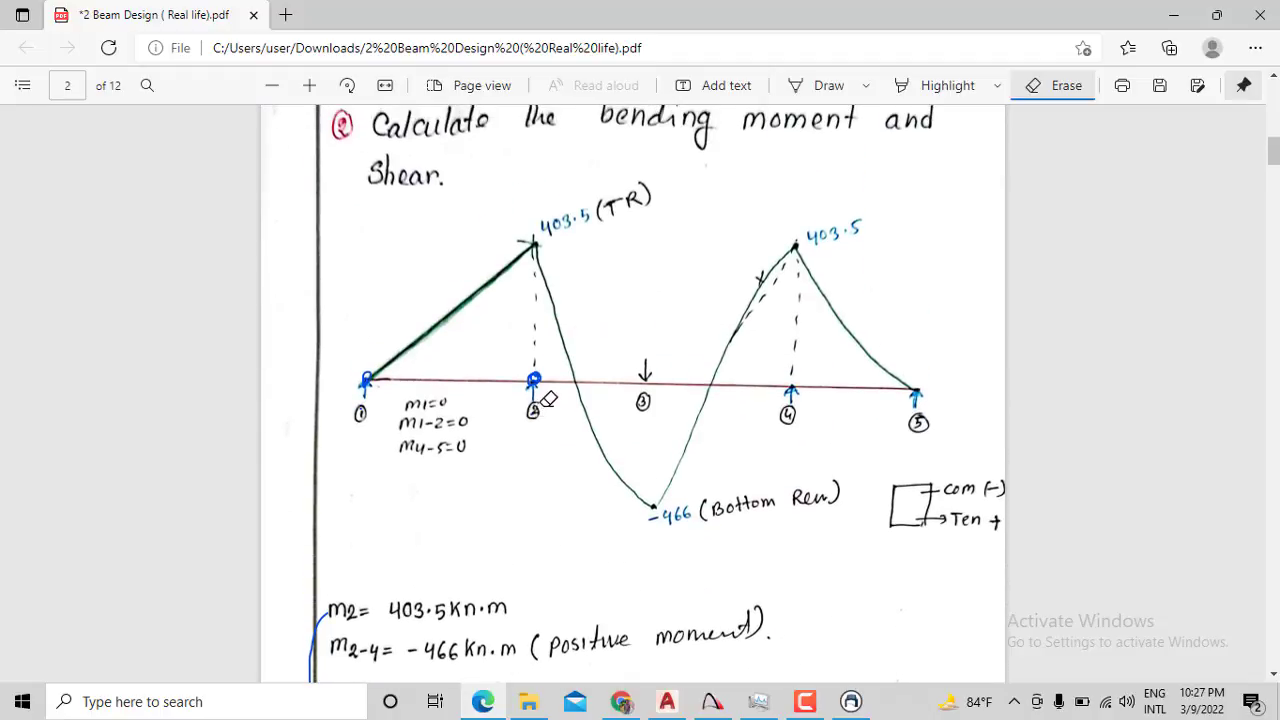
key(super)
Launch Snipping Tool, snip the moment diagram and maximize the snip window
text(s)
click(160, 186)
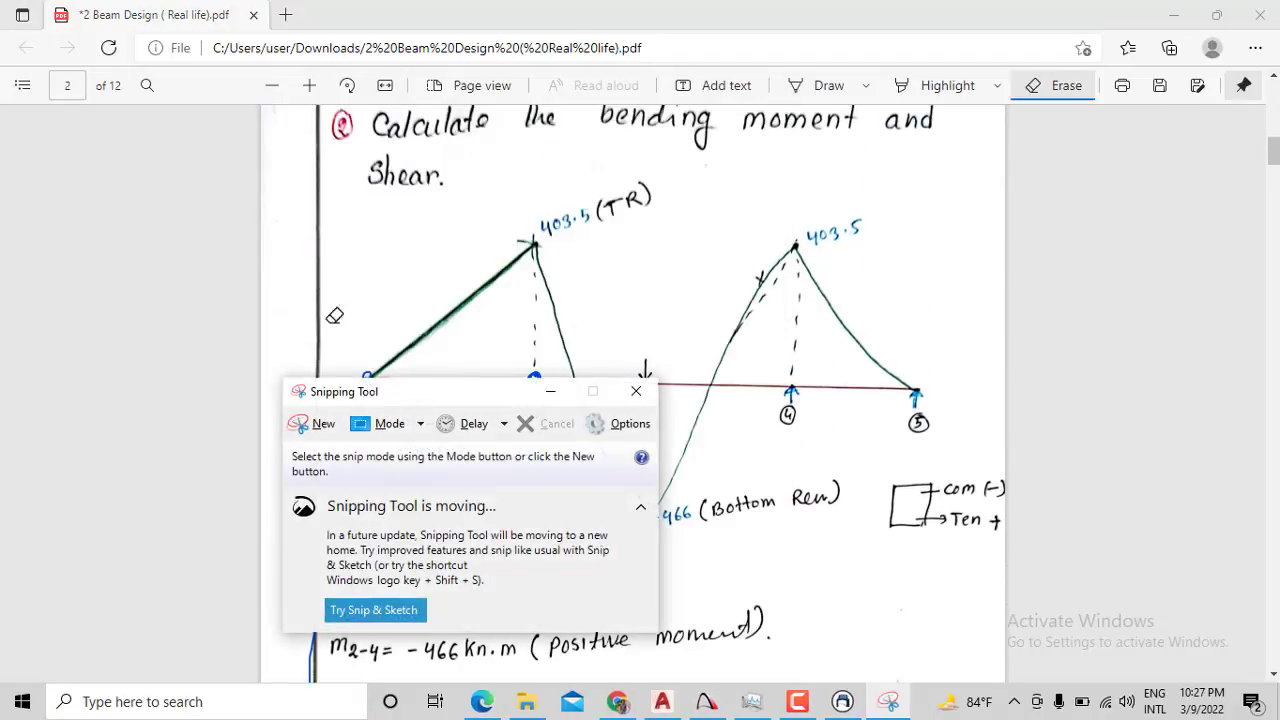
click(316, 423)
mouse_move(287, 127)
mouse_down()
mouse_move(925, 558)
mouse_move(1022, 544)
mouse_up()
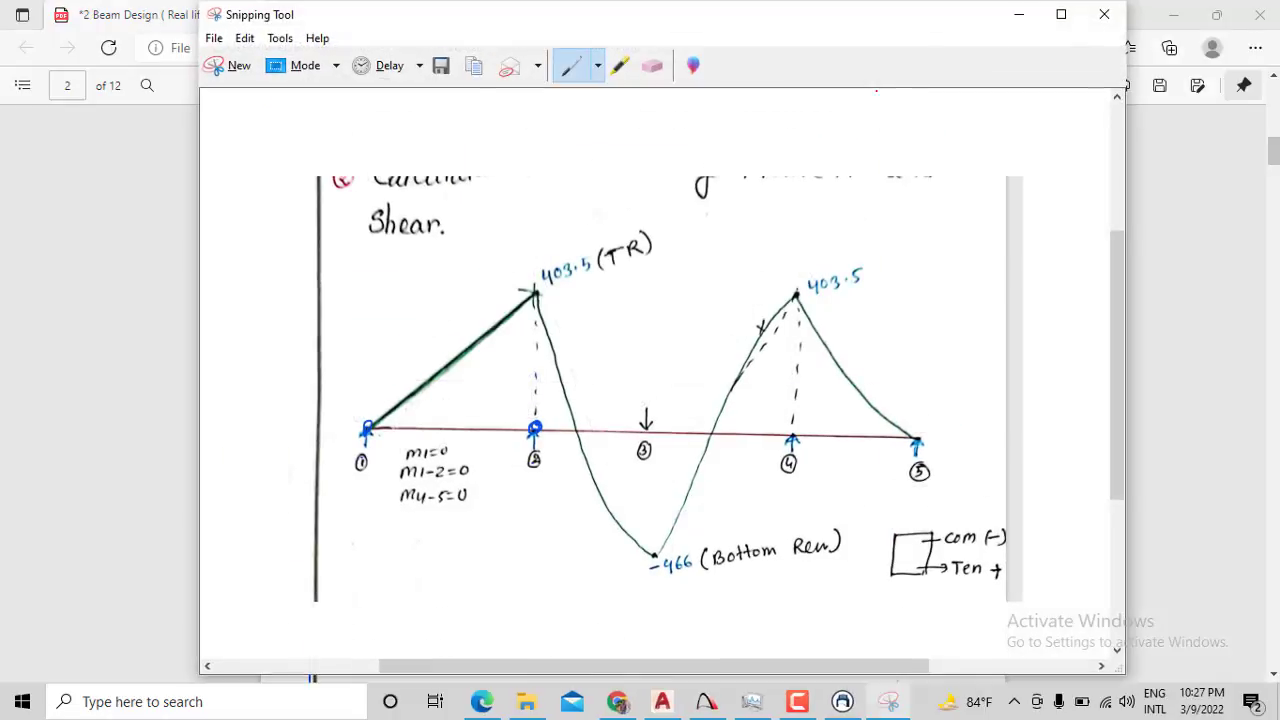
click(1064, 14)
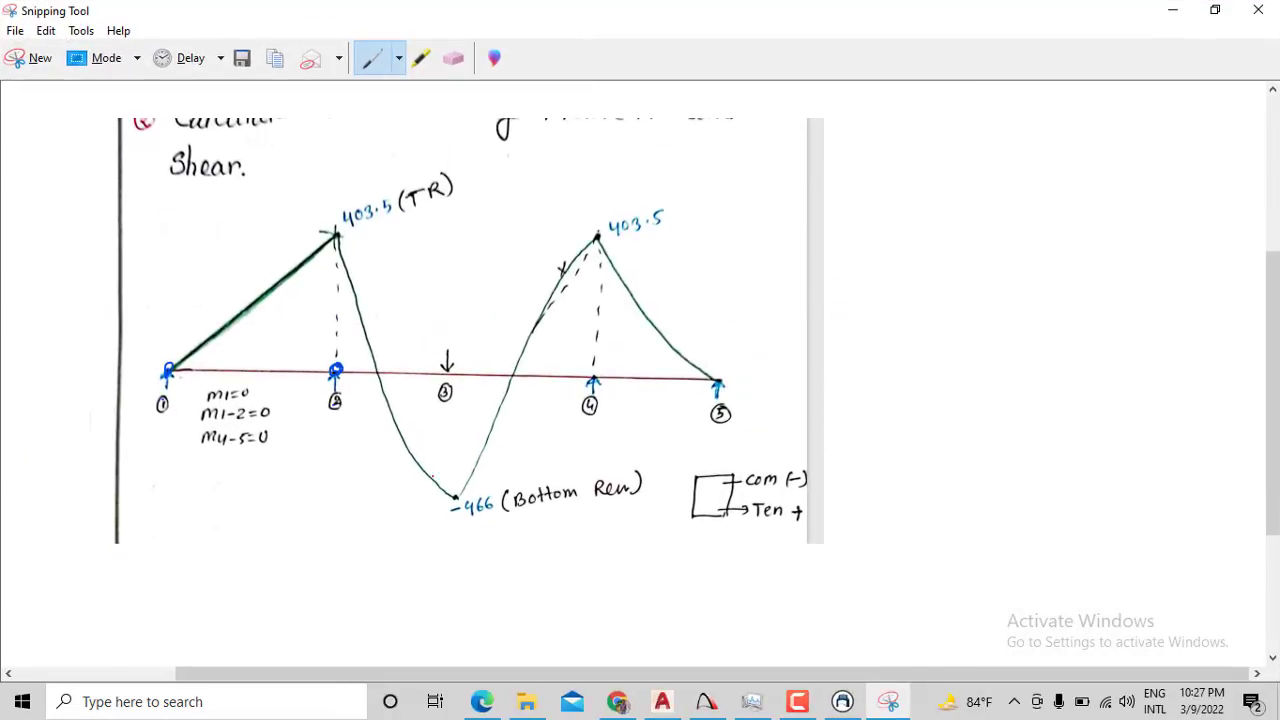
Write m2-4 and m4 in red on the snip, then close it without saving
drag(396, 628, 412, 648)
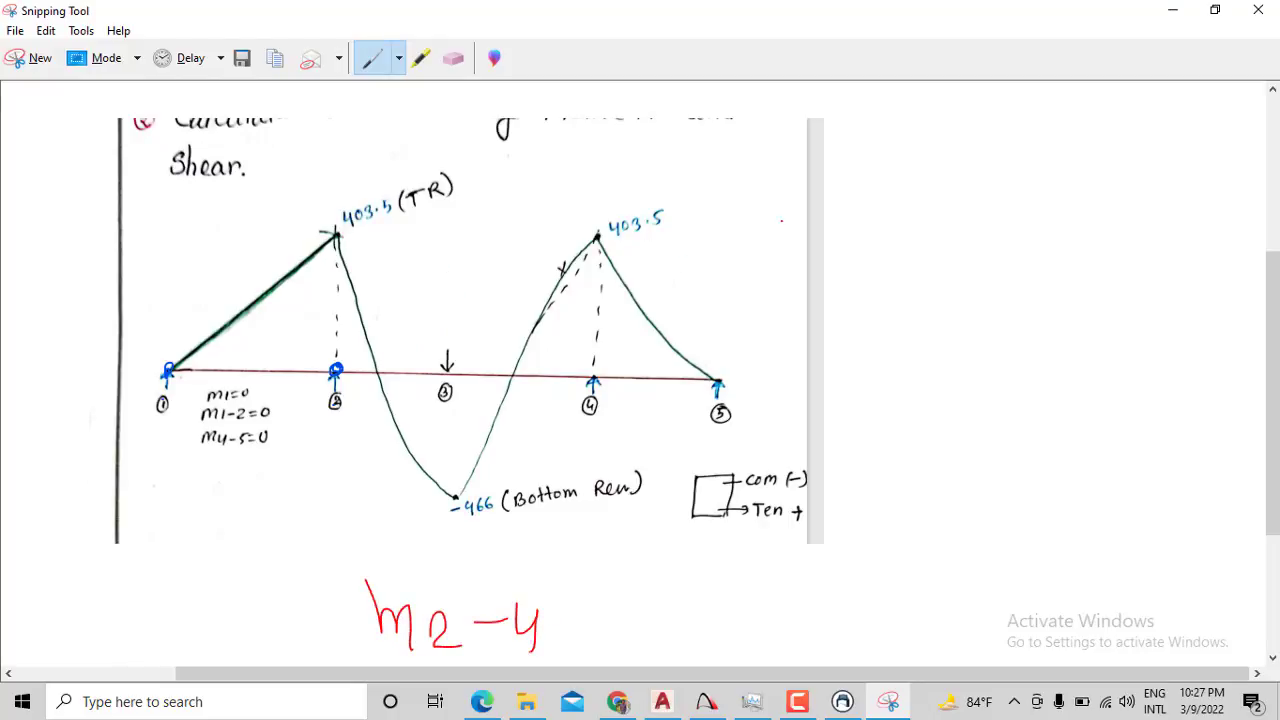
mouse_move(786, 282)
mouse_down()
mouse_move(836, 212)
mouse_move(893, 274)
mouse_move(1027, 222)
mouse_up()
mouse_move(803, 330)
mouse_down()
mouse_move(812, 366)
mouse_move(943, 356)
mouse_up()
drag(940, 340, 941, 374)
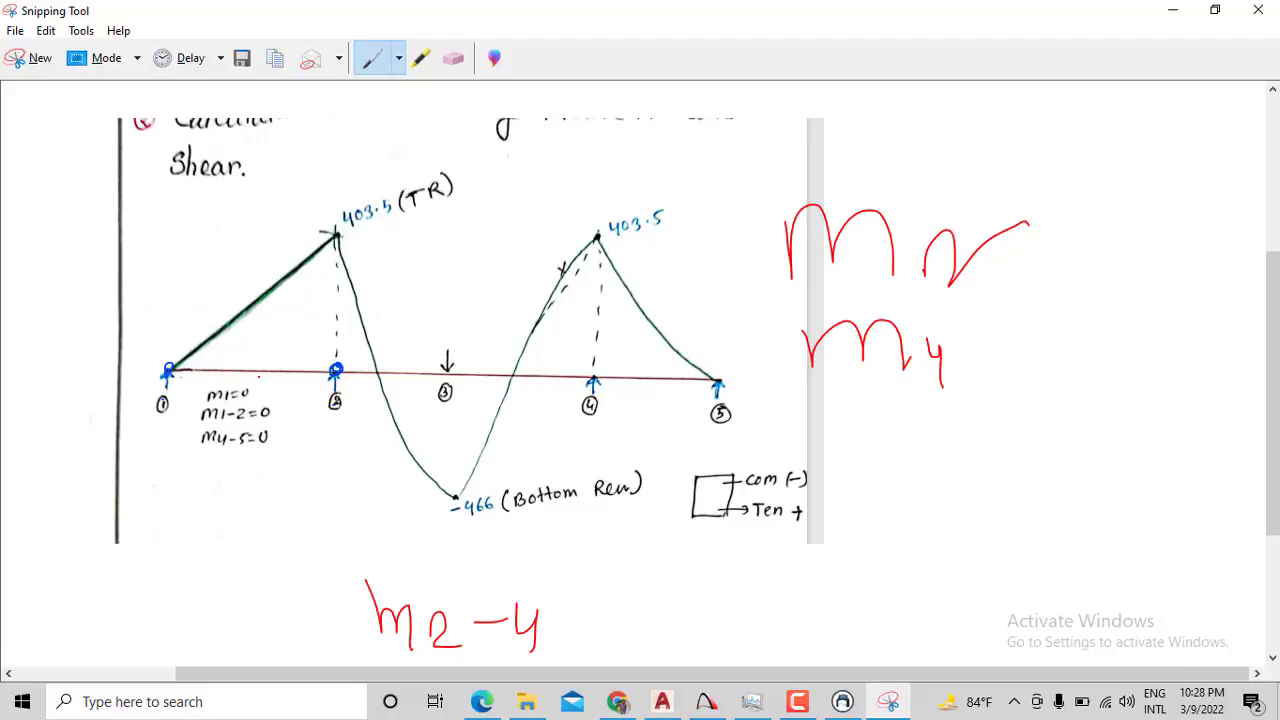
click(1258, 10)
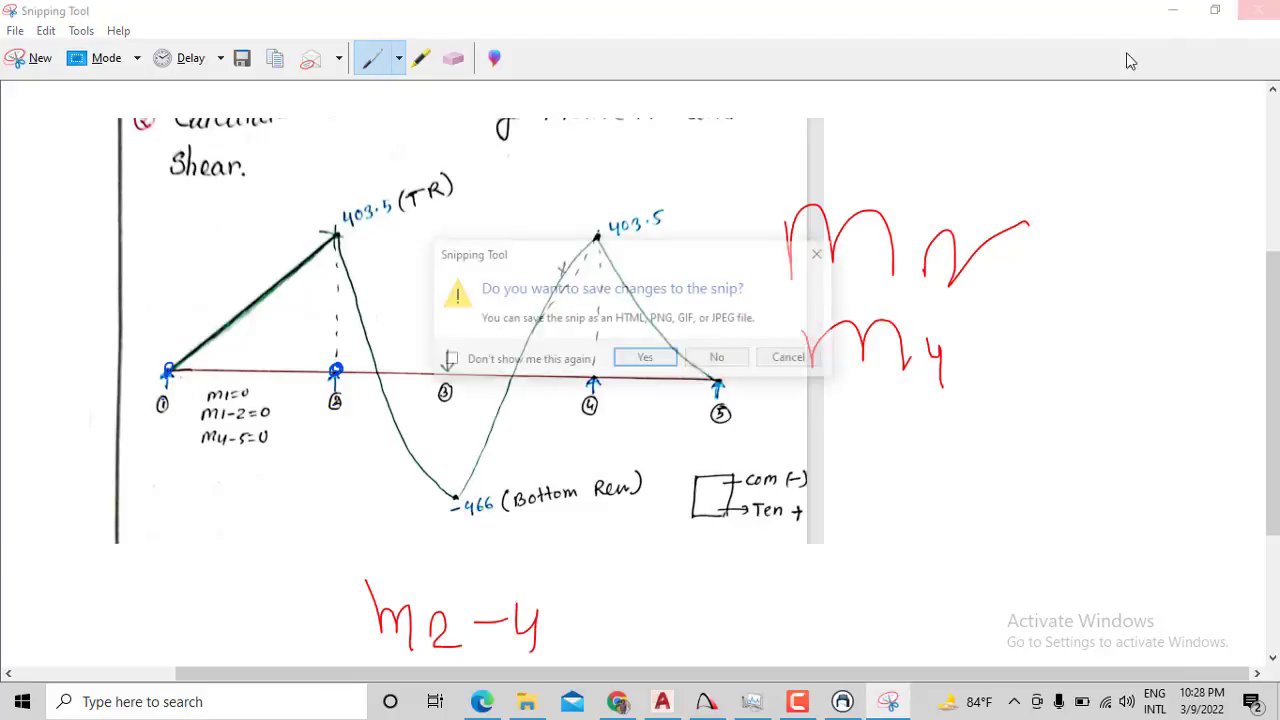
click(722, 358)
click(830, 88)
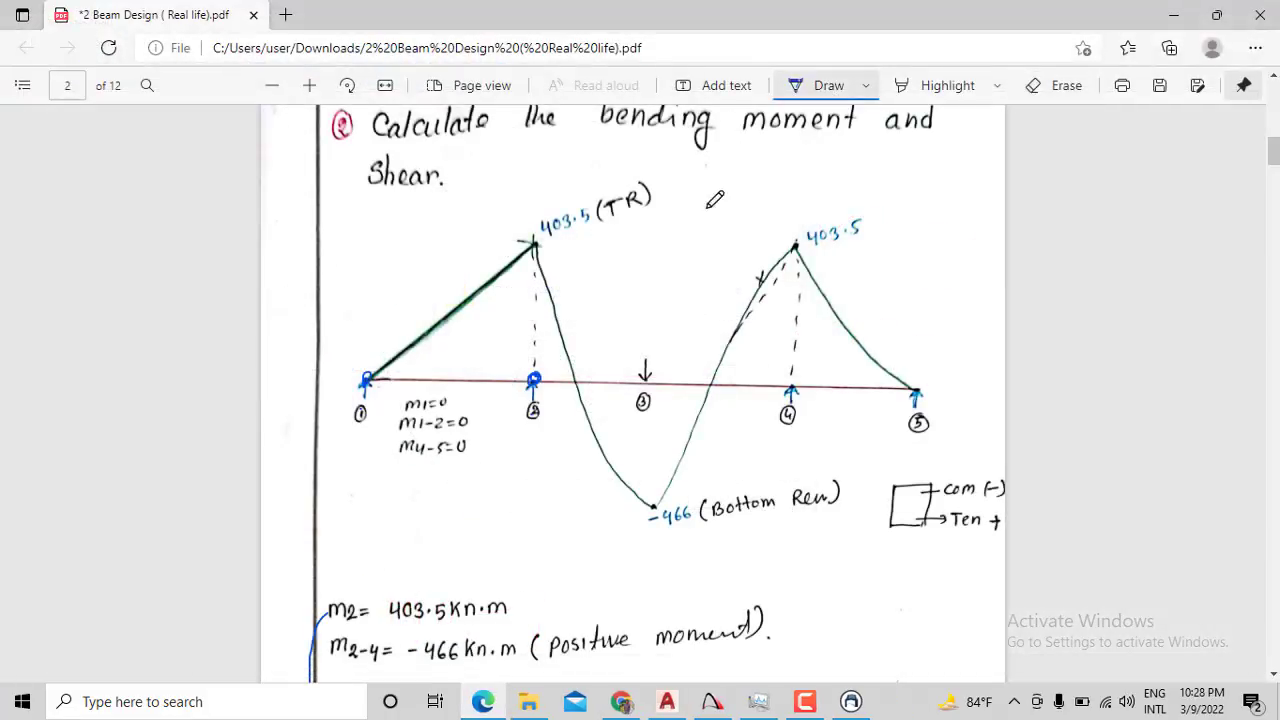
click(1058, 88)
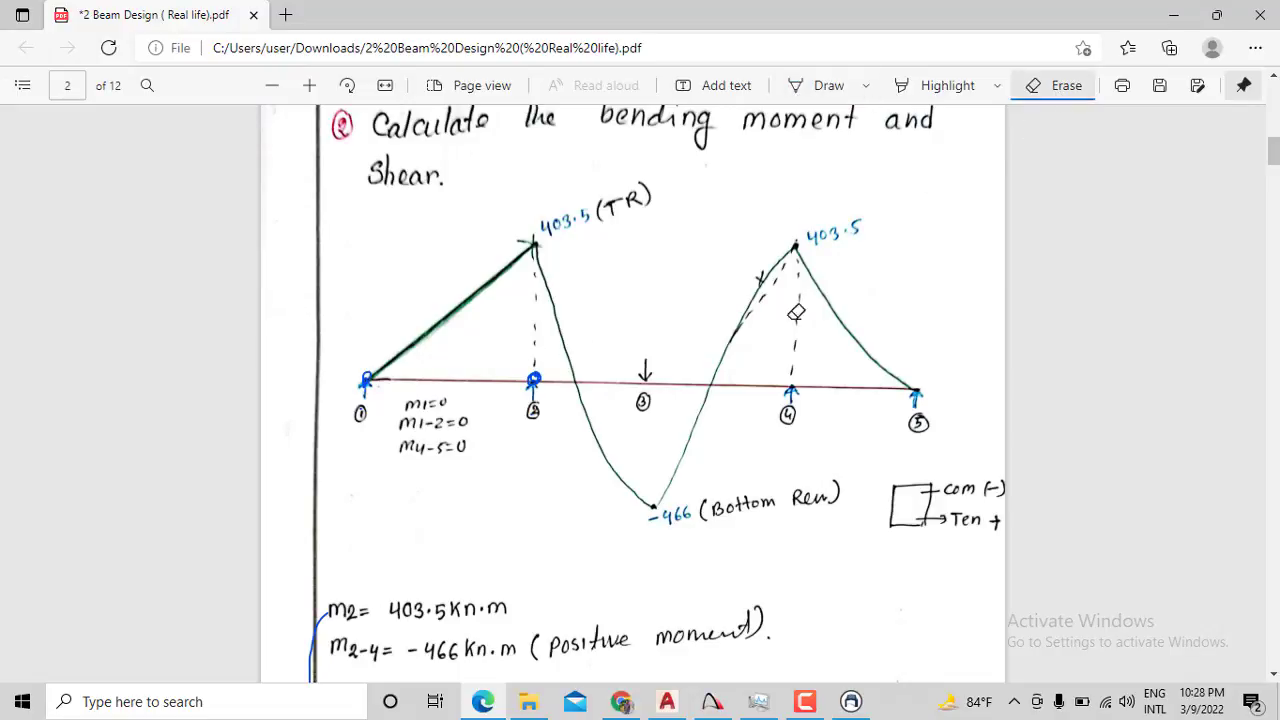
drag(675, 375, 370, 376)
click(806, 90)
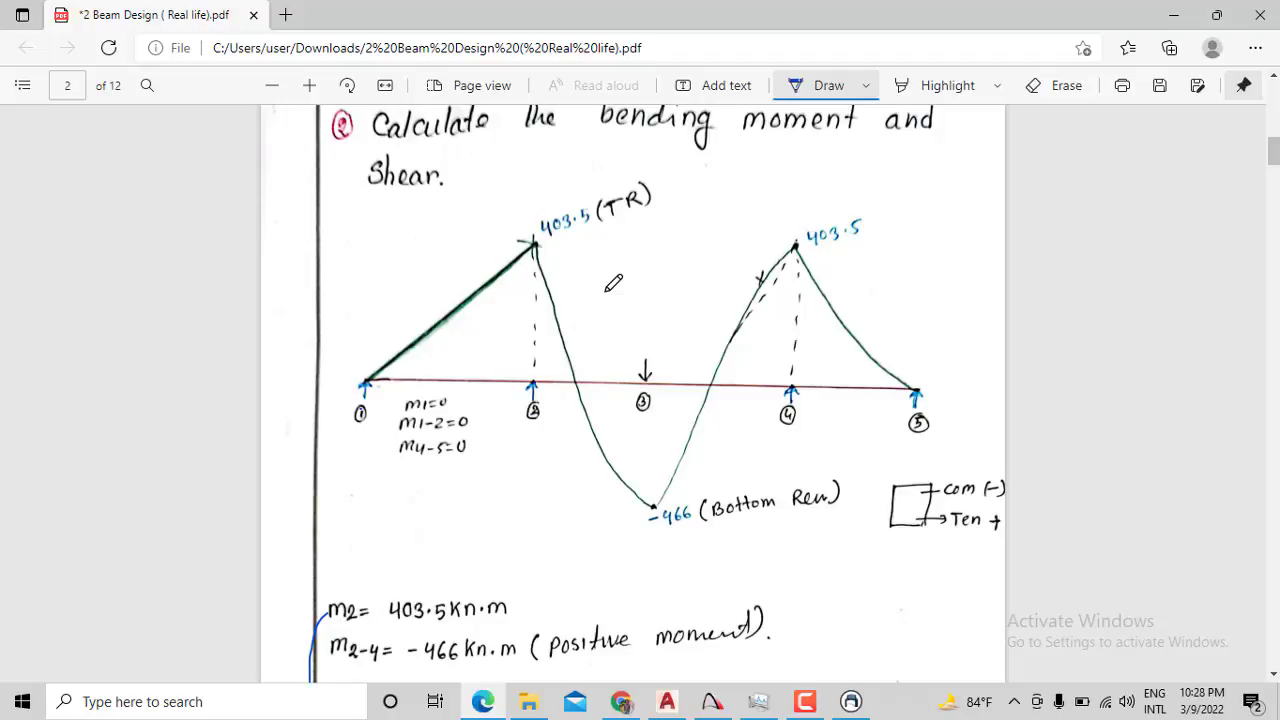
scroll(613, 290, down, 3)
scroll(600, 330, up, 1)
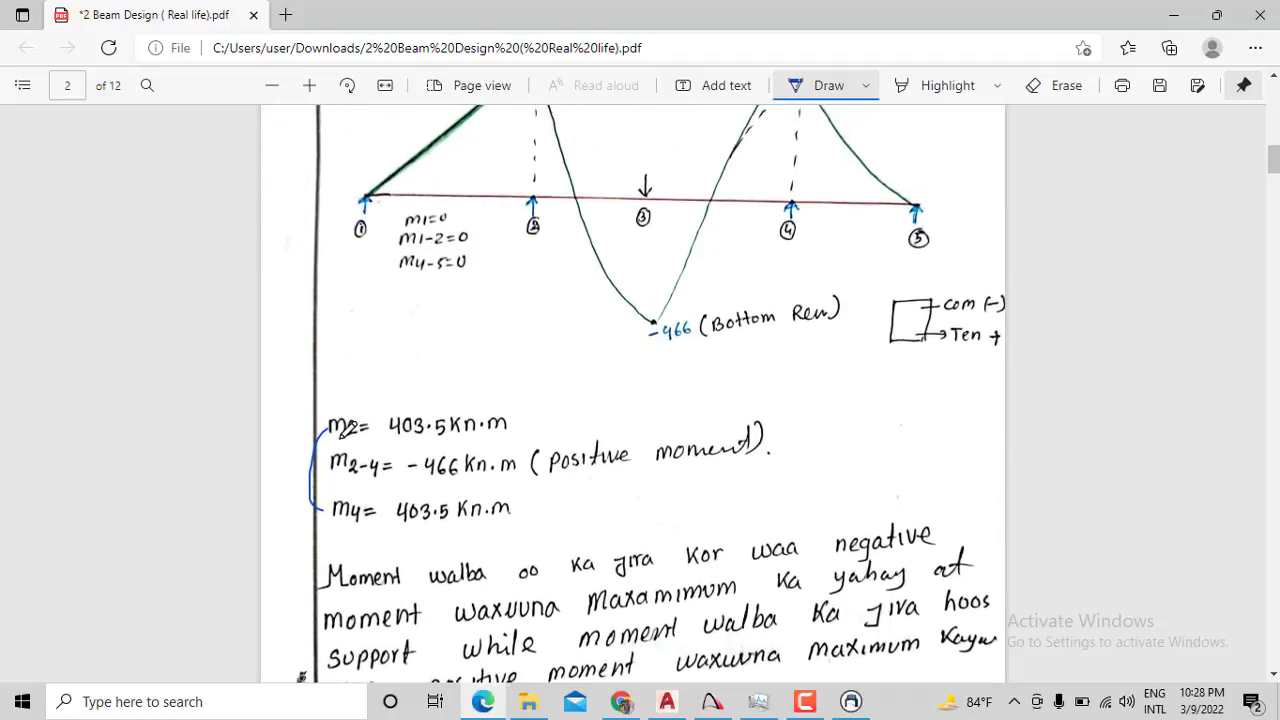
drag(330, 430, 332, 510)
drag(333, 418, 333, 510)
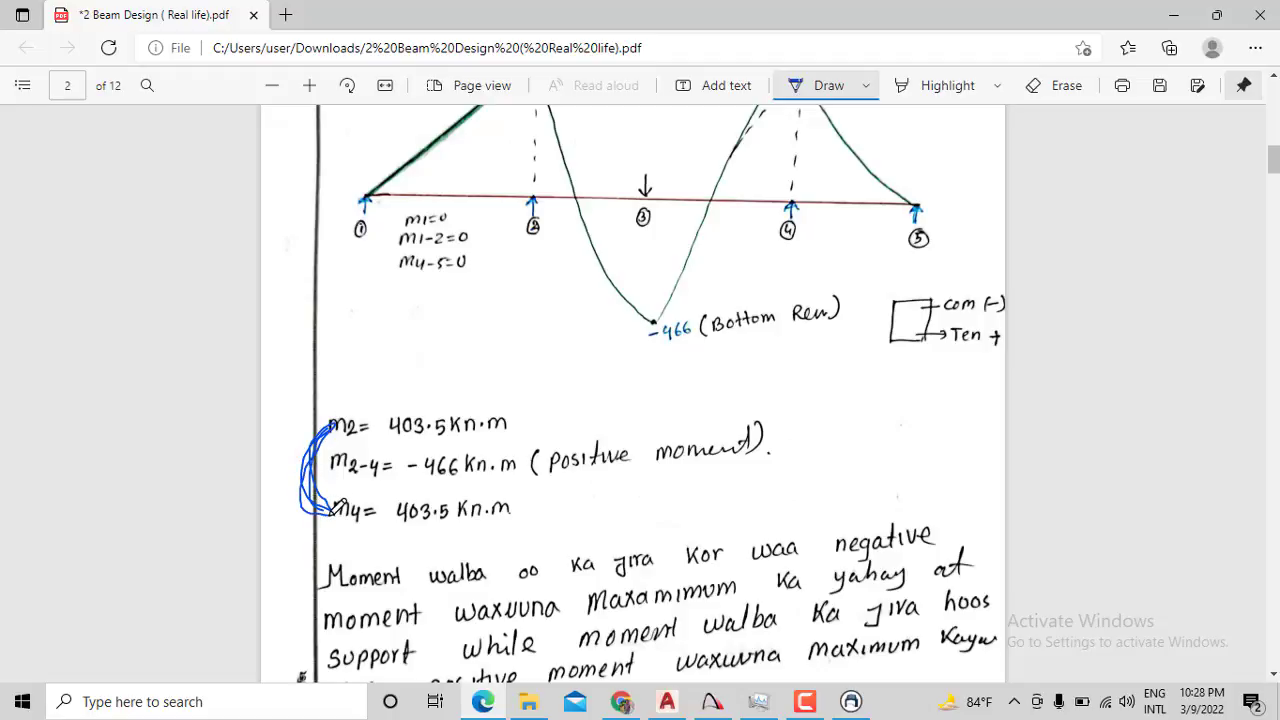
drag(333, 418, 335, 510)
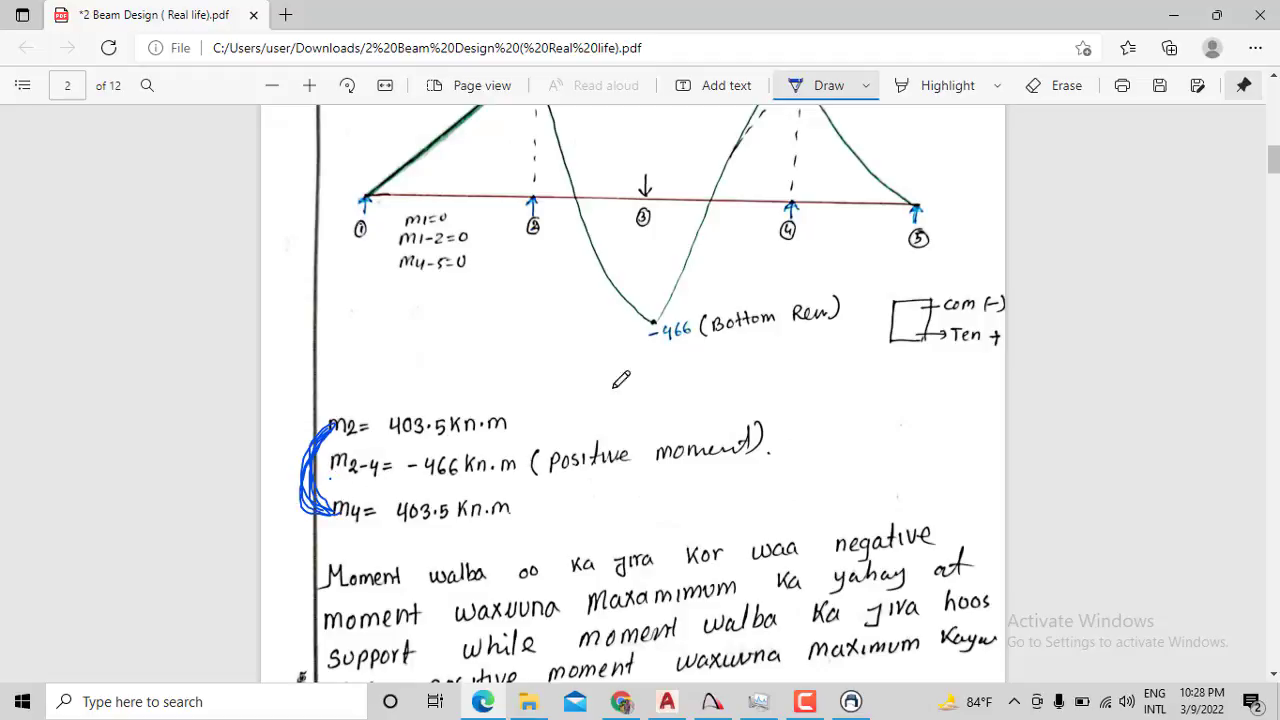
click(1062, 86)
drag(316, 442, 263, 474)
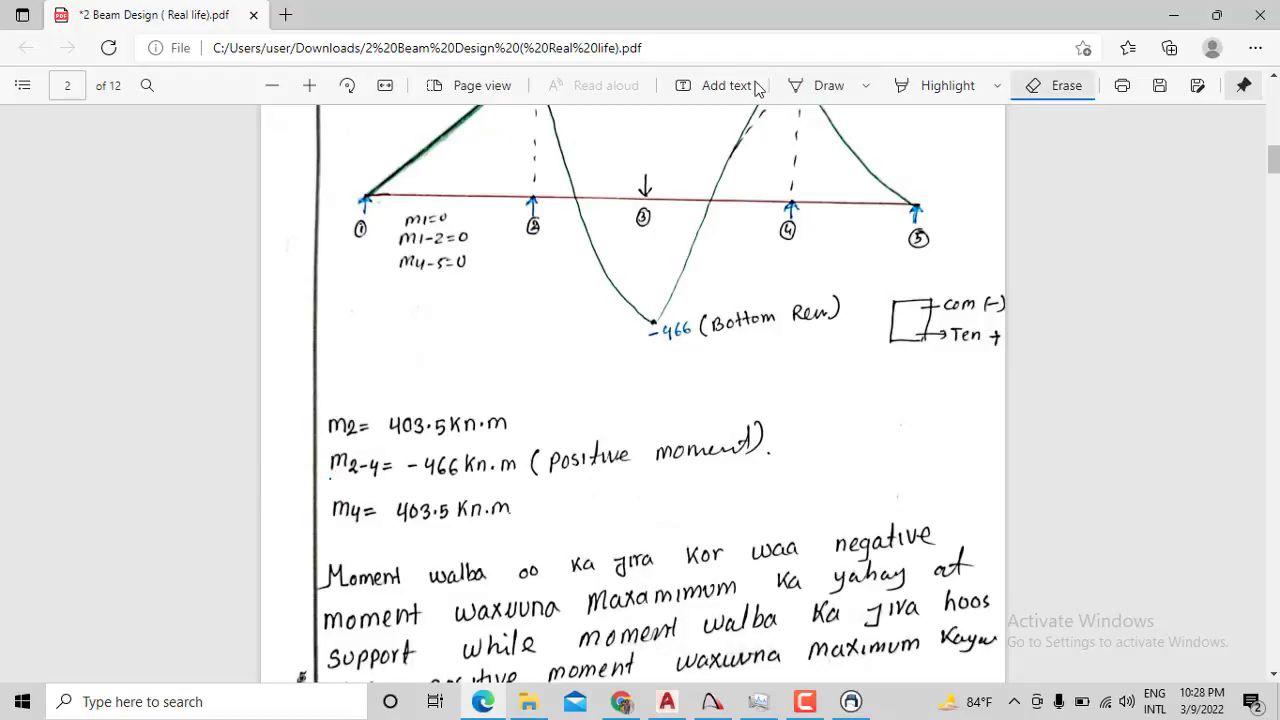
click(840, 88)
click(845, 80)
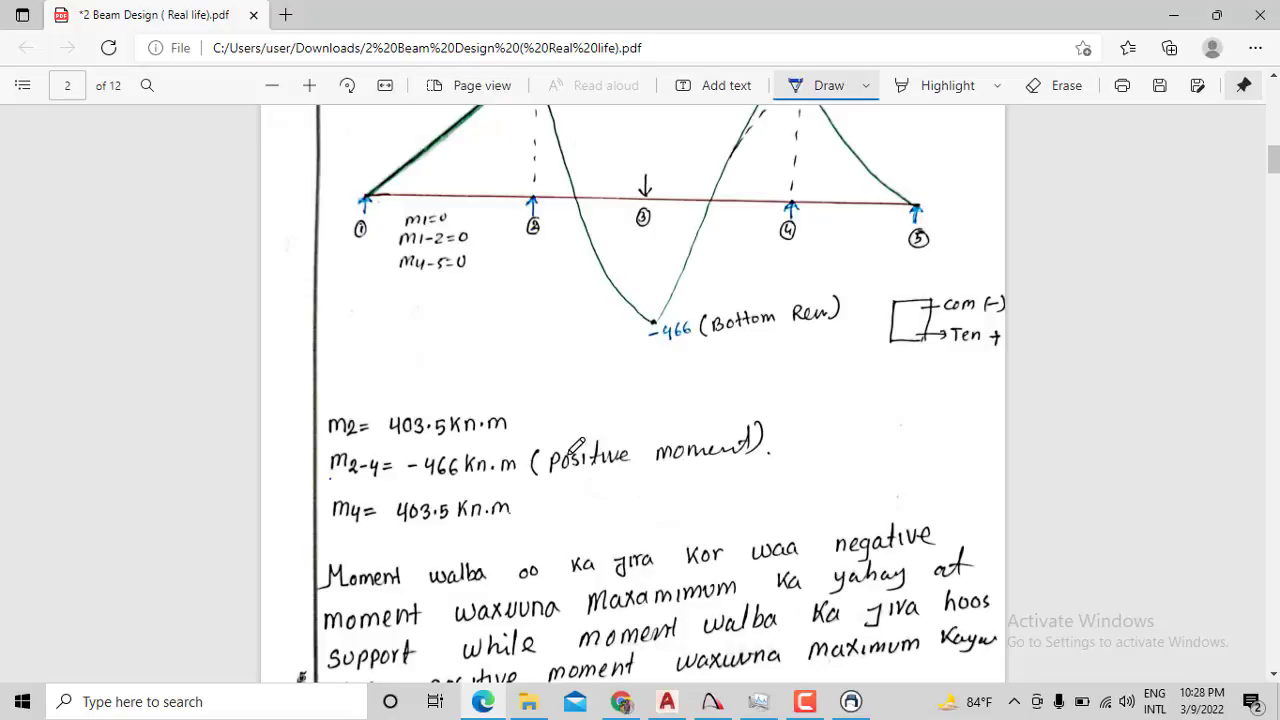
drag(330, 467, 823, 461)
drag(333, 418, 343, 540)
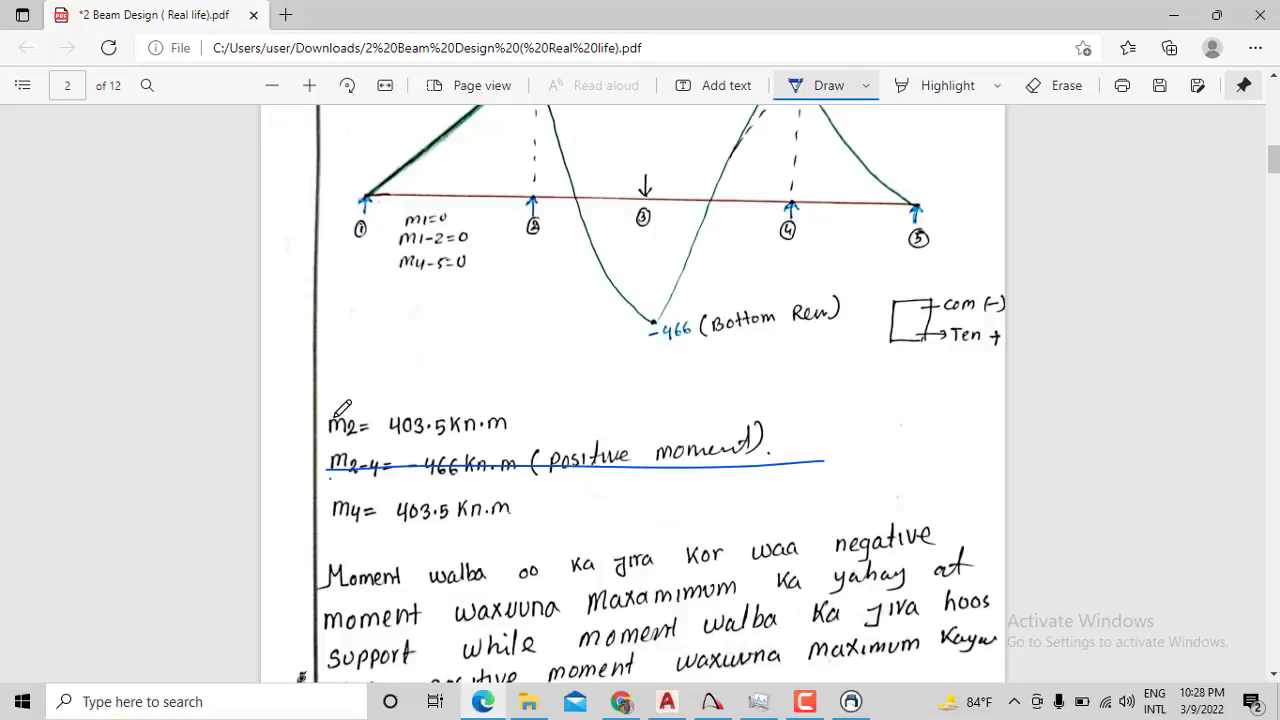
click(1063, 88)
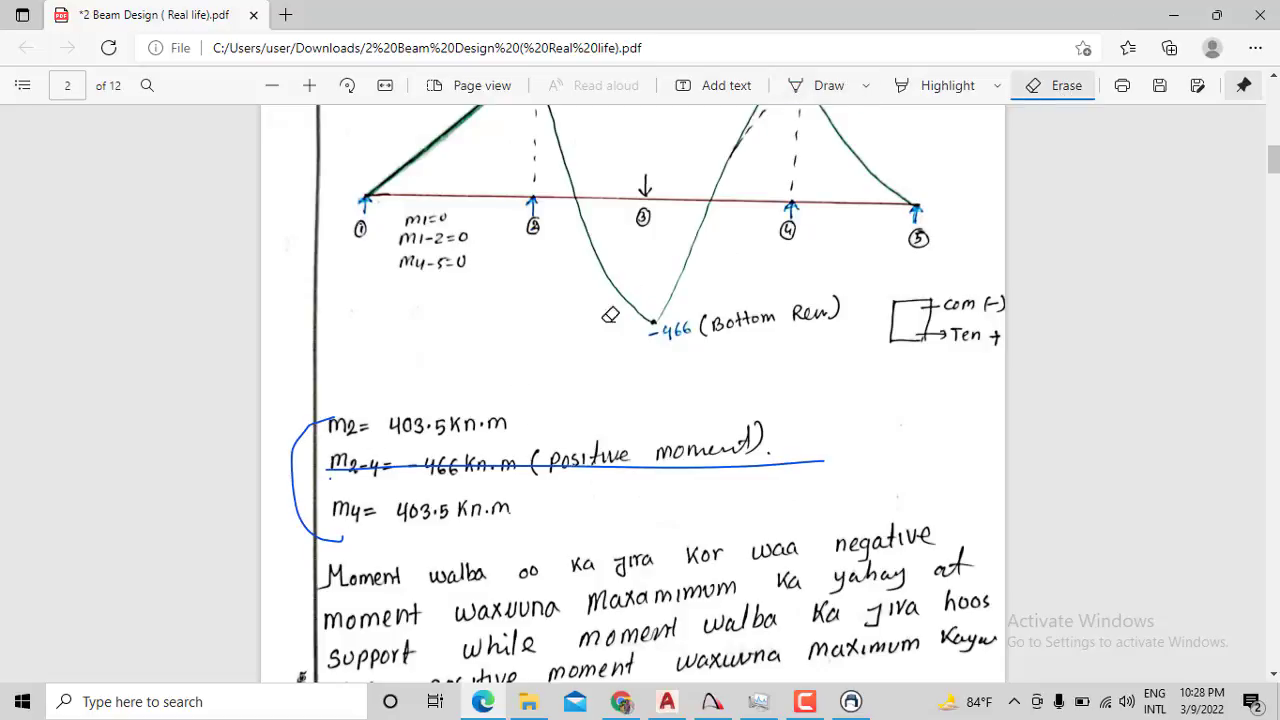
click(490, 466)
click(325, 428)
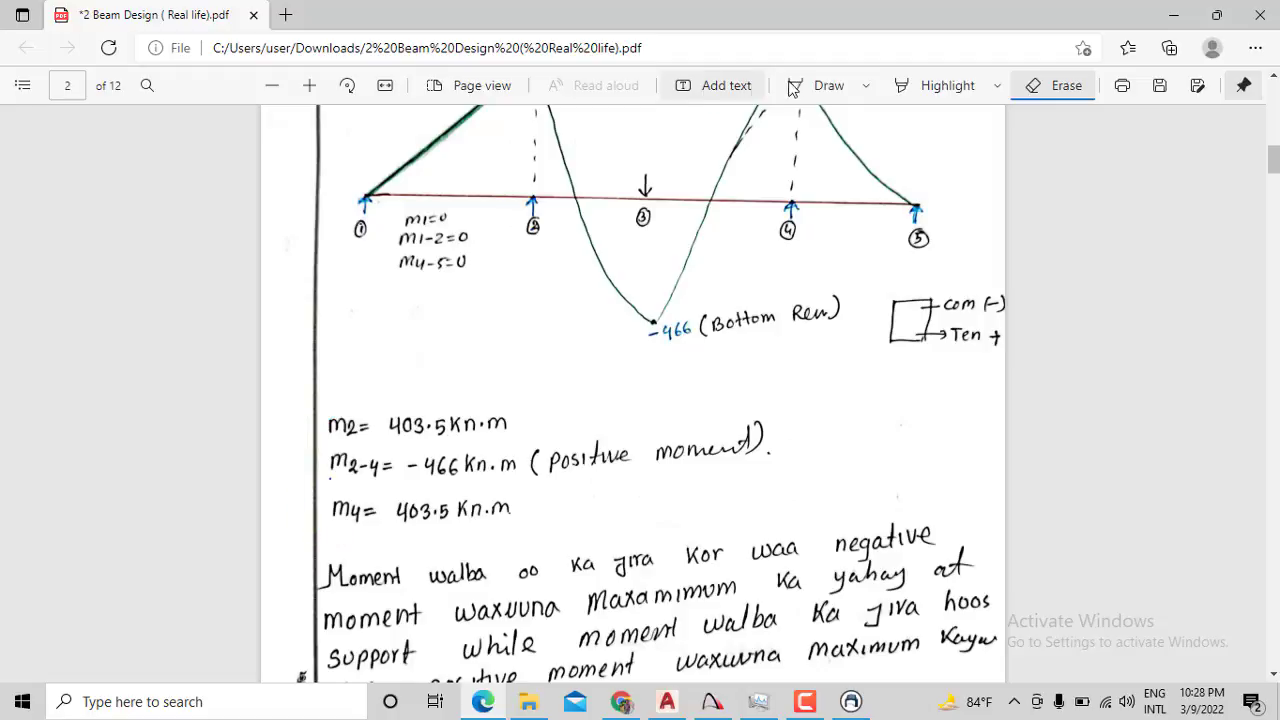
click(822, 86)
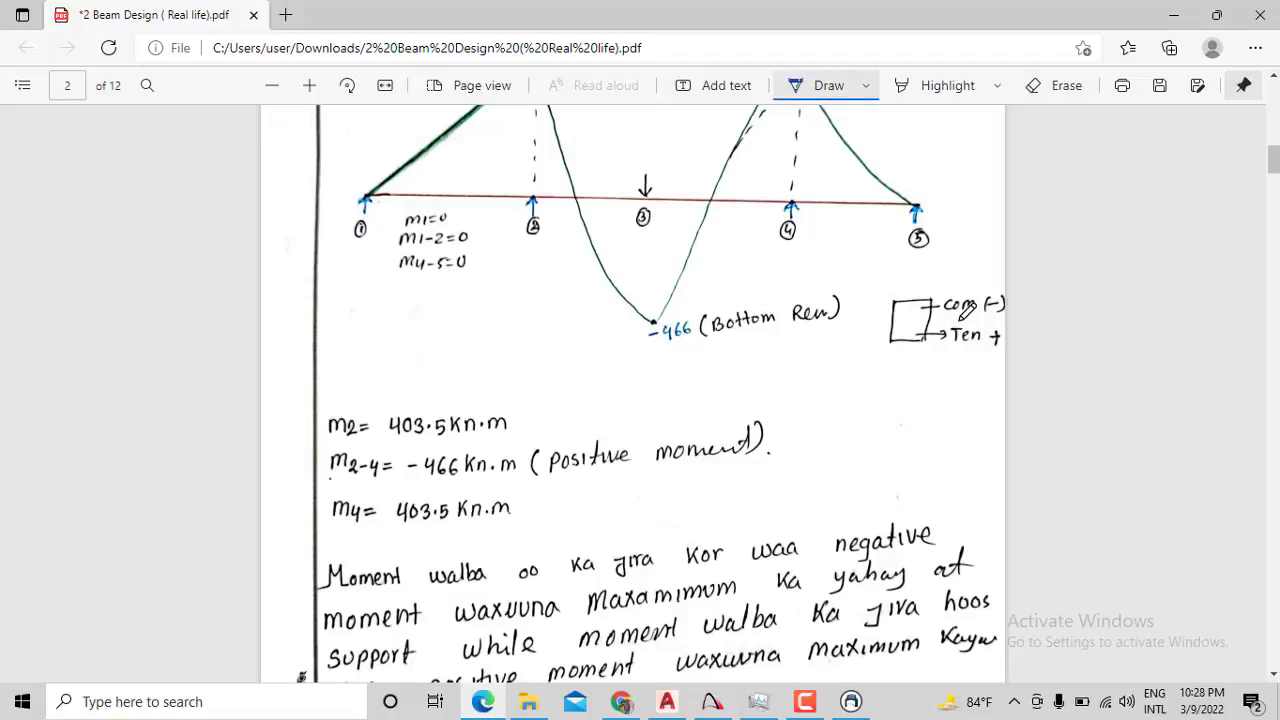
Loop blue ink around the 403.5 peaks and -466 trough and circle support 2
scroll(940, 330, down, 2)
scroll(922, 333, up, 1)
scroll(922, 333, up, 2)
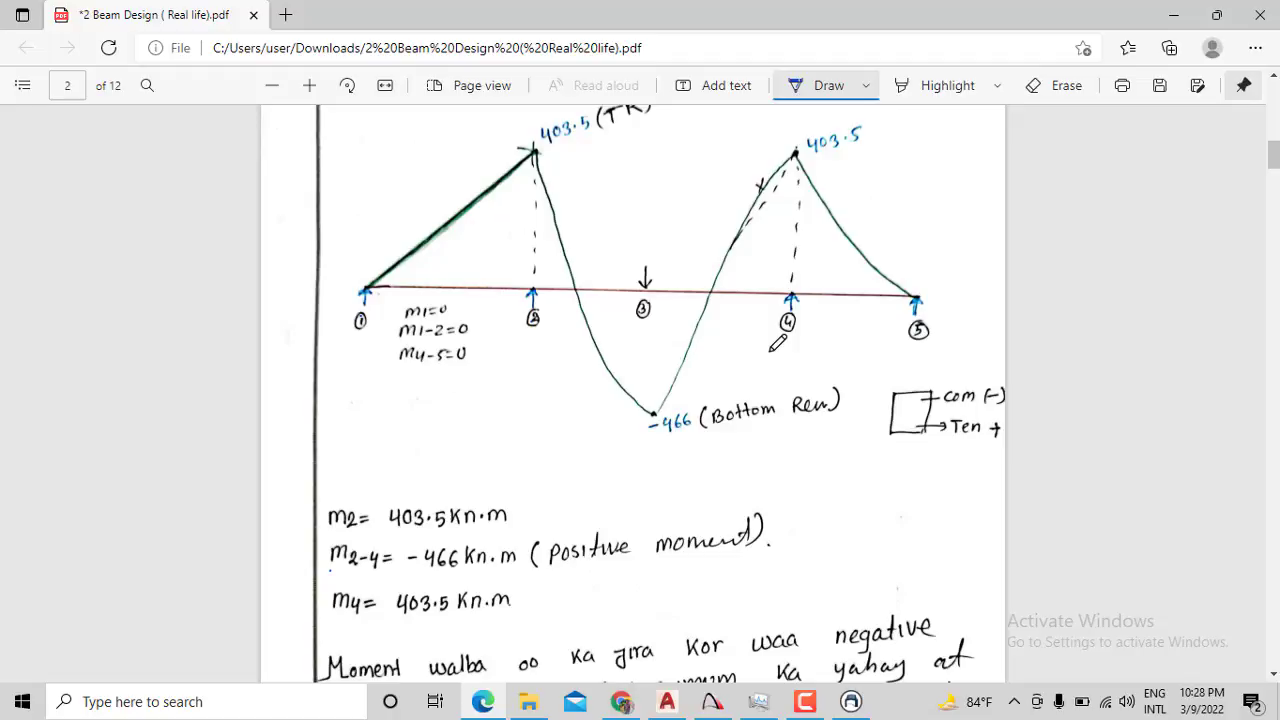
scroll(776, 352, down, 3)
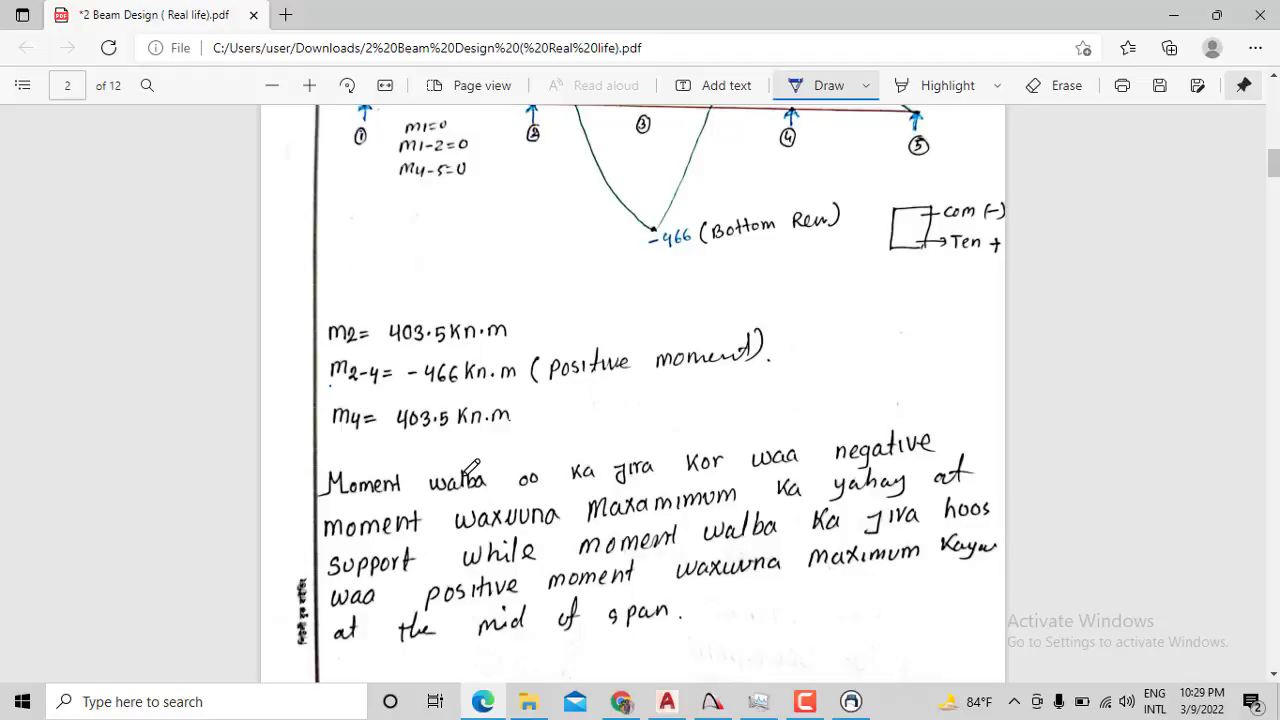
scroll(470, 470, up, 1)
scroll(470, 470, up, 4)
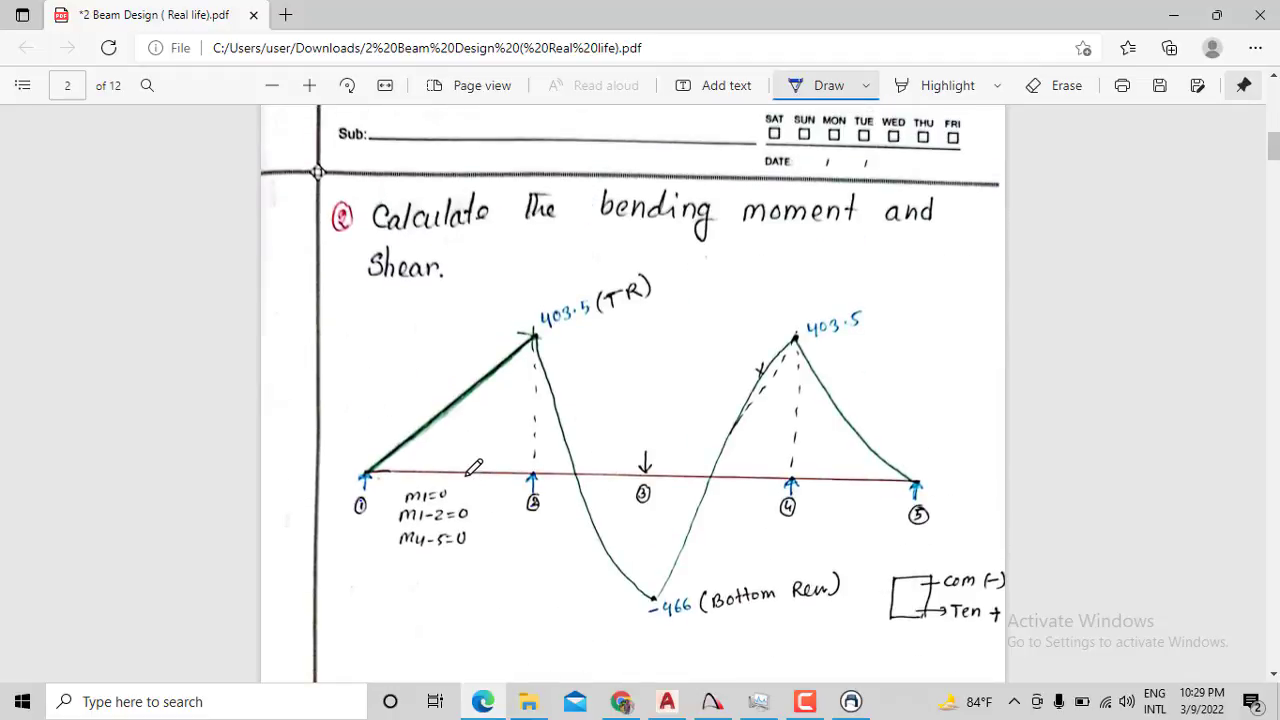
mouse_move(437, 393)
mouse_down()
mouse_move(433, 366)
mouse_move(470, 390)
mouse_up()
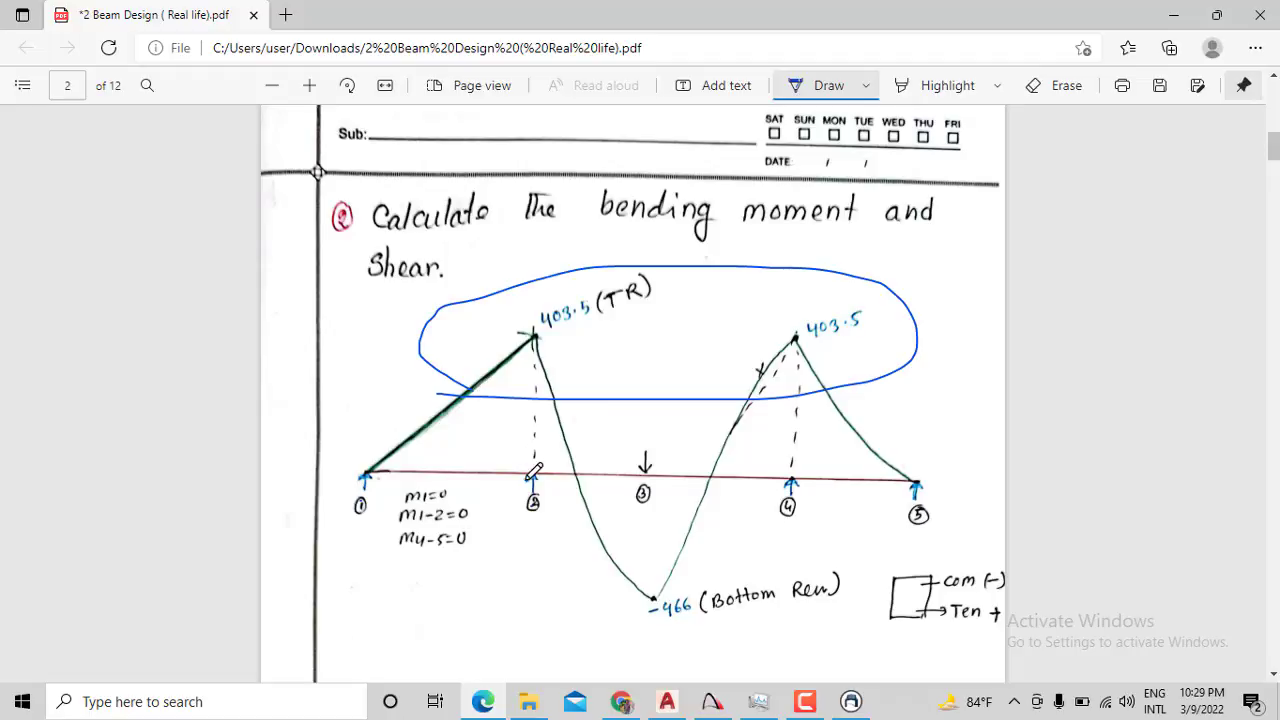
drag(532, 478, 530, 463)
mouse_move(888, 535)
mouse_down()
mouse_move(404, 541)
mouse_move(828, 553)
mouse_up()
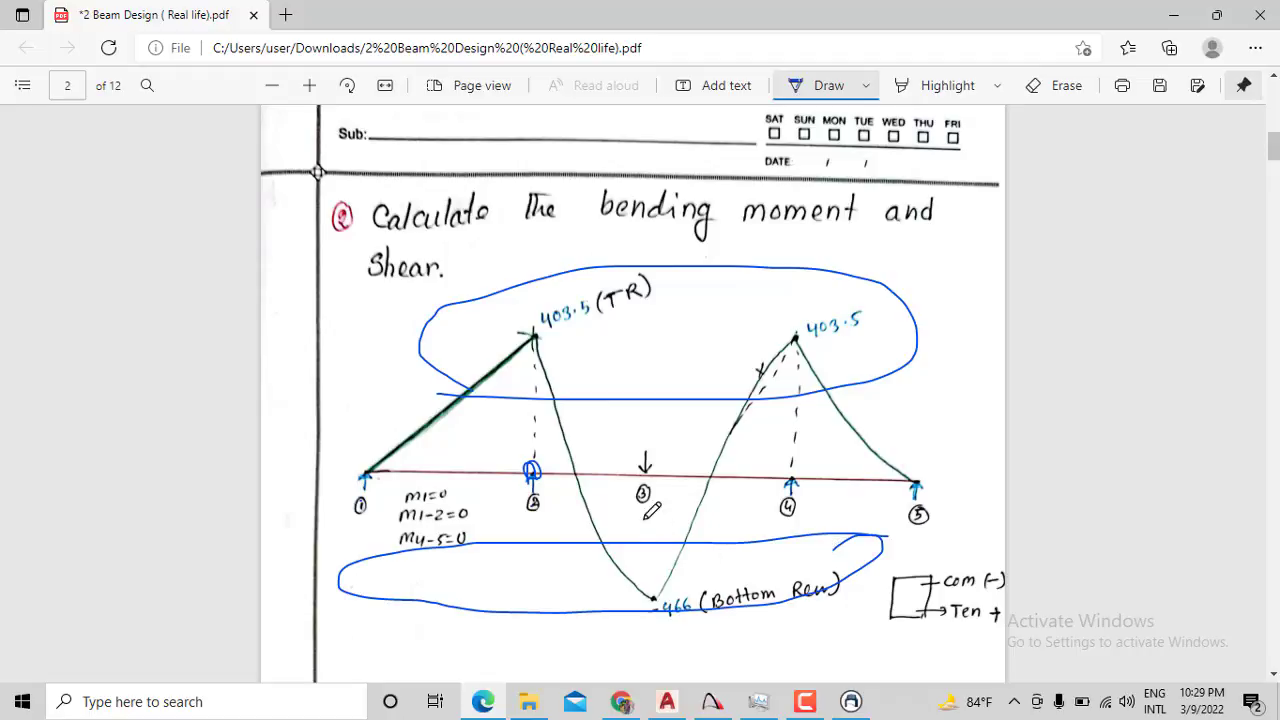
Underline 'mid of span' in blue and scroll on to page 3
drag(640, 516, 650, 517)
scroll(646, 508, down, 3)
scroll(646, 508, down, 3)
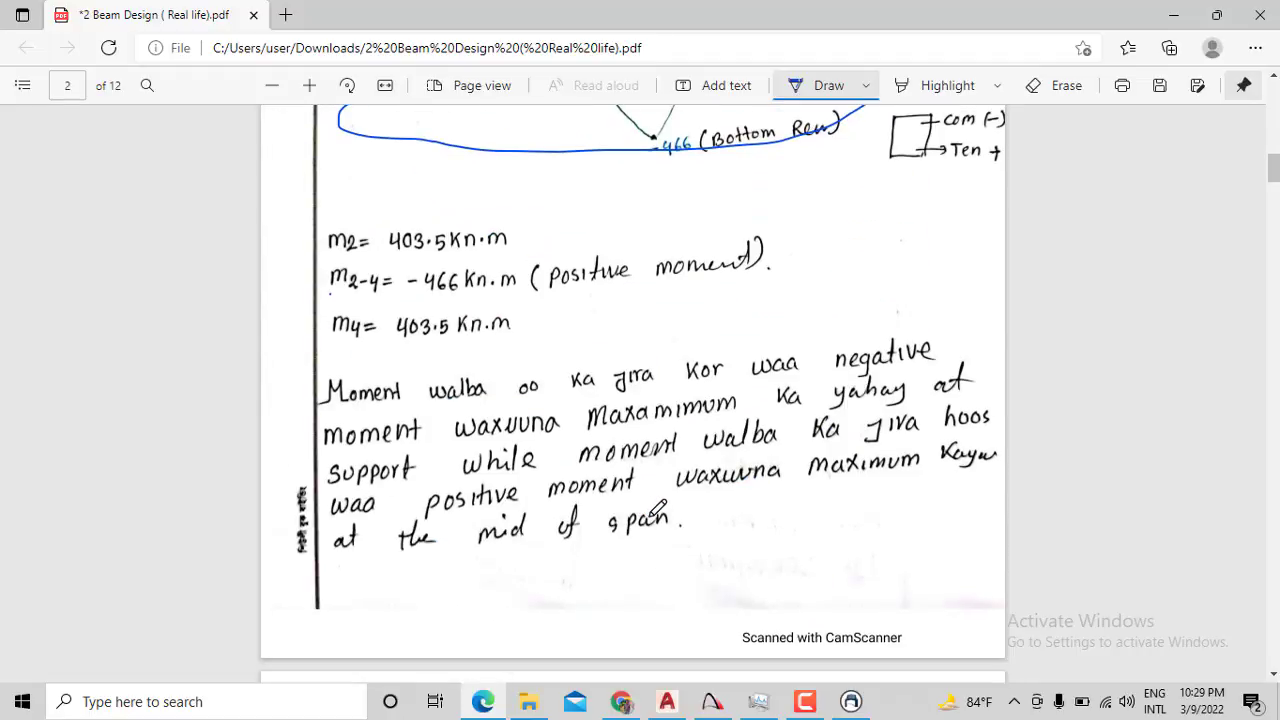
drag(472, 543, 690, 538)
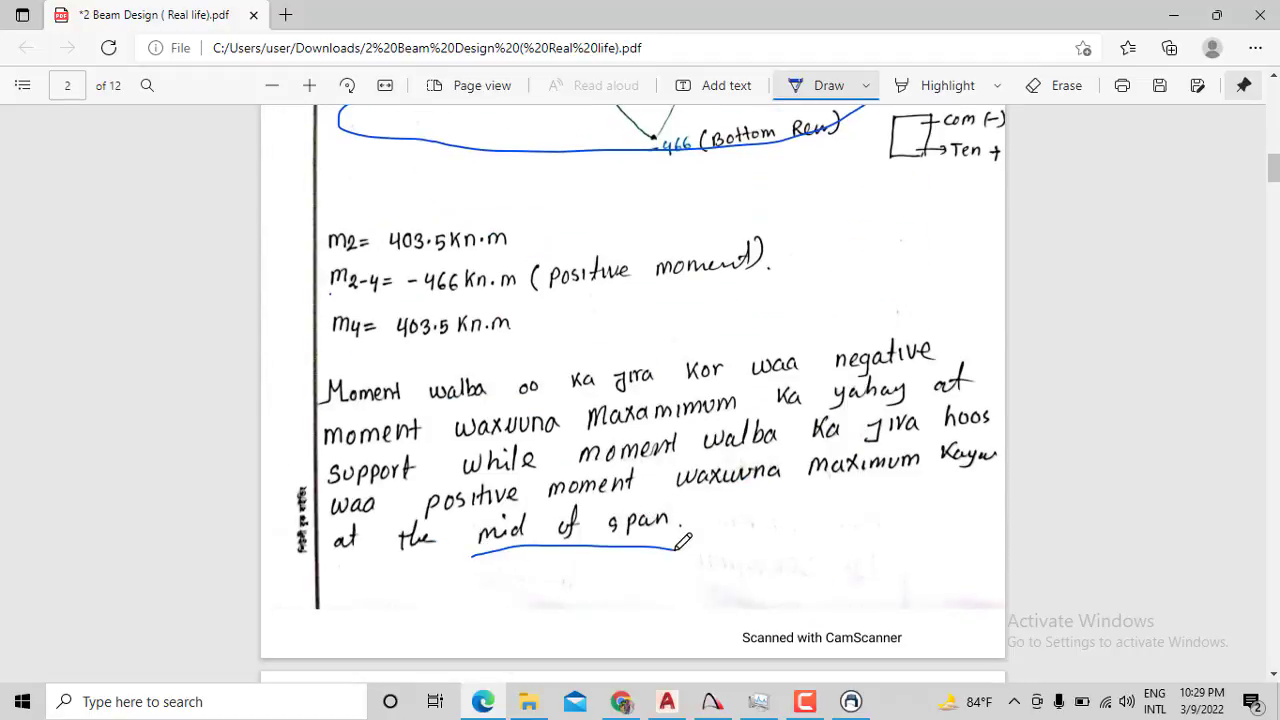
scroll(680, 565, down, 8)
scroll(680, 560, up, 2)
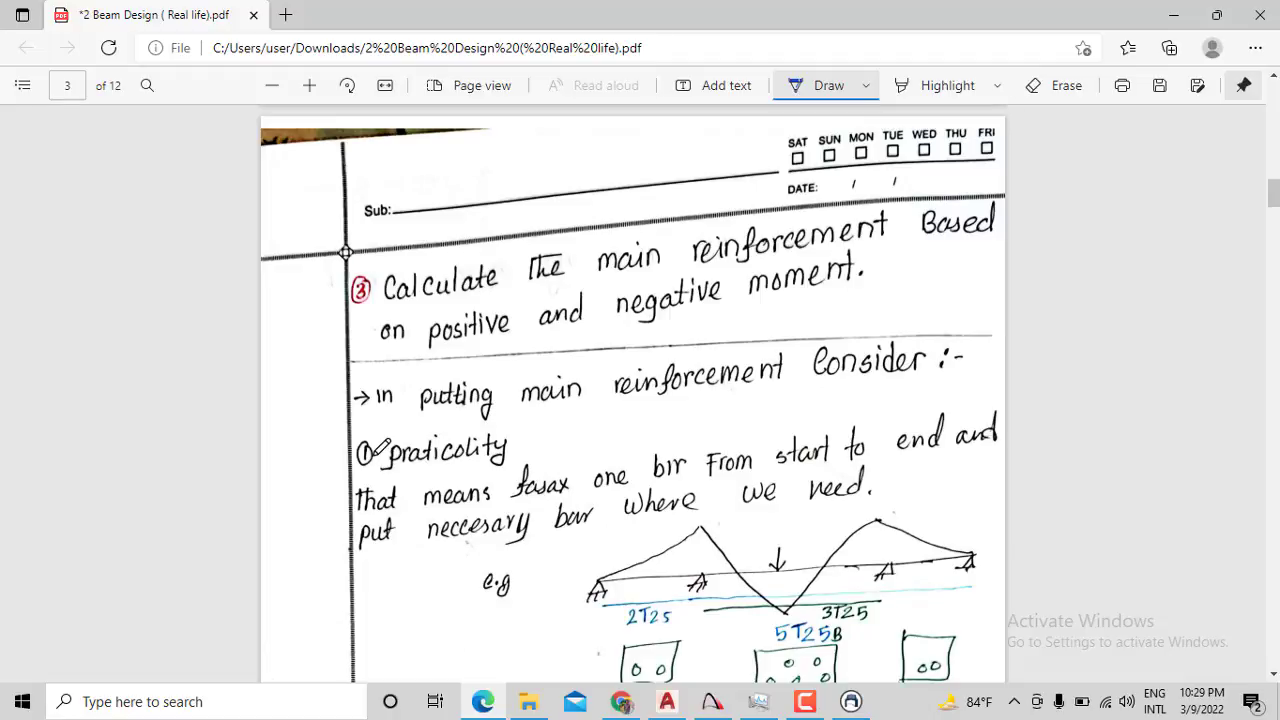
Return to page 2 and erase the blue loops around the peaks and trough
scroll(372, 452, down, 1)
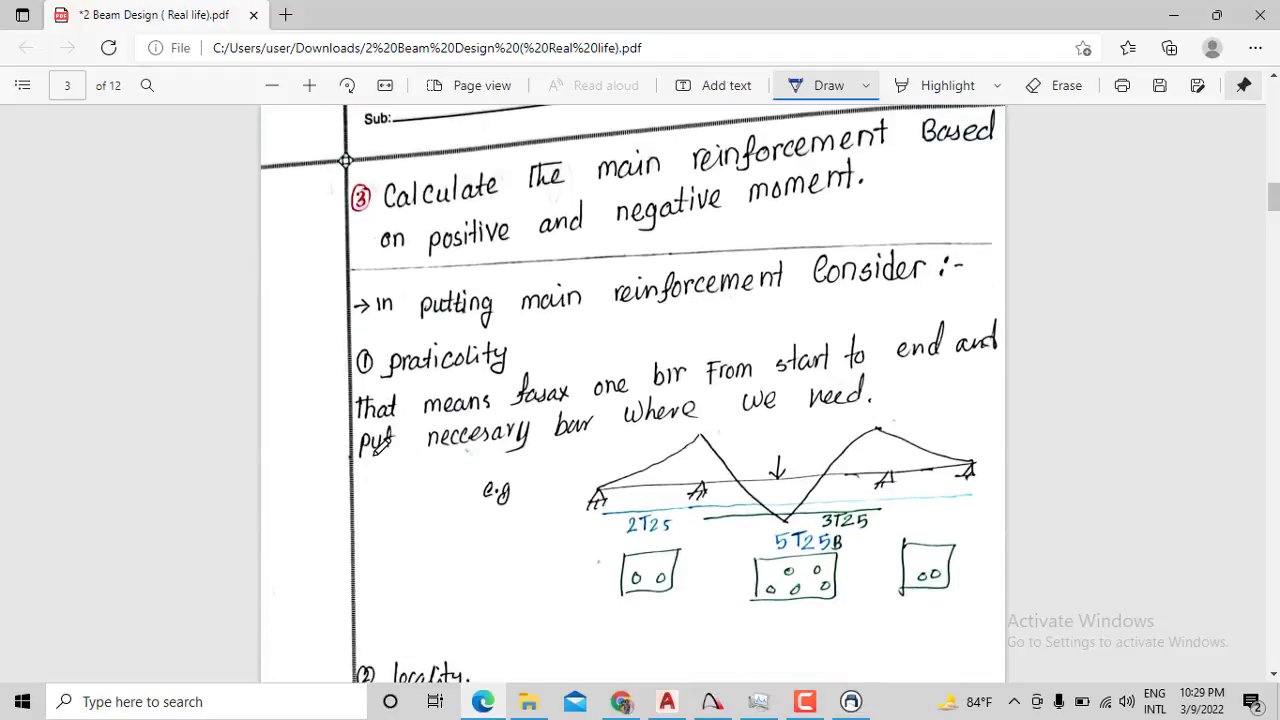
scroll(372, 452, down, 1)
scroll(372, 452, down, 3)
scroll(377, 446, up, 4)
scroll(757, 471, up, 10)
scroll(745, 474, up, 1)
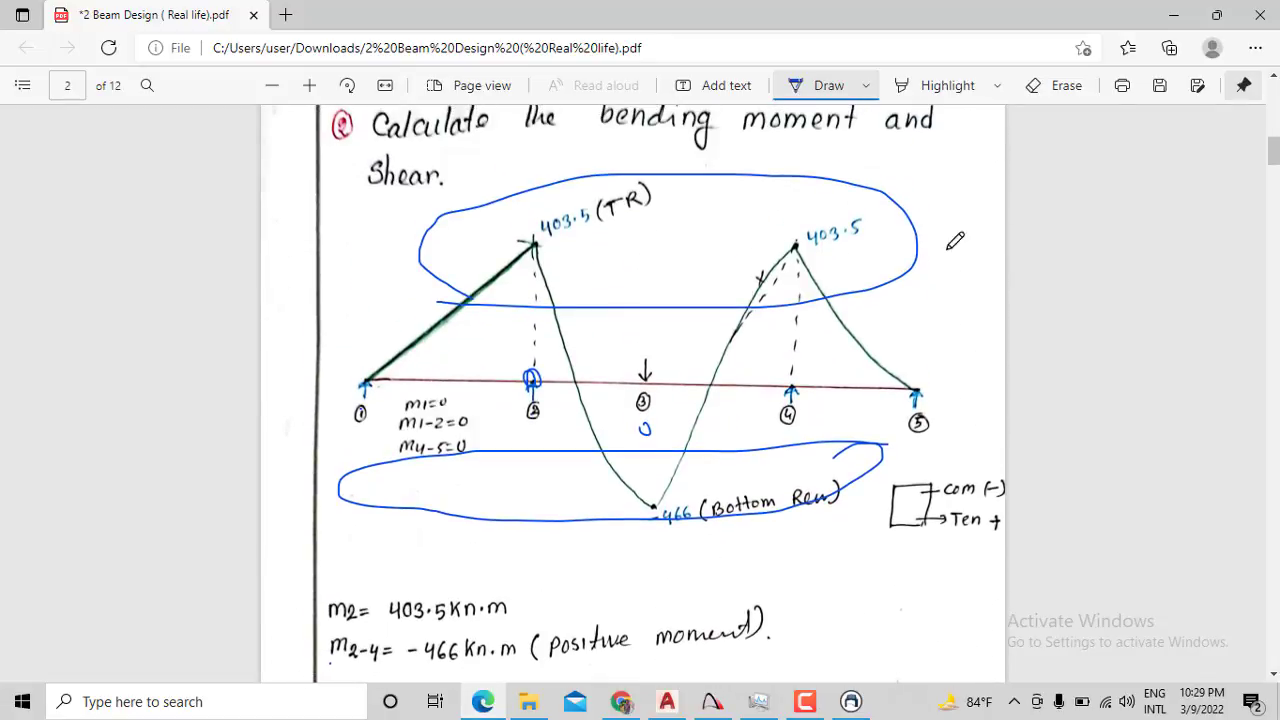
click(1075, 88)
drag(682, 512, 673, 537)
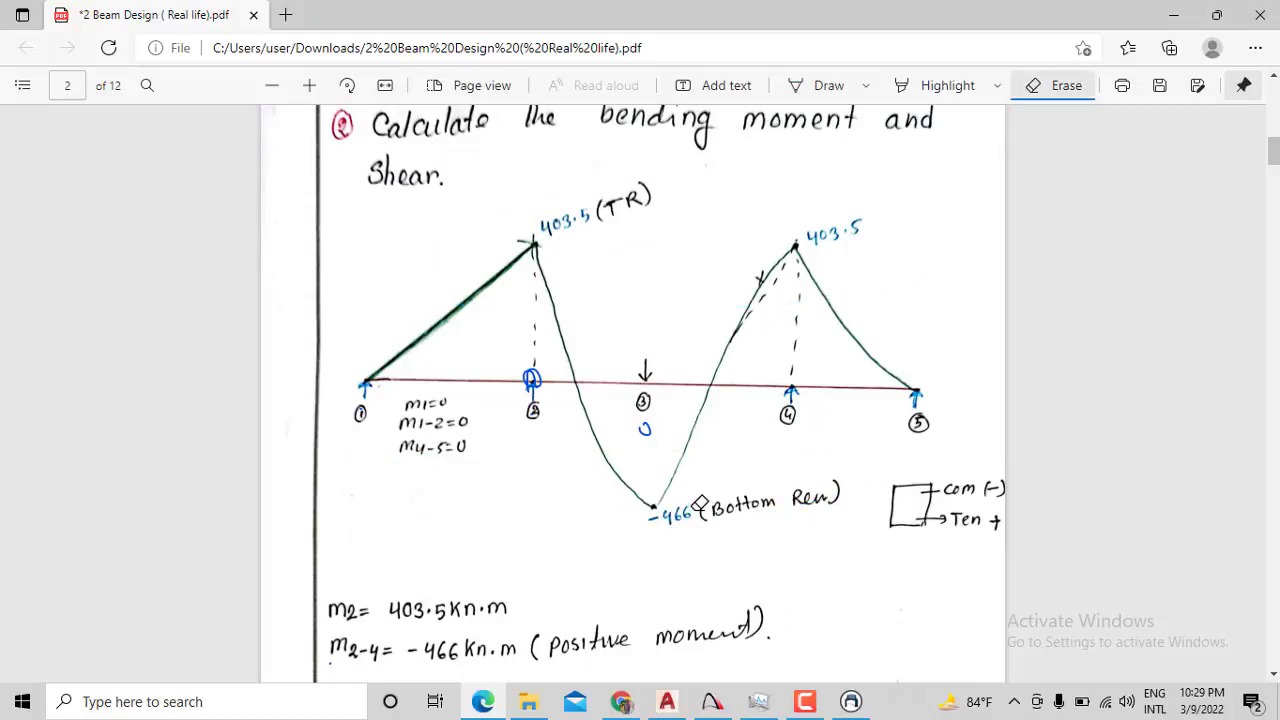
Search the Start menu for 'S' and launch Snipping Tool
click(142, 701)
text(S)
click(120, 197)
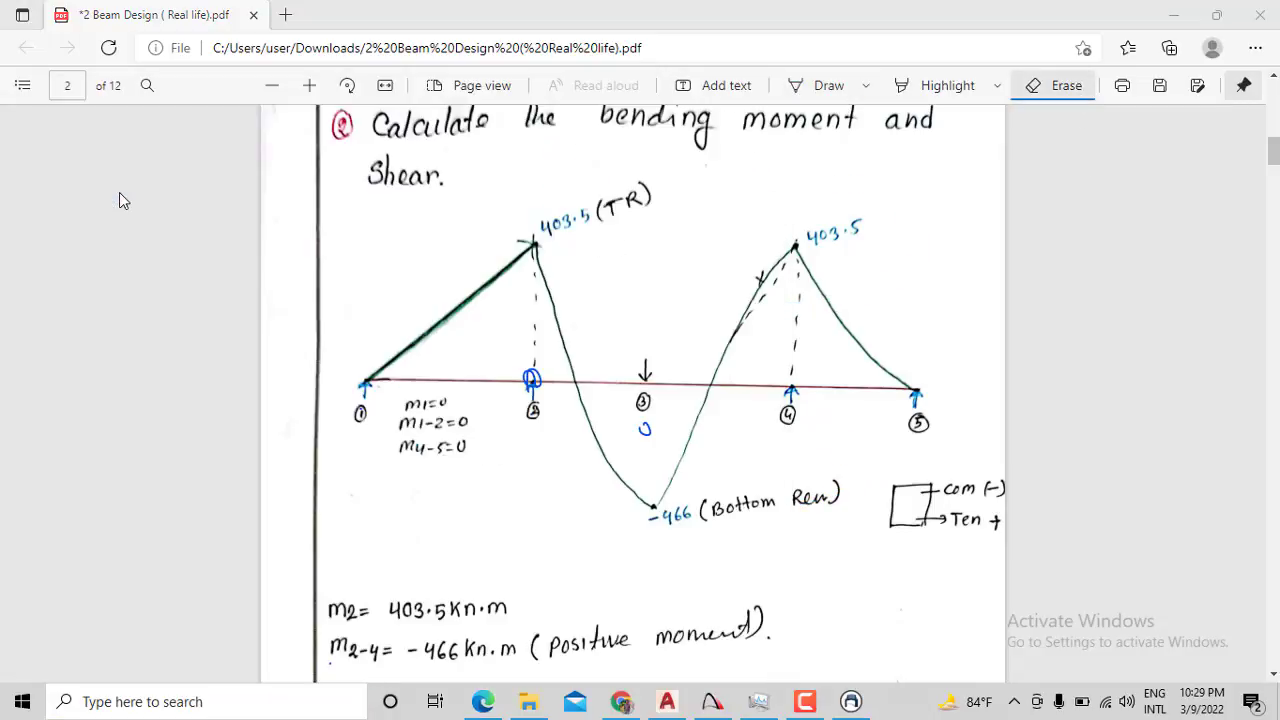
Snip the page 2 moment diagram and draw red lines above and below midspan plus a tick at node 3
click(315, 420)
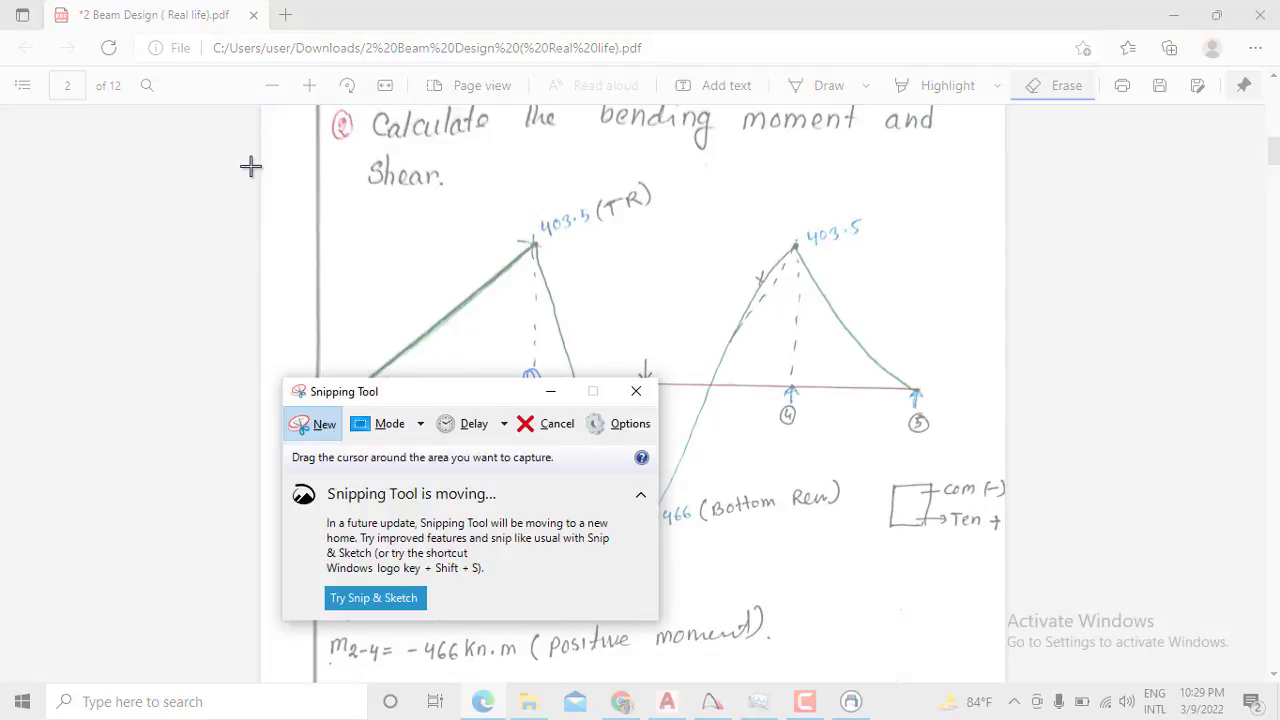
drag(278, 115, 1047, 559)
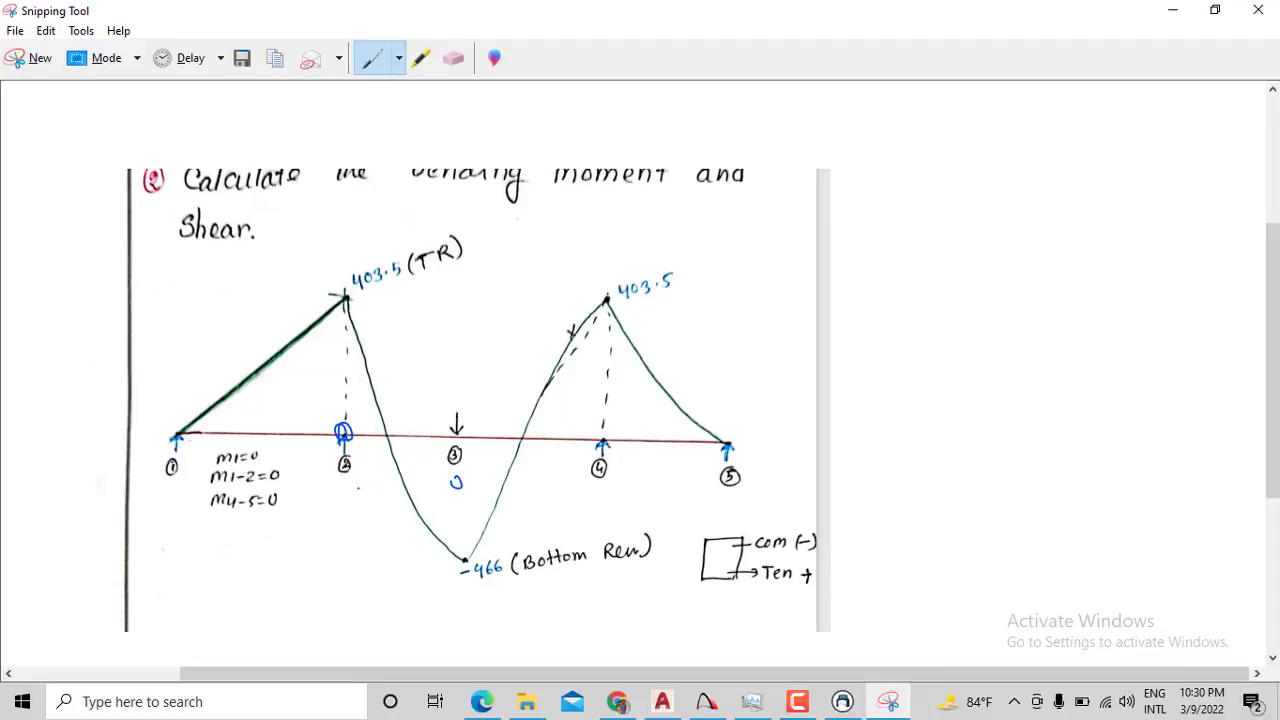
drag(359, 488, 586, 488)
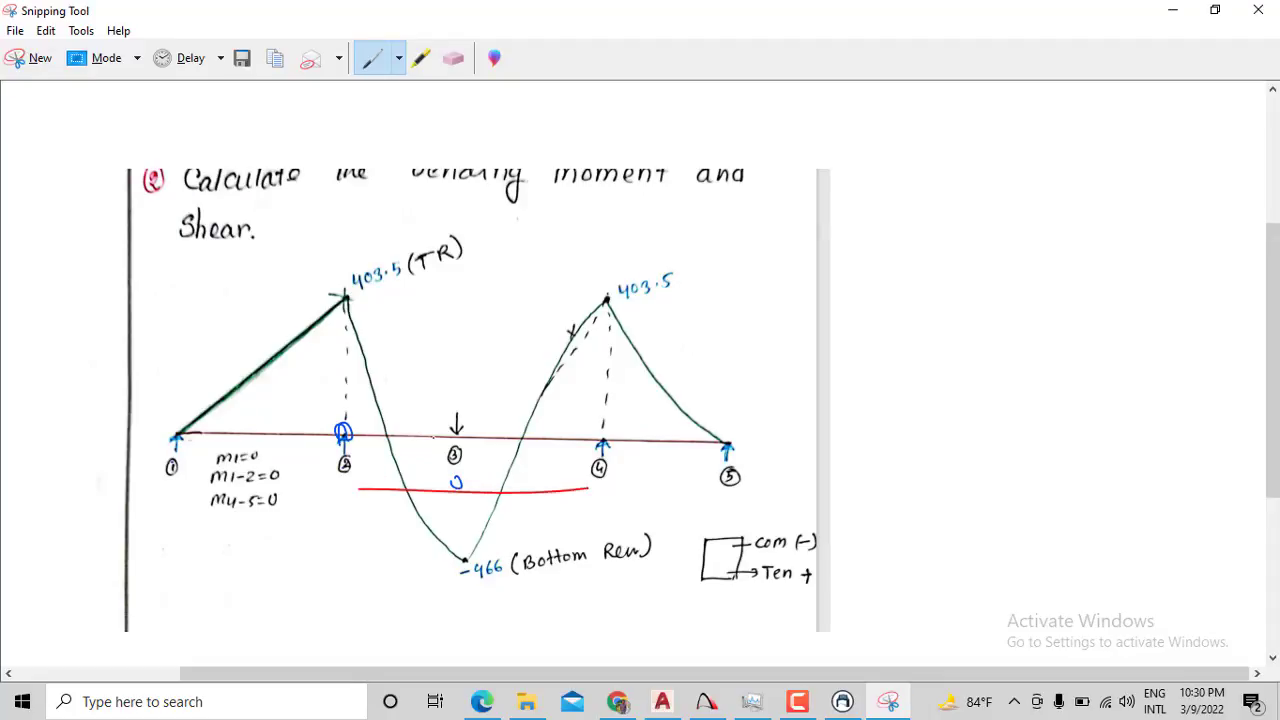
mouse_move(412, 426)
mouse_down()
mouse_move(470, 423)
mouse_move(442, 458)
mouse_move(465, 449)
mouse_up()
drag(370, 354, 555, 349)
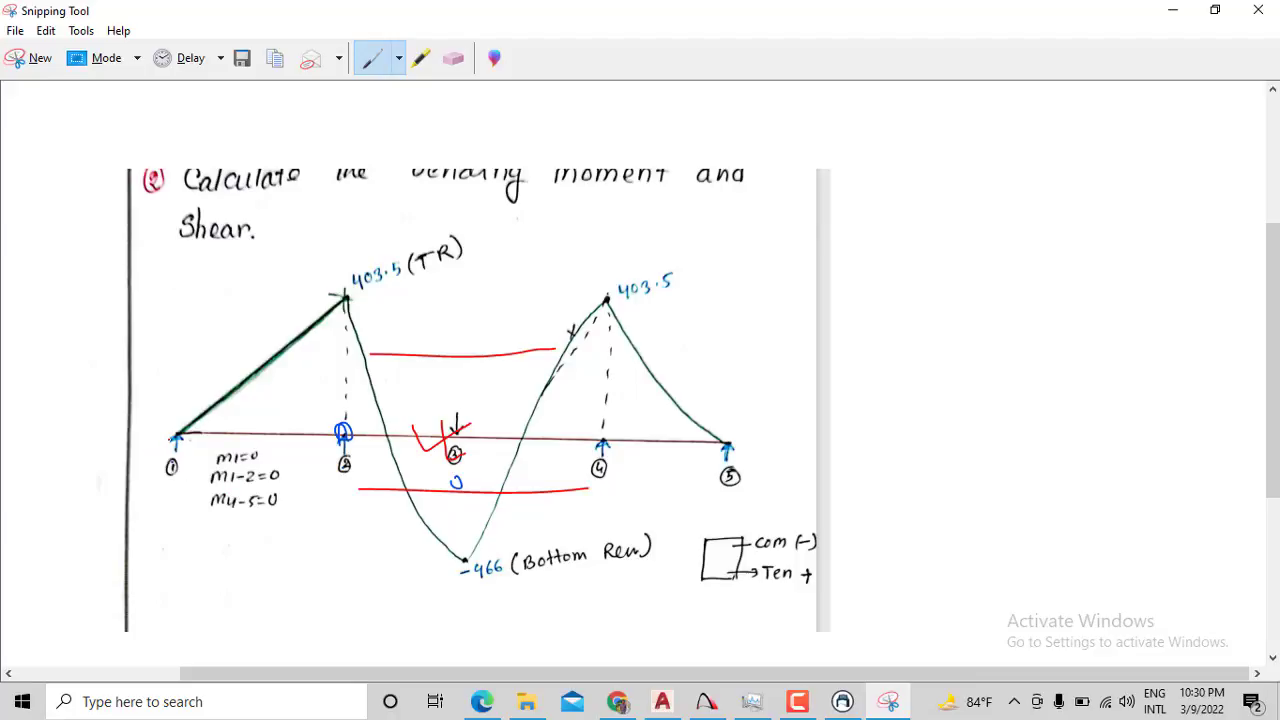
Circle the node 1 support in red, then erase the thick red stroke along span 1–2
drag(180, 425, 336, 430)
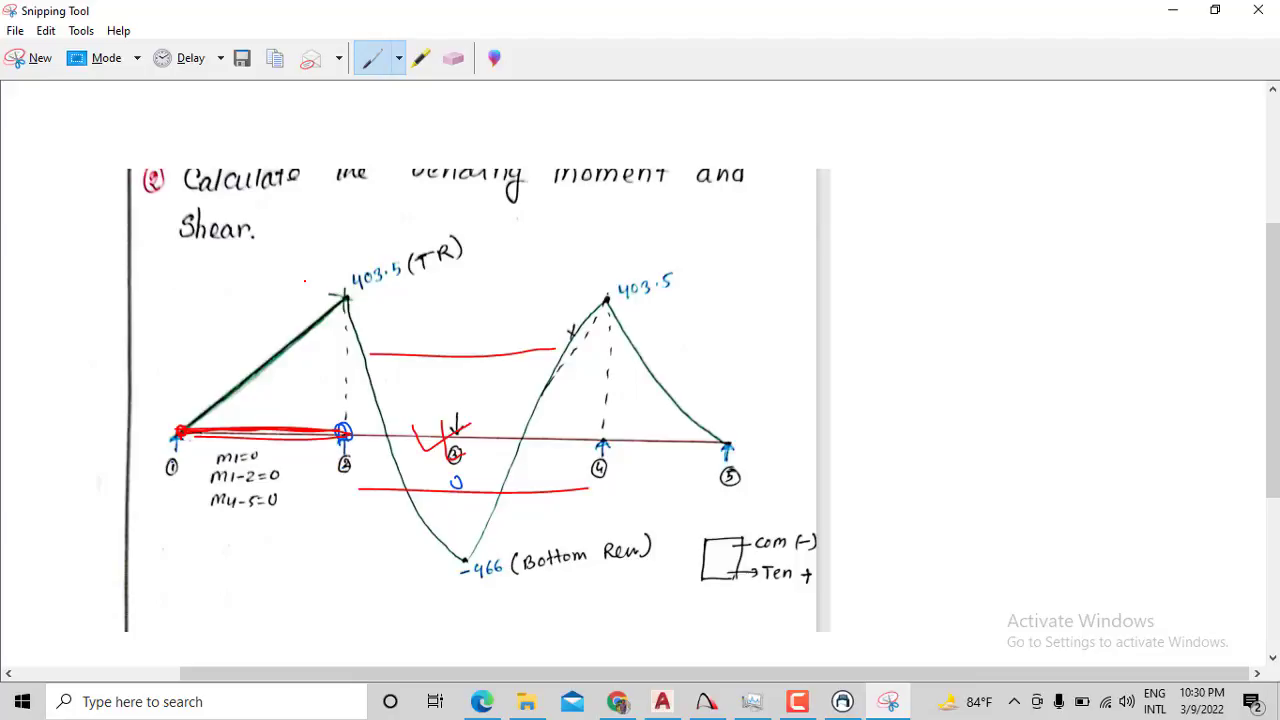
click(453, 58)
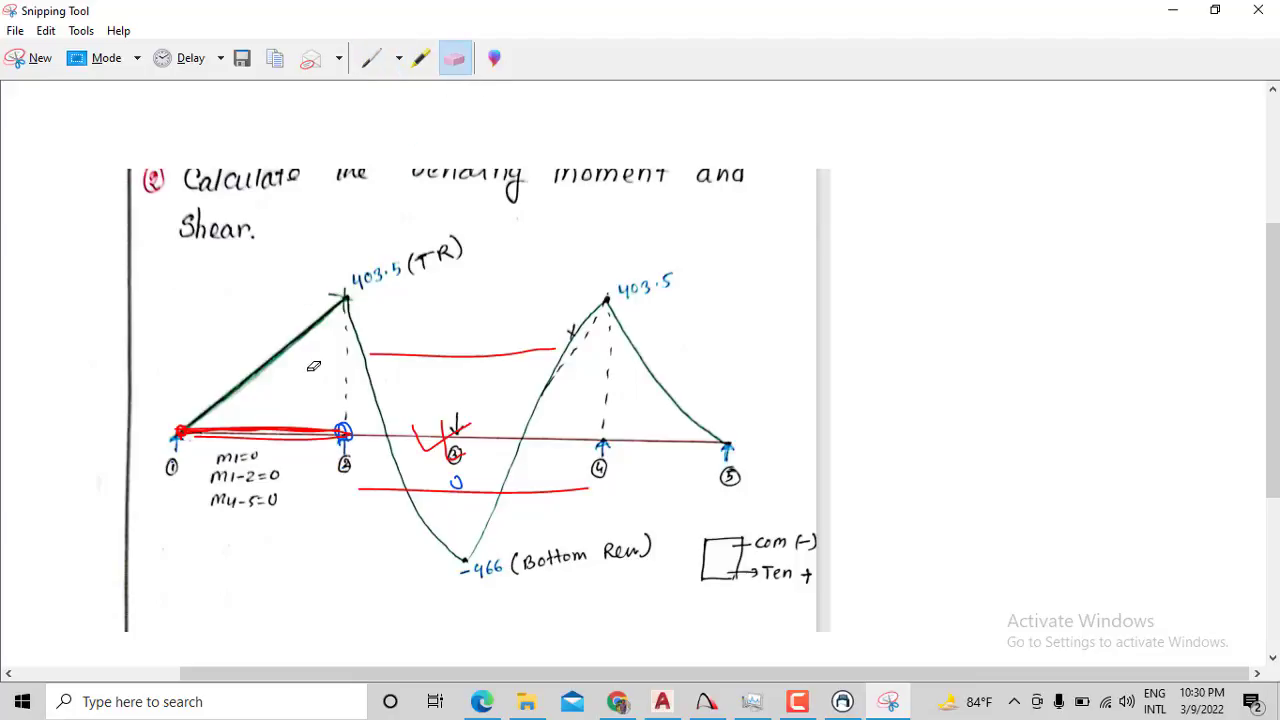
drag(299, 402, 292, 456)
Erase the red marks at support 1, node 3 and both midspan lines
click(180, 430)
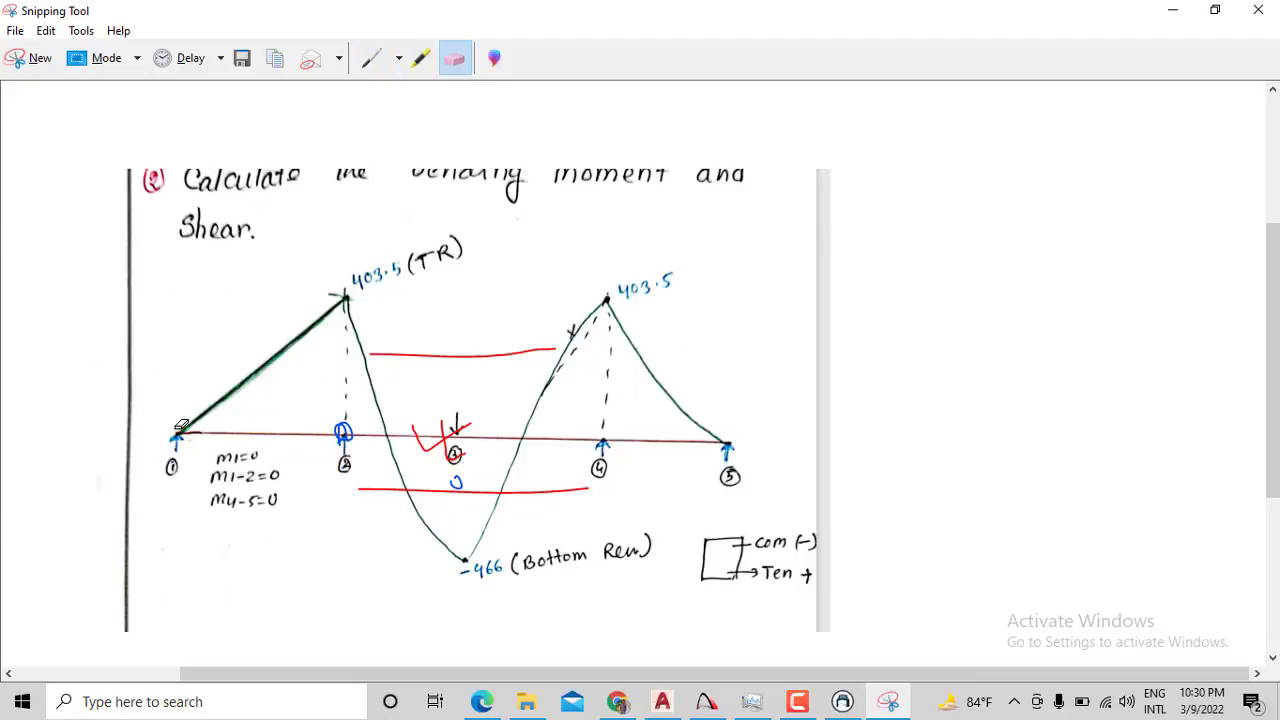
click(450, 438)
click(466, 352)
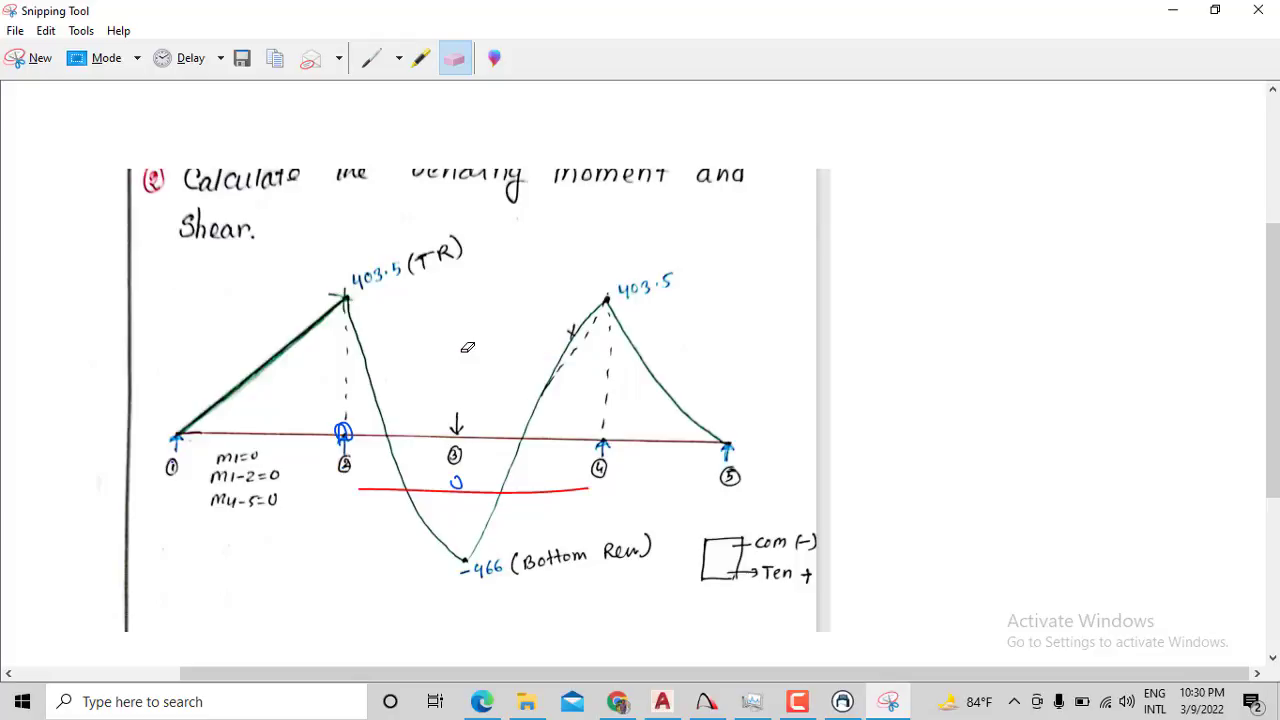
click(460, 490)
click(371, 58)
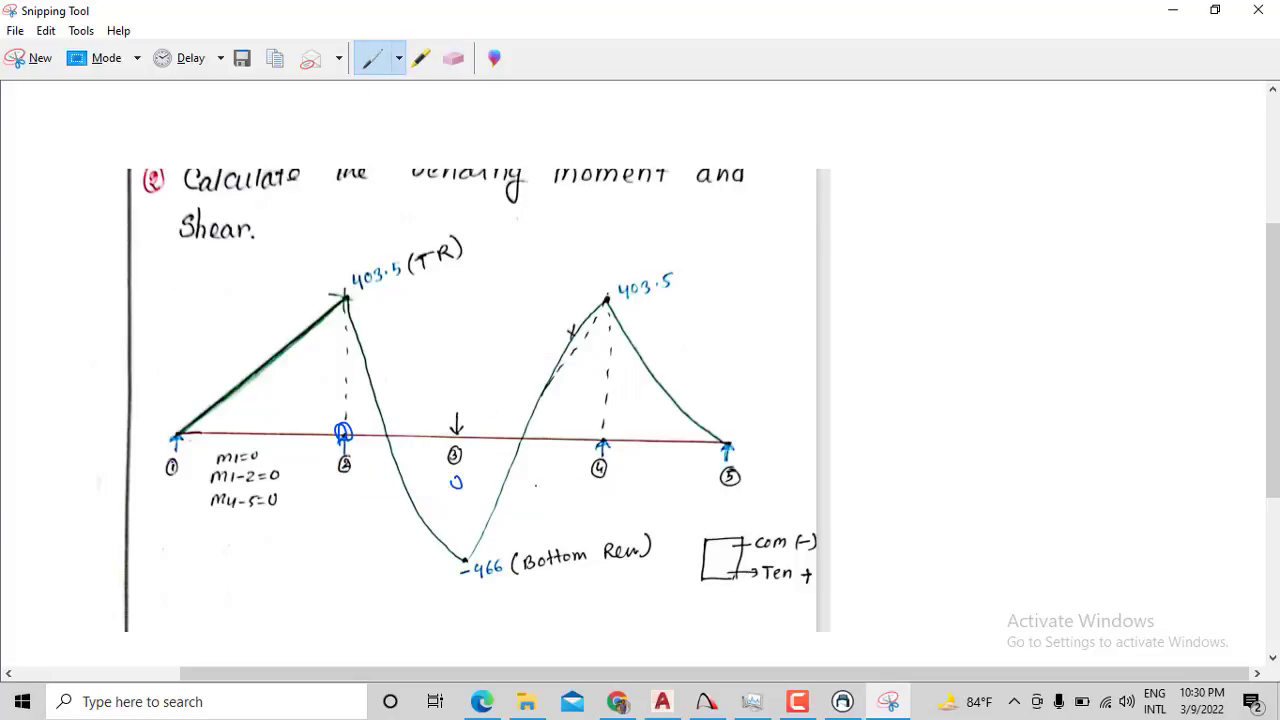
Draw red bar lines with callouts 4T25 below midspan and 2T20, 5T20, 3T20 over the supports
drag(342, 507, 594, 511)
mouse_move(391, 508)
mouse_down()
mouse_move(408, 577)
mouse_move(403, 658)
mouse_move(450, 619)
mouse_move(468, 663)
mouse_move(494, 636)
mouse_up()
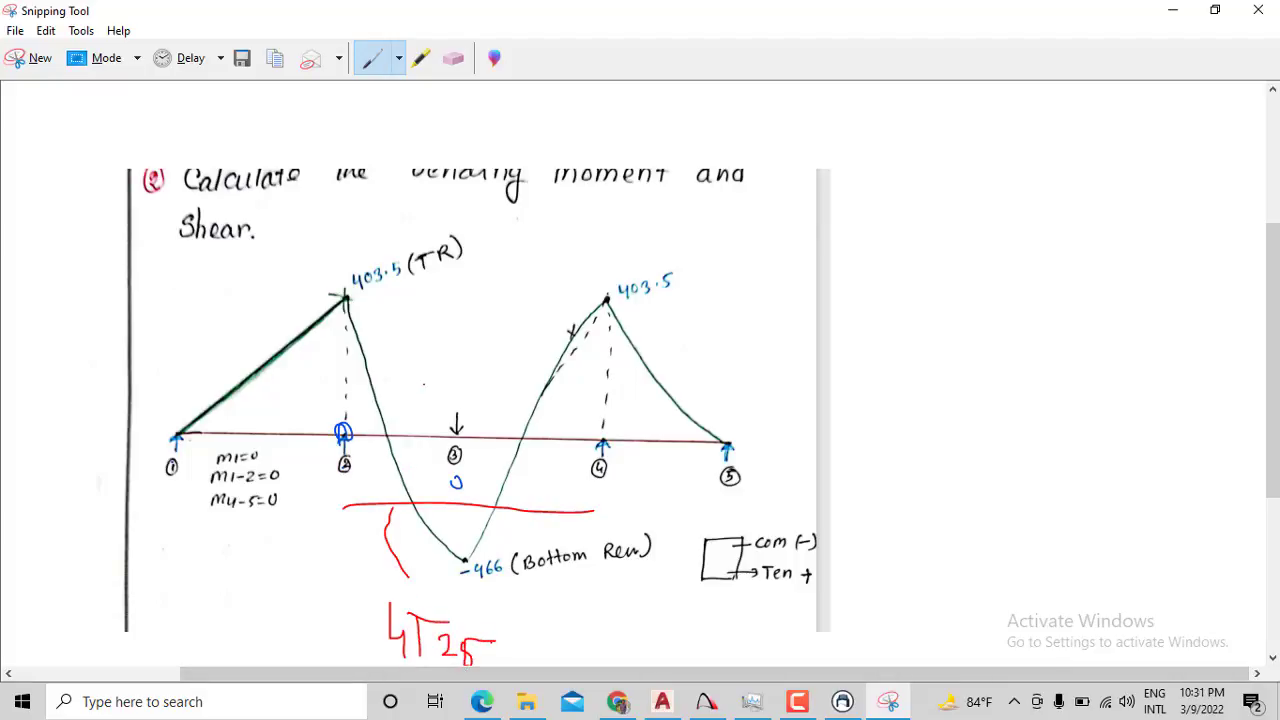
drag(190, 387, 350, 387)
drag(198, 346, 216, 378)
mouse_move(240, 330)
mouse_down()
mouse_move(234, 370)
mouse_move(258, 310)
mouse_move(284, 358)
mouse_move(288, 330)
mouse_move(650, 349)
mouse_up()
mouse_move(436, 312)
mouse_down()
mouse_move(446, 344)
mouse_move(476, 338)
mouse_move(506, 296)
mouse_move(496, 328)
mouse_move(520, 326)
mouse_up()
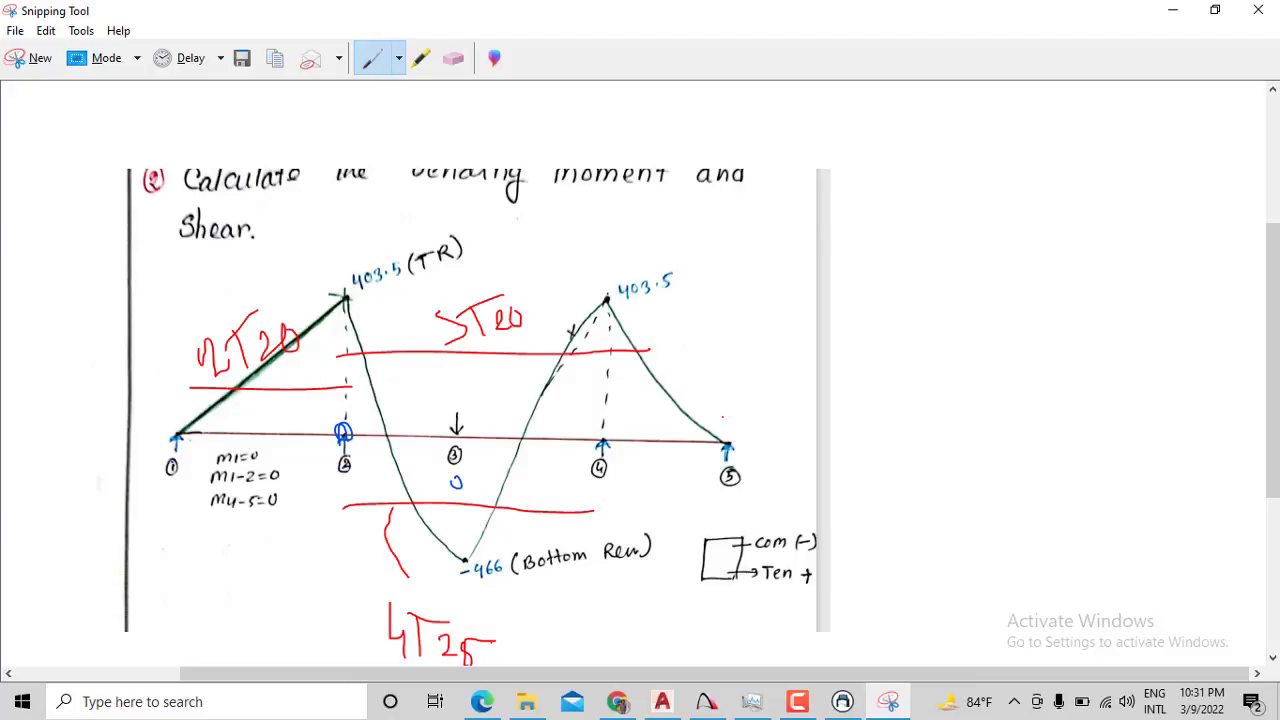
mouse_move(606, 394)
mouse_down()
mouse_move(730, 381)
mouse_move(692, 372)
mouse_move(698, 355)
mouse_move(730, 377)
mouse_move(734, 362)
mouse_move(724, 354)
mouse_move(664, 386)
mouse_up()
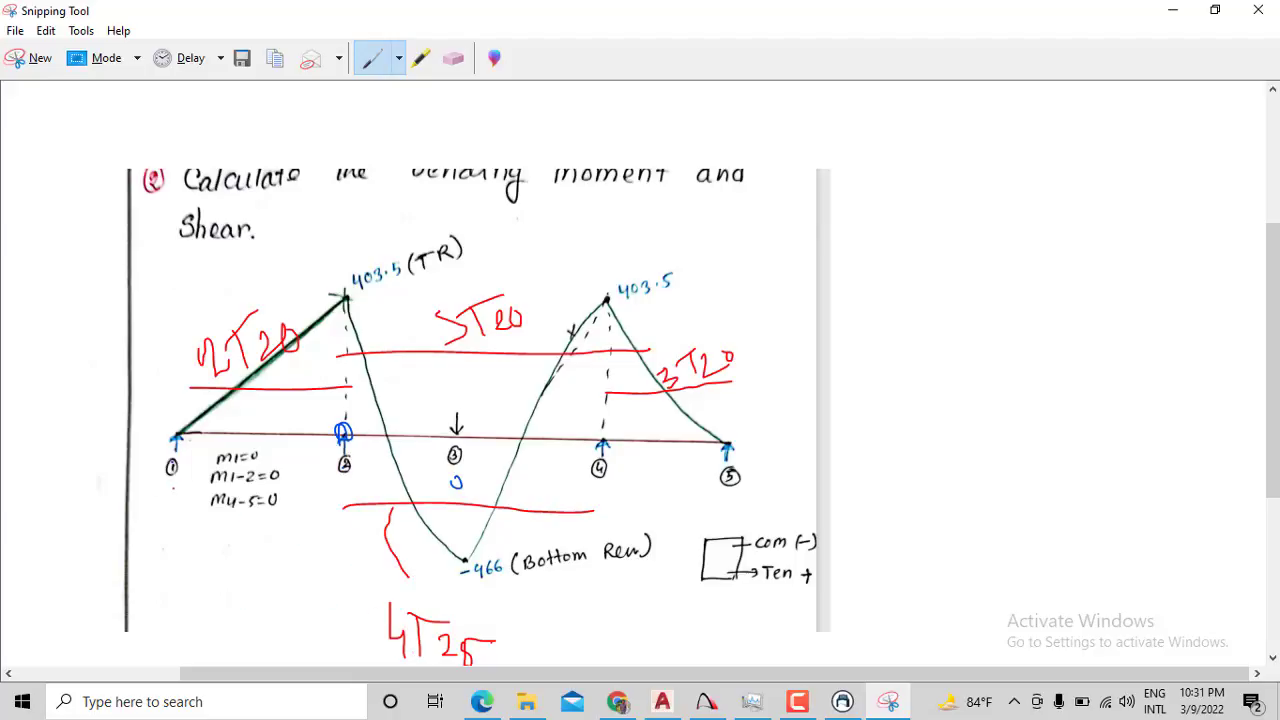
Circle 1-2 in the M1-2=0 label and underline the M labels, then erase both marks
mouse_move(244, 478)
mouse_down()
mouse_move(228, 492)
mouse_move(257, 477)
mouse_up()
drag(155, 481, 780, 498)
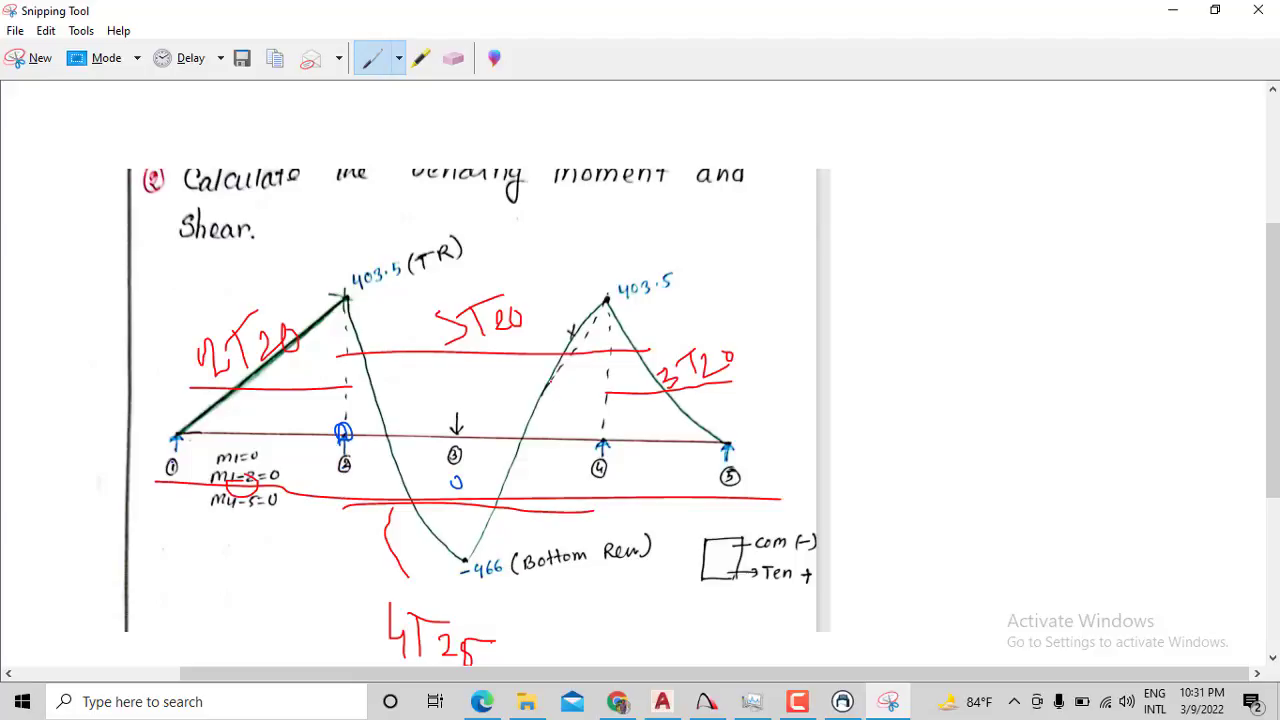
click(453, 58)
drag(249, 484, 244, 500)
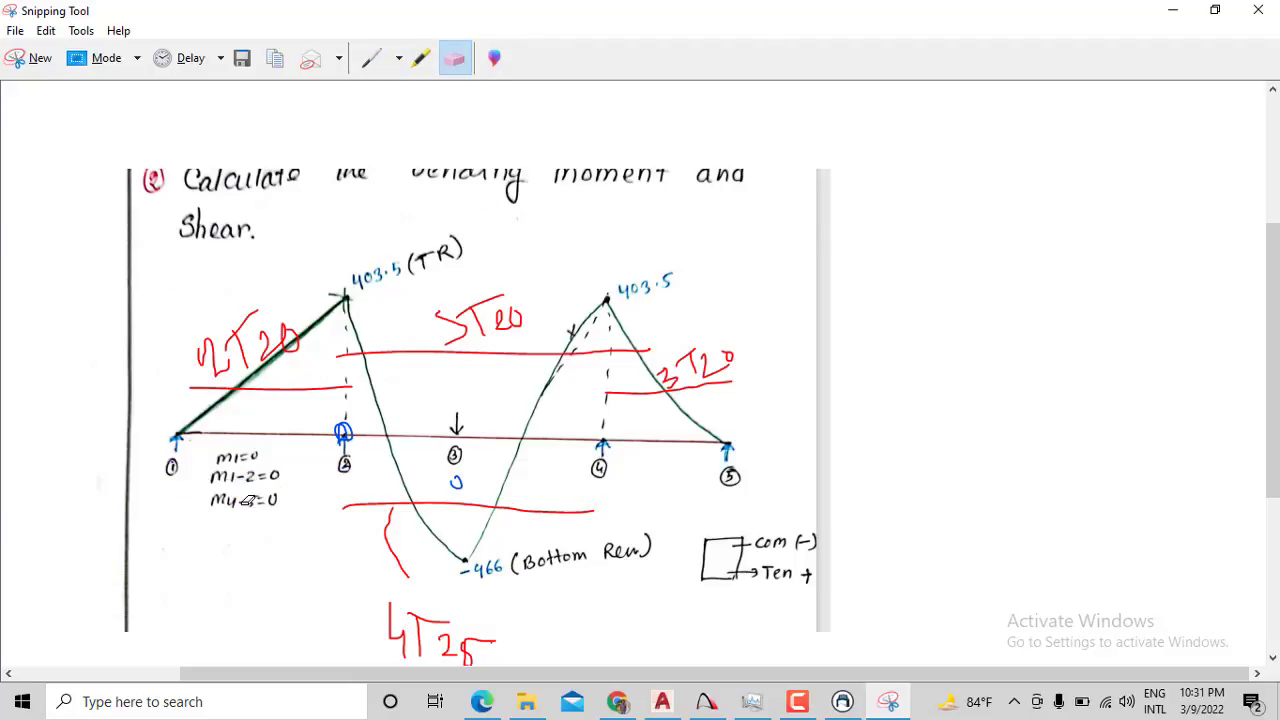
With the freehand pen, draw red bottom bar lines below the supports and a bracket beside the M equations
click(372, 60)
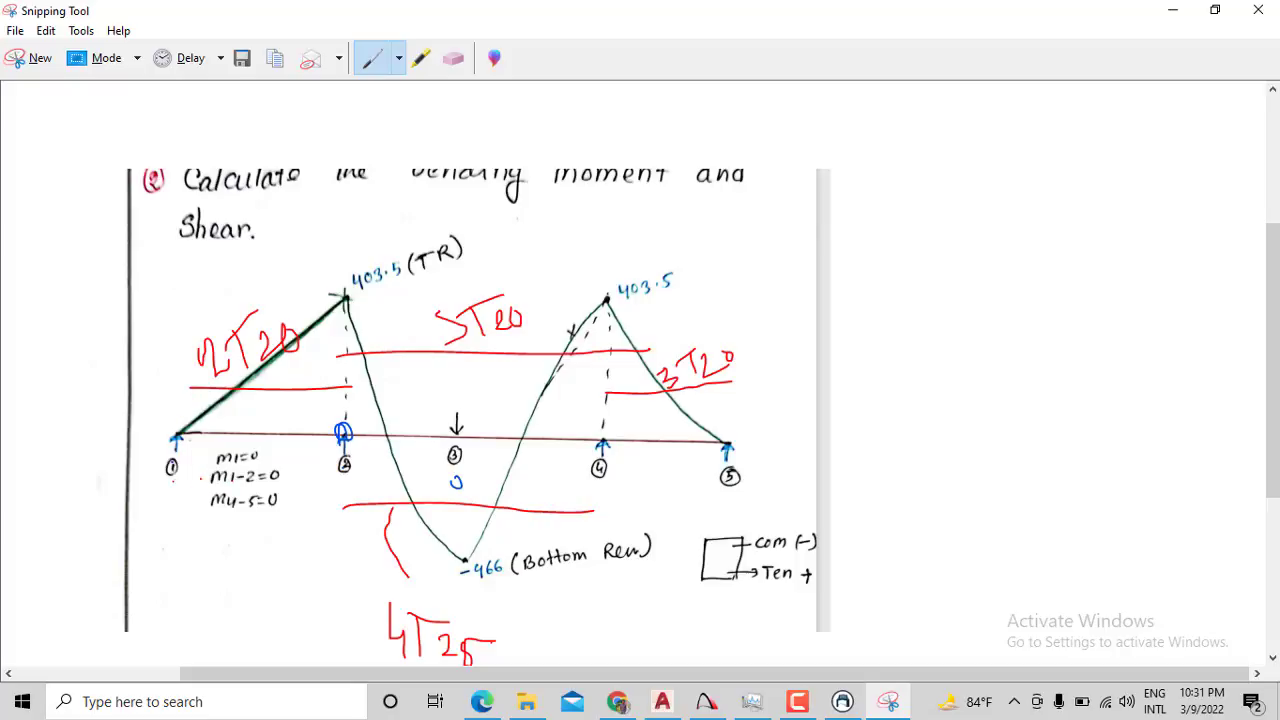
drag(172, 480, 735, 477)
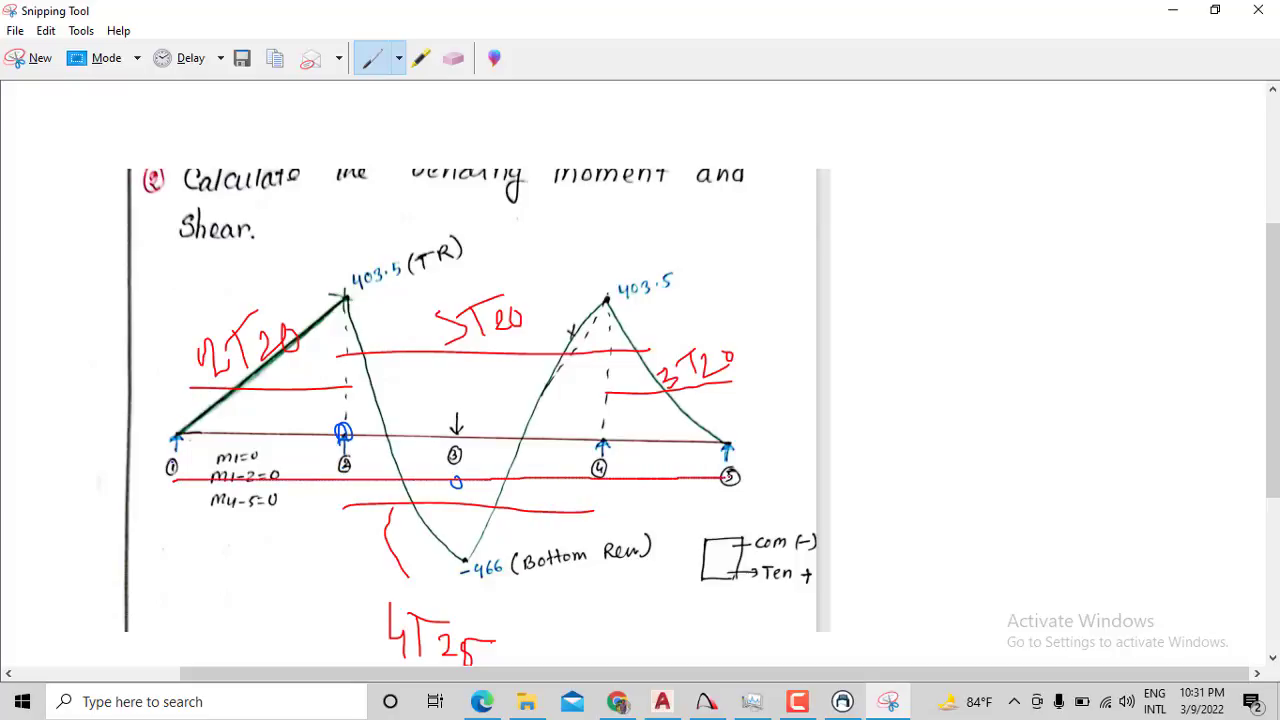
mouse_move(207, 480)
mouse_down()
mouse_move(199, 598)
mouse_move(224, 590)
mouse_move(234, 556)
mouse_move(248, 597)
mouse_move(272, 580)
mouse_move(259, 598)
mouse_up()
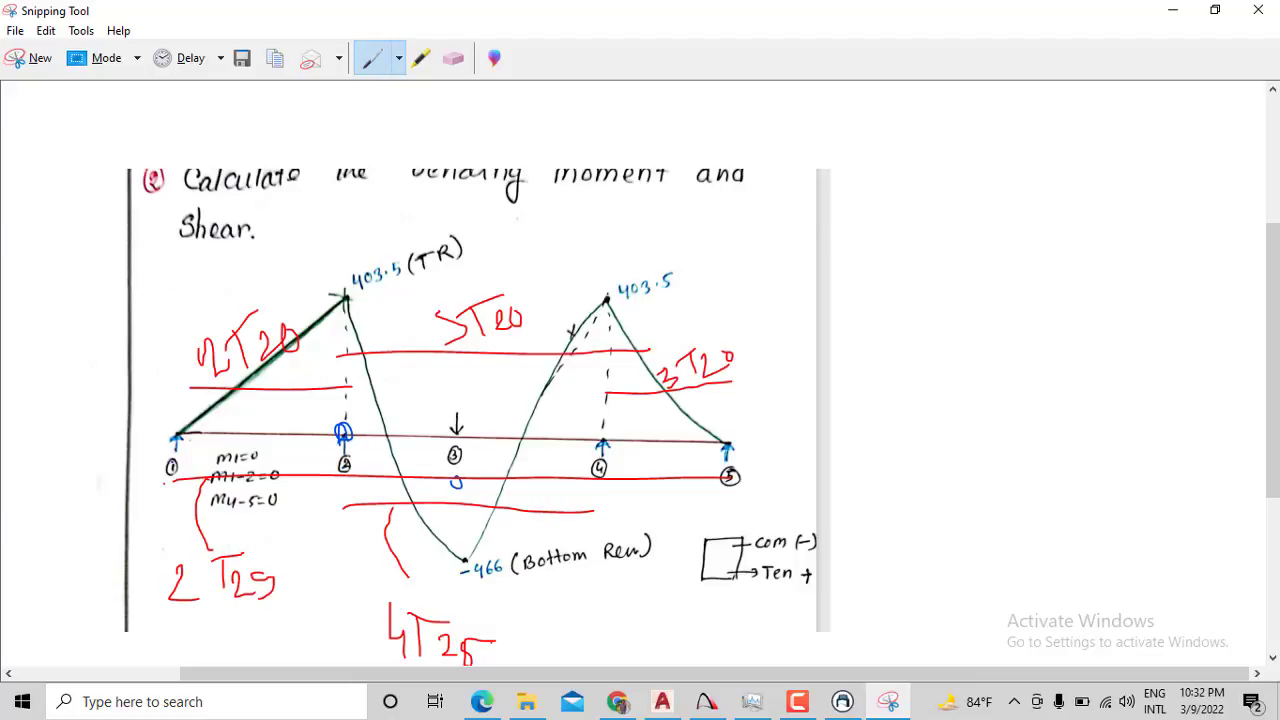
drag(164, 482, 382, 482)
drag(533, 480, 698, 480)
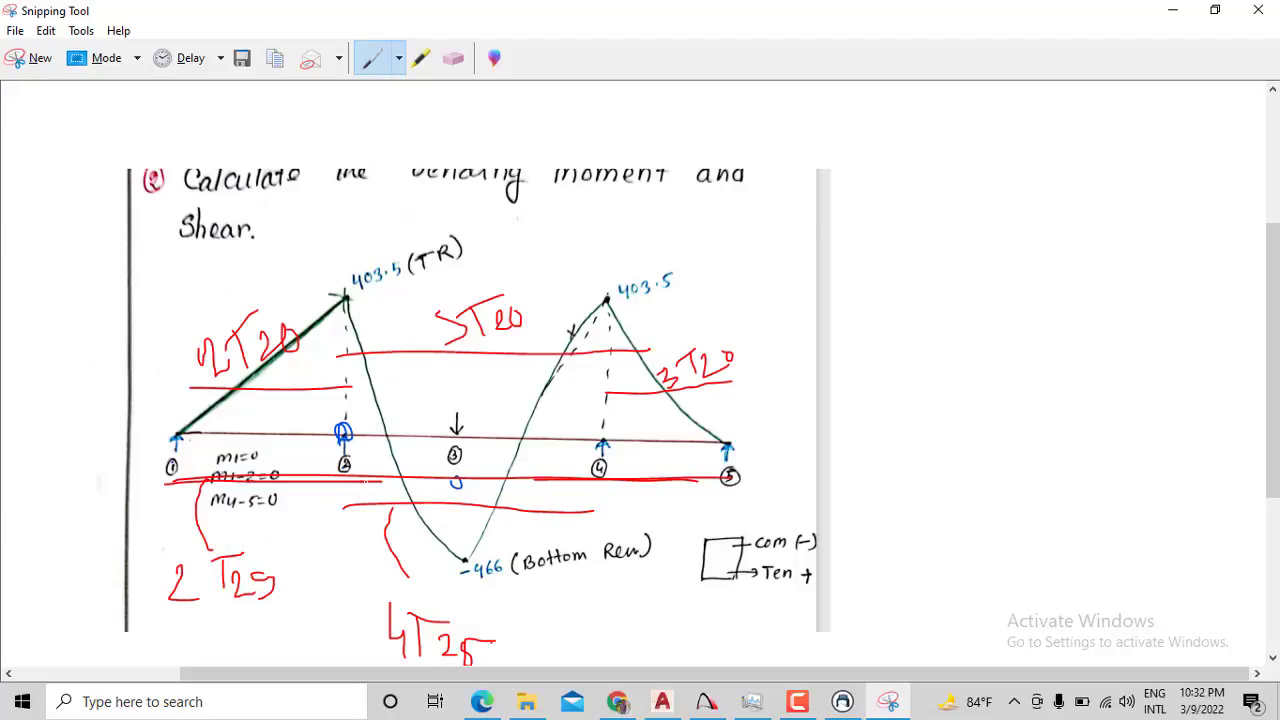
drag(362, 480, 500, 478)
Draw a red line through support 3, mark it, and tick the zero value below
scroll(475, 400, down, 1)
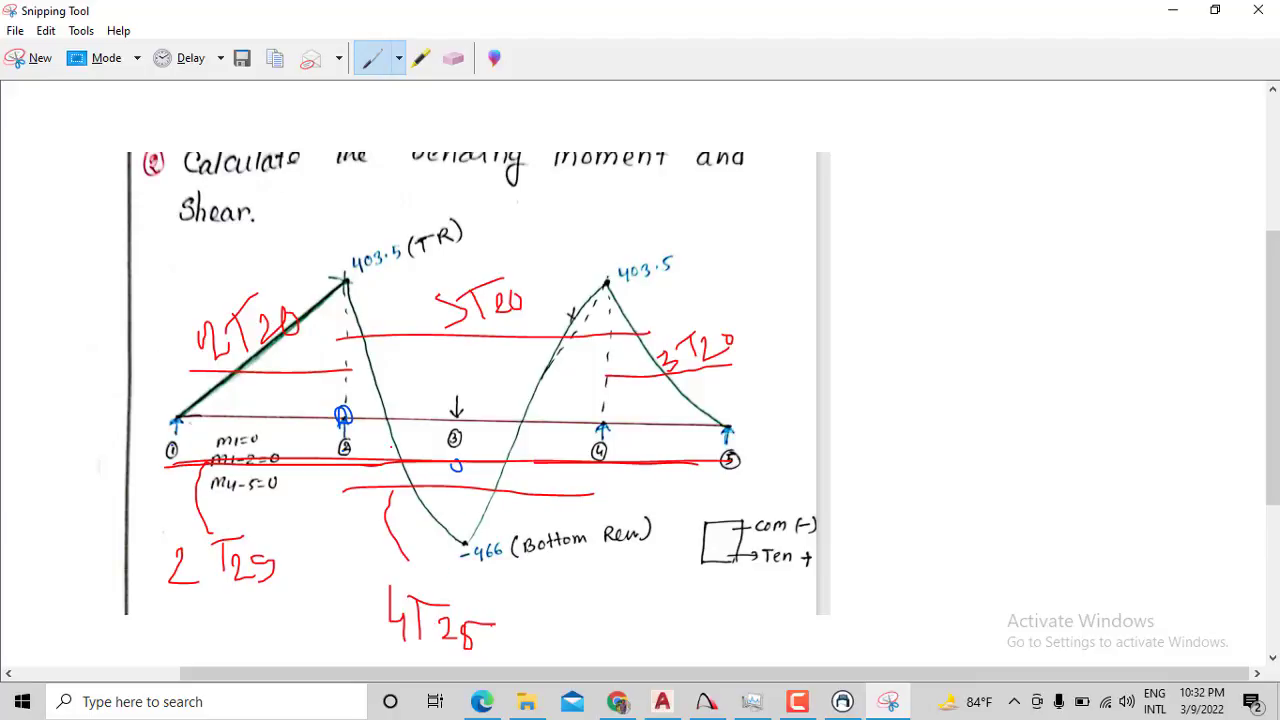
drag(348, 438, 516, 438)
drag(466, 438, 515, 417)
mouse_move(478, 461)
mouse_down()
mouse_move(488, 474)
mouse_move(508, 455)
mouse_up()
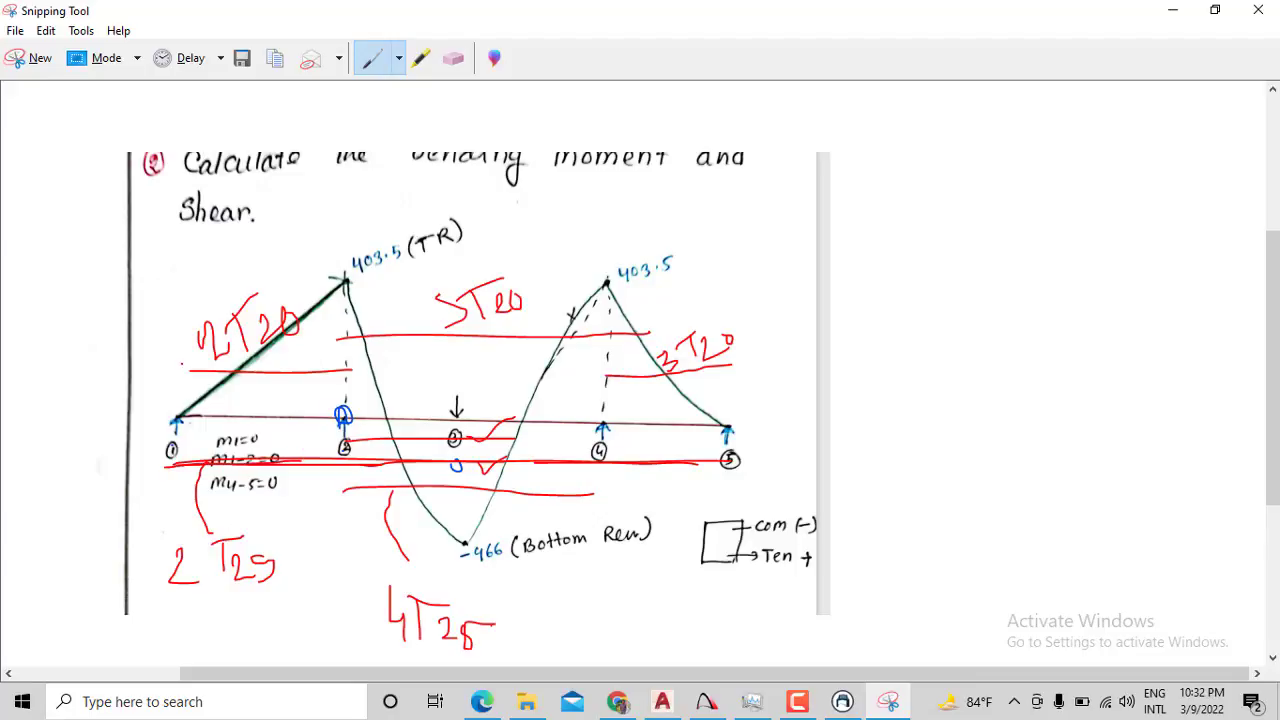
Draw a long red top bar line and a shorter mid-span line, then close the snip
drag(188, 372, 750, 364)
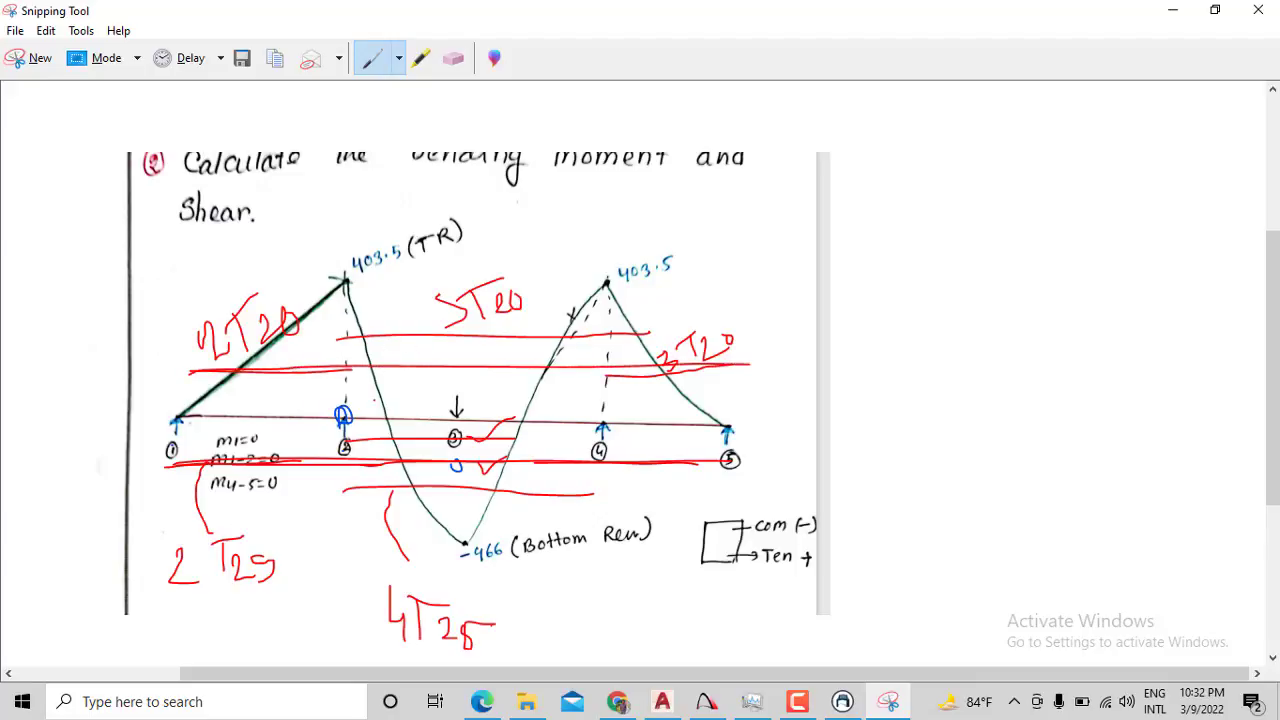
drag(372, 400, 550, 398)
click(1258, 10)
Discard the snip without saving, enable Draw in the PDF viewer, and move to page 3
click(719, 359)
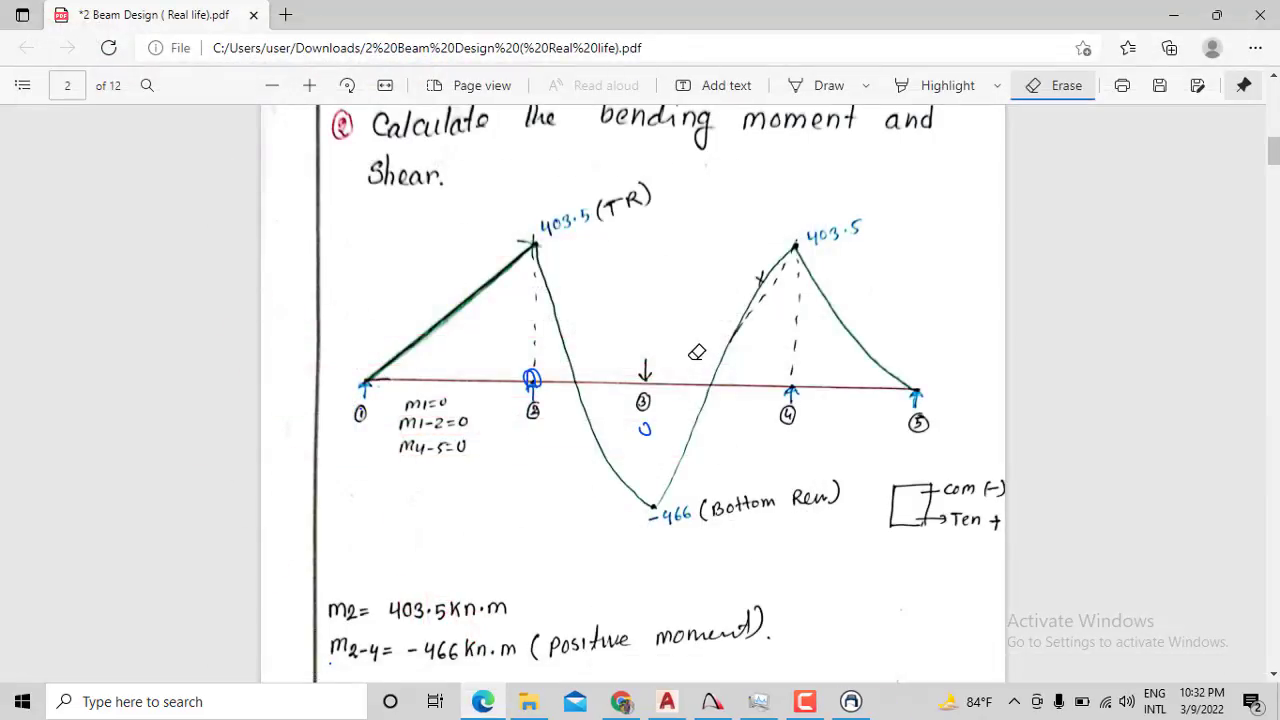
click(812, 90)
scroll(482, 430, down, 3)
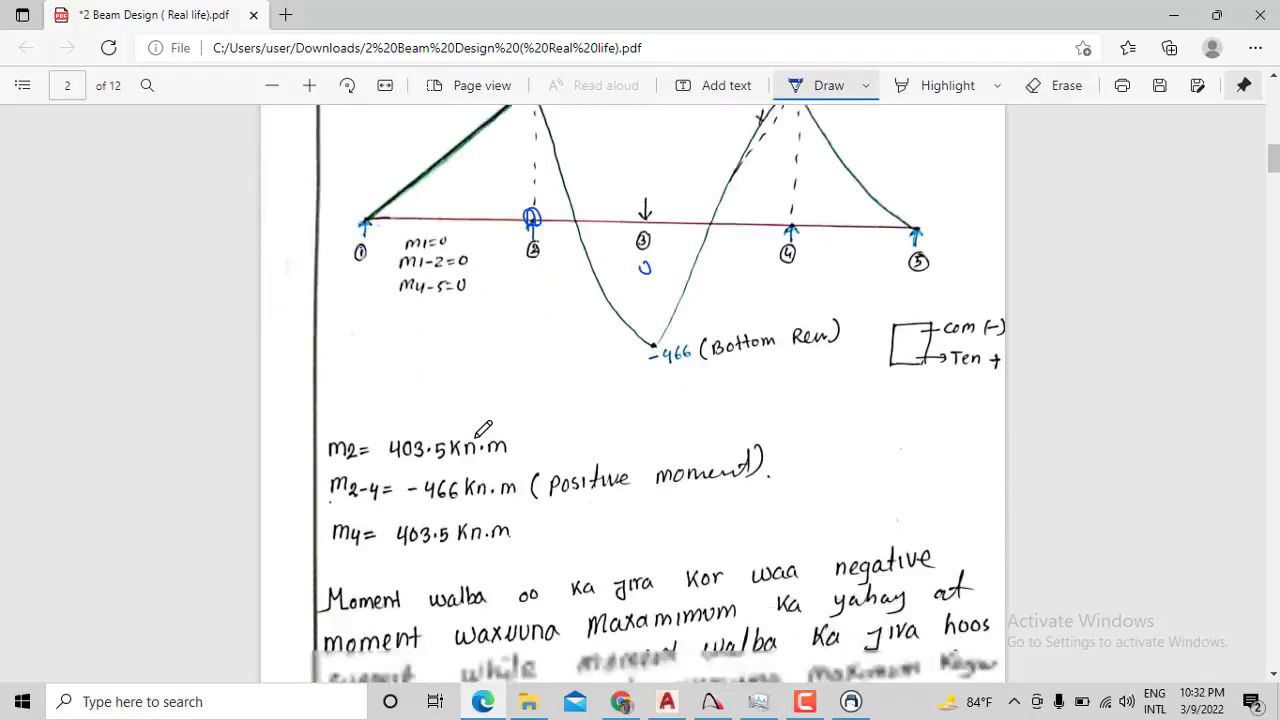
scroll(482, 430, down, 2)
scroll(482, 430, up, 5)
scroll(482, 430, down, 5)
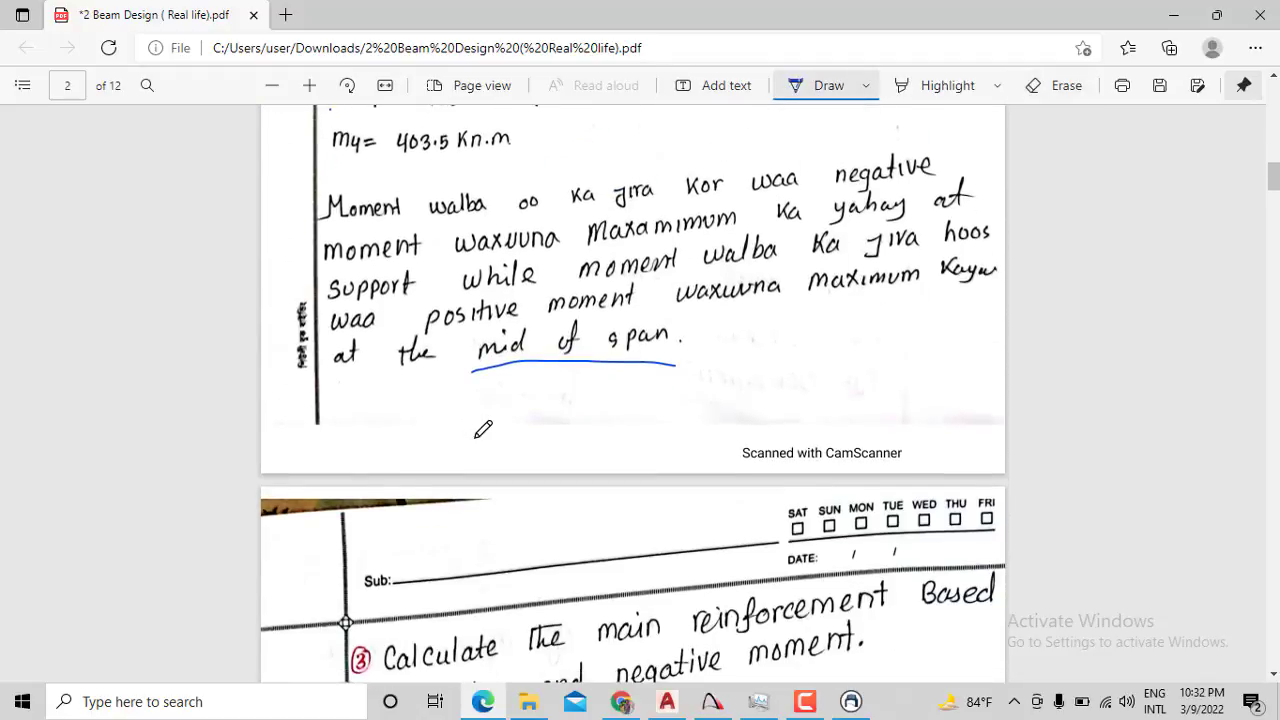
scroll(482, 432, down, 5)
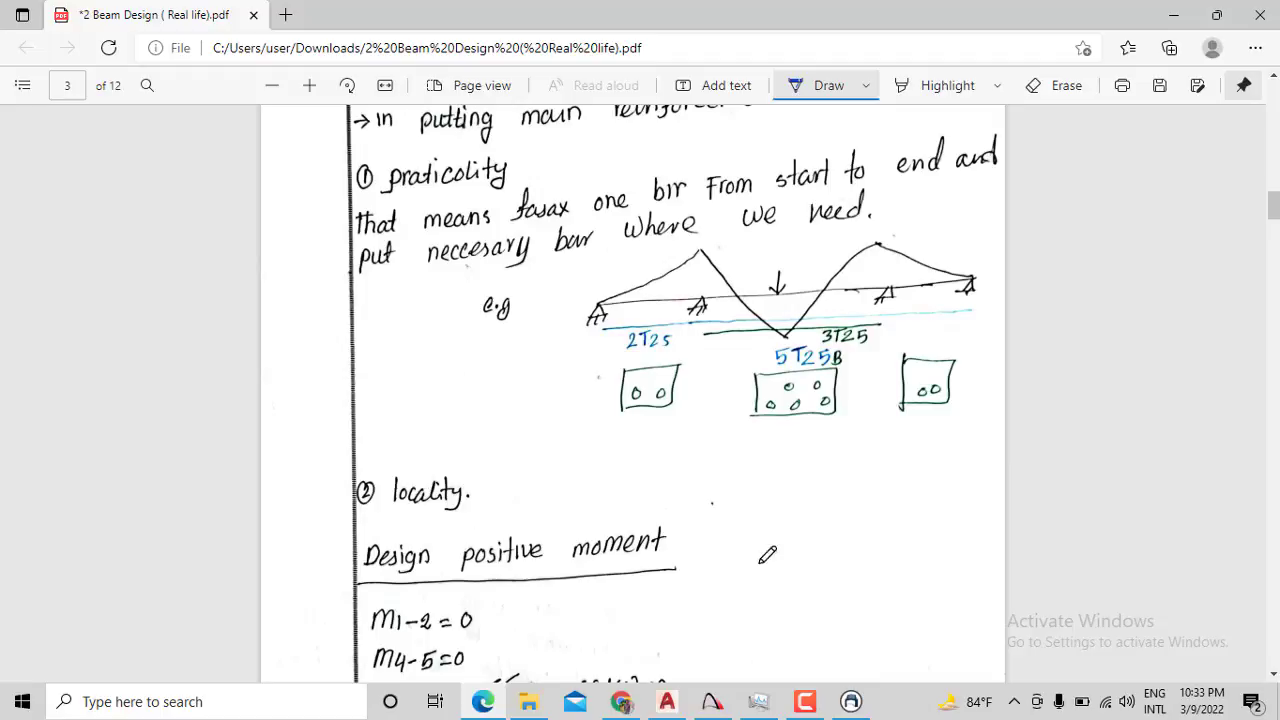
Draw blue lines across the bar sketch, erase the stray strokes, and return to the pen
click(806, 701)
click(1190, 625)
scroll(590, 508, down, 1)
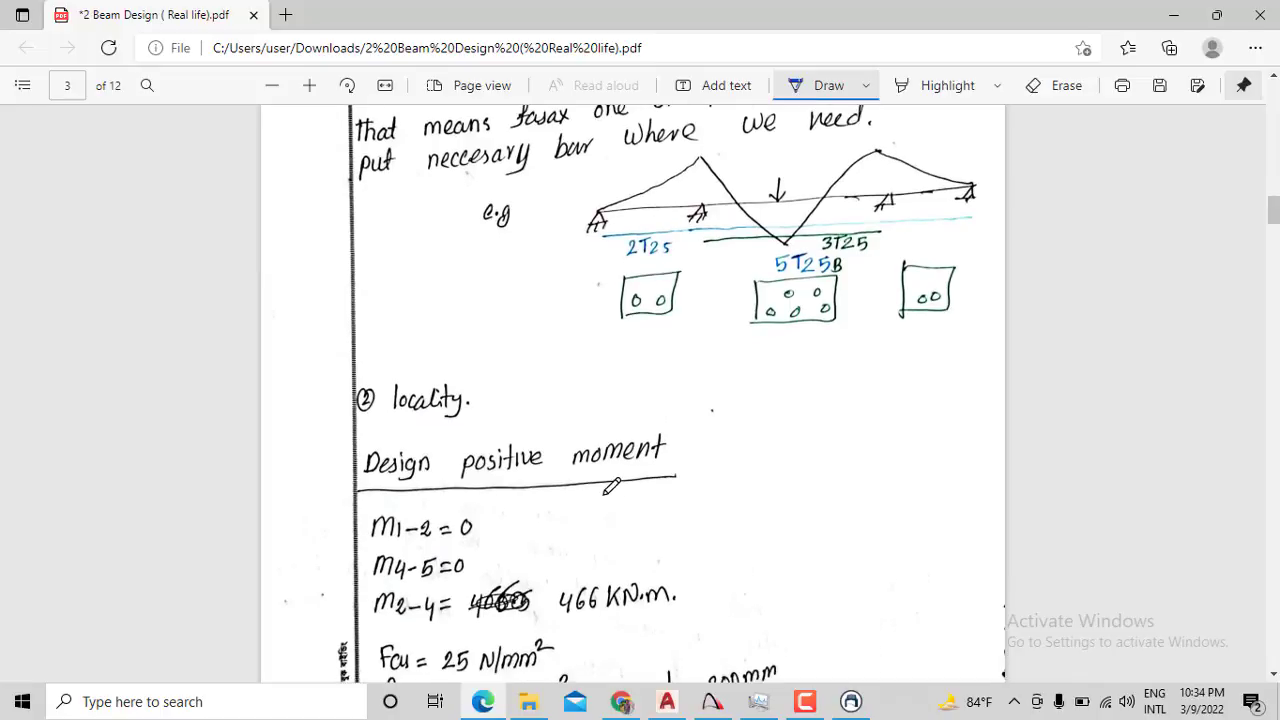
scroll(610, 488, up, 1)
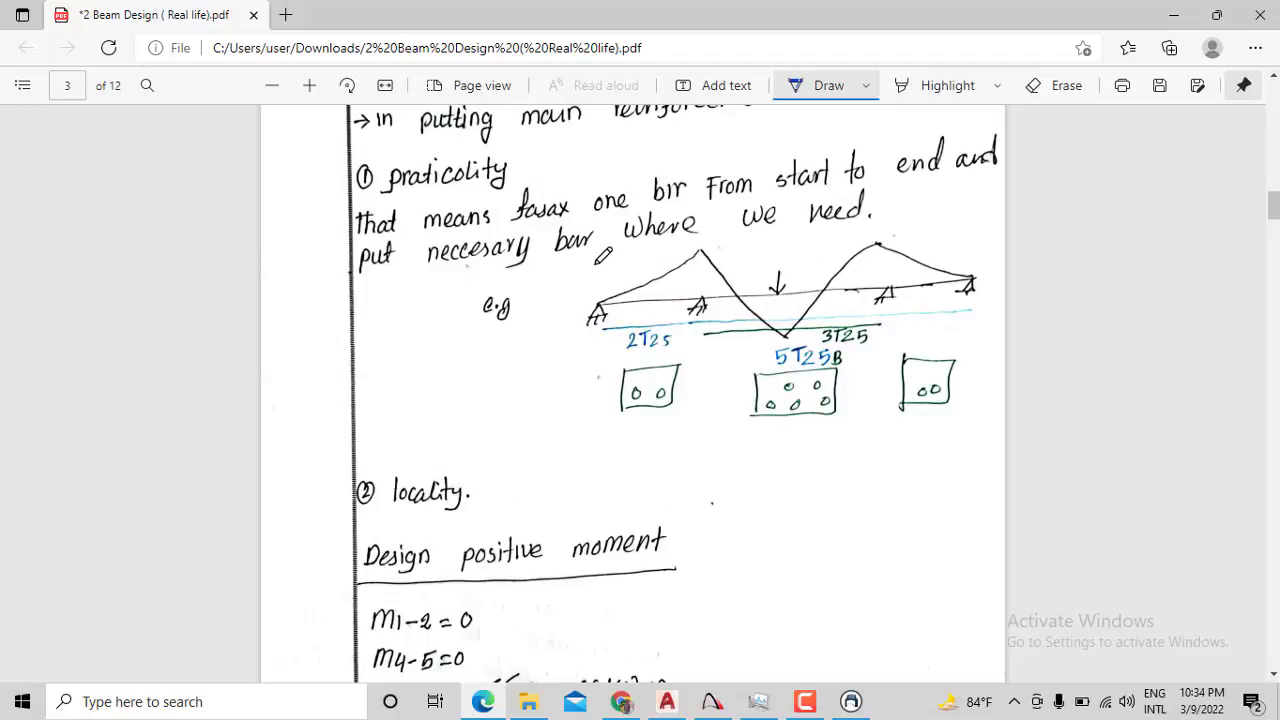
drag(596, 265, 834, 396)
drag(898, 318, 1031, 226)
click(1060, 85)
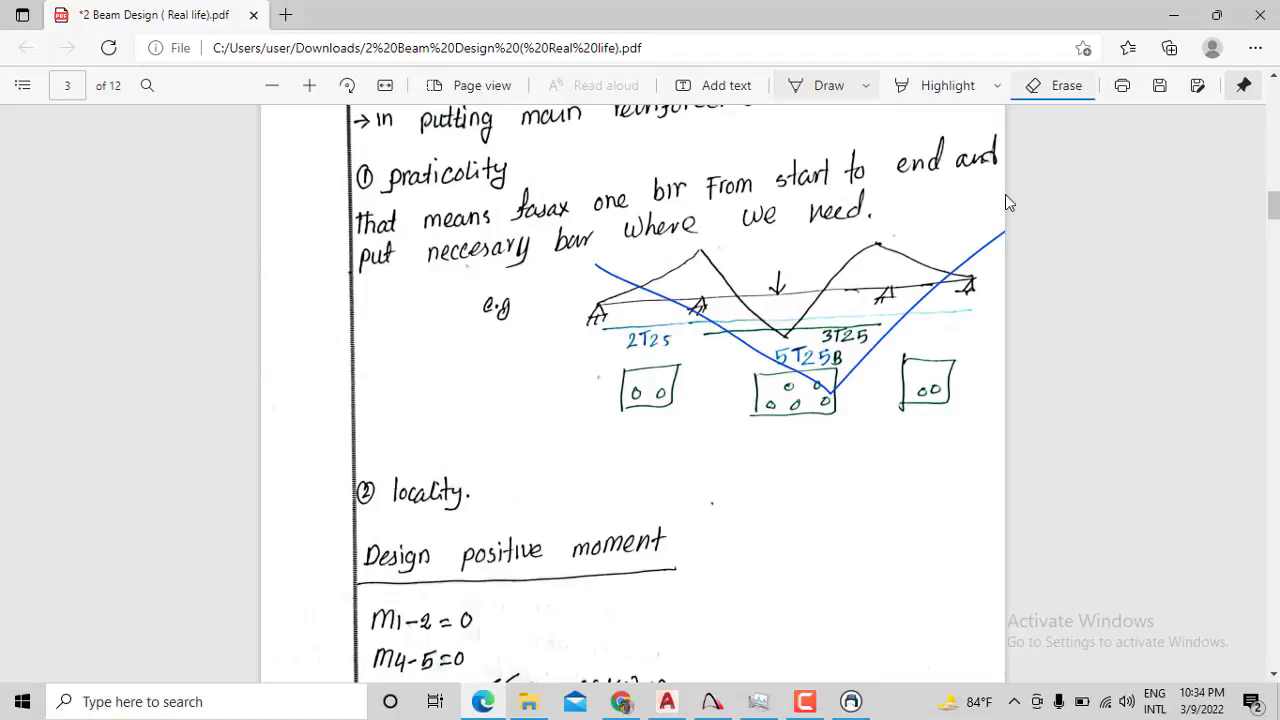
click(873, 347)
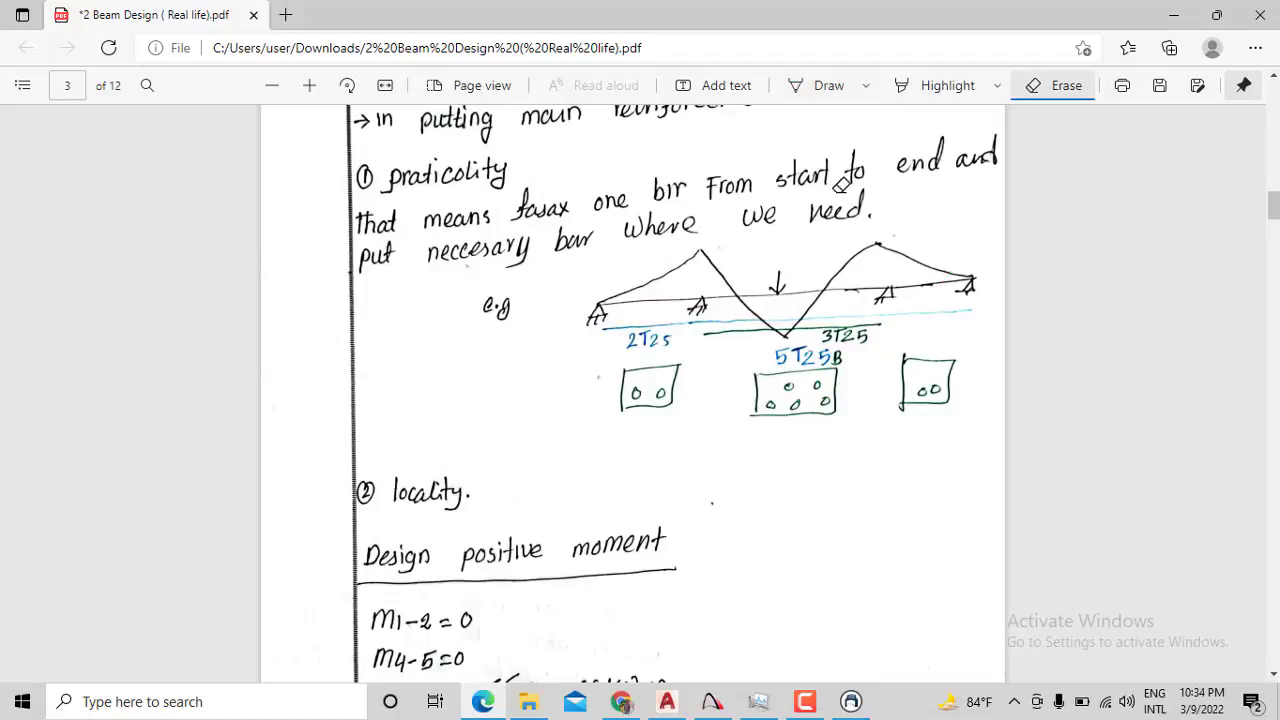
click(828, 86)
scroll(576, 403, down, 3)
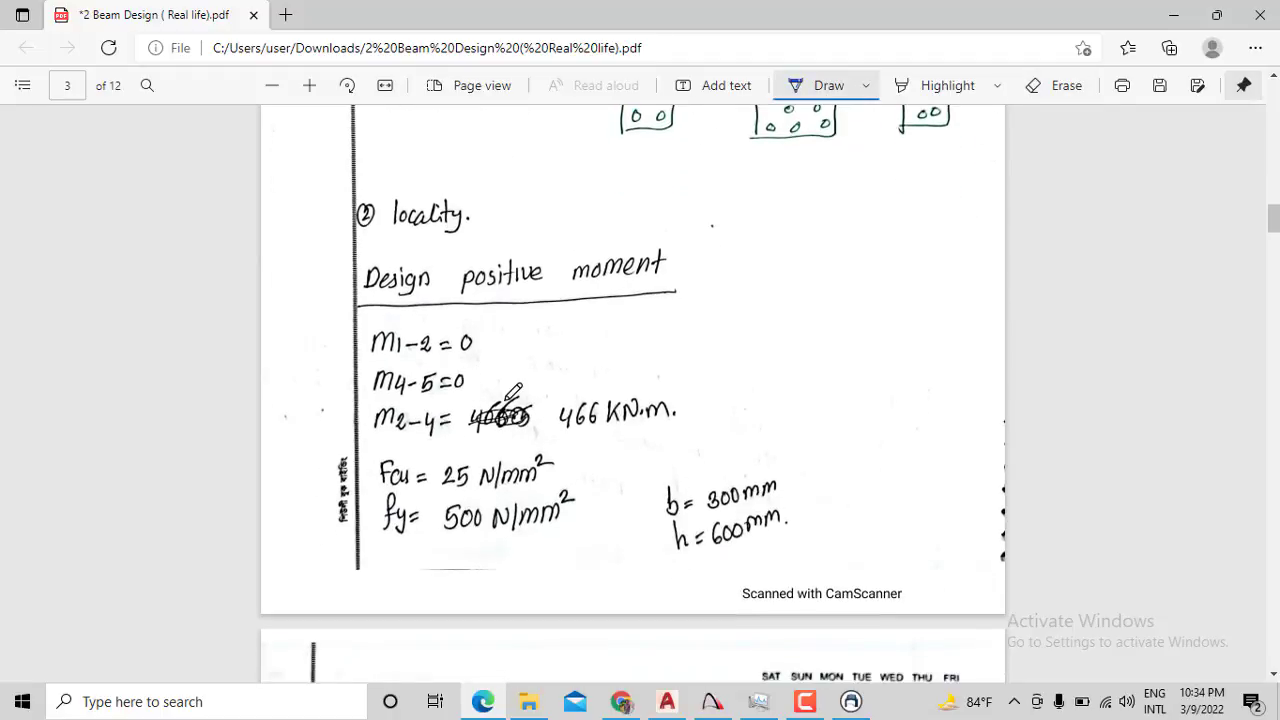
Strike through m1-2 = 0 and m4-5 = 0, underline 466 KN.m., and brace b and h
drag(346, 341, 521, 336)
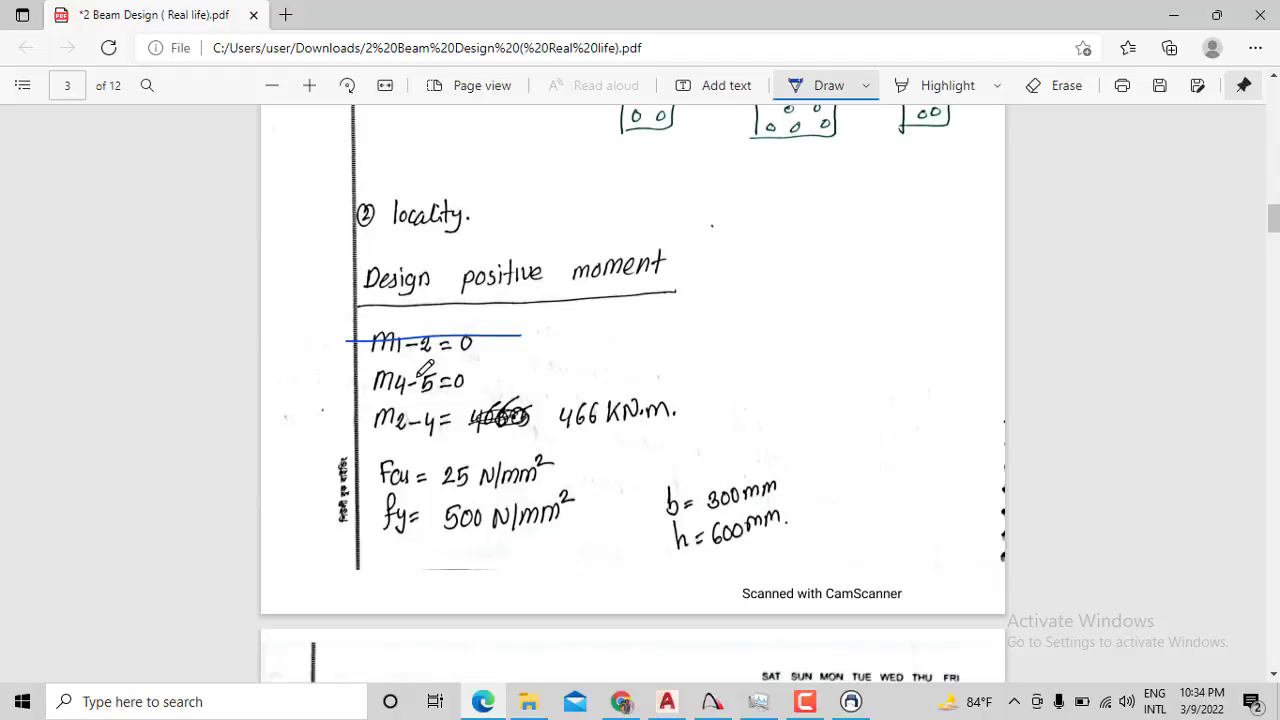
drag(352, 381, 510, 382)
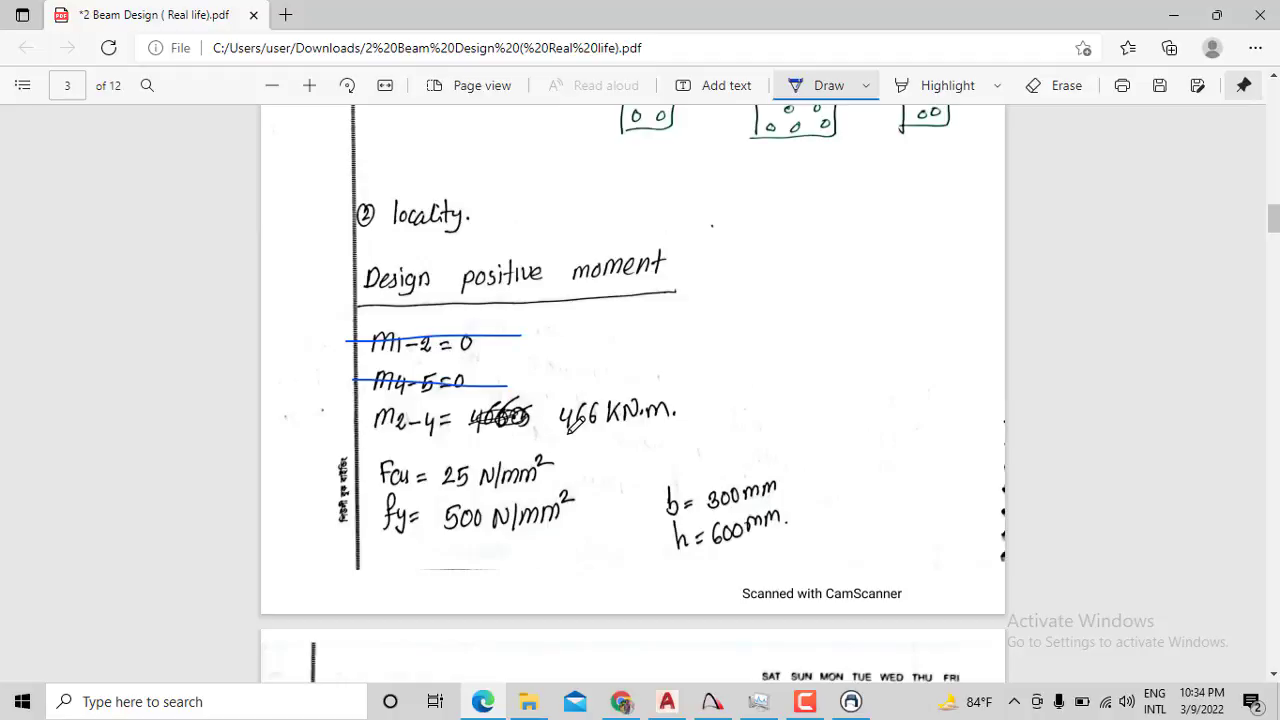
drag(548, 434, 693, 433)
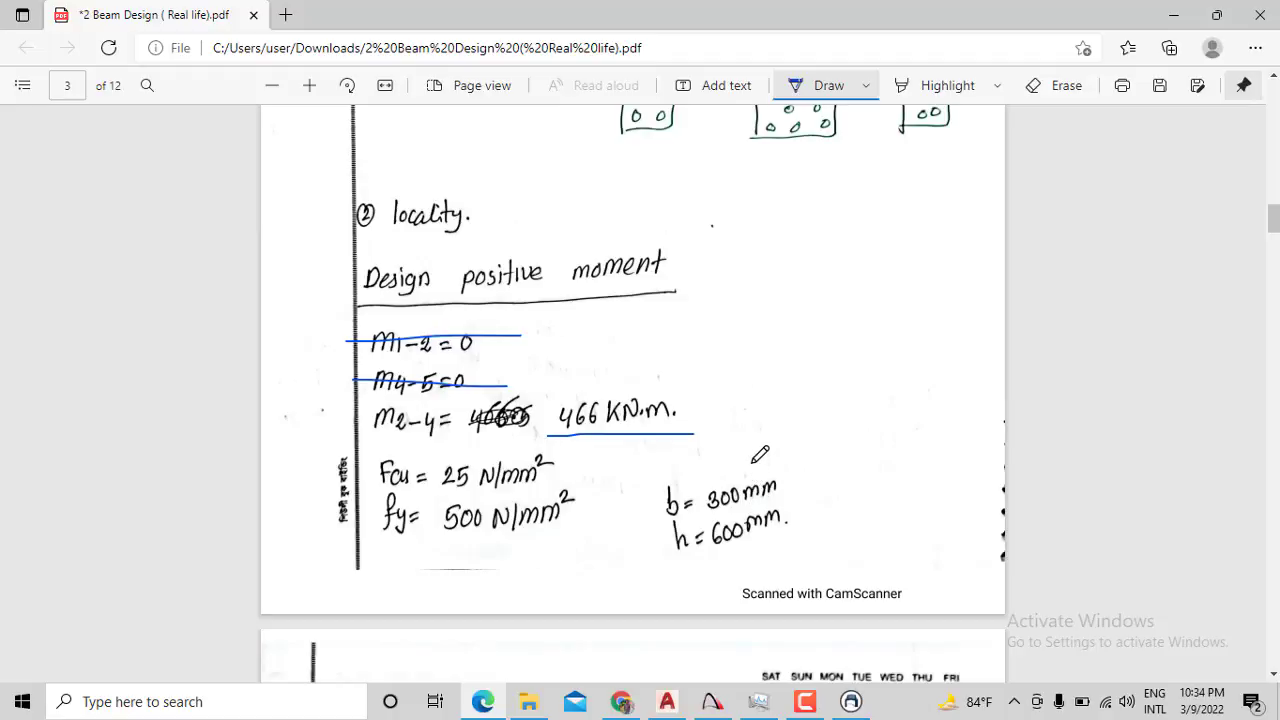
drag(752, 459, 757, 557)
mouse_move(803, 470)
mouse_down()
mouse_move(848, 430)
mouse_move(880, 460)
mouse_up()
mouse_move(958, 314)
mouse_down()
mouse_move(968, 418)
mouse_move(996, 418)
mouse_up()
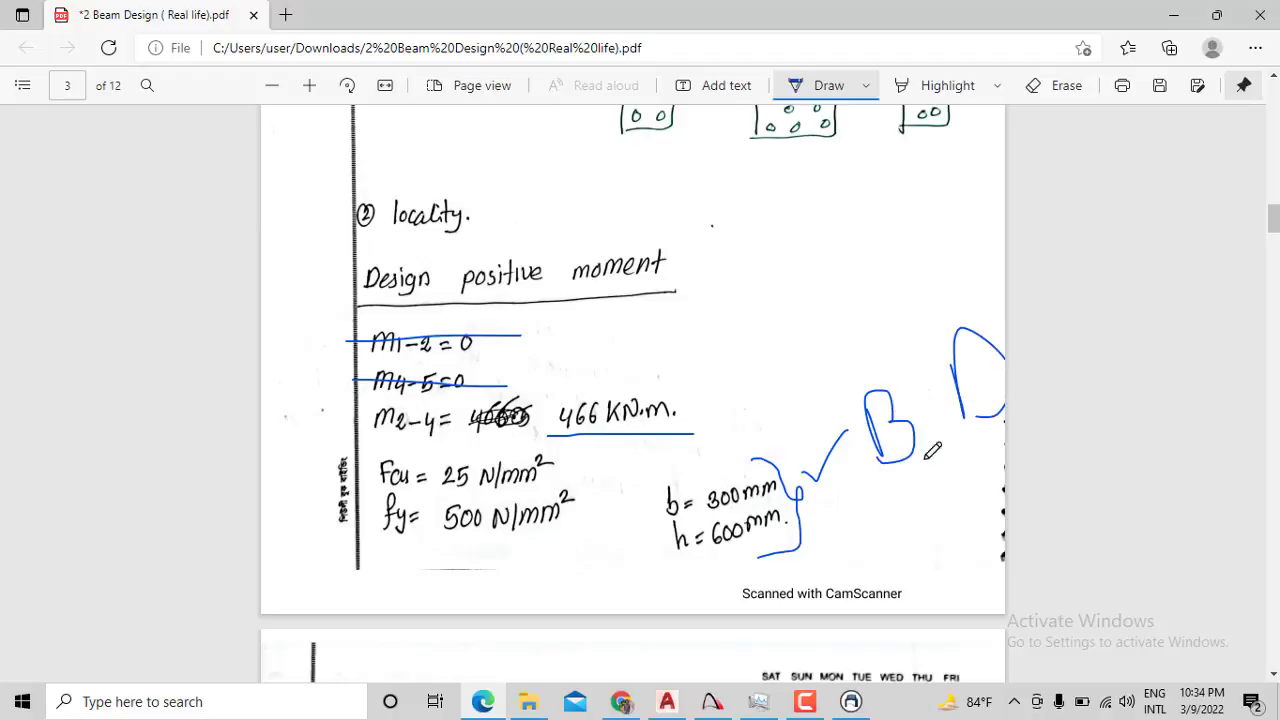
scroll(846, 523, down, 5)
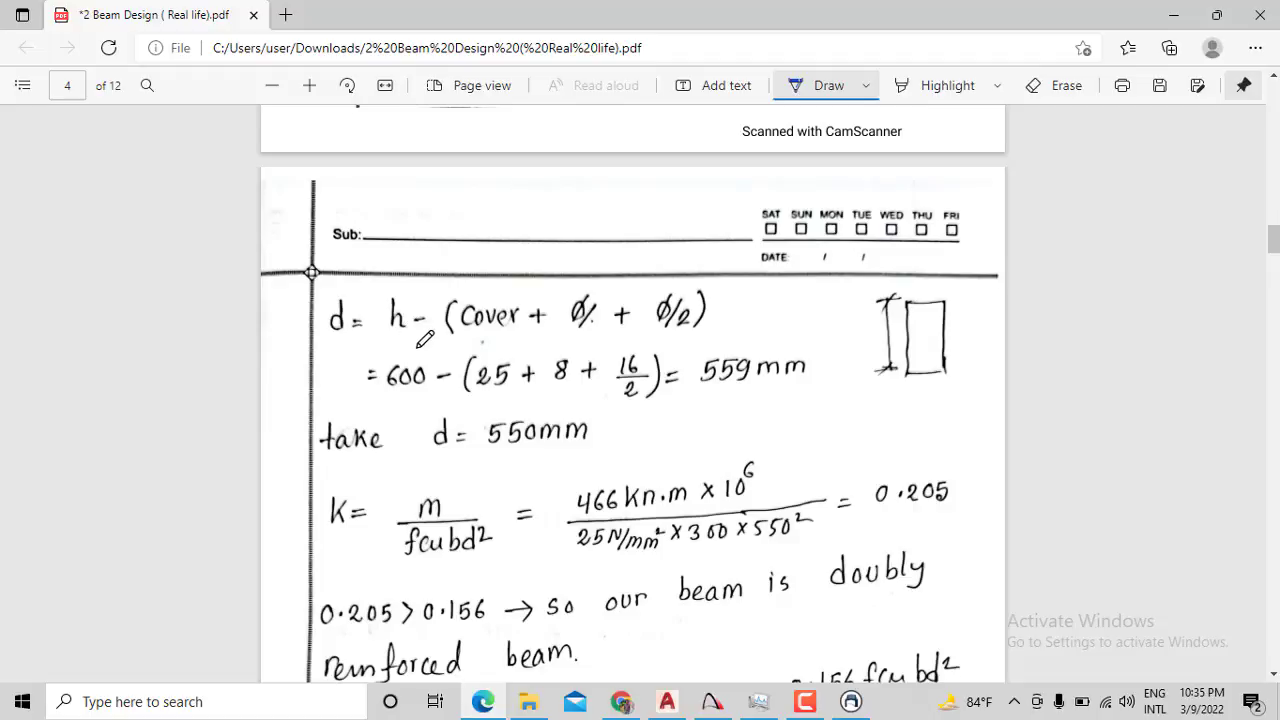
Underline 559mm, box d = 550mm, and draw a blue line linking it to the section sketch
scroll(415, 320, up, 1)
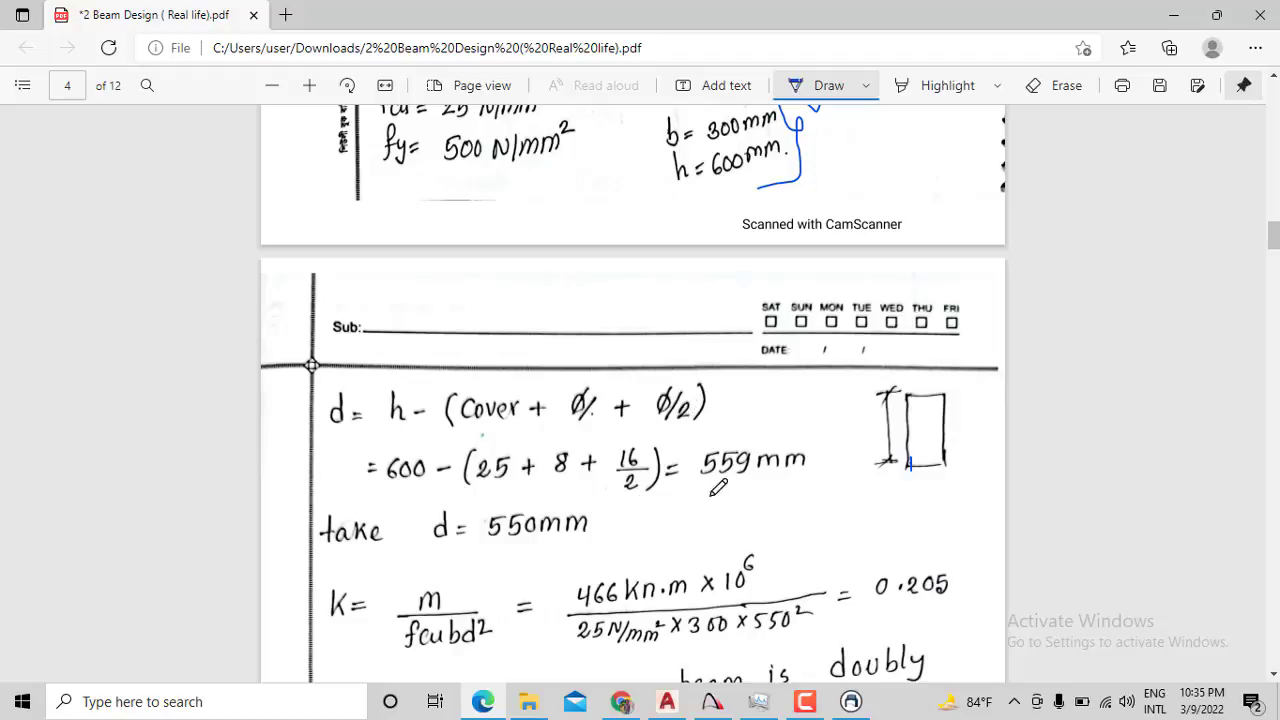
drag(682, 480, 771, 478)
mouse_move(427, 545)
mouse_down()
mouse_move(452, 543)
mouse_move(428, 501)
mouse_move(430, 543)
mouse_up()
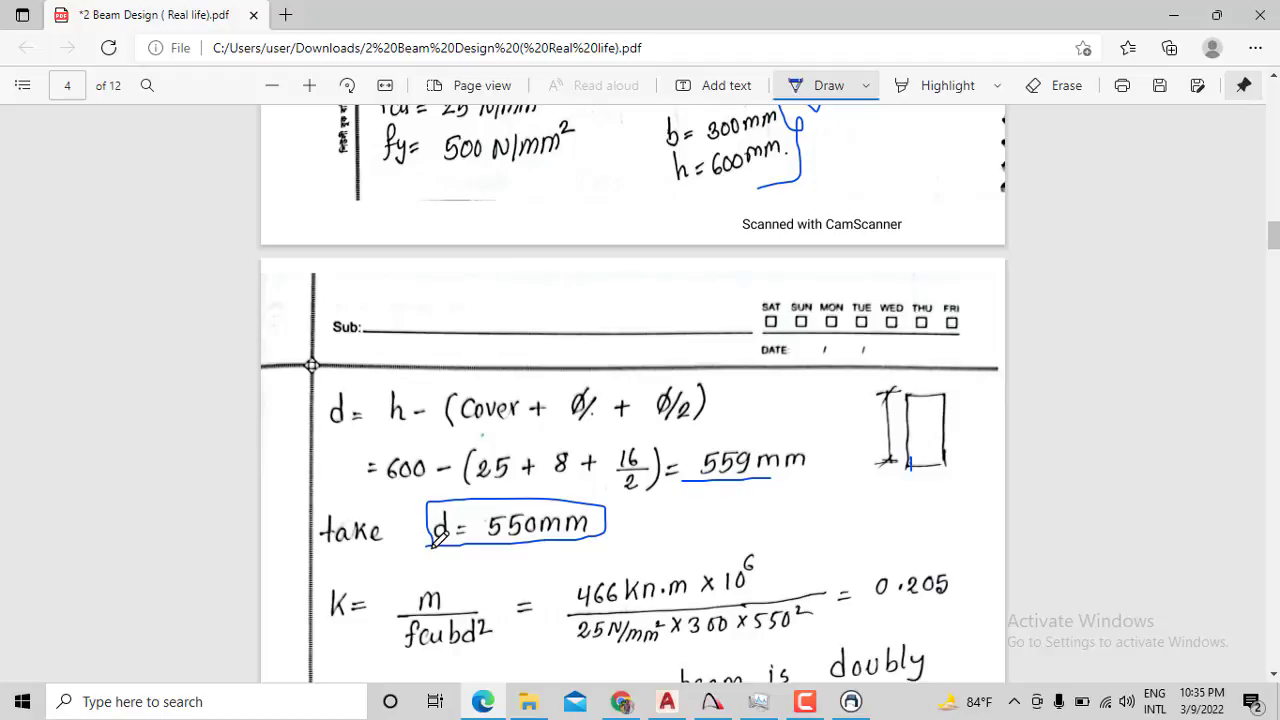
drag(608, 516, 880, 424)
scroll(685, 564, down, 1)
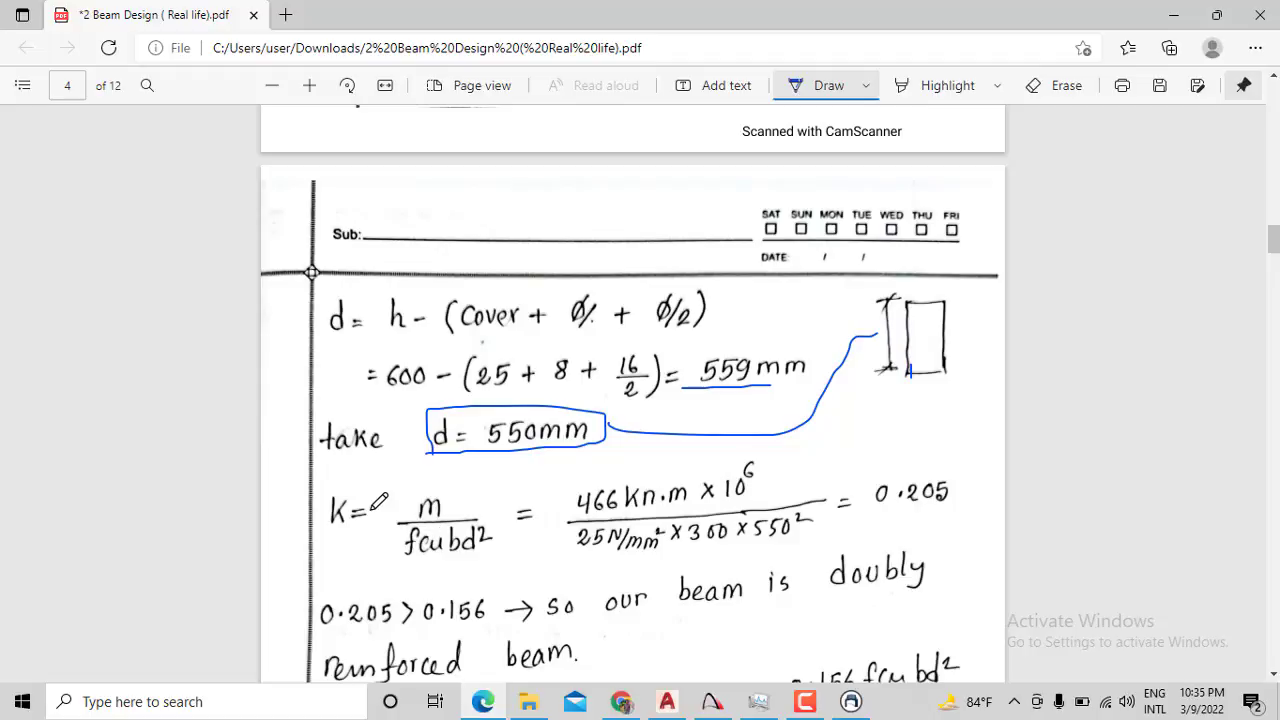
Tick the K formula and underline 0.205, mu = 0.156 fcu bd² and mu = 354kN.m in blue
scroll(381, 563, down, 4)
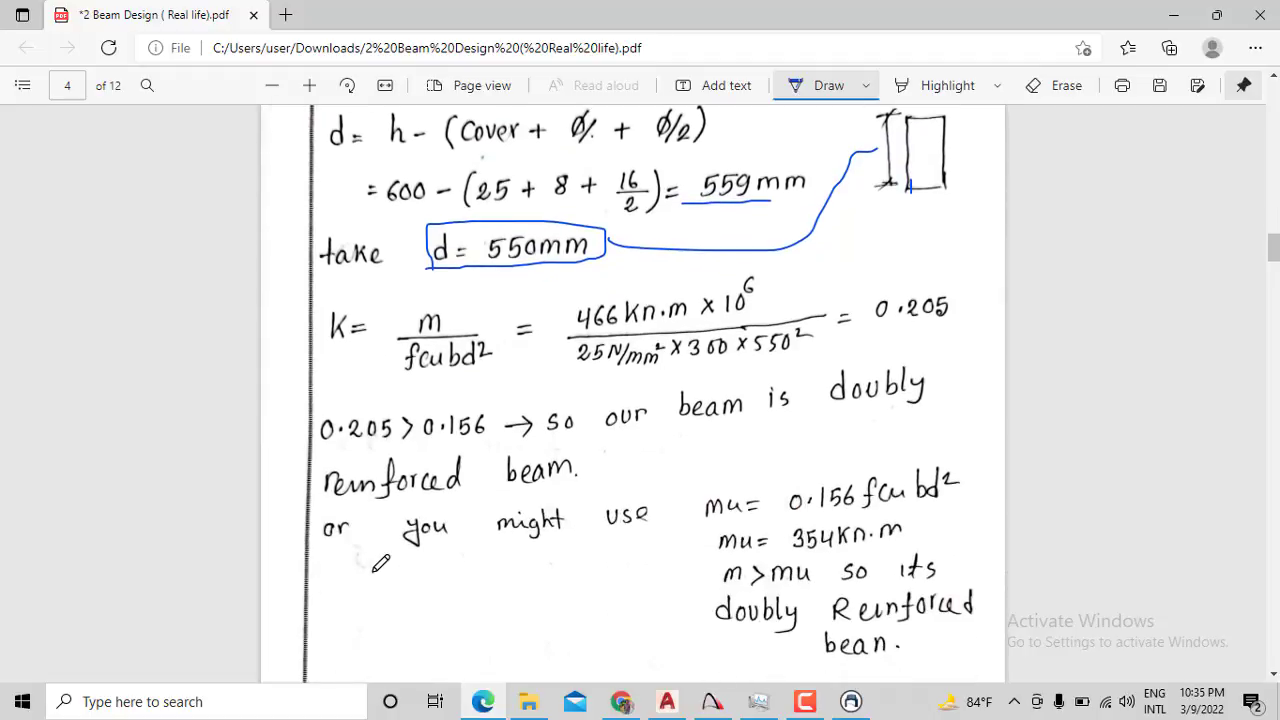
scroll(381, 563, down, 6)
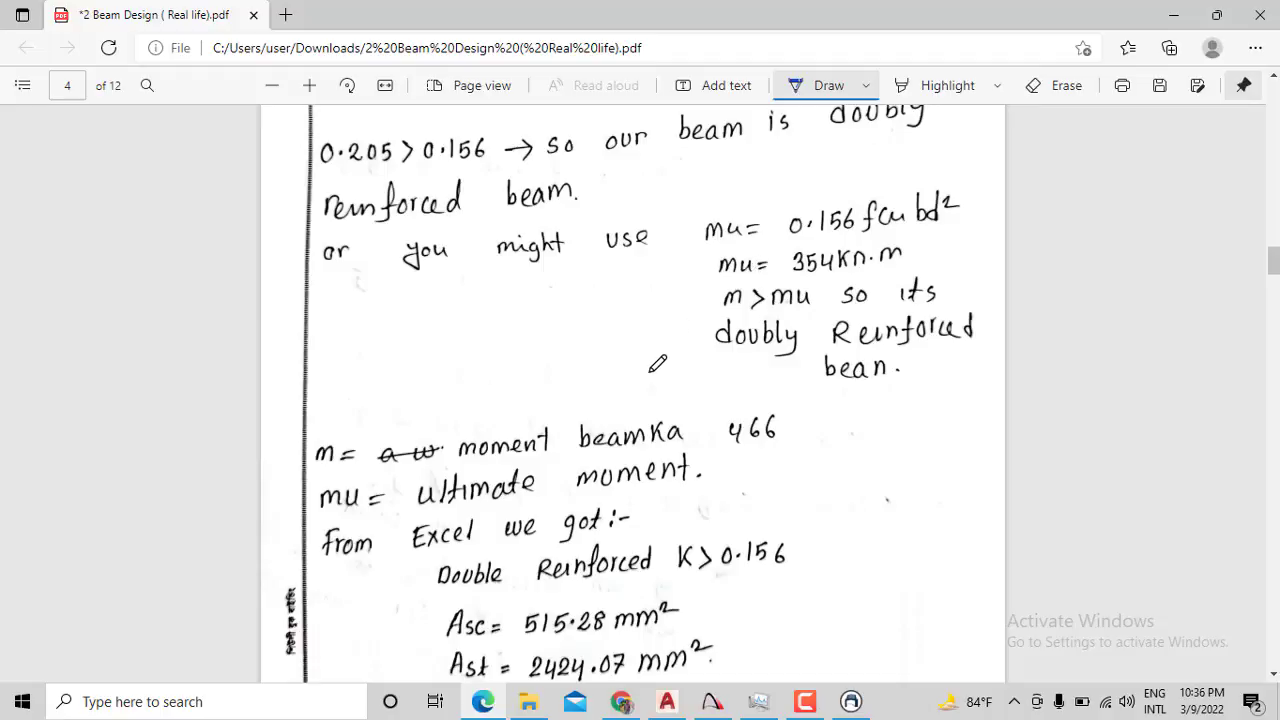
scroll(684, 360, down, 3)
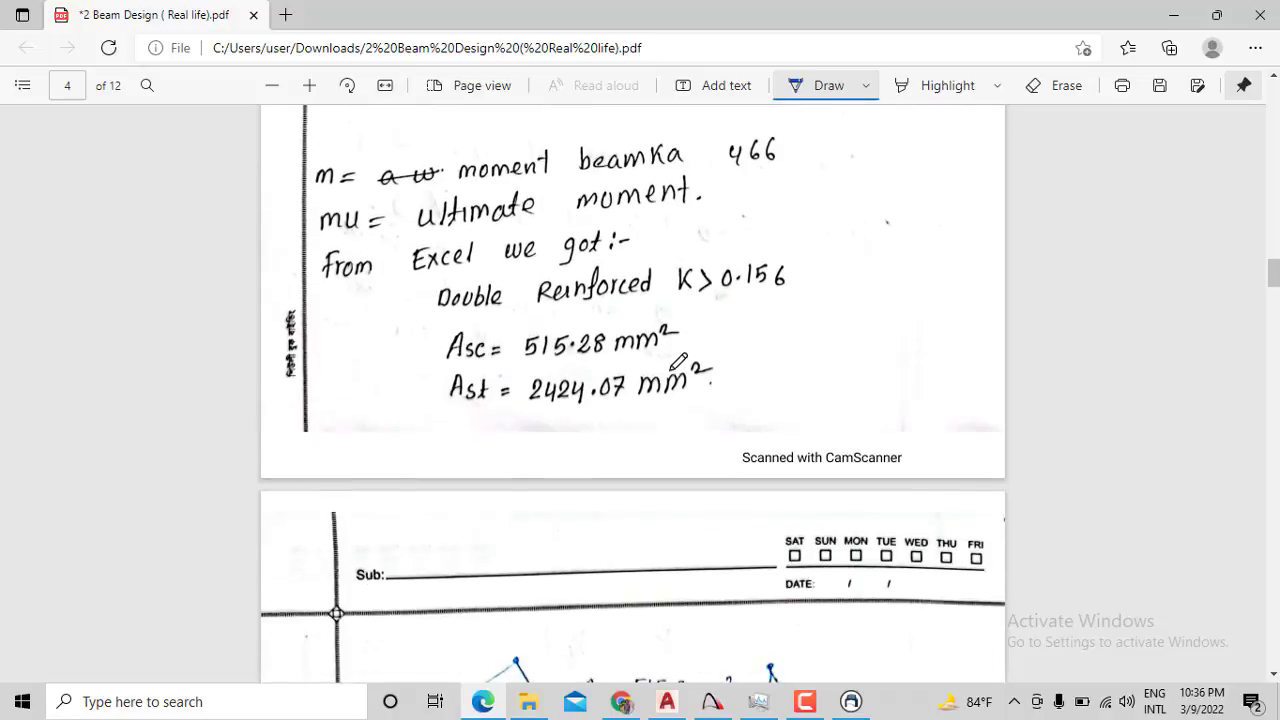
scroll(500, 395, up, 5)
scroll(486, 395, down, 5)
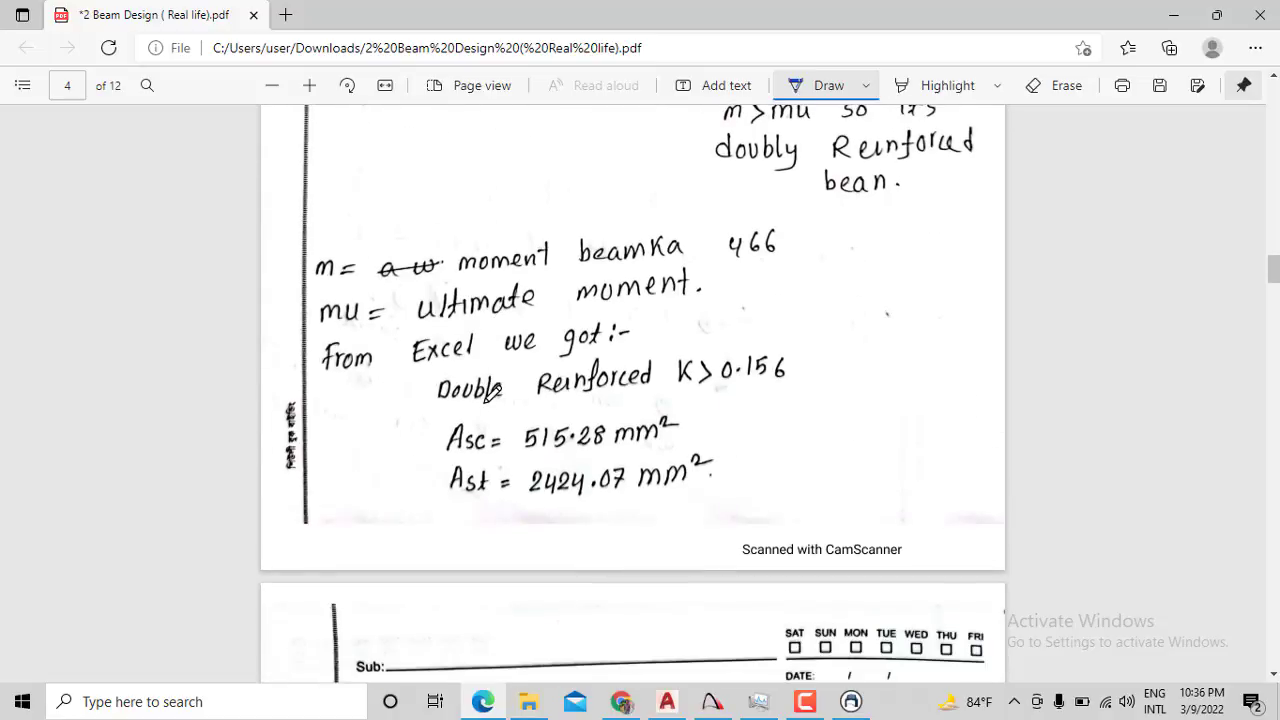
scroll(477, 398, up, 4)
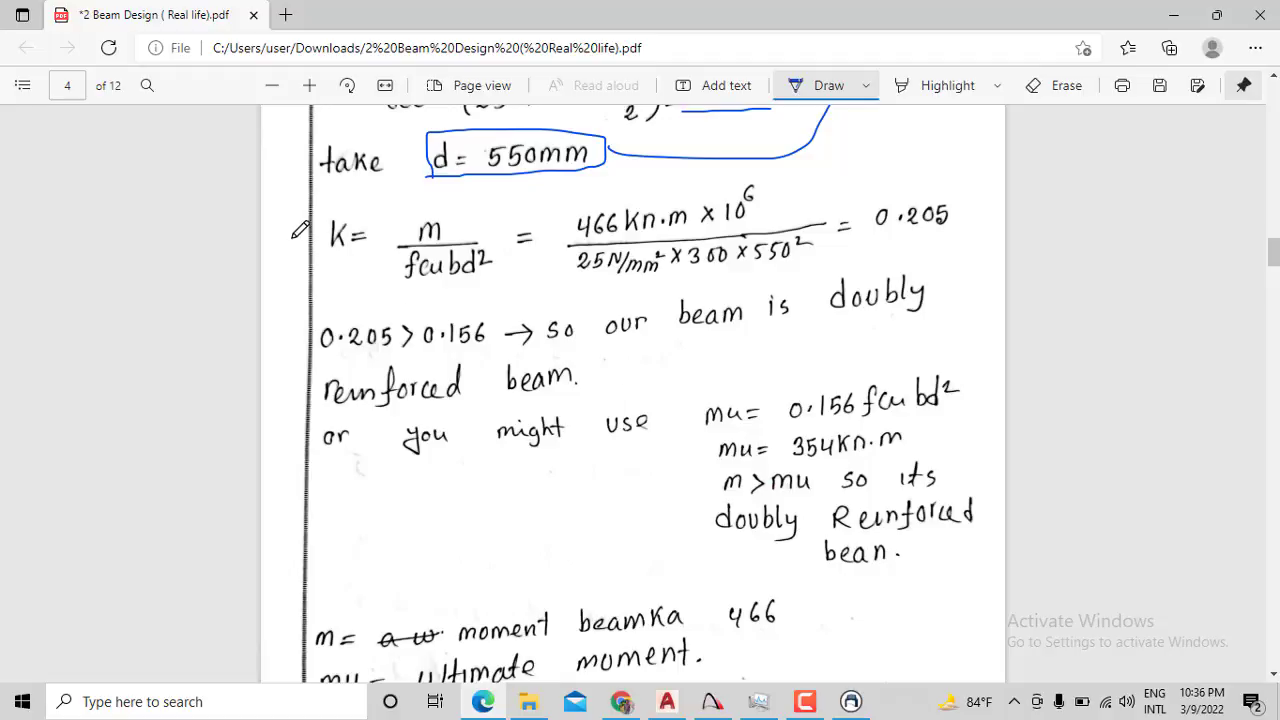
drag(290, 237, 326, 207)
drag(704, 424, 958, 408)
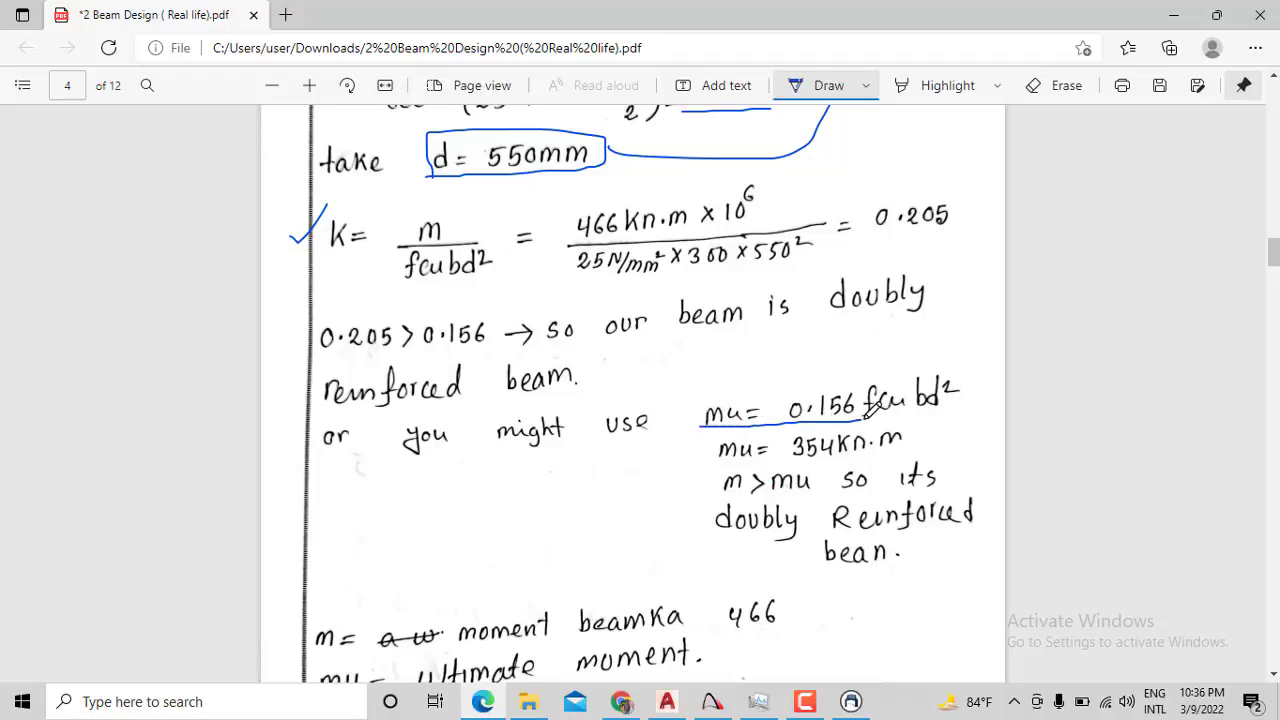
drag(718, 463, 882, 452)
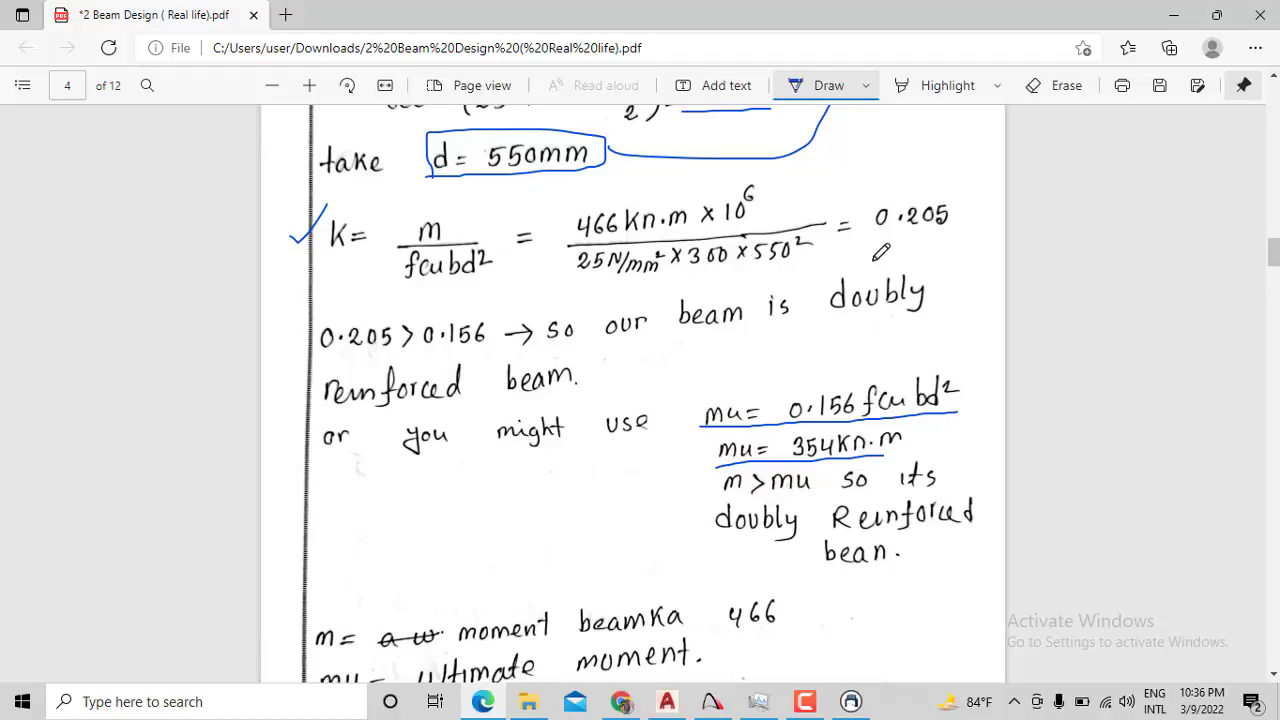
drag(876, 228, 945, 235)
Draw a brace beside the Double Reinforced, Asc and Ast lines, then erase it
scroll(683, 475, down, 3)
scroll(726, 497, down, 1)
scroll(737, 509, down, 1)
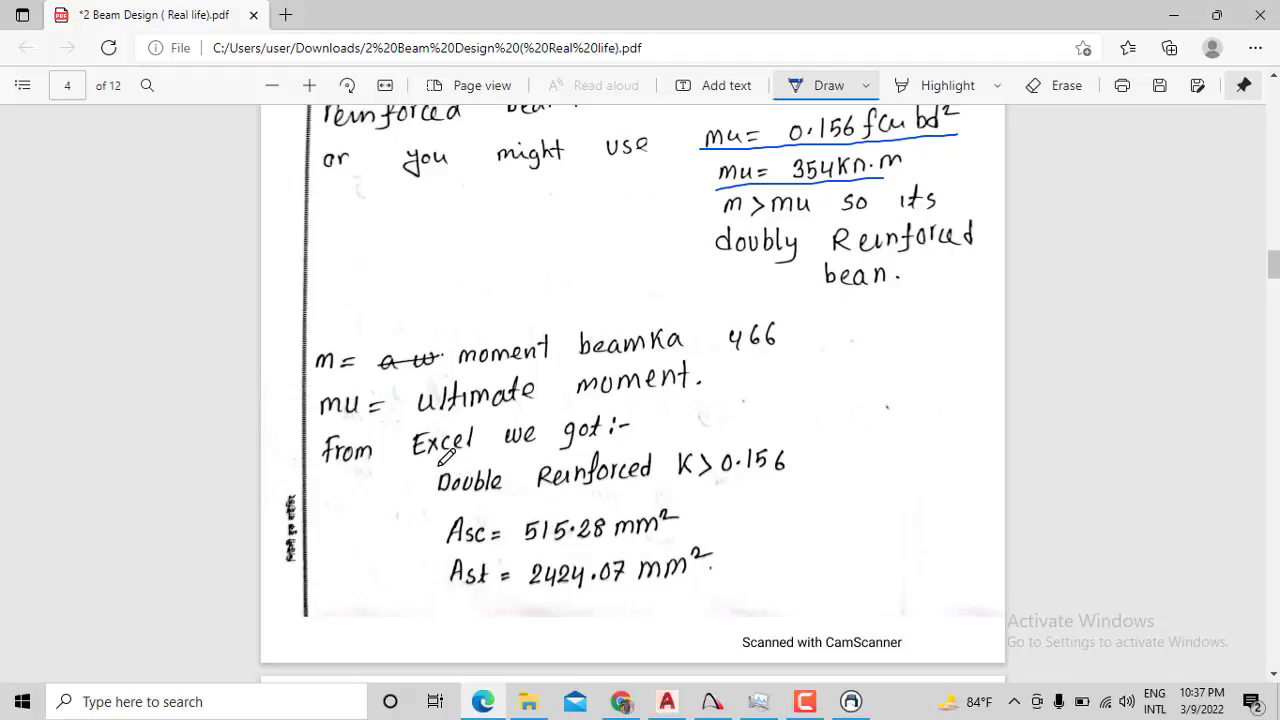
drag(438, 466, 432, 622)
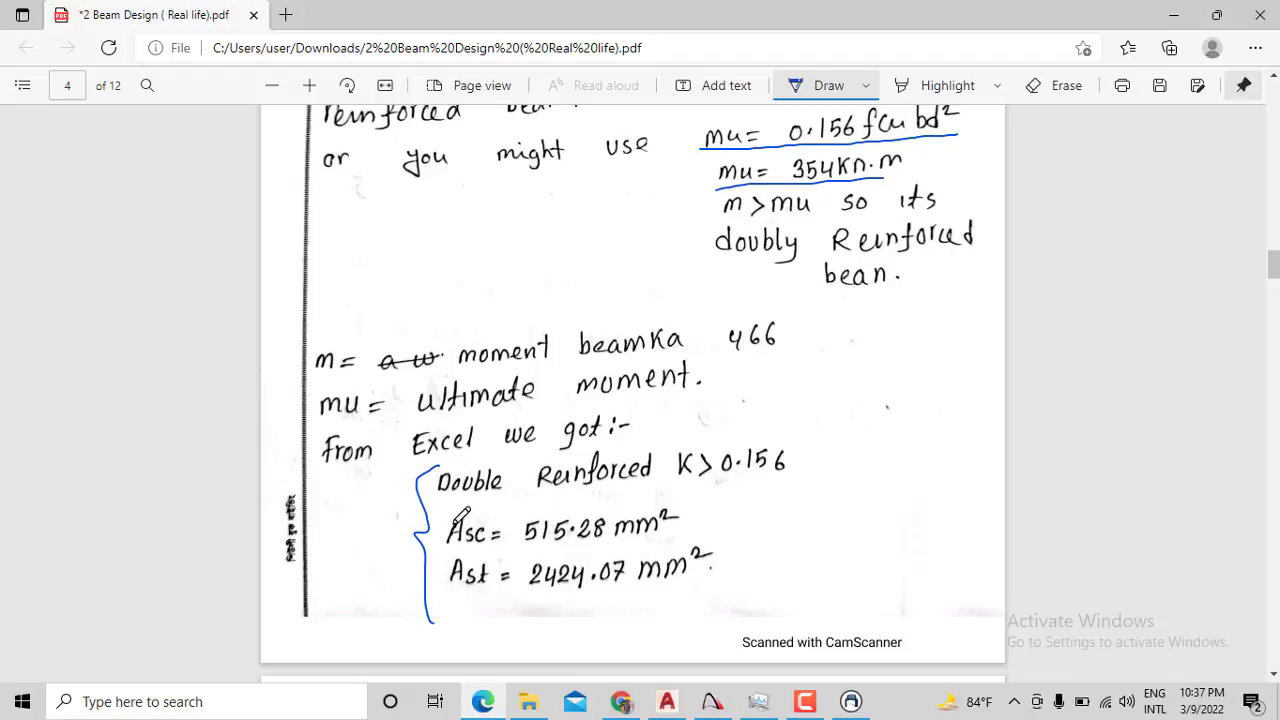
click(1055, 86)
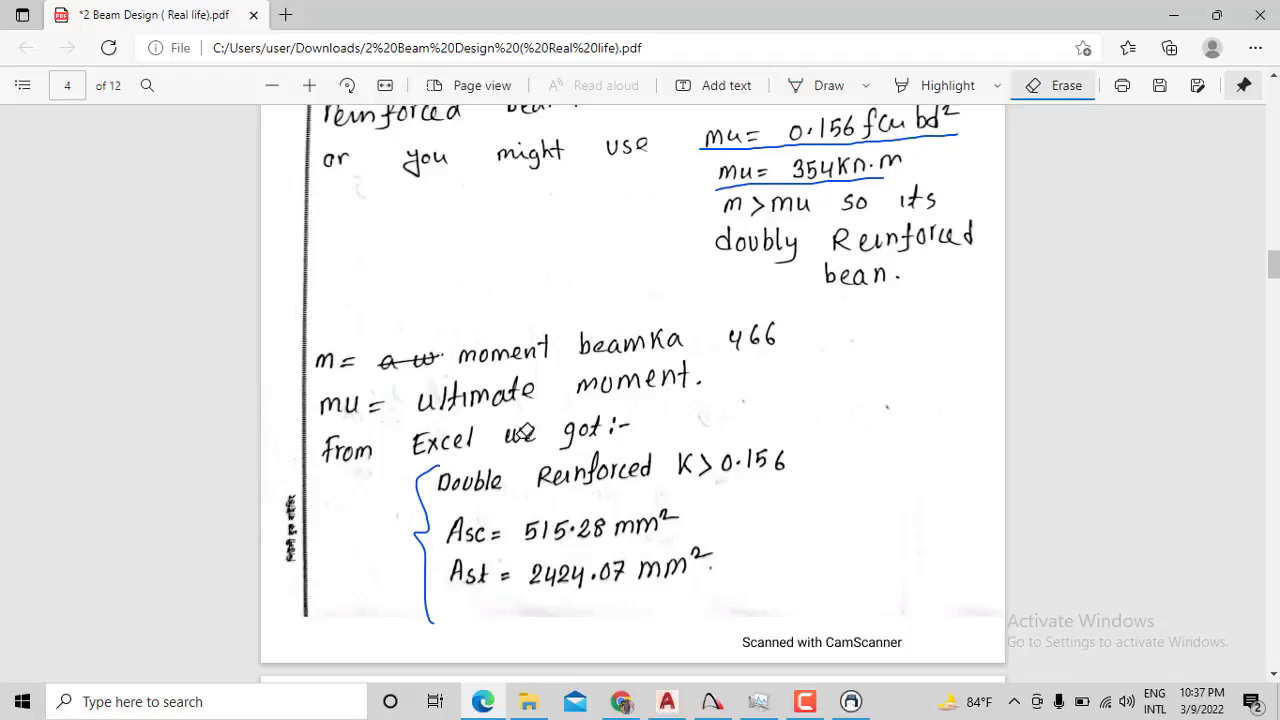
click(408, 558)
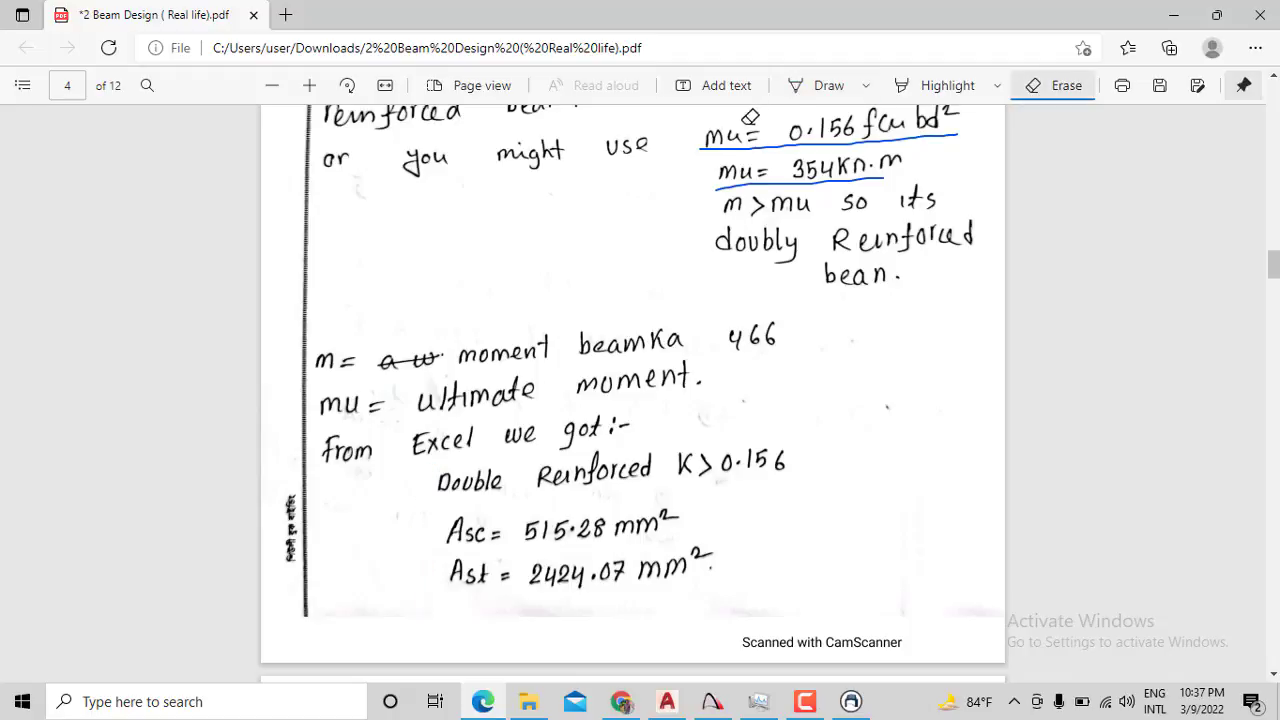
click(820, 87)
Sketch a blue rectangular beam section to the right of the Asc/Ast values
drag(819, 458, 818, 577)
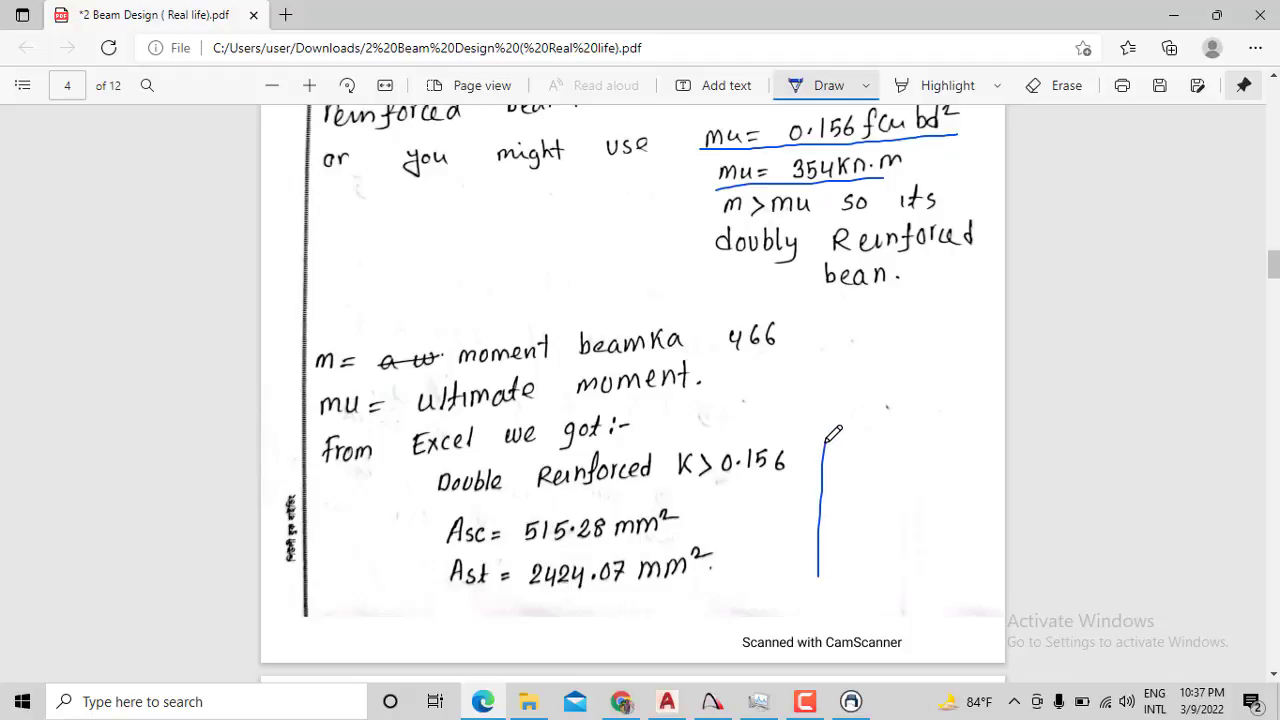
drag(827, 440, 933, 582)
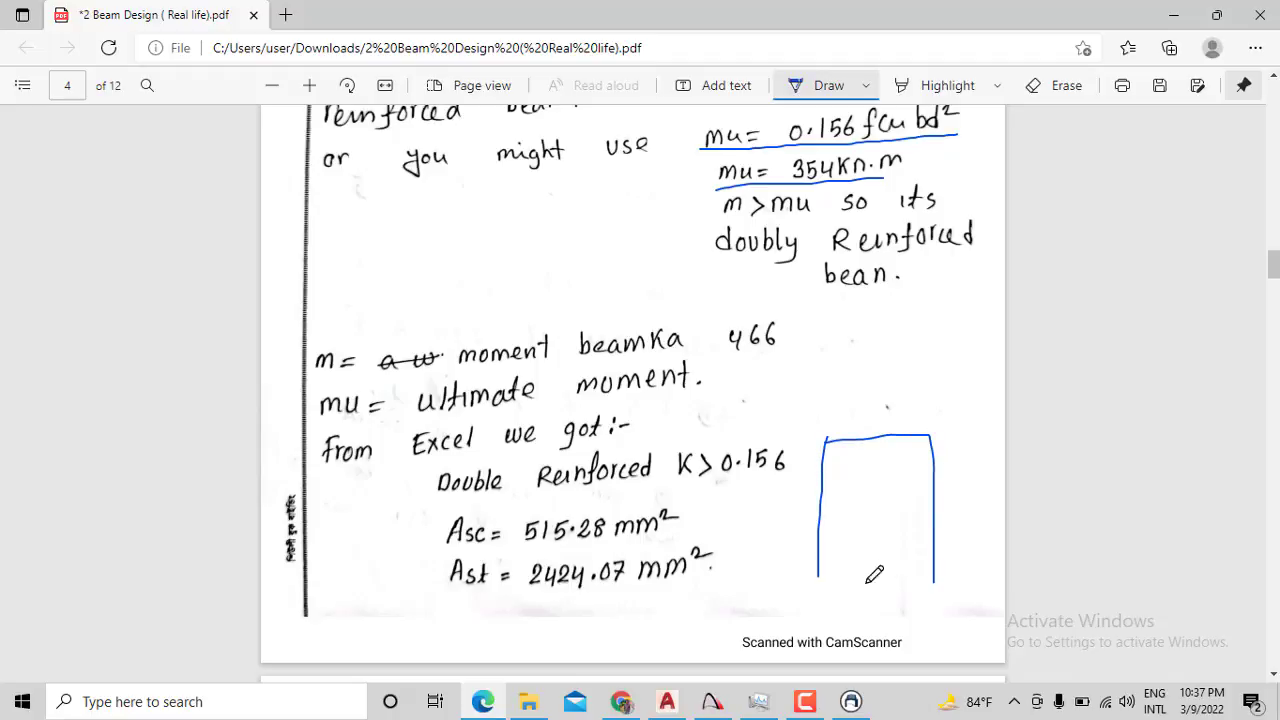
drag(821, 573, 929, 587)
On page 2, remove a stray blue loop drawn below circle 3
scroll(940, 578, up, 5)
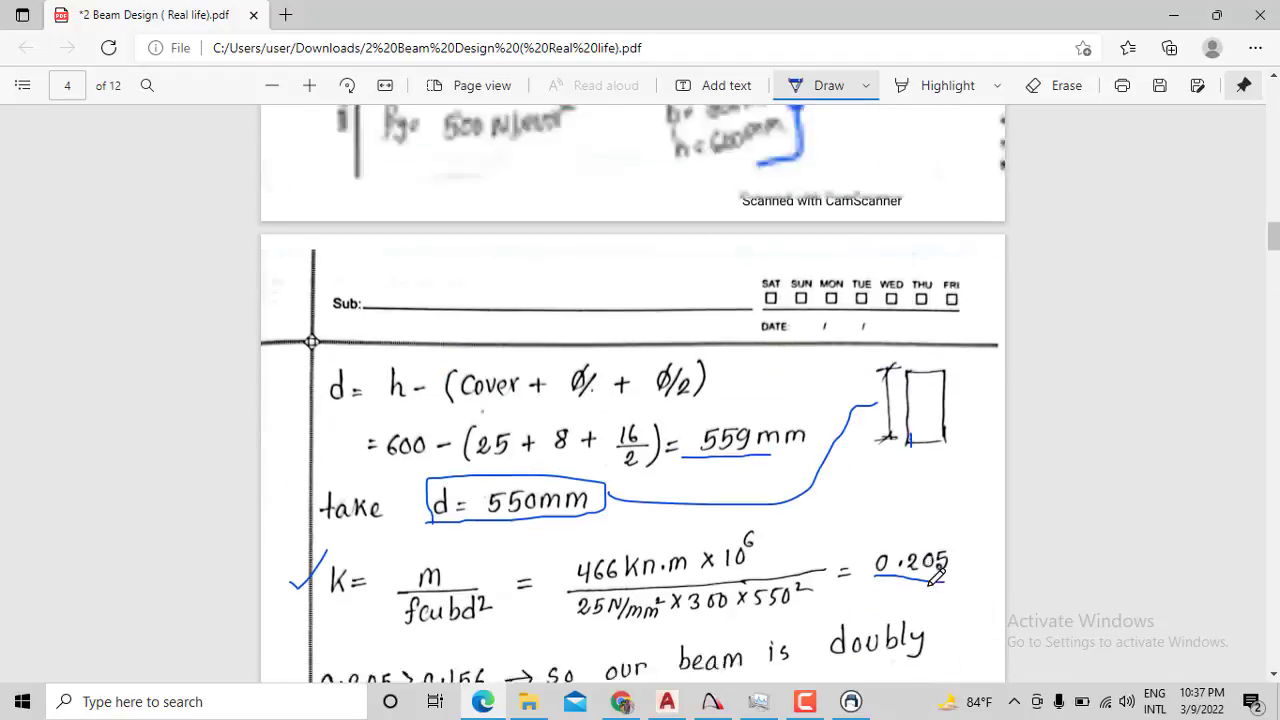
scroll(900, 550, up, 5)
scroll(870, 530, up, 5)
scroll(832, 512, up, 5)
scroll(832, 512, up, 5)
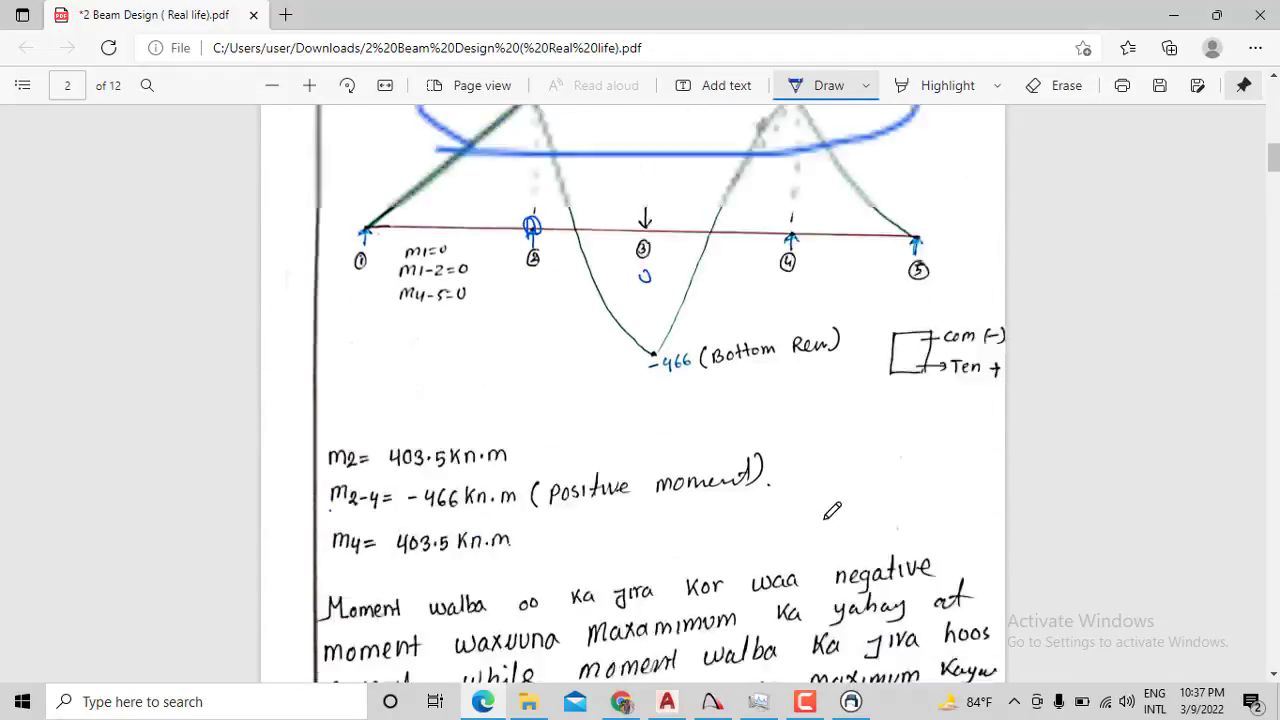
drag(623, 337, 641, 333)
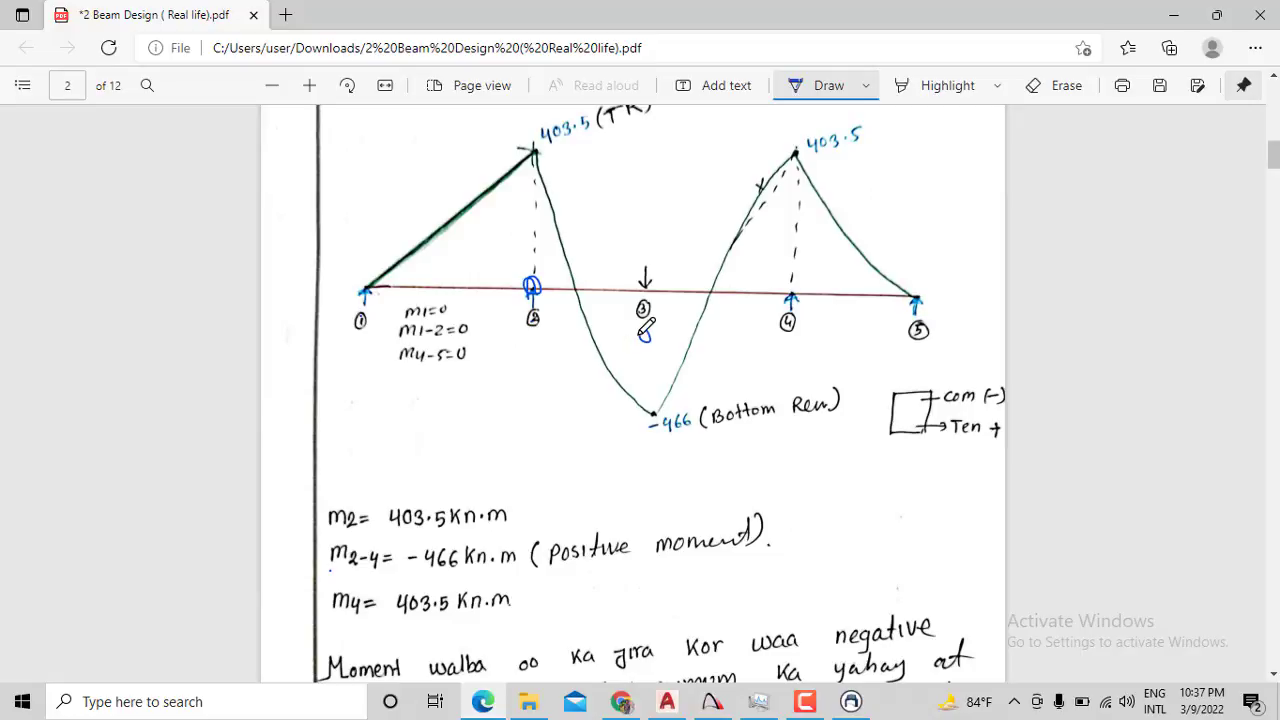
click(1045, 86)
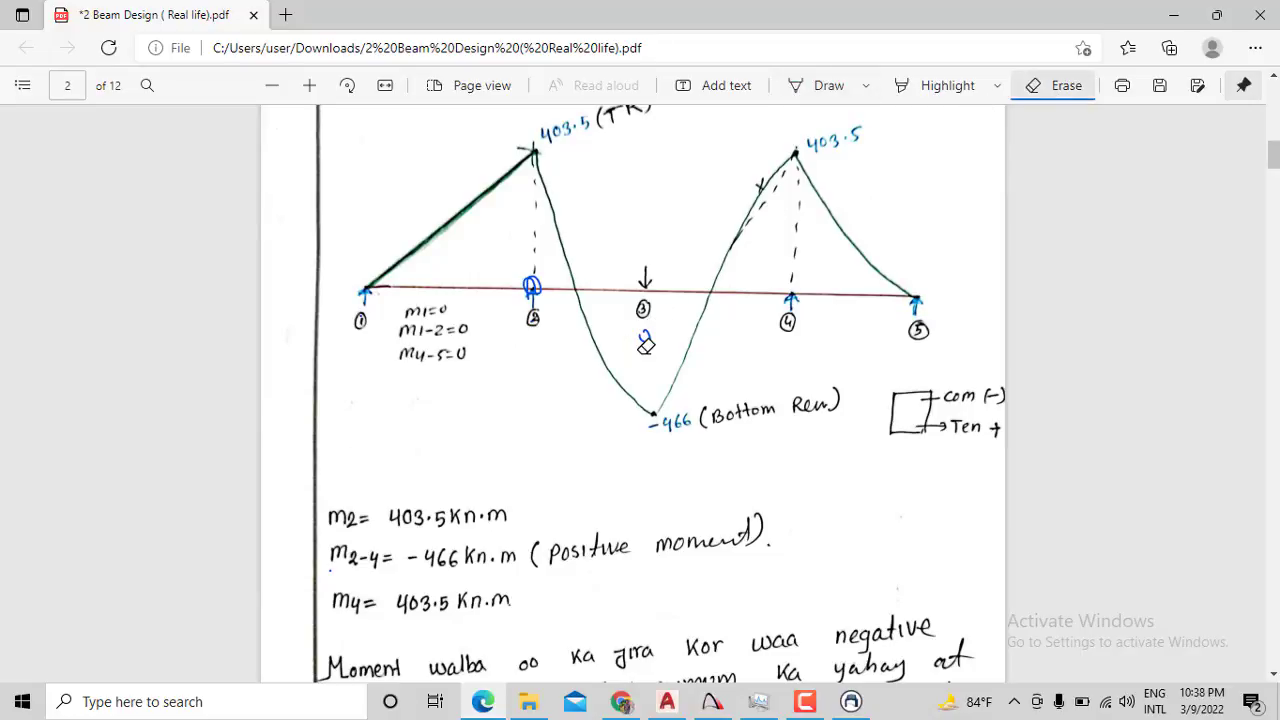
drag(644, 336, 651, 347)
click(838, 86)
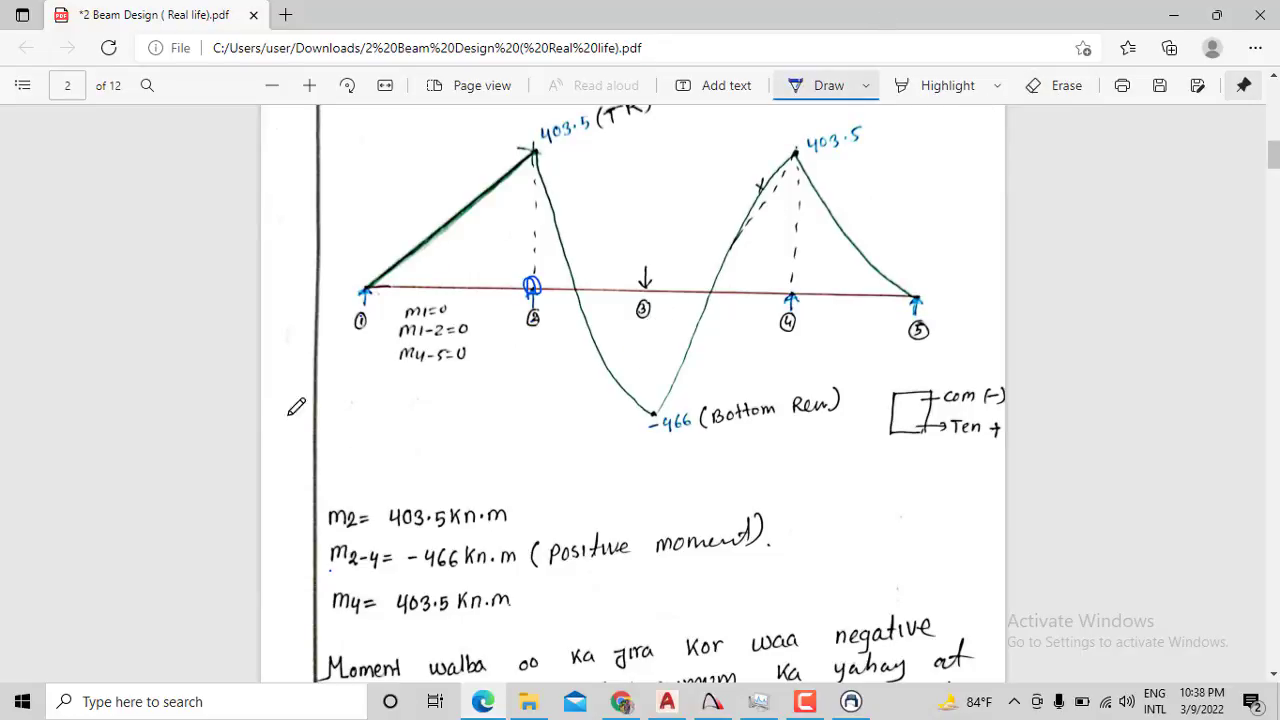
Sketch a beam section box labelled C on top and T below, arrowed to −466
drag(320, 416, 322, 378)
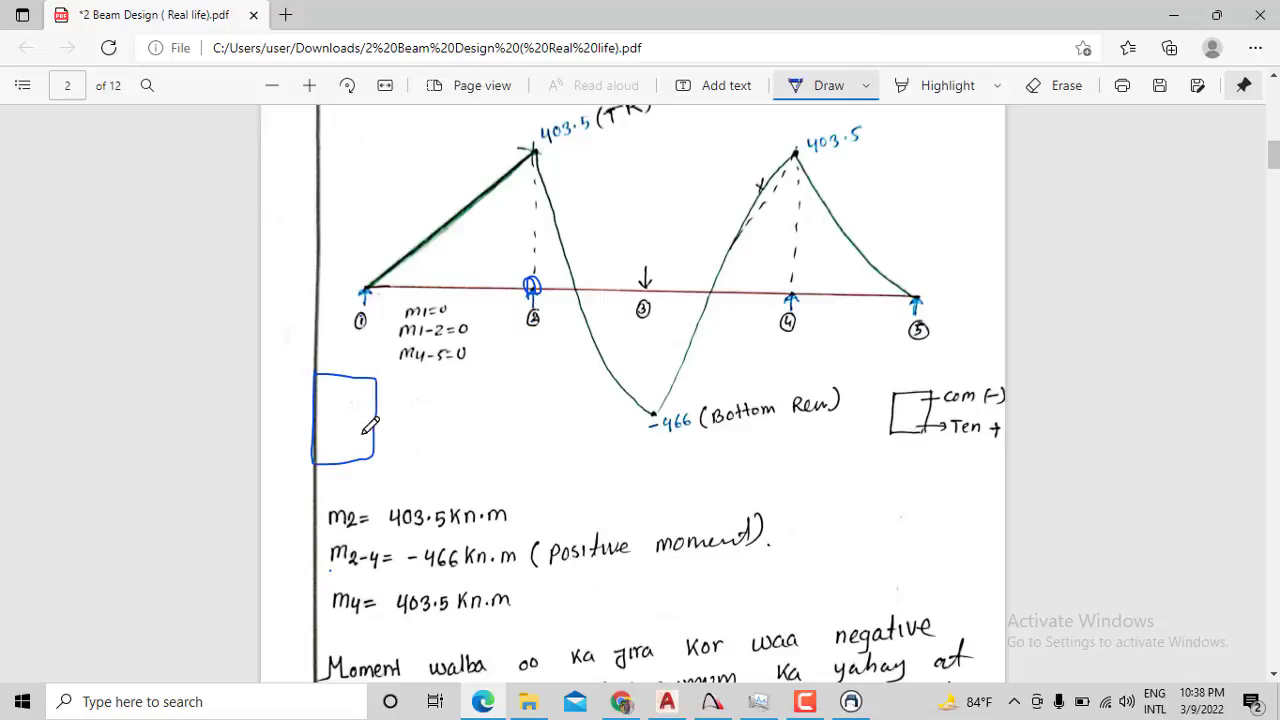
mouse_move(396, 436)
mouse_down()
mouse_move(396, 462)
mouse_move(412, 434)
mouse_up()
drag(397, 380, 396, 396)
drag(406, 454, 606, 424)
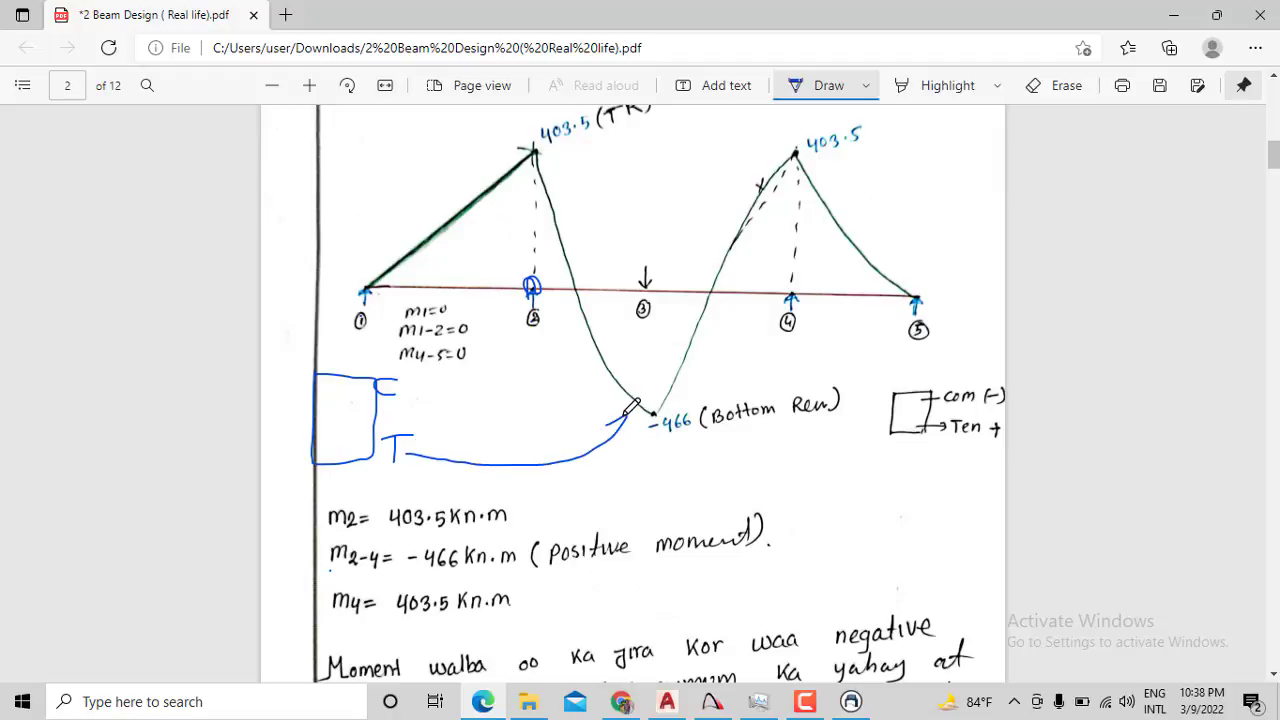
drag(628, 414, 629, 443)
Draw a second T/C section sketch leading to the 403.5 peak, then erase it
drag(345, 138, 358, 200)
mouse_move(342, 131)
mouse_down()
mouse_move(379, 122)
mouse_move(364, 204)
mouse_up()
scroll(365, 193, up, 1)
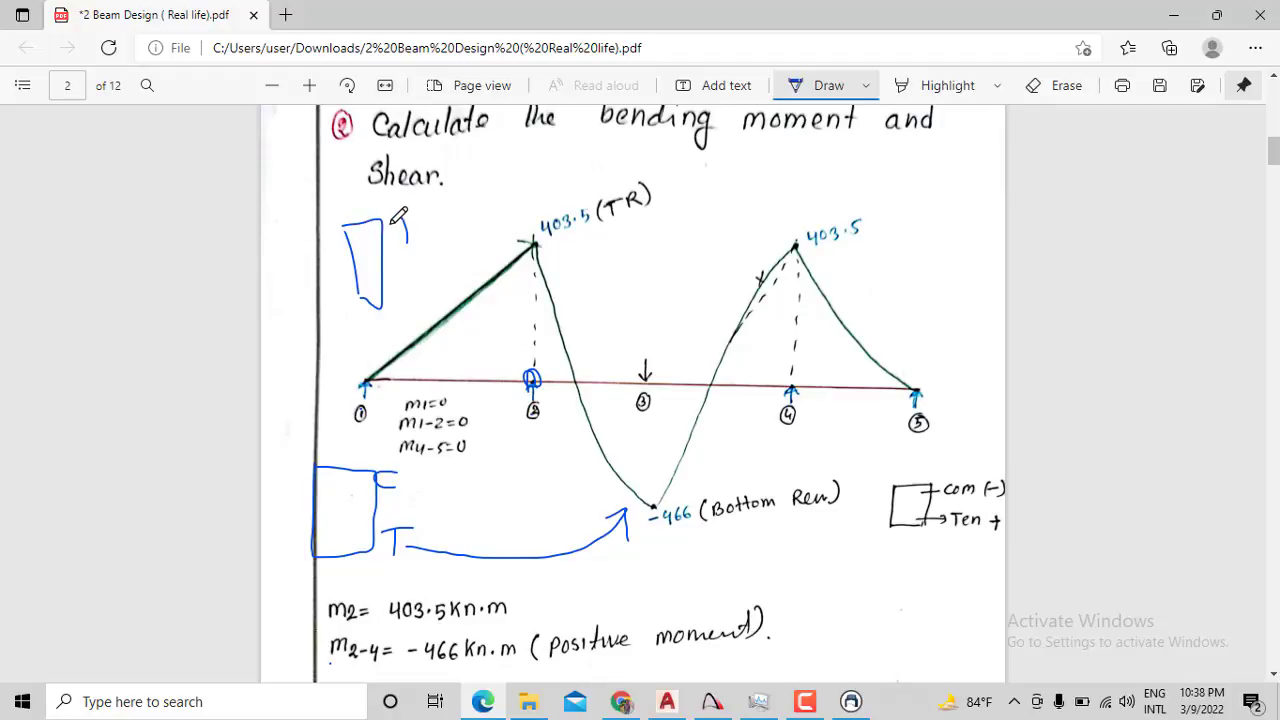
drag(389, 216, 424, 213)
drag(405, 215, 417, 287)
drag(424, 224, 535, 234)
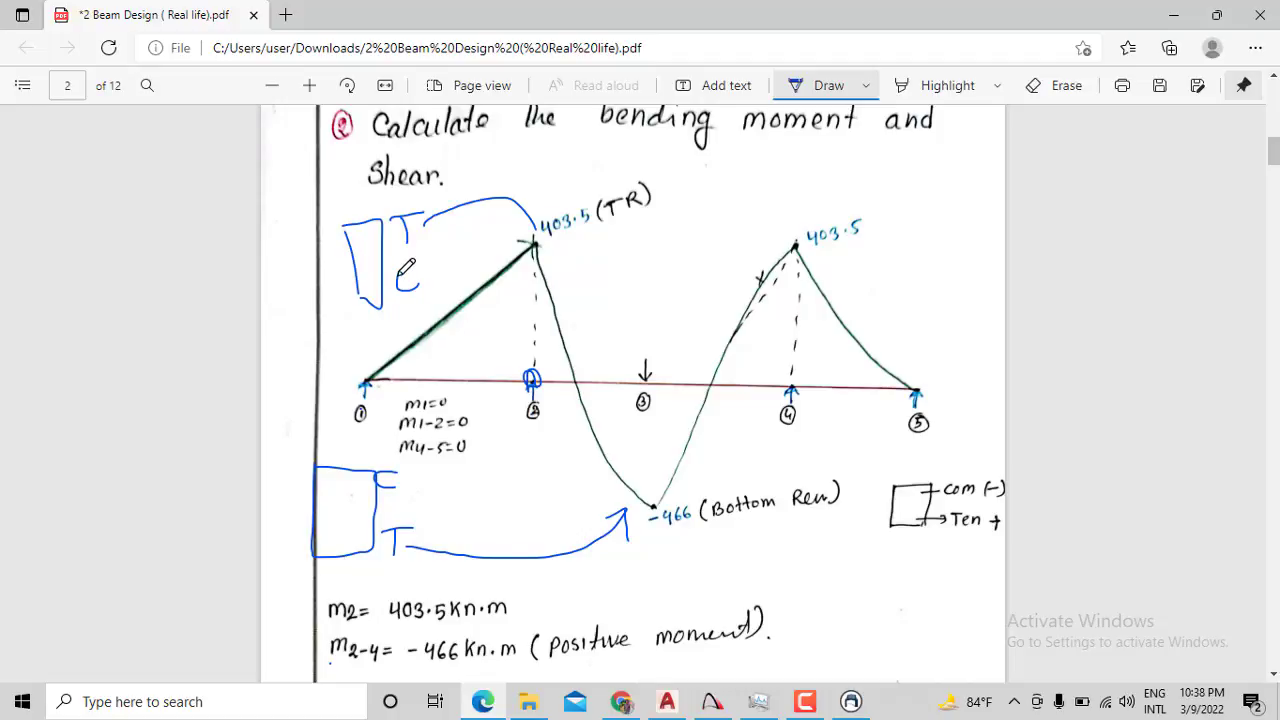
mouse_move(708, 186)
mouse_down()
mouse_move(716, 272)
mouse_move(756, 184)
mouse_move(759, 258)
mouse_move(711, 268)
mouse_up()
mouse_move(784, 232)
mouse_down()
mouse_move(784, 270)
mouse_move(808, 232)
mouse_up()
mouse_move(762, 173)
mouse_down()
mouse_move(802, 192)
mouse_move(766, 306)
mouse_move(802, 242)
mouse_move(734, 197)
mouse_move(758, 183)
mouse_move(419, 242)
mouse_move(400, 233)
mouse_move(388, 297)
mouse_move(423, 205)
mouse_move(405, 297)
mouse_up()
click(1048, 87)
click(820, 86)
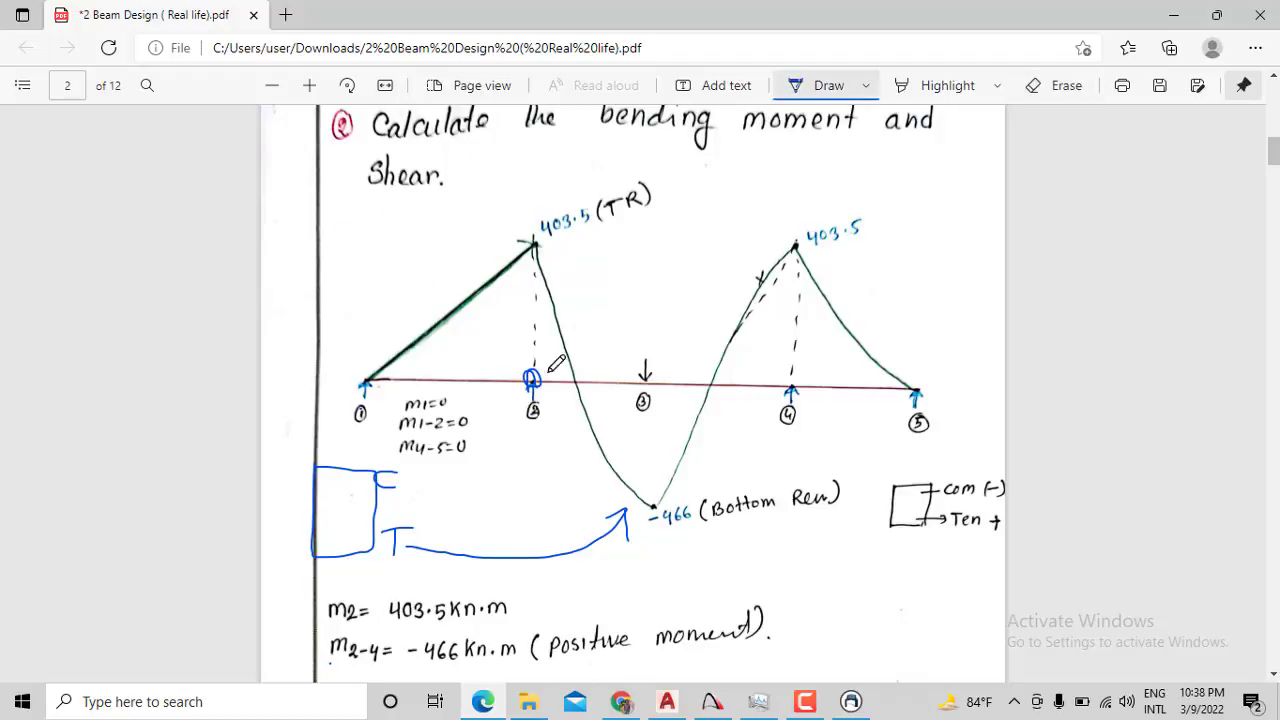
drag(329, 485, 329, 489)
On page 4, draw top and bottom bars in the section box with leaders to Ast
scroll(340, 478, down, 8)
scroll(600, 450, down, 5)
scroll(812, 421, down, 3)
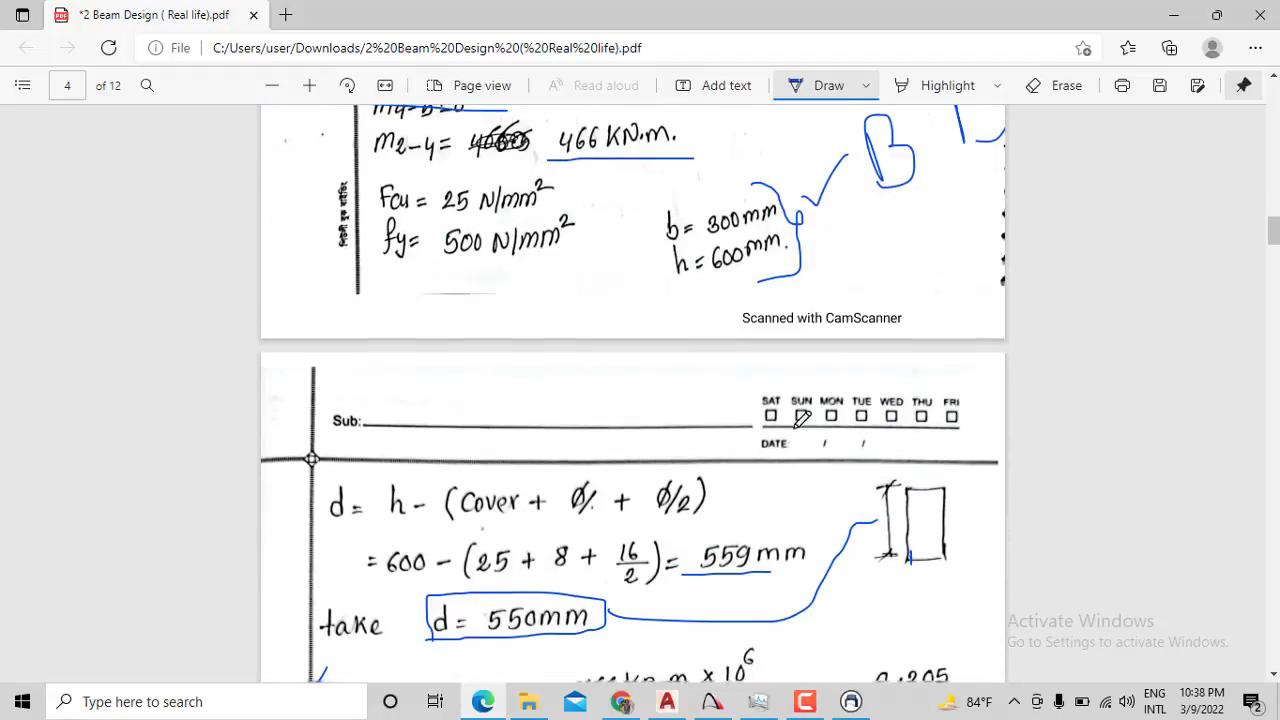
scroll(812, 421, up, 1)
scroll(815, 421, down, 5)
scroll(825, 423, down, 4)
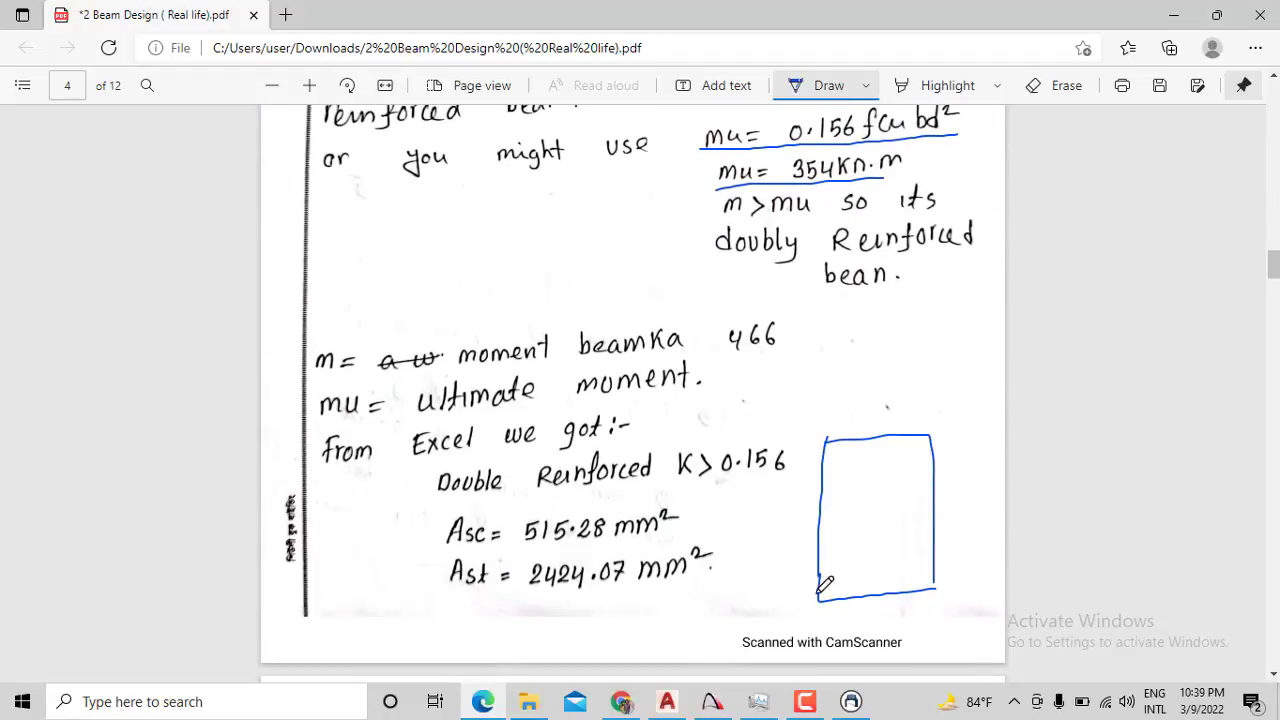
drag(828, 568, 902, 565)
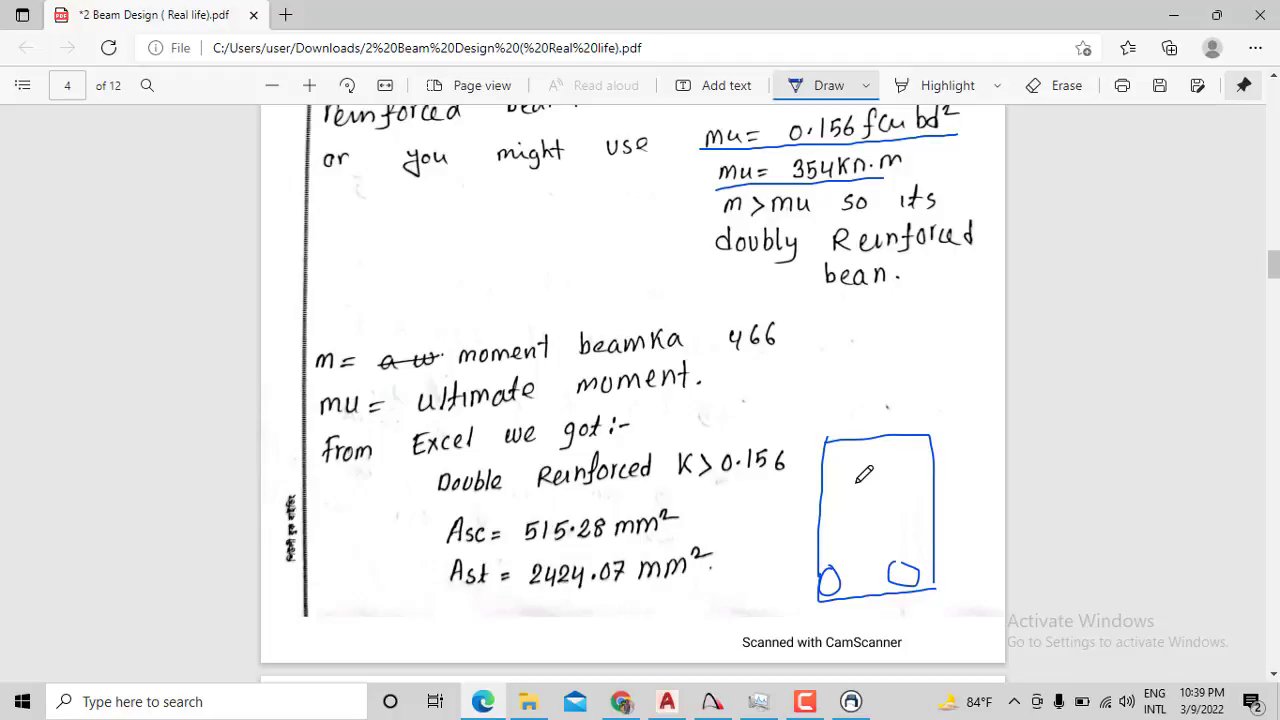
drag(852, 462, 902, 454)
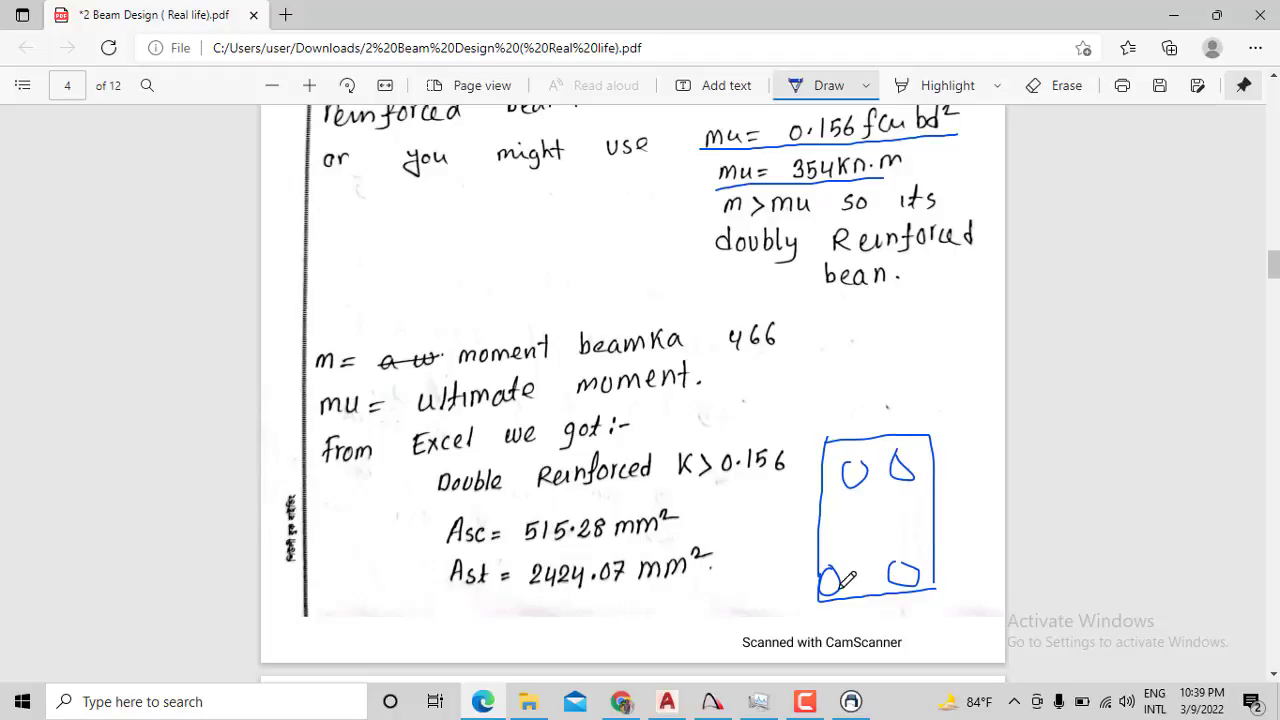
mouse_move(830, 570)
mouse_down()
mouse_move(402, 582)
mouse_move(450, 578)
mouse_up()
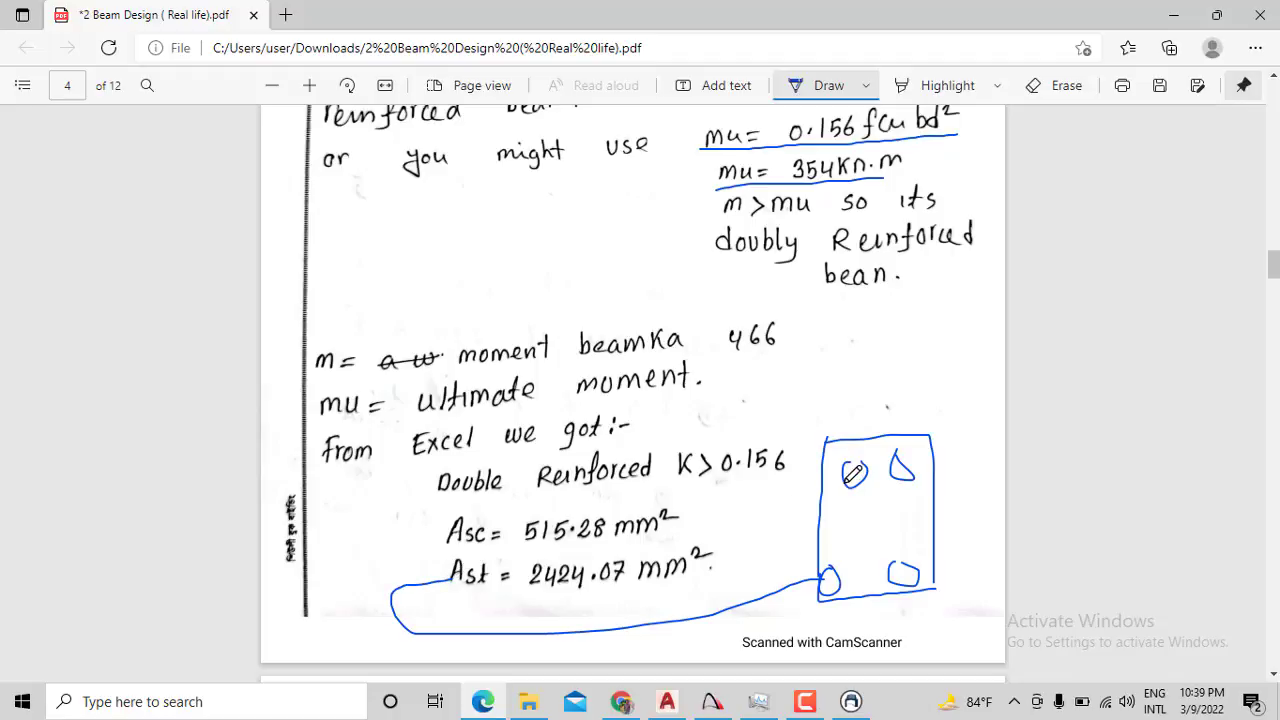
drag(848, 472, 452, 524)
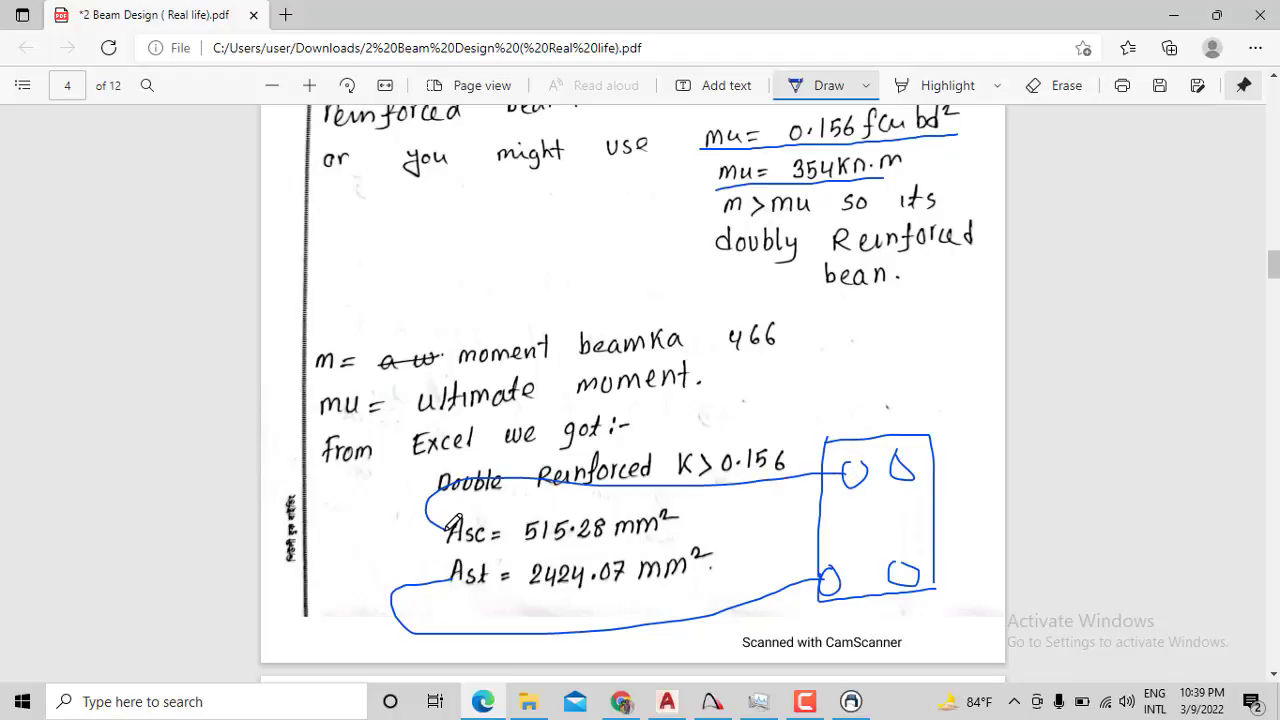
Erase the bar sketch and box, then open File Explorer on Downloads
click(1070, 90)
mouse_move(620, 482)
mouse_down()
mouse_move(848, 466)
mouse_move(794, 603)
mouse_move(906, 590)
mouse_move(950, 509)
mouse_up()
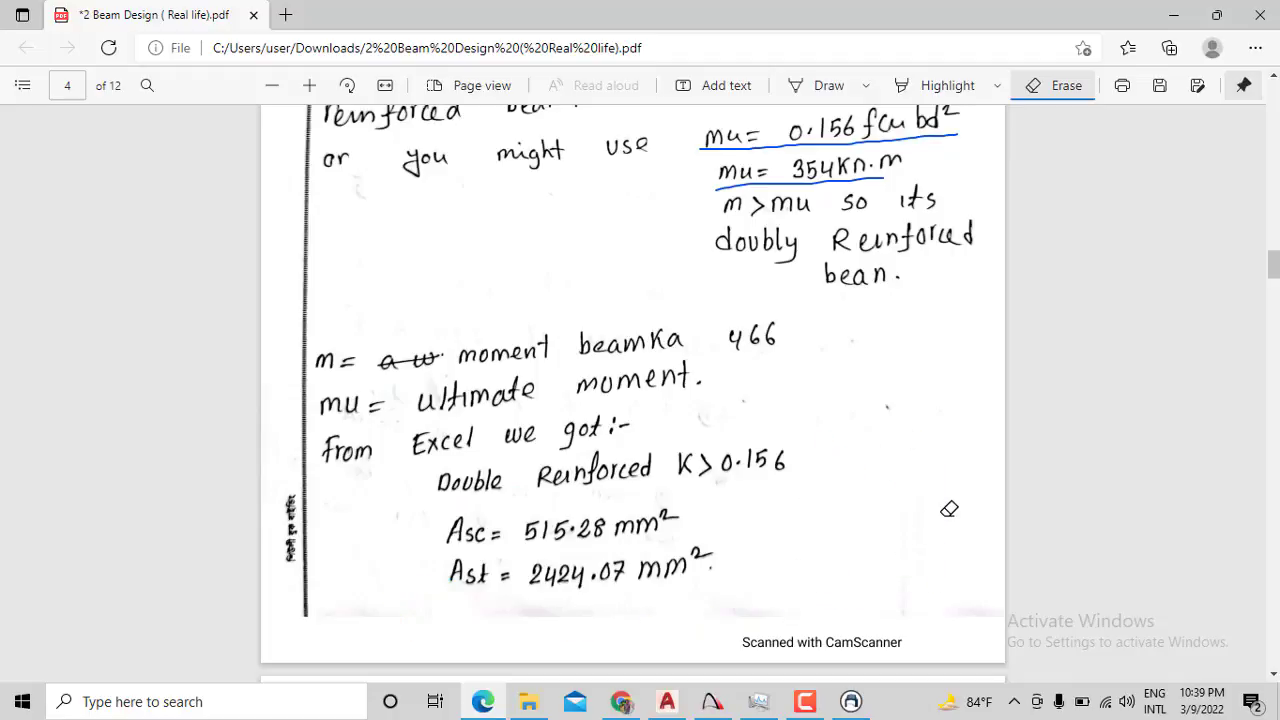
click(528, 701)
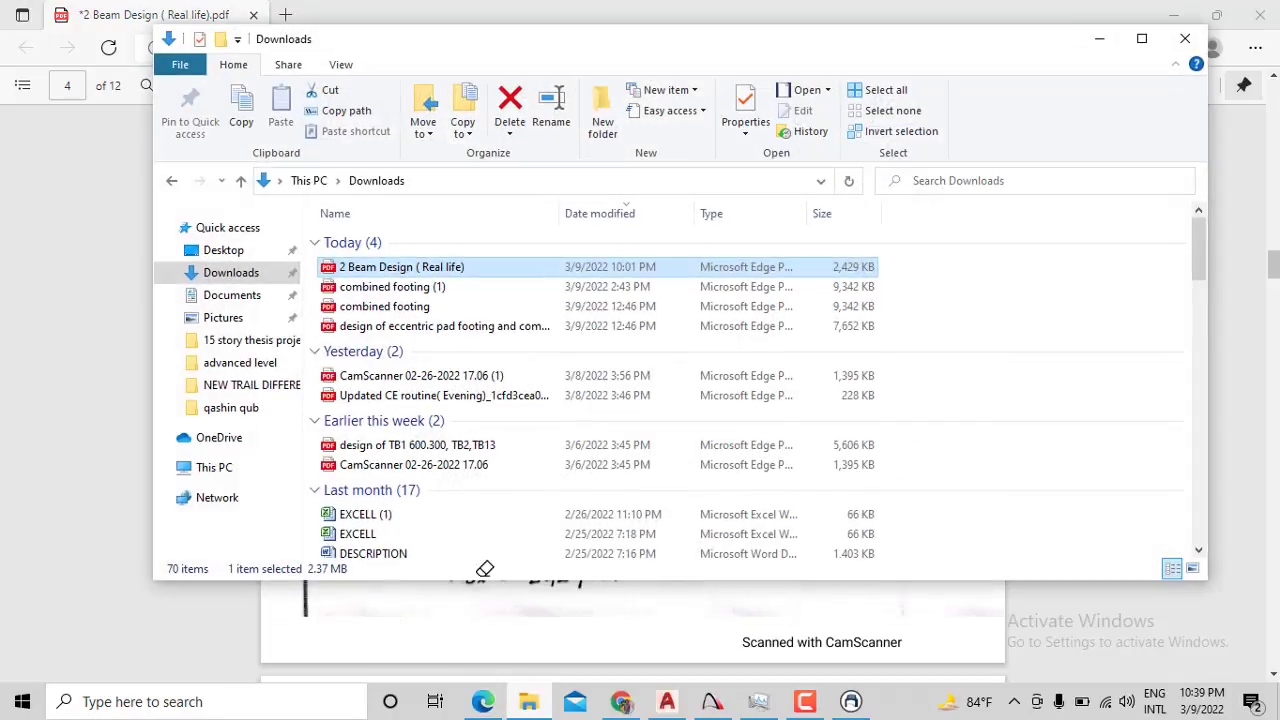
Go through Desktop, Mega city waay and advamced waaye waraa to launch rcc beam loading (1)
click(238, 251)
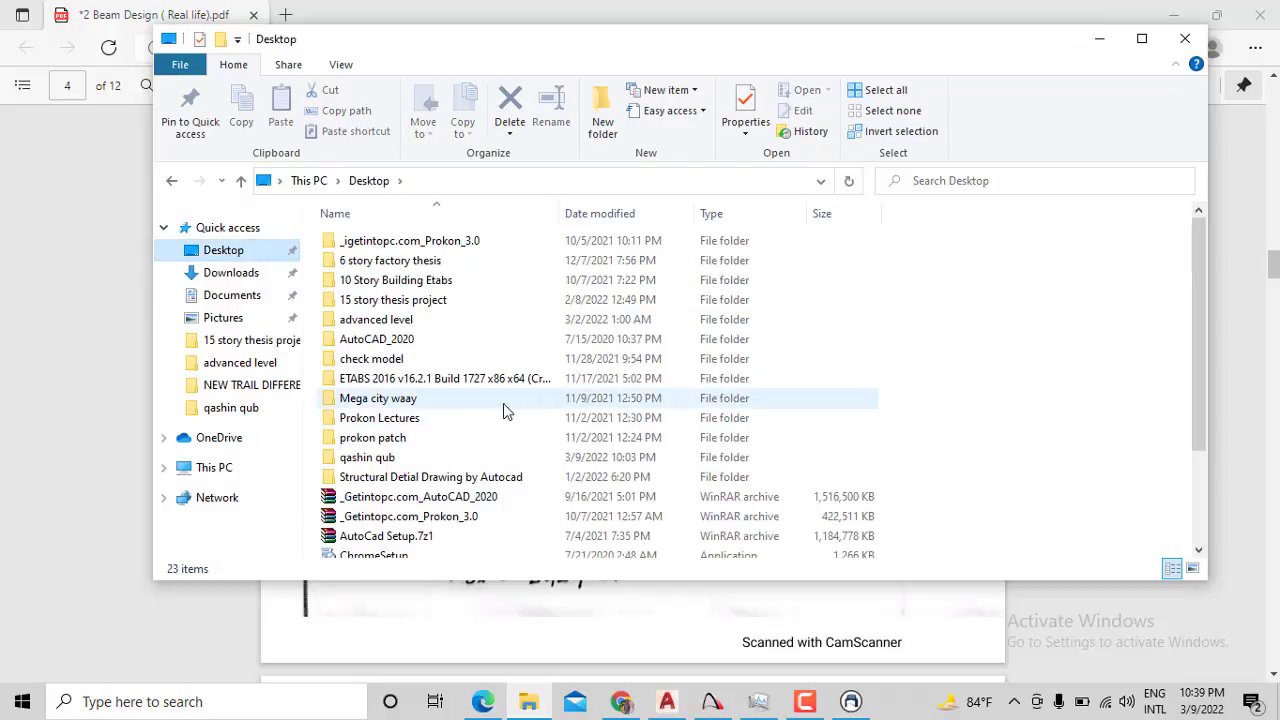
double_click(425, 398)
double_click(401, 243)
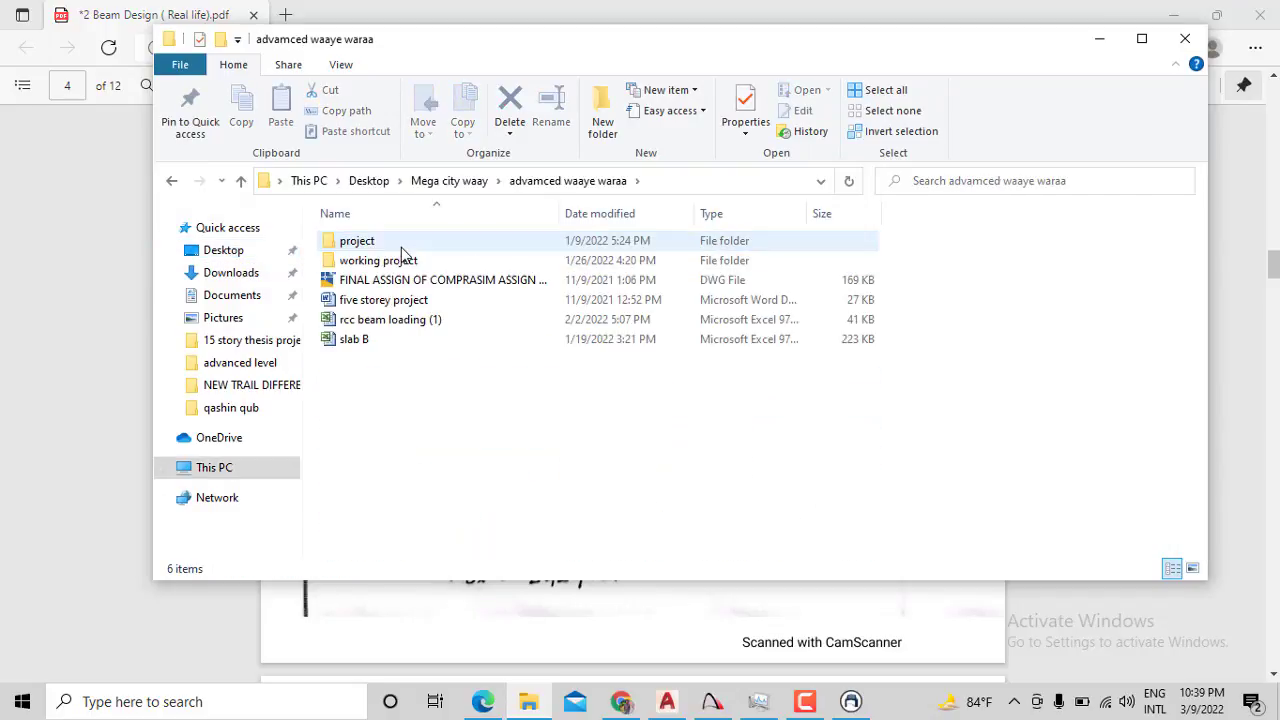
double_click(398, 323)
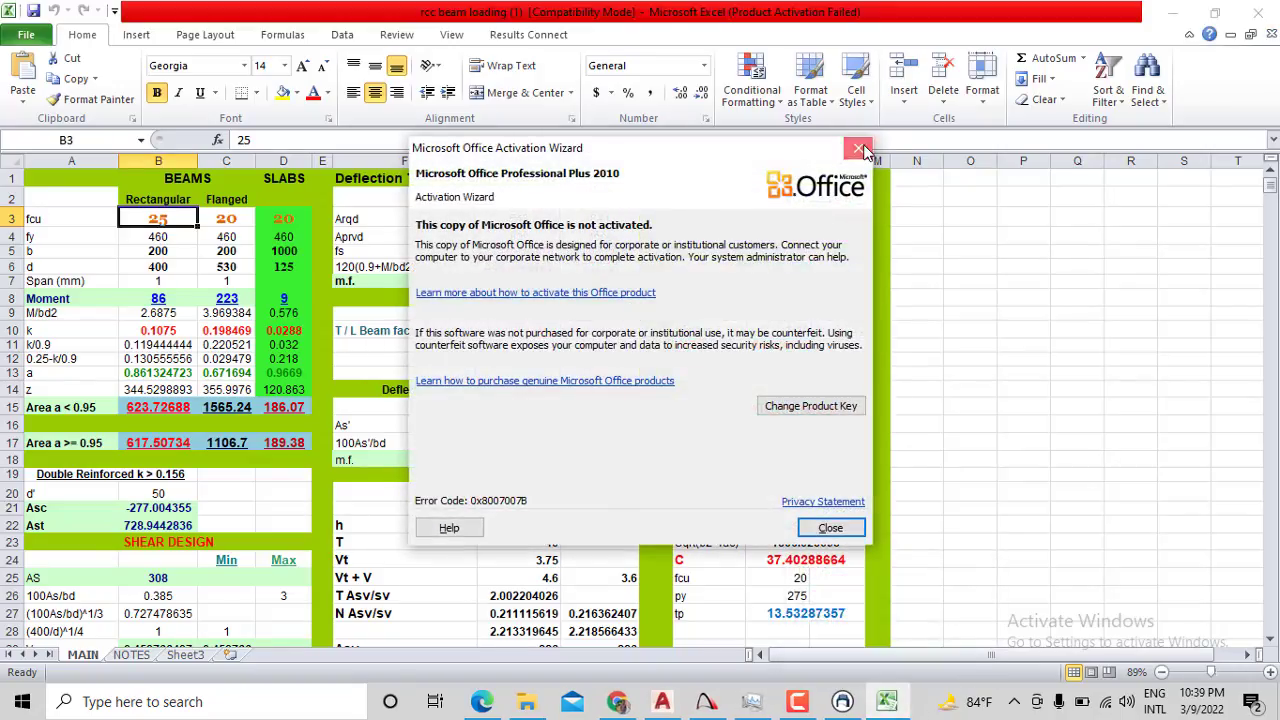
Dismiss the Office activation notice and zoom the worksheet to 130%
click(860, 145)
drag(1210, 672, 1221, 672)
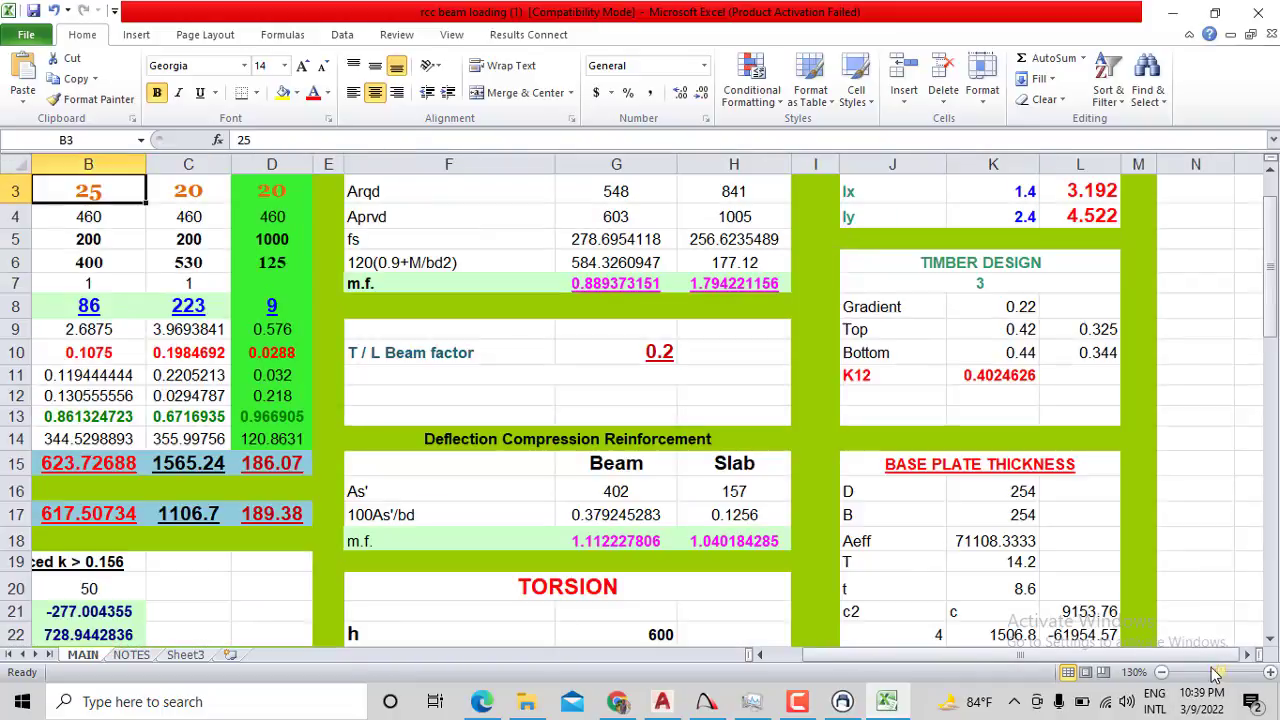
click(806, 655)
scroll(294, 531, up, 1)
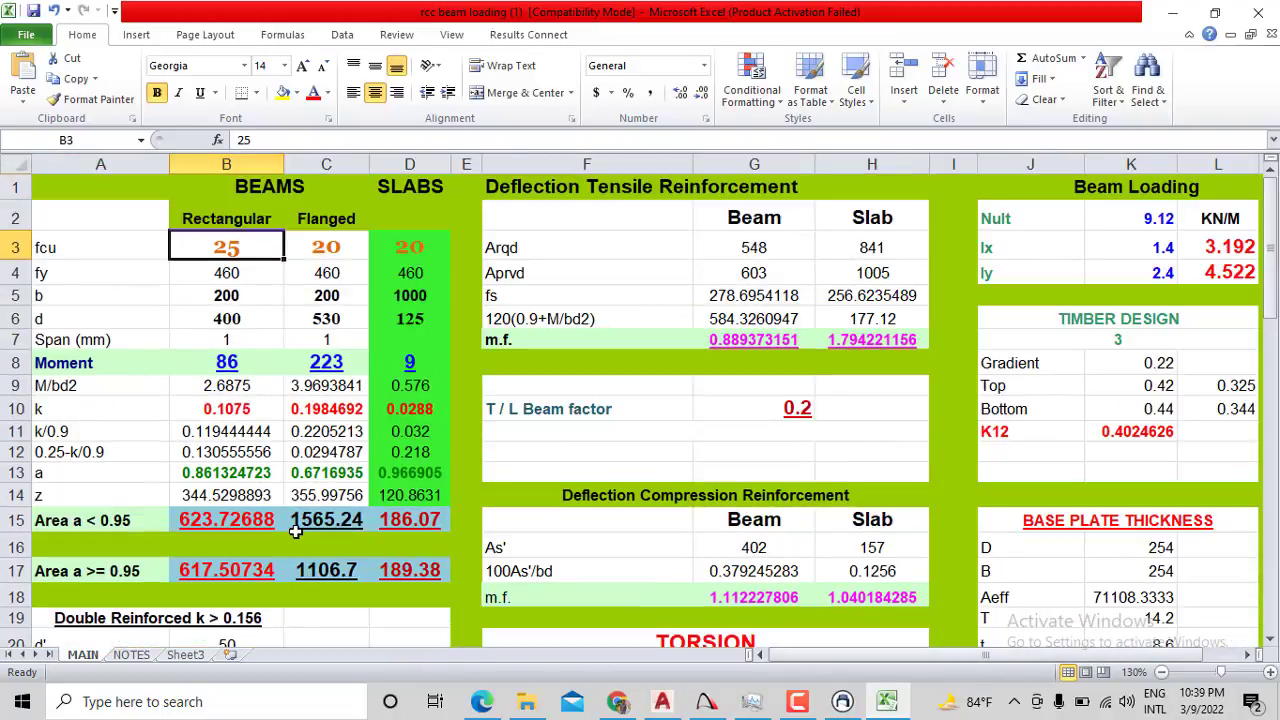
Enter rectangular beam inputs fy 500, b 300, d 550 and moment 466
click(229, 272)
text(500)
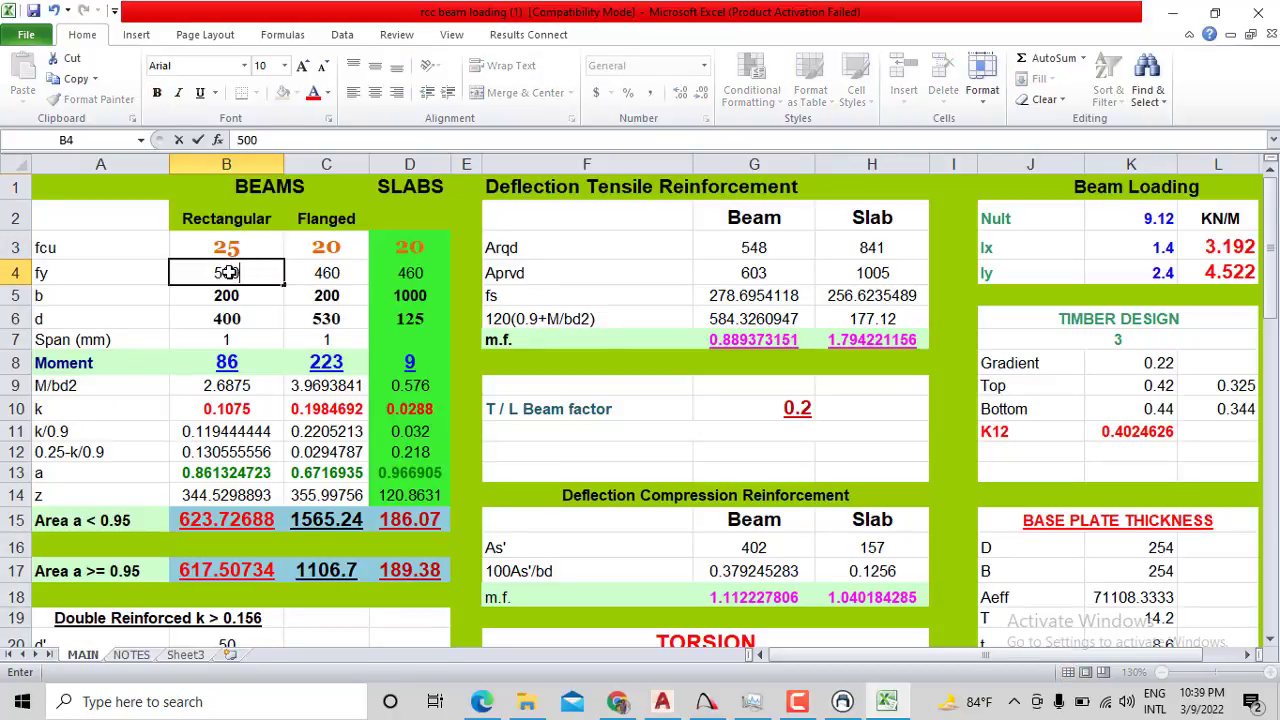
key(Return)
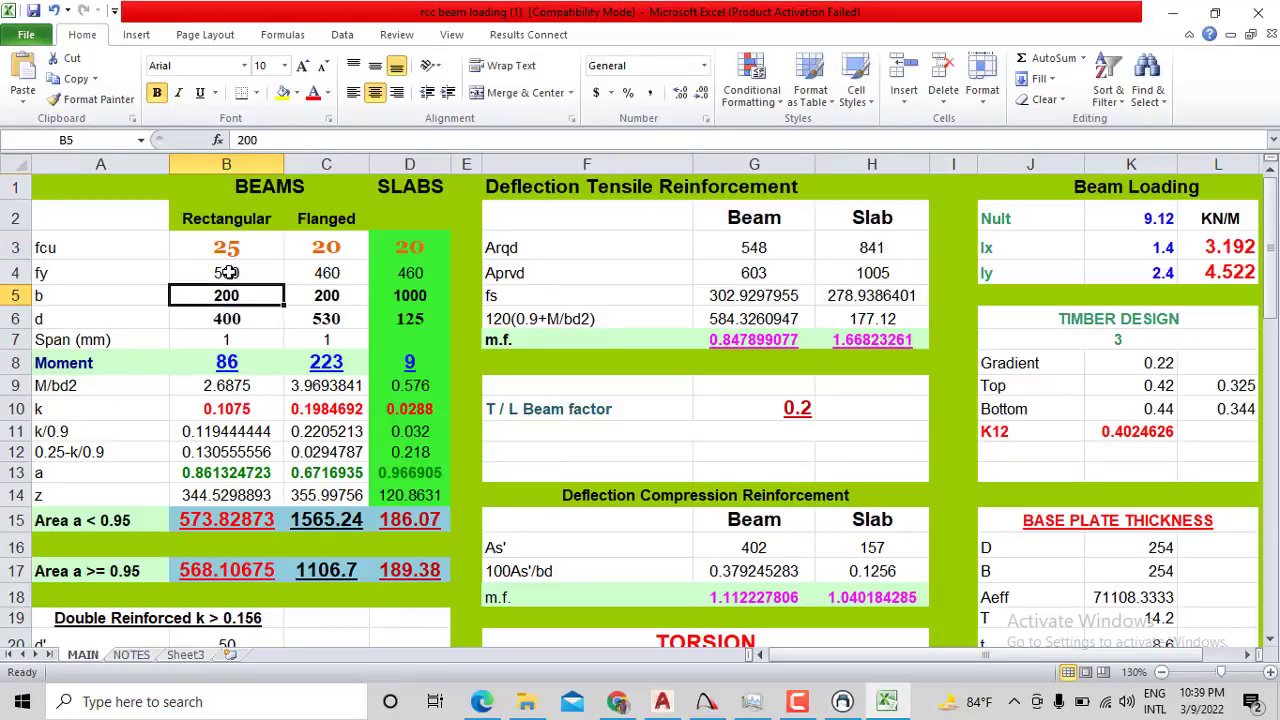
text(300)
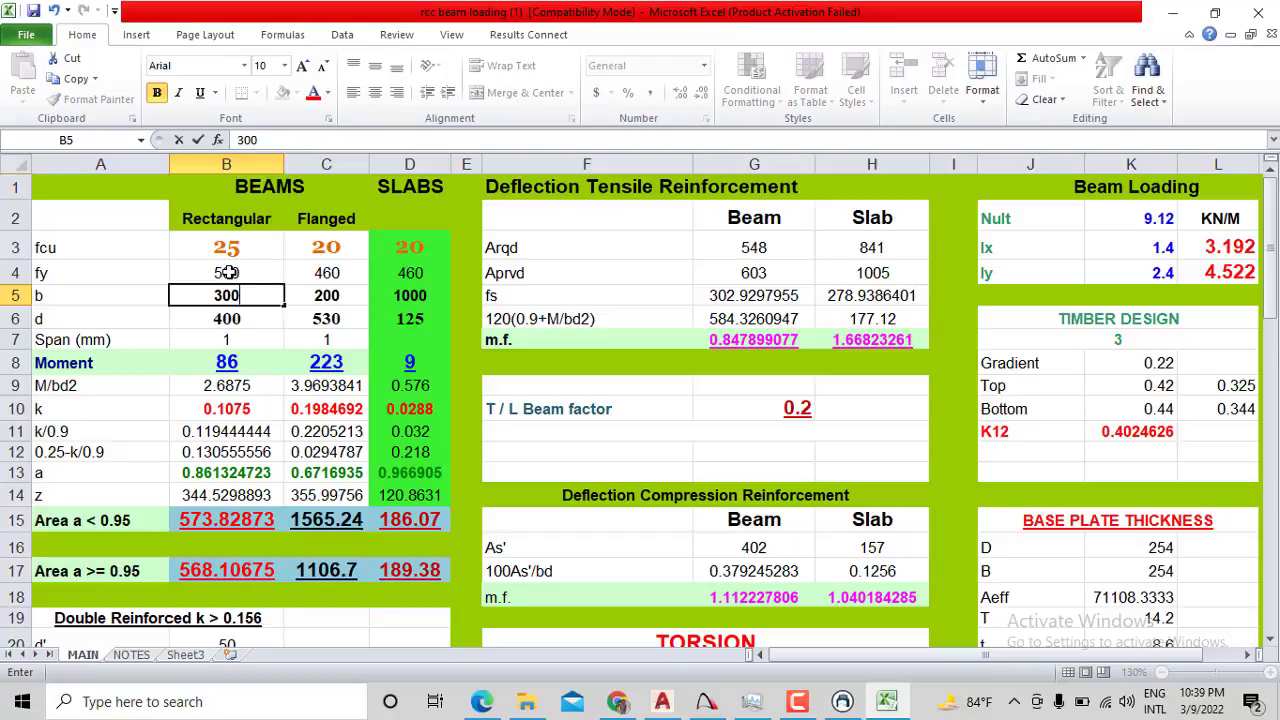
key(Return)
text(550)
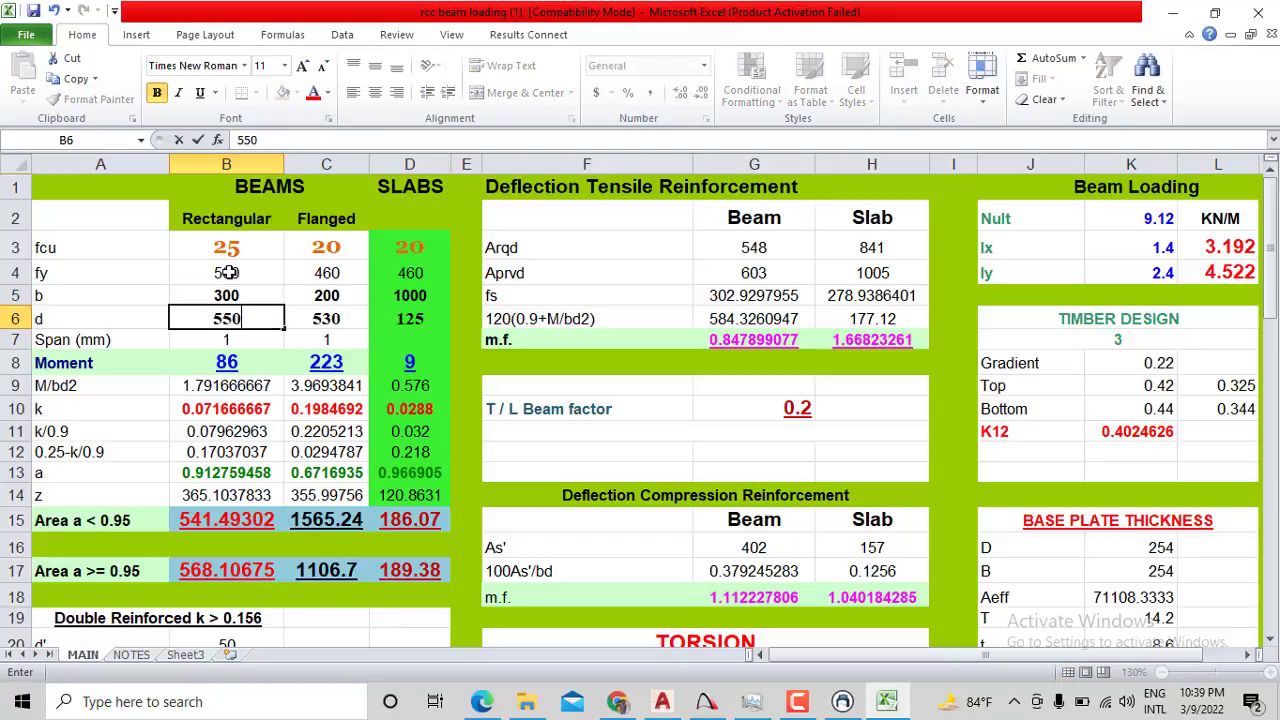
key(Return)
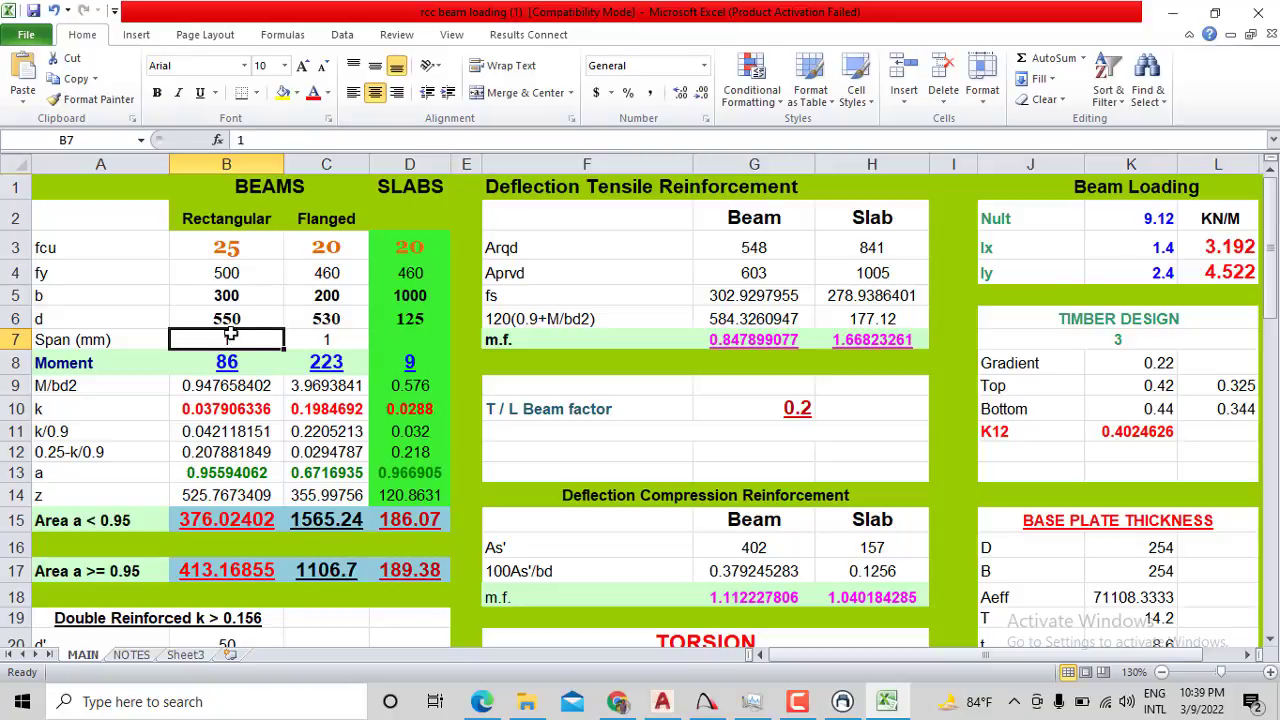
scroll(247, 320, down, 1)
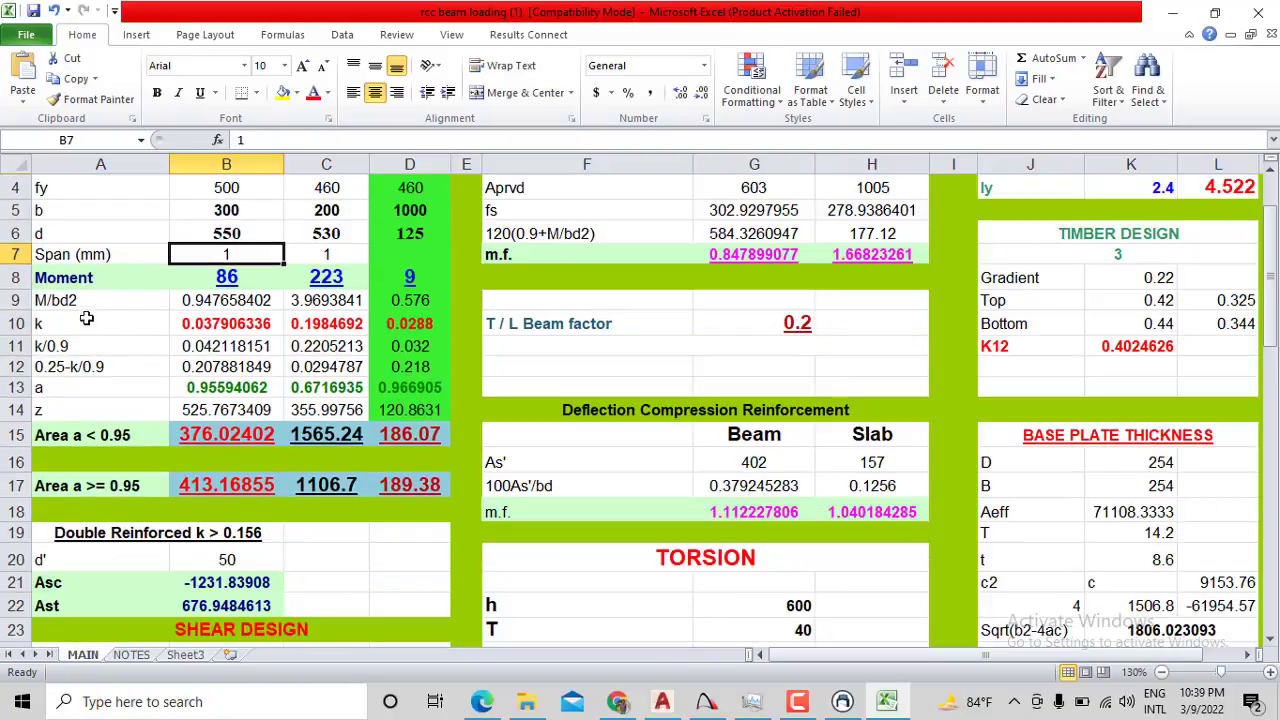
click(232, 279)
text(4)
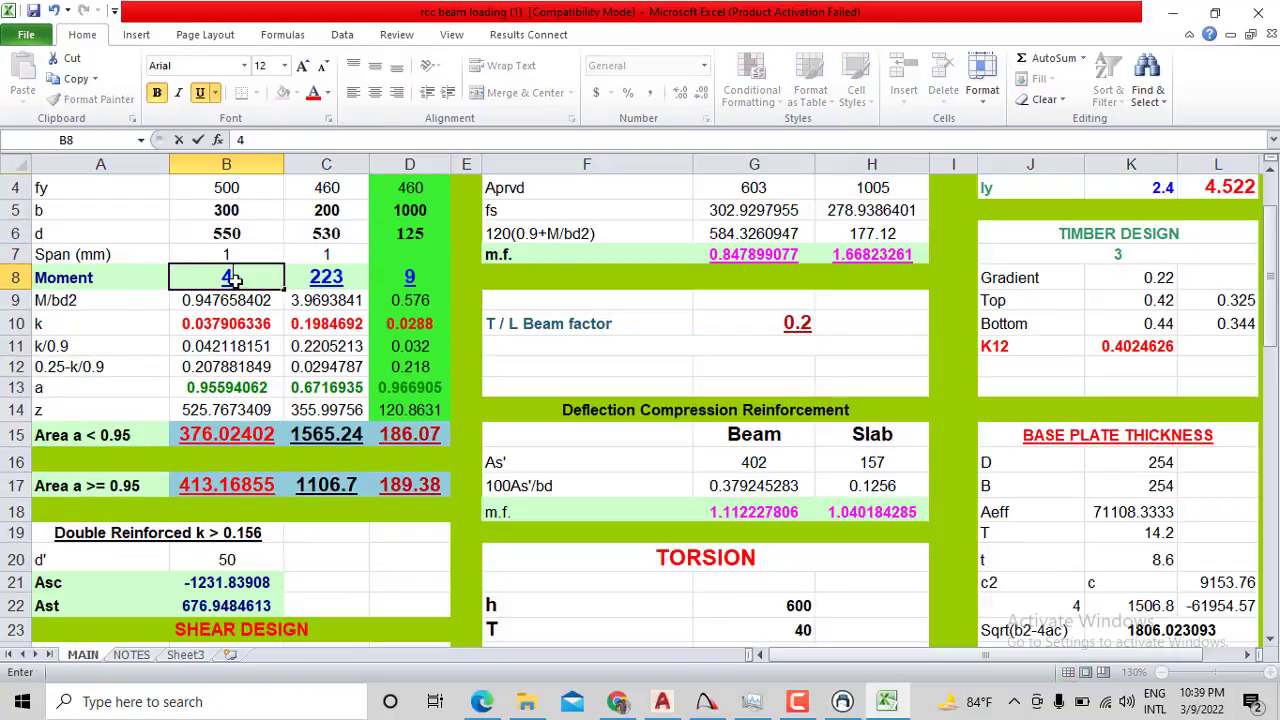
text(66)
key(Return)
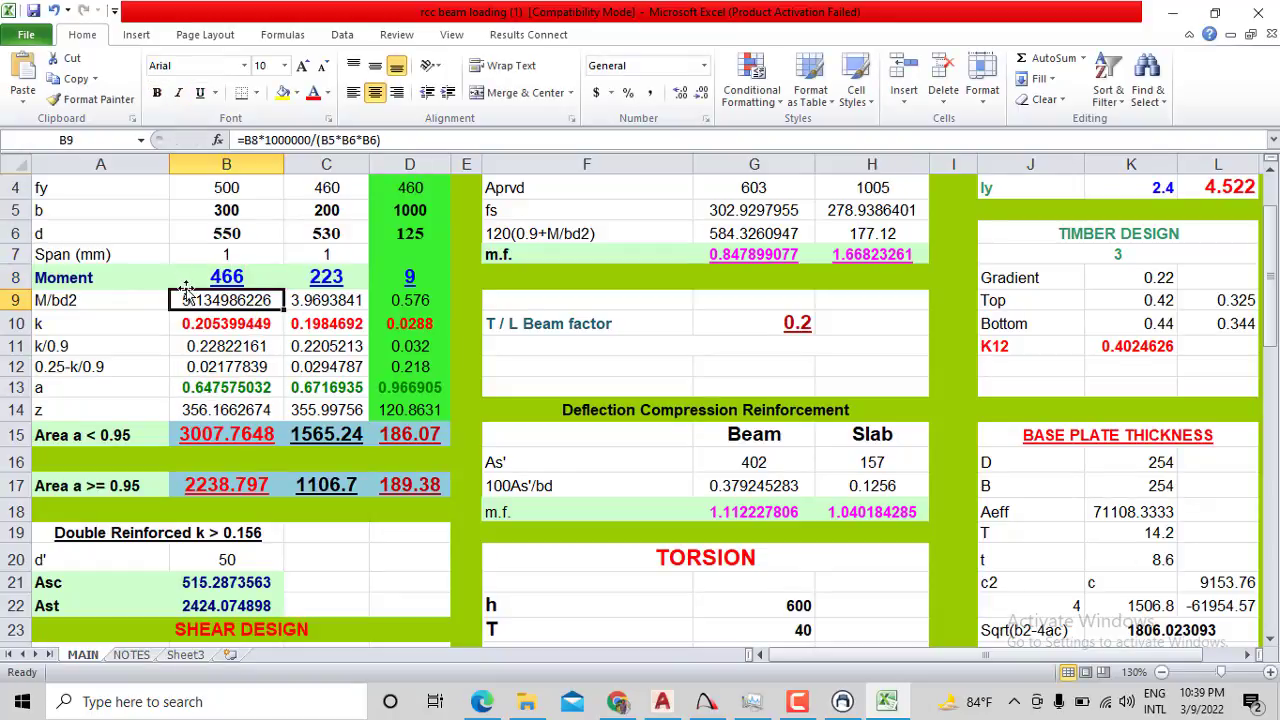
Review the resulting k value, the Double Reinforced section, d' of 50 and the Asc row
click(236, 326)
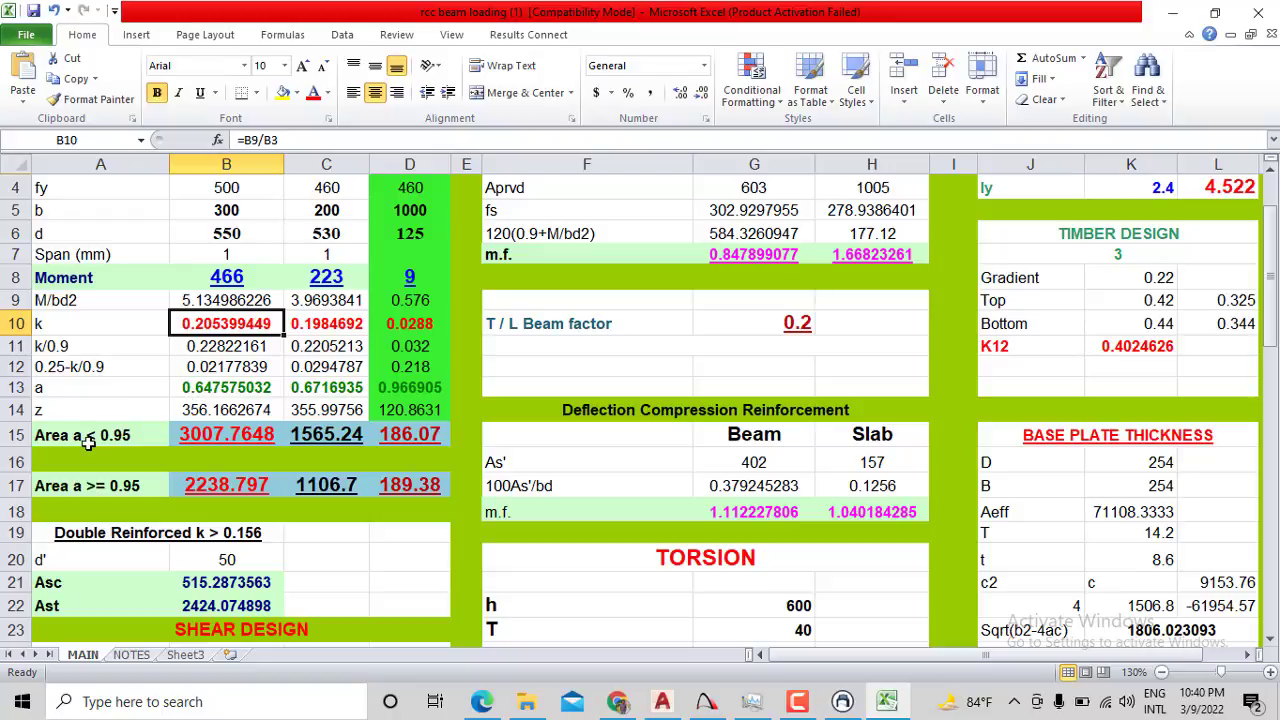
click(119, 536)
scroll(119, 527, down, 1)
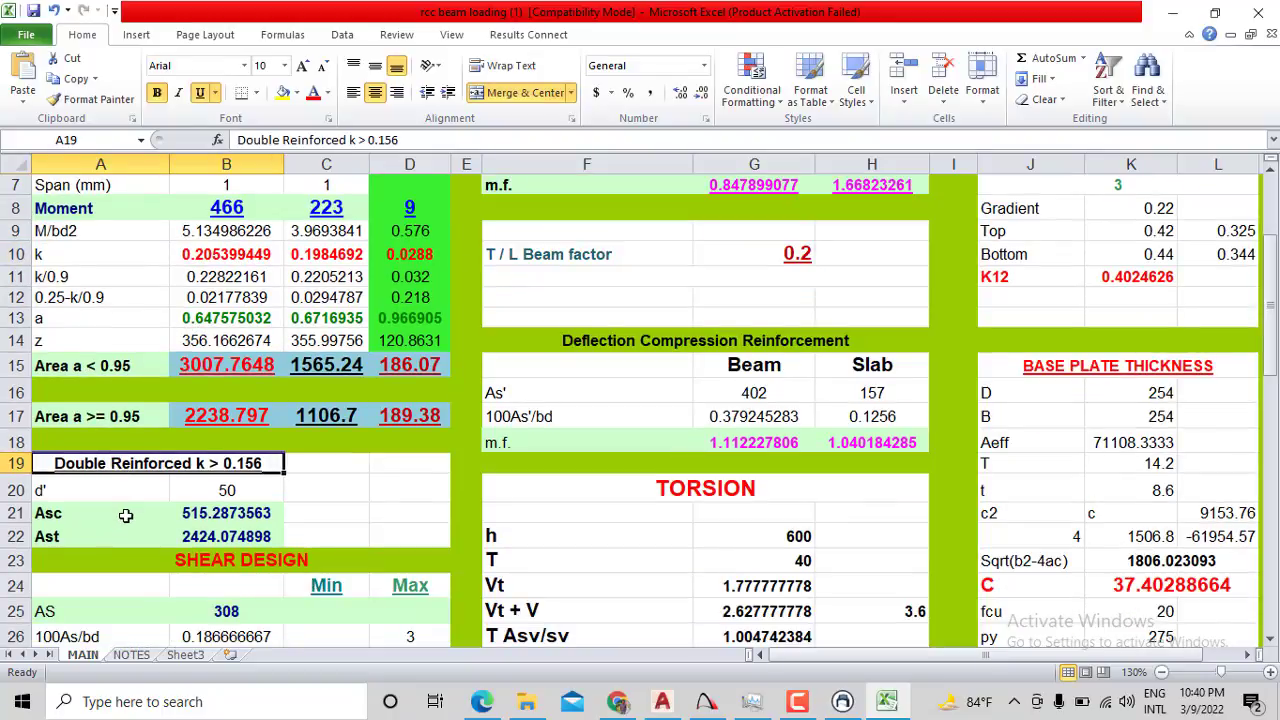
click(220, 490)
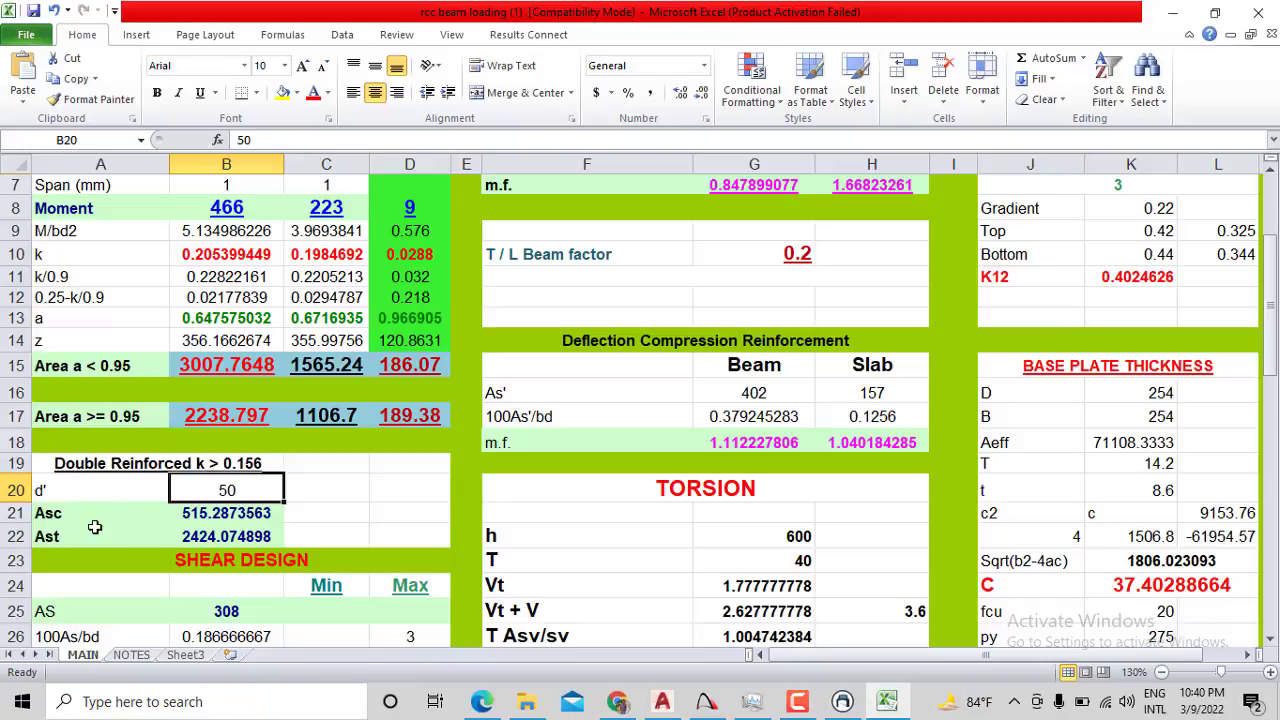
click(63, 514)
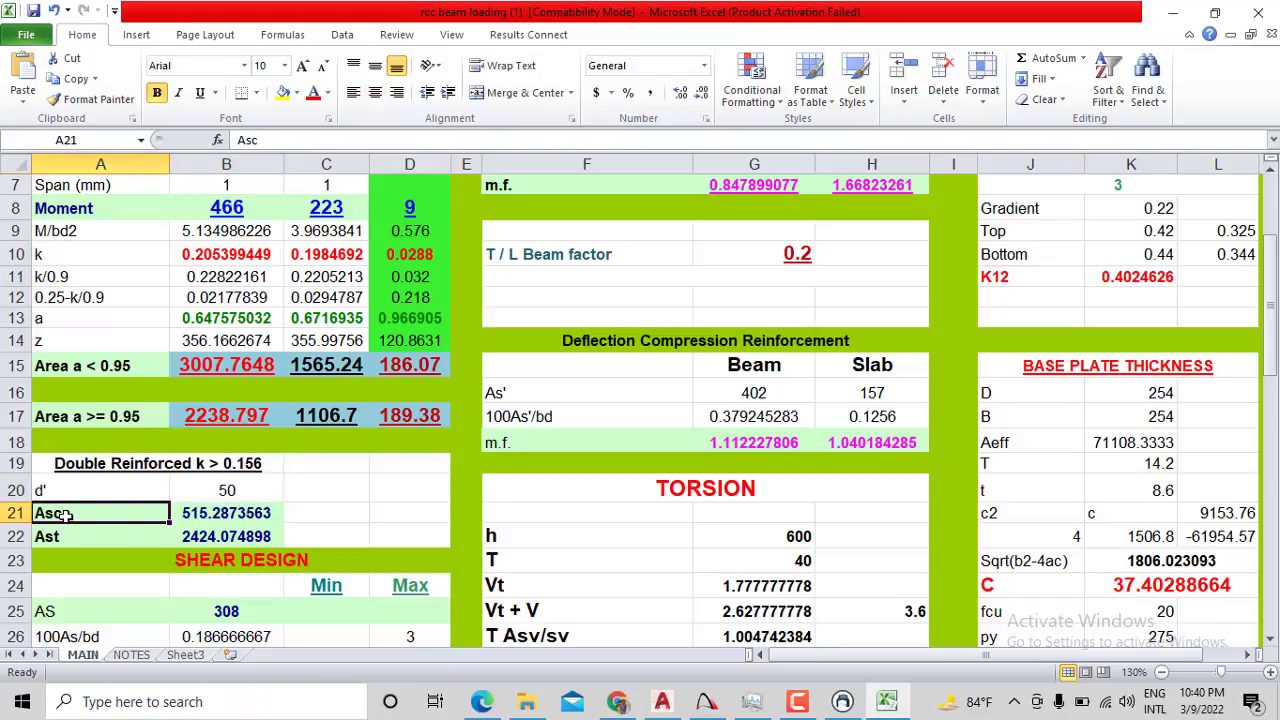
Check the Asc result in B21 and tick Asc = 515.28 mm² in blue ink on the PDF
click(261, 514)
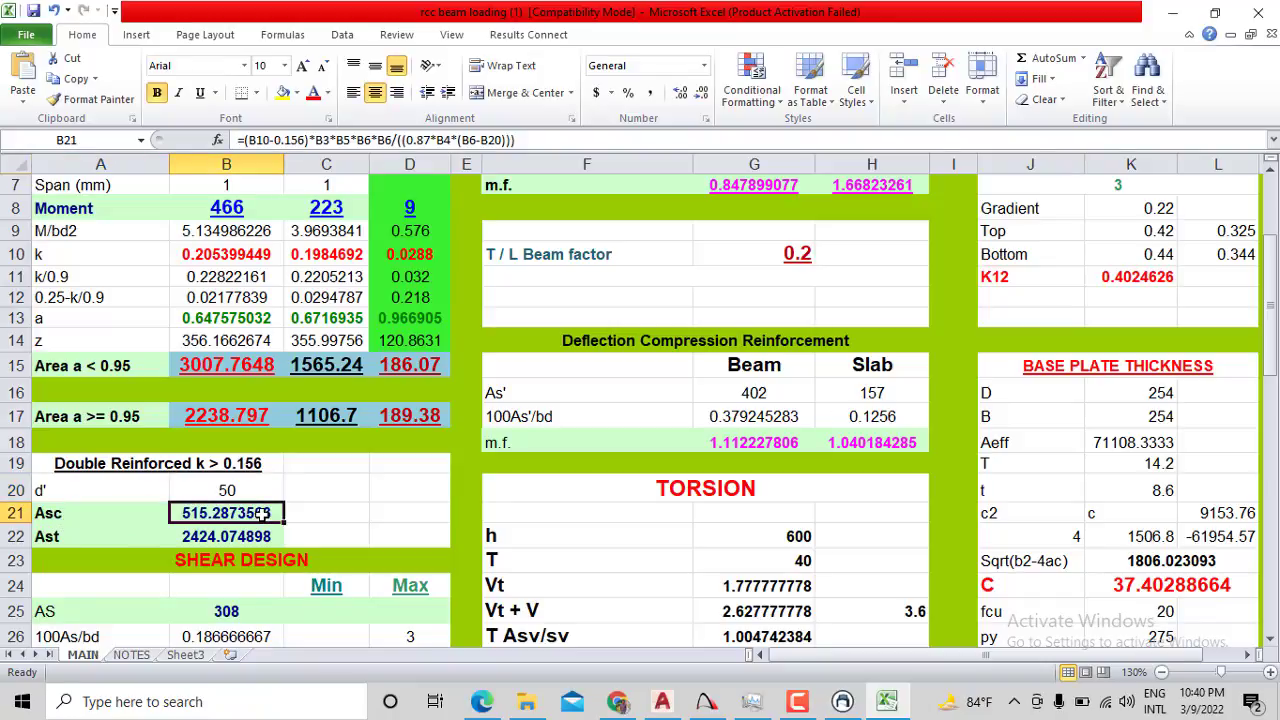
click(483, 700)
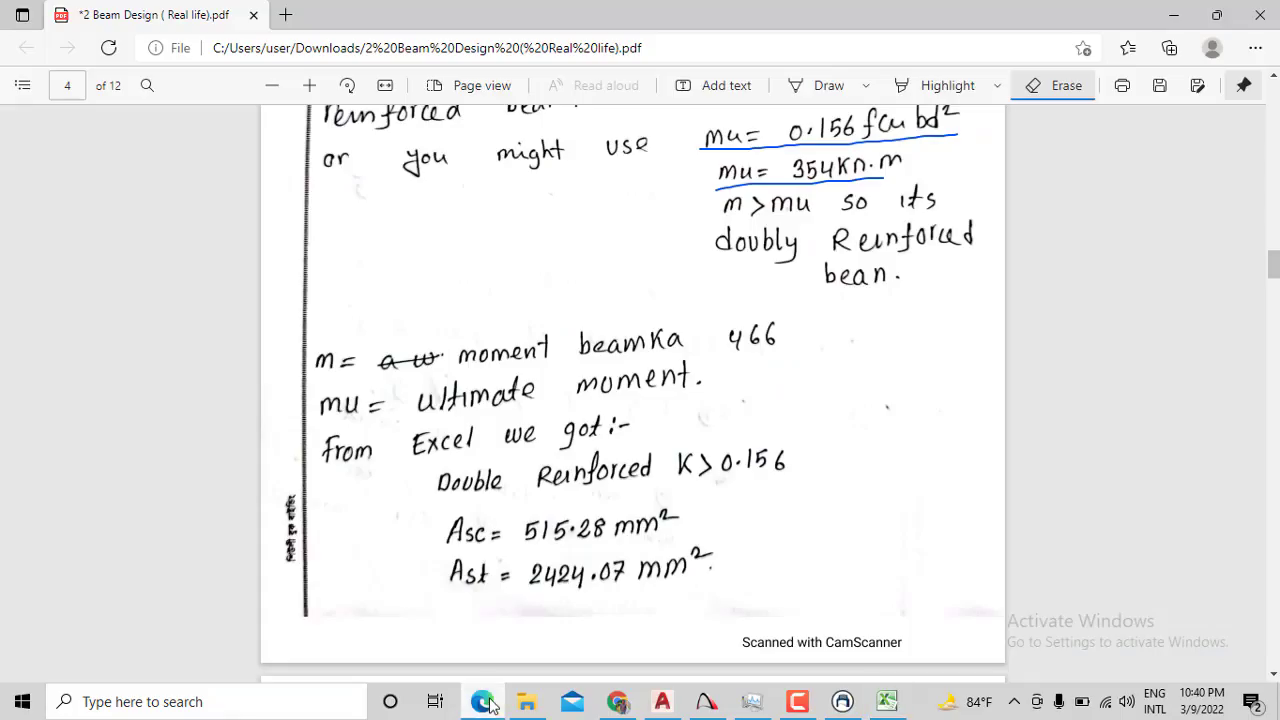
click(826, 86)
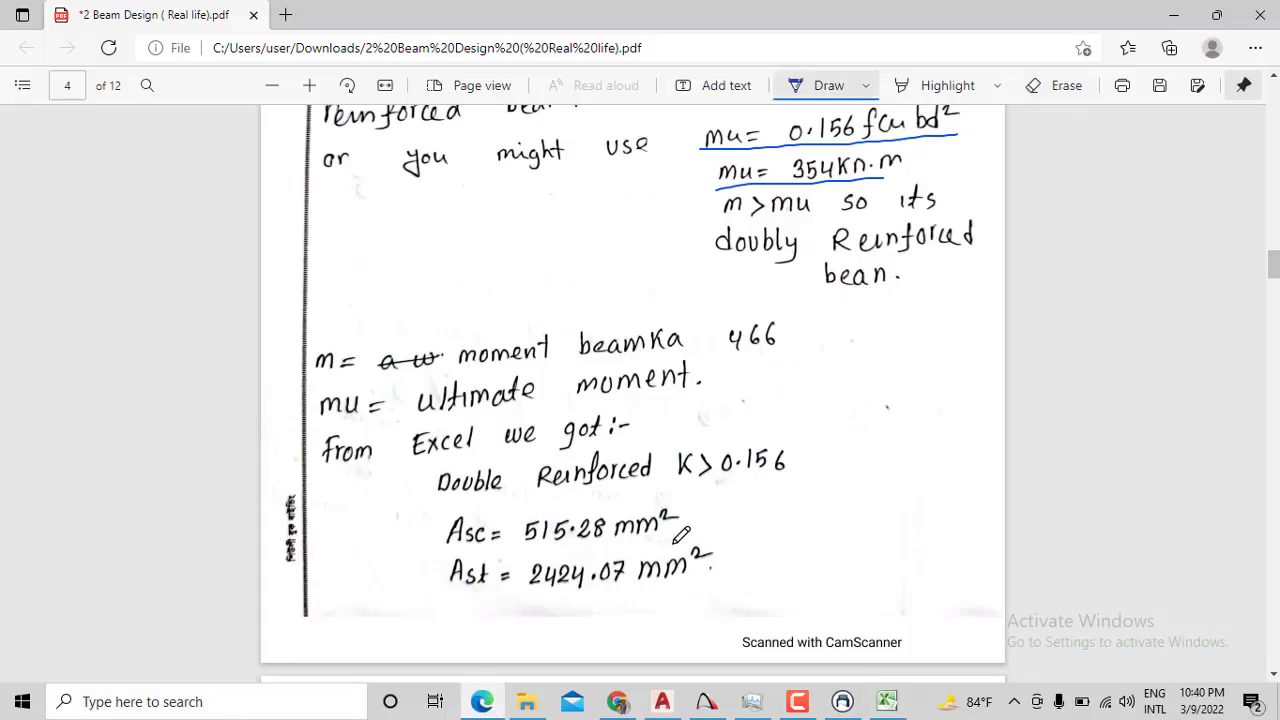
mouse_move(680, 519)
mouse_down()
mouse_move(692, 527)
mouse_move(730, 504)
mouse_up()
click(901, 701)
Review the Ast and B17 Area a >= 0.95 results in the workbook, then return to the Beam Design PDF
click(202, 542)
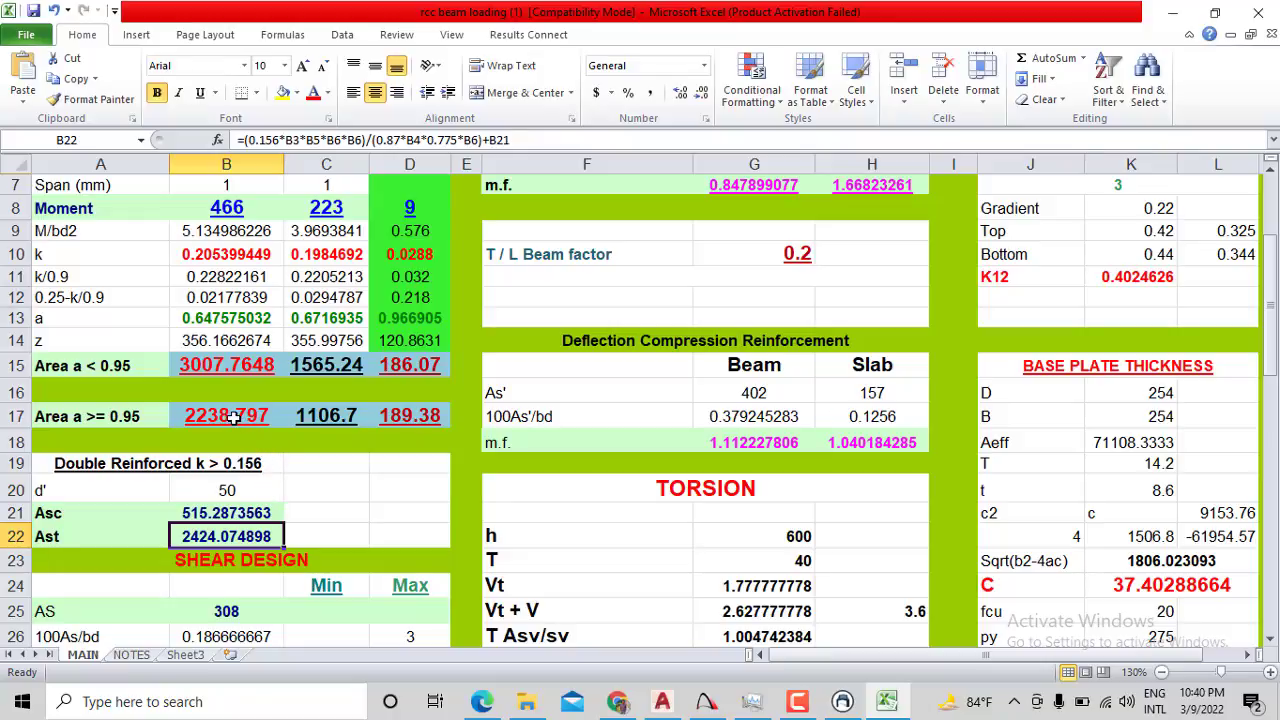
click(240, 419)
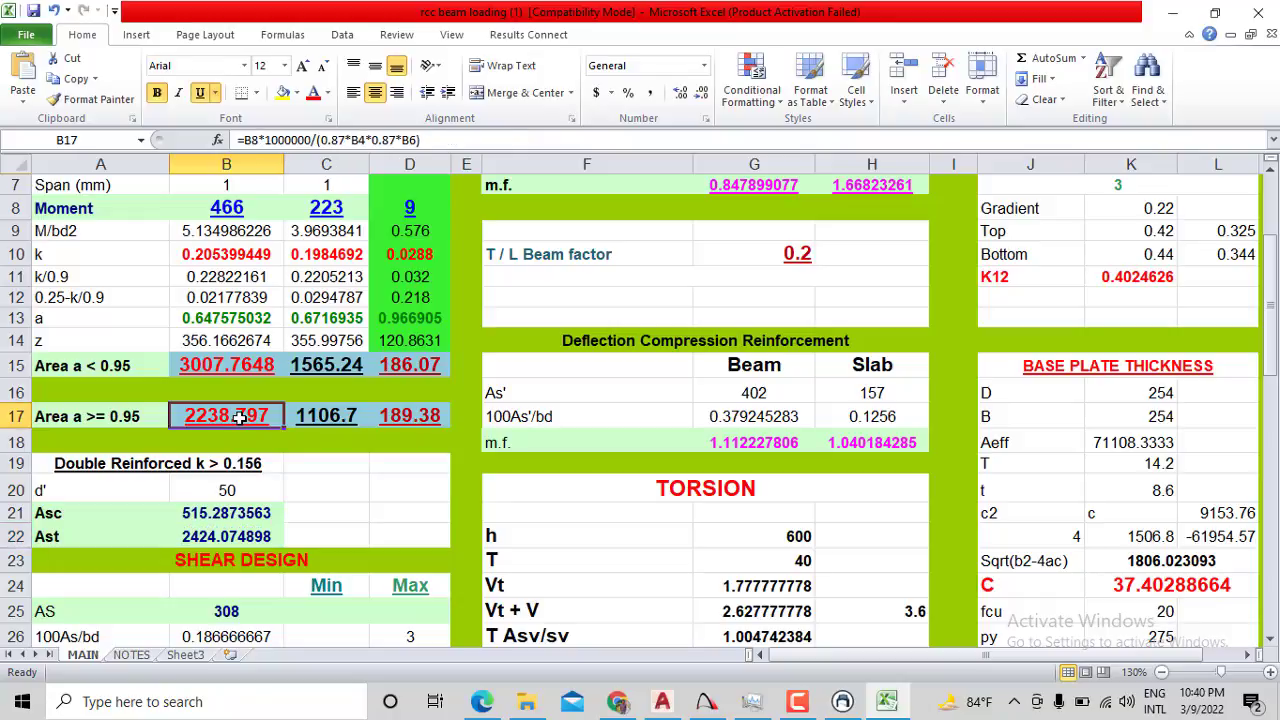
click(351, 488)
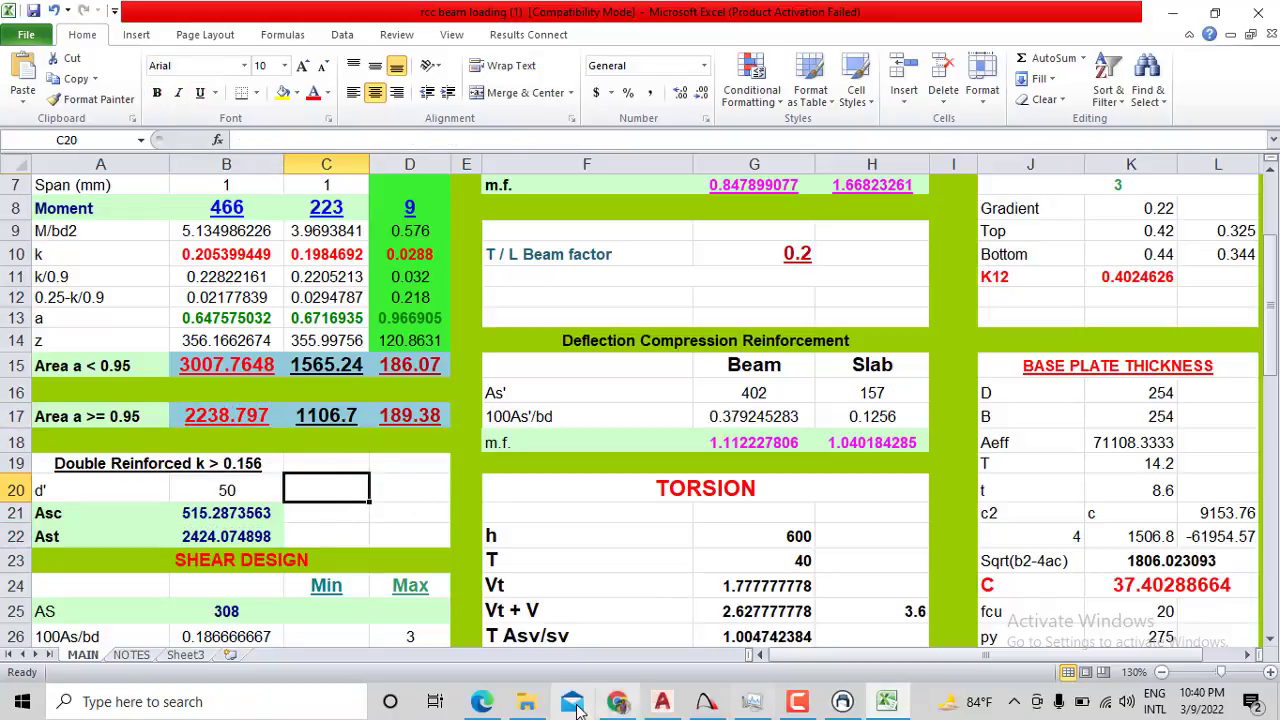
click(492, 702)
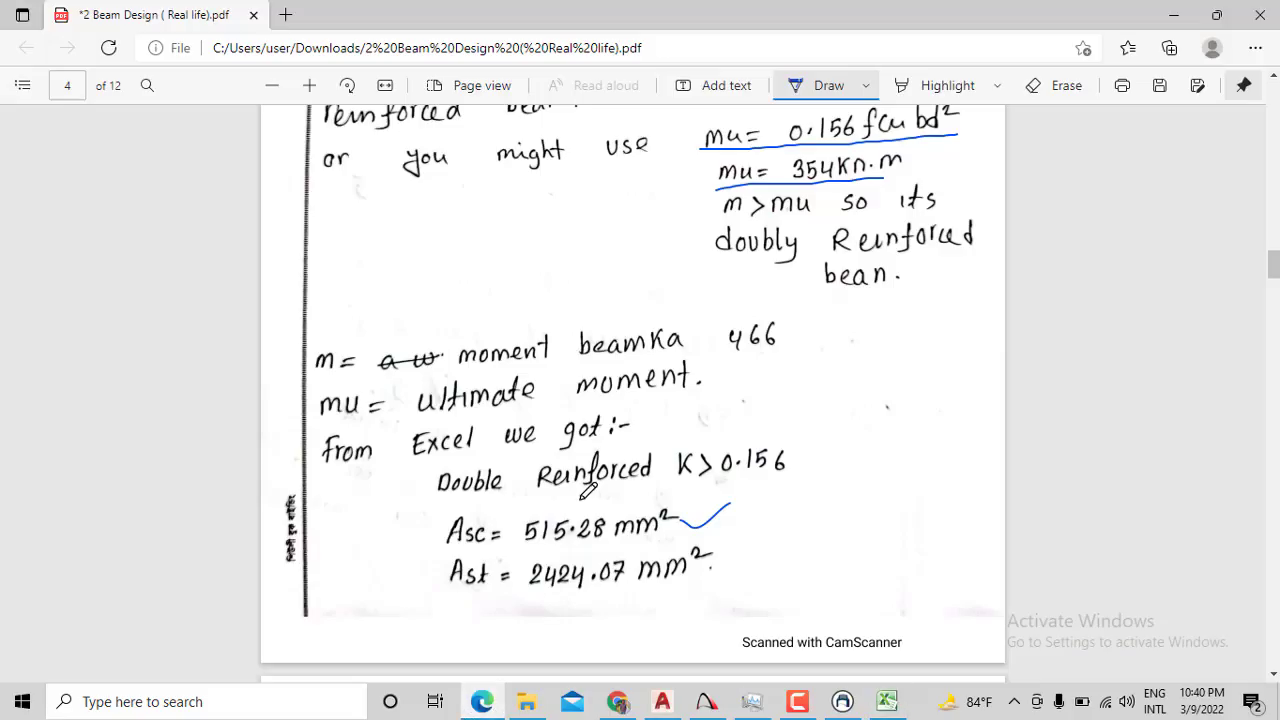
Erase the stray ink strokes over the MON and TUE weekday boxes
scroll(578, 528, down, 5)
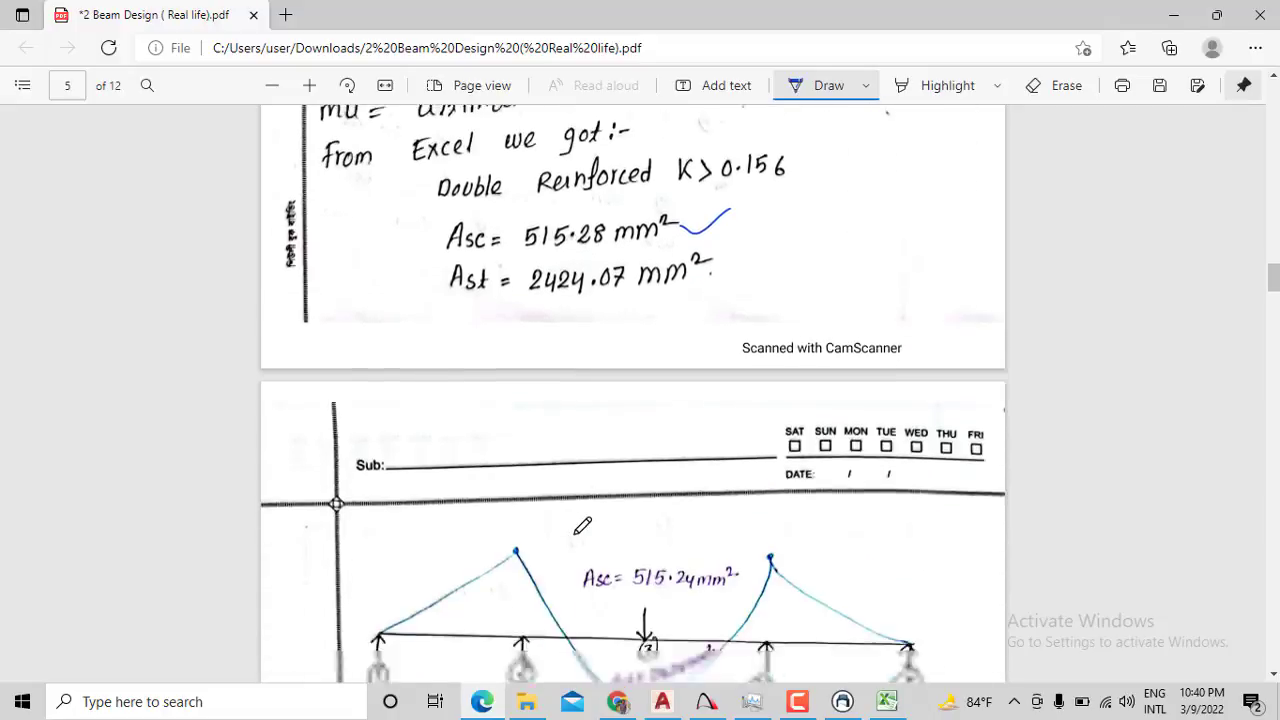
scroll(582, 527, up, 1)
scroll(582, 527, down, 3)
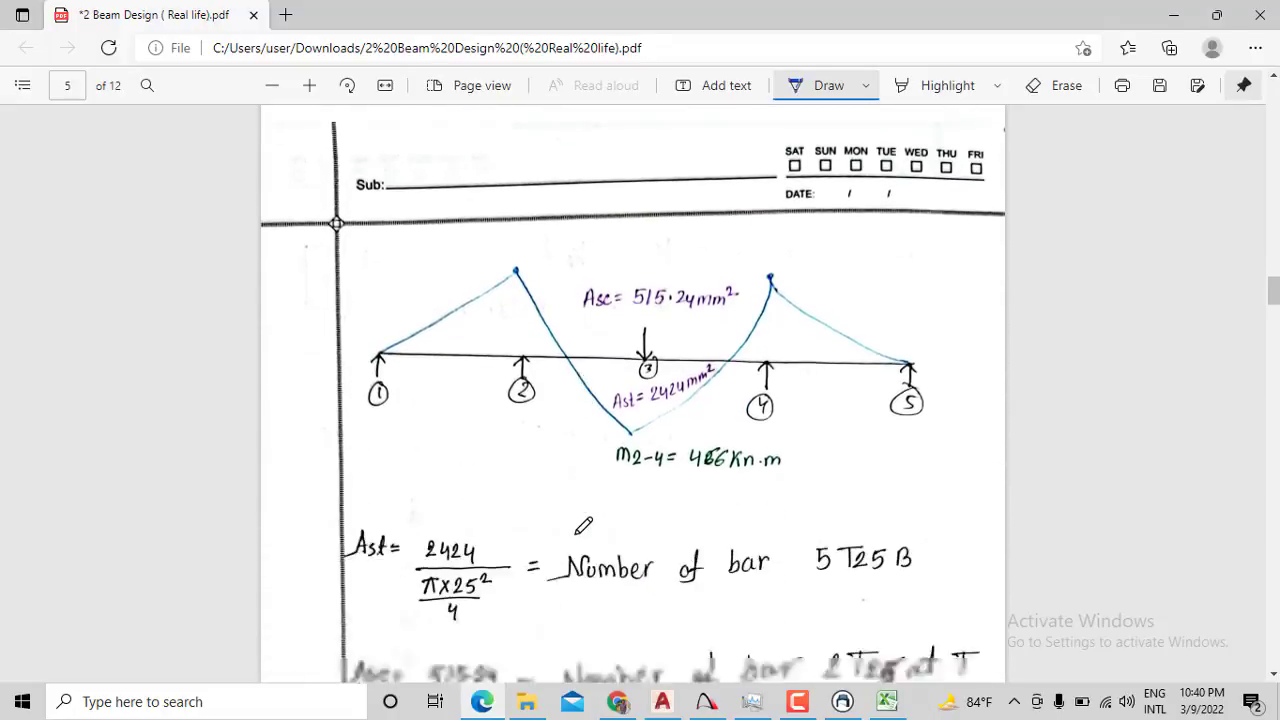
scroll(581, 526, down, 2)
scroll(579, 523, up, 3)
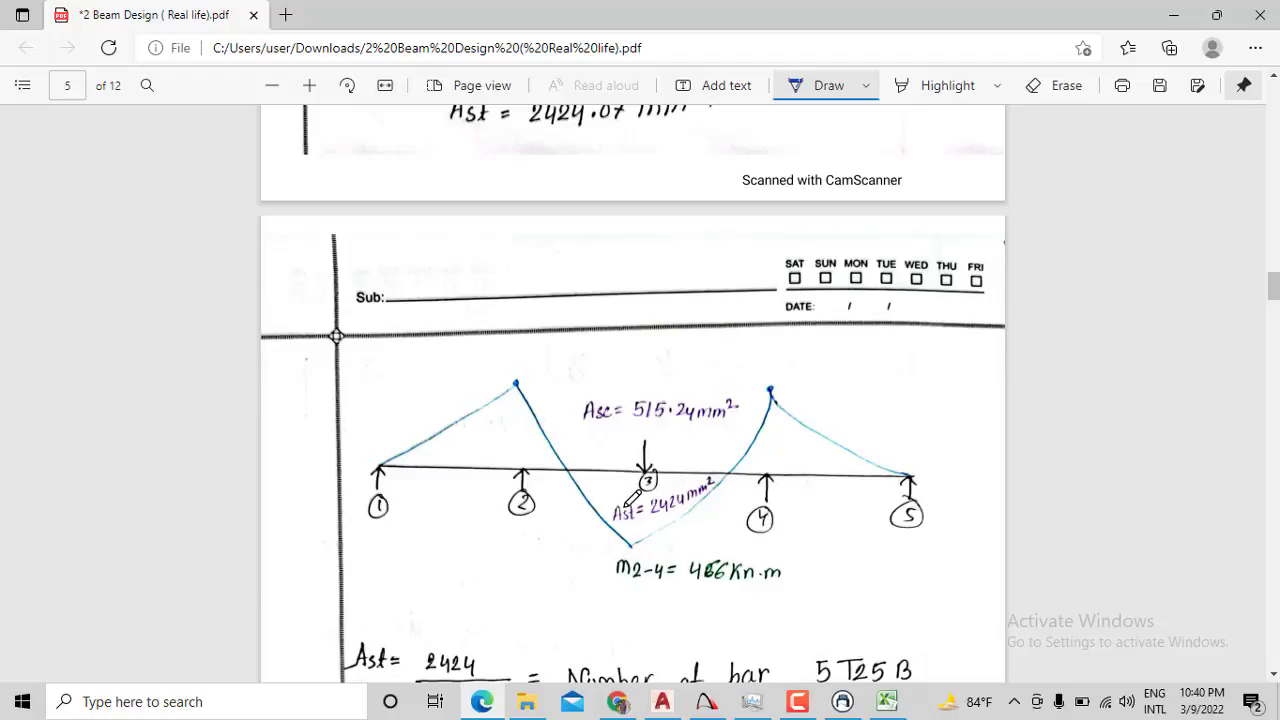
scroll(628, 500, down, 2)
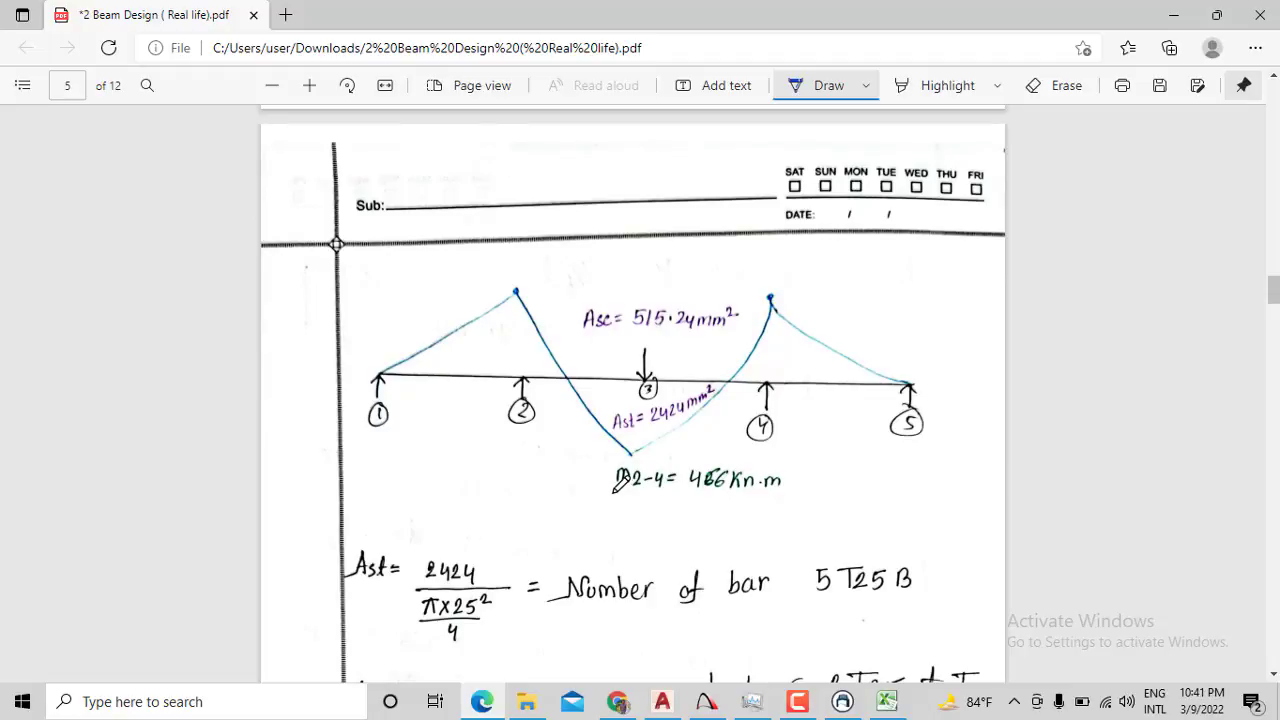
scroll(620, 481, down, 2)
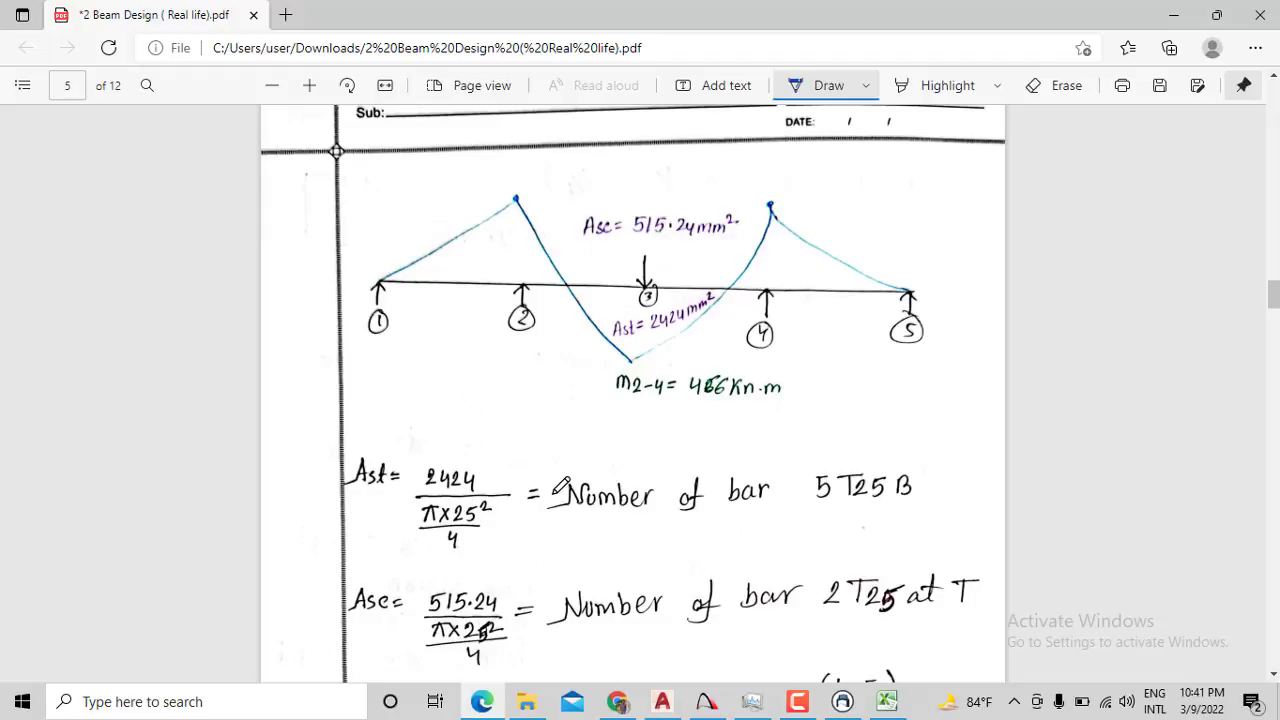
scroll(562, 489, up, 4)
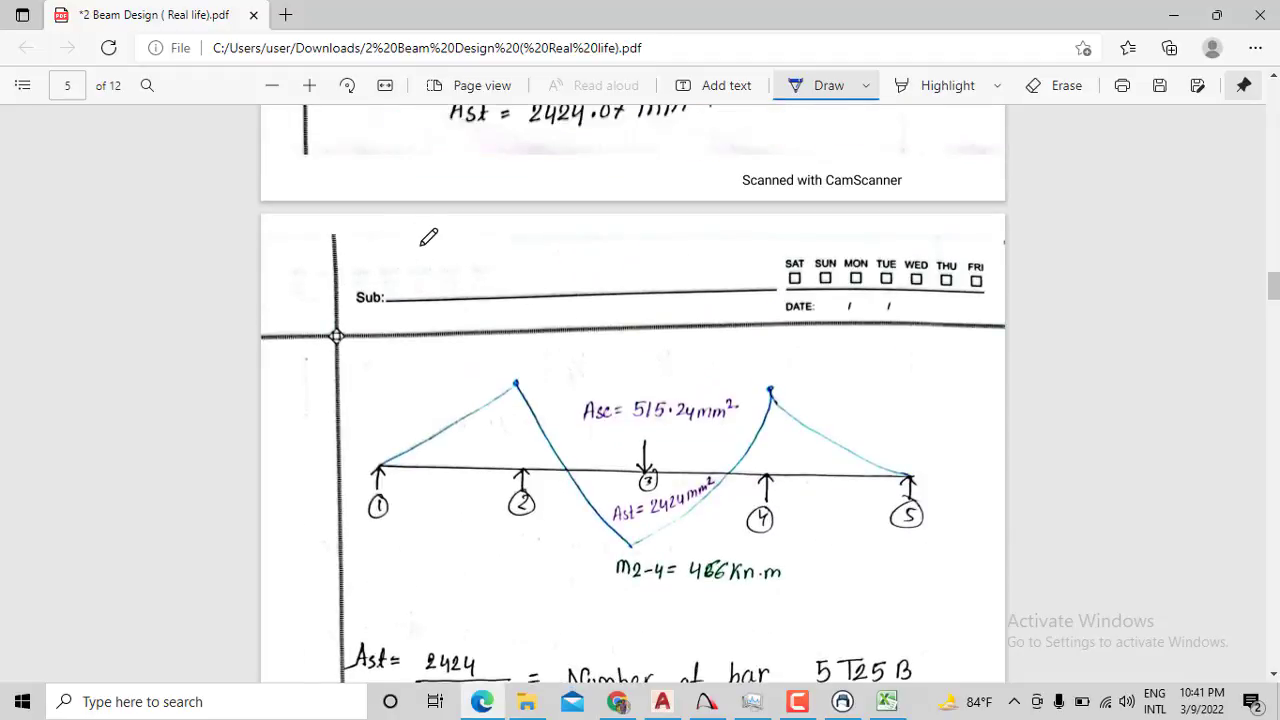
mouse_move(421, 245)
mouse_down()
mouse_move(428, 298)
mouse_move(458, 246)
mouse_move(441, 298)
mouse_move(491, 294)
mouse_move(477, 302)
mouse_up()
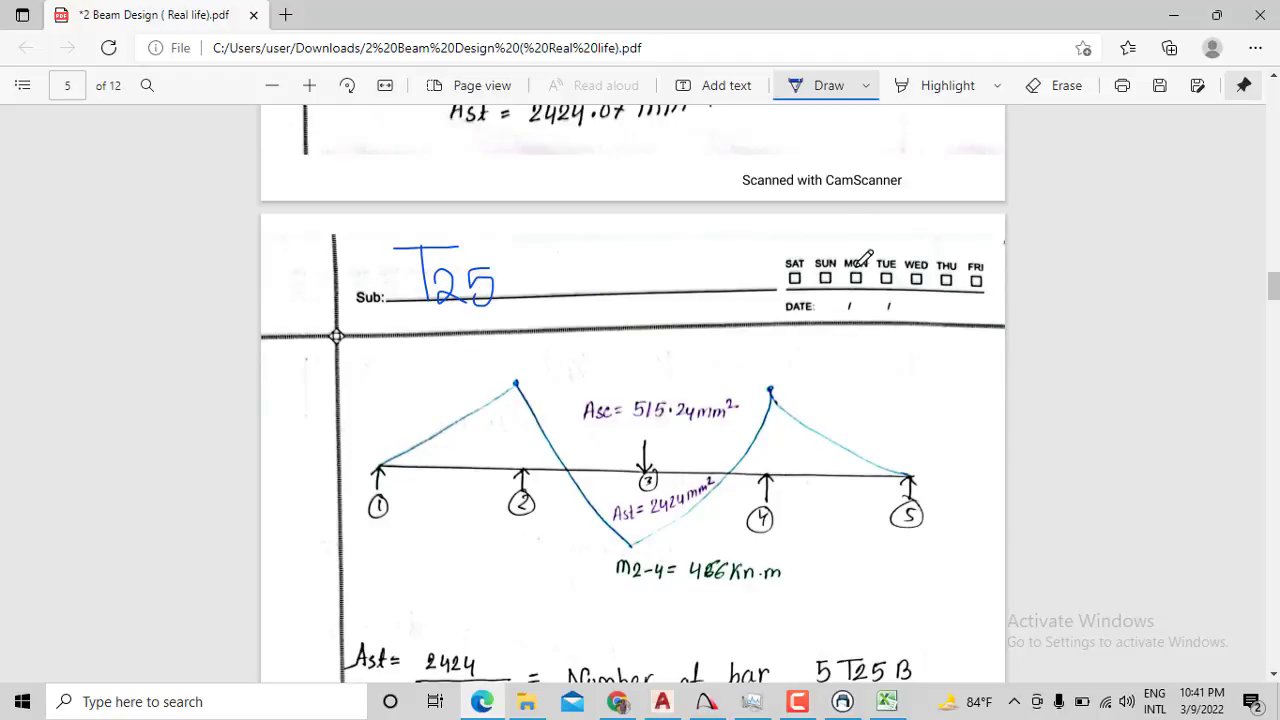
mouse_move(851, 246)
mouse_down()
mouse_move(872, 288)
mouse_move(967, 220)
mouse_up()
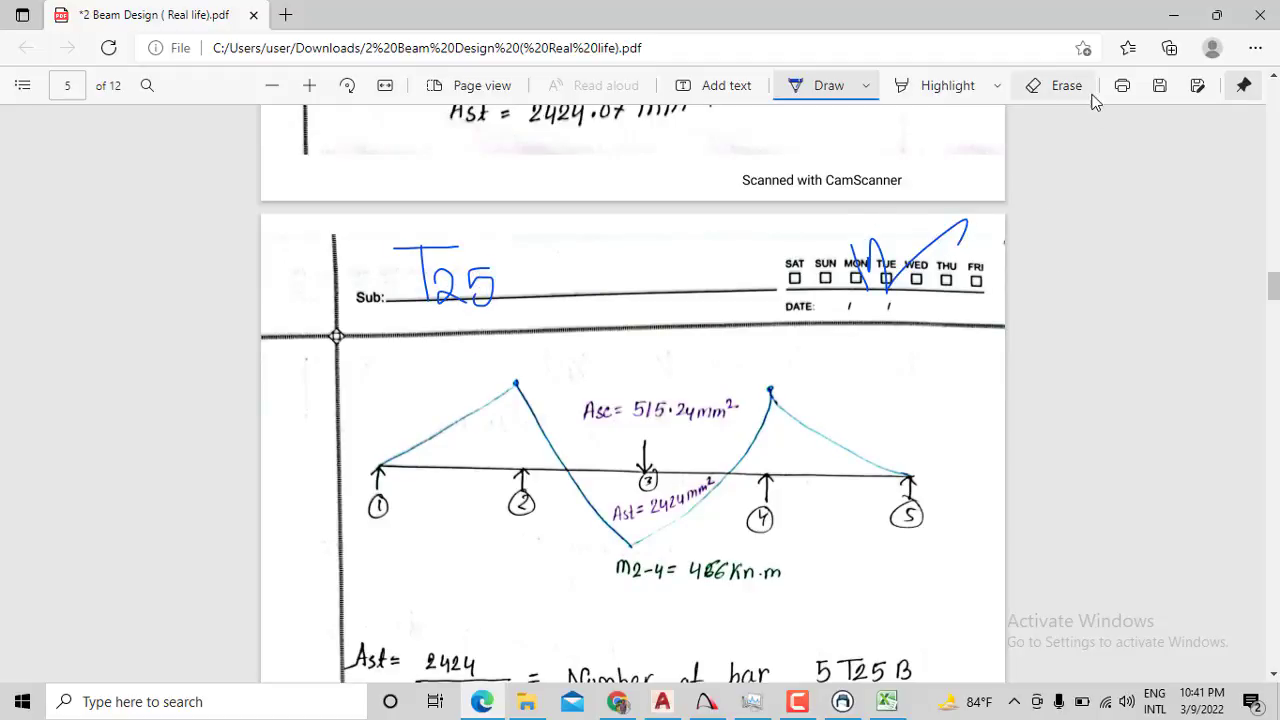
click(1072, 92)
click(906, 272)
click(862, 246)
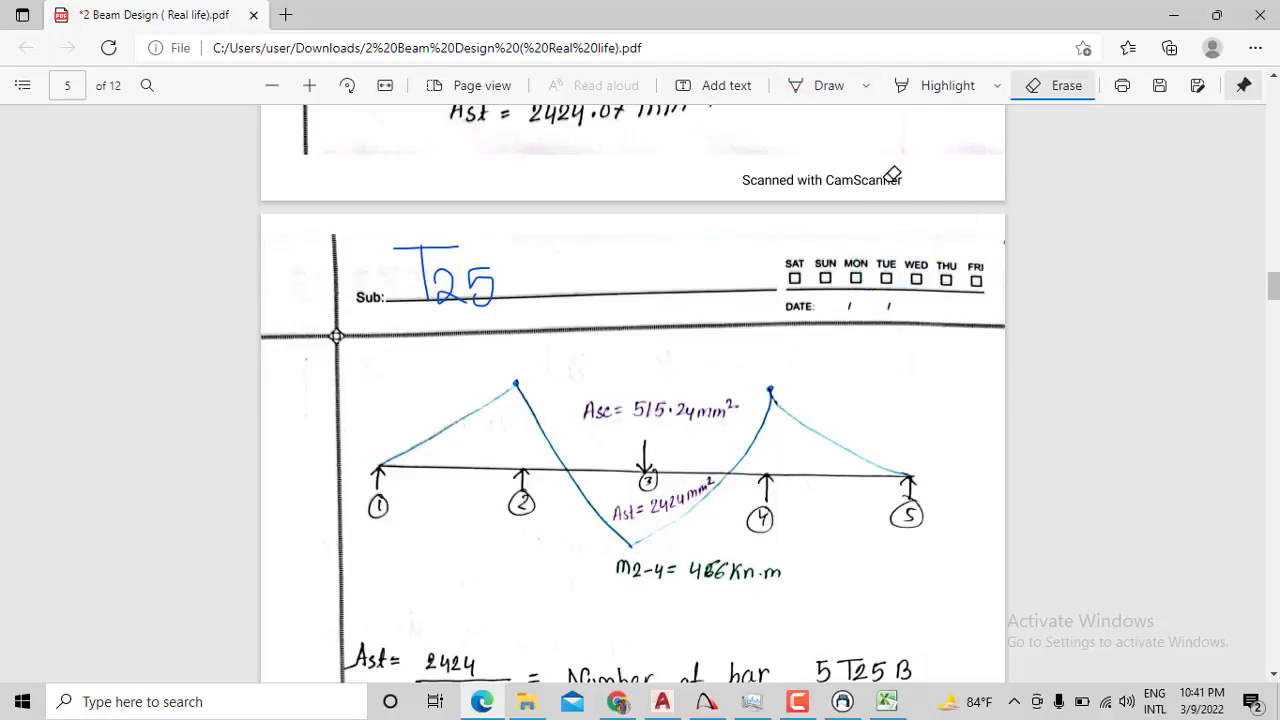
click(828, 92)
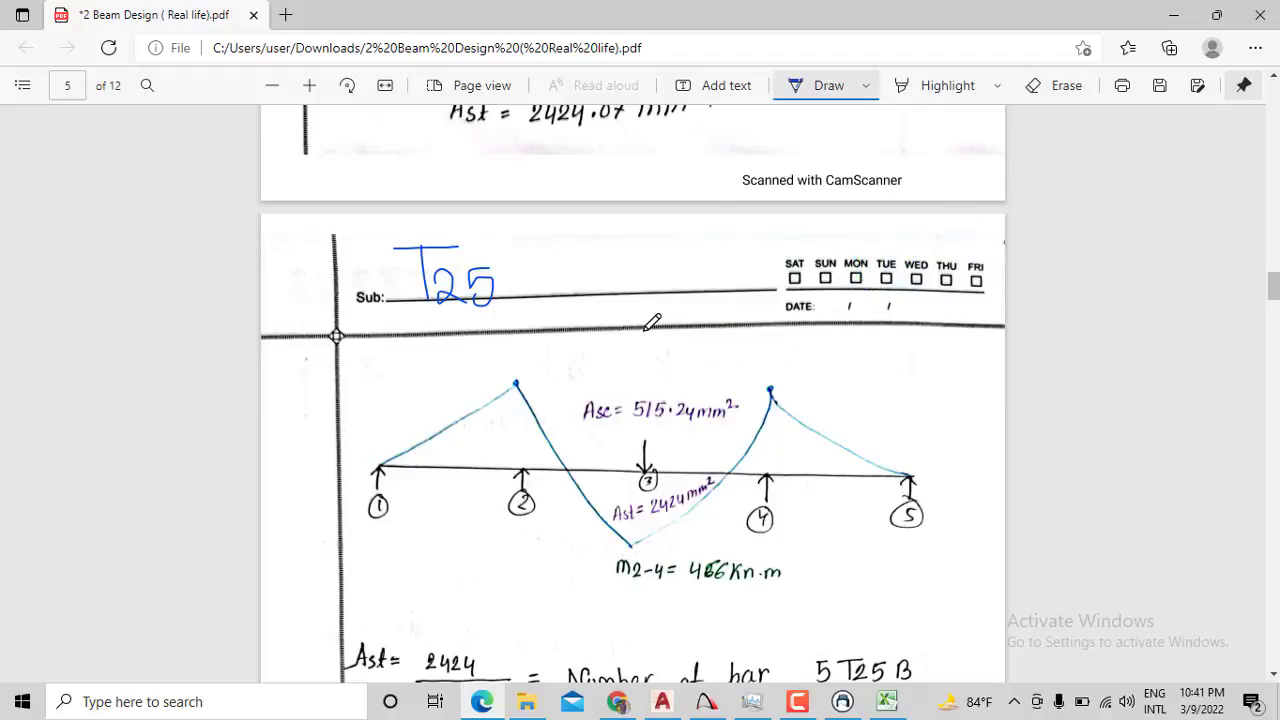
Underline the 5T25B bar result in blue ink
scroll(650, 320, down, 1)
scroll(648, 320, down, 2)
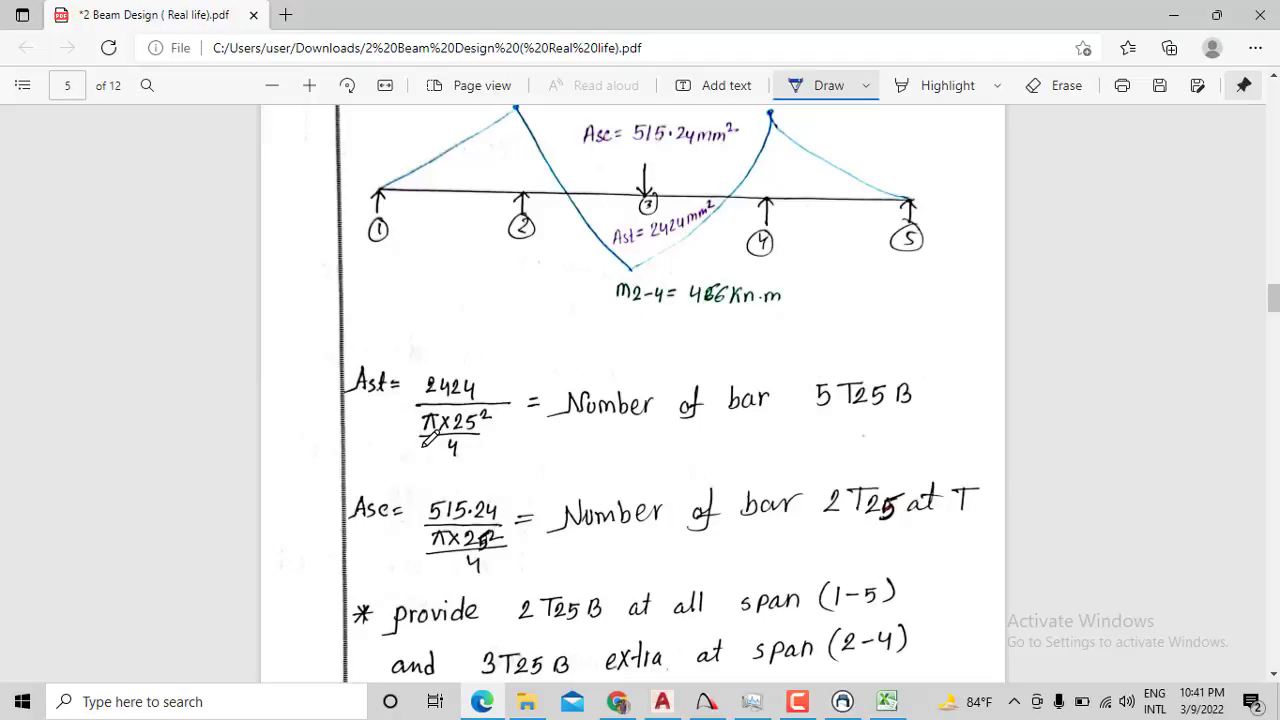
drag(432, 424, 422, 436)
scroll(445, 440, up, 1)
scroll(445, 440, up, 2)
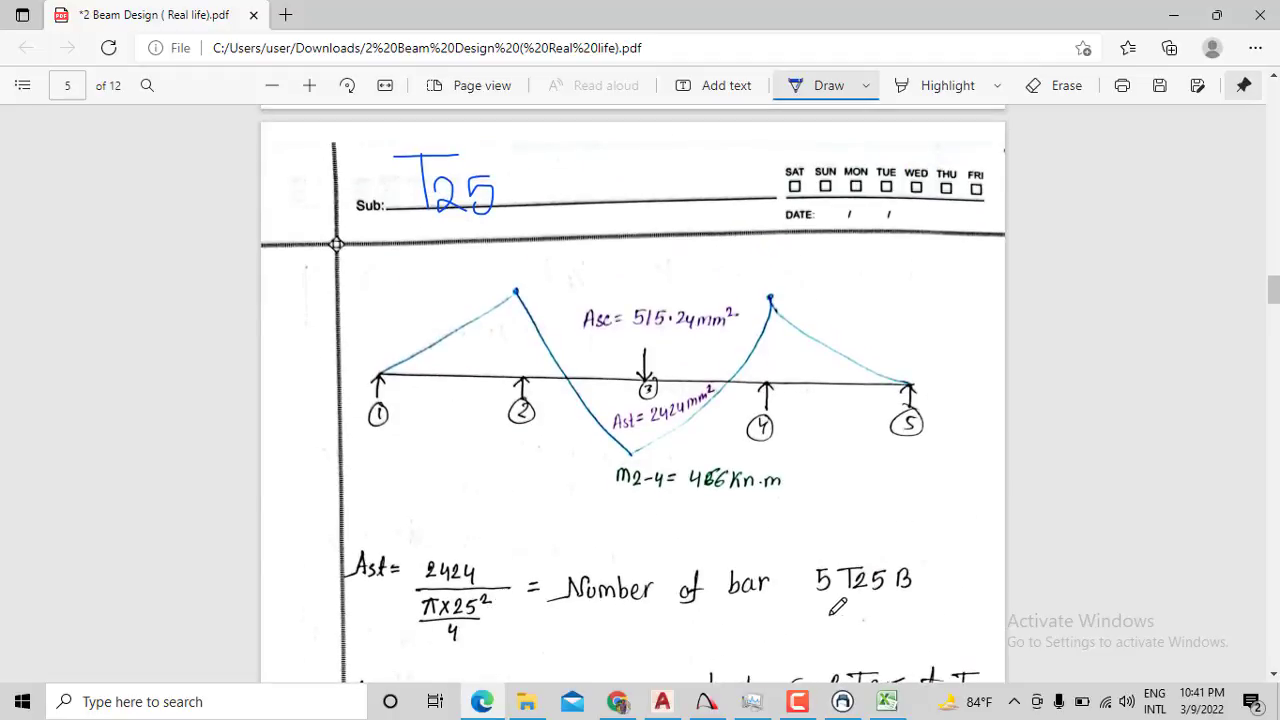
drag(808, 595, 910, 594)
Draw a line beneath the parabola's lowest point with an arrow to a 5T25 callout
drag(523, 440, 736, 441)
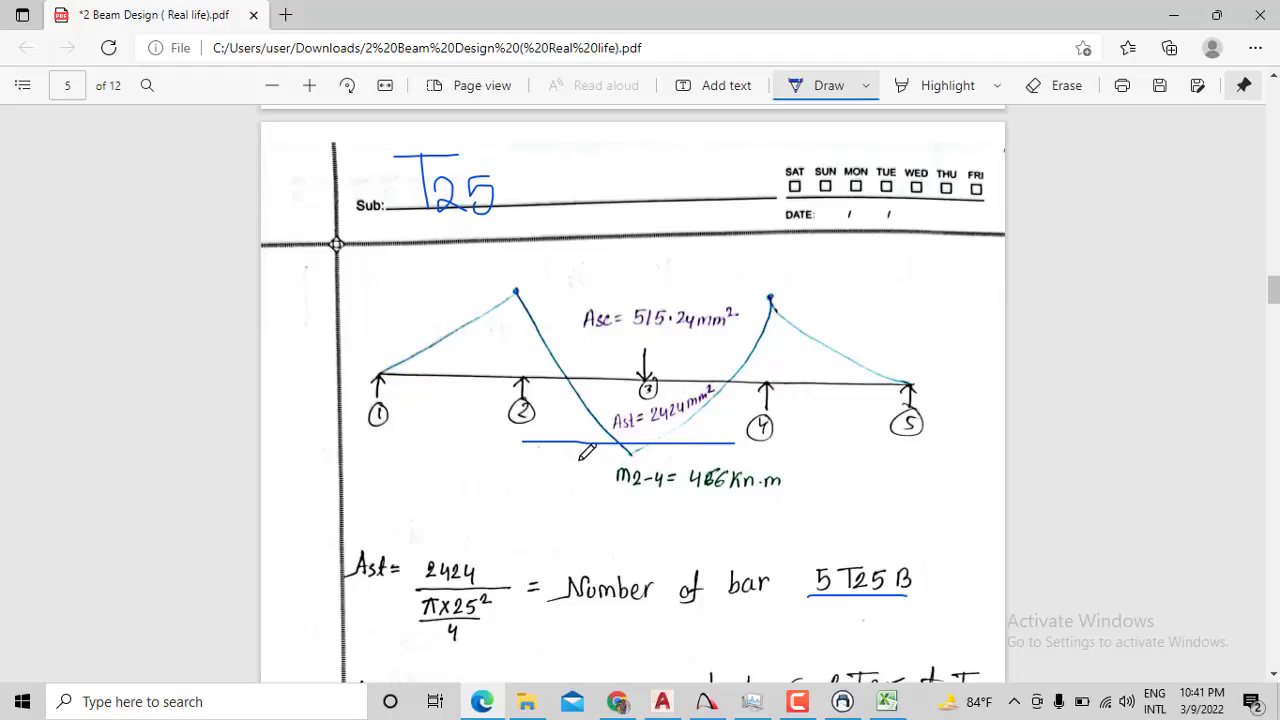
mouse_move(577, 441)
mouse_down()
mouse_move(603, 520)
mouse_move(636, 528)
mouse_move(656, 498)
mouse_move(673, 528)
mouse_move(700, 500)
mouse_move(708, 536)
mouse_move(733, 501)
mouse_up()
scroll(672, 528, down, 1)
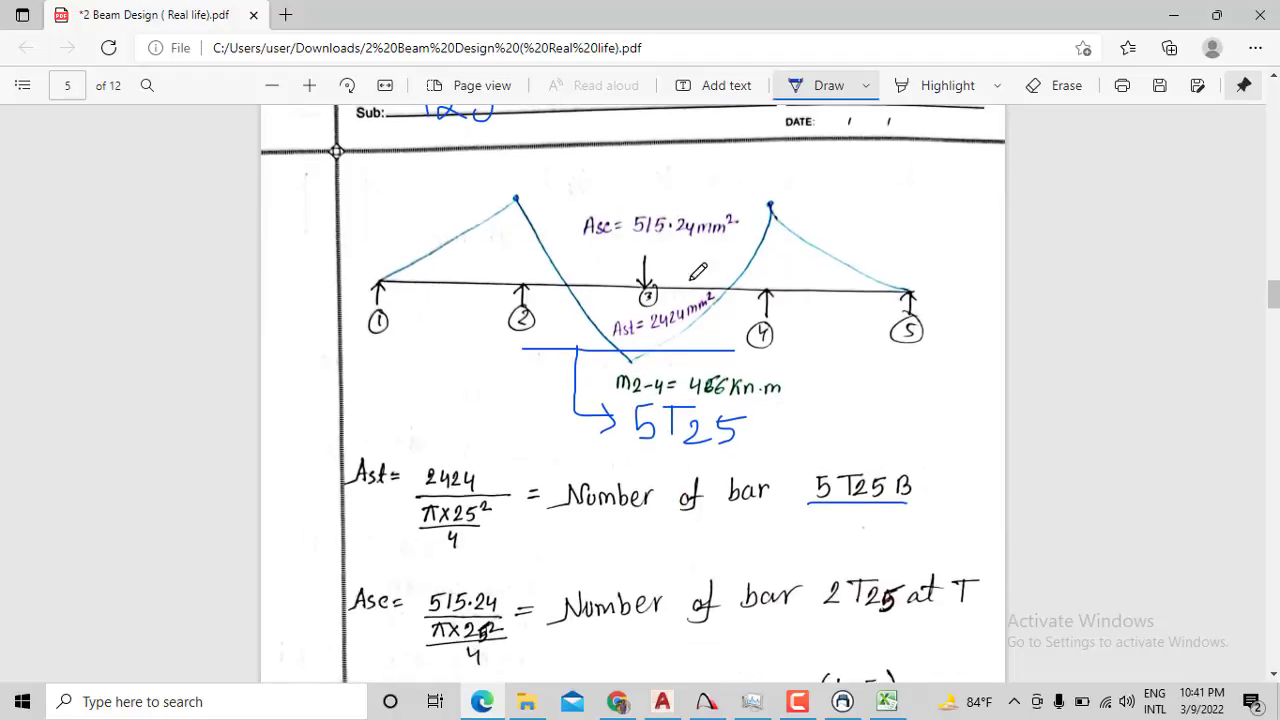
scroll(550, 396, down, 3)
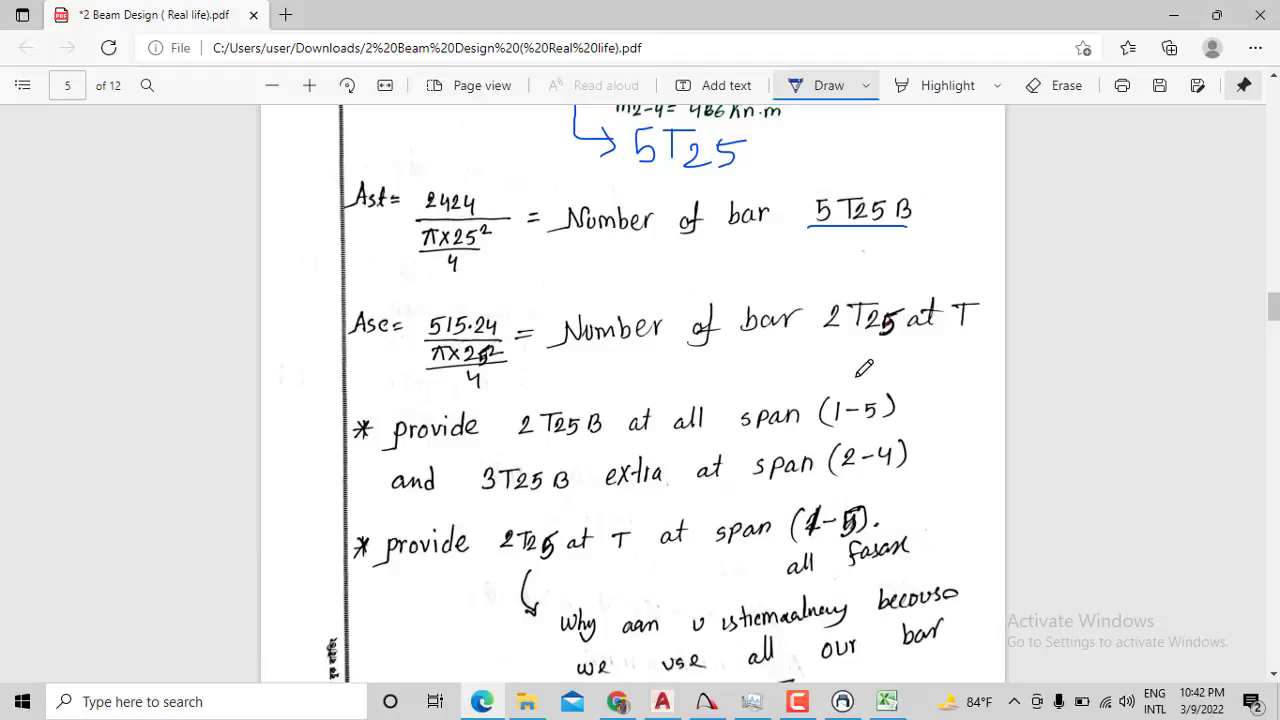
Draw a line joining the two top peaks with a riser to a 2T25 label
scroll(845, 385, up, 5)
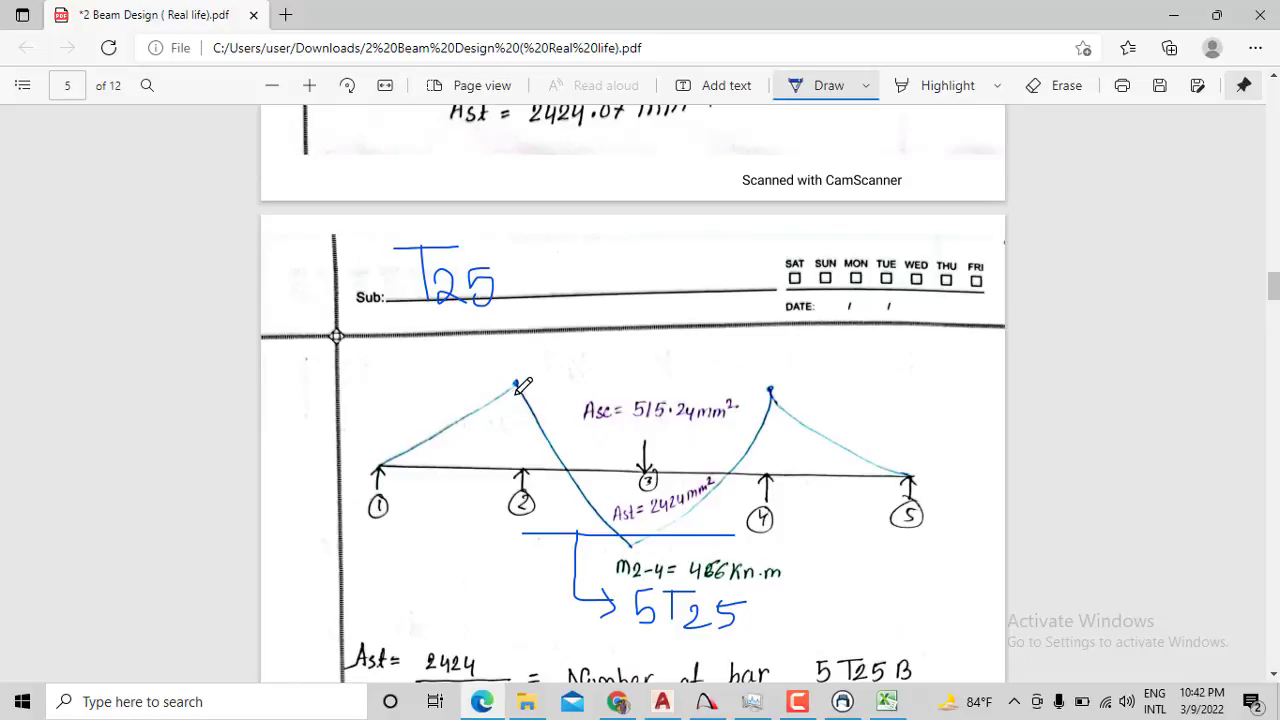
drag(517, 382, 776, 374)
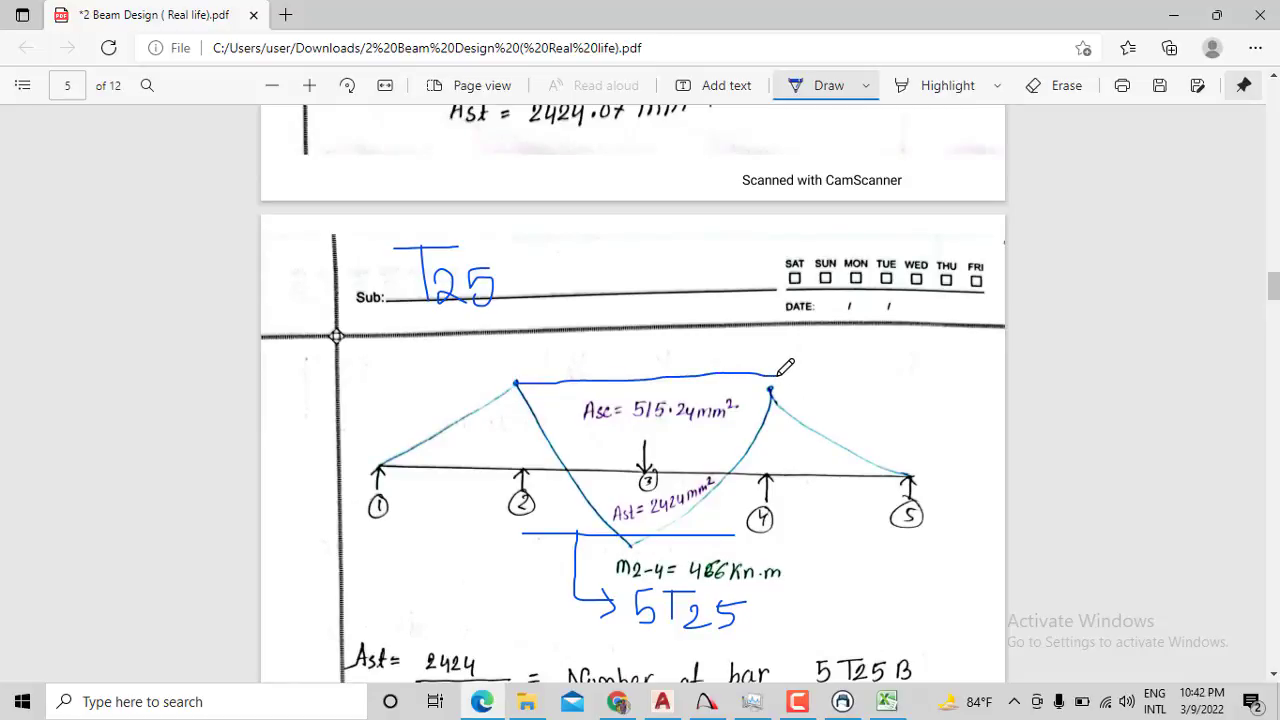
mouse_move(665, 376)
mouse_down()
mouse_move(670, 306)
mouse_move(787, 316)
mouse_move(830, 340)
mouse_up()
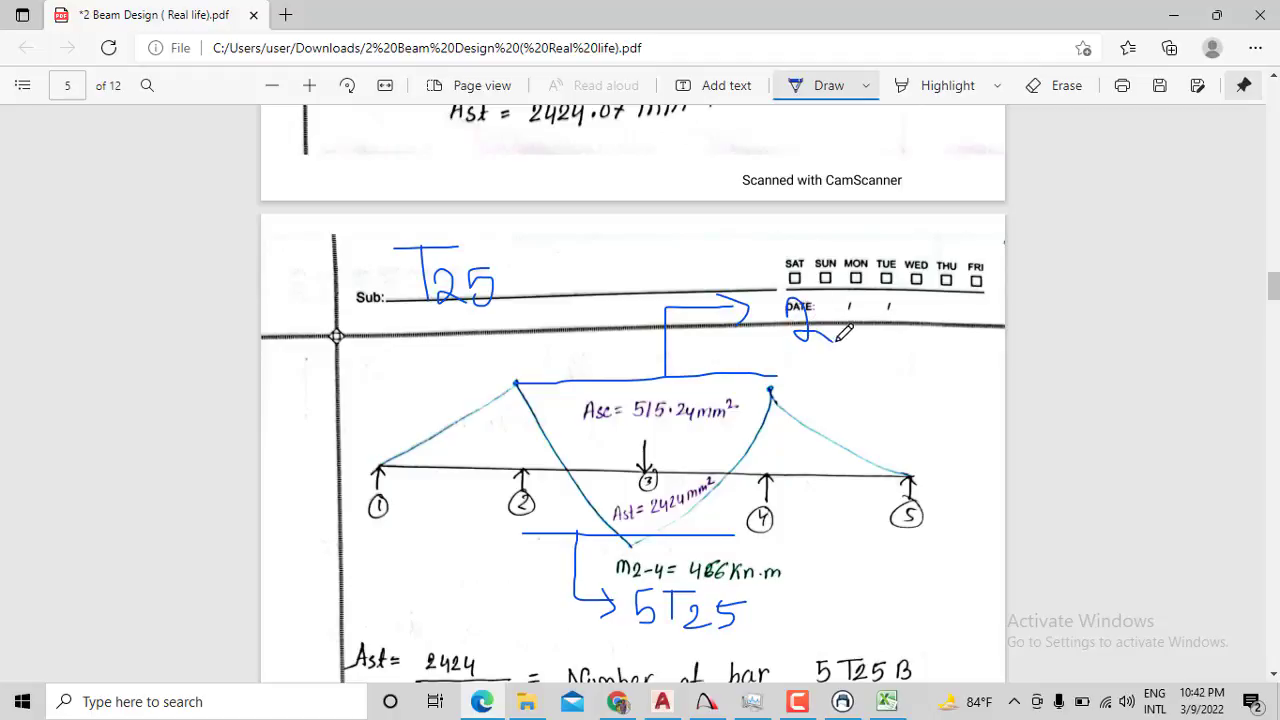
drag(858, 280, 872, 340)
mouse_move(832, 300)
mouse_down()
mouse_move(905, 292)
mouse_move(918, 350)
mouse_up()
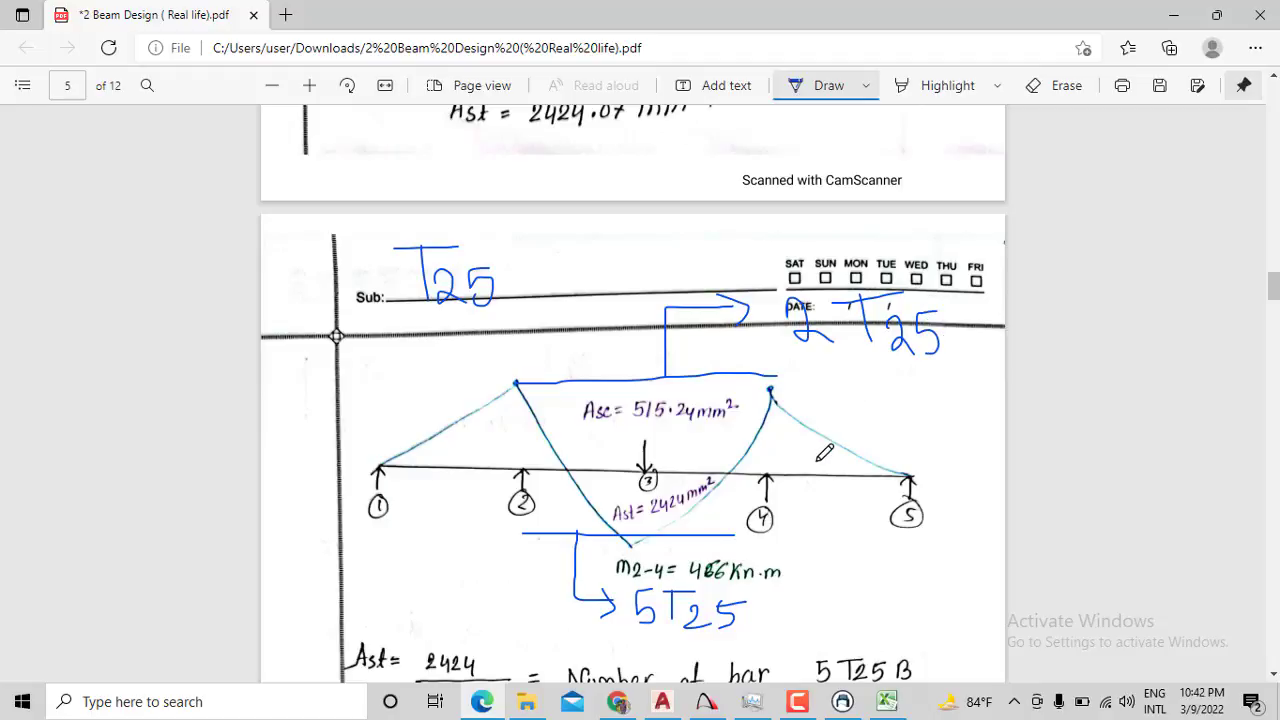
Draw a line under supports 1 and 2 with a bracket to a 2T16 label
scroll(824, 441, down, 3)
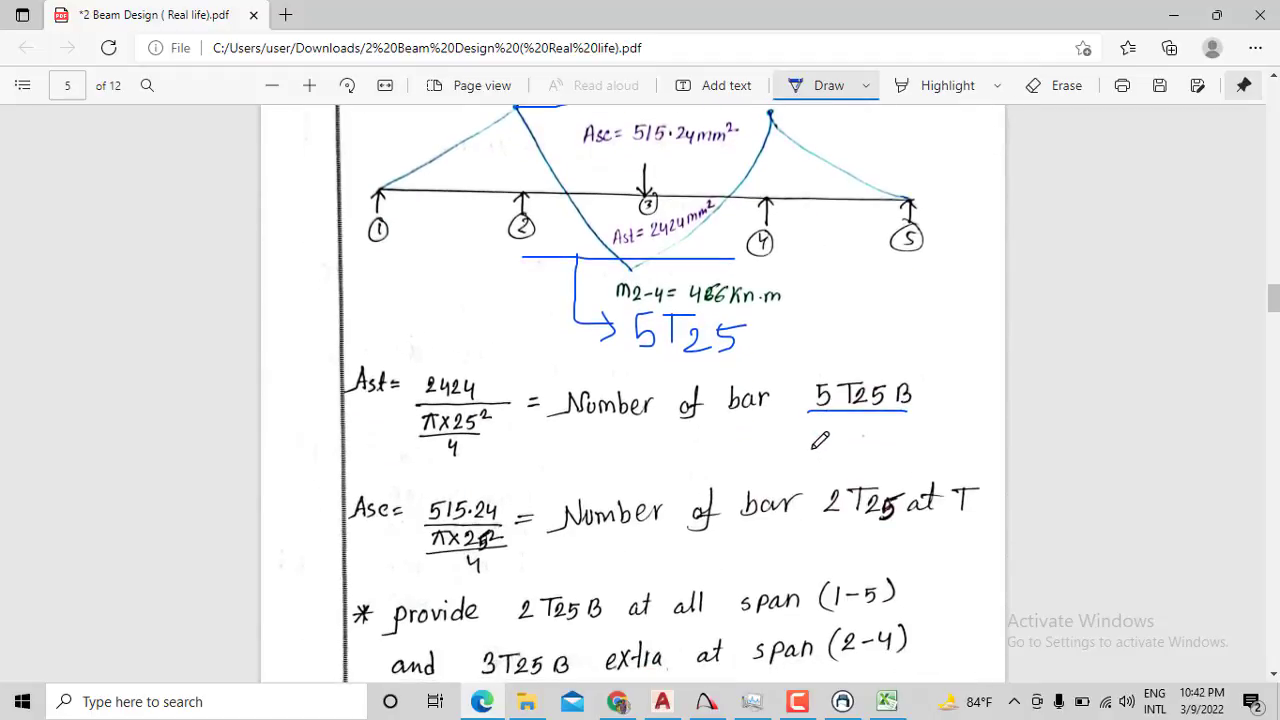
scroll(756, 466, down, 2)
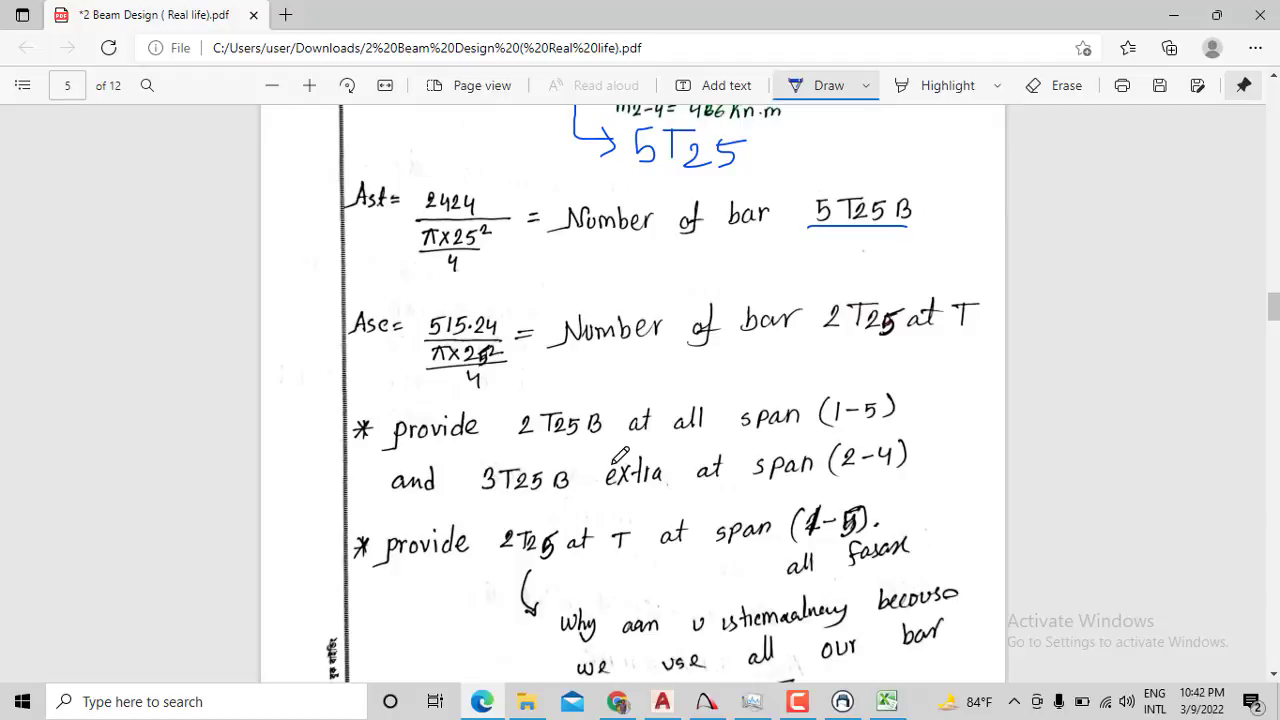
scroll(620, 456, up, 4)
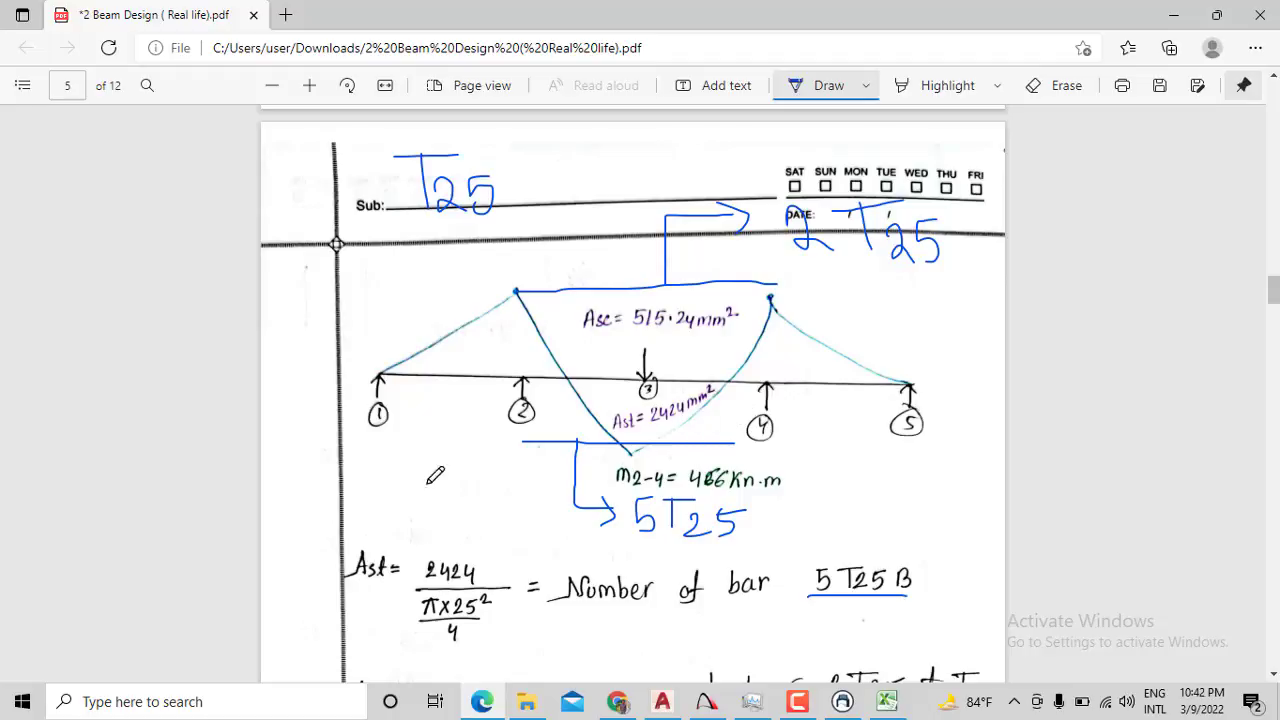
drag(376, 432, 515, 431)
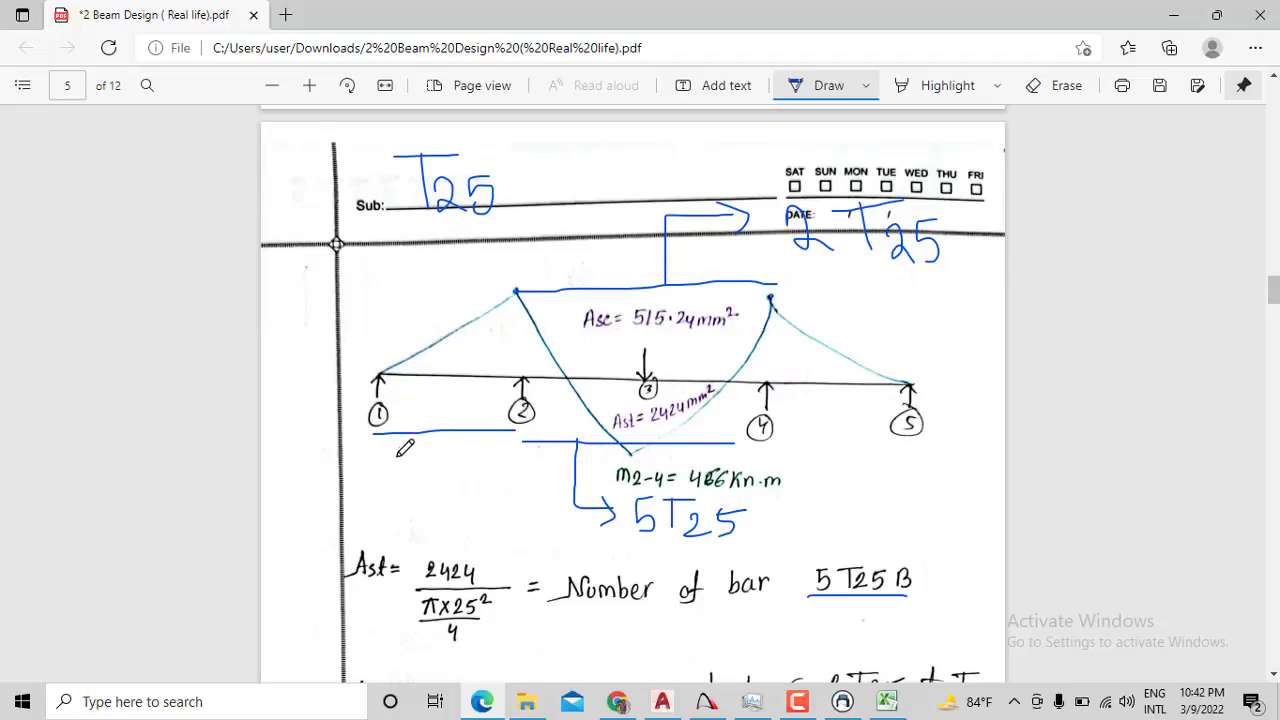
mouse_move(404, 437)
mouse_down()
mouse_move(434, 492)
mouse_move(436, 545)
mouse_up()
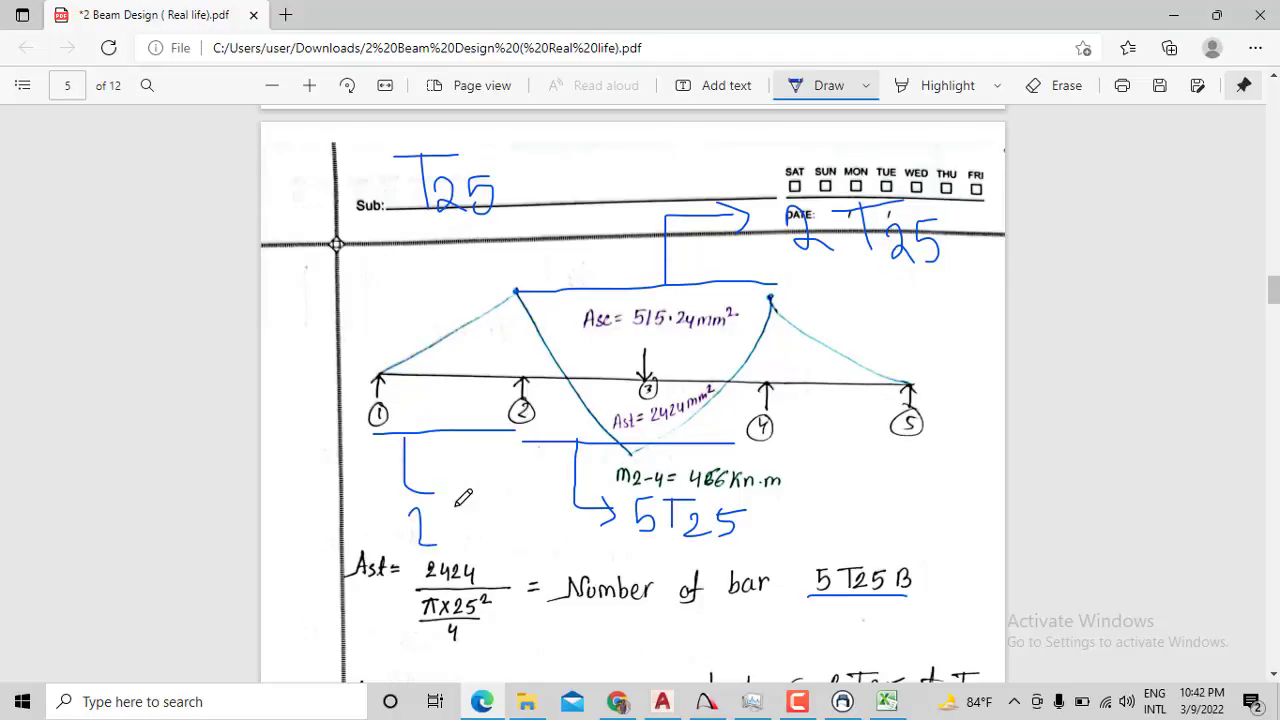
mouse_move(454, 500)
mouse_down()
mouse_move(458, 550)
mouse_move(468, 504)
mouse_move(473, 545)
mouse_move(487, 530)
mouse_up()
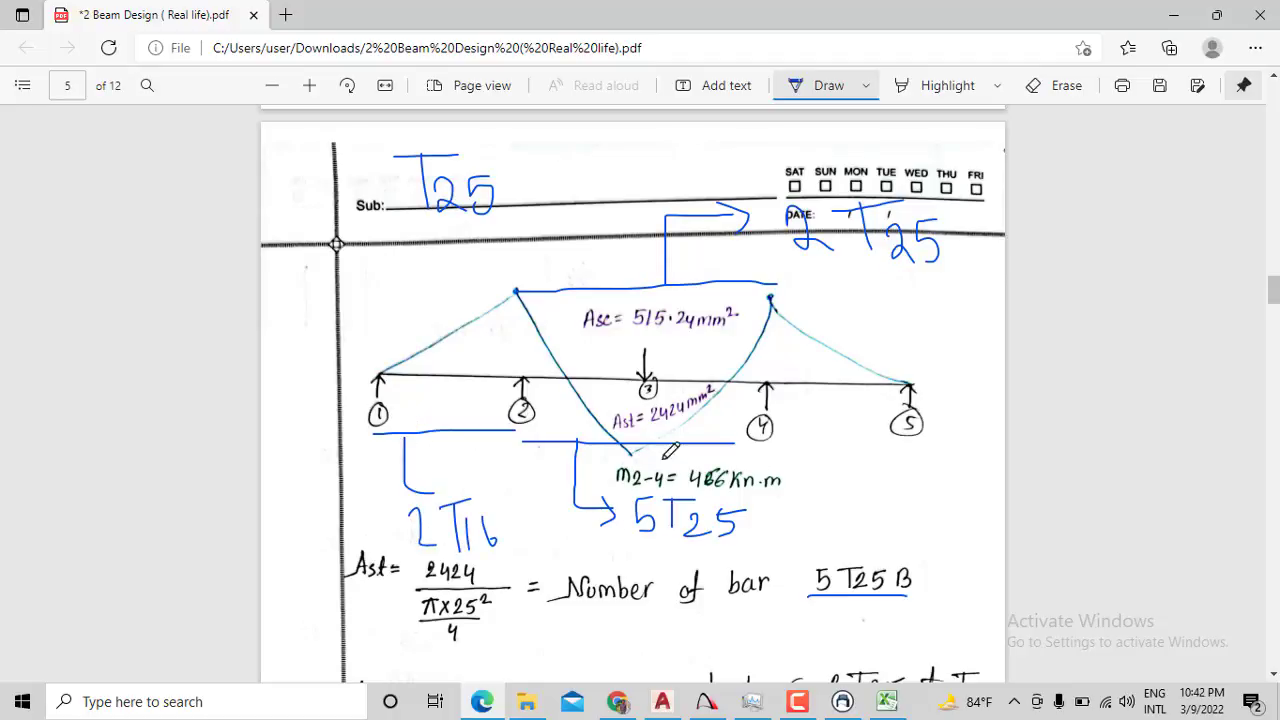
Erase the 2T16 and 5T25 bottom callouts, then draw a full-length beam line arrowed to 2T25
click(1052, 86)
mouse_move(464, 480)
mouse_down()
mouse_move(460, 558)
mouse_move(436, 537)
mouse_move(428, 424)
mouse_up()
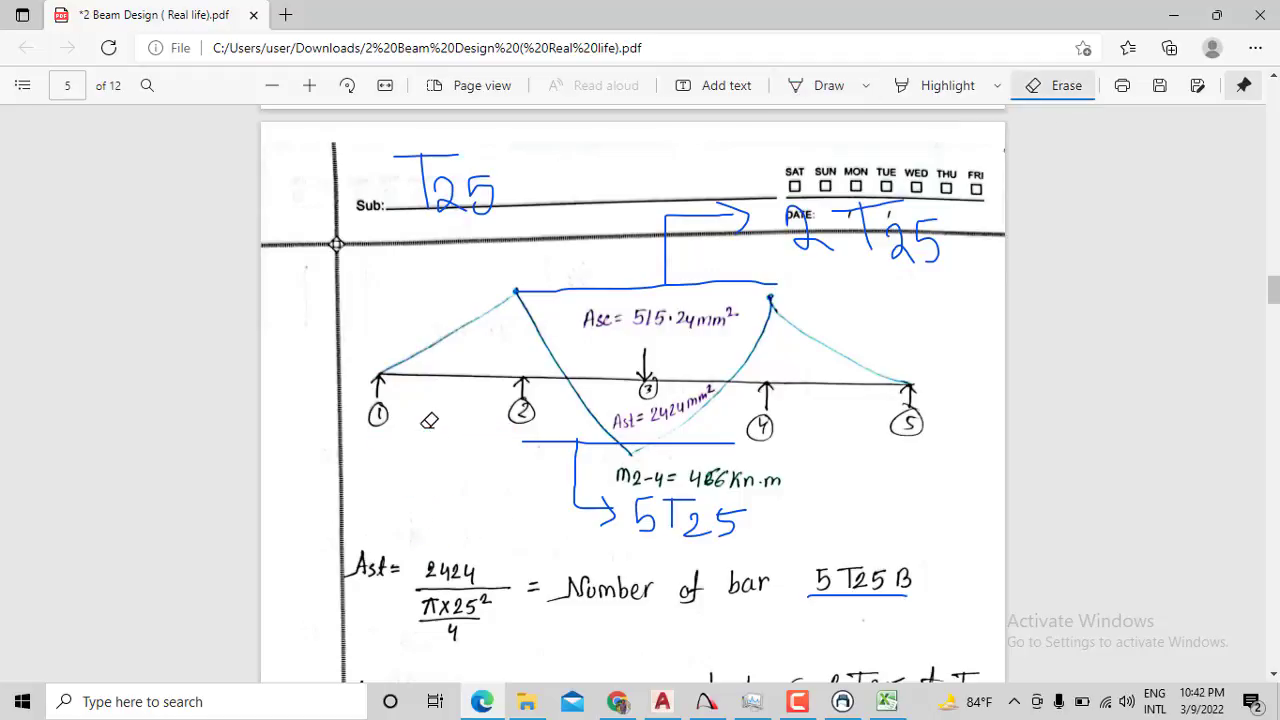
drag(575, 423, 735, 512)
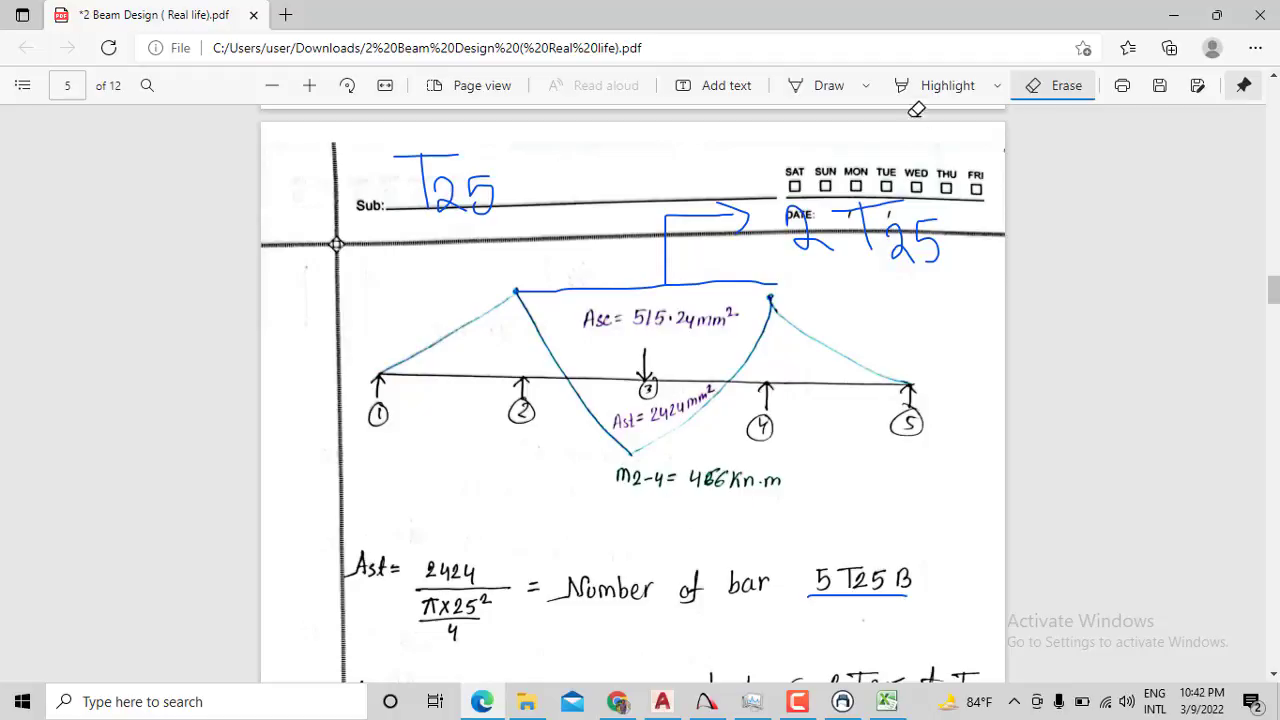
click(823, 88)
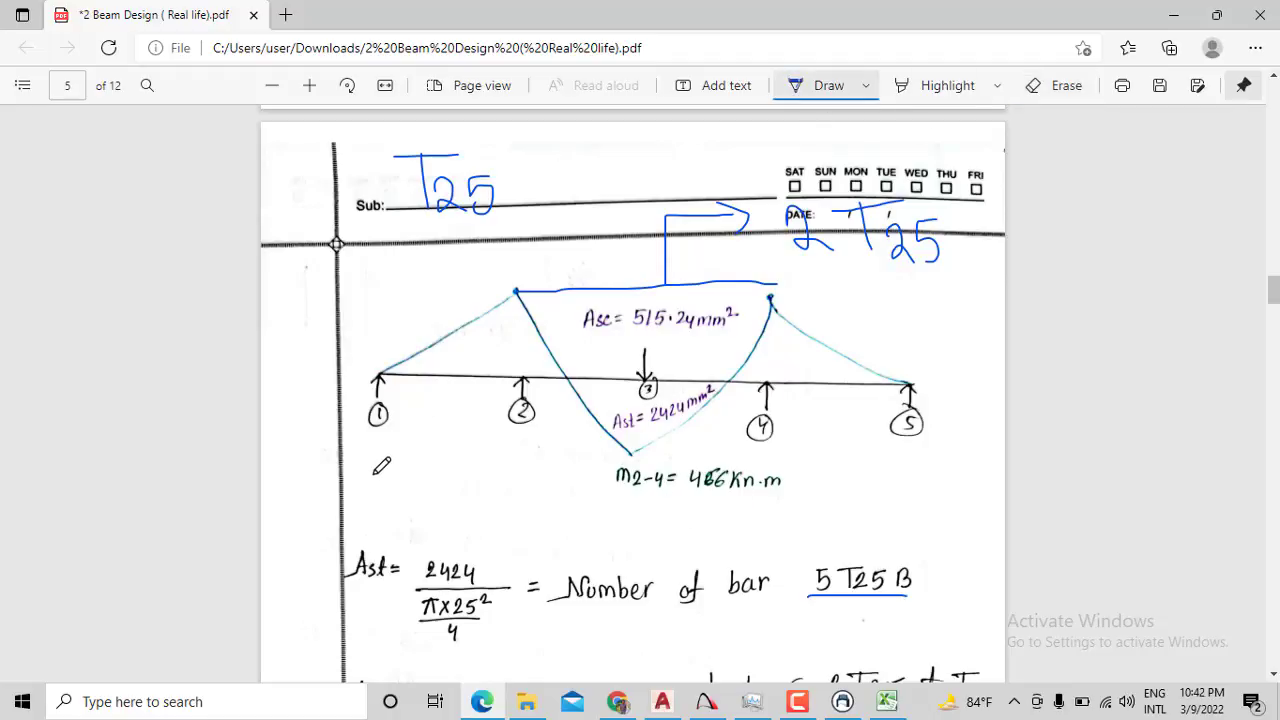
drag(383, 466, 916, 463)
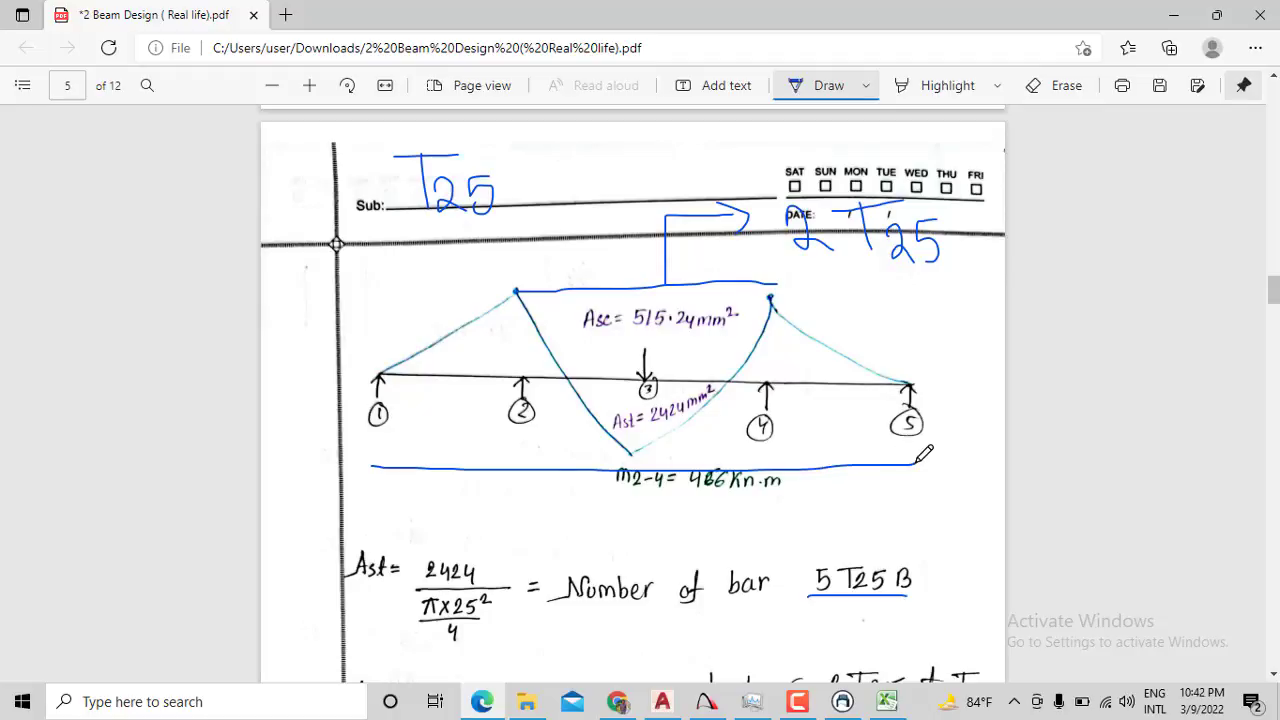
mouse_move(428, 468)
mouse_down()
mouse_move(542, 545)
mouse_move(546, 507)
mouse_move(567, 506)
mouse_move(588, 554)
mouse_move(602, 520)
mouse_up()
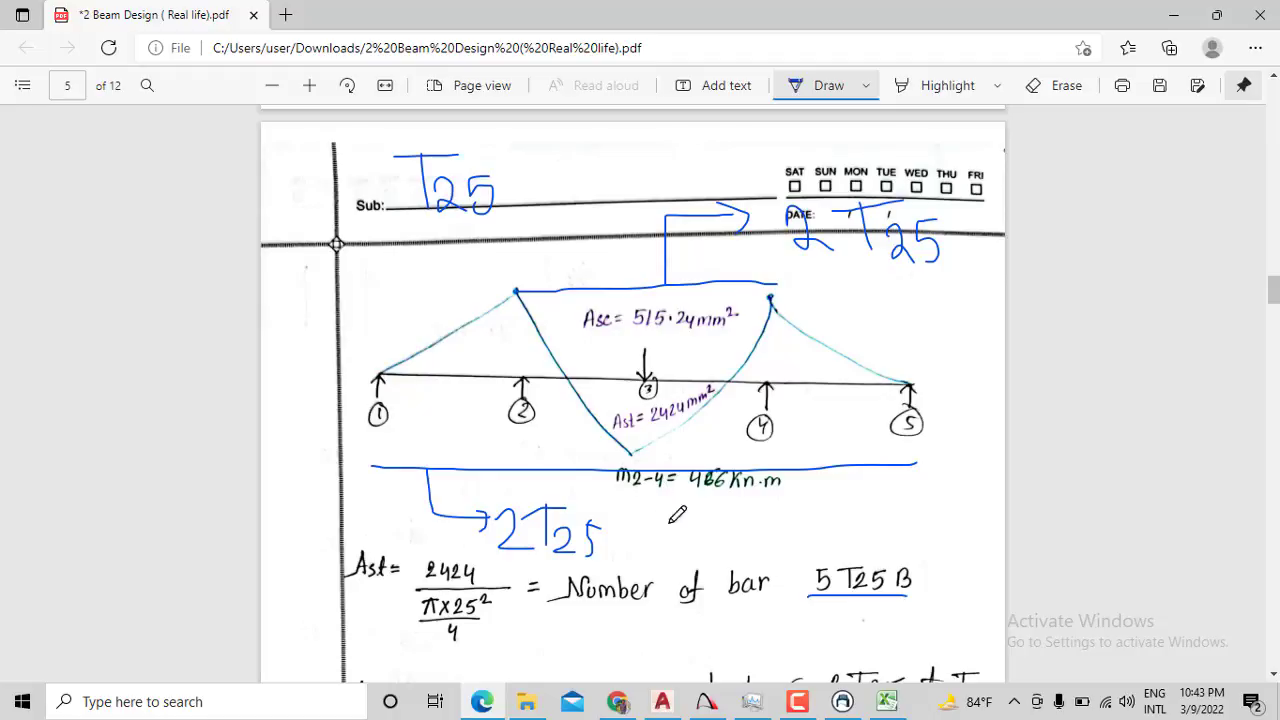
Ink a line under the sagging moment and 3T25 near support 4, and erase the 2T25 note by DATE
drag(519, 445, 747, 445)
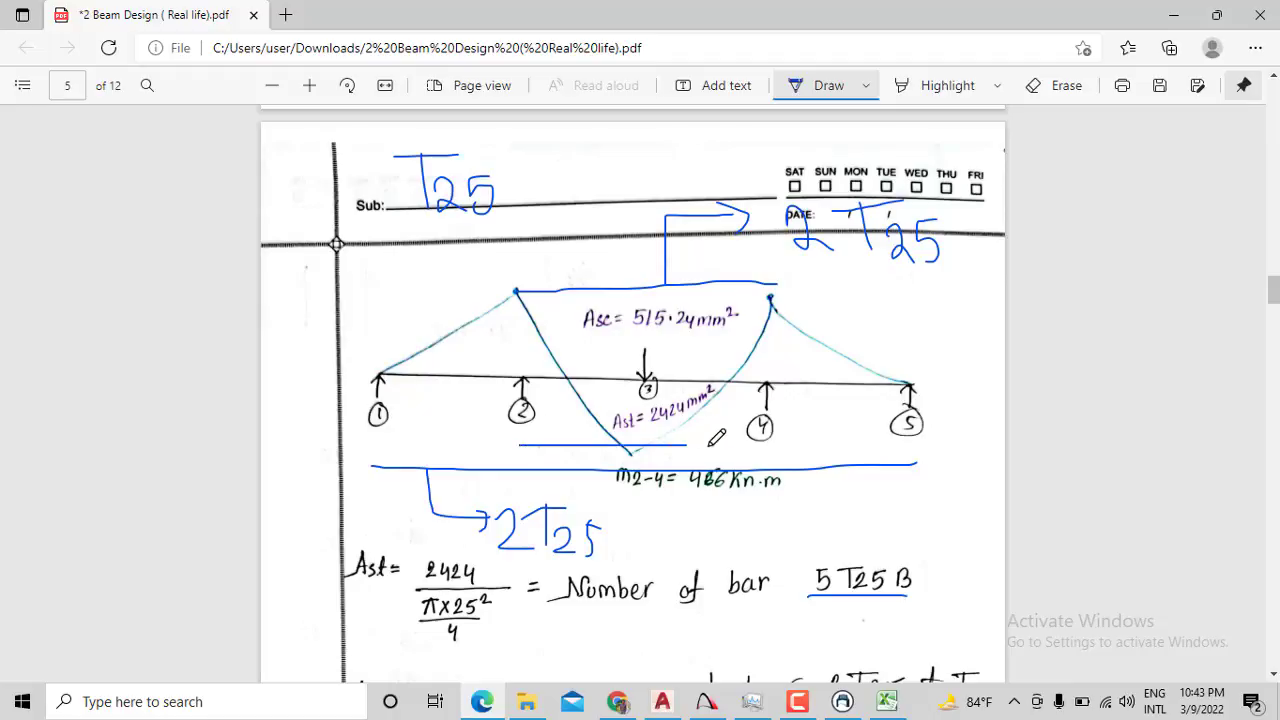
mouse_move(716, 421)
mouse_down()
mouse_move(810, 422)
mouse_move(826, 448)
mouse_move(870, 434)
mouse_up()
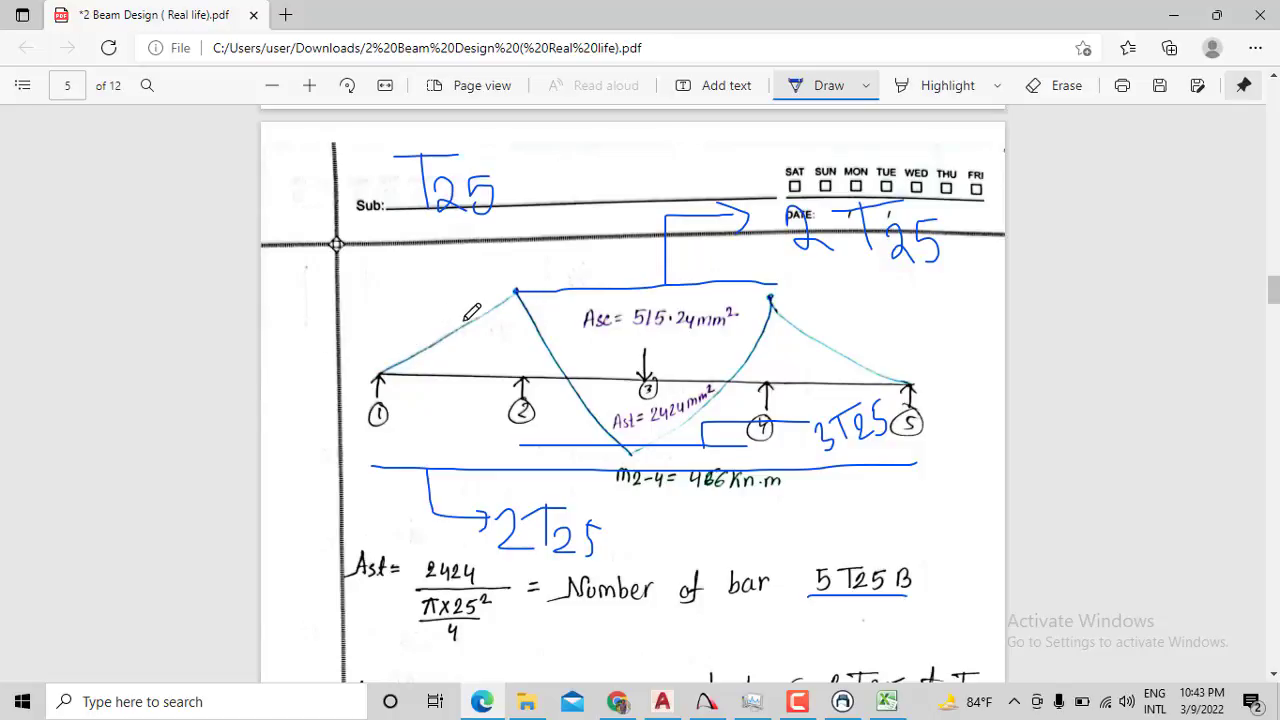
click(1060, 86)
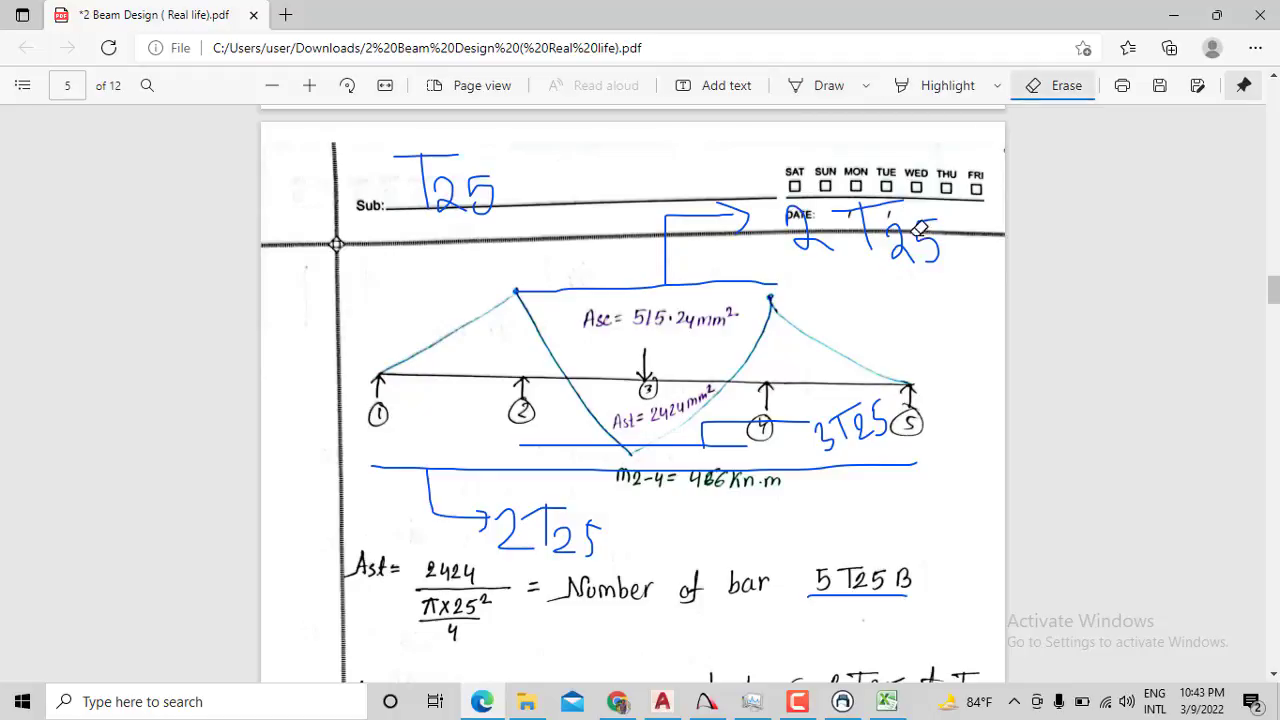
mouse_move(921, 228)
mouse_down()
mouse_move(806, 213)
mouse_move(682, 302)
mouse_move(740, 222)
mouse_up()
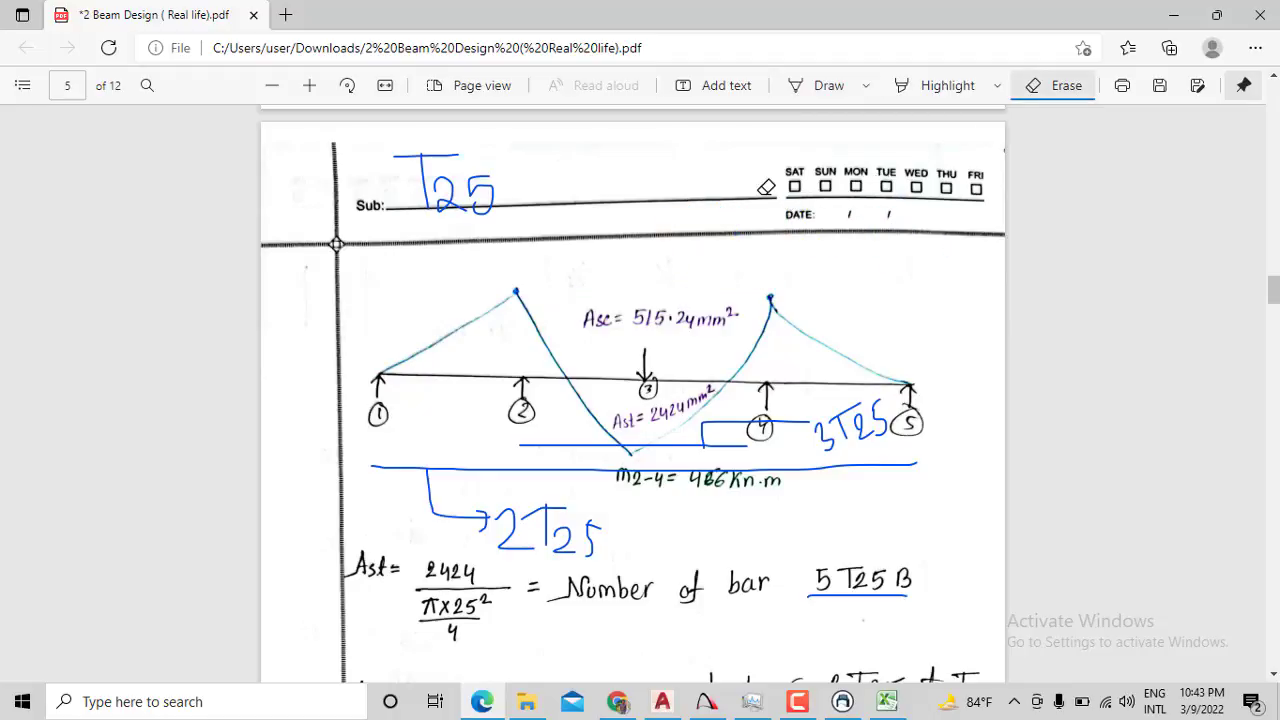
click(829, 86)
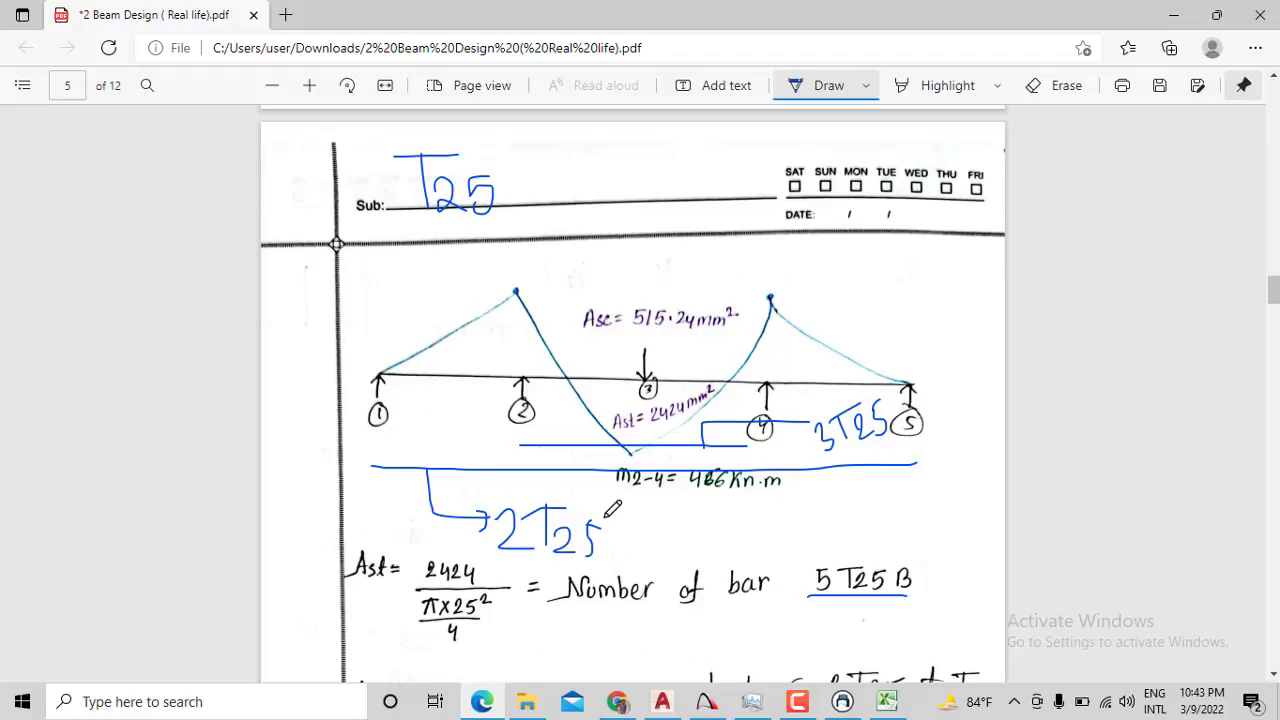
scroll(612, 512, down, 3)
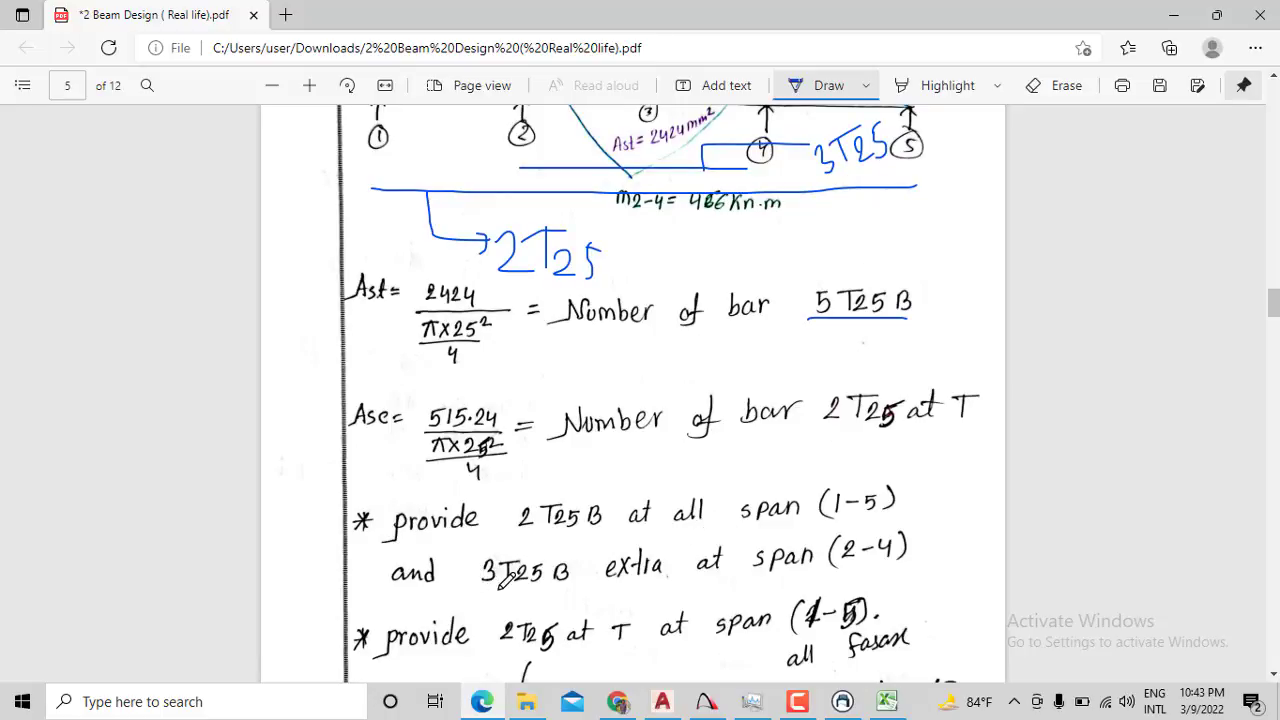
Circle the 'provide 2T25 at top' note
scroll(623, 580, down, 2)
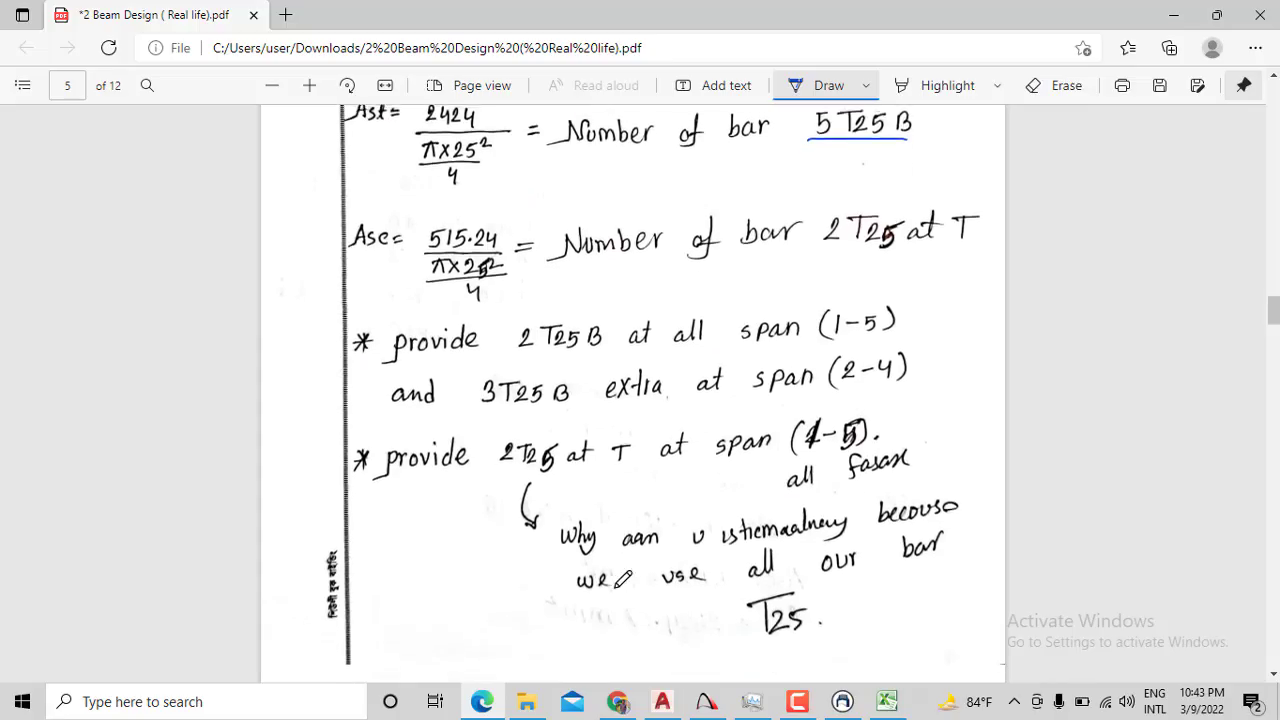
mouse_move(378, 433)
mouse_down()
mouse_move(815, 662)
mouse_move(348, 450)
mouse_up()
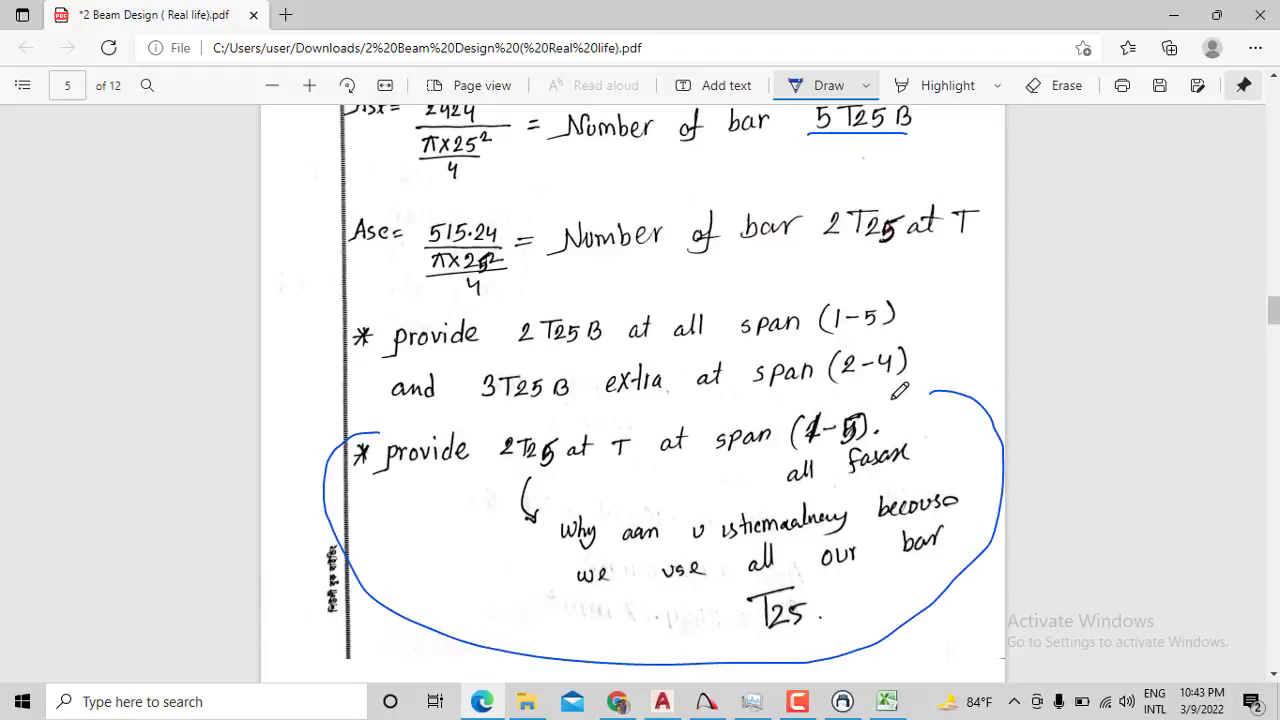
scroll(366, 517, down, 3)
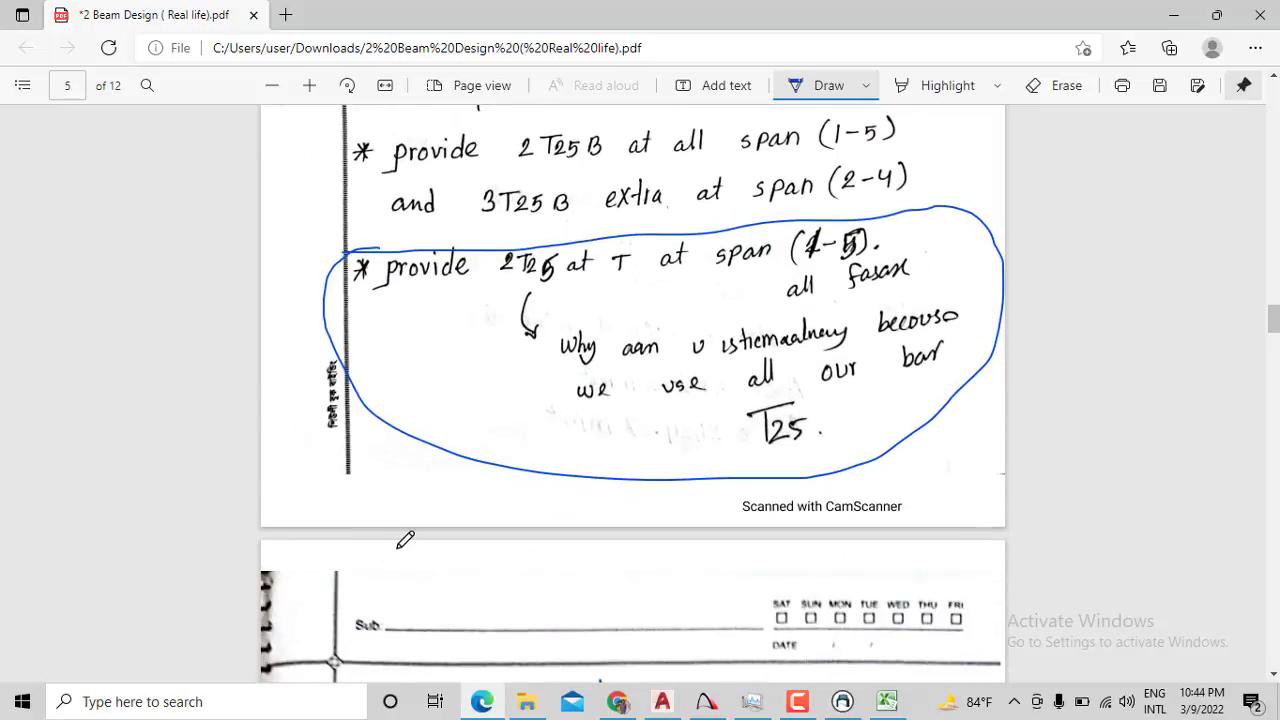
scroll(403, 537, up, 6)
On page 6, tick m2 = 403.5 kN·m and underline 0.178 > 0.156
scroll(512, 470, down, 2)
scroll(500, 450, down, 6)
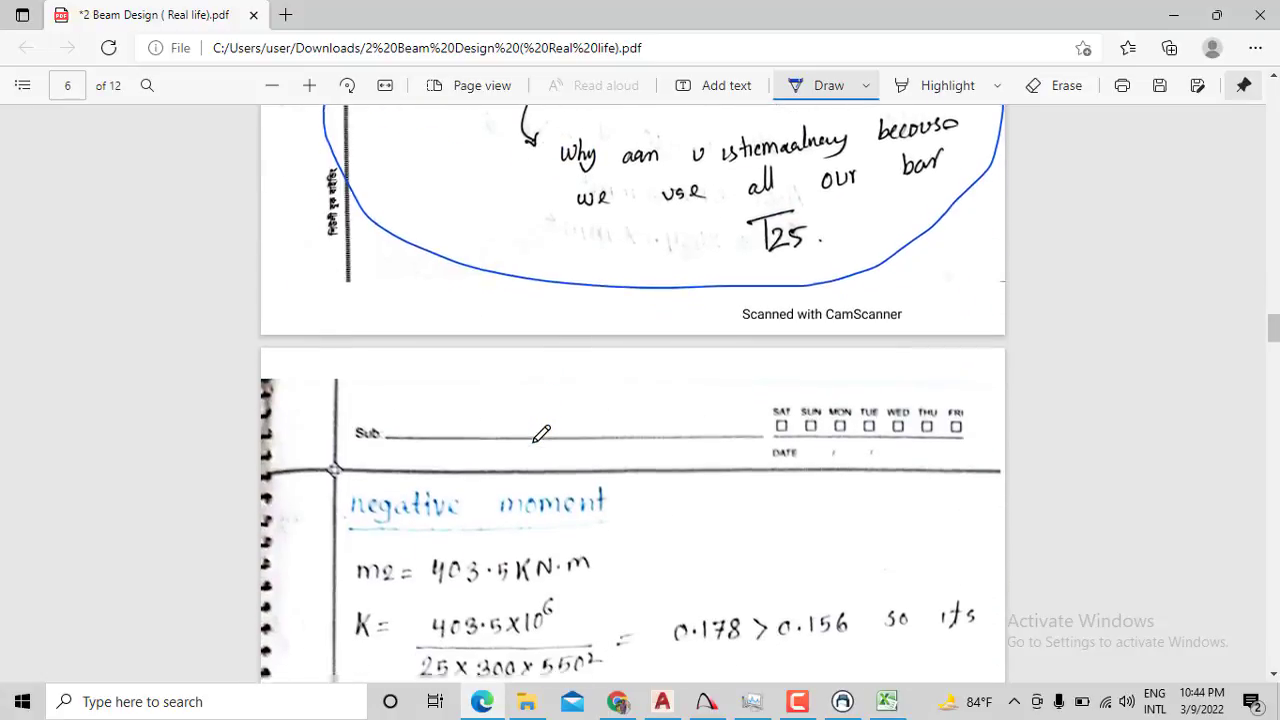
scroll(490, 420, down, 2)
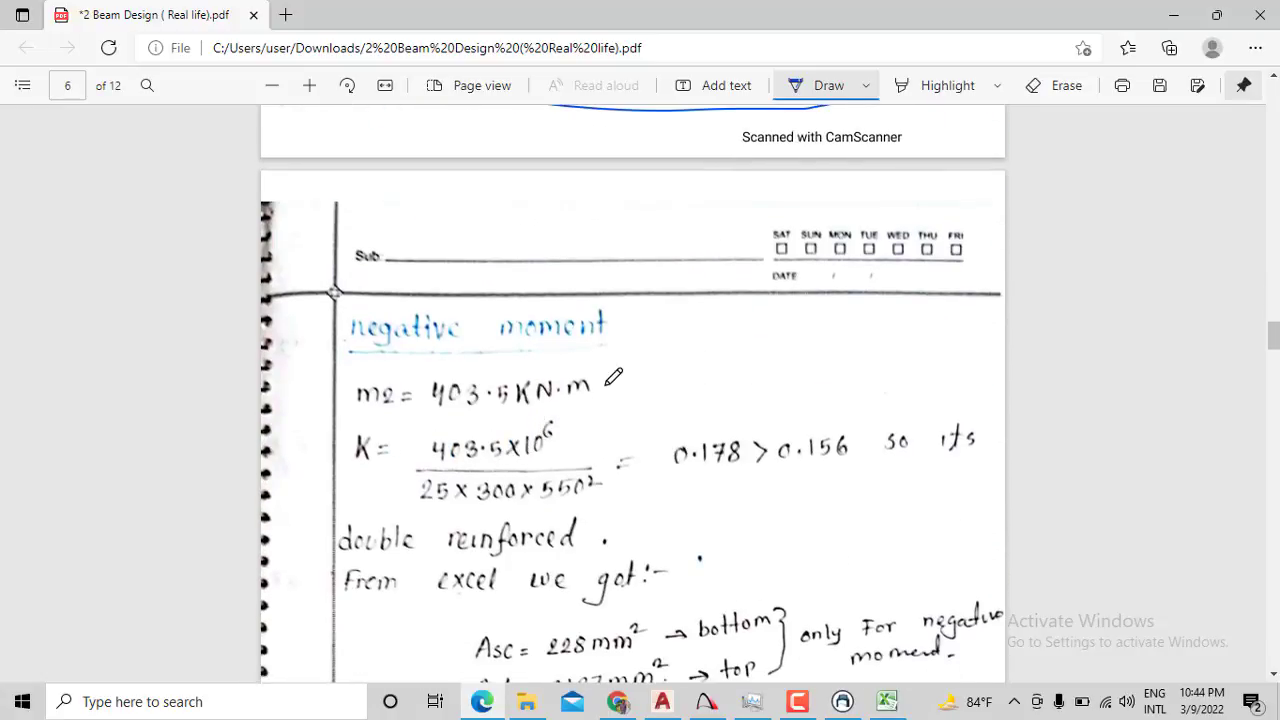
drag(604, 385, 673, 347)
drag(668, 475, 925, 468)
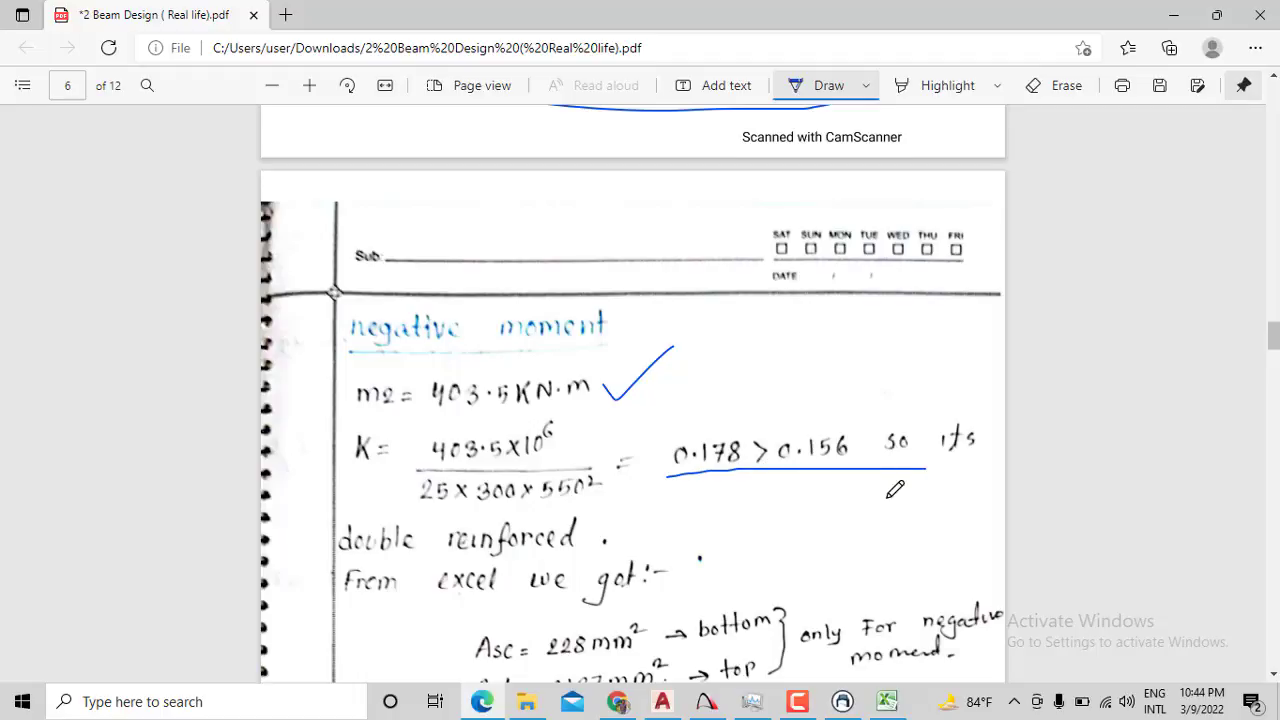
scroll(895, 488, down, 2)
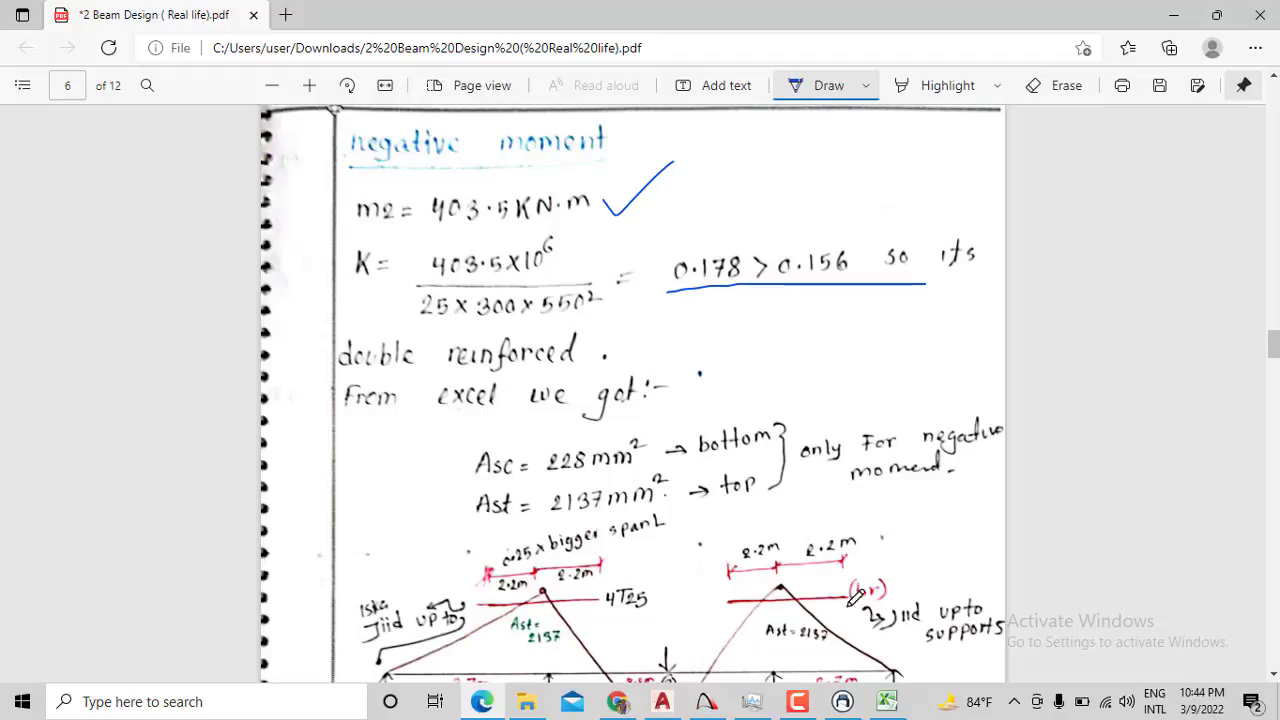
In the beam workbook, set the Moment in B8 to 403.5
click(887, 701)
scroll(230, 480, up, 2)
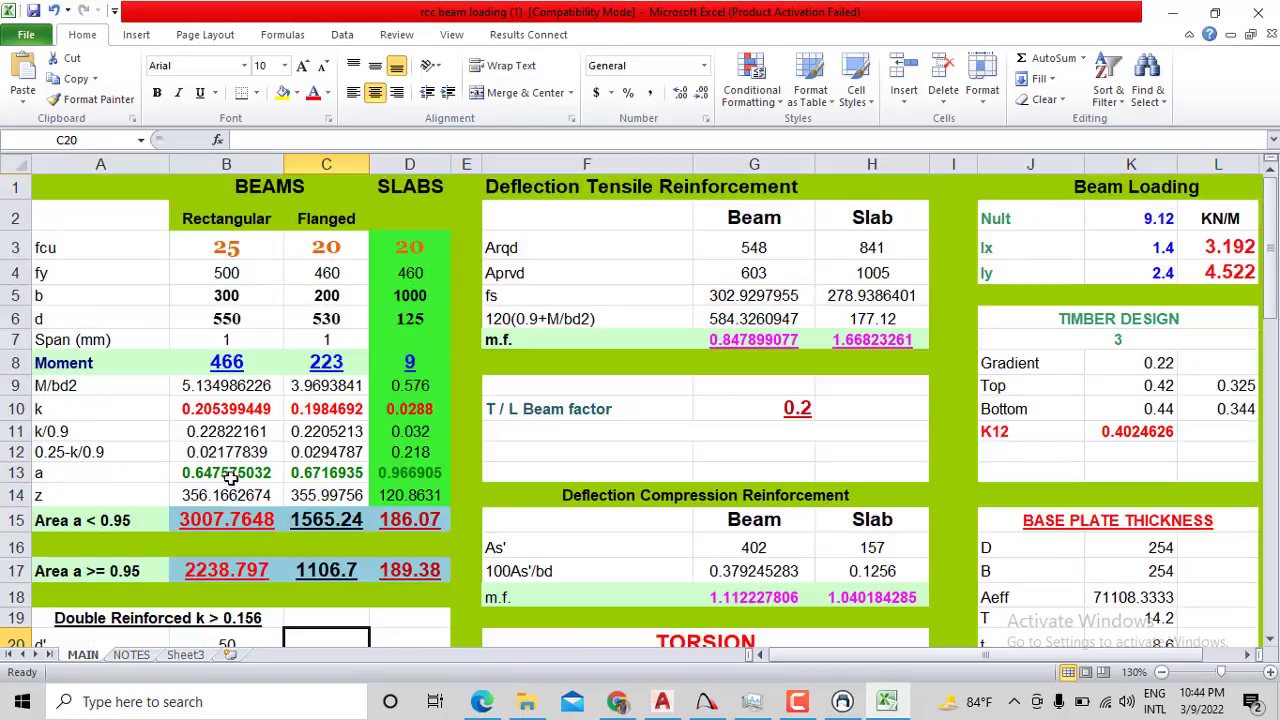
click(240, 387)
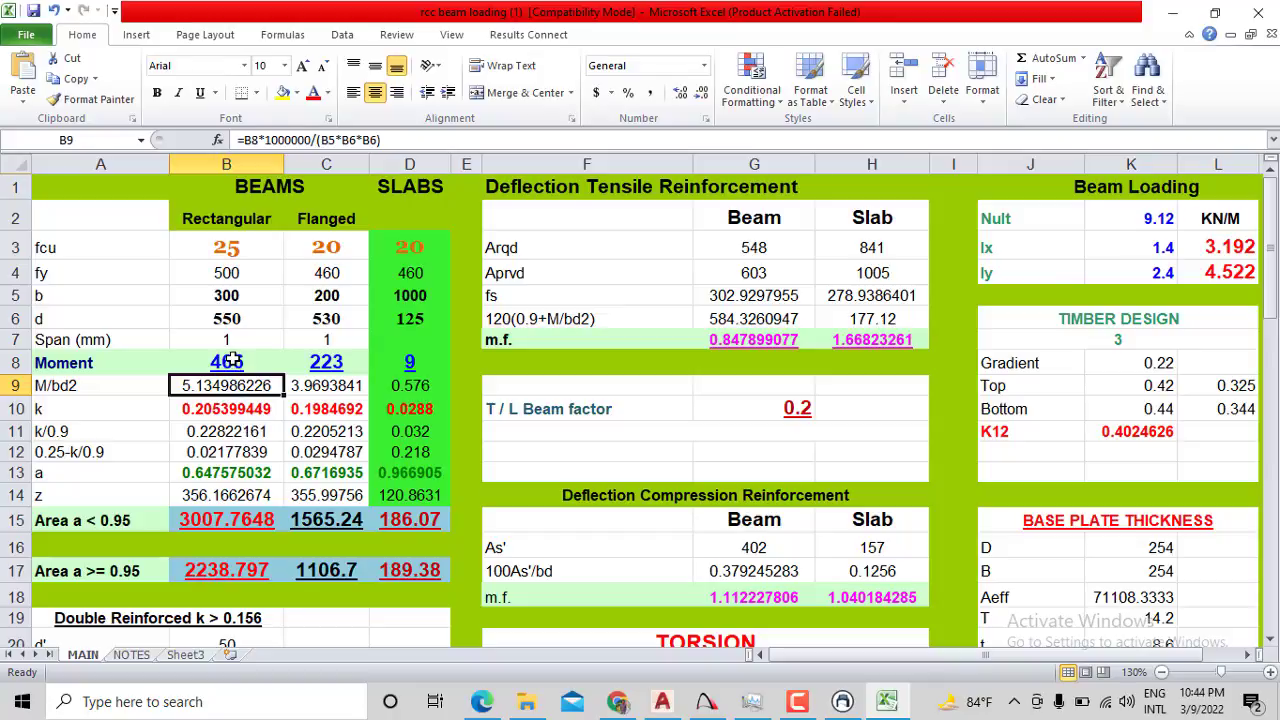
click(232, 361)
text(403)
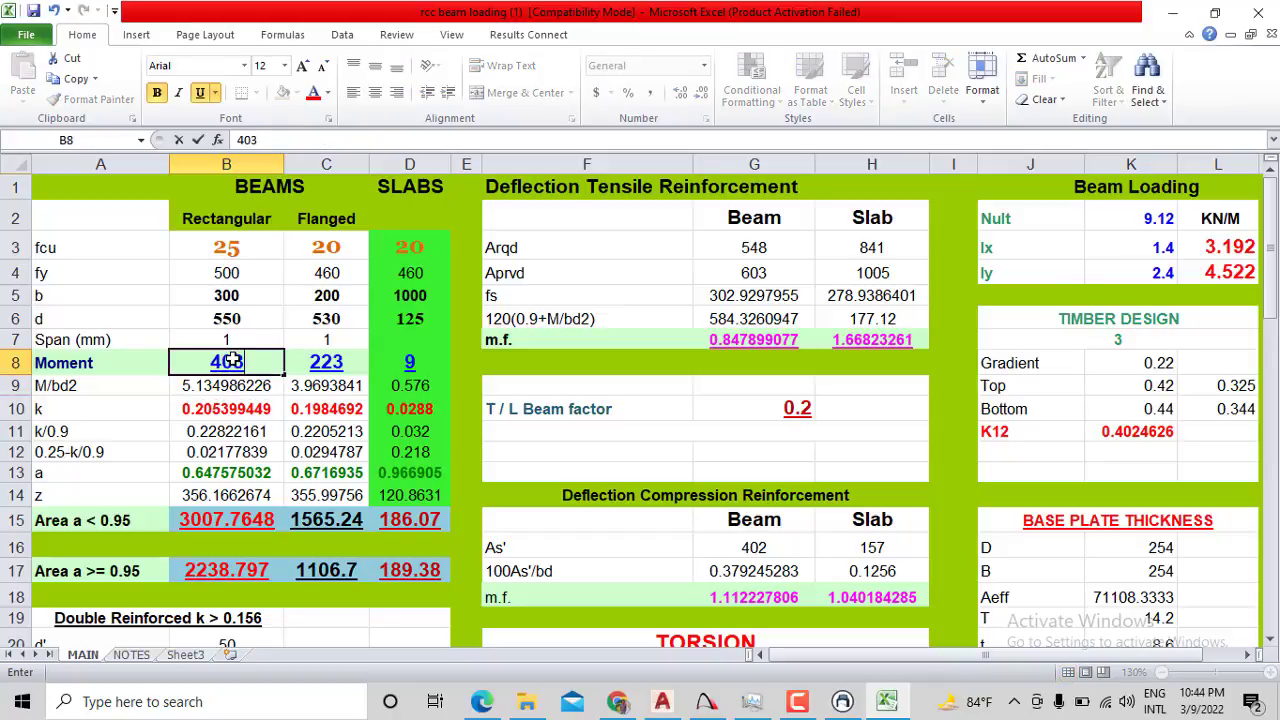
text(.5)
key(Return)
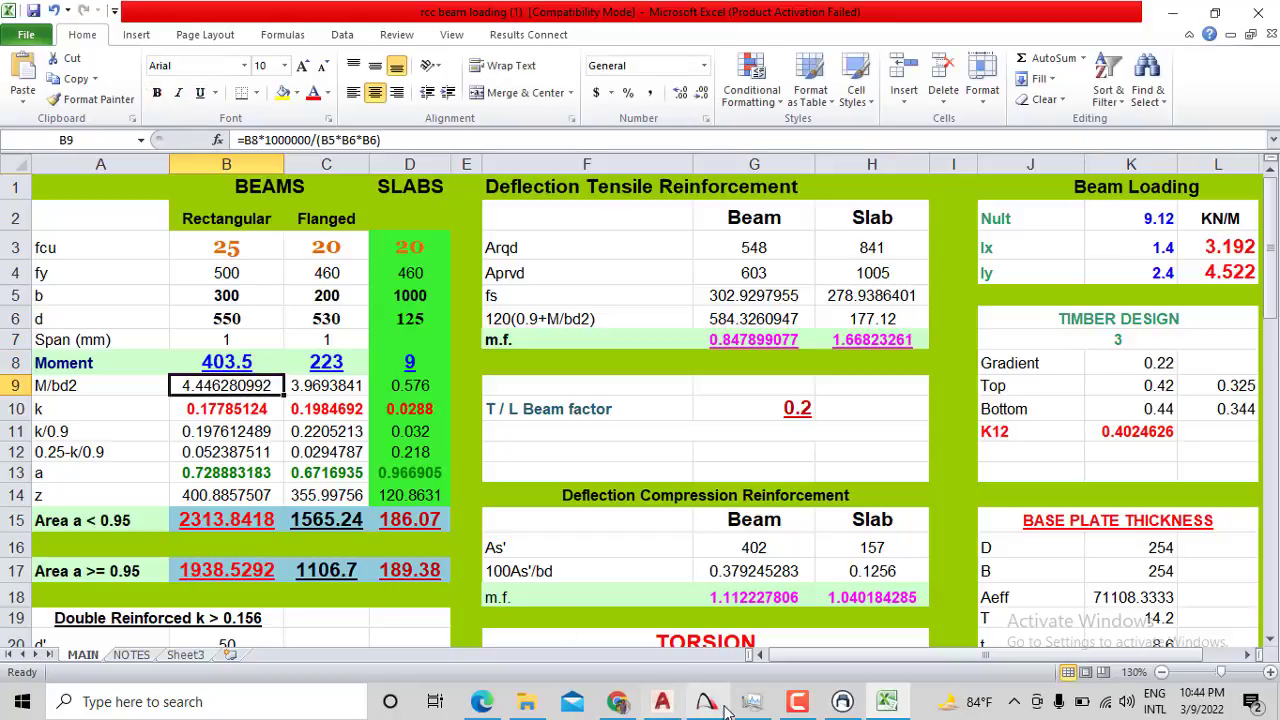
Check the updated Asc ≈ 227.9 and Ast ≈ 2136.7 results in B21 and B22
click(797, 701)
click(1199, 645)
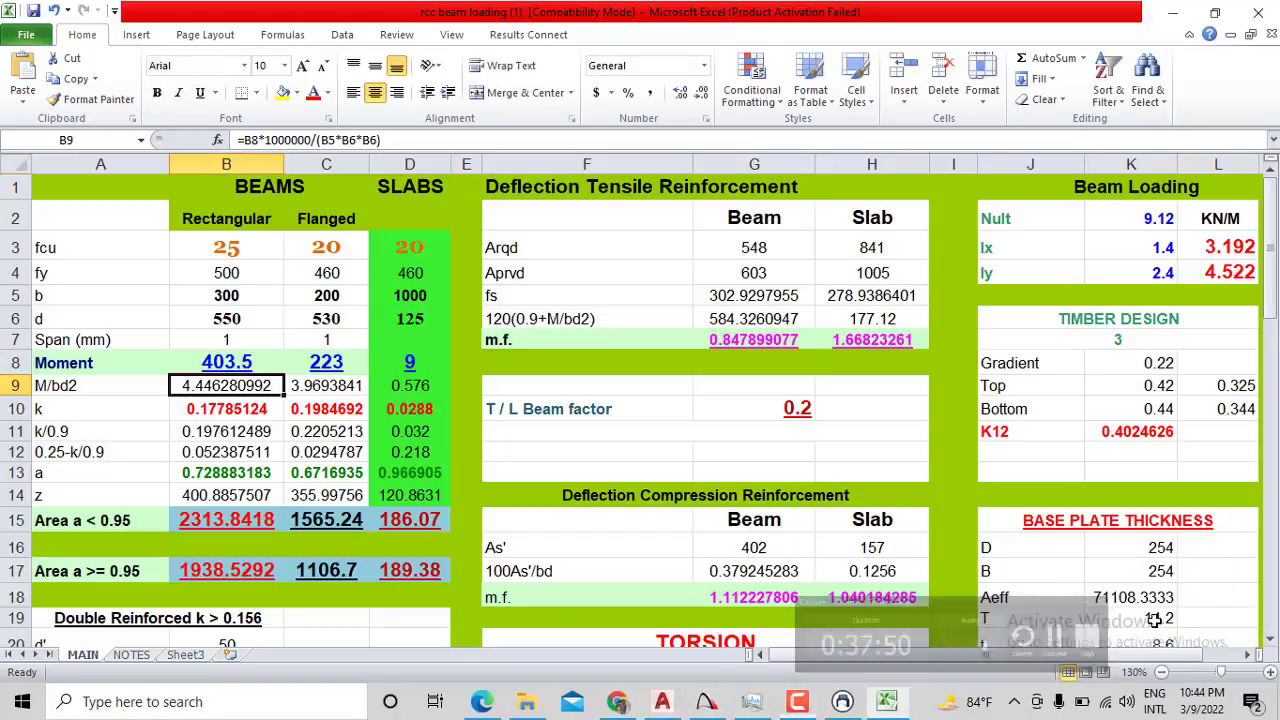
scroll(237, 435, down, 1)
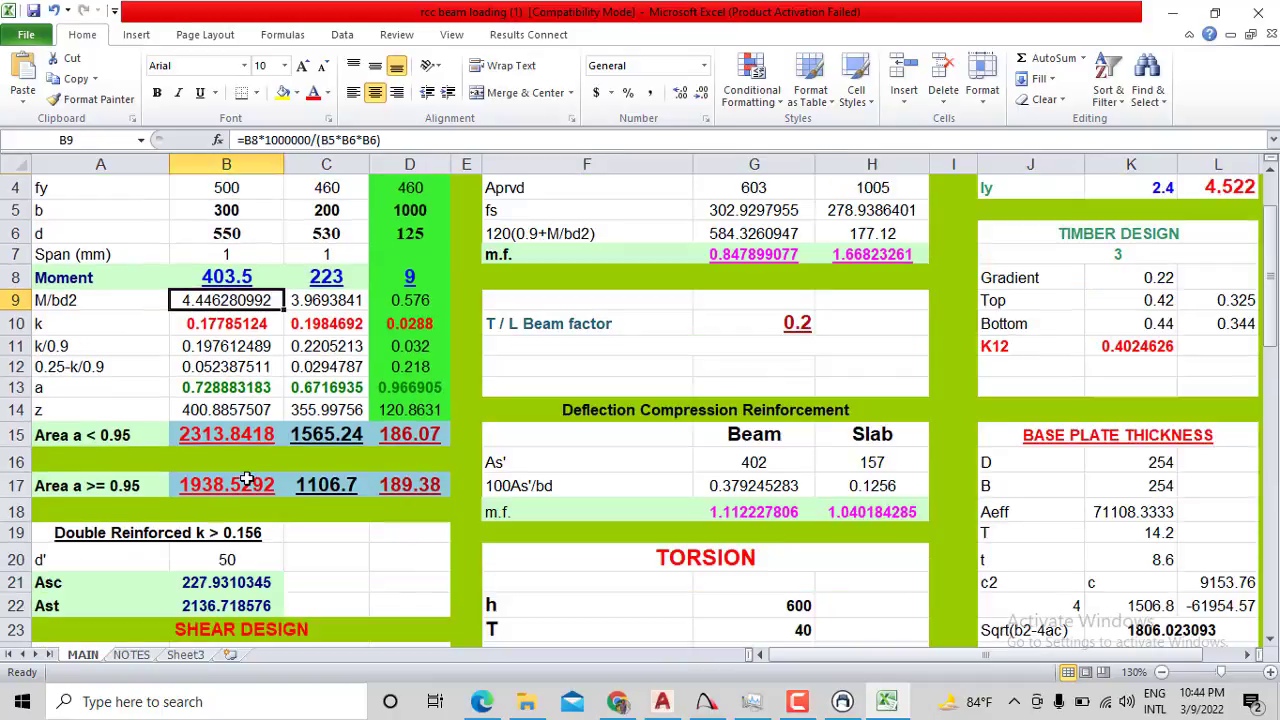
scroll(240, 470, down, 1)
click(240, 513)
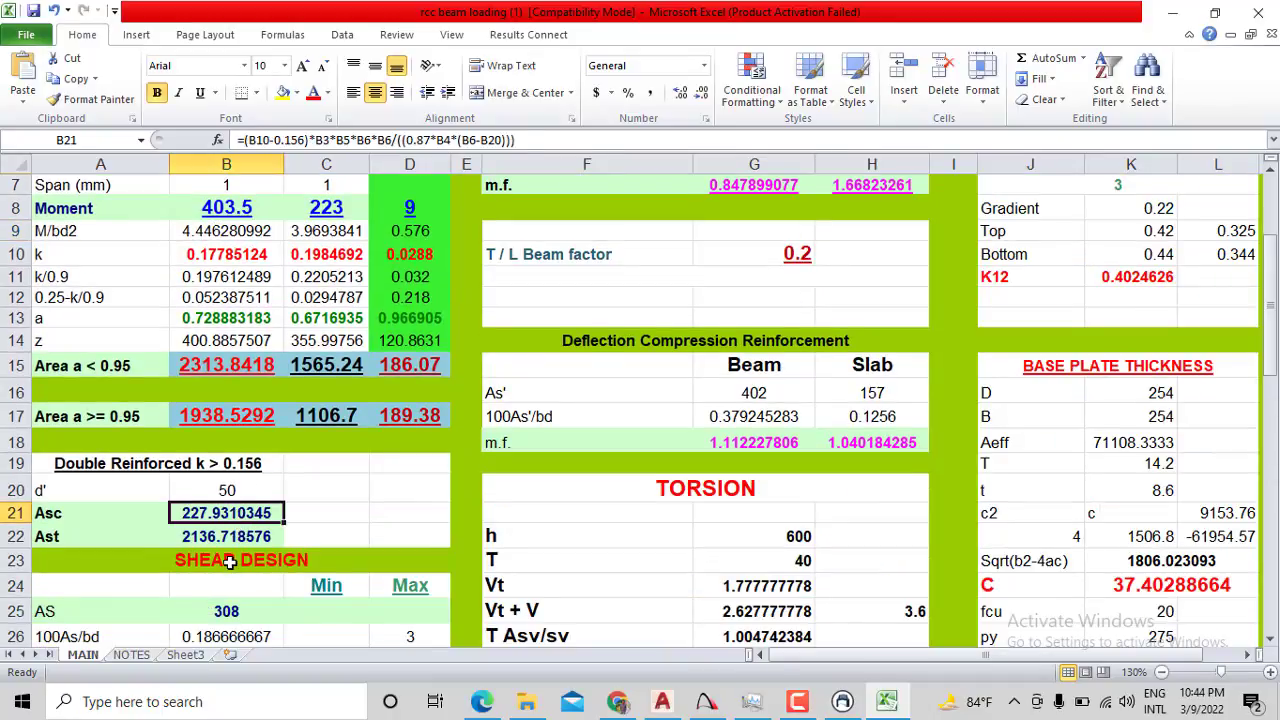
click(482, 701)
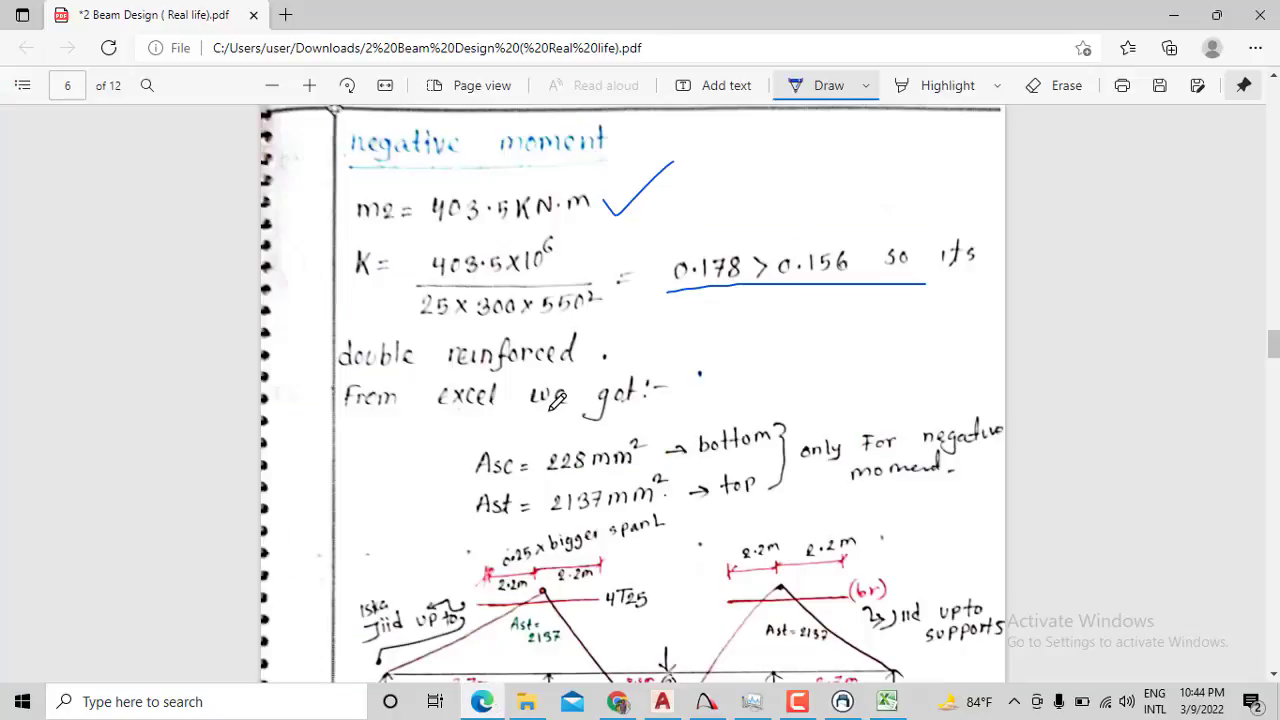
Mark Asc and Ast with dashes and sketch T and C shapes beside the DATE box
drag(456, 508, 426, 509)
drag(452, 466, 392, 465)
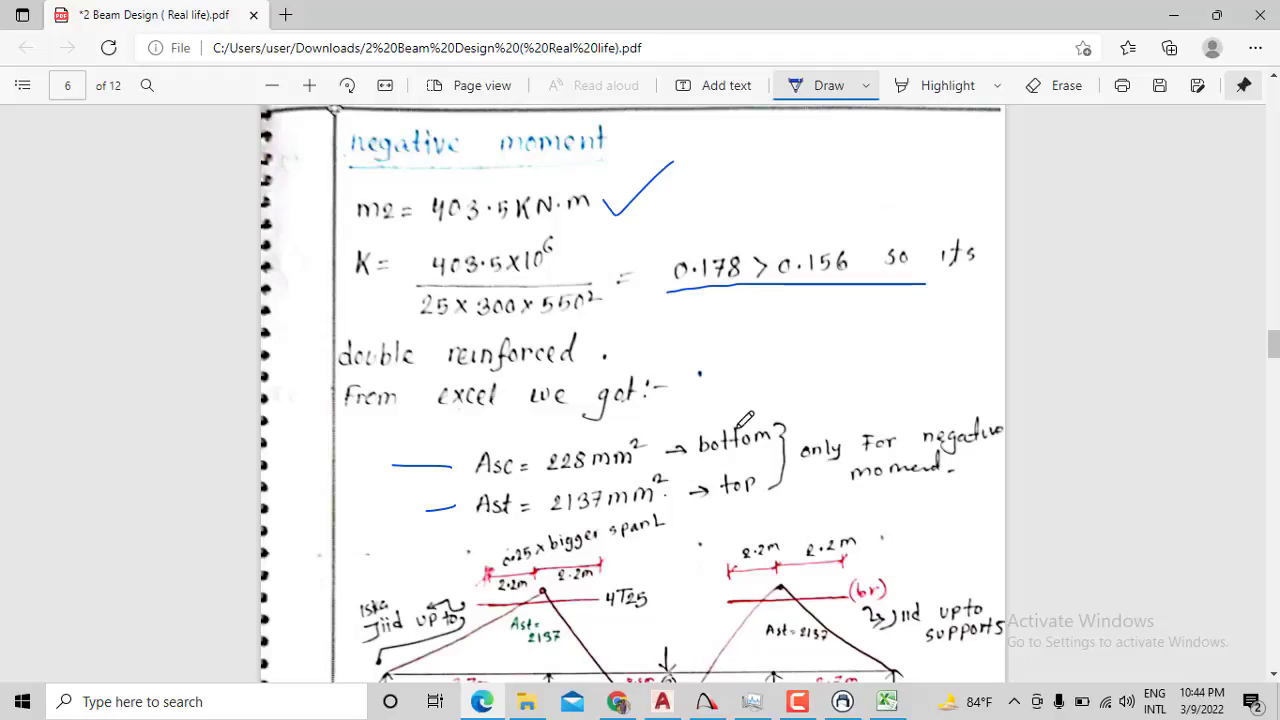
scroll(749, 325, up, 1)
drag(766, 162, 740, 168)
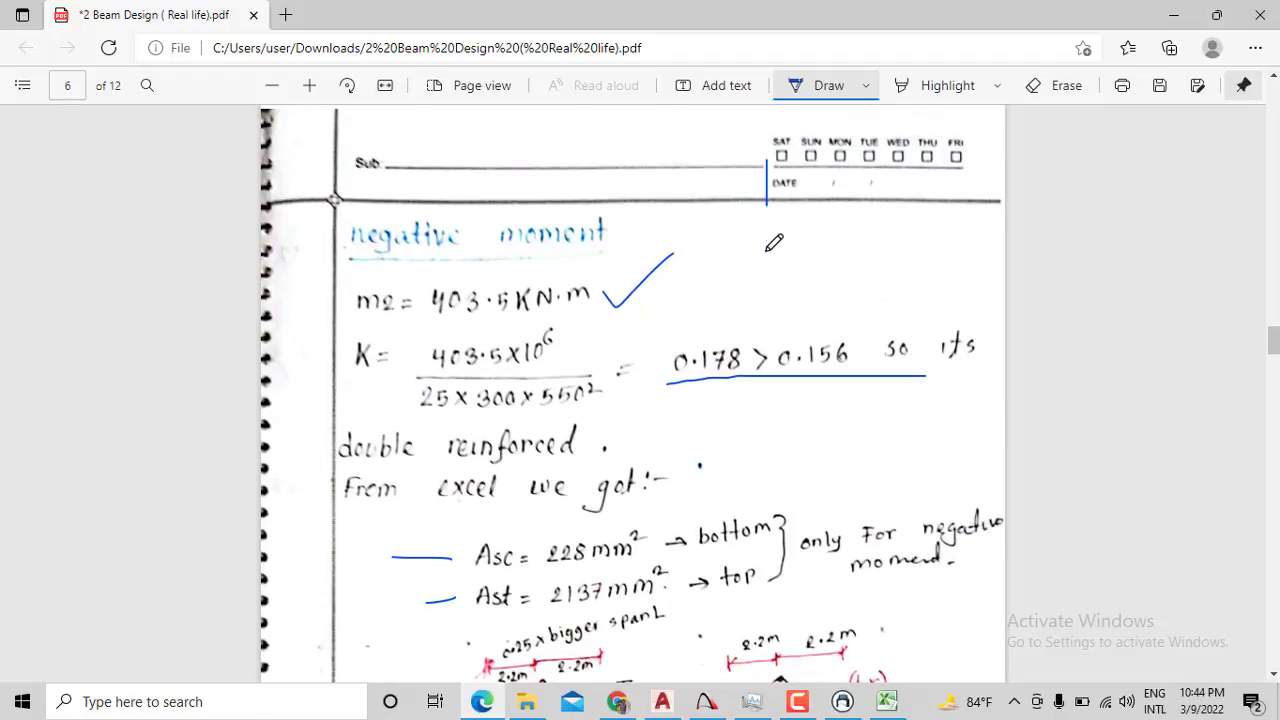
mouse_move(868, 169)
mouse_down()
mouse_move(868, 203)
mouse_move(916, 165)
mouse_up()
drag(864, 249, 868, 275)
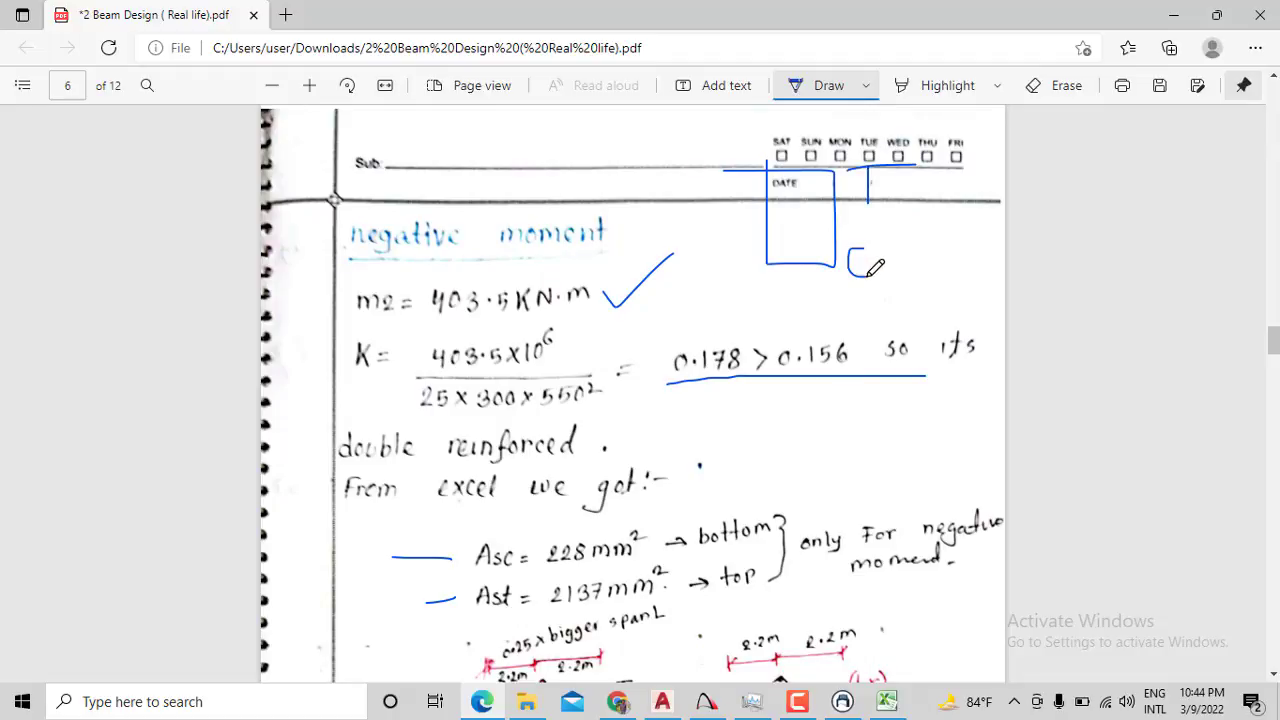
scroll(866, 280, down, 2)
scroll(860, 300, down, 1)
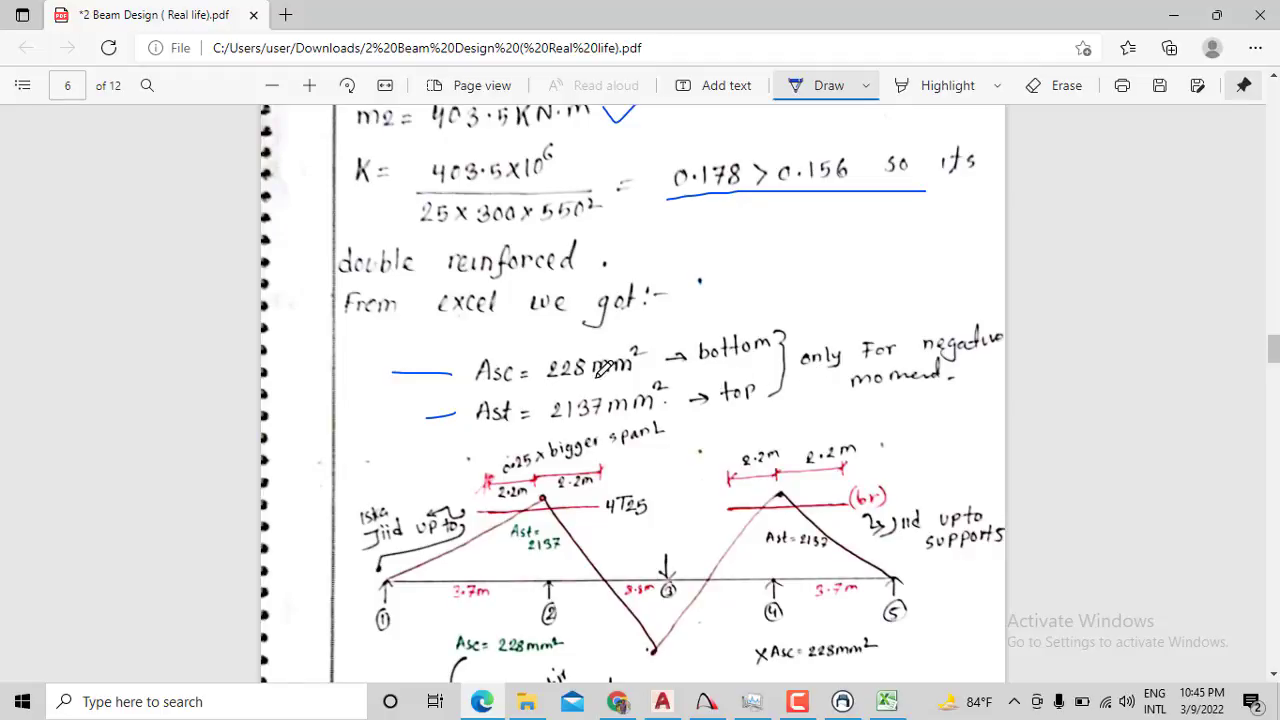
drag(711, 305, 711, 338)
Erase the stray mark and the dashes before Asc and Ast
click(1058, 95)
drag(718, 319, 698, 329)
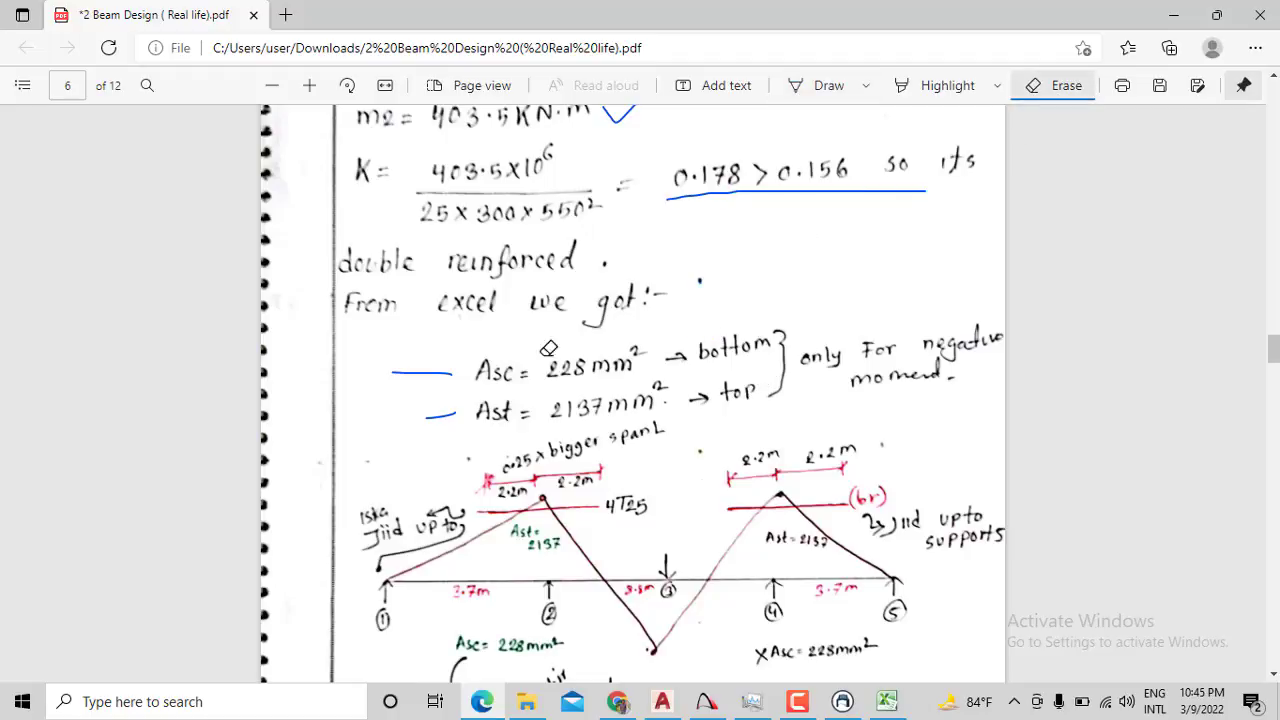
click(440, 413)
click(411, 381)
click(822, 88)
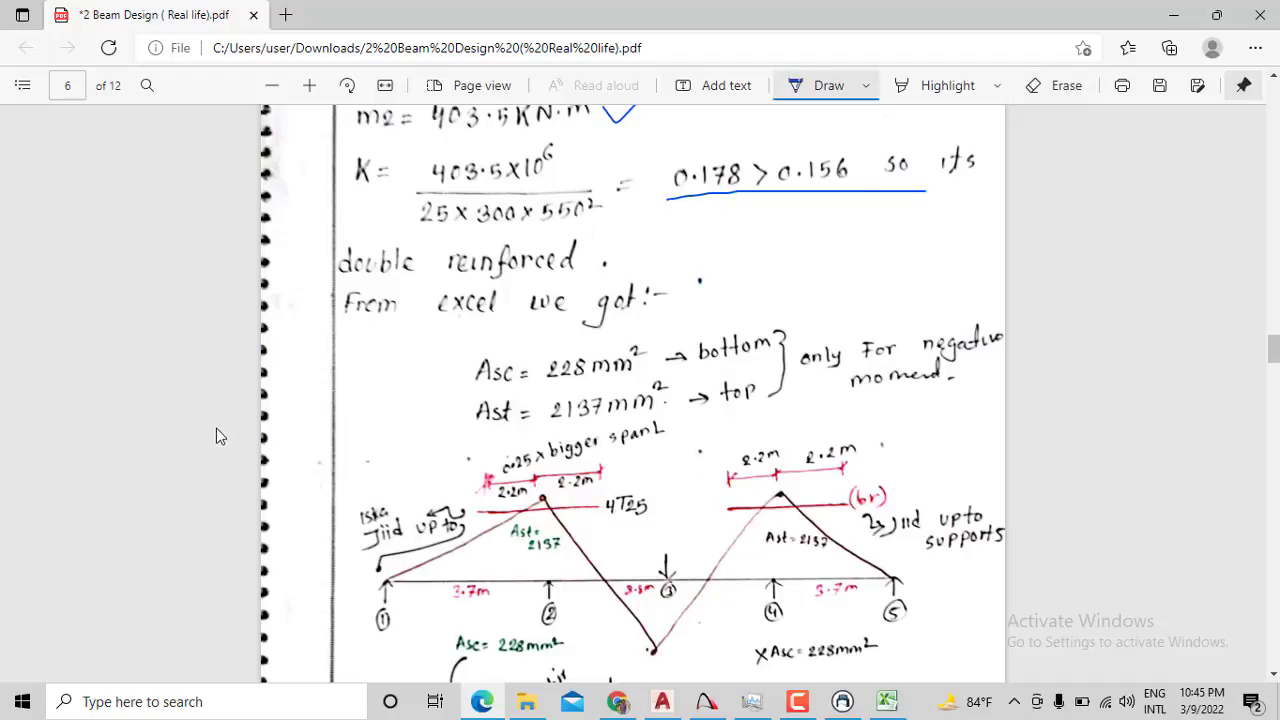
Sketch a beam section with C and T faces linked to Asc and Ast, and underline 2137 mm²
drag(296, 348, 296, 352)
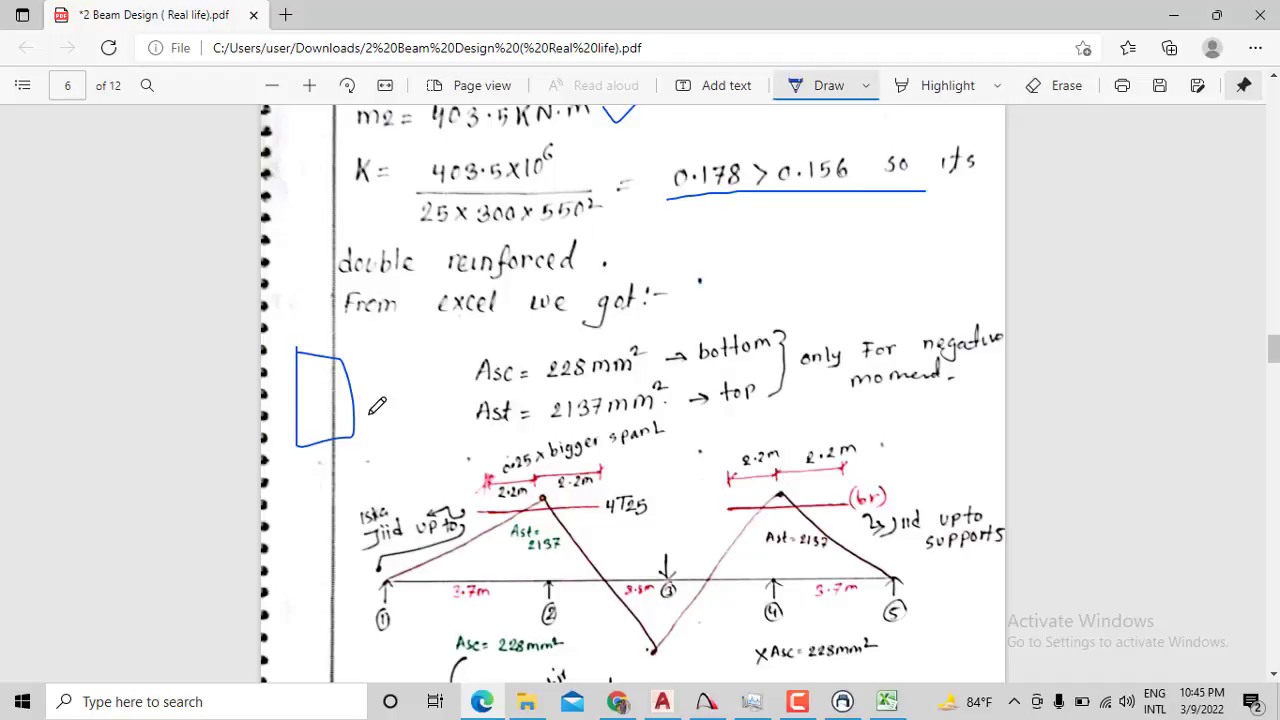
mouse_move(370, 413)
mouse_down()
mouse_move(367, 430)
mouse_move(378, 412)
mouse_up()
drag(368, 363, 369, 381)
drag(392, 417, 468, 407)
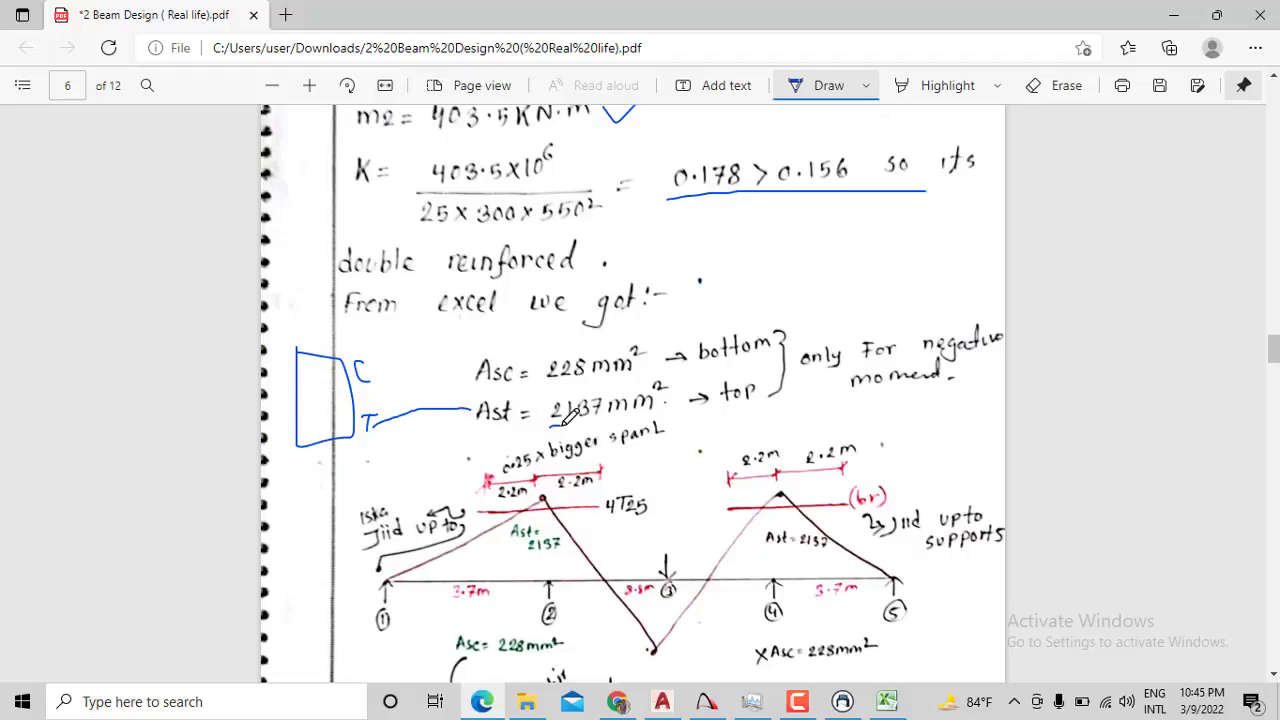
drag(564, 420, 655, 420)
drag(364, 360, 460, 366)
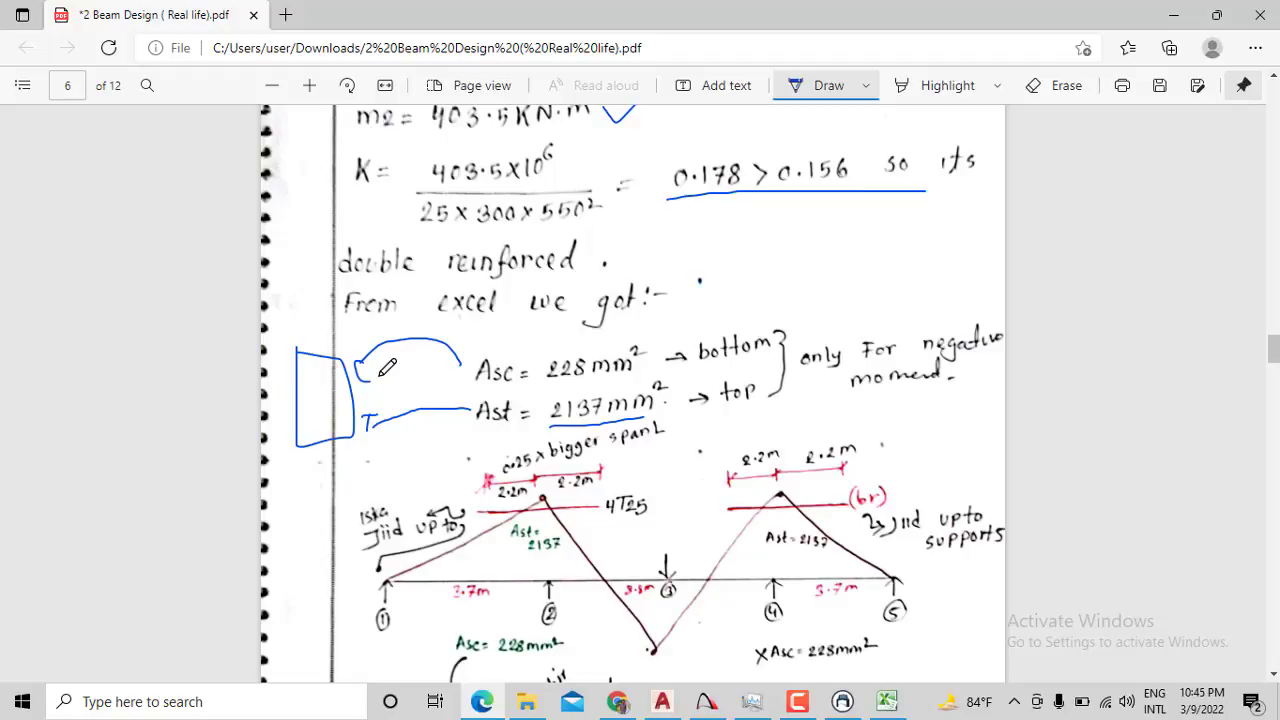
On page 5, erase the blue loop around the left peak and the stray lines below the beam
scroll(430, 380, up, 5)
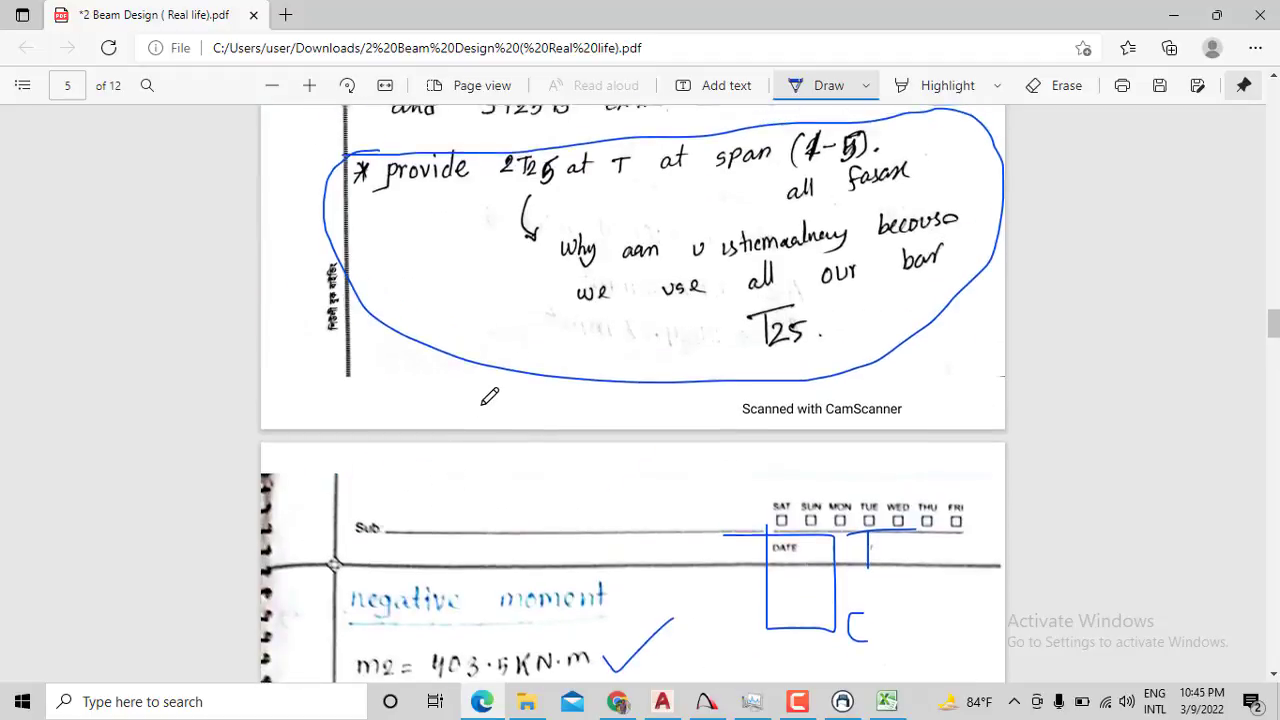
scroll(460, 385, up, 5)
scroll(478, 390, up, 2)
drag(590, 182, 295, 163)
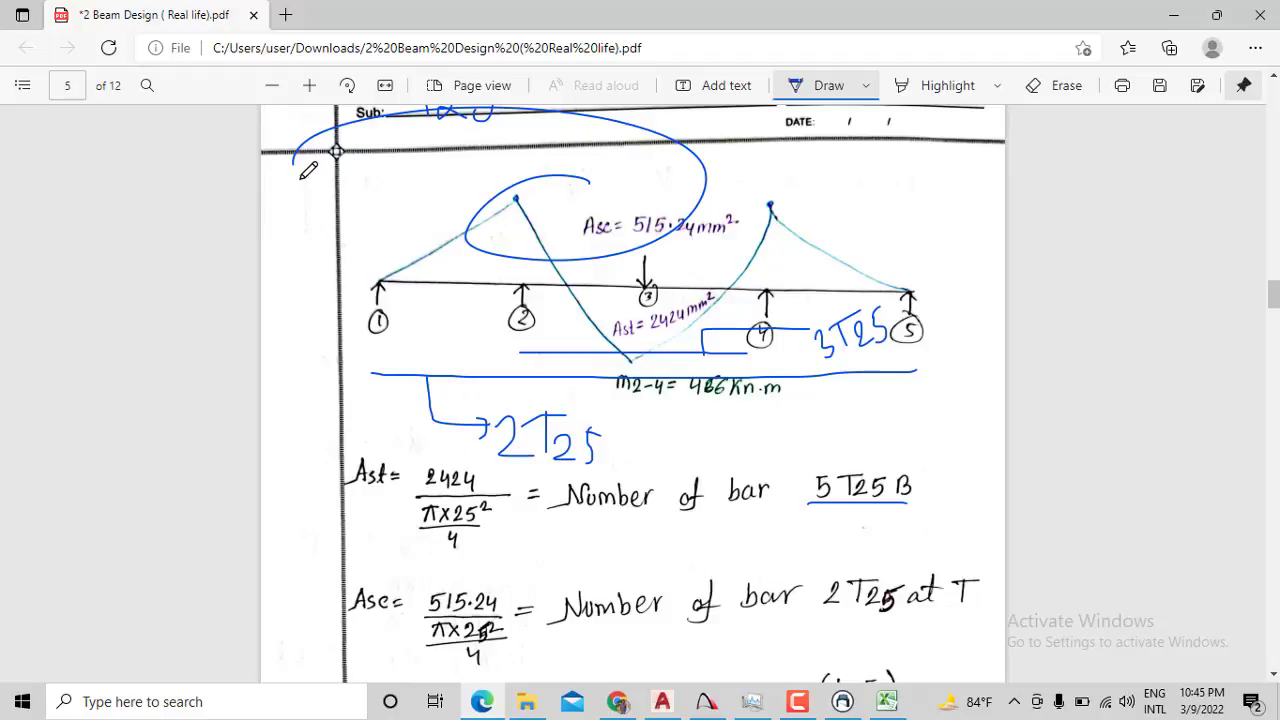
mouse_move(388, 316)
mouse_down()
mouse_move(495, 332)
mouse_move(465, 352)
mouse_up()
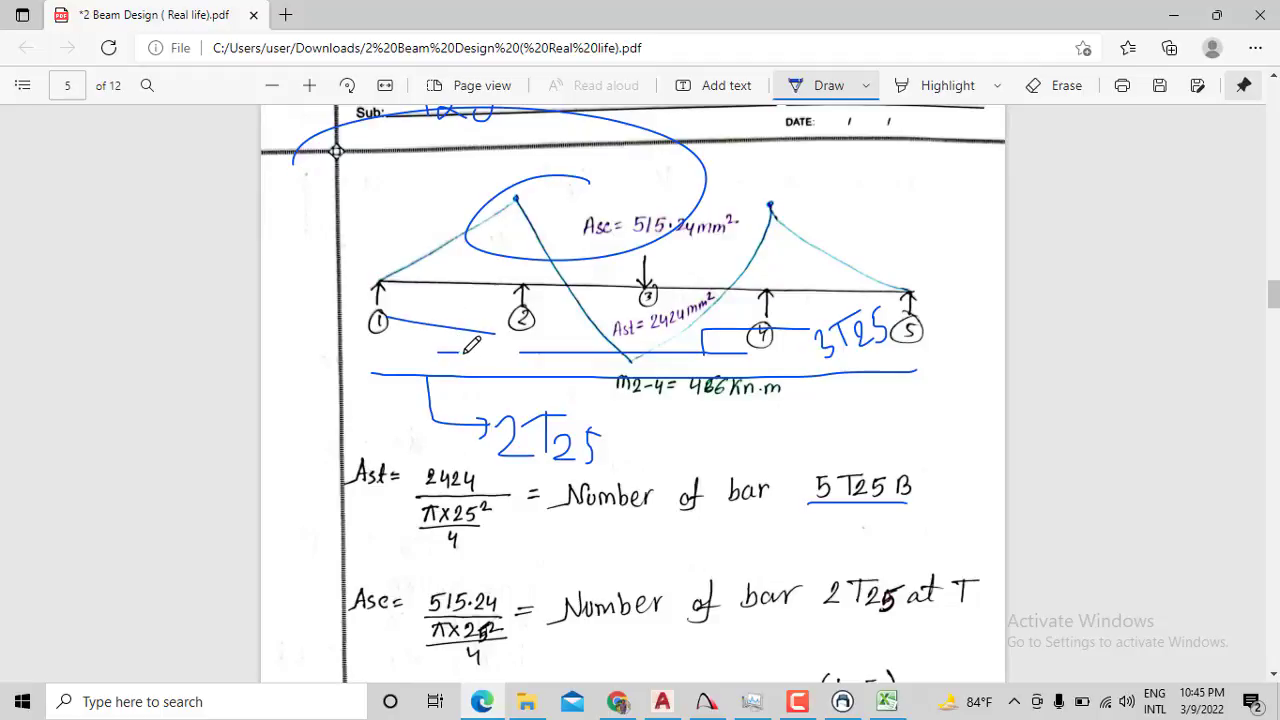
click(1060, 85)
drag(538, 229, 498, 275)
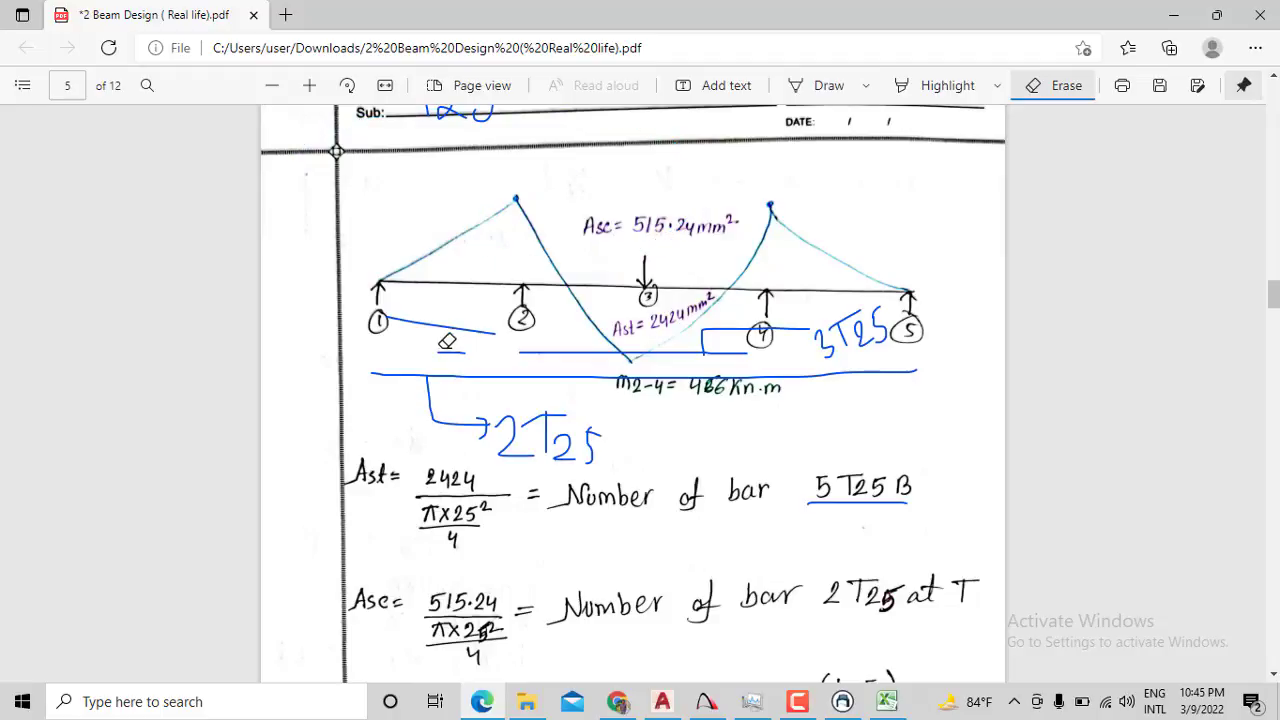
drag(465, 355, 492, 338)
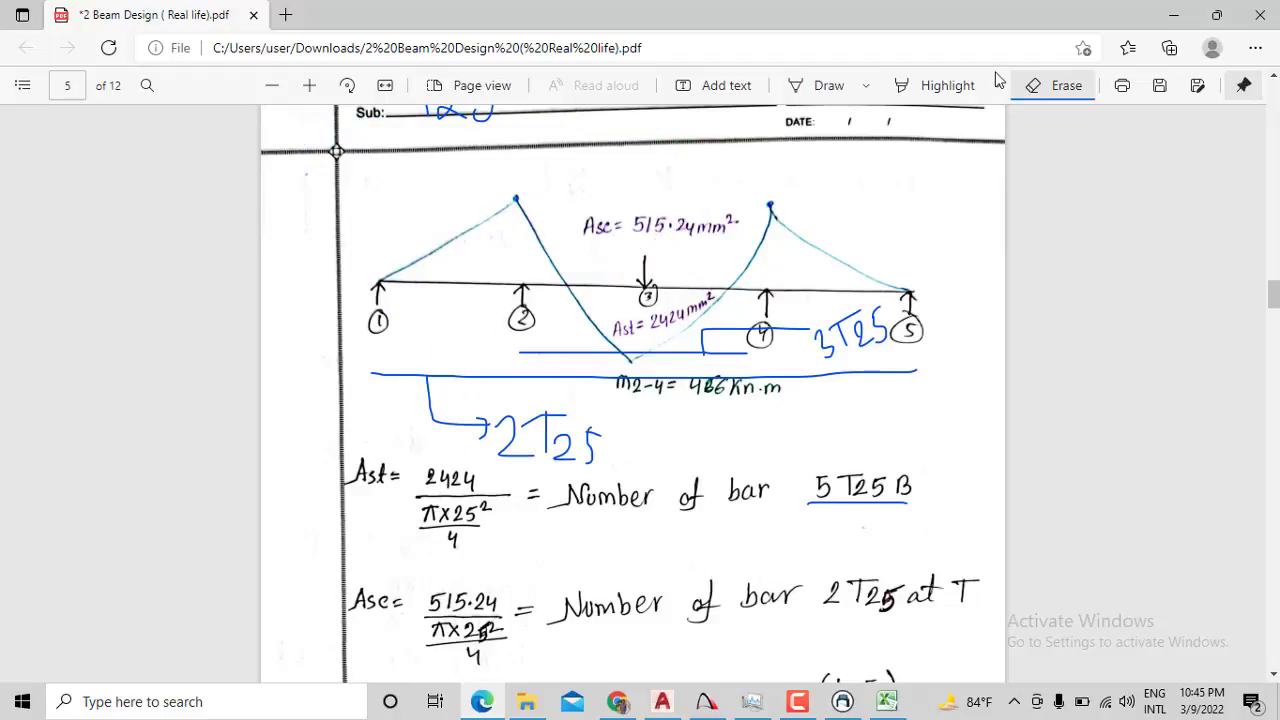
click(809, 90)
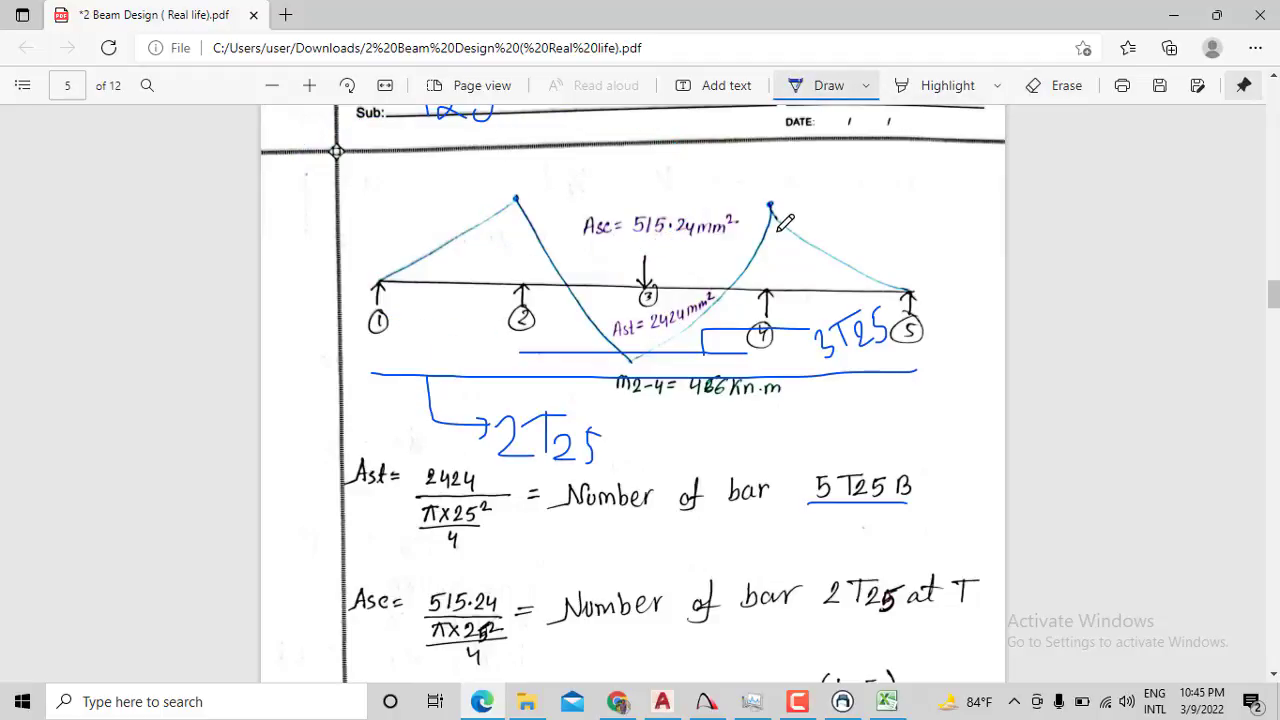
Underline 2137 mm² a second time on page 6
scroll(785, 222, down, 3)
scroll(780, 240, down, 3)
scroll(775, 260, down, 3)
scroll(767, 289, down, 3)
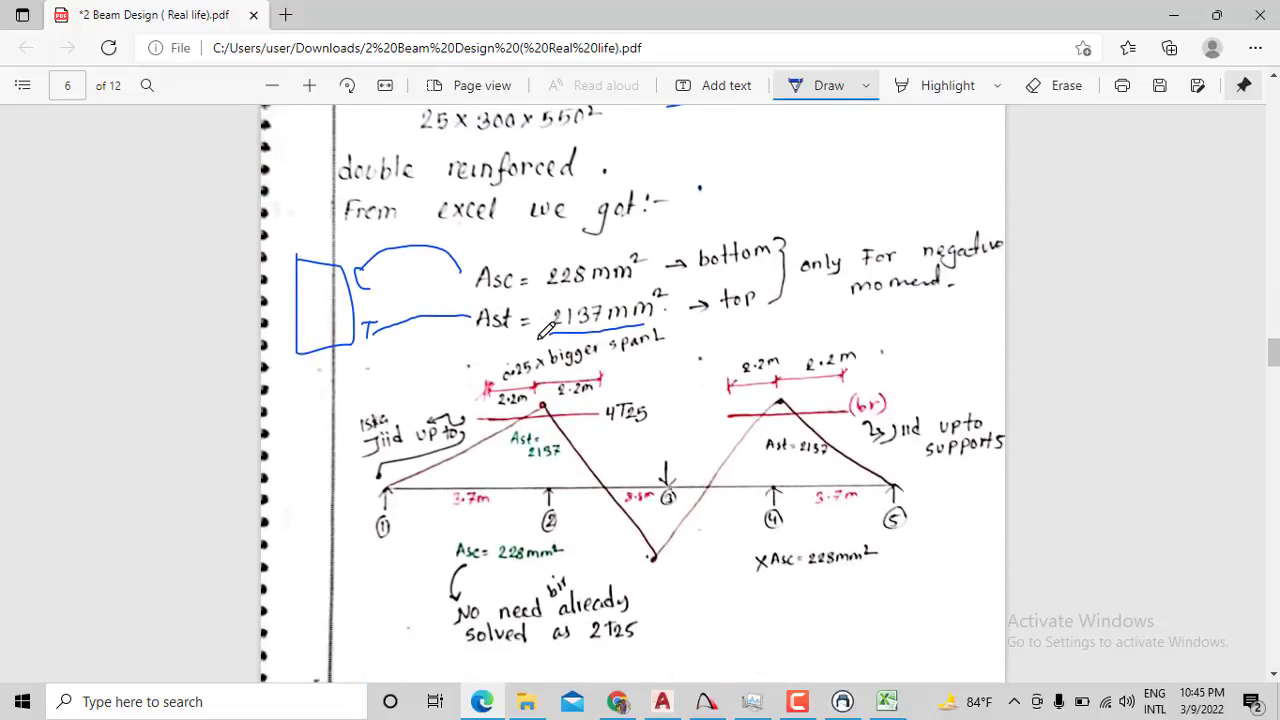
drag(548, 333, 634, 322)
Erase the side sketch left of Asc and Ast, and circle Asc = 228 mm²
click(1066, 87)
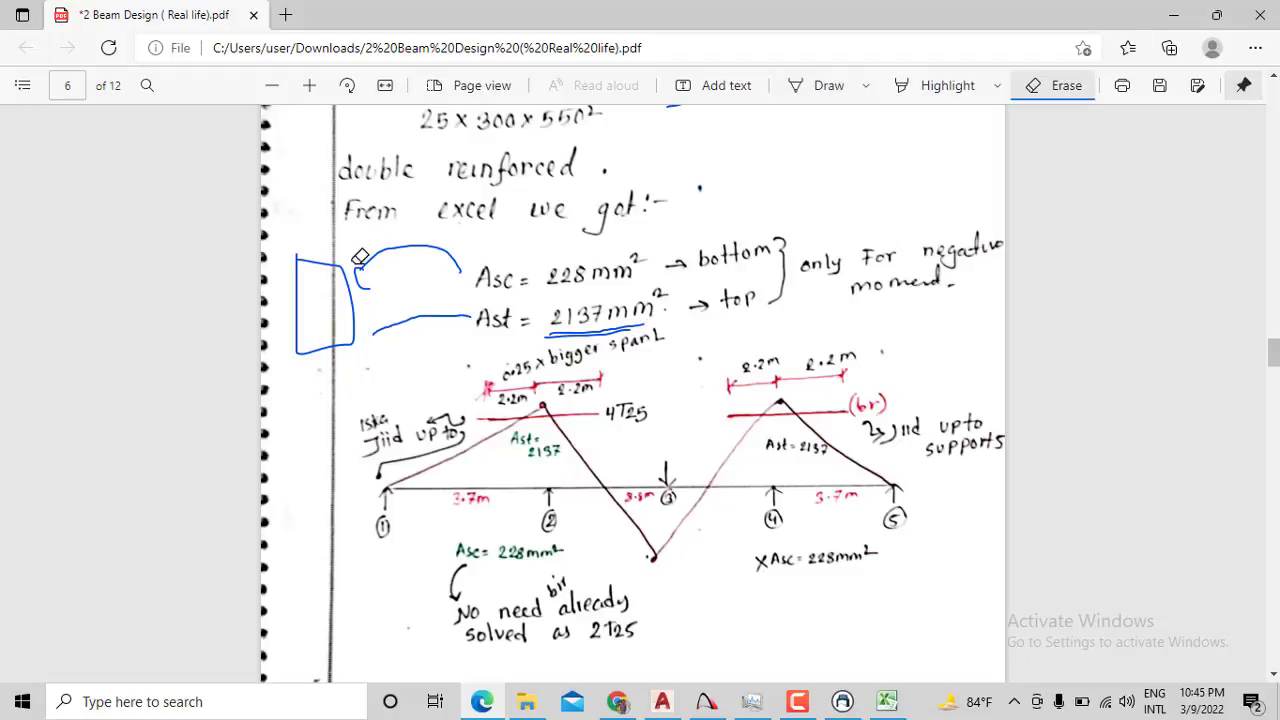
drag(360, 257, 336, 301)
drag(400, 238, 400, 369)
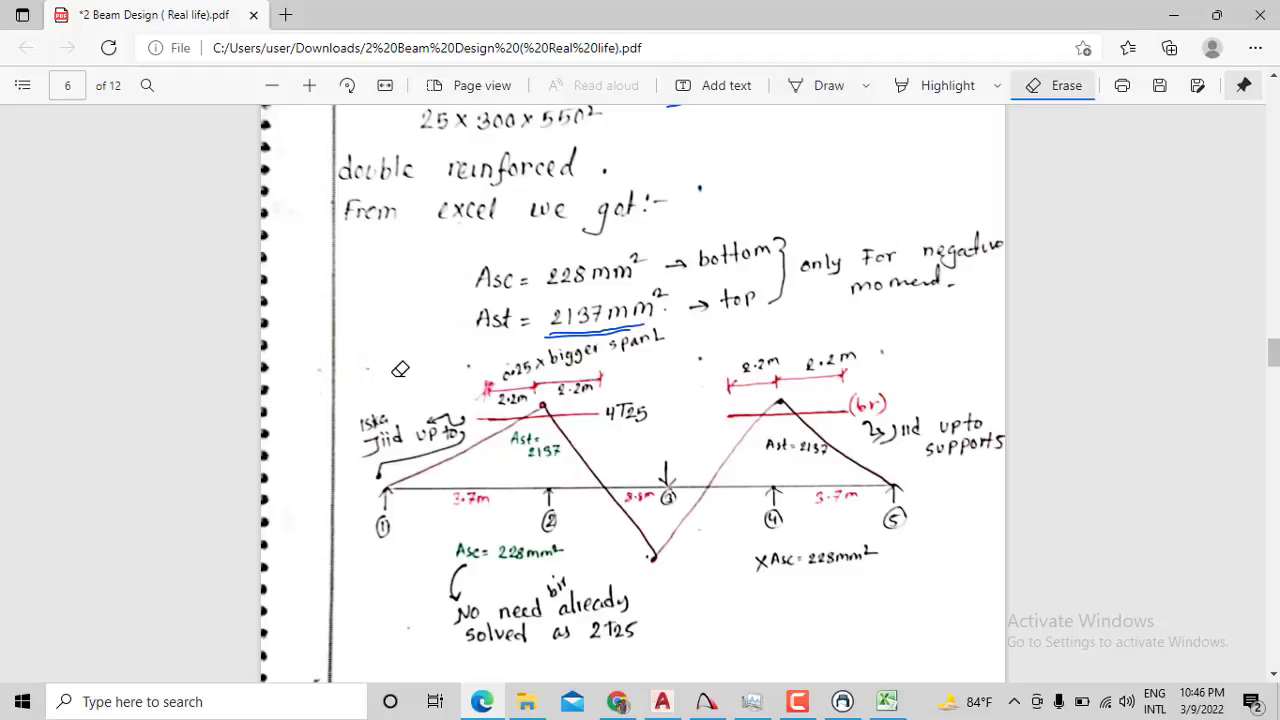
click(827, 88)
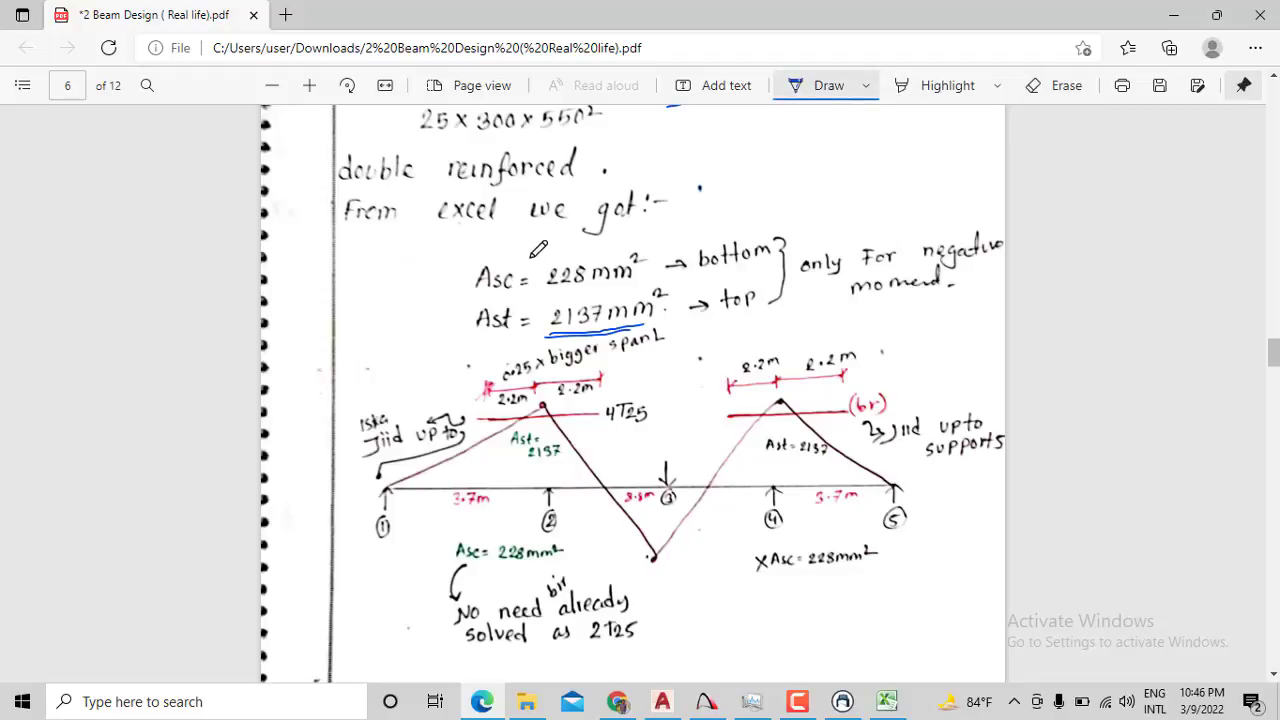
drag(532, 256, 661, 261)
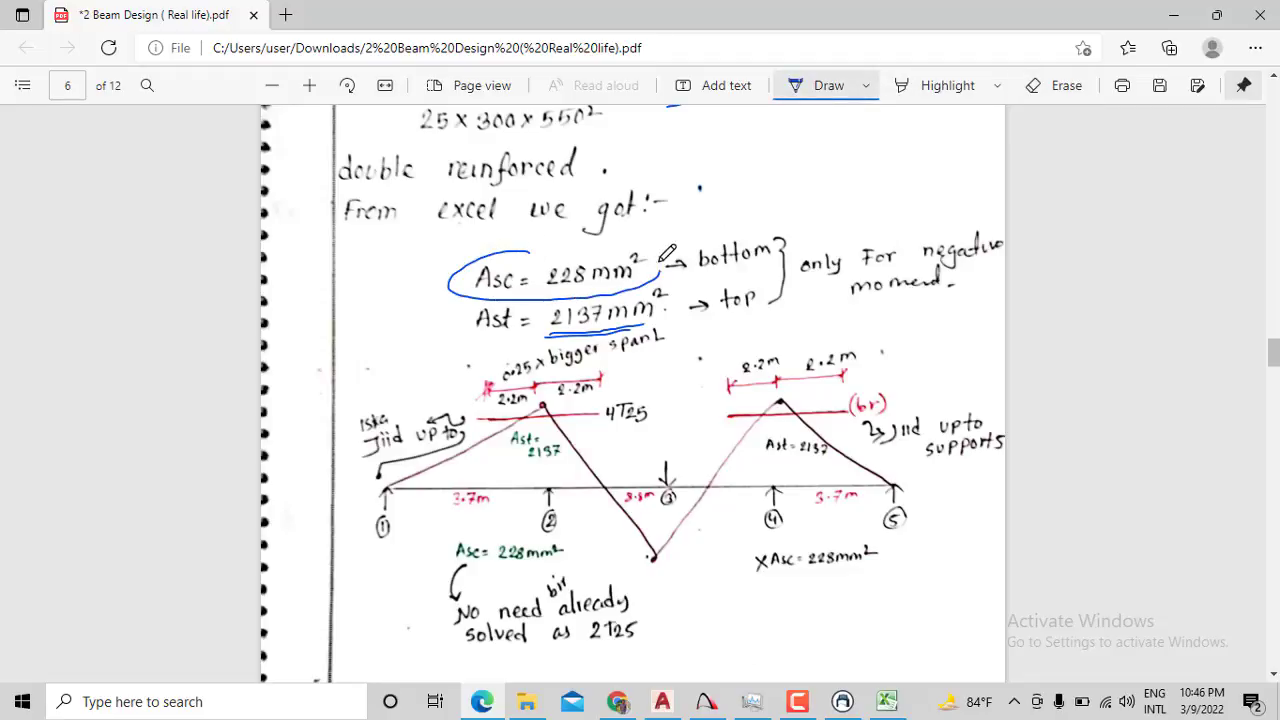
scroll(548, 311, up, 8)
Sketch a blue bracket beside support 1 and jot numbers below it and under Sub
scroll(548, 311, up, 5)
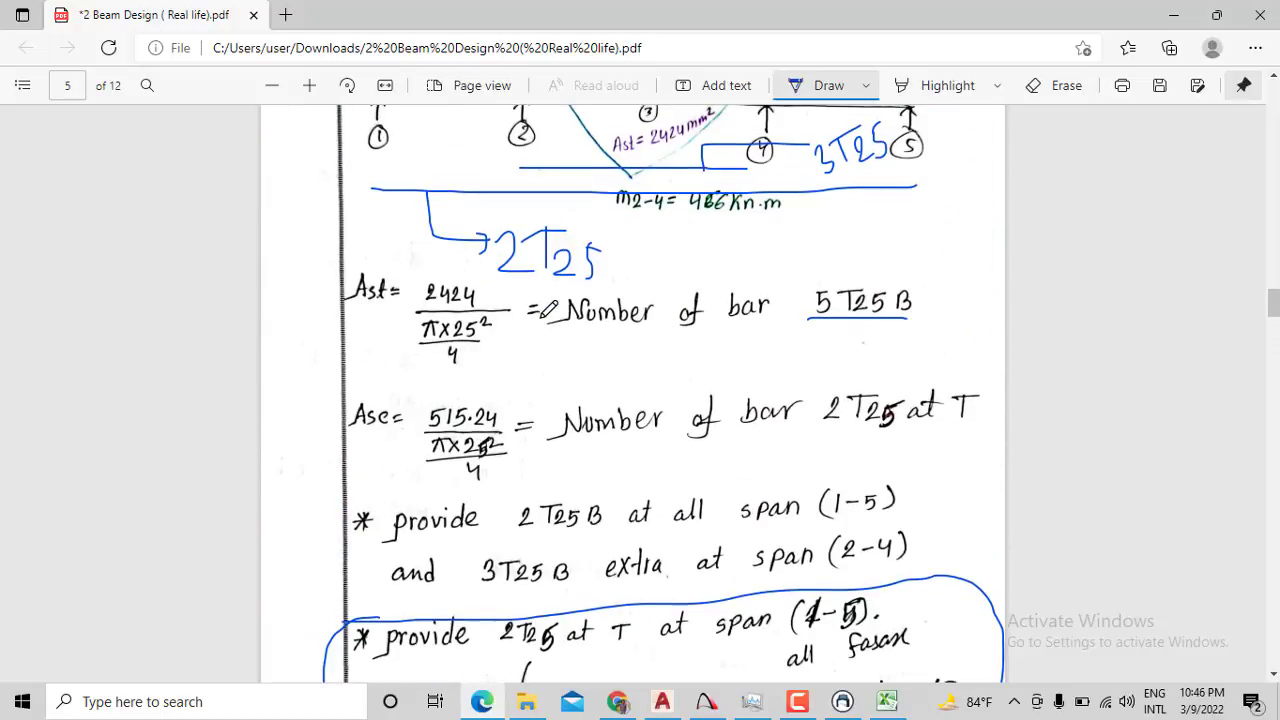
scroll(548, 311, up, 3)
scroll(548, 311, up, 2)
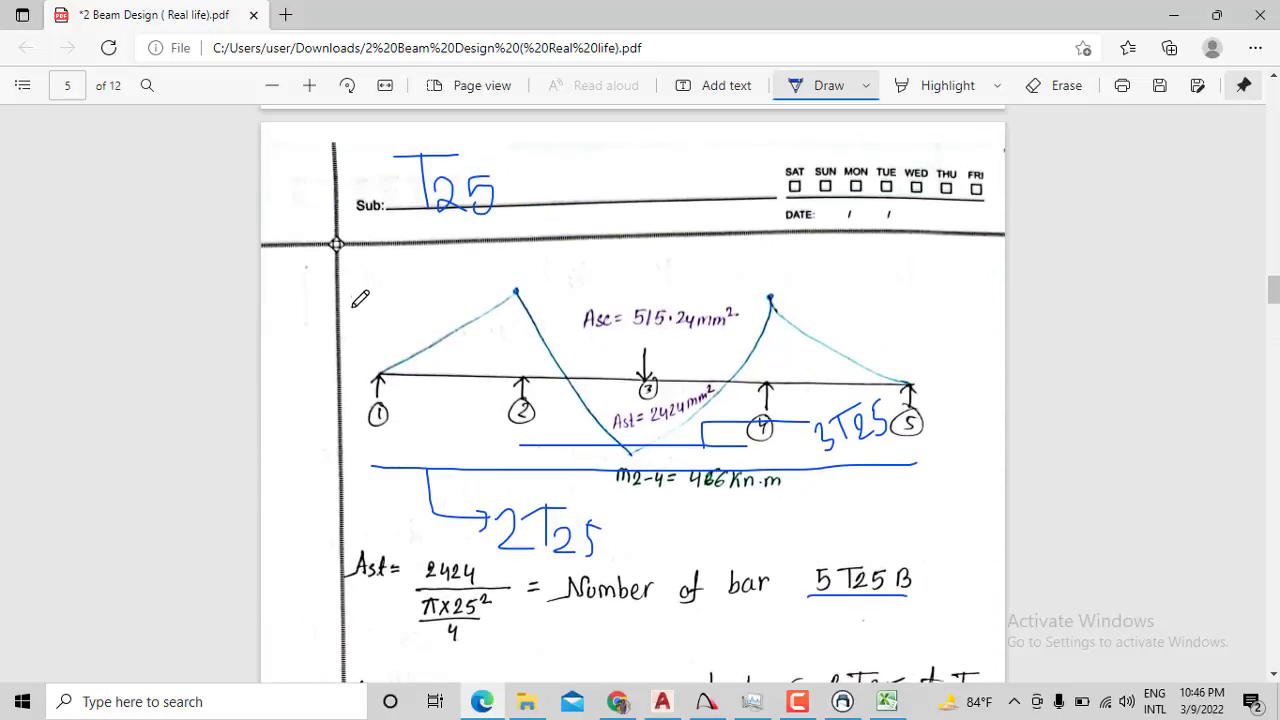
drag(352, 305, 416, 284)
mouse_move(368, 349)
mouse_down()
mouse_move(390, 444)
mouse_move(404, 424)
mouse_up()
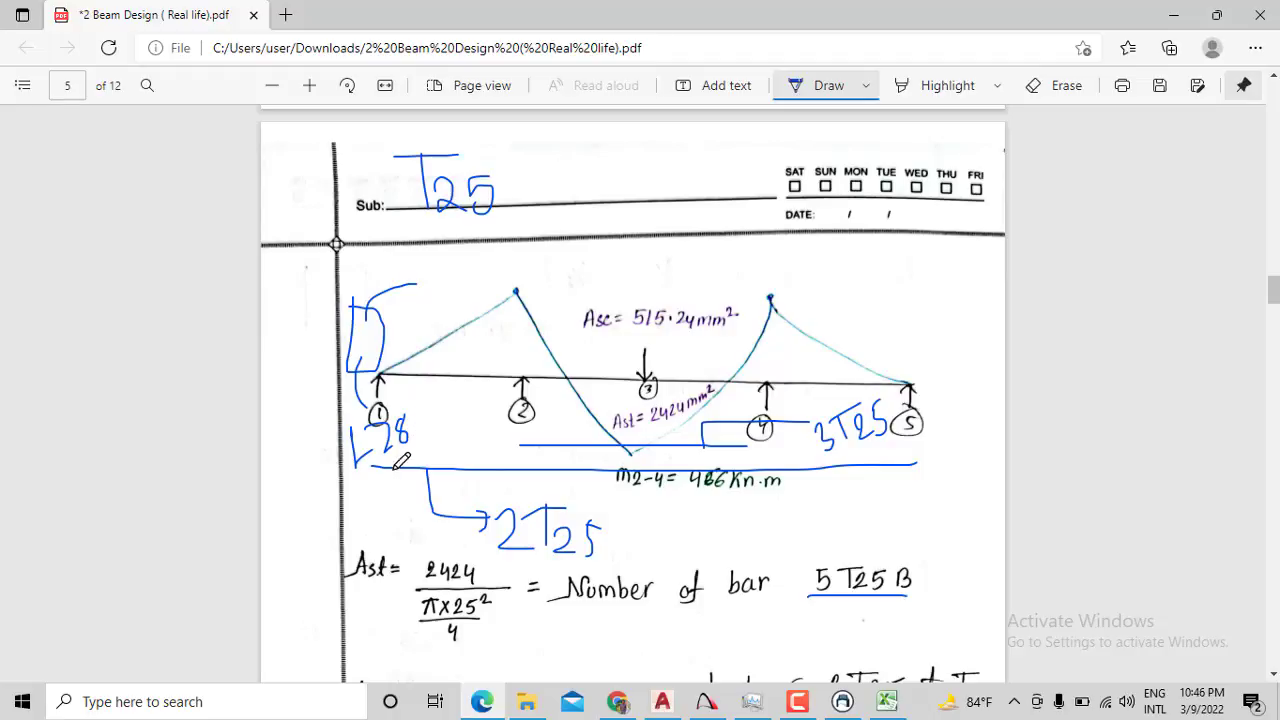
drag(372, 464, 388, 464)
drag(660, 208, 630, 240)
drag(694, 210, 712, 232)
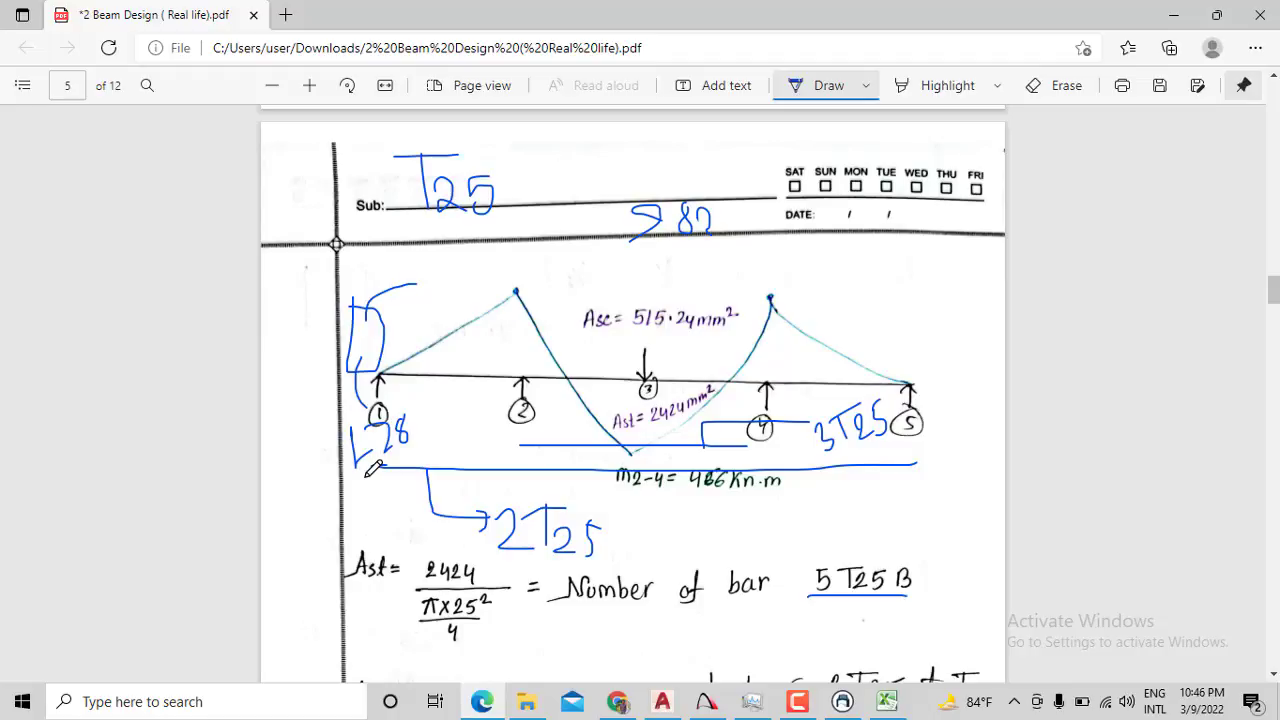
Erase the jotted numbers under the Sub line and below support 1
click(1057, 86)
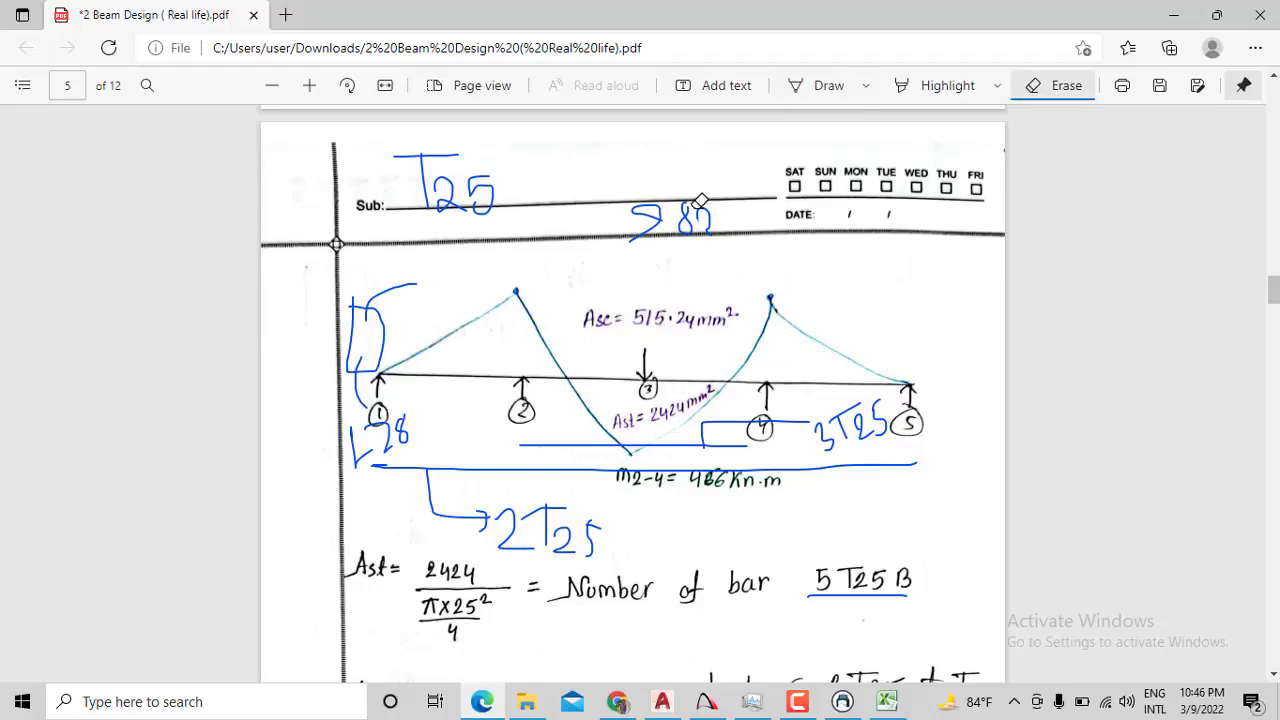
drag(700, 200, 630, 218)
drag(407, 418, 352, 445)
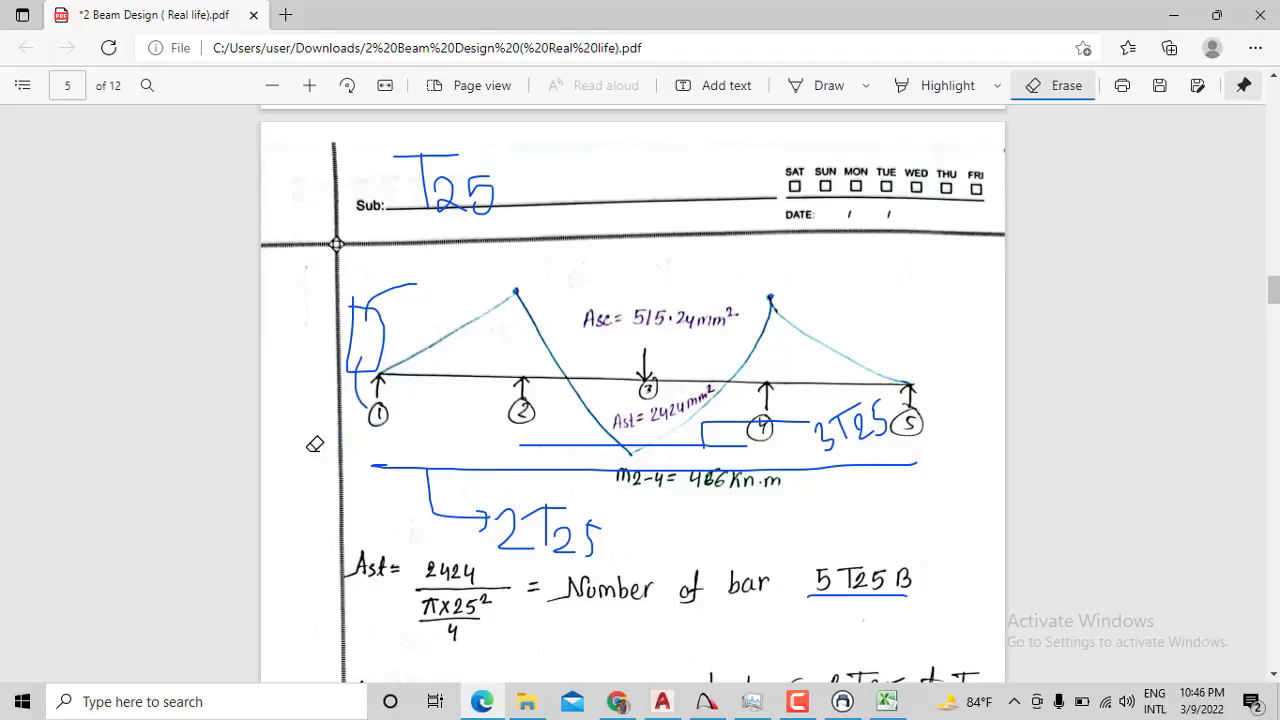
click(826, 85)
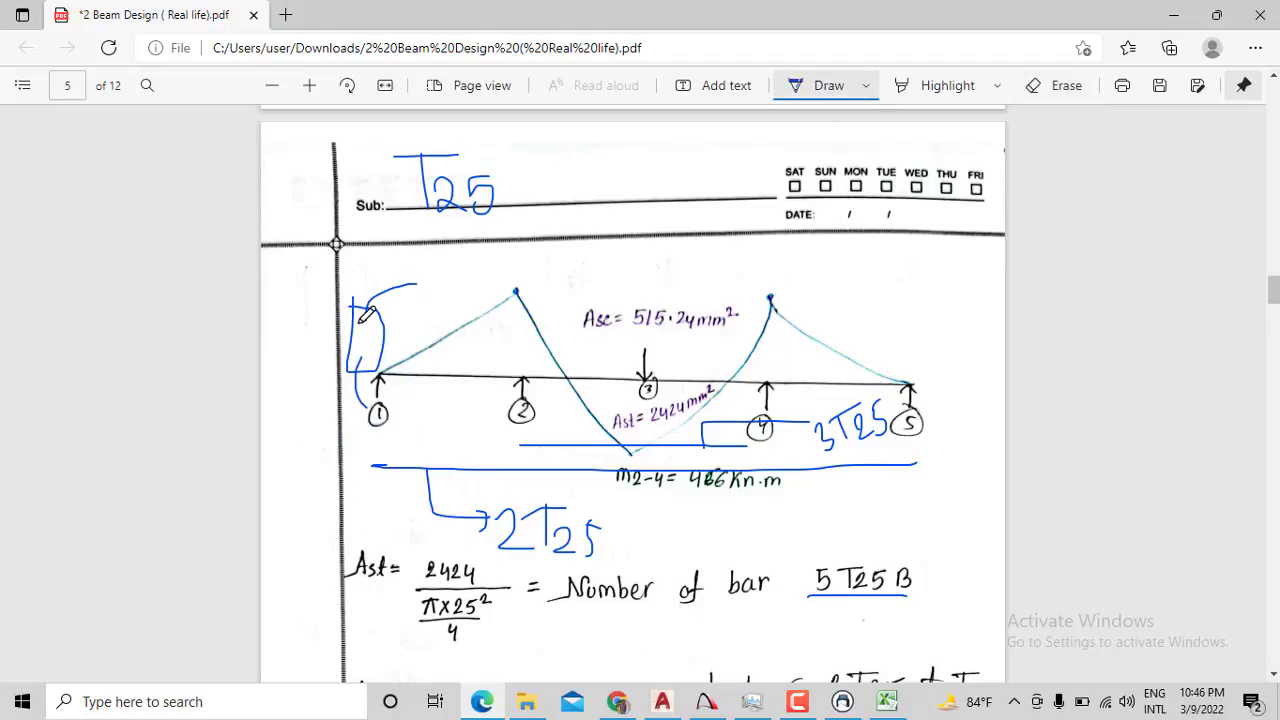
On page 6, underline the 'top' note beside Ast and cross out 'bottom'
scroll(366, 314, down, 5)
scroll(366, 314, down, 5)
scroll(470, 318, down, 5)
scroll(578, 323, down, 3)
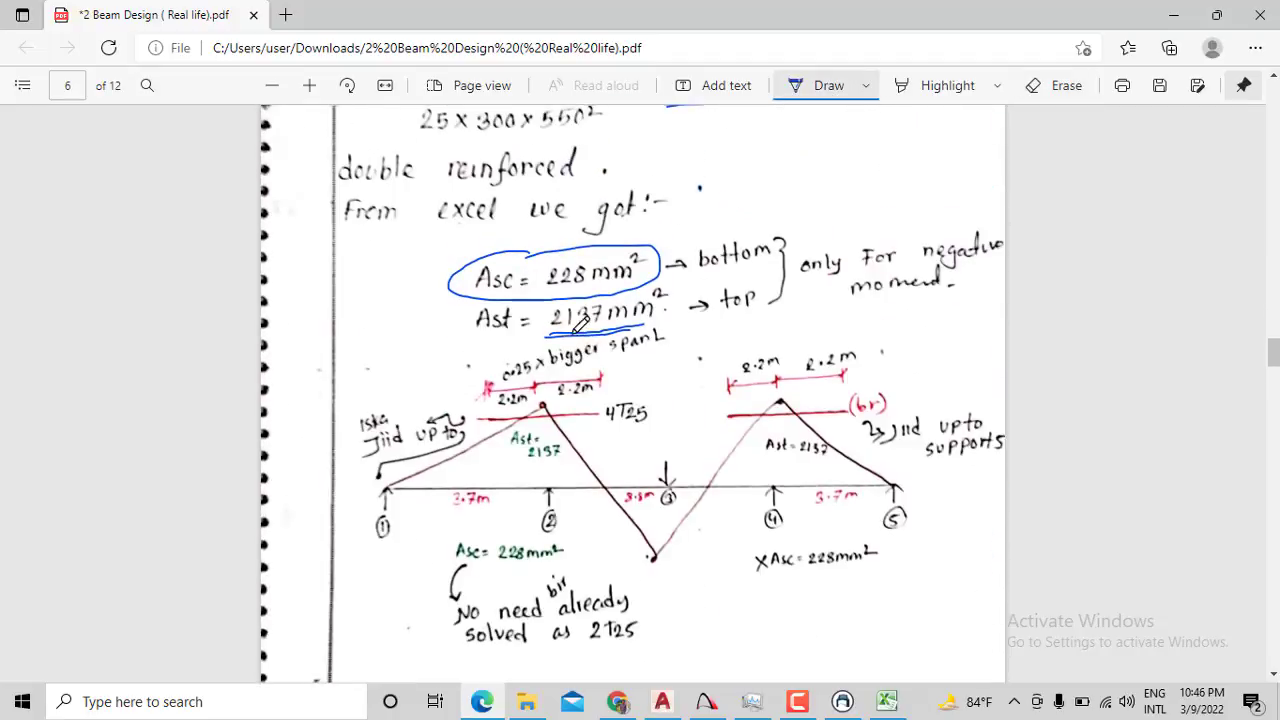
drag(665, 300, 770, 307)
mouse_move(754, 222)
mouse_down()
mouse_move(688, 276)
mouse_move(742, 262)
mouse_up()
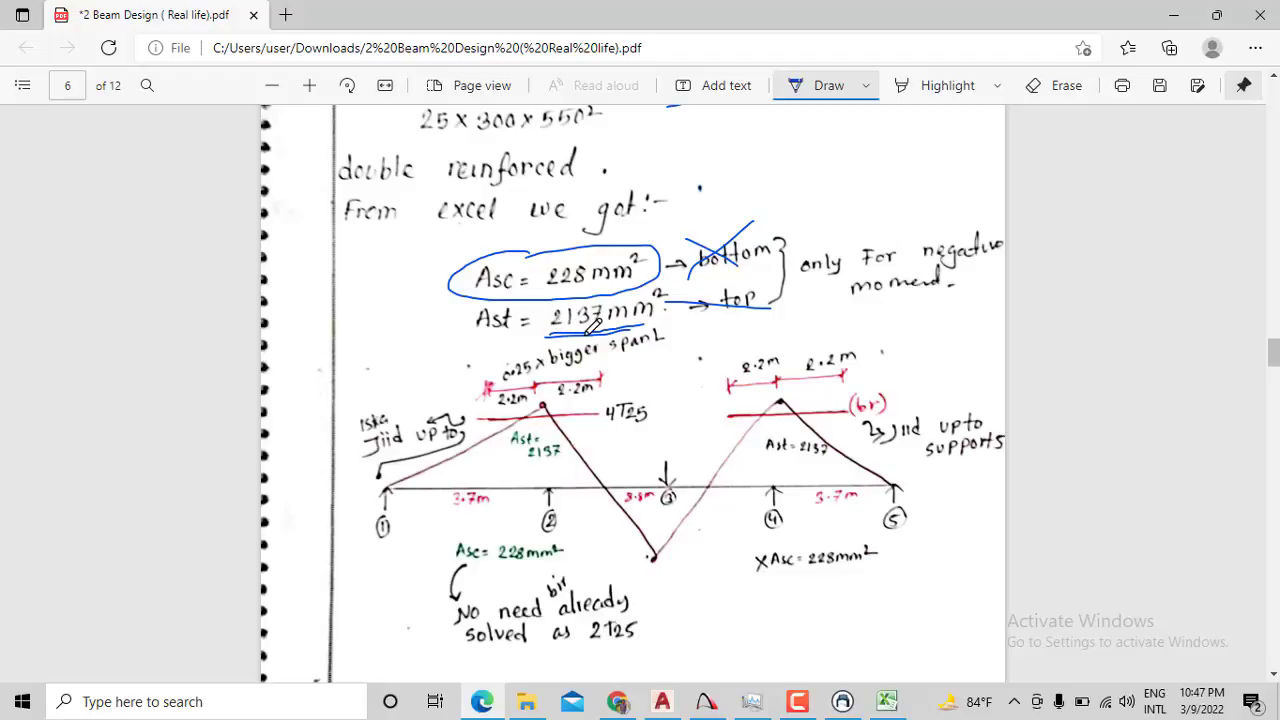
Circle the 4T25 T result and tick it
scroll(597, 352, down, 3)
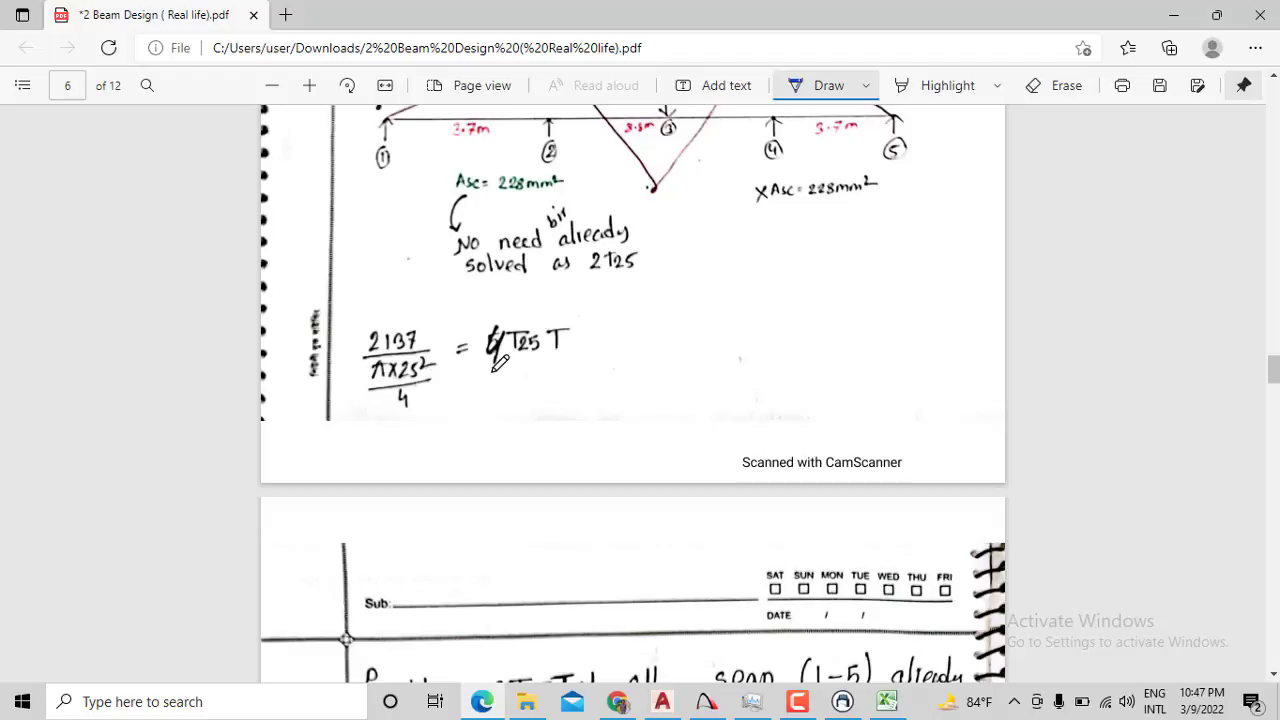
drag(511, 297, 512, 306)
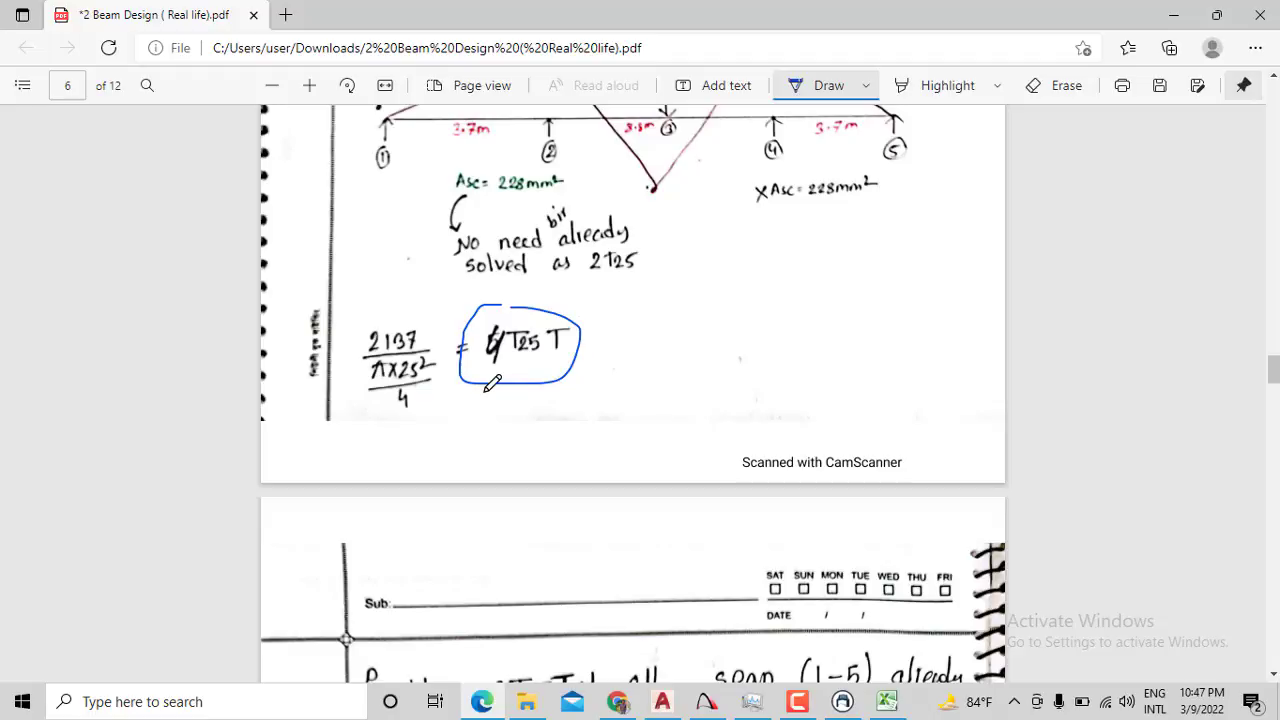
mouse_move(590, 348)
mouse_down()
mouse_move(650, 336)
mouse_move(657, 359)
mouse_up()
scroll(657, 359, up, 3)
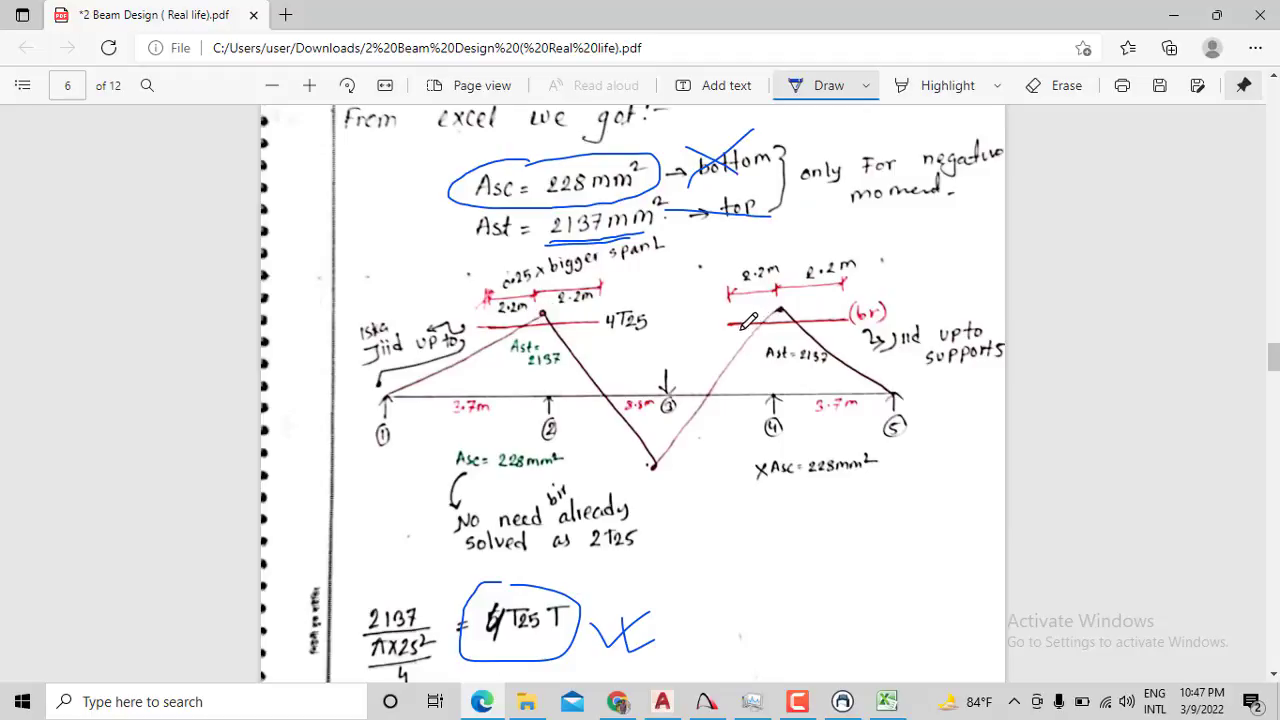
scroll(776, 316, up, 10)
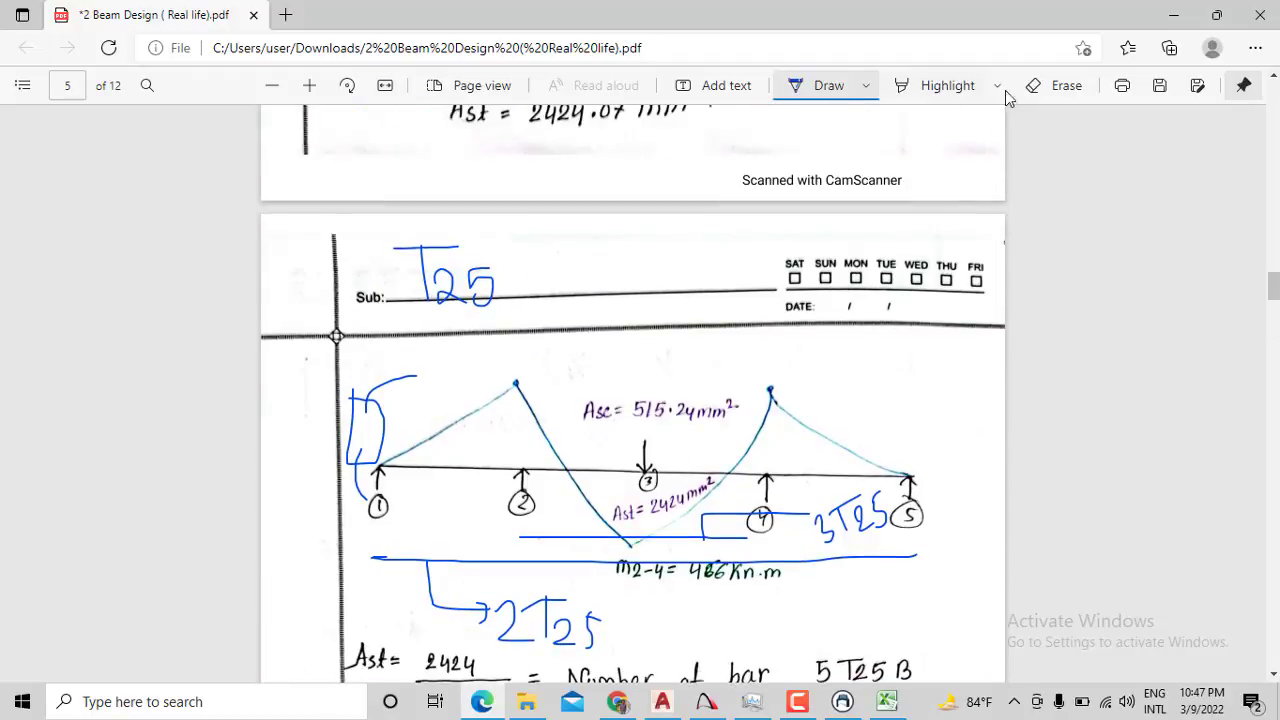
Erase the bracket beside support 1 and the T25 note next to Sub
click(1060, 85)
mouse_move(350, 432)
mouse_down()
mouse_move(420, 360)
mouse_move(357, 483)
mouse_up()
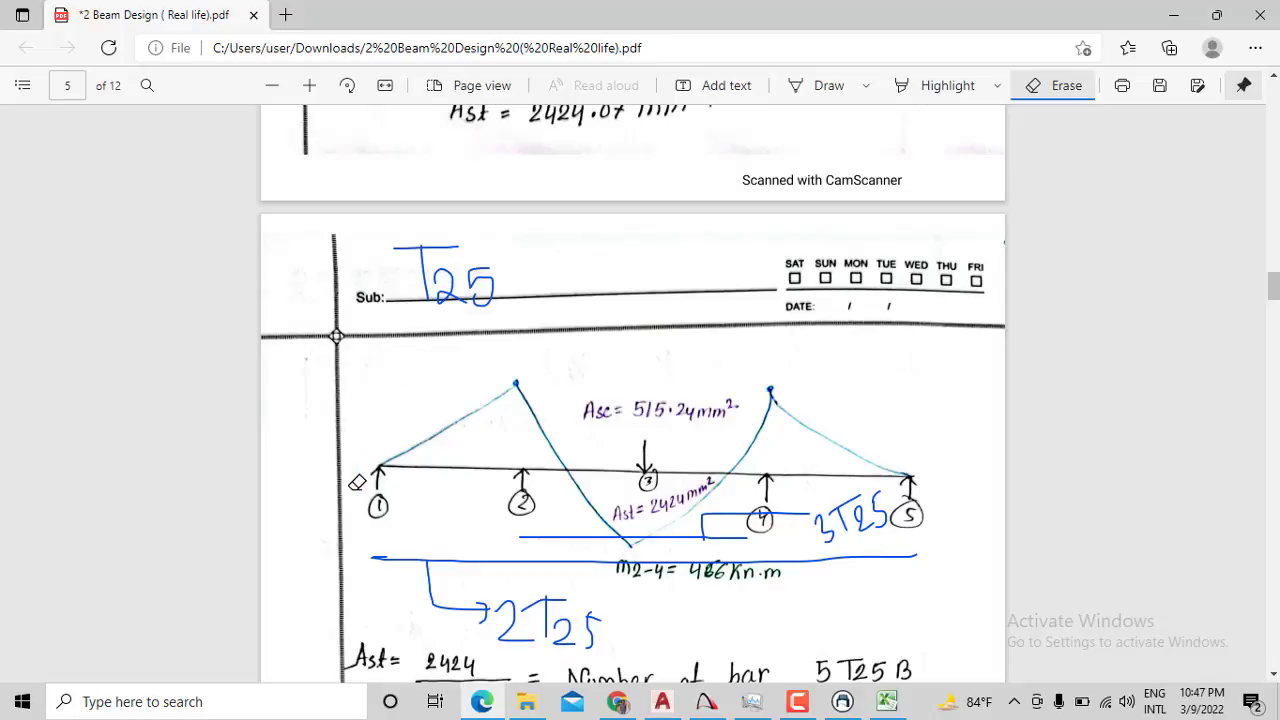
drag(488, 292, 421, 271)
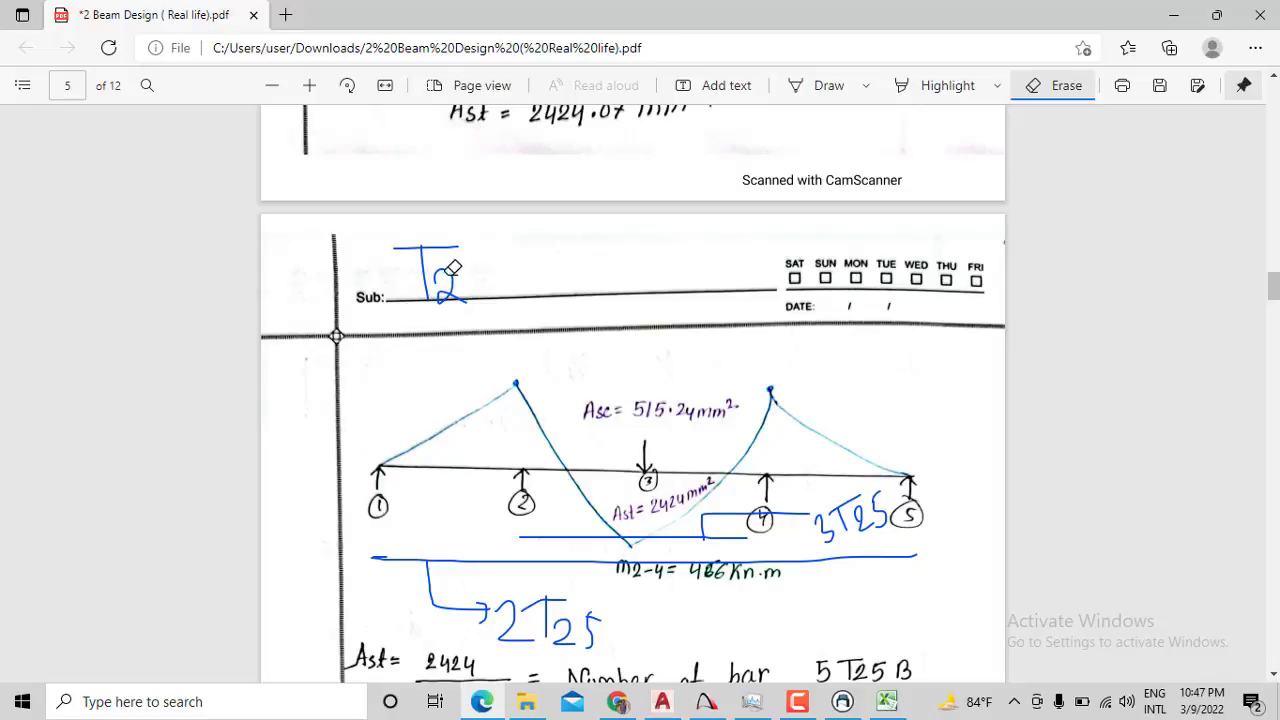
click(829, 87)
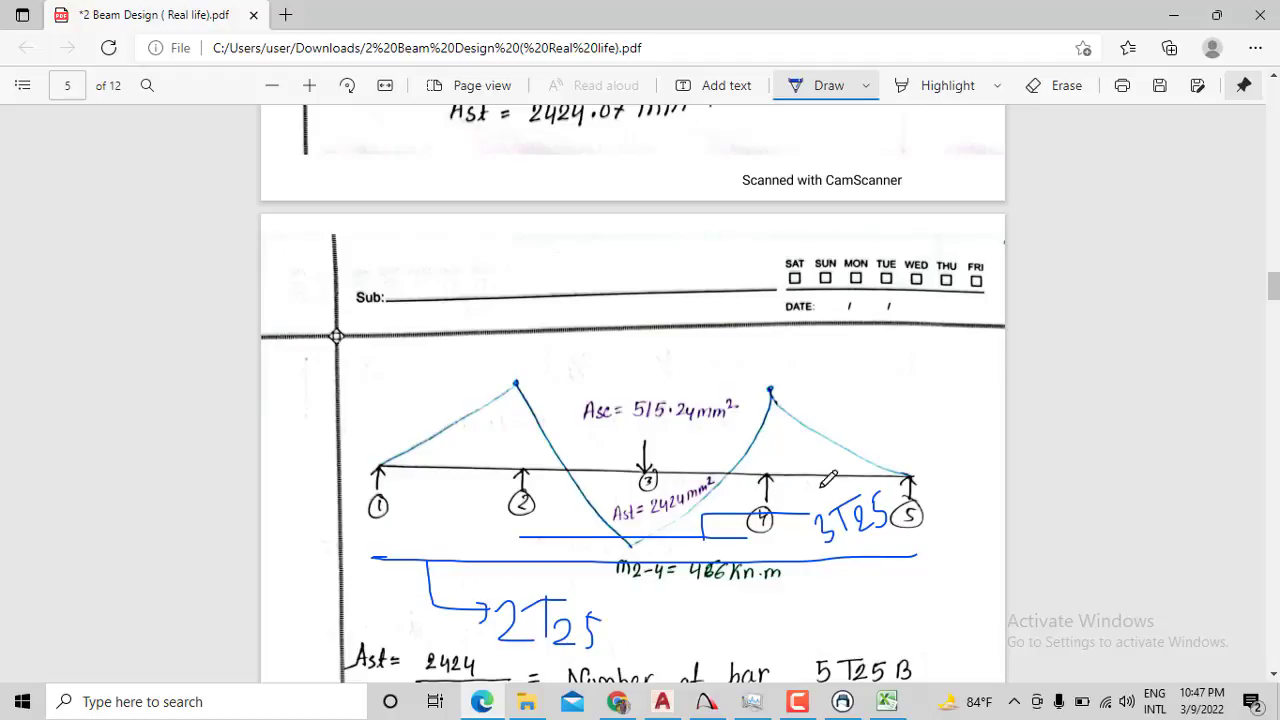
Jot a small figure above the weekday boxes
drag(866, 238, 886, 250)
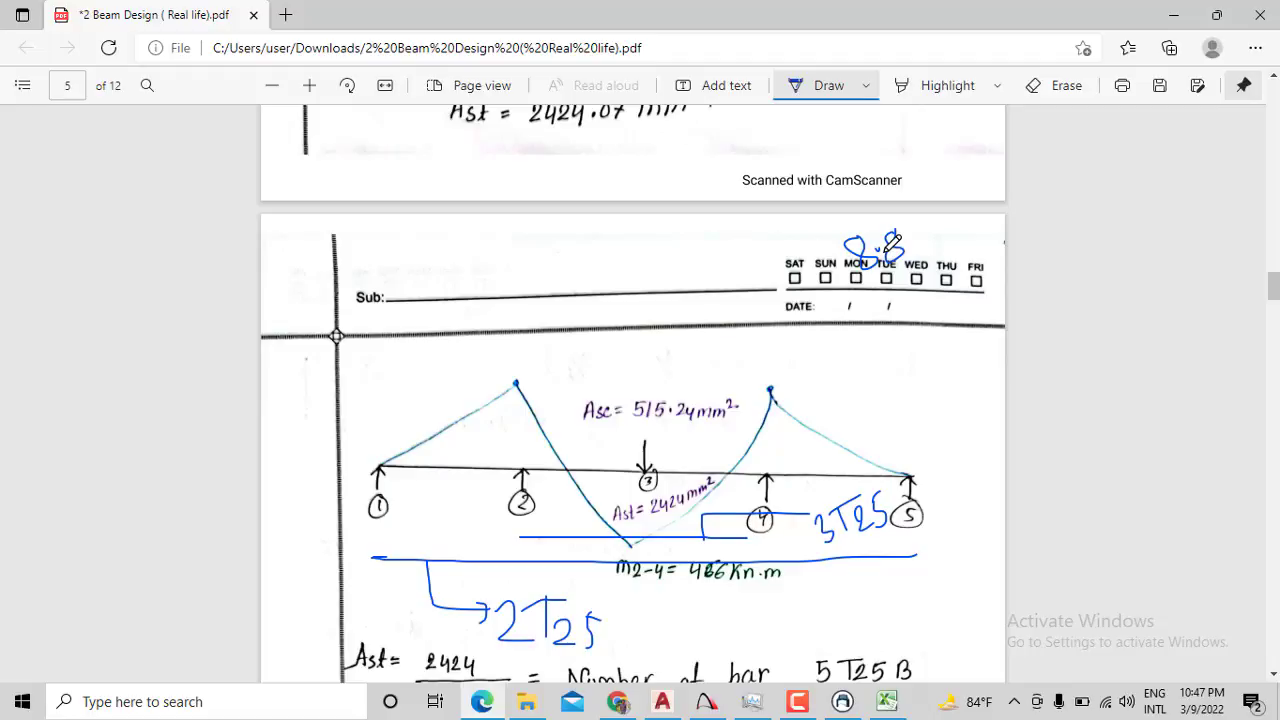
scroll(806, 337, down, 3)
scroll(806, 337, down, 5)
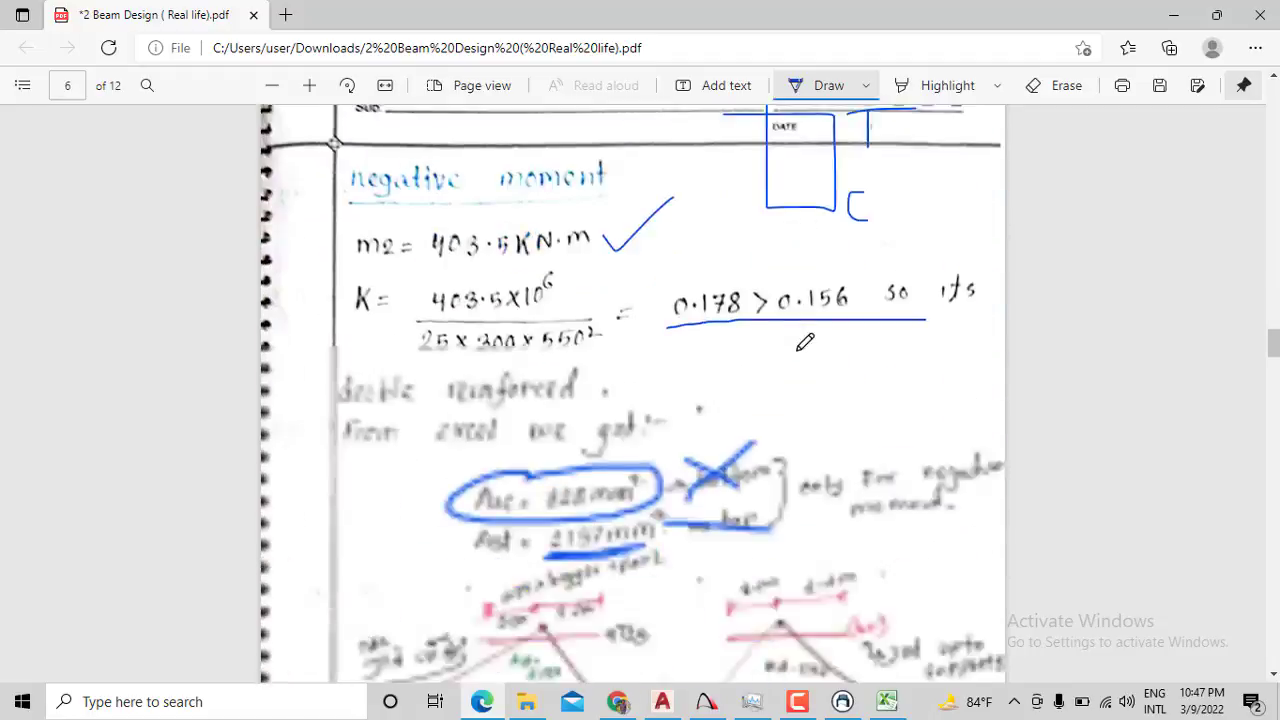
scroll(634, 443, down, 1)
scroll(634, 443, down, 2)
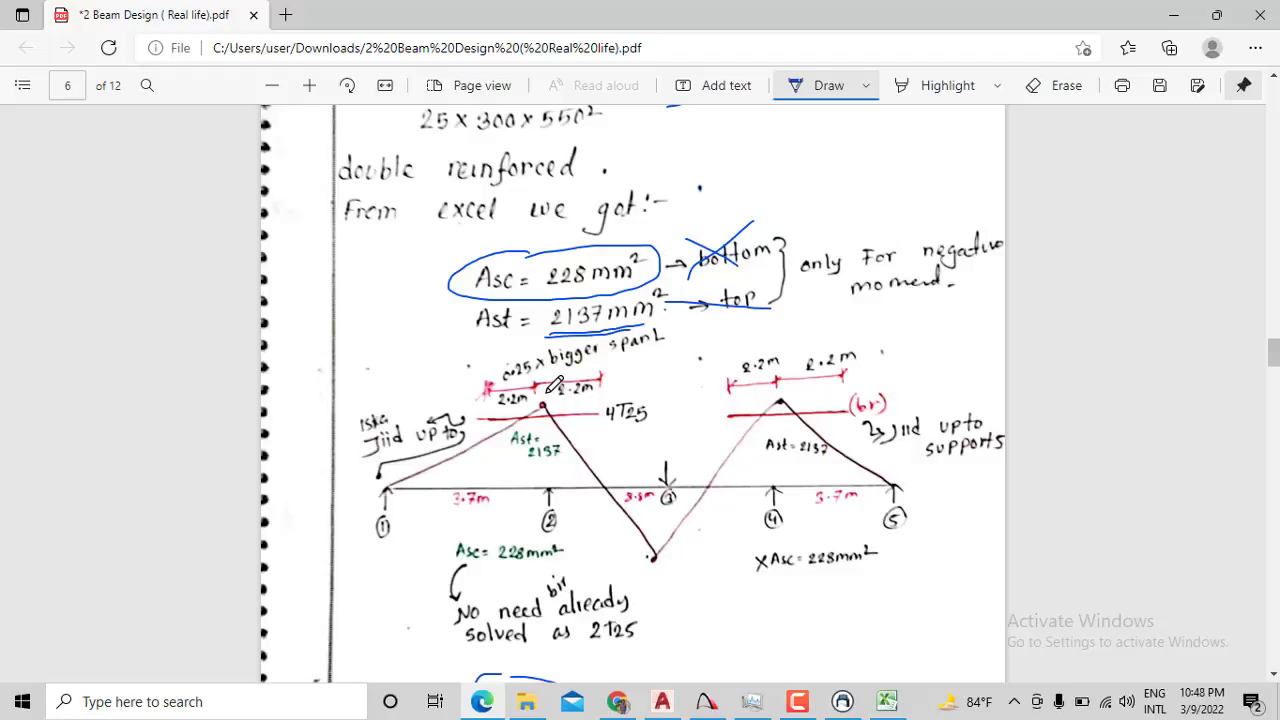
scroll(573, 393, up, 5)
Draw top-bar lines across the left and right peaks, extending over both end spans
scroll(573, 393, up, 5)
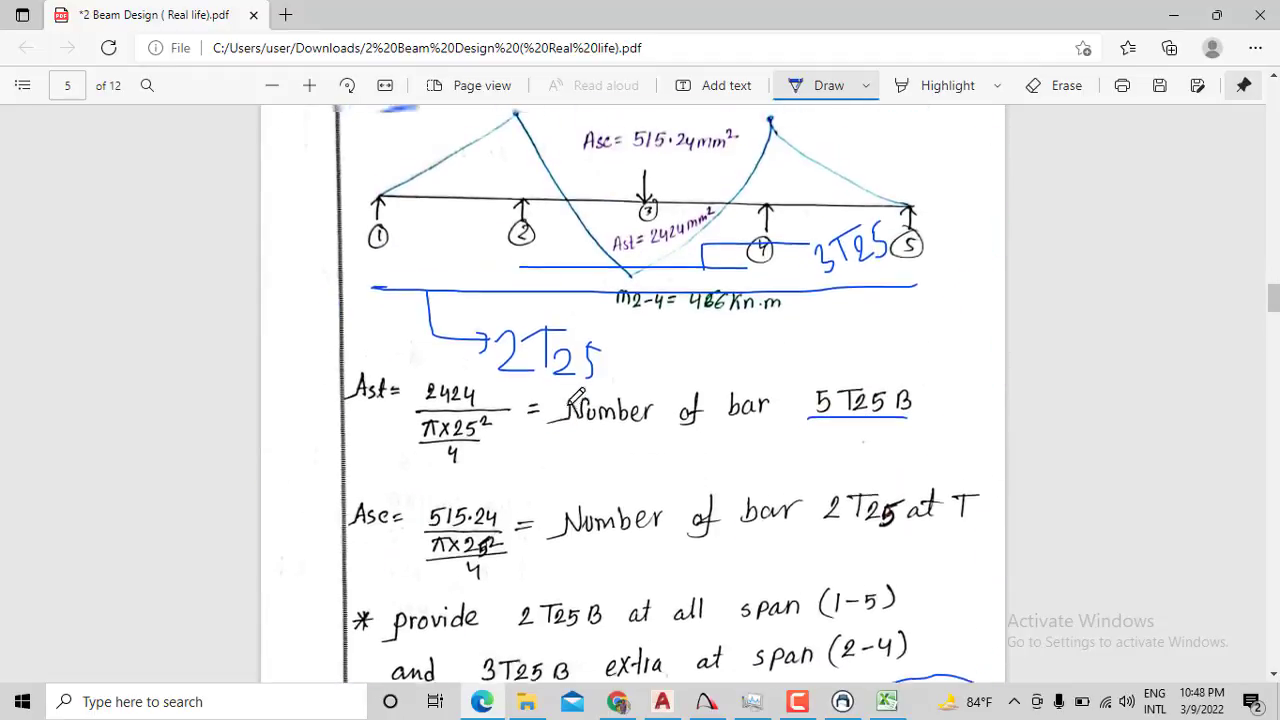
scroll(573, 393, up, 5)
scroll(833, 375, down, 2)
mouse_move(513, 340)
mouse_down()
mouse_move(624, 354)
mouse_move(603, 355)
mouse_move(657, 332)
mouse_up()
scroll(622, 387, down, 1)
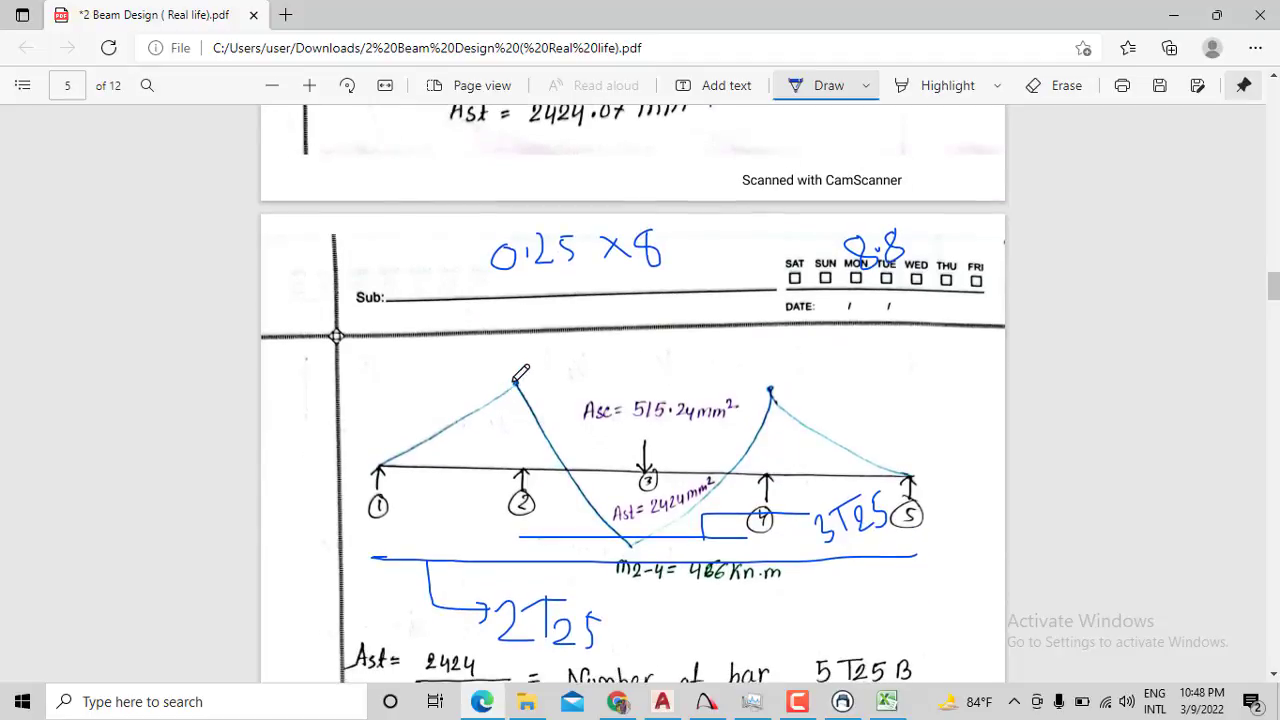
mouse_move(517, 382)
mouse_down()
mouse_move(584, 382)
mouse_move(452, 382)
mouse_move(580, 385)
mouse_up()
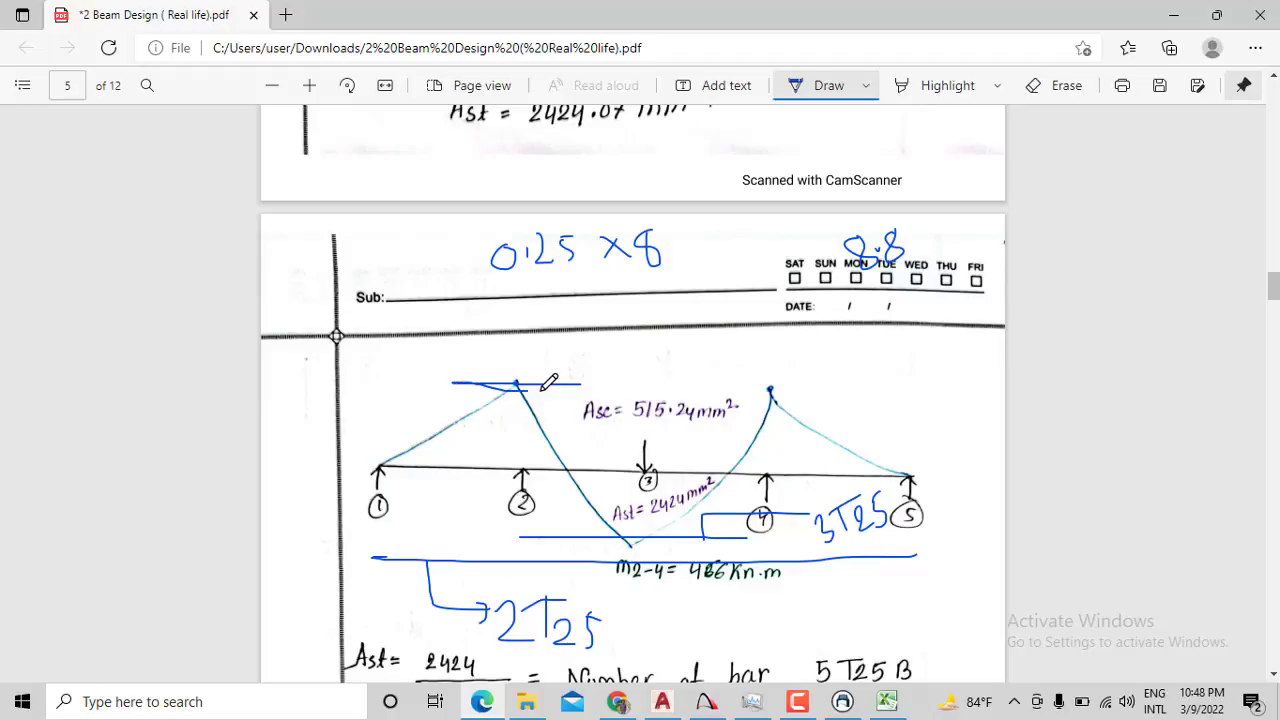
mouse_move(770, 388)
mouse_down()
mouse_move(710, 388)
mouse_move(818, 386)
mouse_up()
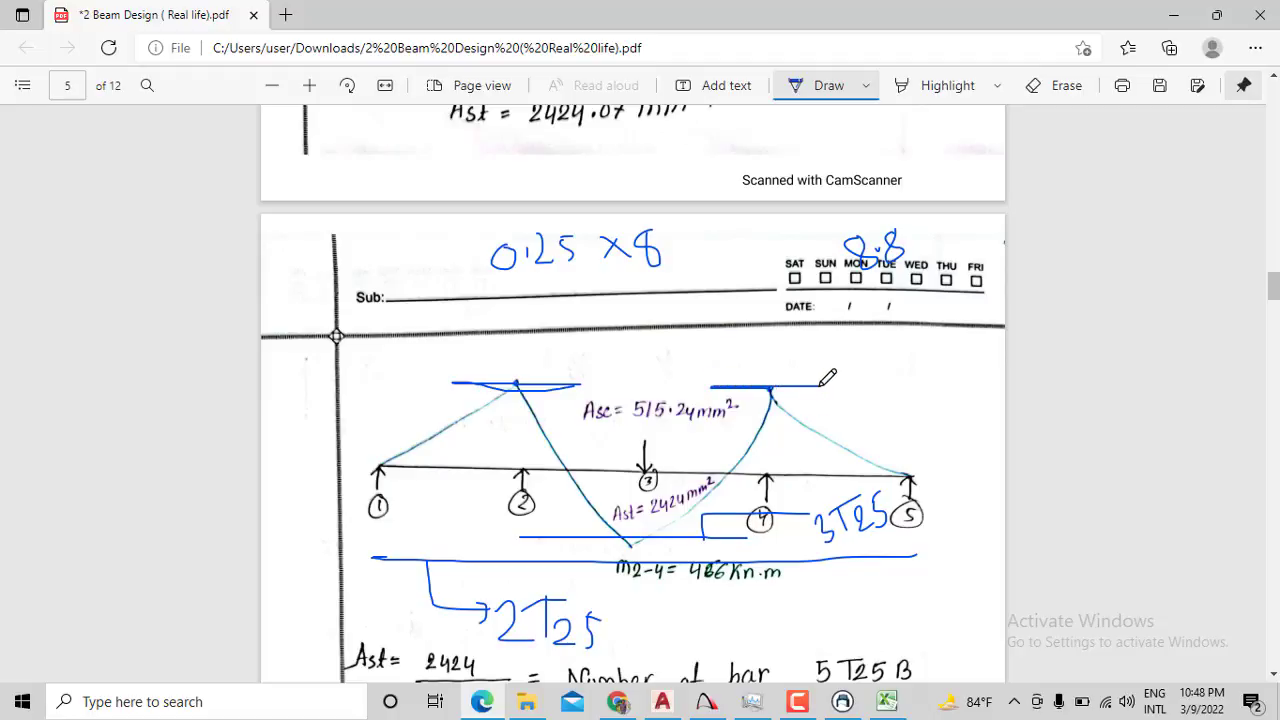
drag(500, 381, 768, 392)
mouse_move(716, 322)
mouse_down()
mouse_move(742, 313)
mouse_move(768, 350)
mouse_move(800, 300)
mouse_move(836, 342)
mouse_move(862, 304)
mouse_up()
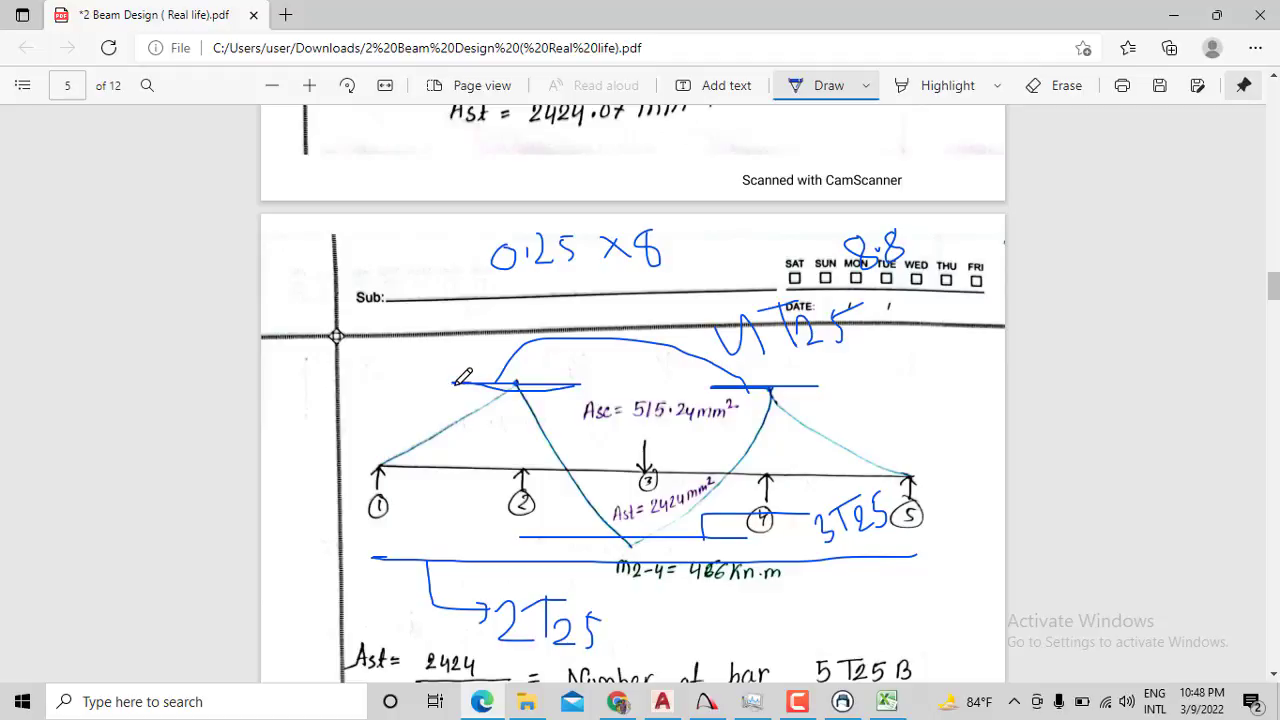
mouse_move(451, 381)
mouse_down()
mouse_move(378, 378)
mouse_move(576, 380)
mouse_up()
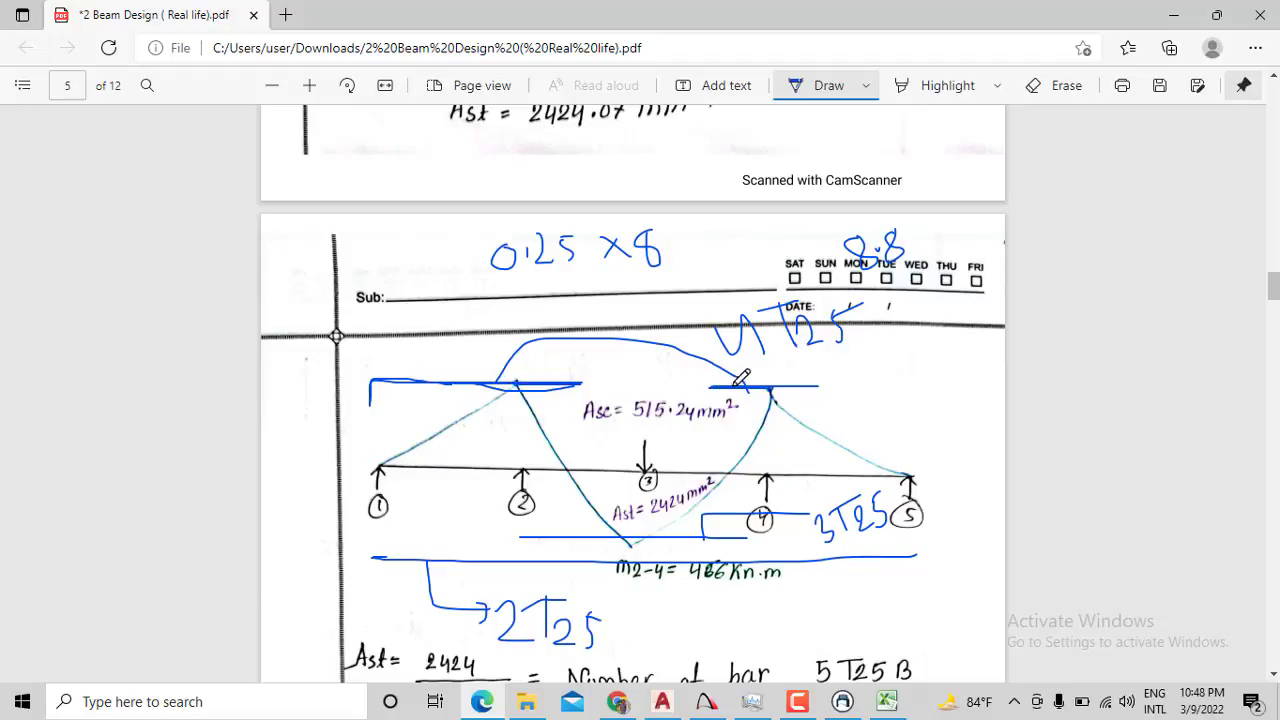
mouse_move(737, 382)
mouse_down()
mouse_move(909, 391)
mouse_move(909, 410)
mouse_up()
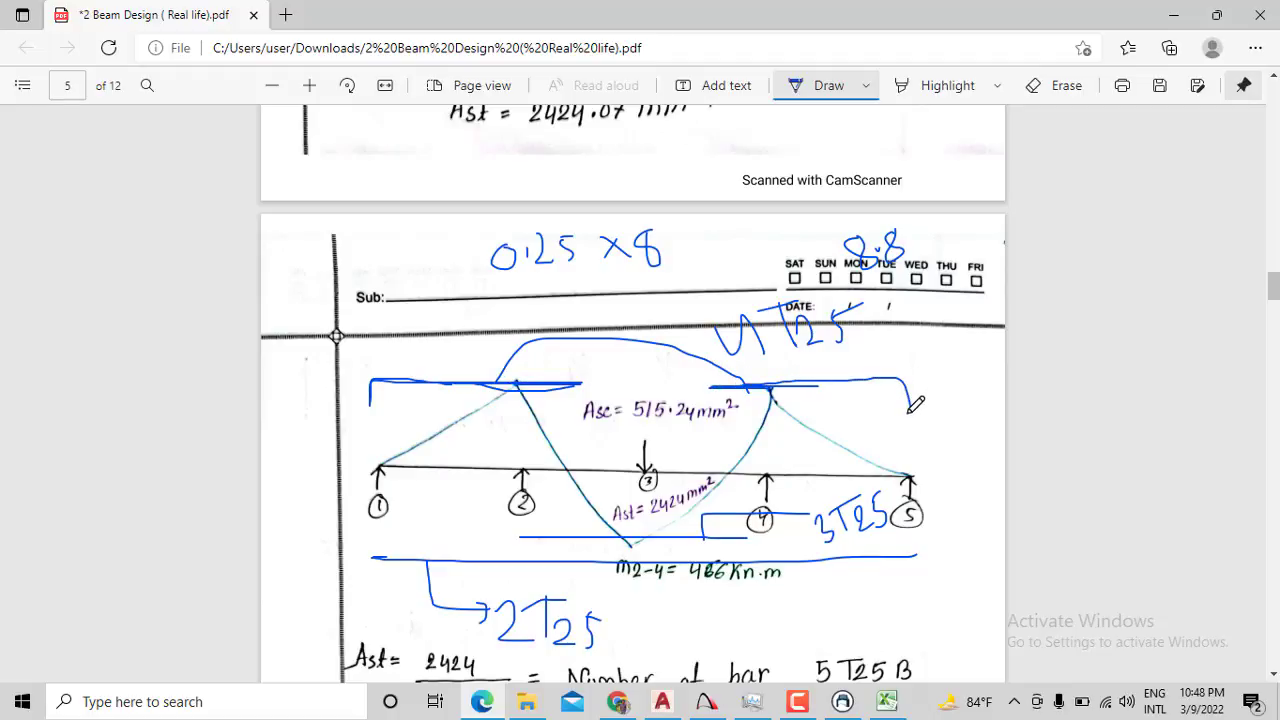
Erase the stray notes above the diagram and the trial line under the Asc label
click(1058, 85)
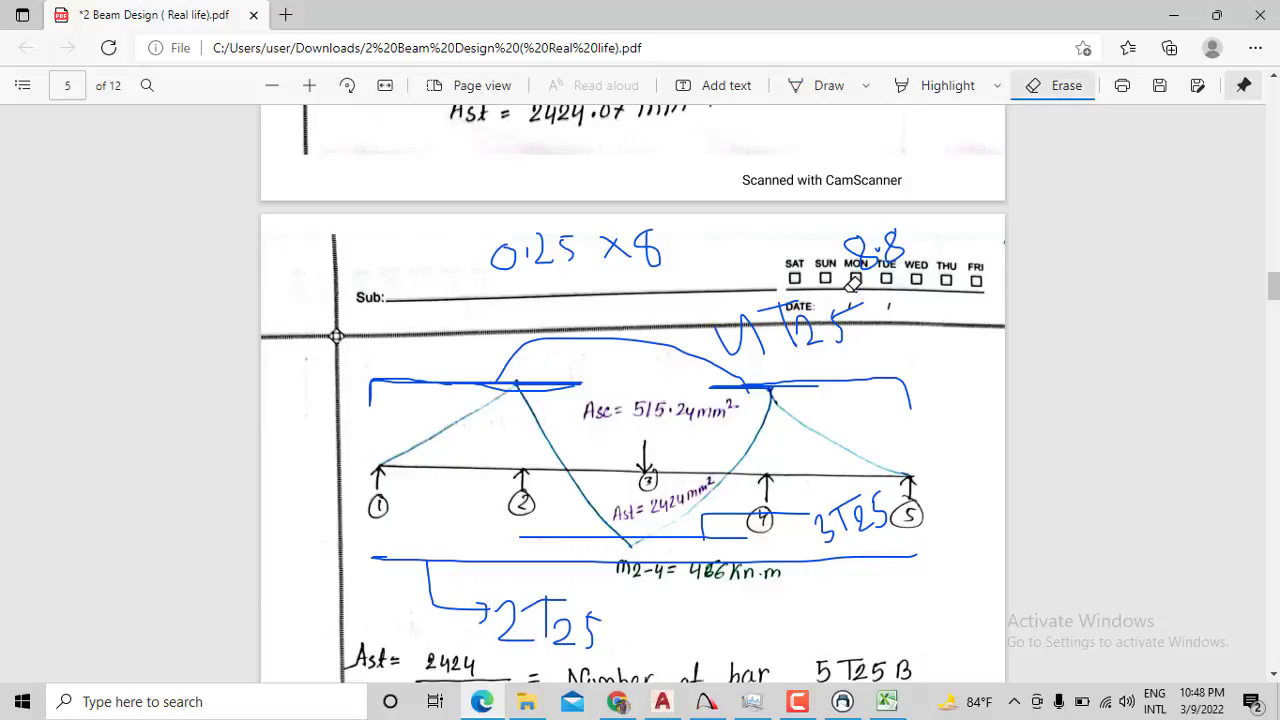
mouse_move(862, 254)
mouse_down()
mouse_move(708, 332)
mouse_move(493, 231)
mouse_move(619, 231)
mouse_move(574, 214)
mouse_move(580, 251)
mouse_up()
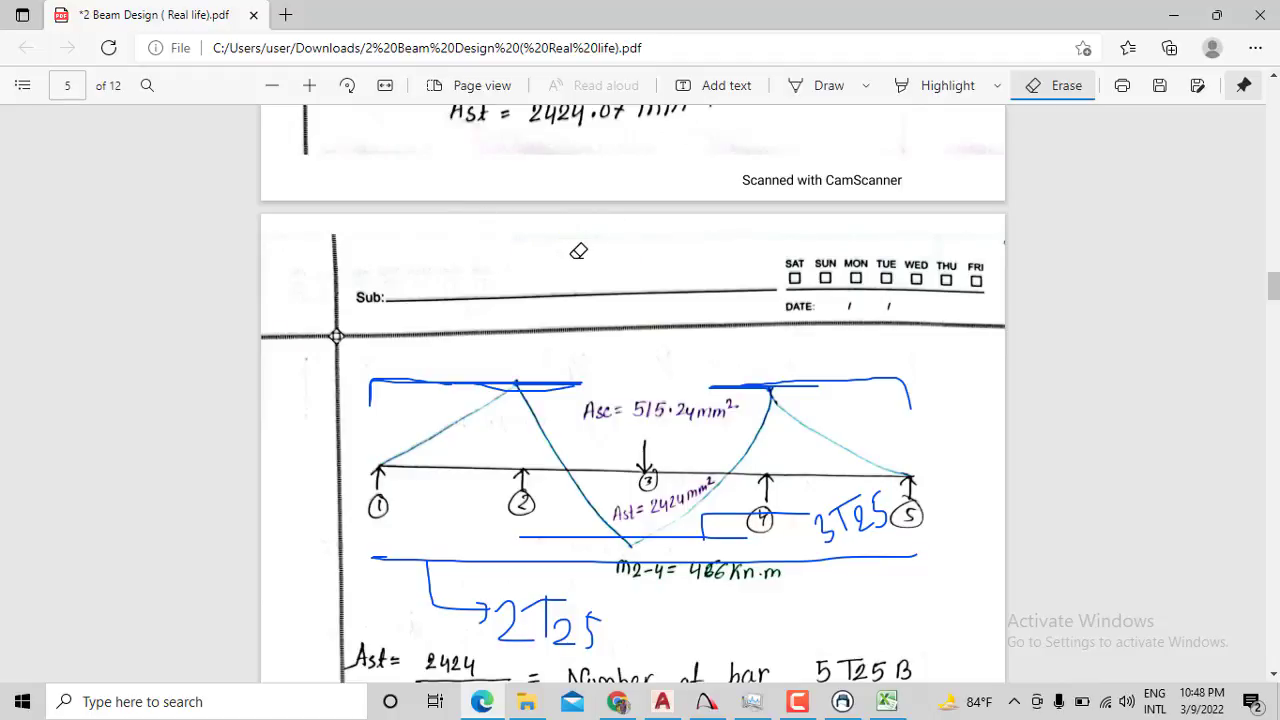
click(806, 87)
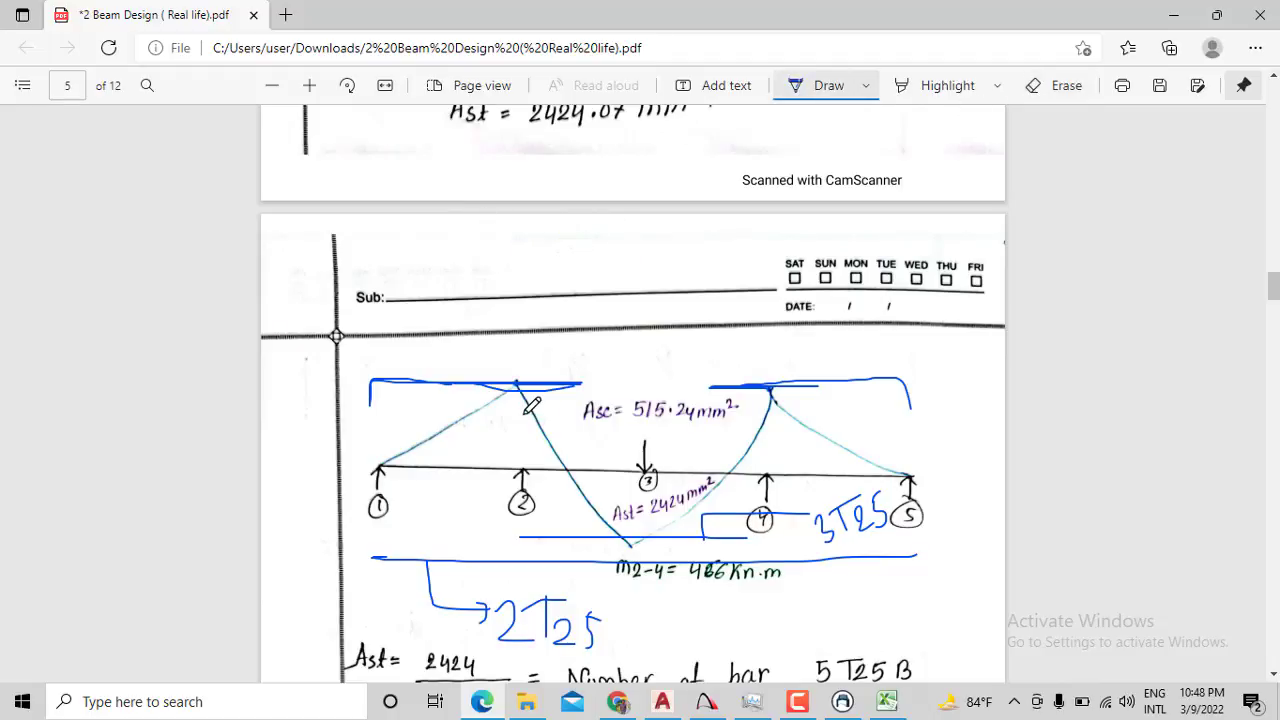
drag(522, 414, 750, 416)
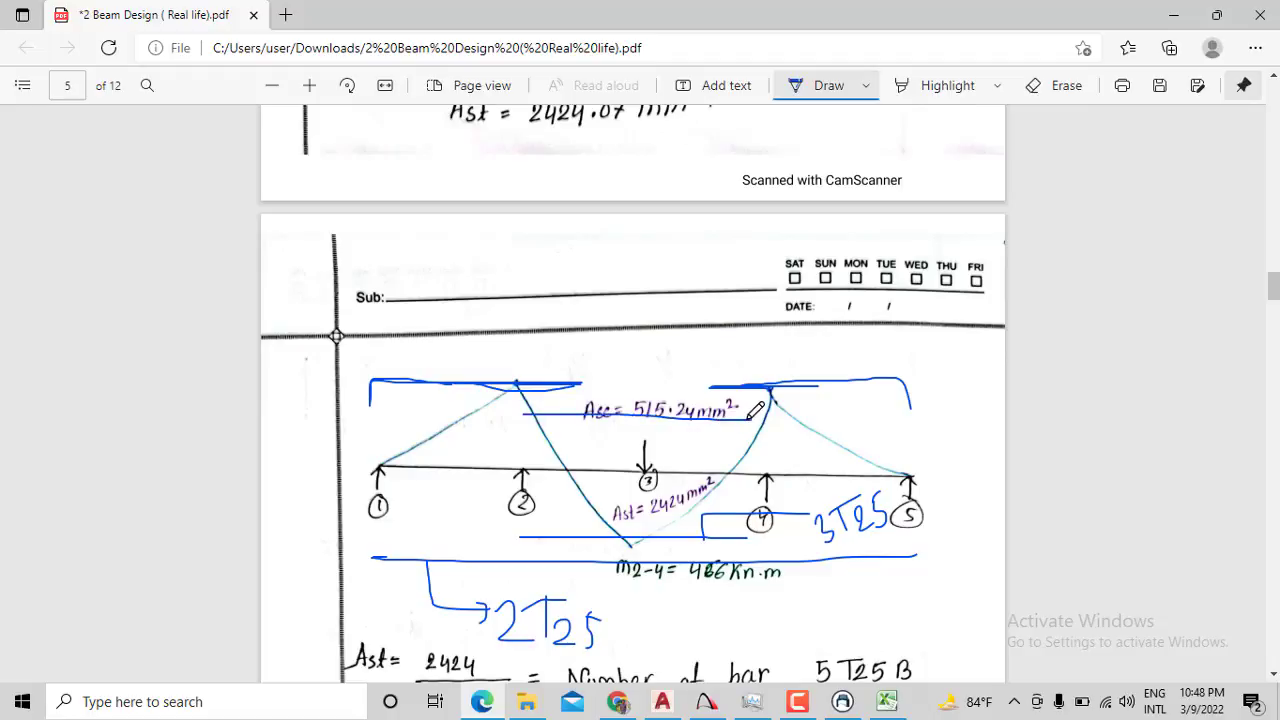
click(1050, 86)
drag(600, 394, 618, 454)
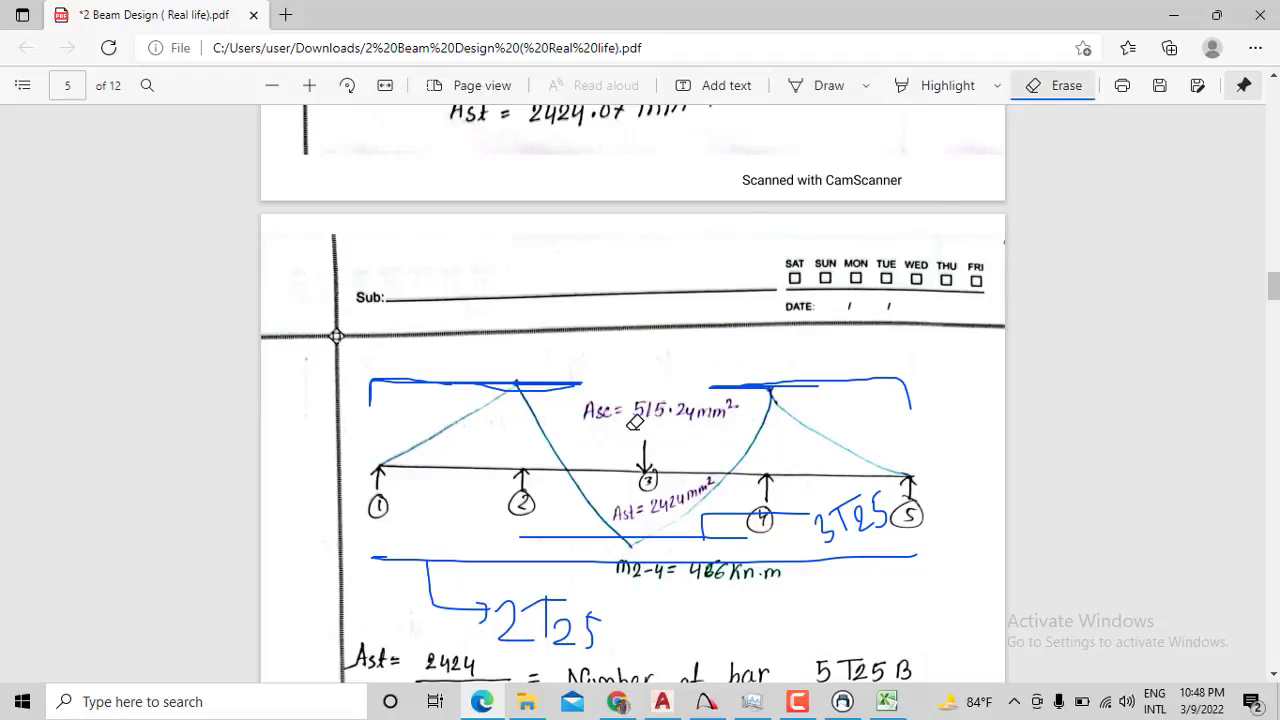
click(828, 86)
Underline the 2T25 note further down the page
scroll(768, 305, down, 3)
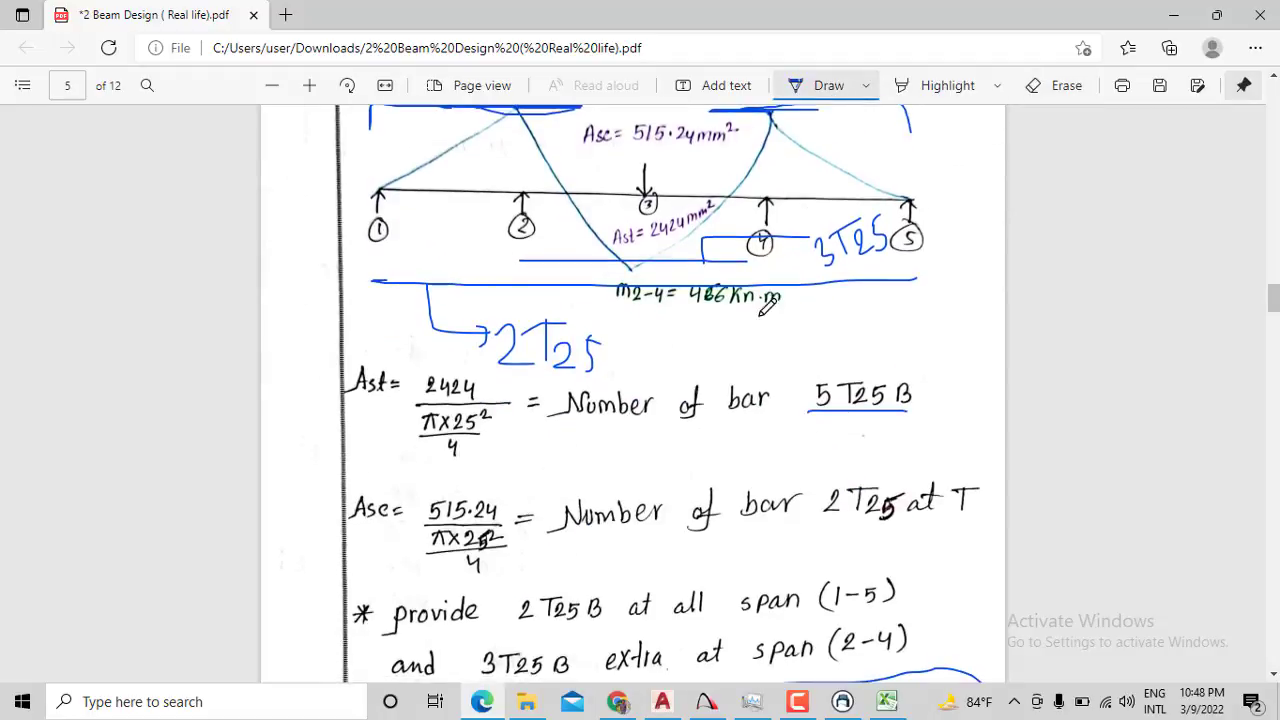
scroll(768, 305, down, 1)
scroll(744, 437, down, 1)
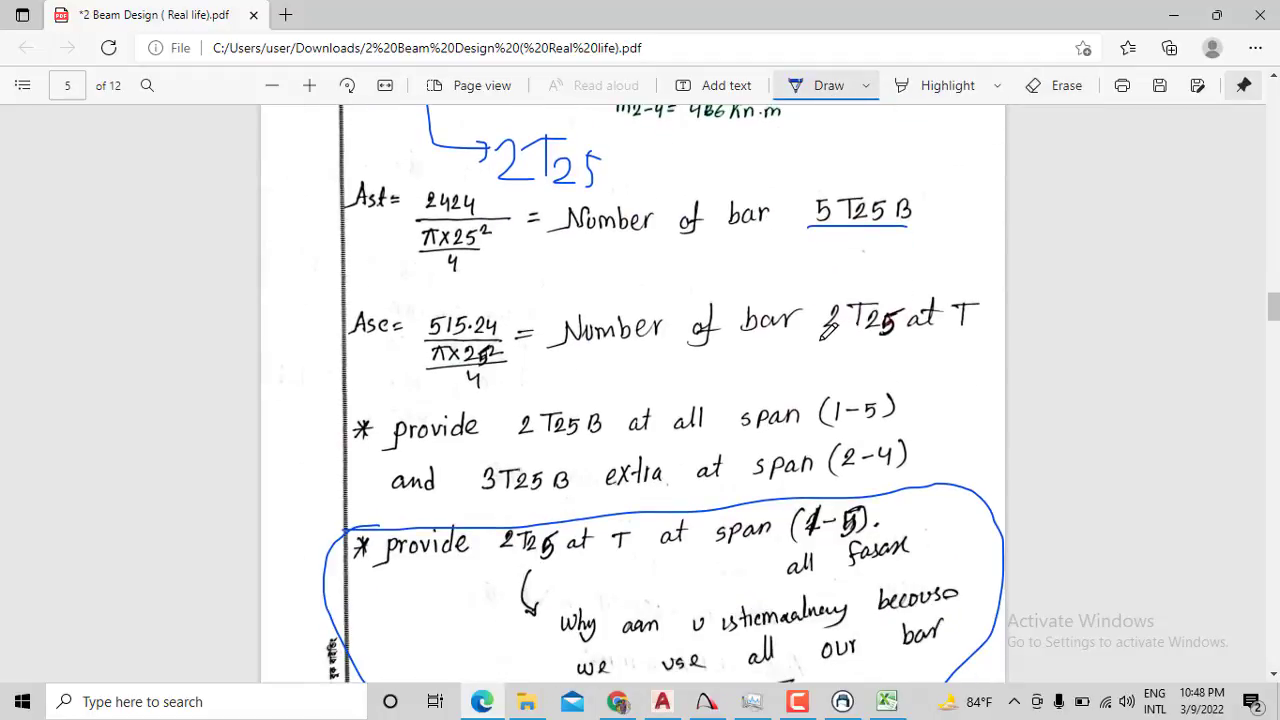
drag(820, 341, 905, 336)
scroll(600, 250, up, 3)
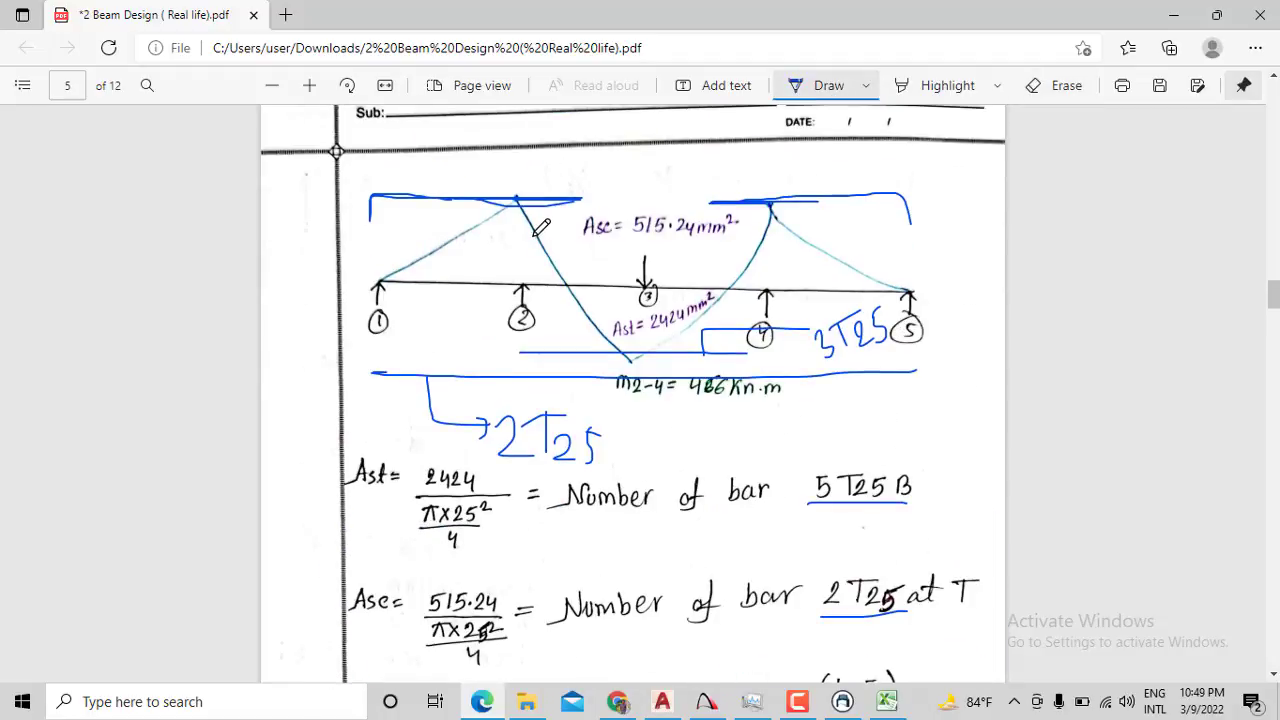
Underline the Asc value, draw a long top-bar line marked 2 with labels, and bracket 515.24
drag(524, 234, 738, 237)
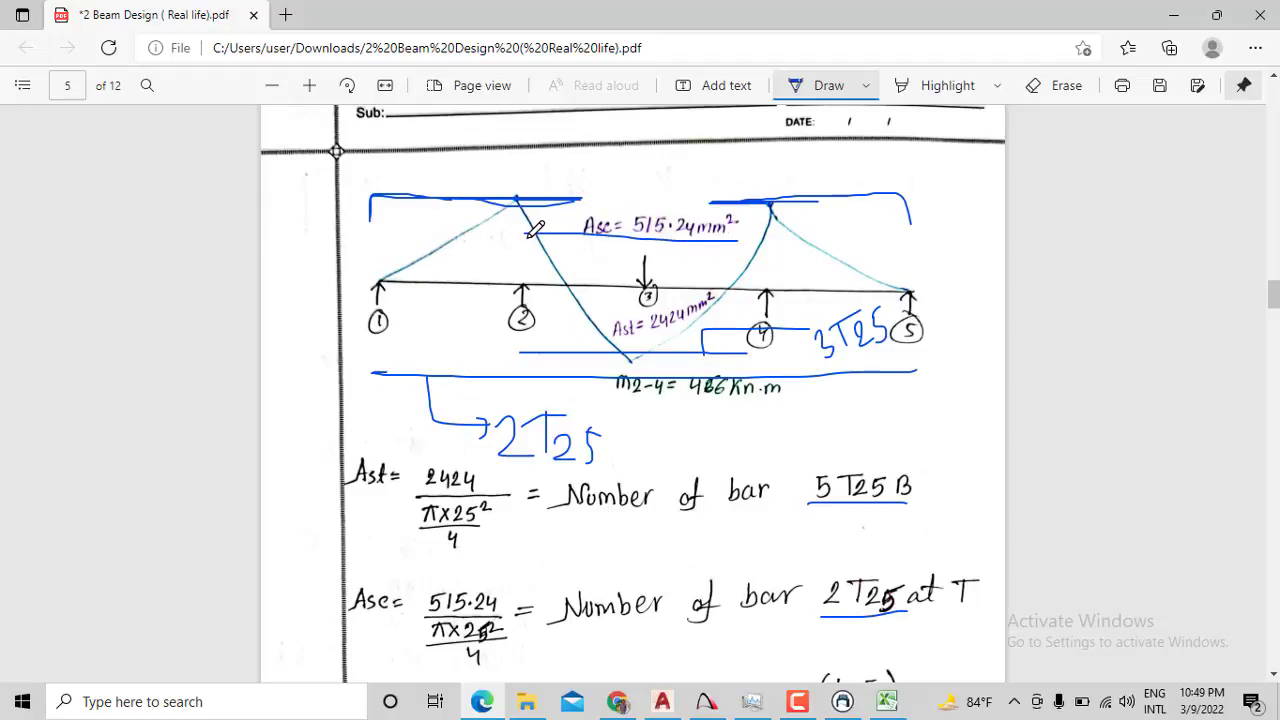
mouse_move(370, 231)
mouse_down()
mouse_move(932, 229)
mouse_move(912, 266)
mouse_move(955, 288)
mouse_up()
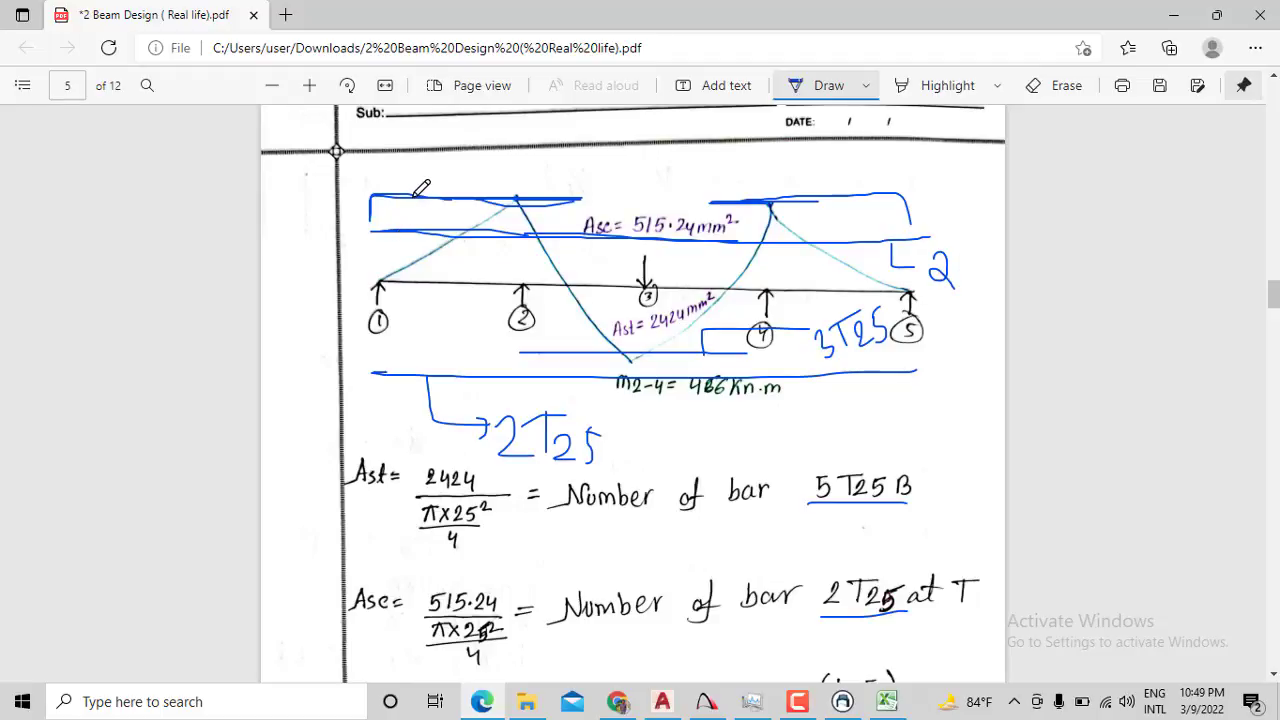
drag(414, 196, 549, 182)
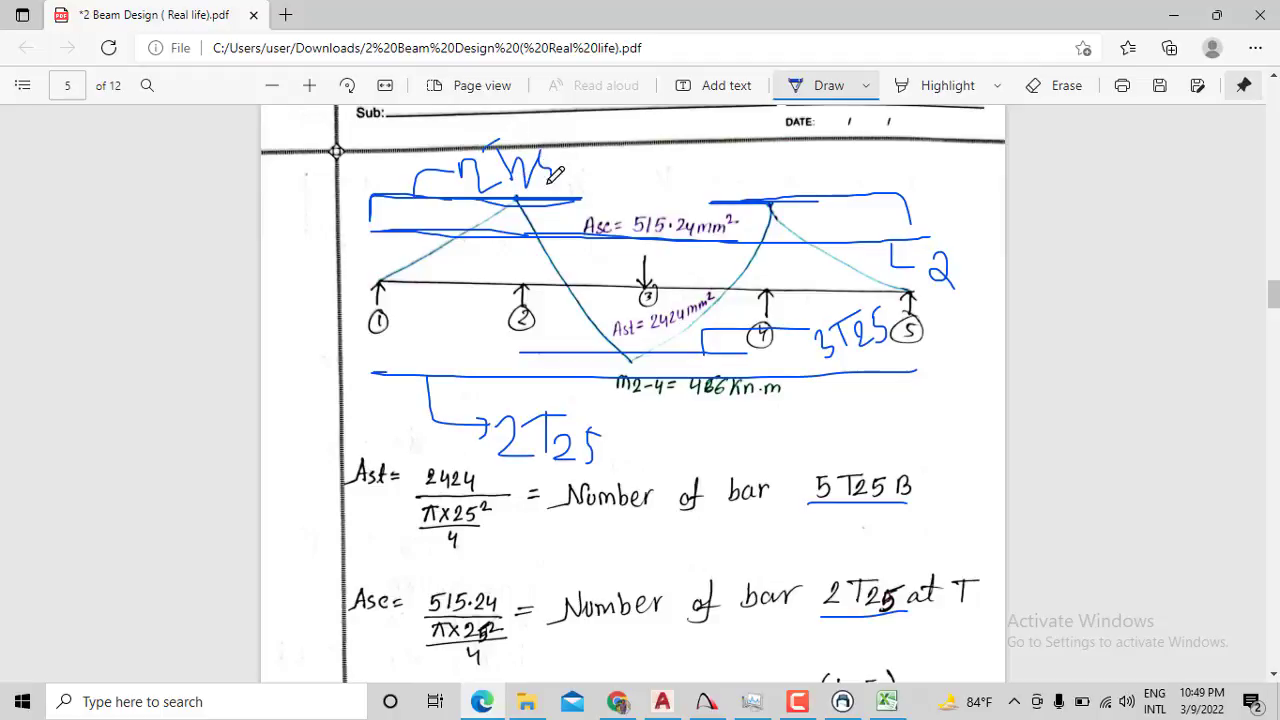
mouse_move(809, 158)
mouse_down()
mouse_move(803, 192)
mouse_move(870, 156)
mouse_up()
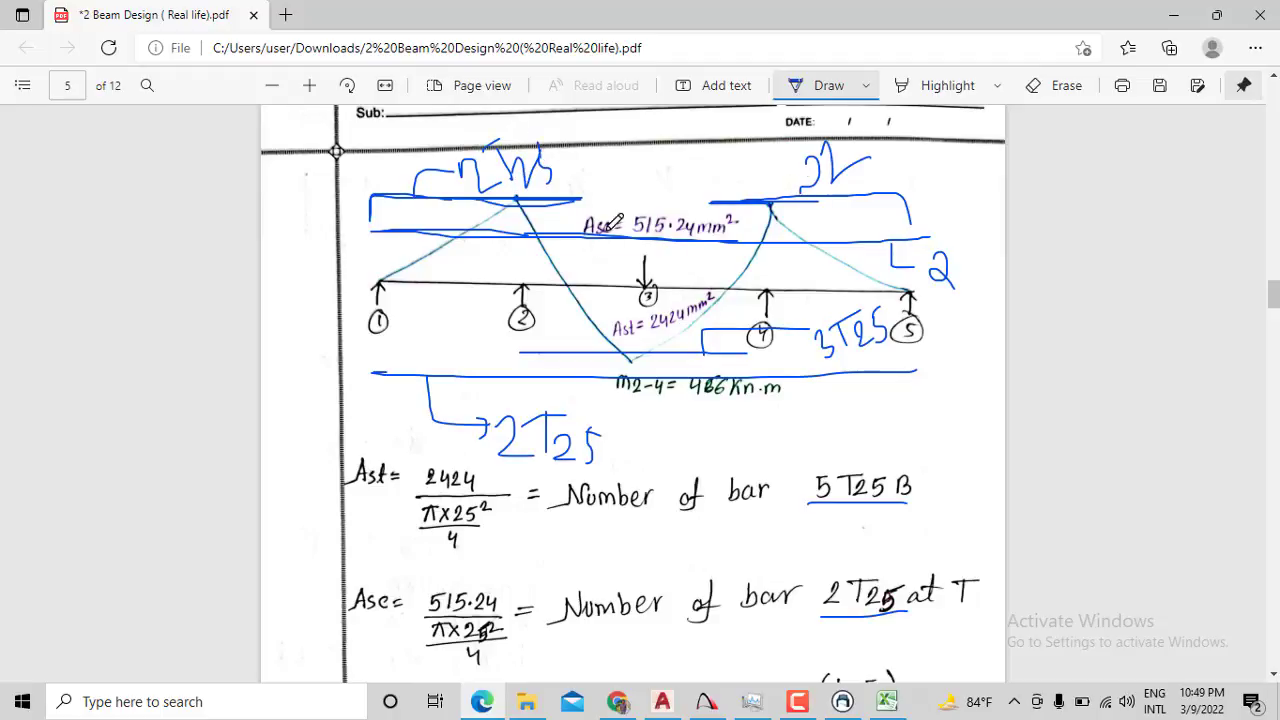
mouse_move(627, 240)
mouse_down()
mouse_move(642, 204)
mouse_move(706, 171)
mouse_up()
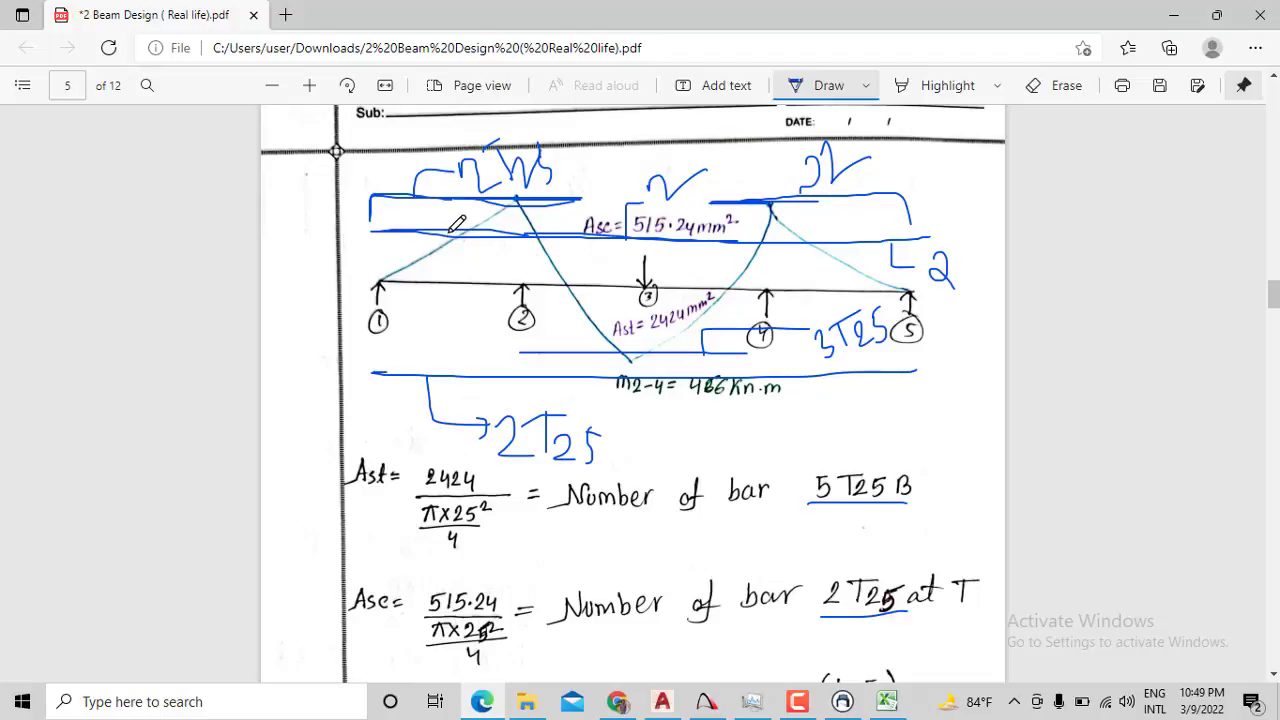
Open Windows search and dismiss it to return to the PDF
key(super)
text(s)
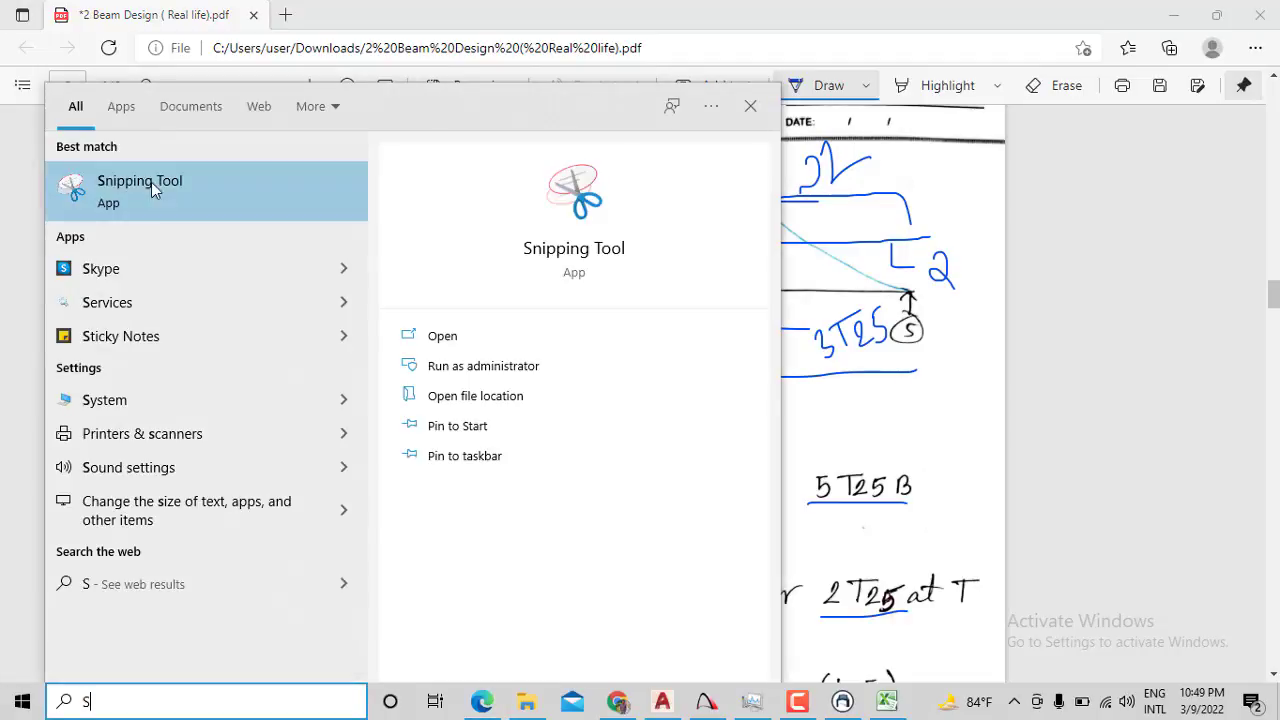
key(Escape)
On page 7, ink a blue loop across the lower top-bar line between supports 2 and 4
scroll(900, 300, down, 5)
scroll(837, 337, down, 5)
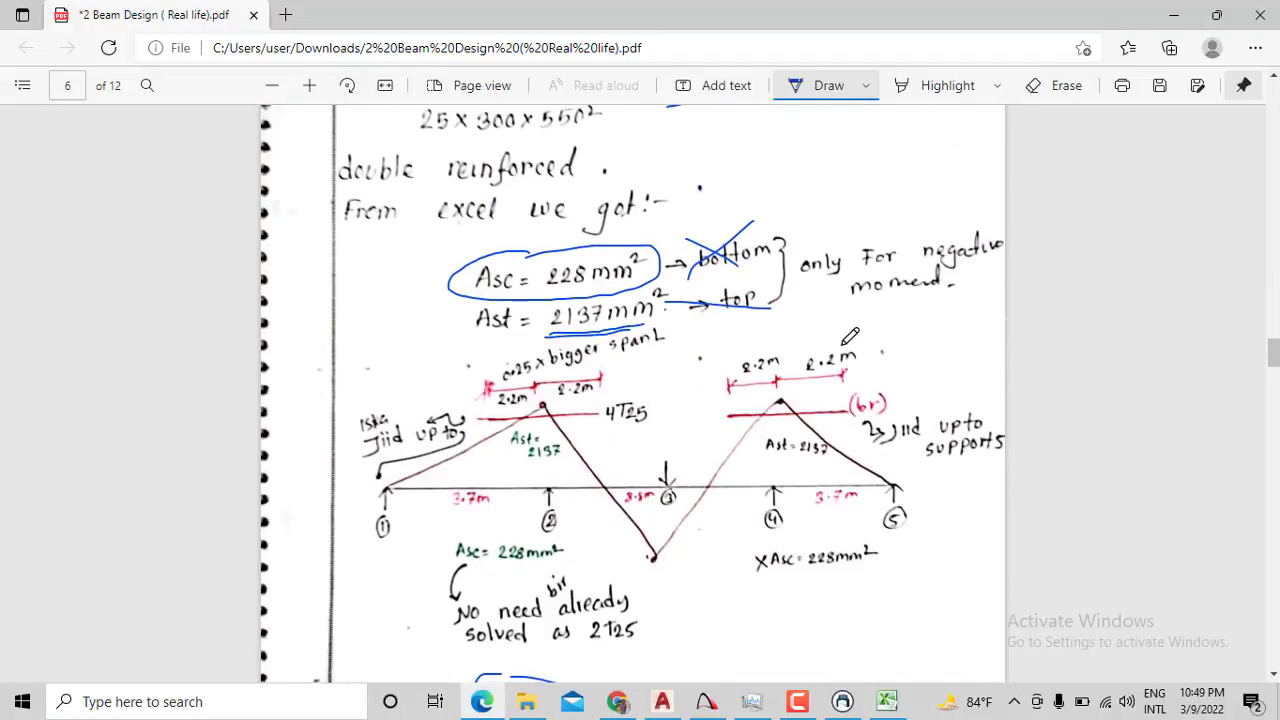
scroll(837, 337, down, 5)
scroll(828, 346, down, 5)
scroll(828, 346, down, 5)
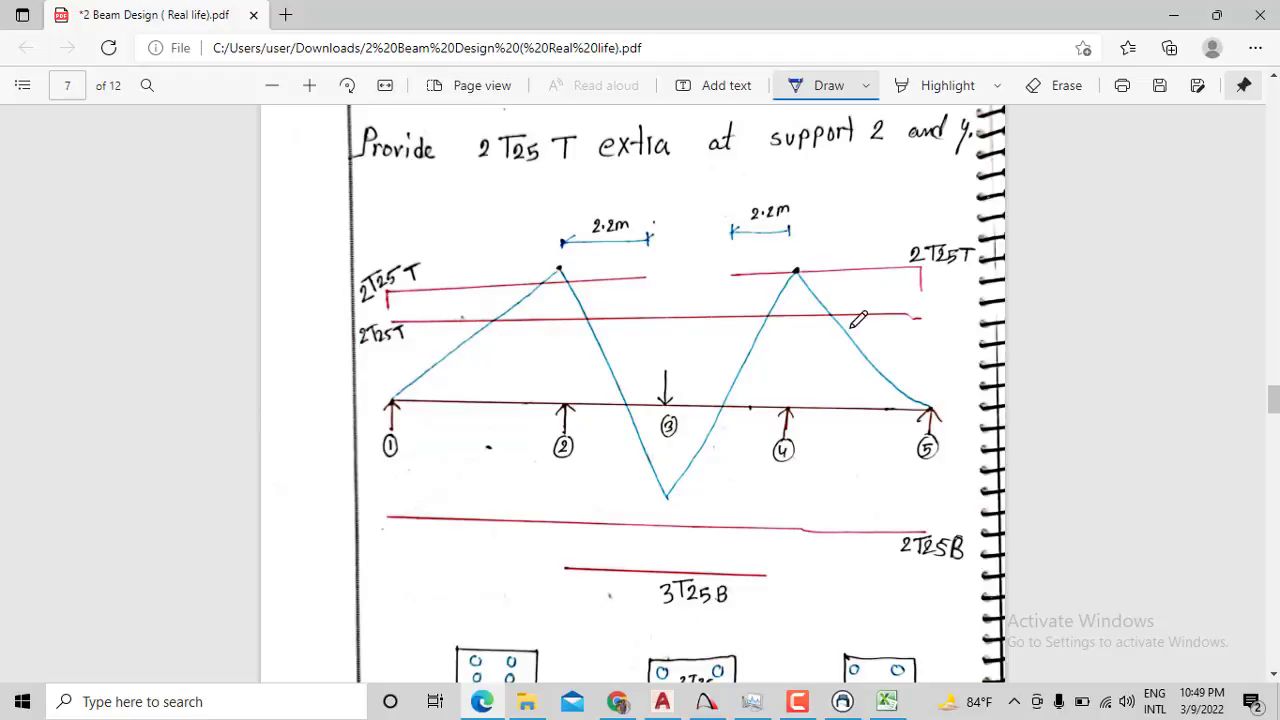
drag(641, 302, 789, 325)
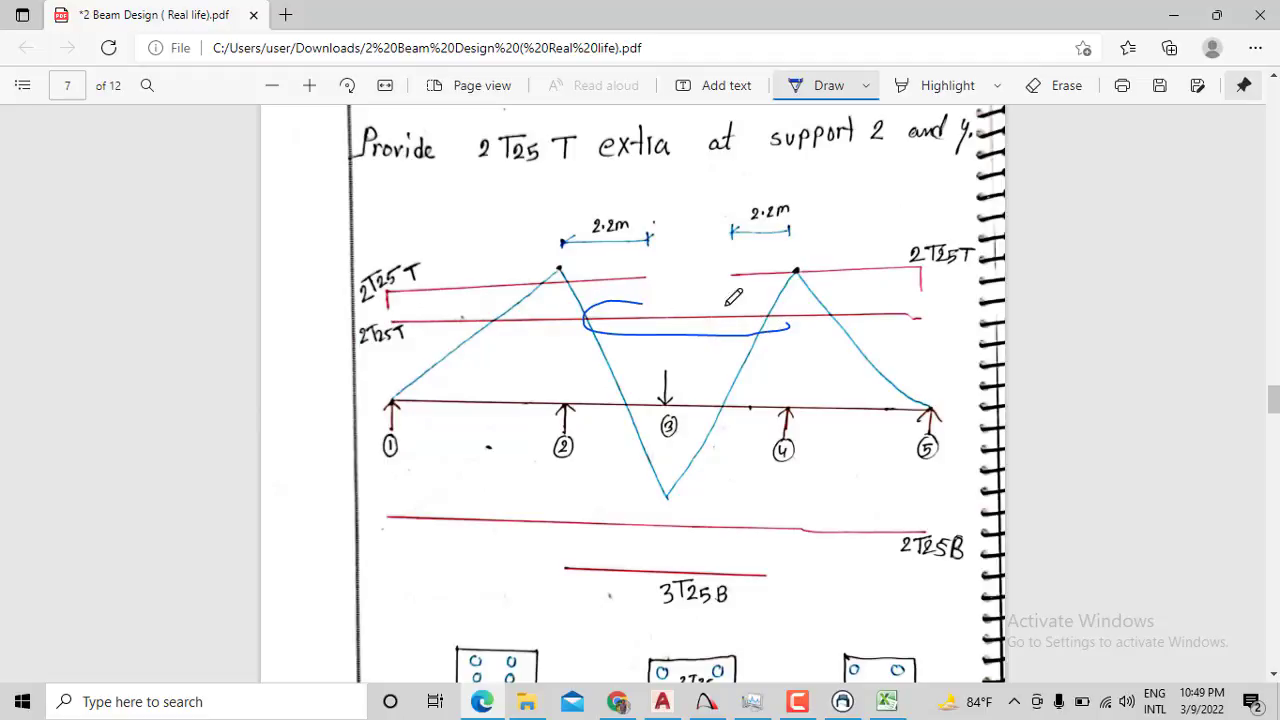
Circle the 2T25T top-bar labels in blue ink, then erase those loops
drag(468, 314, 530, 313)
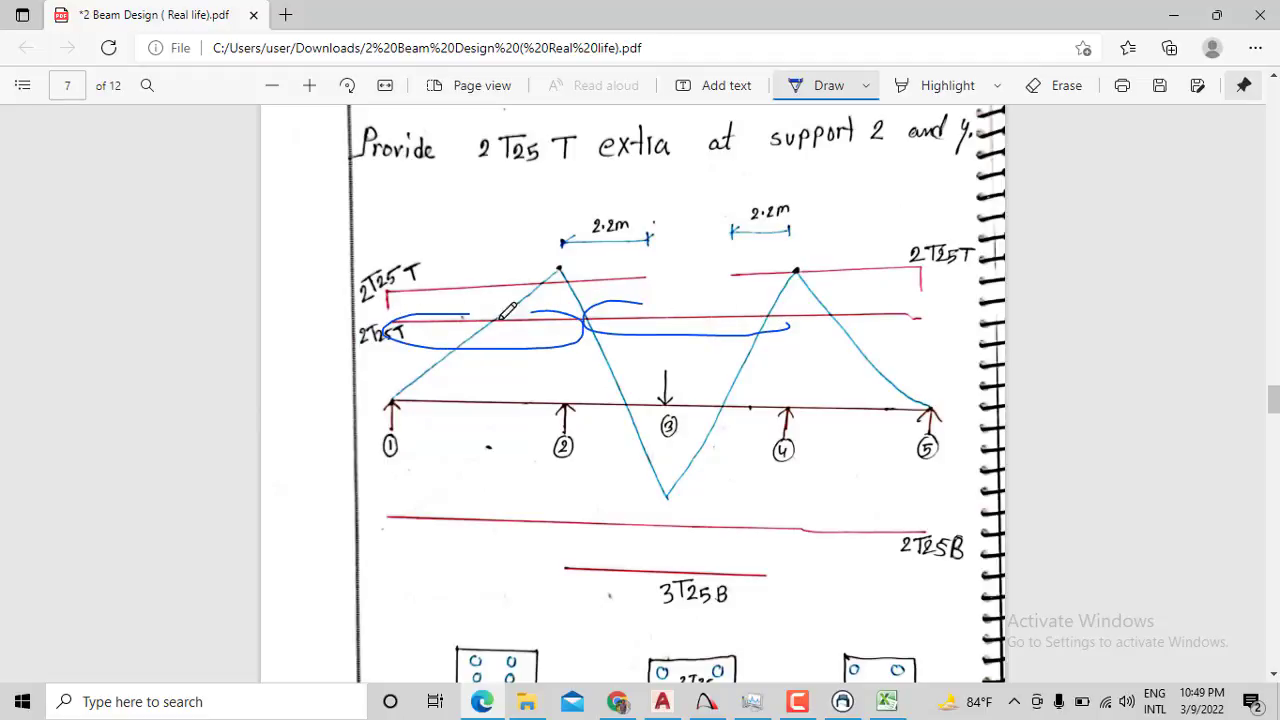
mouse_move(477, 277)
mouse_down()
mouse_move(436, 270)
mouse_move(489, 371)
mouse_up()
click(1066, 85)
click(696, 316)
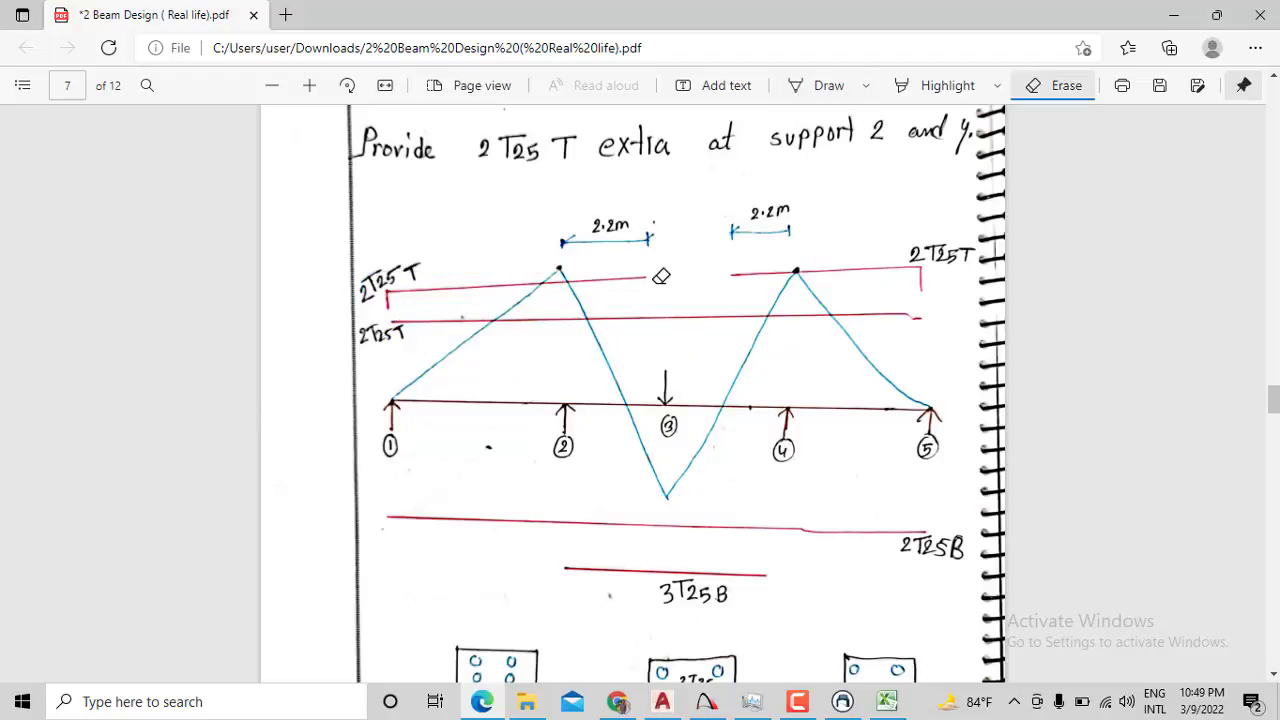
Reselect the Draw pen and scroll through page 7's section boxes
click(826, 85)
scroll(594, 277, down, 5)
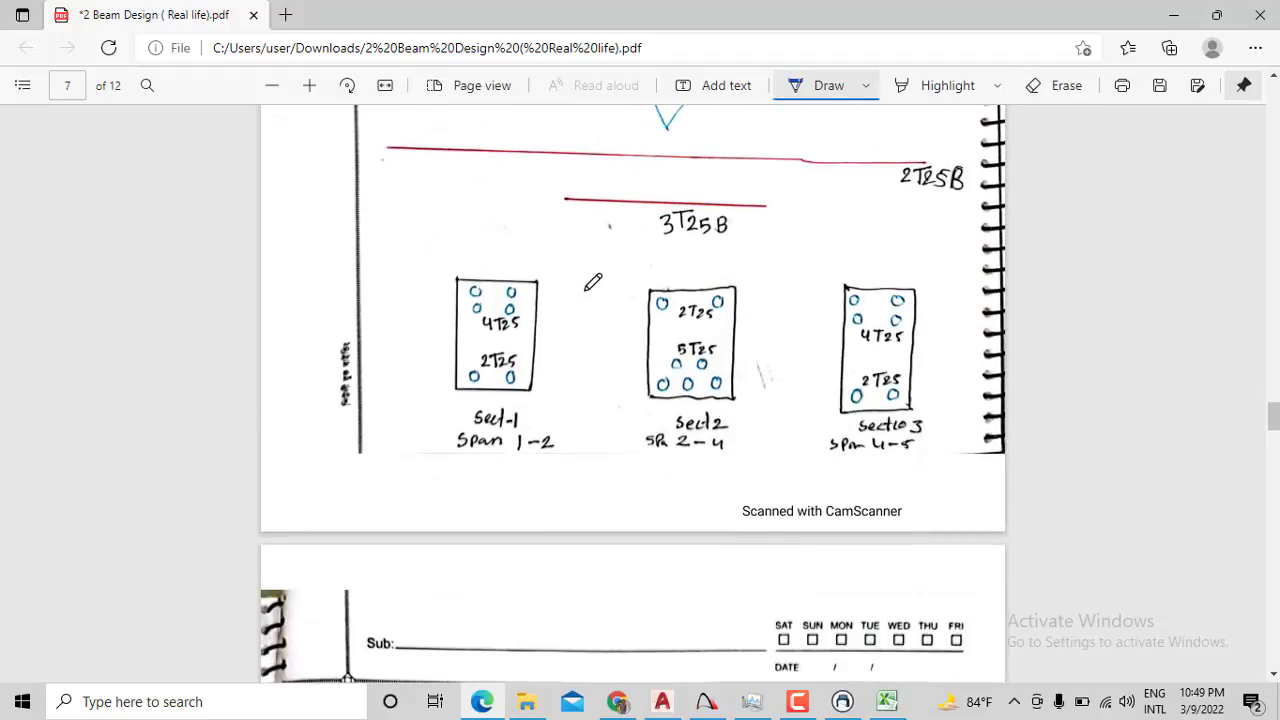
scroll(506, 263, up, 4)
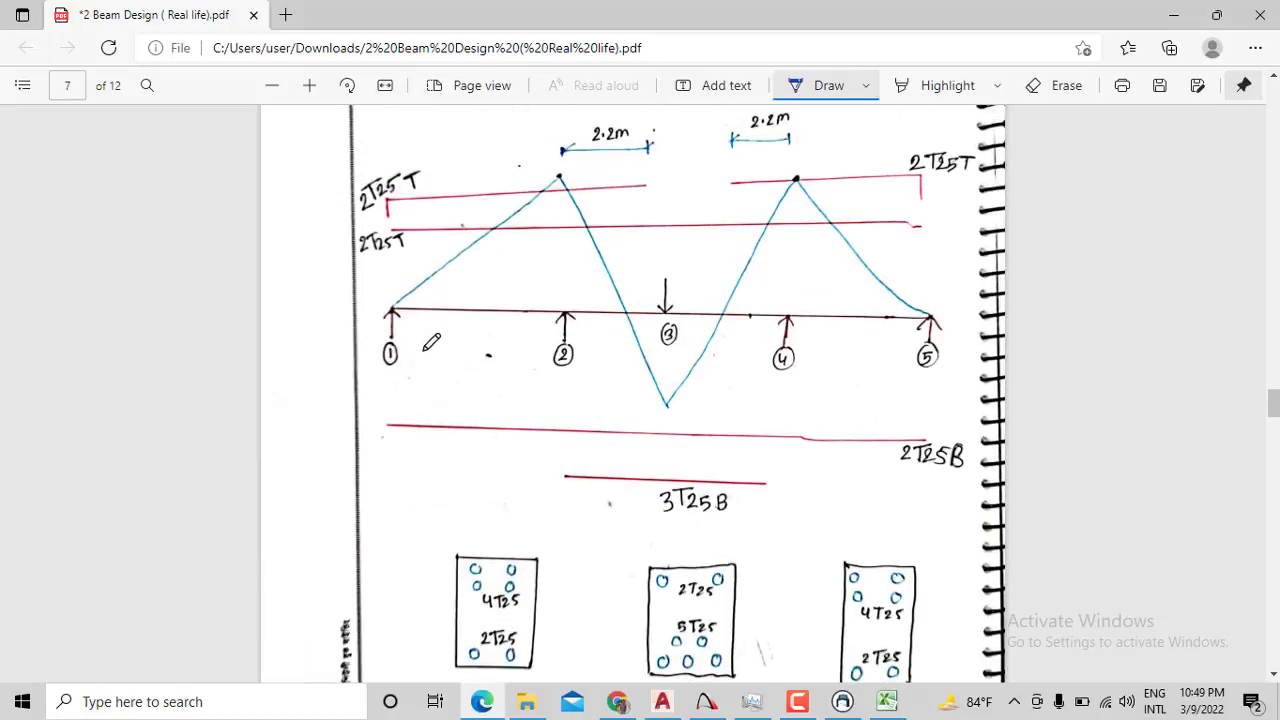
scroll(532, 354, down, 3)
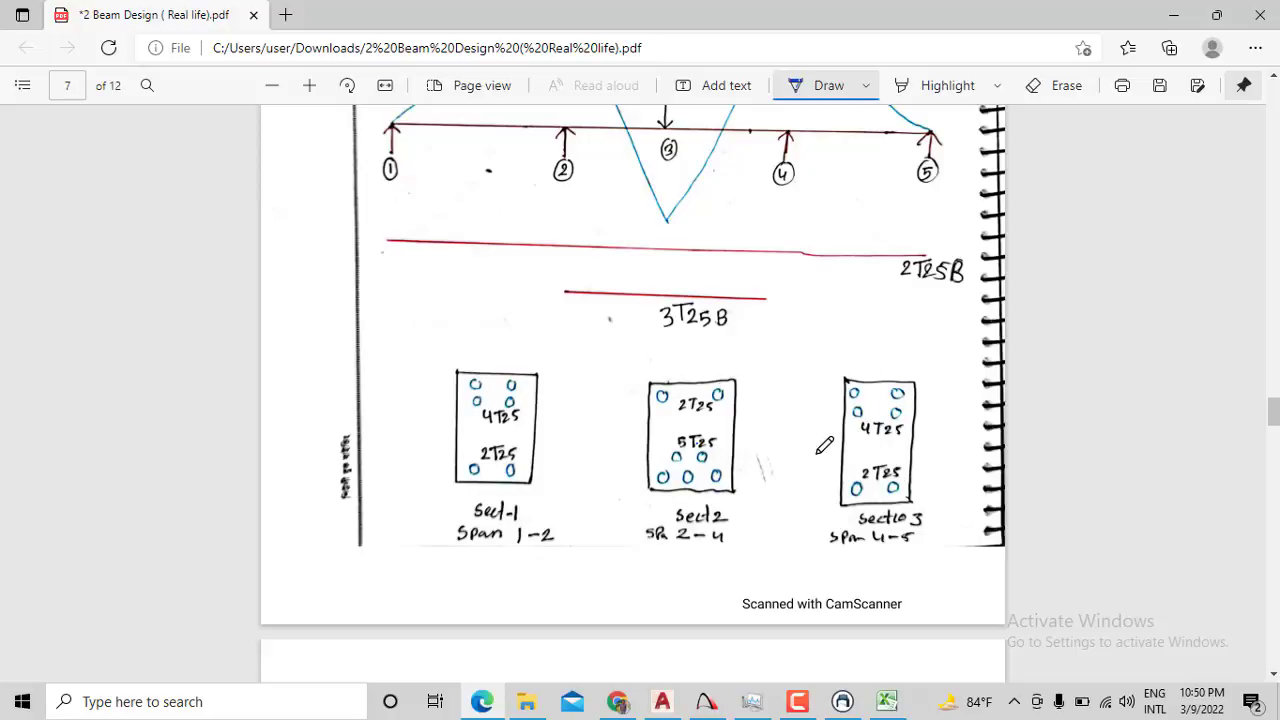
scroll(824, 446, up, 1)
scroll(700, 510, up, 3)
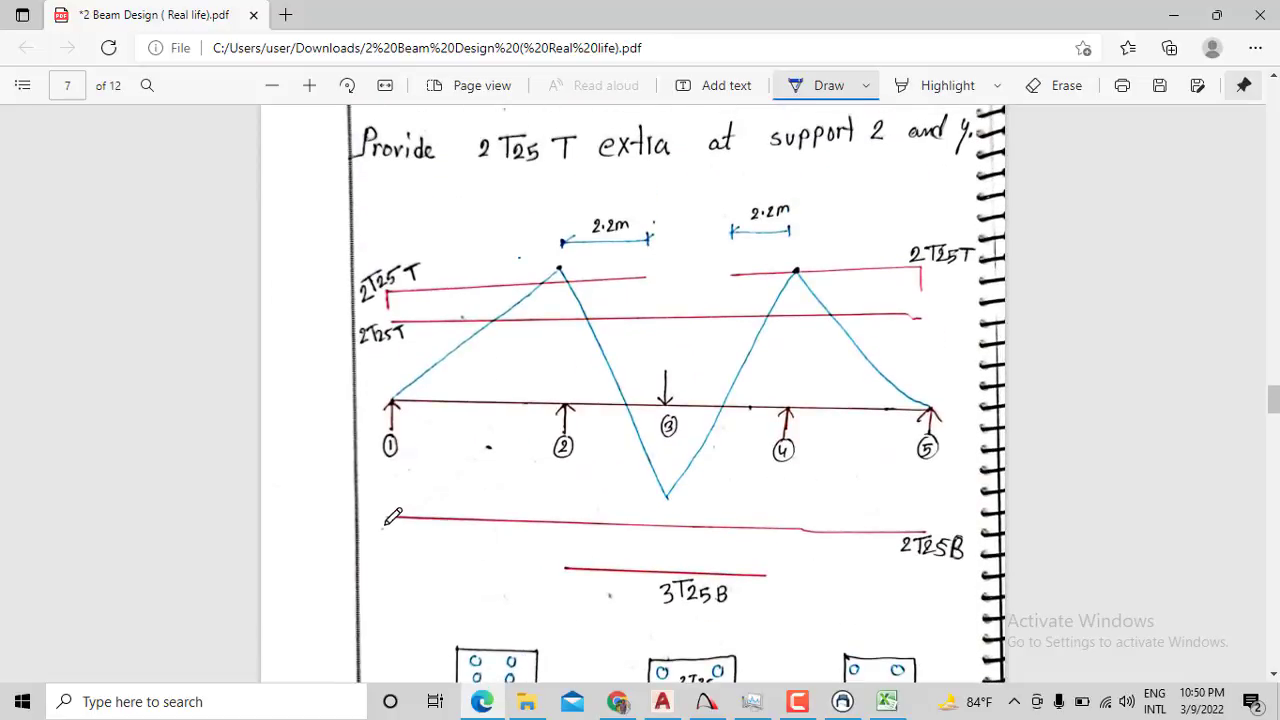
Mark the 2T25B and 3T25B bars and cross out Sect2 in ink, then erase them
drag(386, 518, 917, 521)
drag(528, 574, 714, 565)
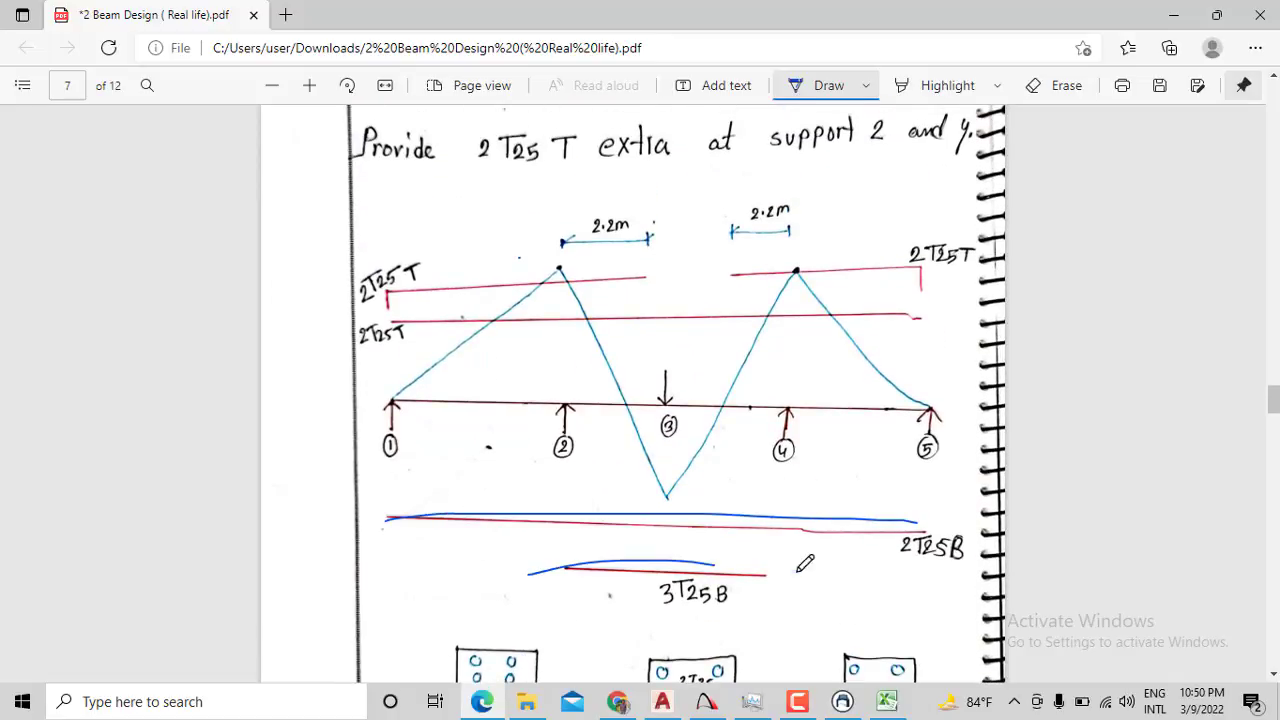
mouse_move(798, 571)
mouse_down()
mouse_move(714, 565)
mouse_move(621, 625)
mouse_up()
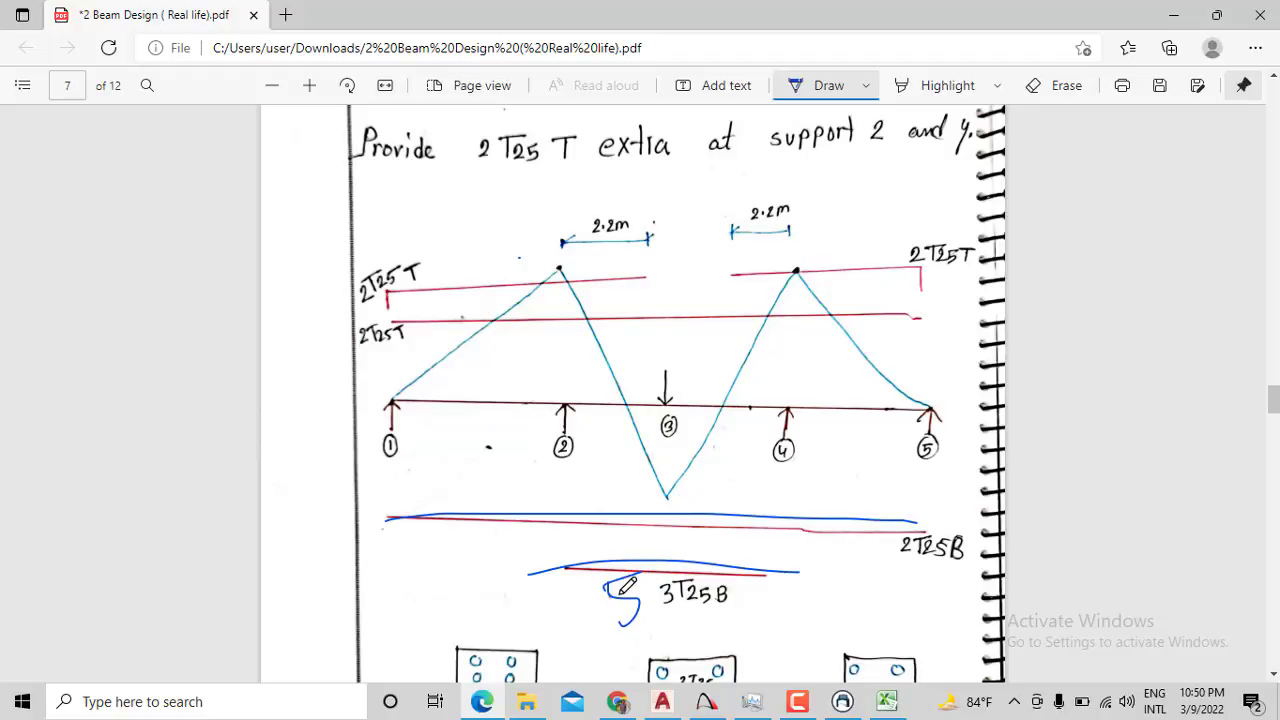
scroll(628, 586, down, 3)
drag(720, 447, 646, 520)
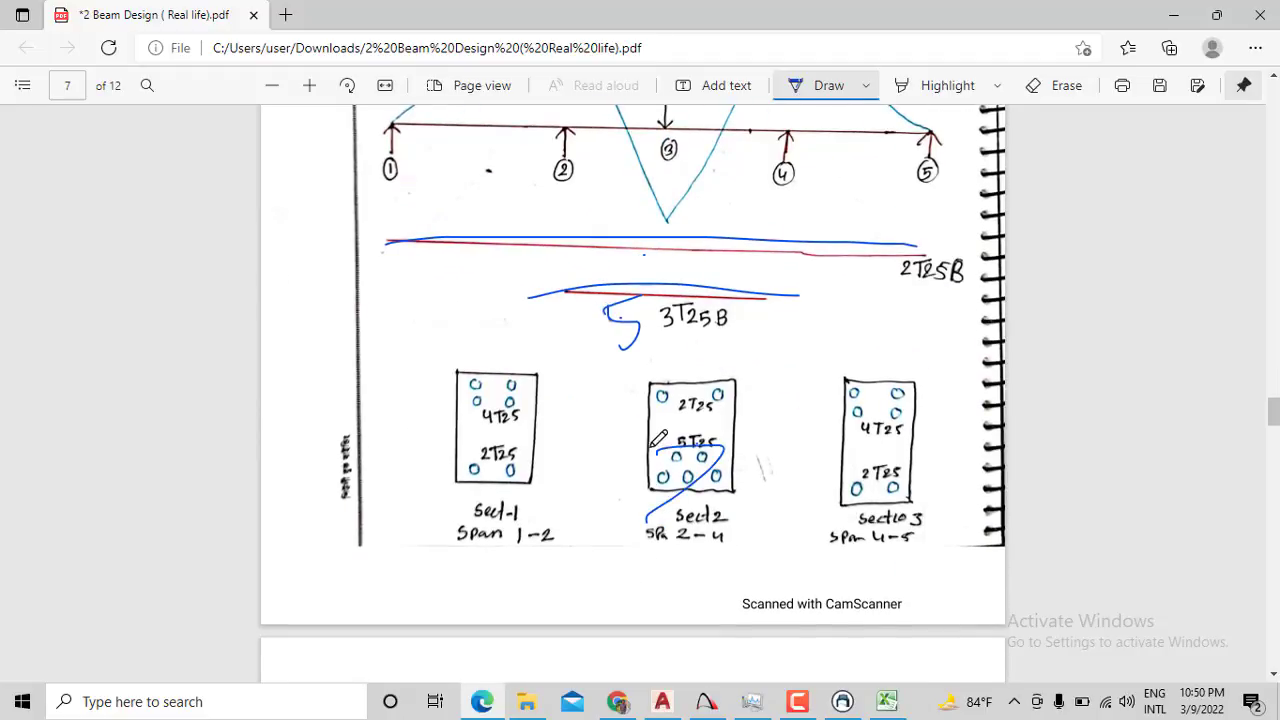
drag(651, 447, 722, 490)
click(1066, 95)
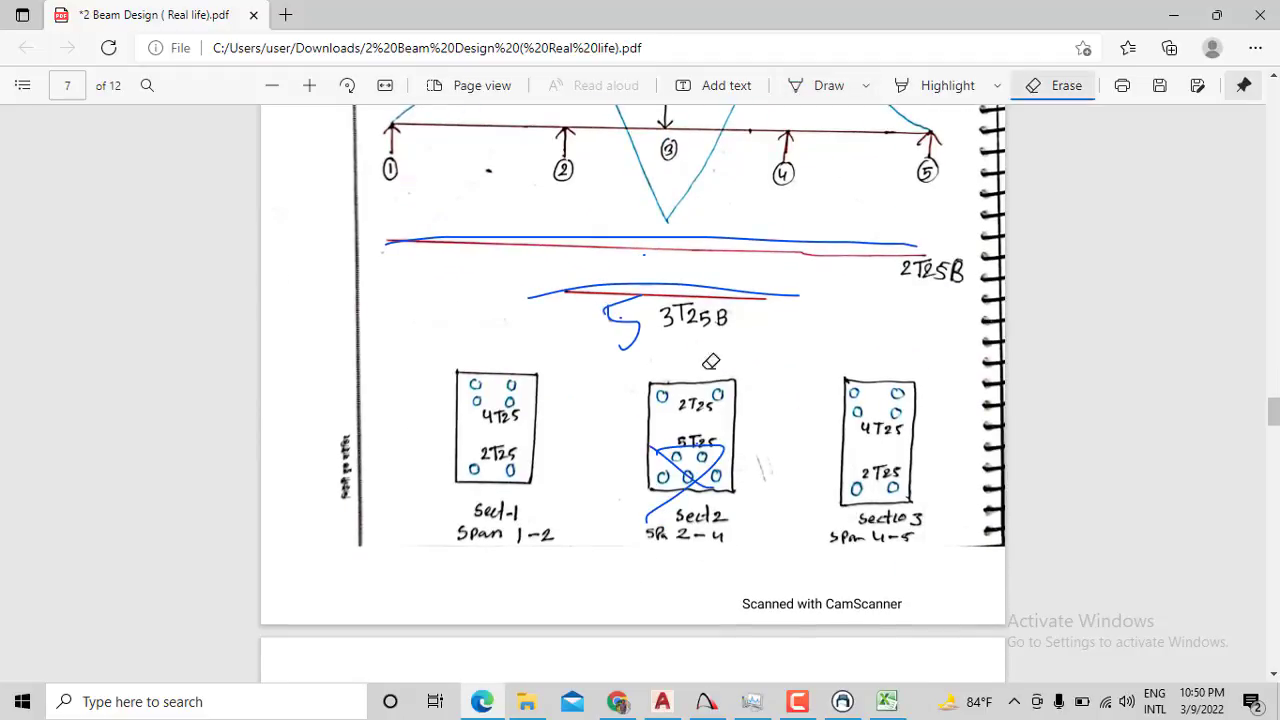
drag(600, 449, 759, 430)
mouse_move(697, 487)
mouse_down()
mouse_move(648, 224)
mouse_move(583, 394)
mouse_up()
scroll(583, 394, up, 6)
scroll(792, 347, down, 3)
scroll(792, 347, down, 2)
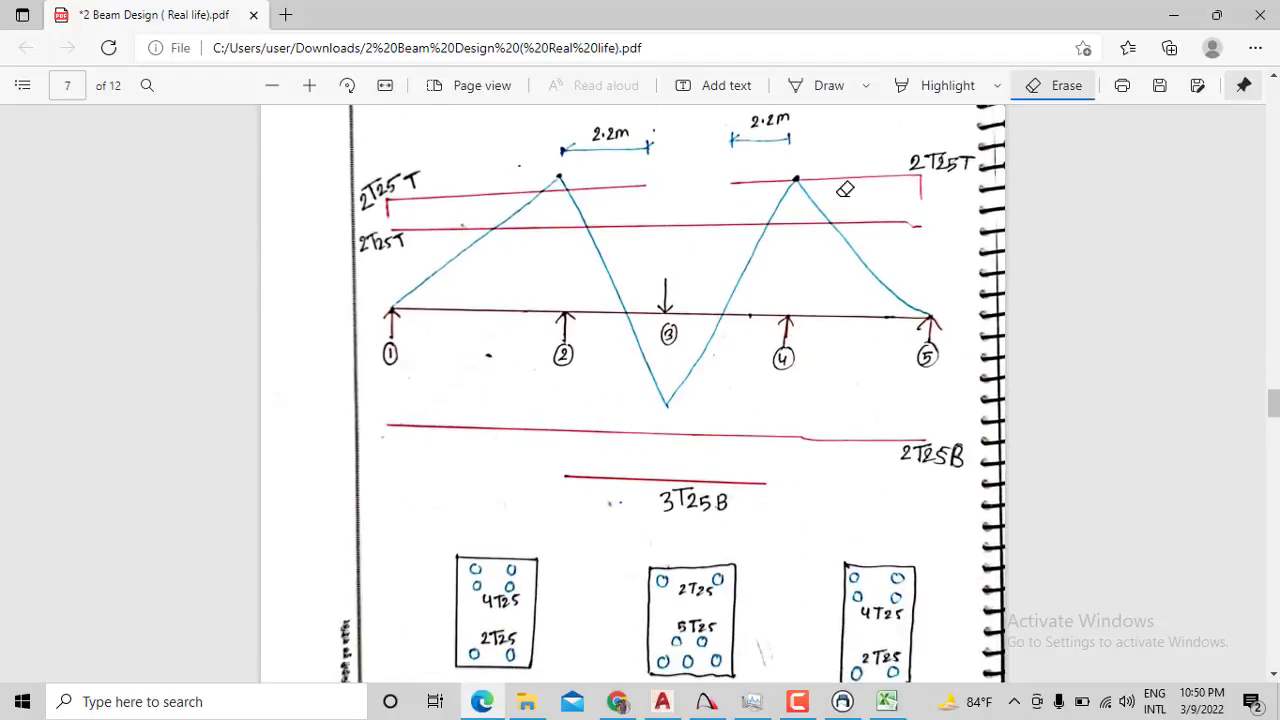
Draw a line along the bottom bar and an ellipse at support 3, then erase both
click(829, 86)
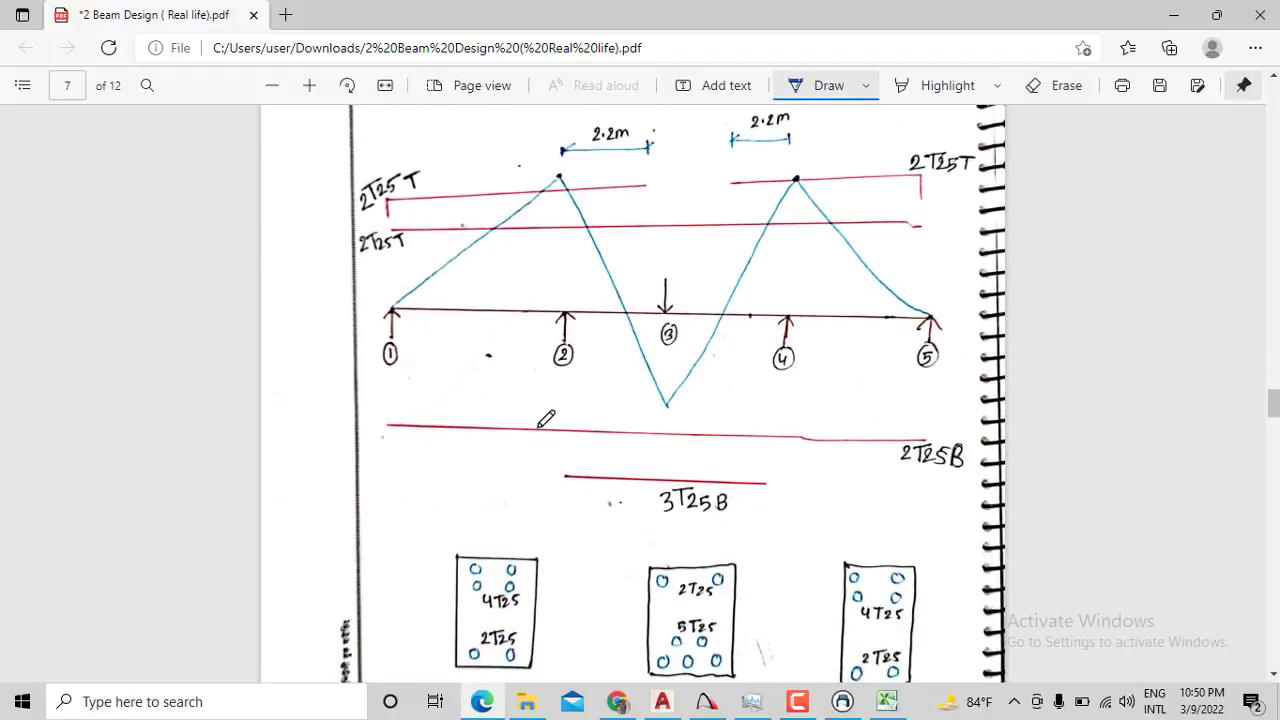
drag(527, 430, 920, 427)
drag(636, 406, 684, 384)
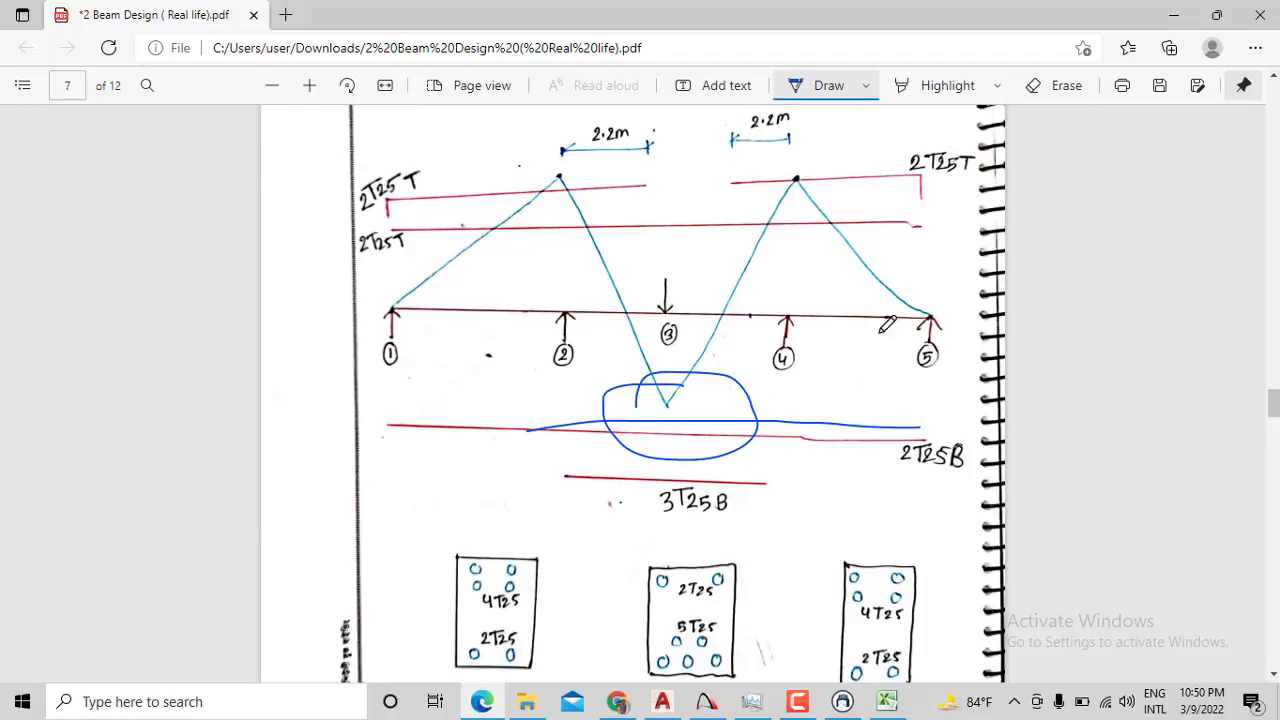
click(1062, 86)
click(790, 427)
click(742, 462)
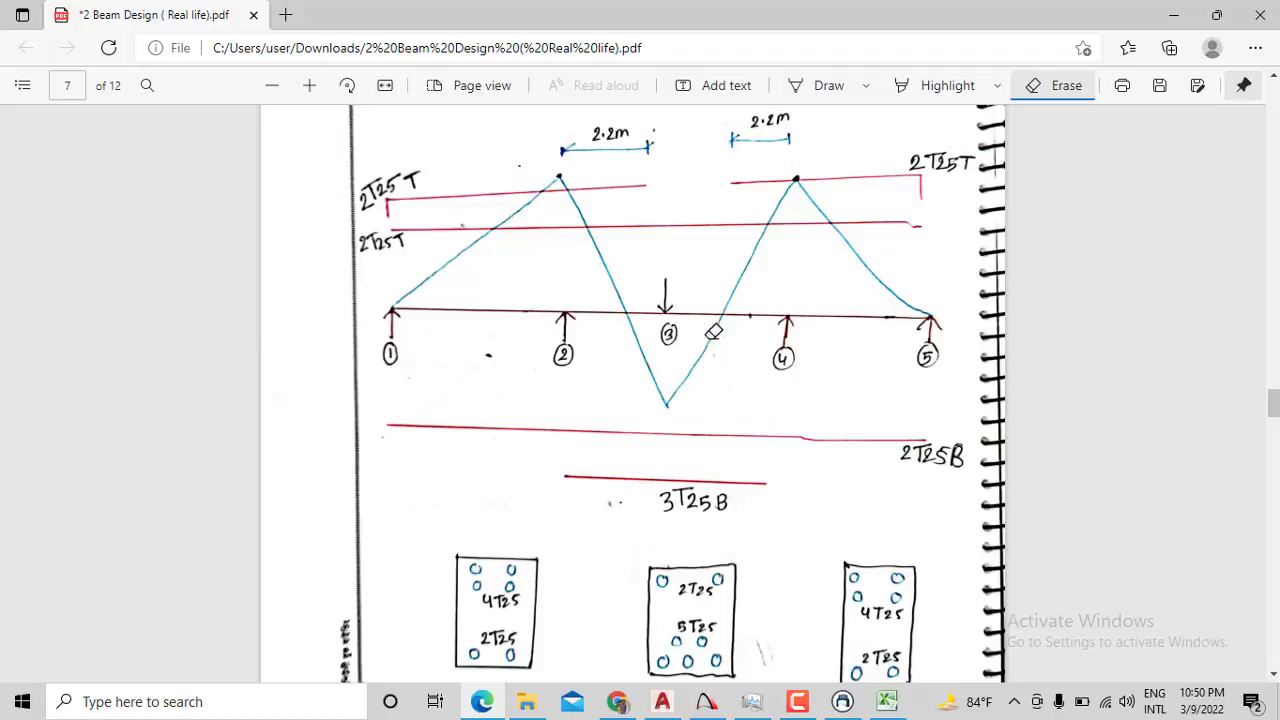
Reselect the Draw pen and scroll down to the beam section sketches
scroll(709, 191, down, 1)
scroll(815, 108, up, 3)
click(815, 87)
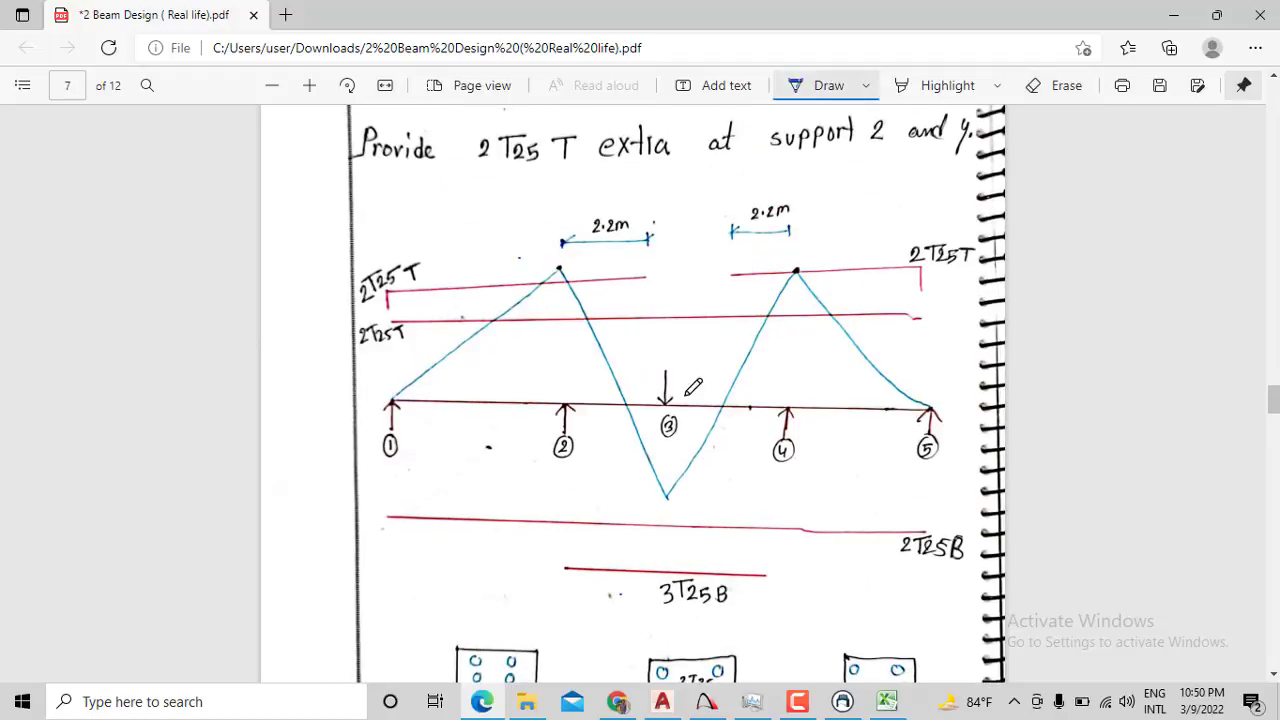
scroll(690, 390, down, 2)
scroll(690, 390, down, 3)
Scroll to page 8's 'Check shear links' sheet with the 292.2 kN shear diagram
scroll(689, 390, down, 3)
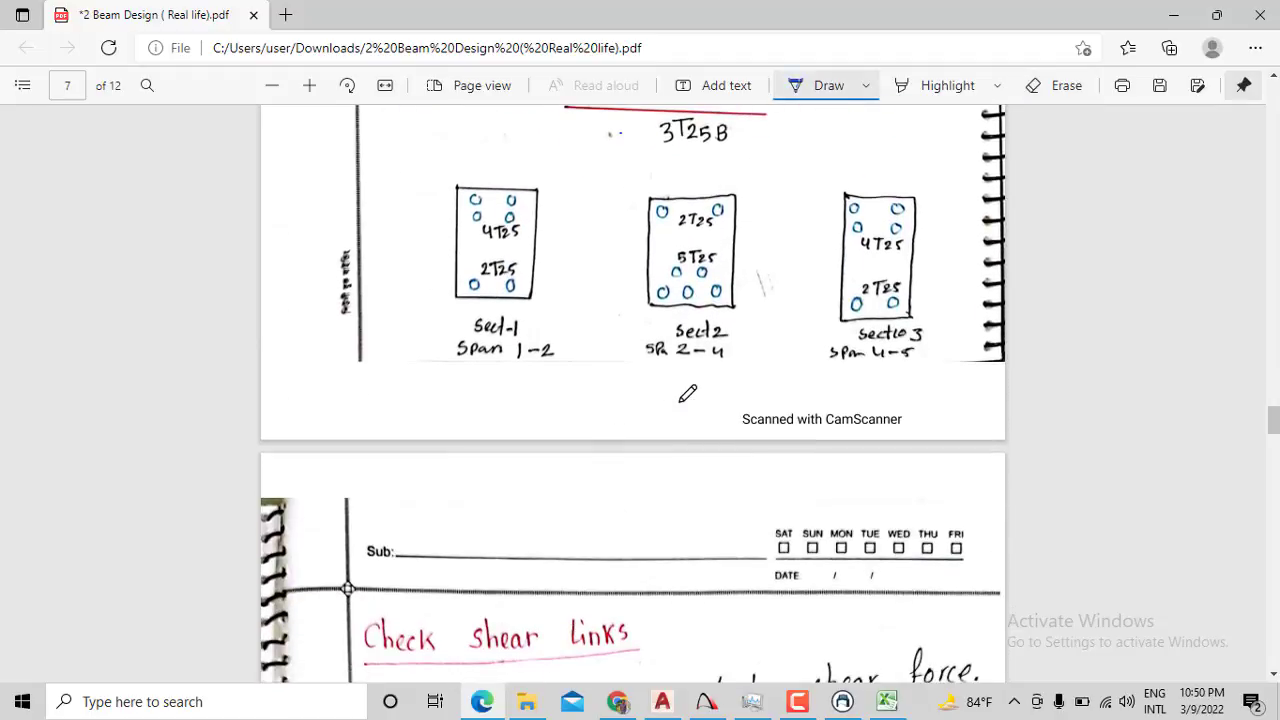
scroll(688, 398, down, 6)
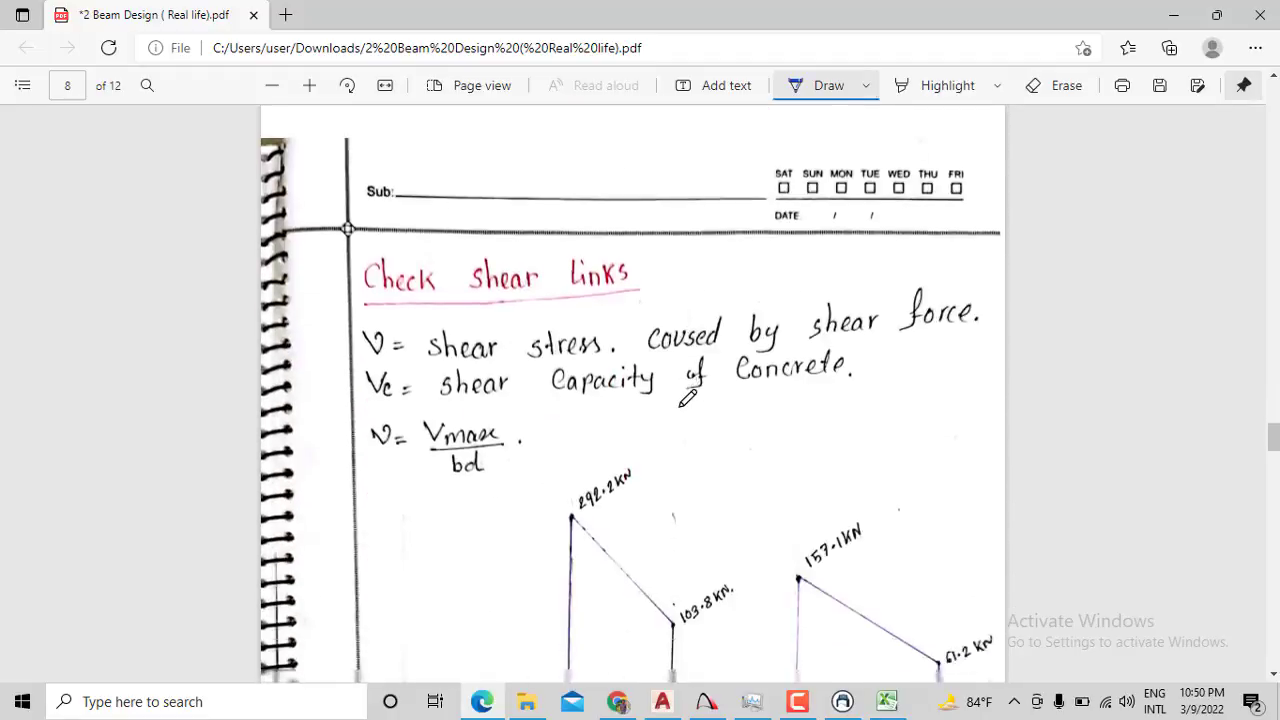
scroll(690, 398, down, 2)
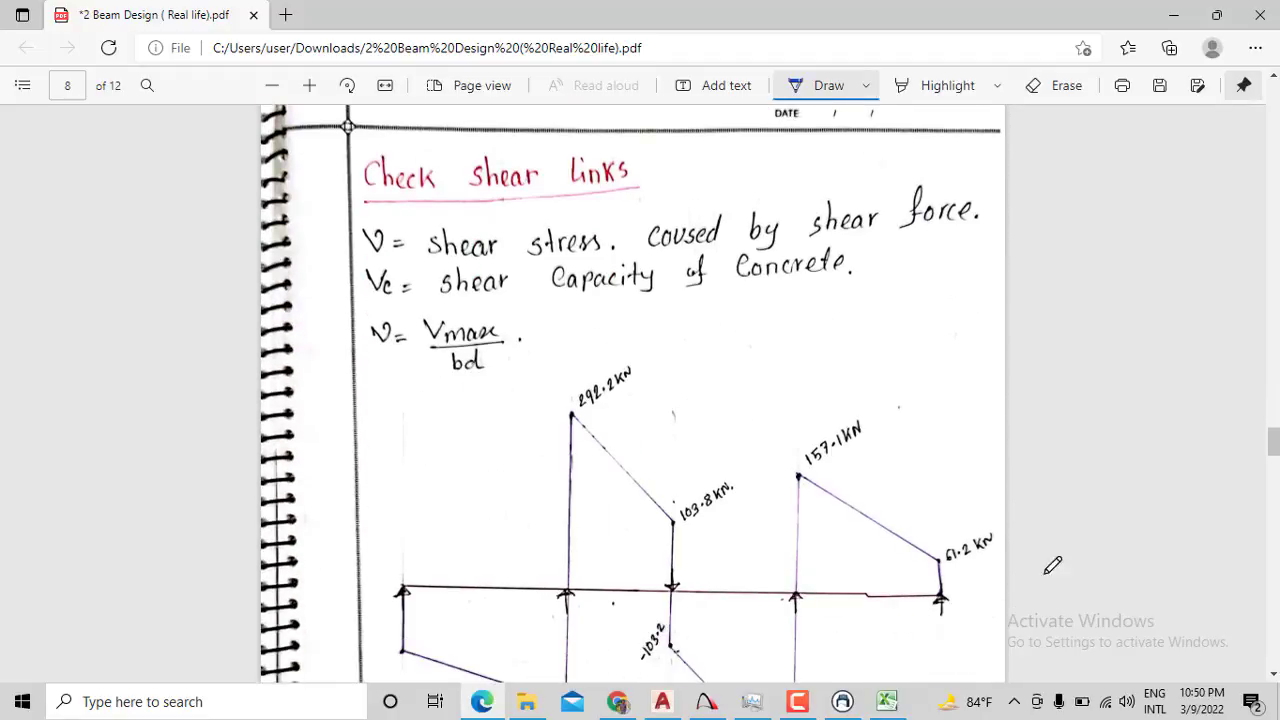
click(797, 702)
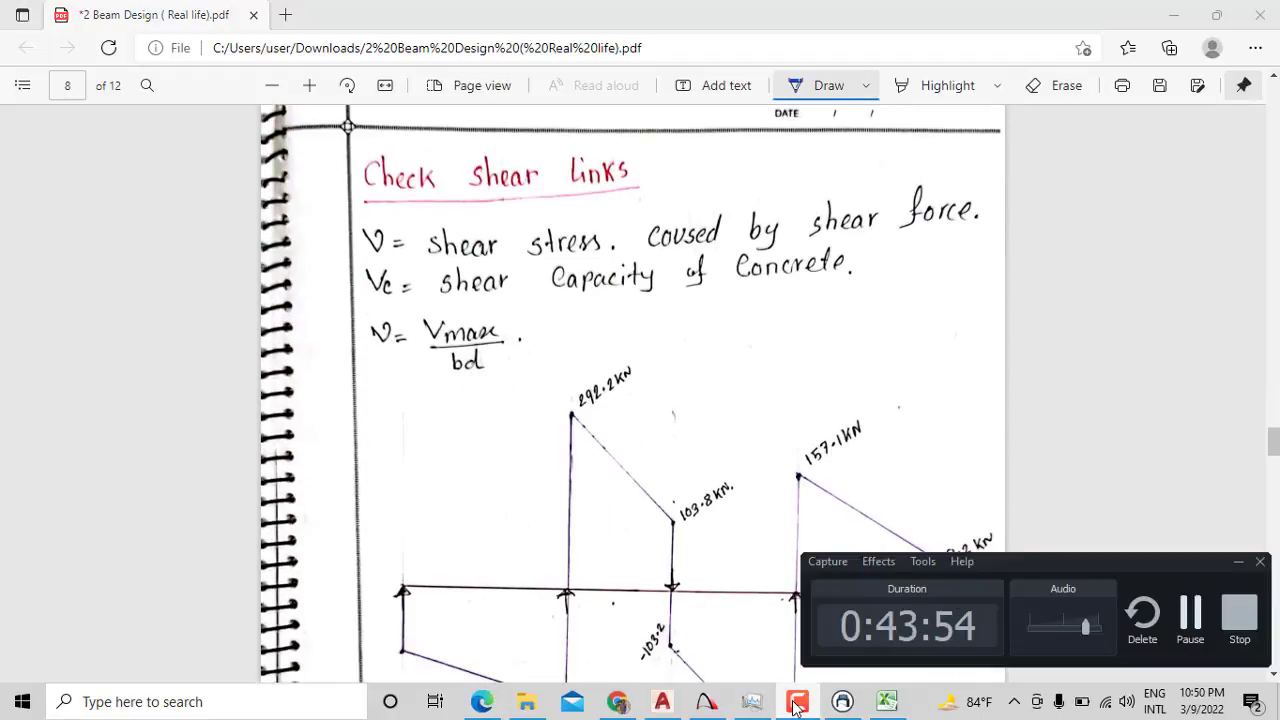
click(797, 702)
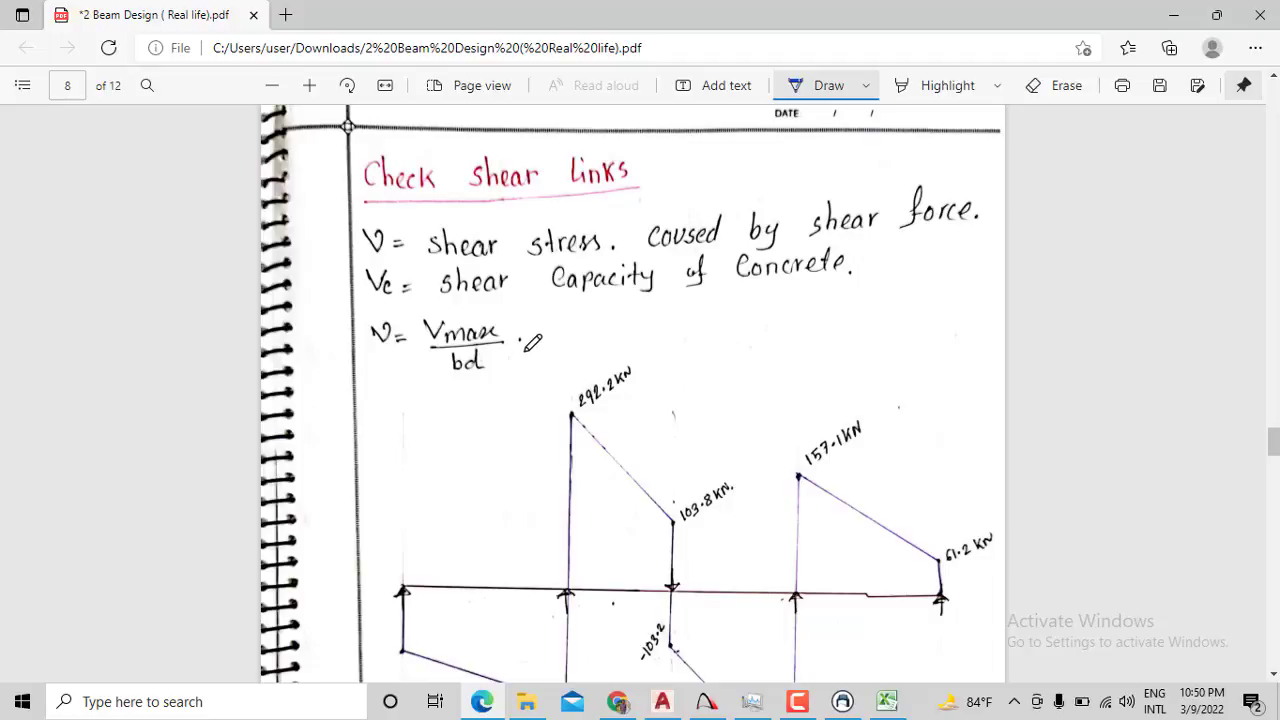
Launch Paint from a Start menu search for 'paint'
click(22, 710)
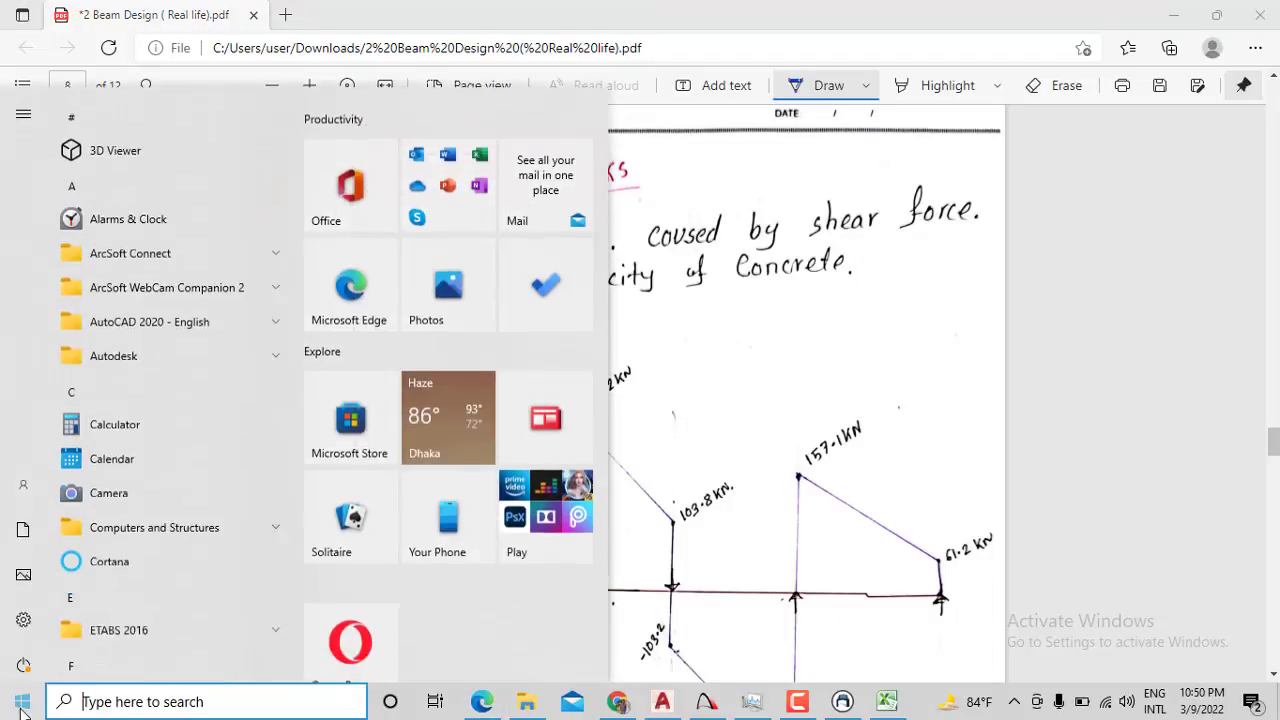
text(paint)
click(197, 184)
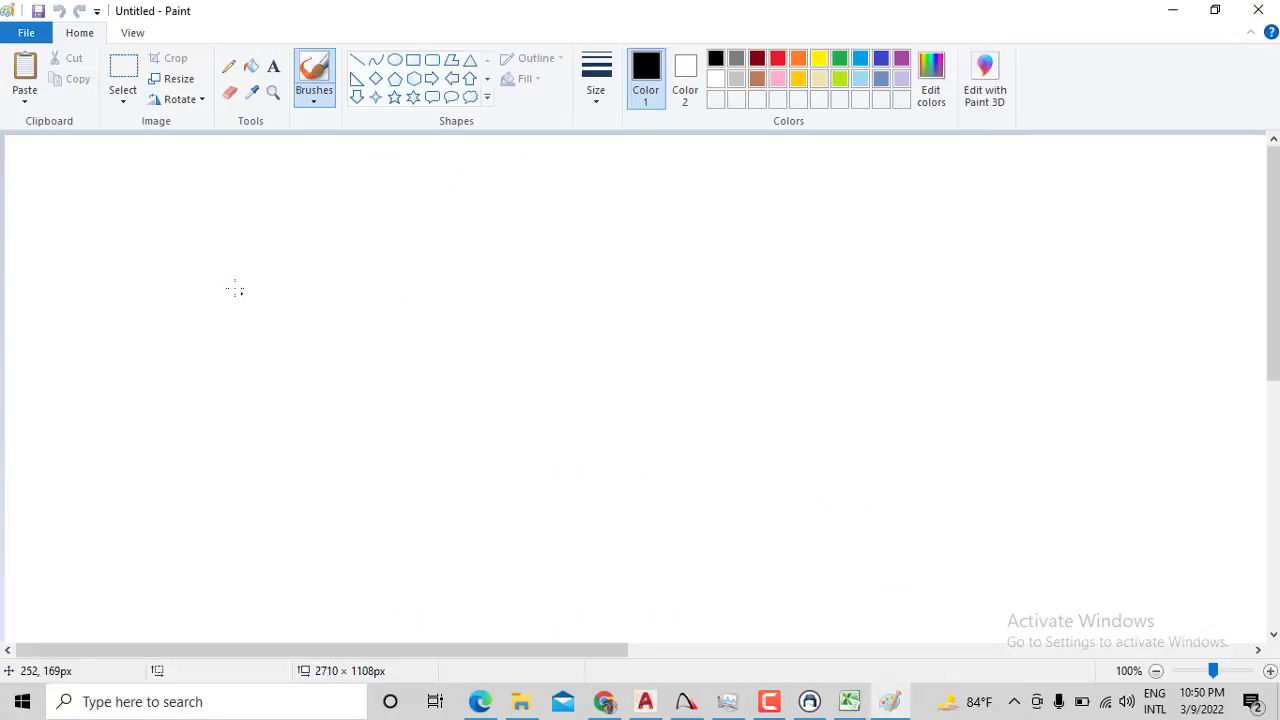
Sketch a beam outline with upper and lower longitudinal bars and several link loops
mouse_move(242, 286)
mouse_down()
mouse_move(303, 563)
mouse_move(530, 187)
mouse_up()
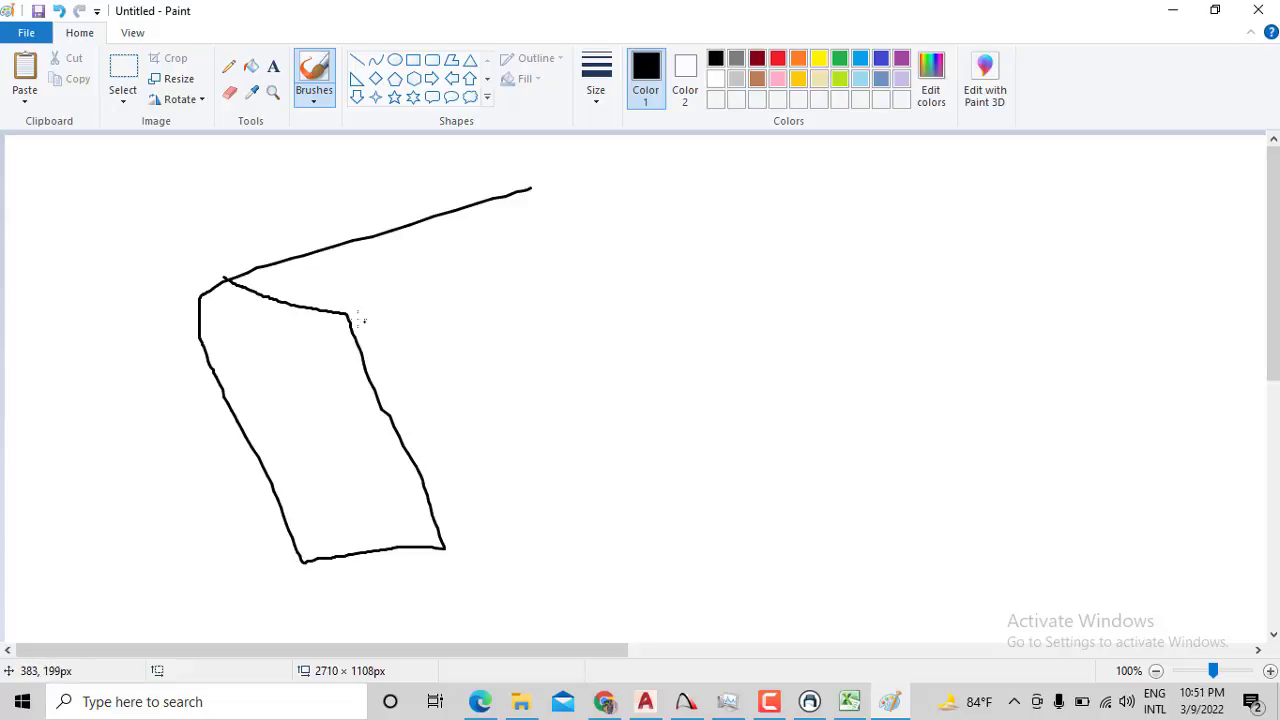
drag(349, 314, 594, 230)
drag(450, 546, 560, 181)
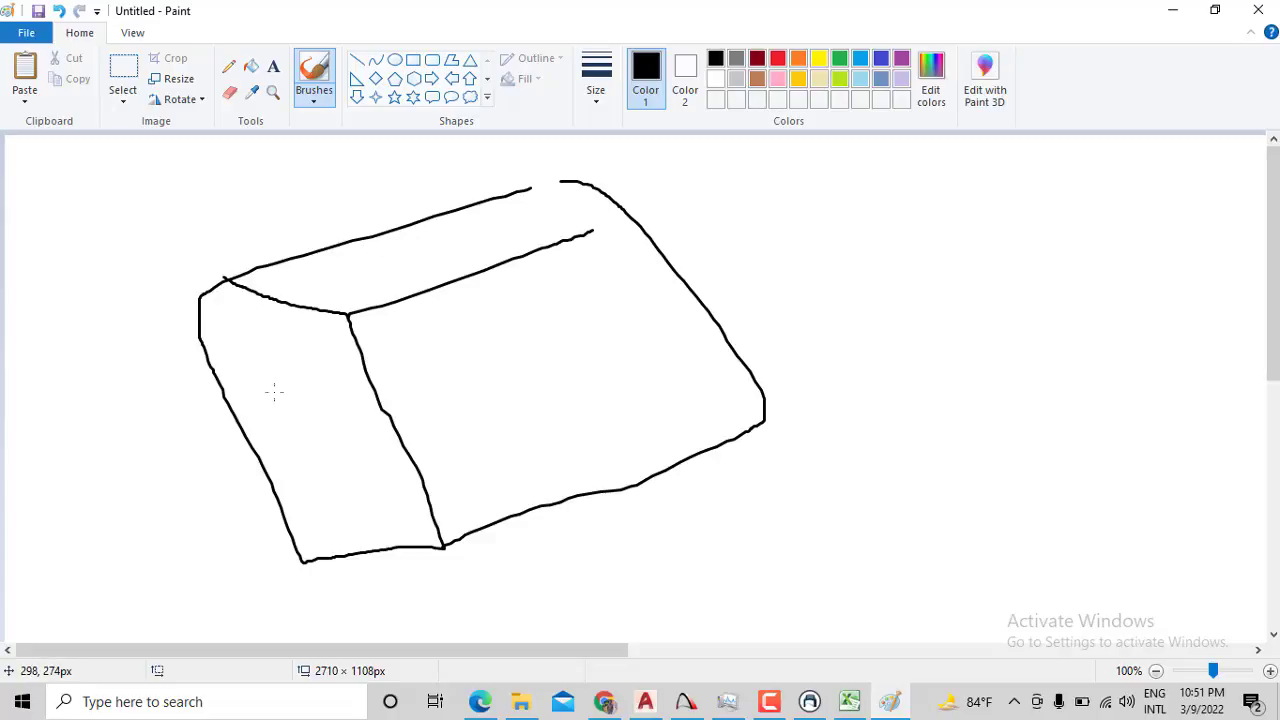
drag(274, 392, 736, 234)
drag(302, 508, 620, 433)
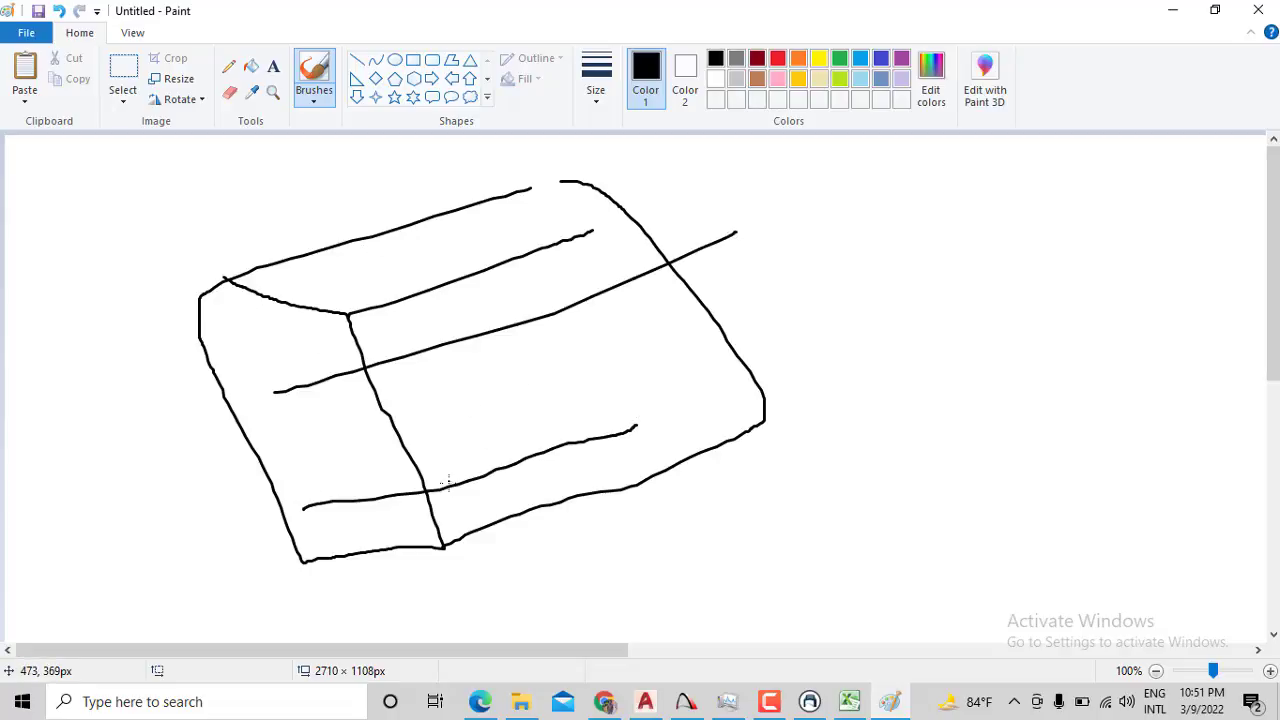
drag(433, 447, 490, 458)
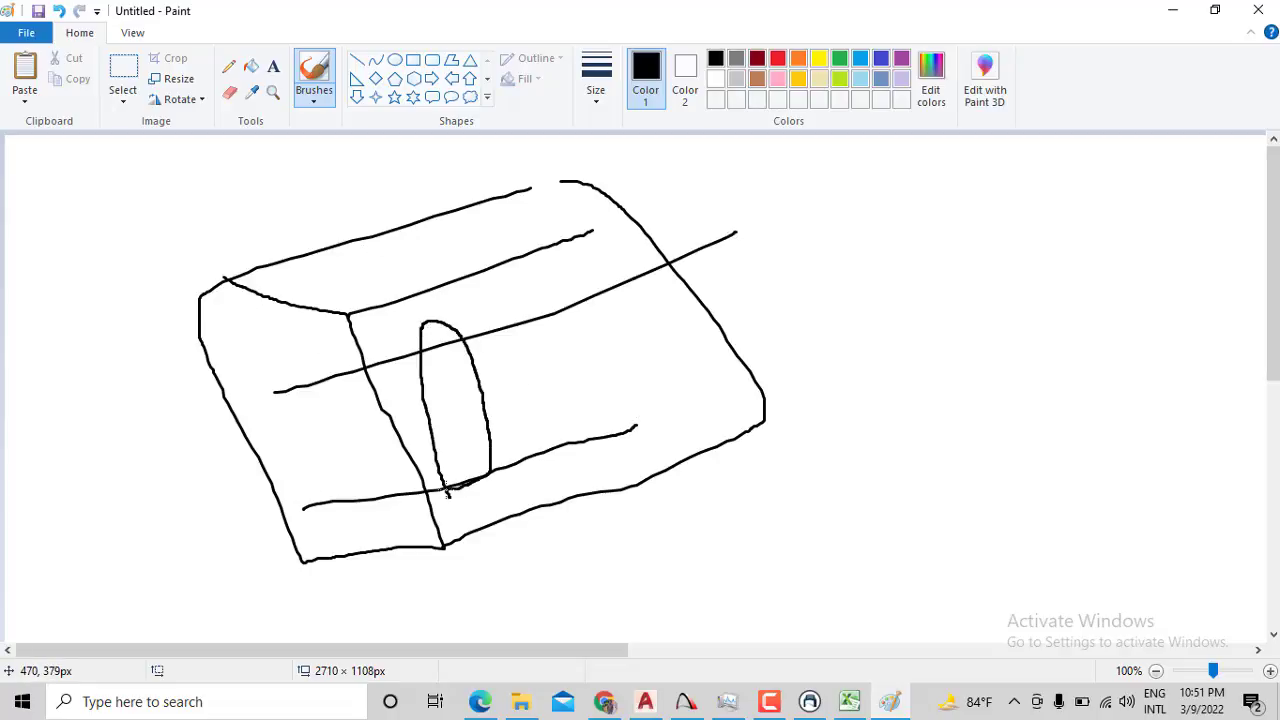
drag(517, 336, 520, 310)
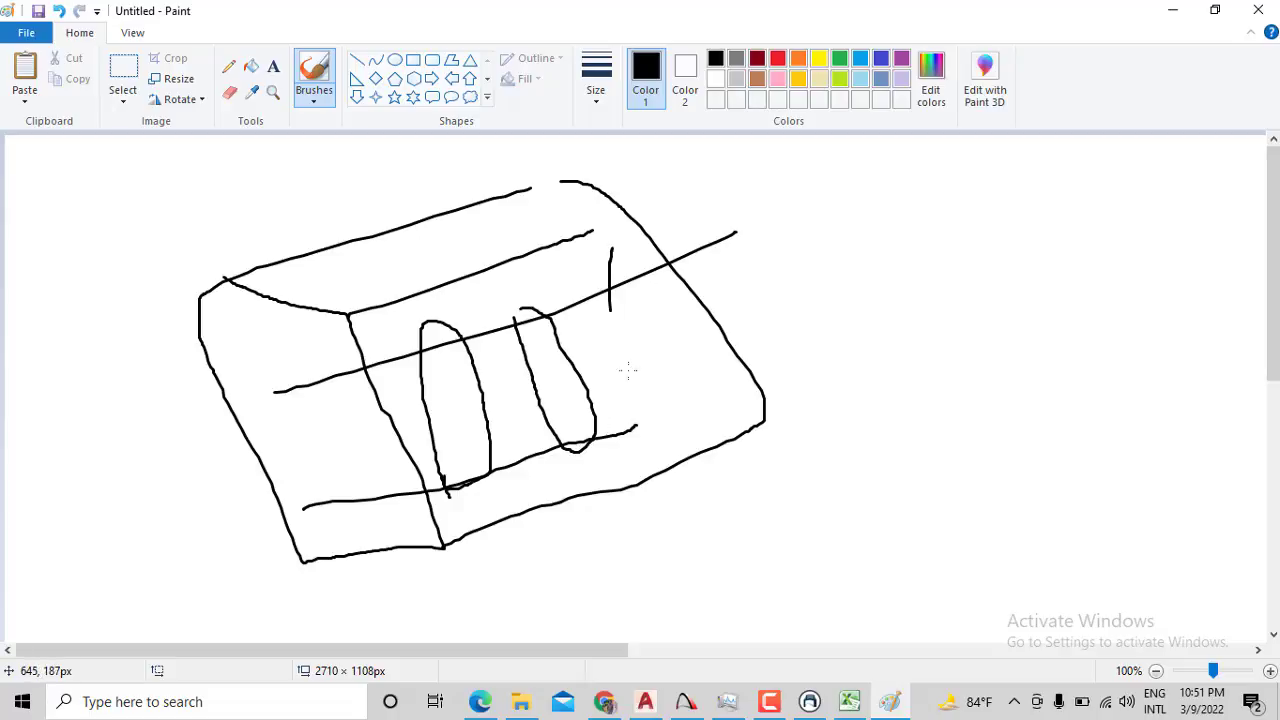
drag(610, 310, 632, 257)
drag(636, 425, 851, 350)
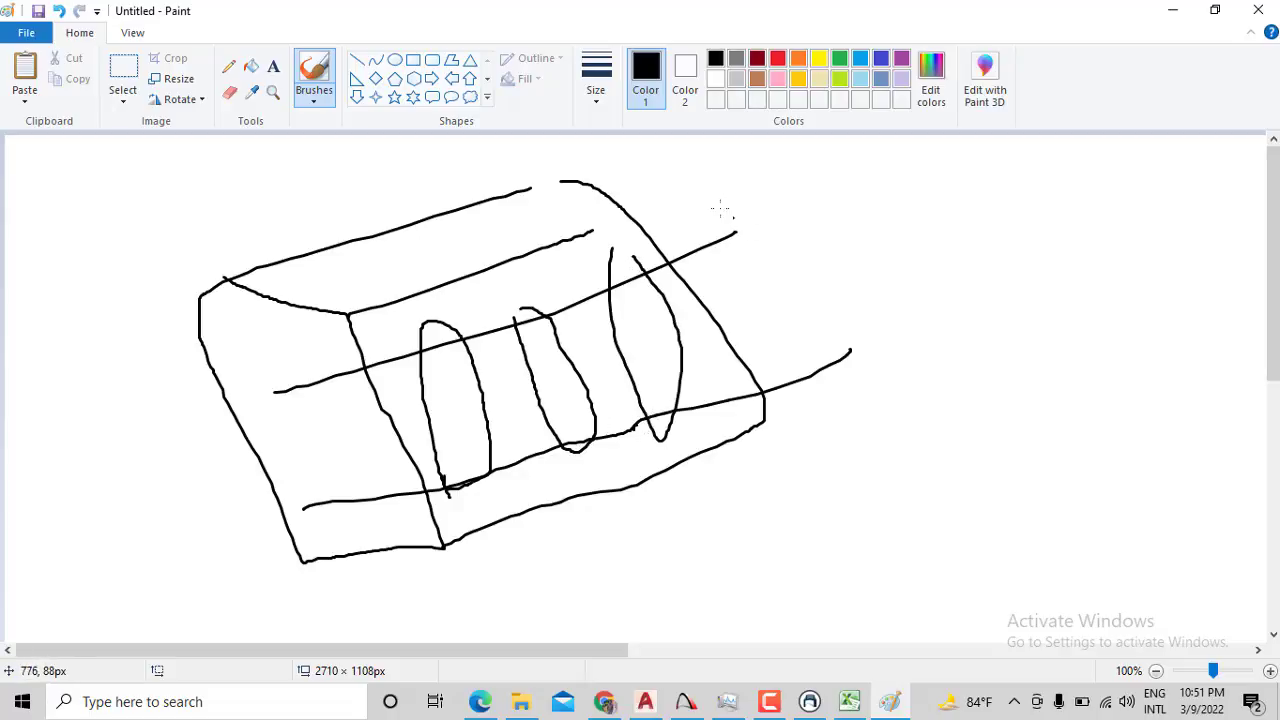
mouse_move(721, 209)
mouse_down()
mouse_move(770, 398)
mouse_move(720, 220)
mouse_up()
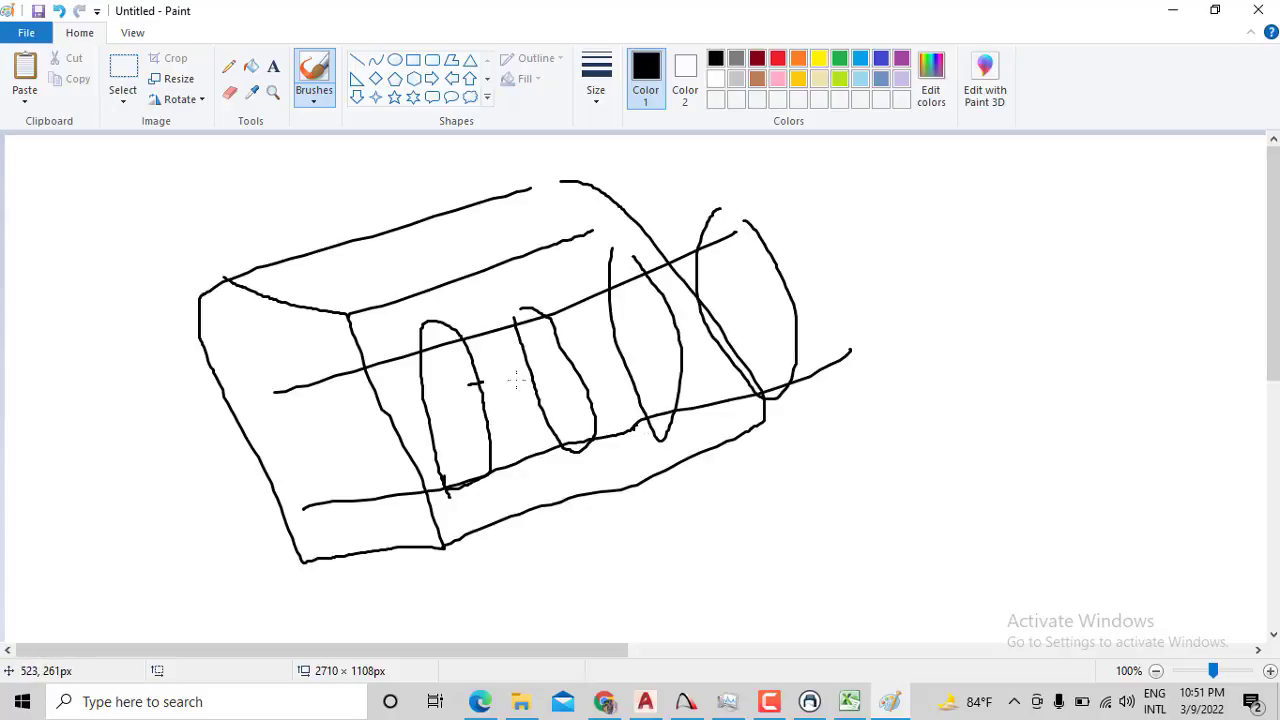
drag(516, 378, 560, 565)
Close Paint, discarding the sketch without saving
click(1258, 10)
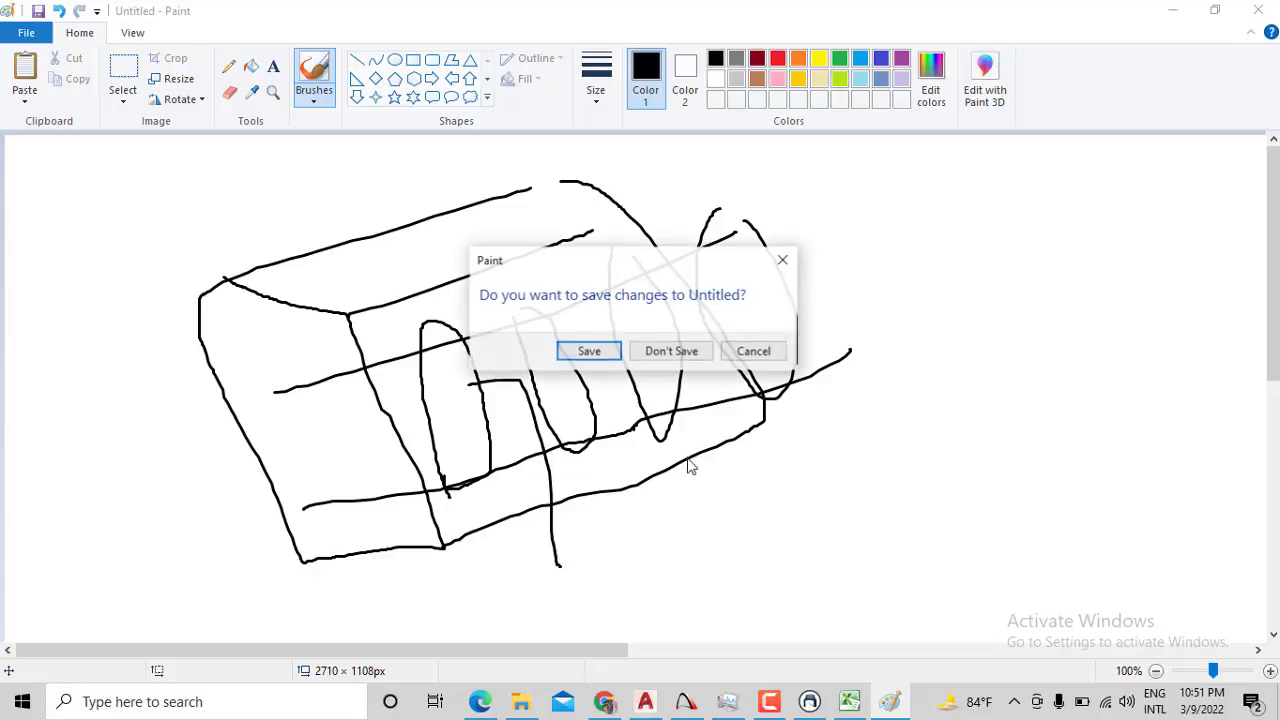
click(688, 351)
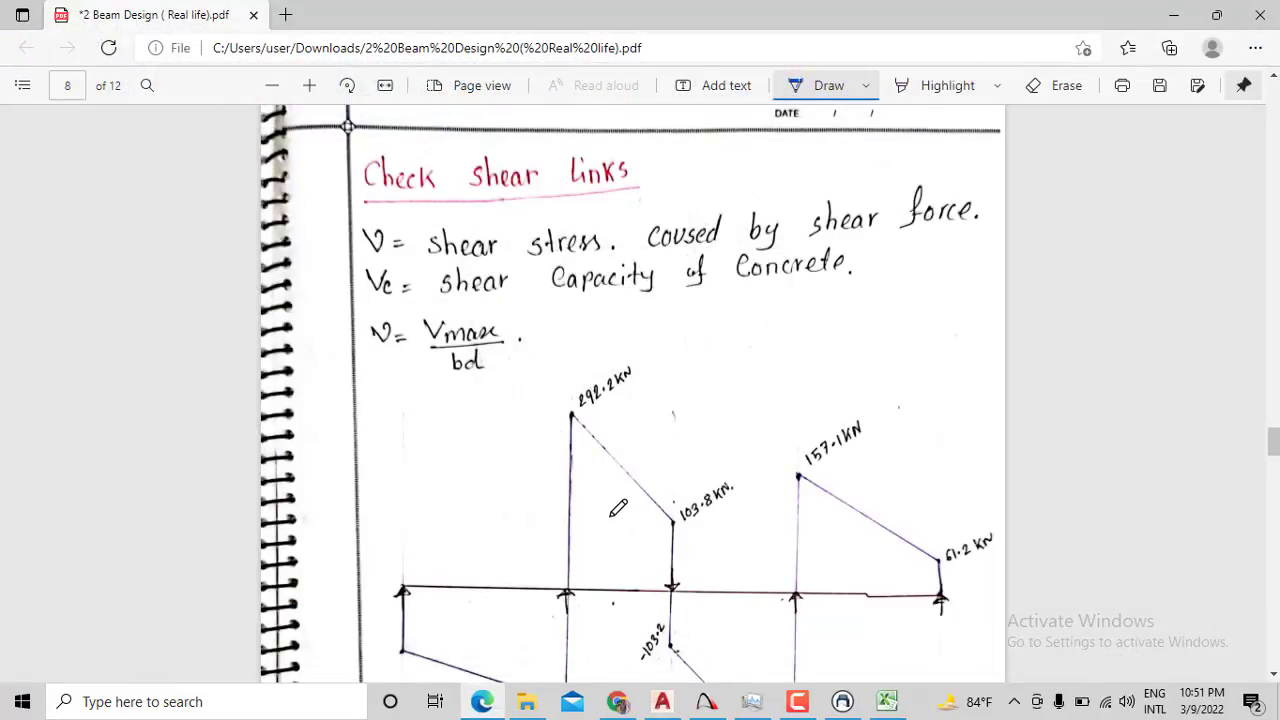
scroll(703, 536, down, 1)
Switch Frame Analysis's force diagram to Y - shear, showing peaks of 292.2 and -292.2
click(842, 701)
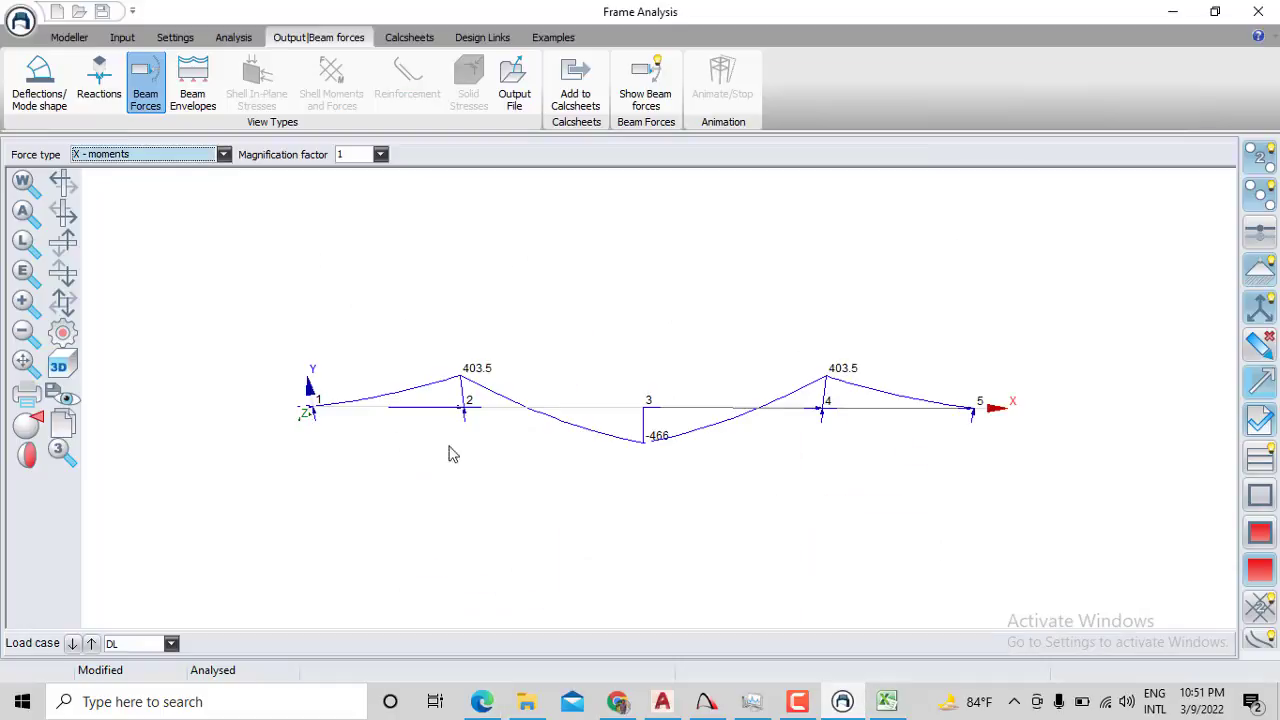
click(156, 156)
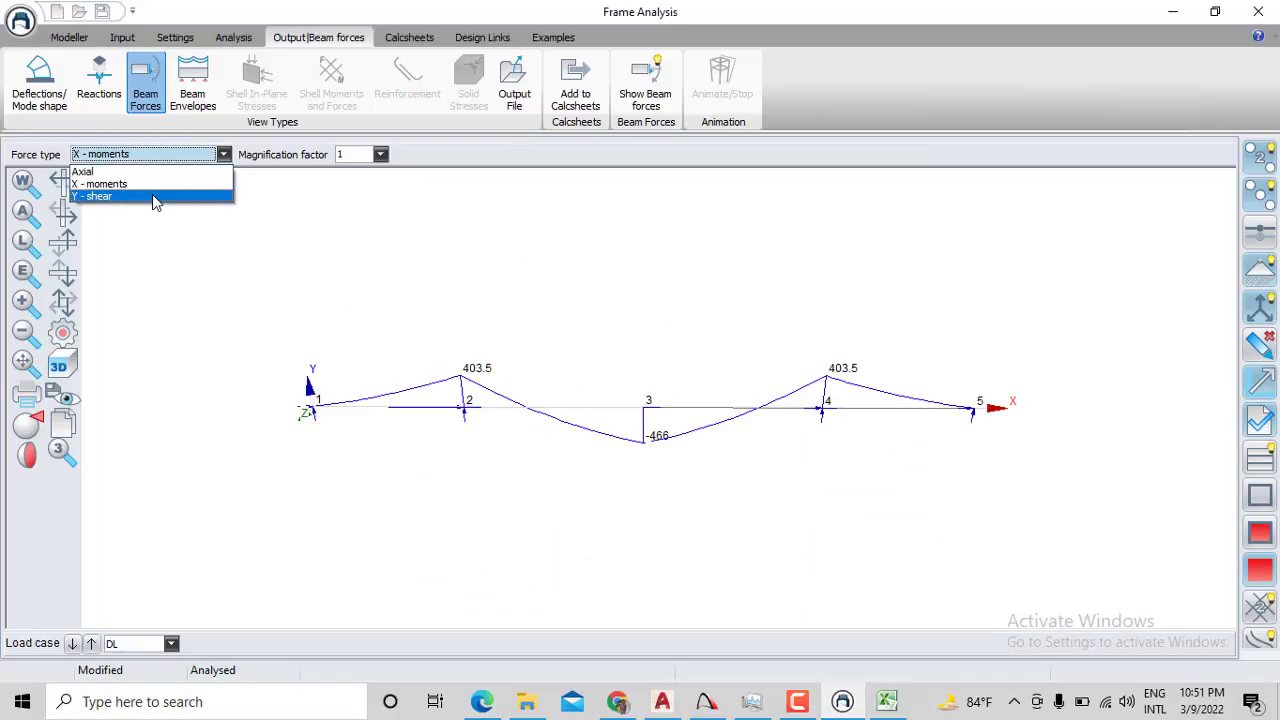
click(156, 197)
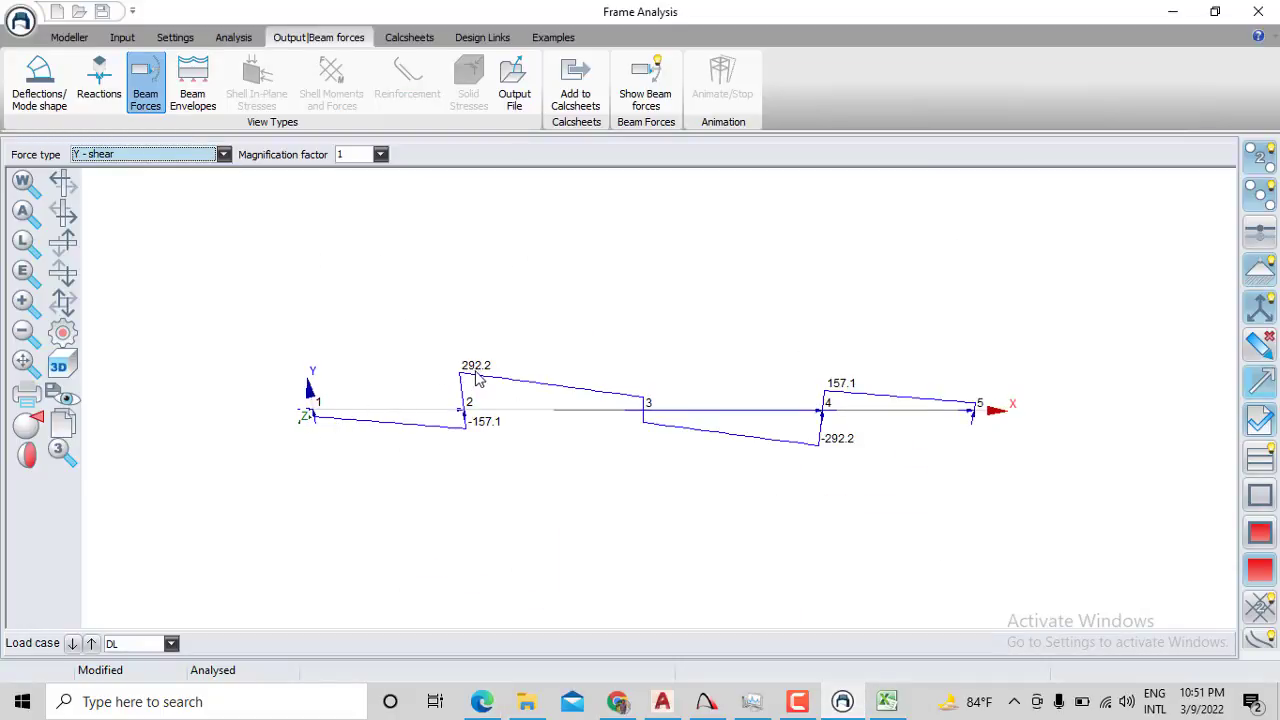
scroll(481, 380, up, 1)
scroll(481, 380, up, 1)
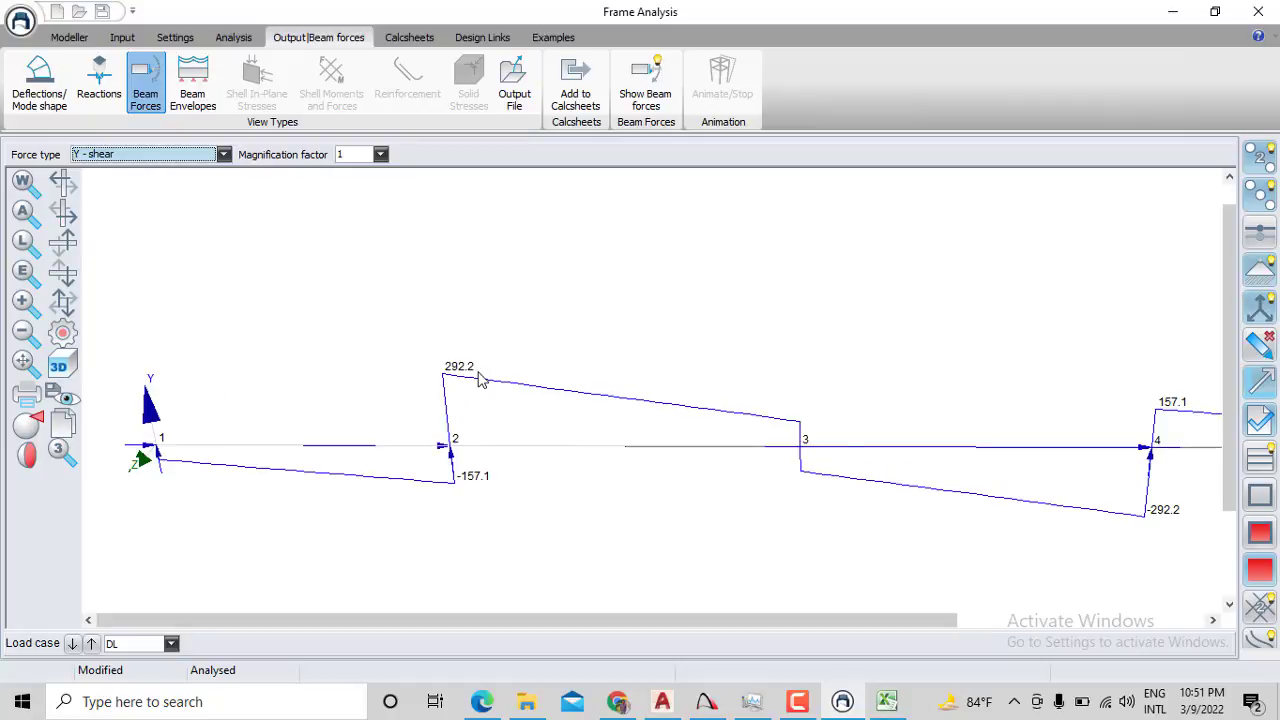
scroll(480, 384, down, 1)
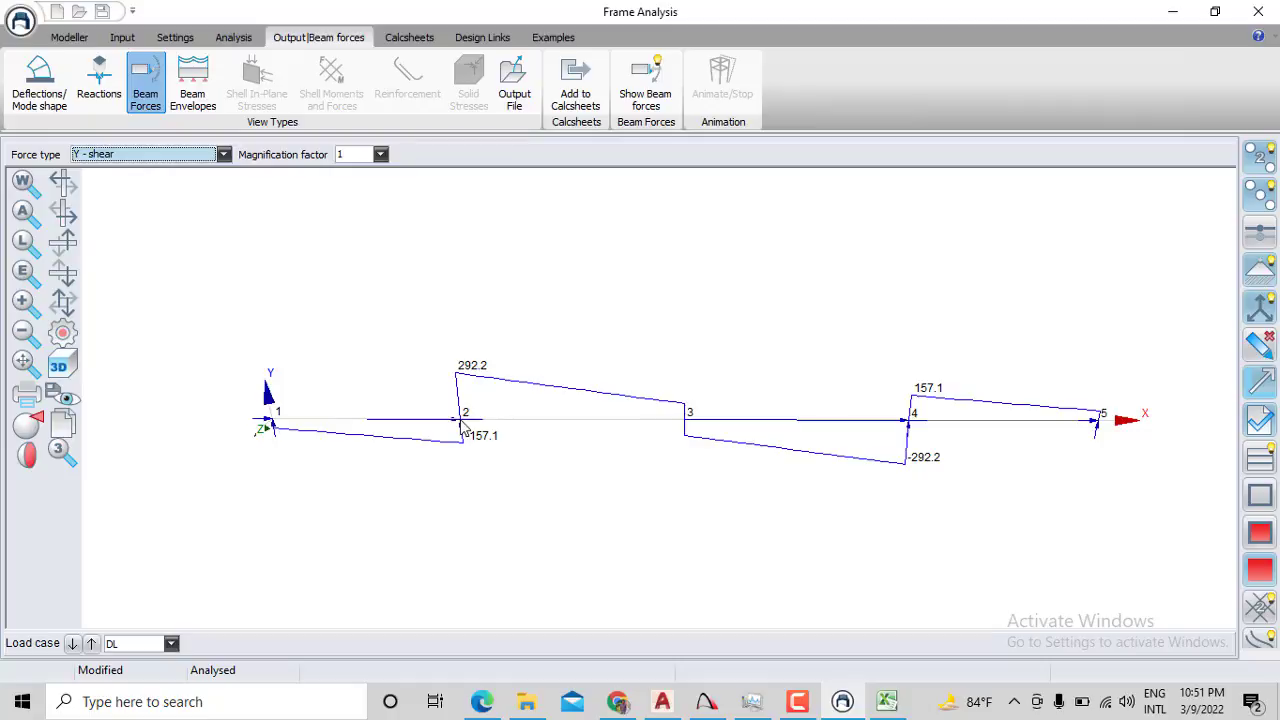
Compare the PDF shear diagram against the Frame Analysis shear results
click(482, 701)
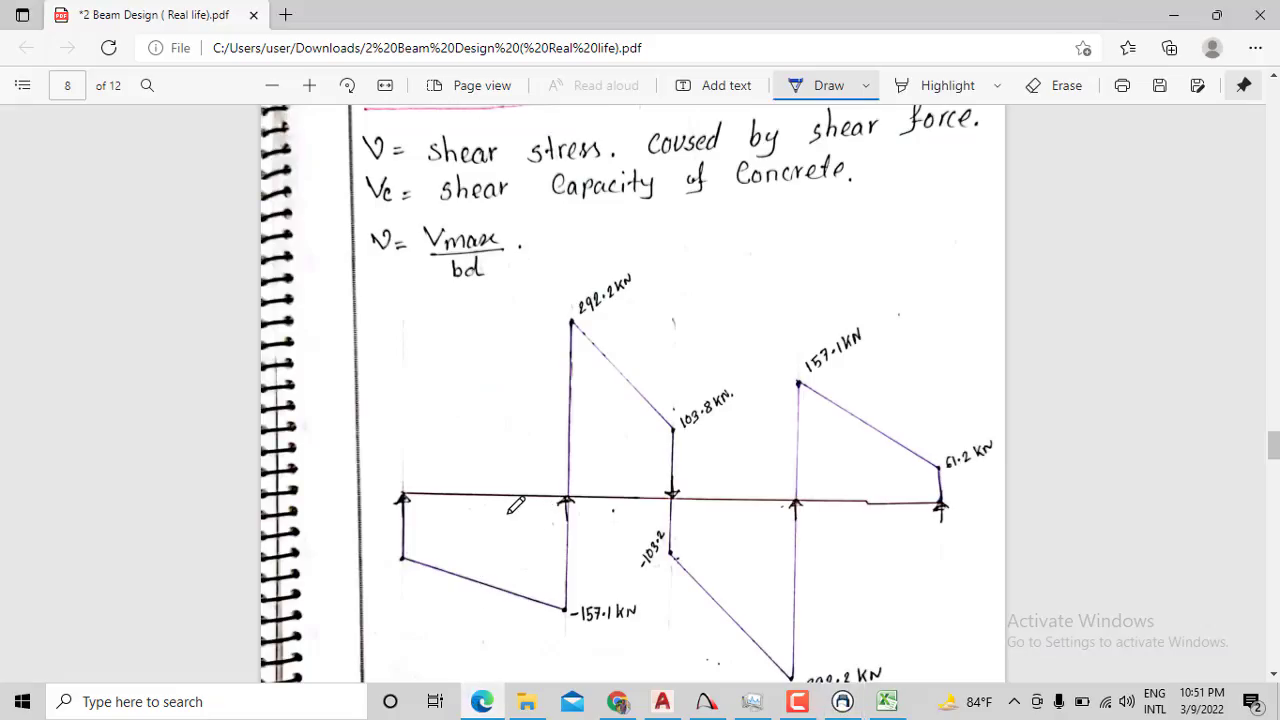
scroll(552, 497, up, 2)
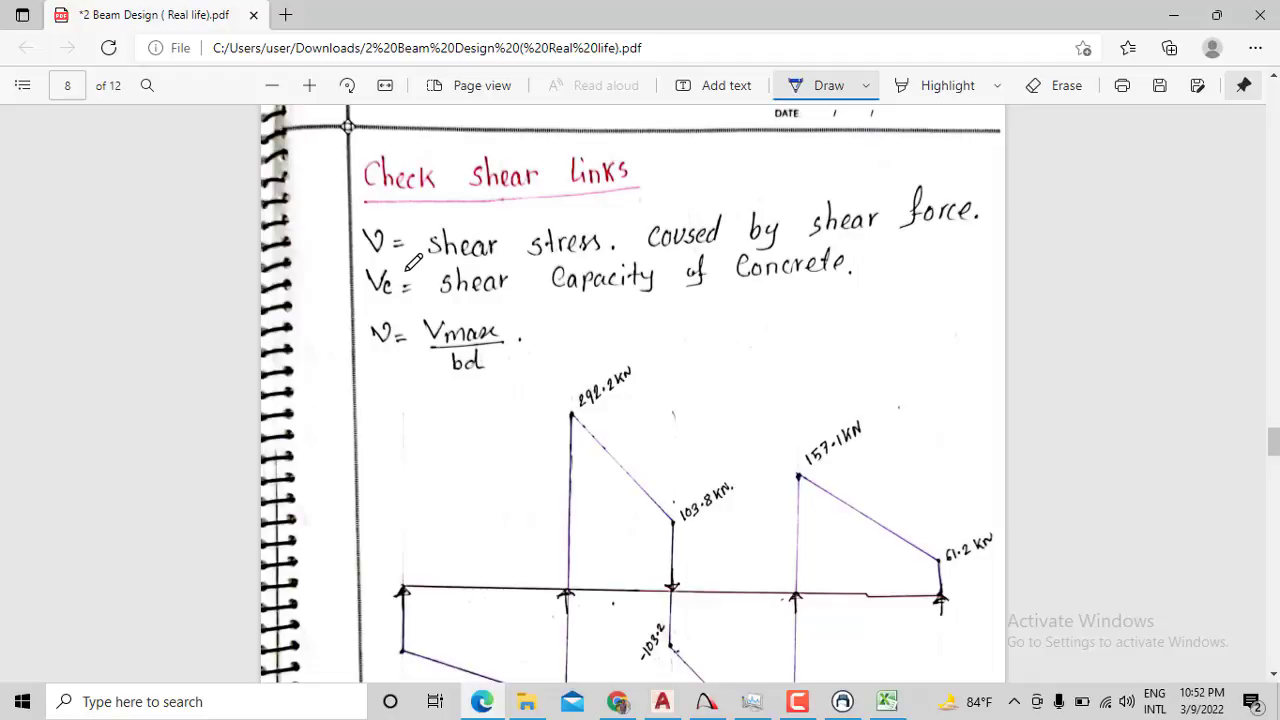
scroll(555, 362, down, 2)
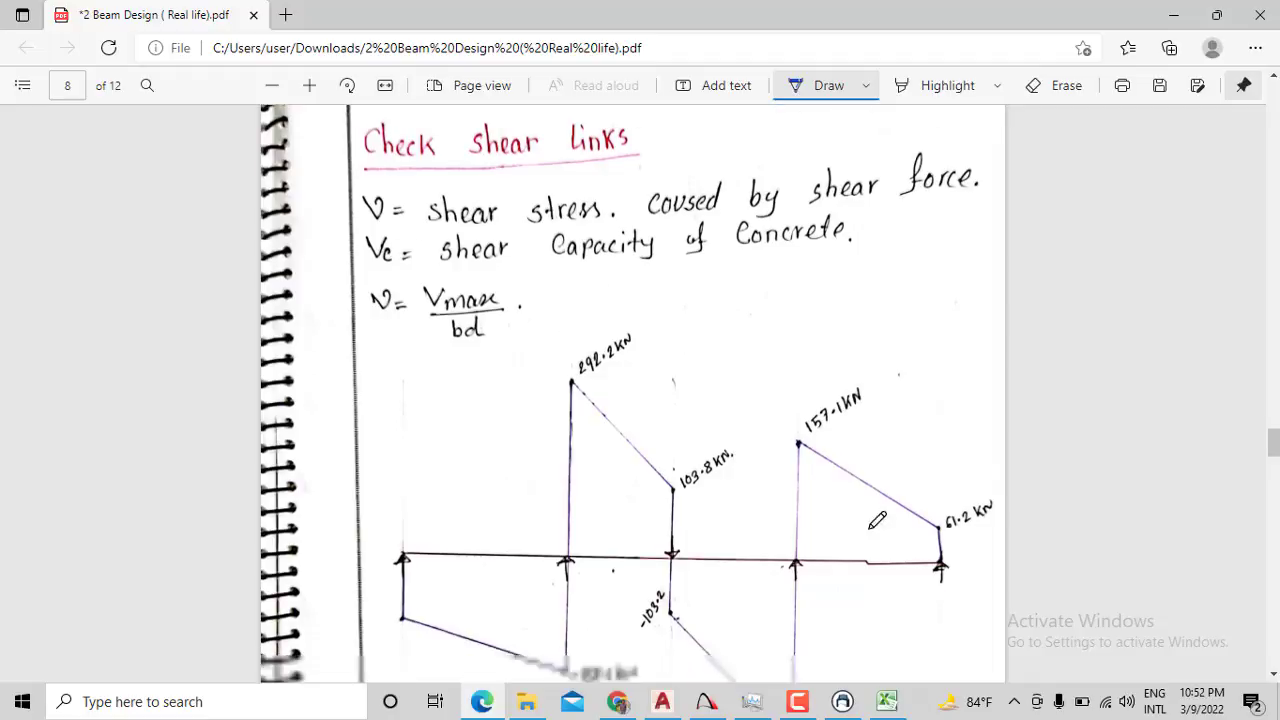
mouse_move(707, 701)
click(842, 701)
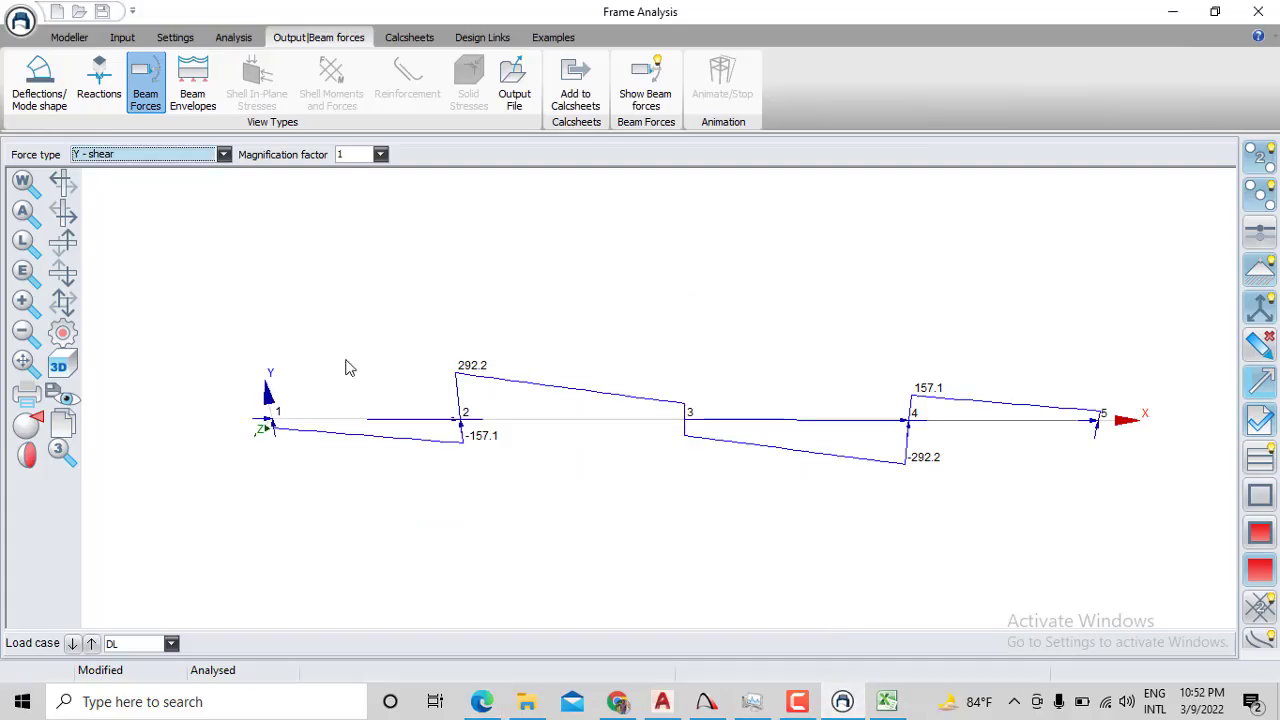
click(468, 695)
Underline 'Vmax = 292.2 KN.' on page 8 in blue ink
scroll(520, 600, up, 2)
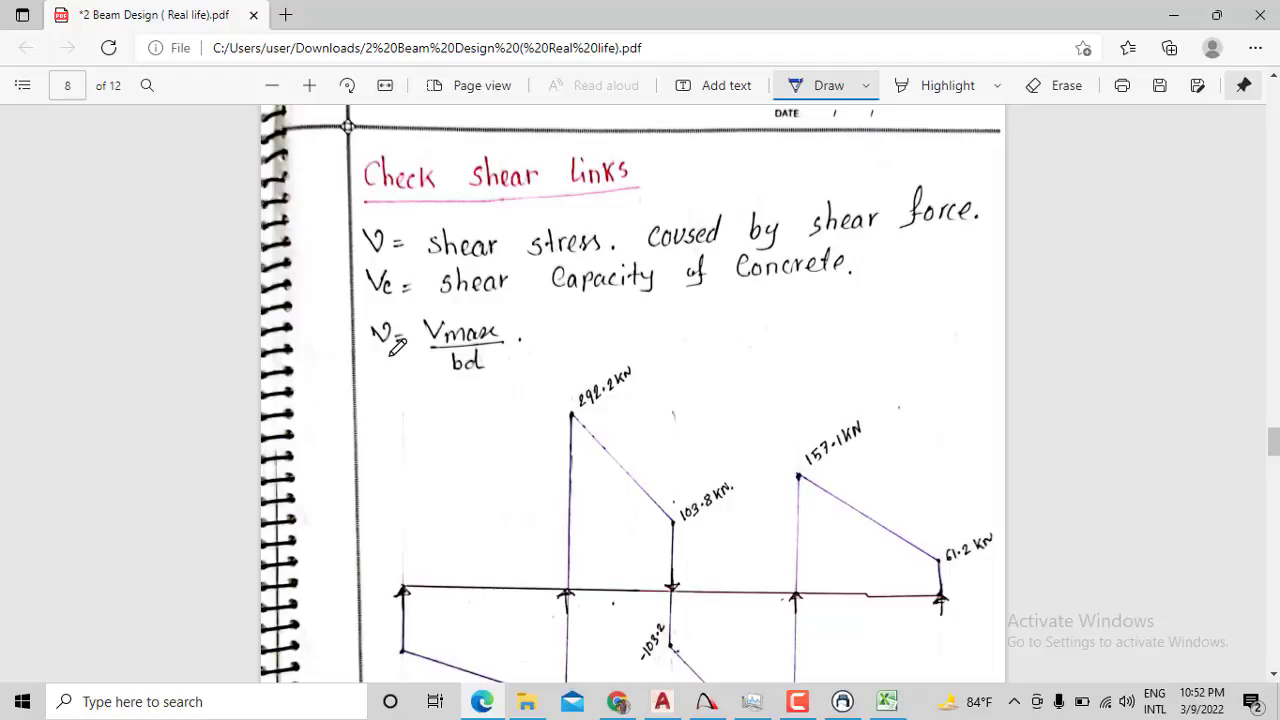
scroll(398, 345, down, 2)
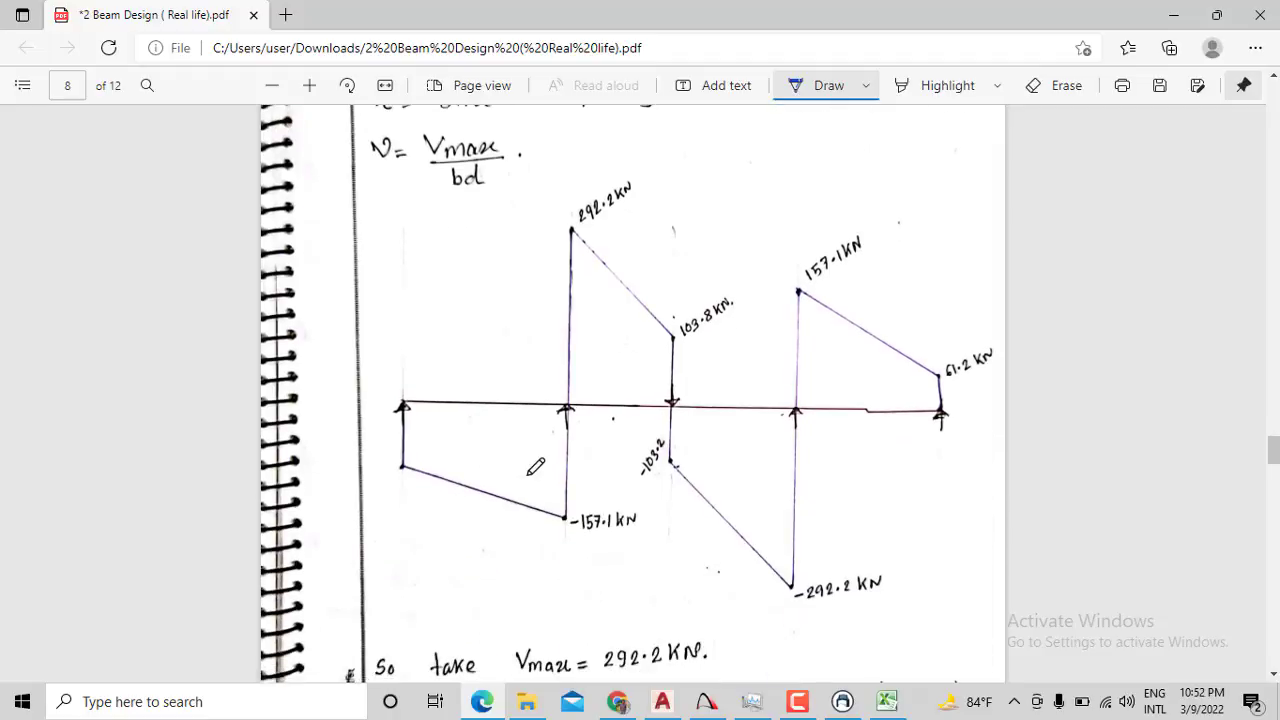
scroll(531, 463, down, 3)
scroll(513, 443, up, 3)
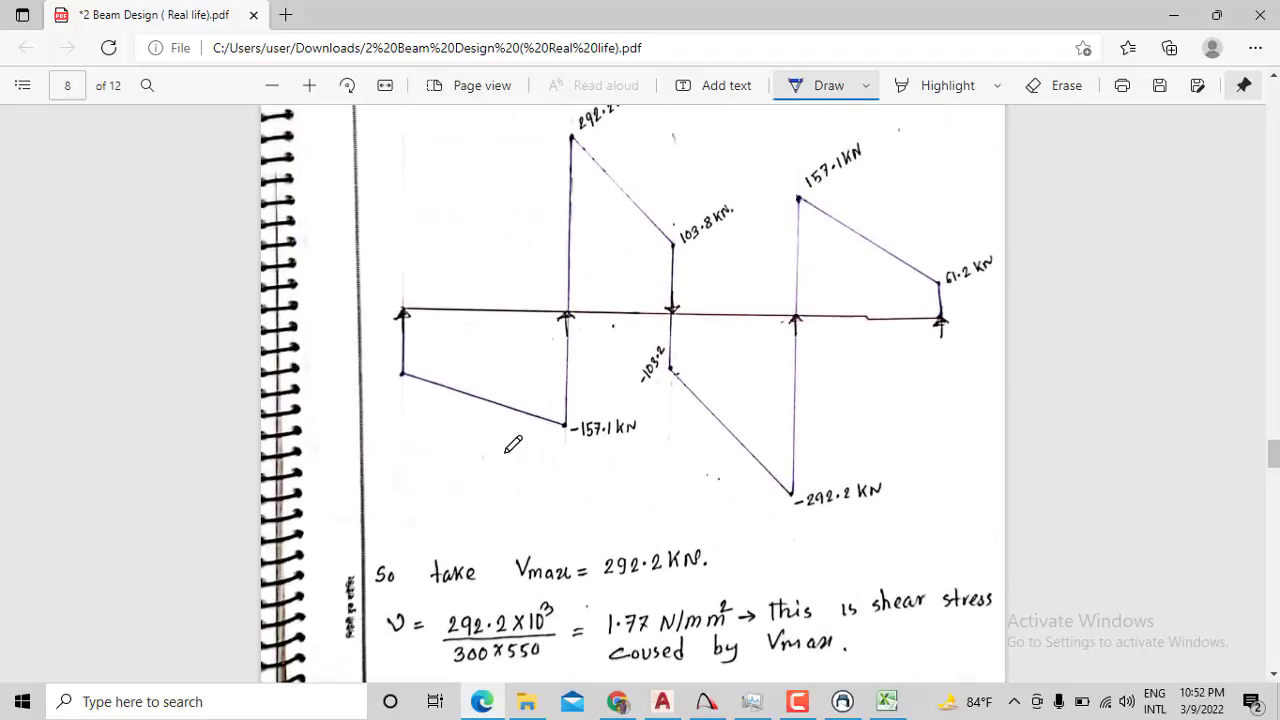
scroll(513, 444, down, 2)
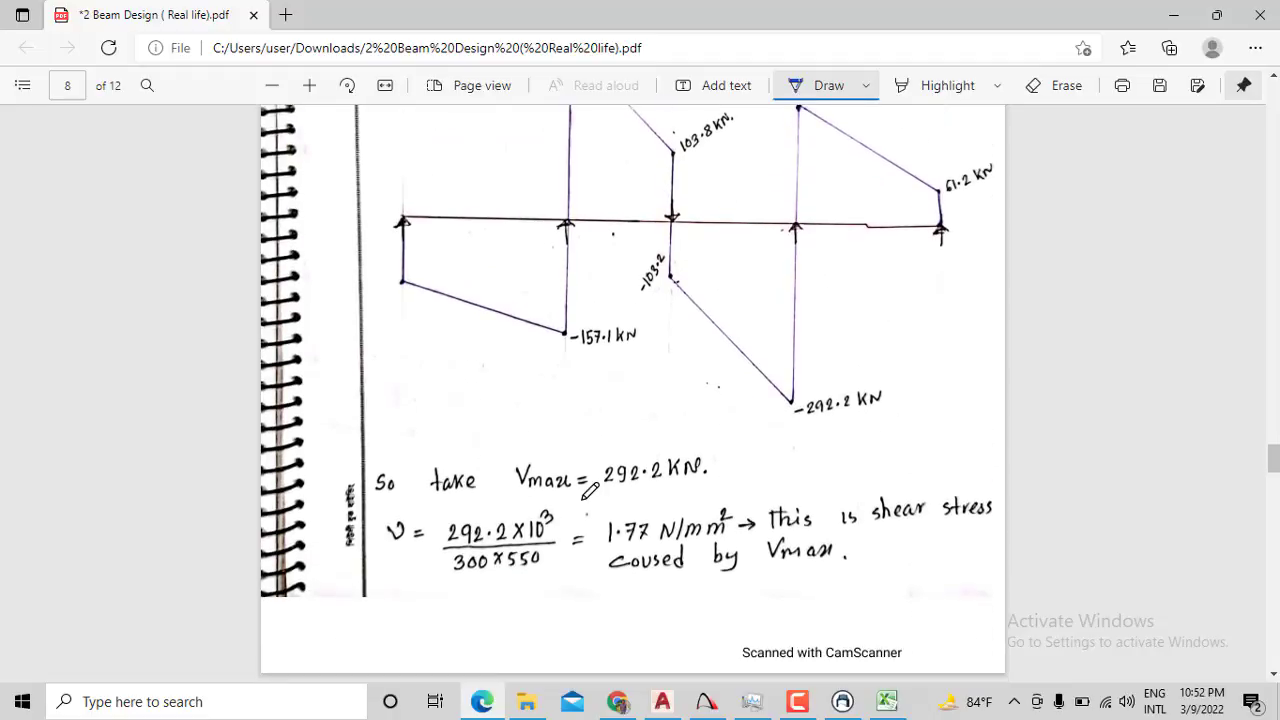
drag(524, 489, 728, 487)
Scroll down to page 9's Vc shear-capacity formula
scroll(436, 555, up, 2)
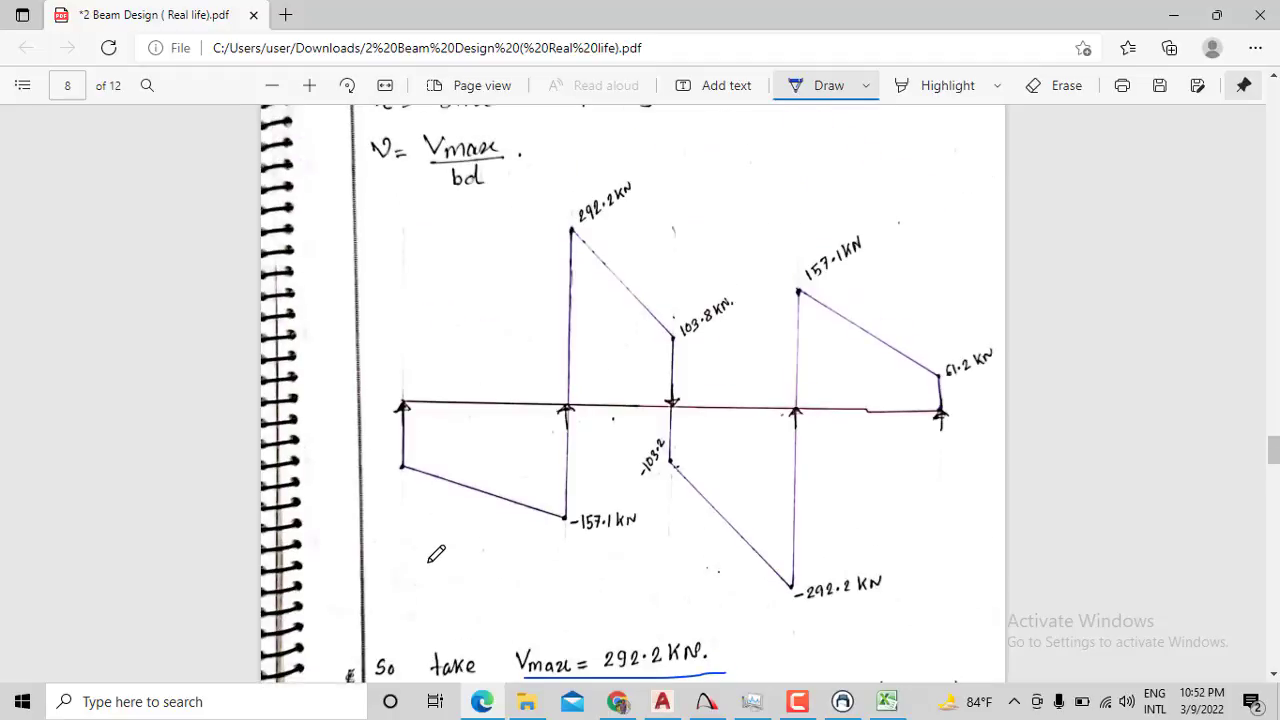
scroll(436, 555, down, 1)
scroll(437, 556, down, 1)
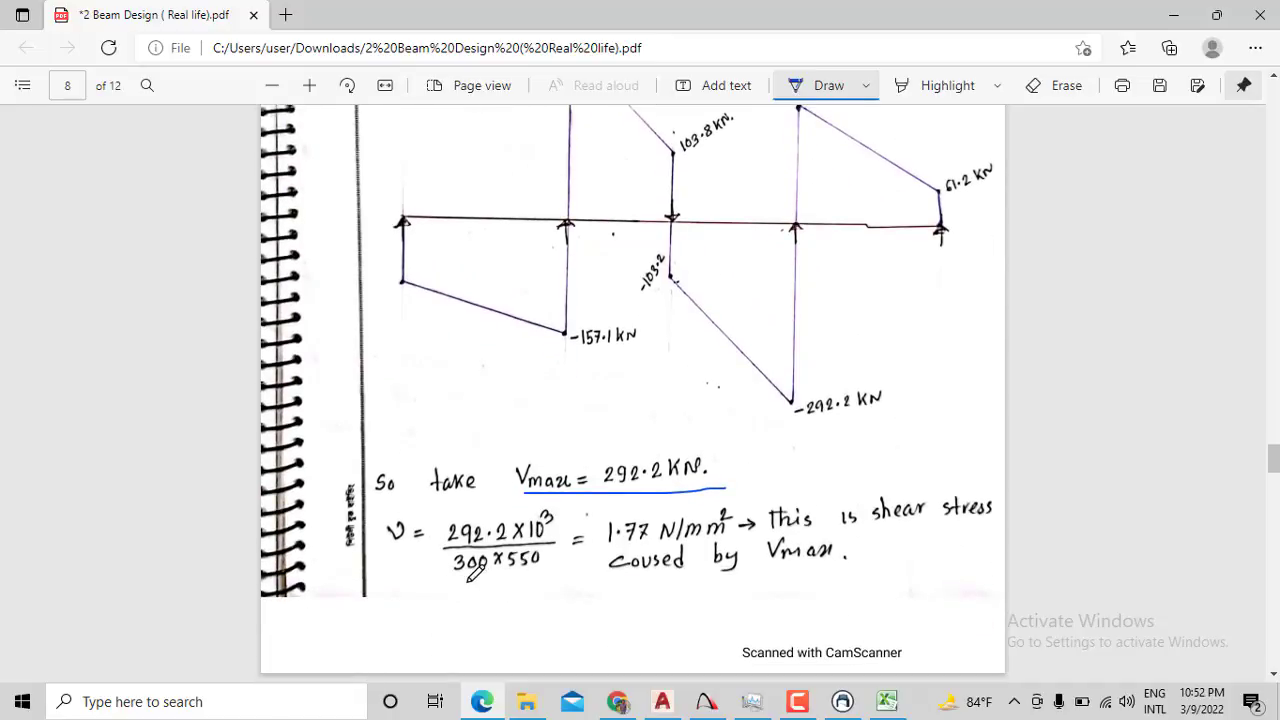
scroll(489, 586, up, 2)
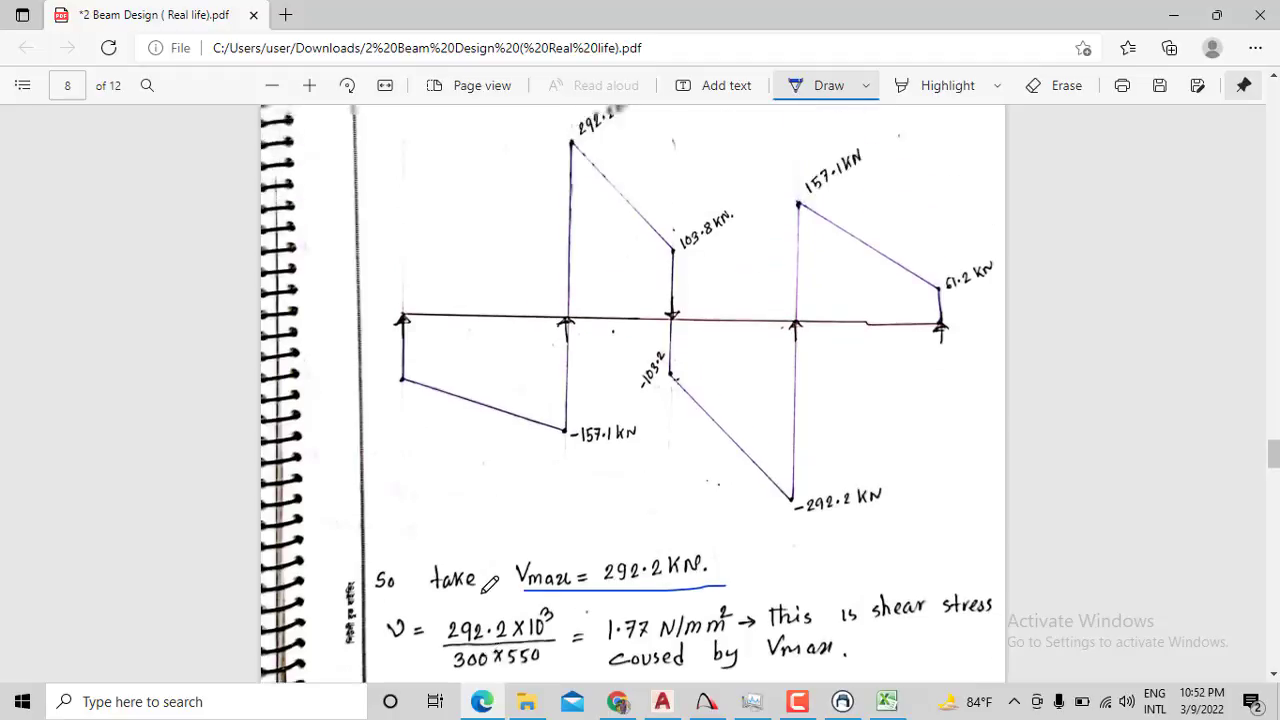
scroll(489, 586, down, 3)
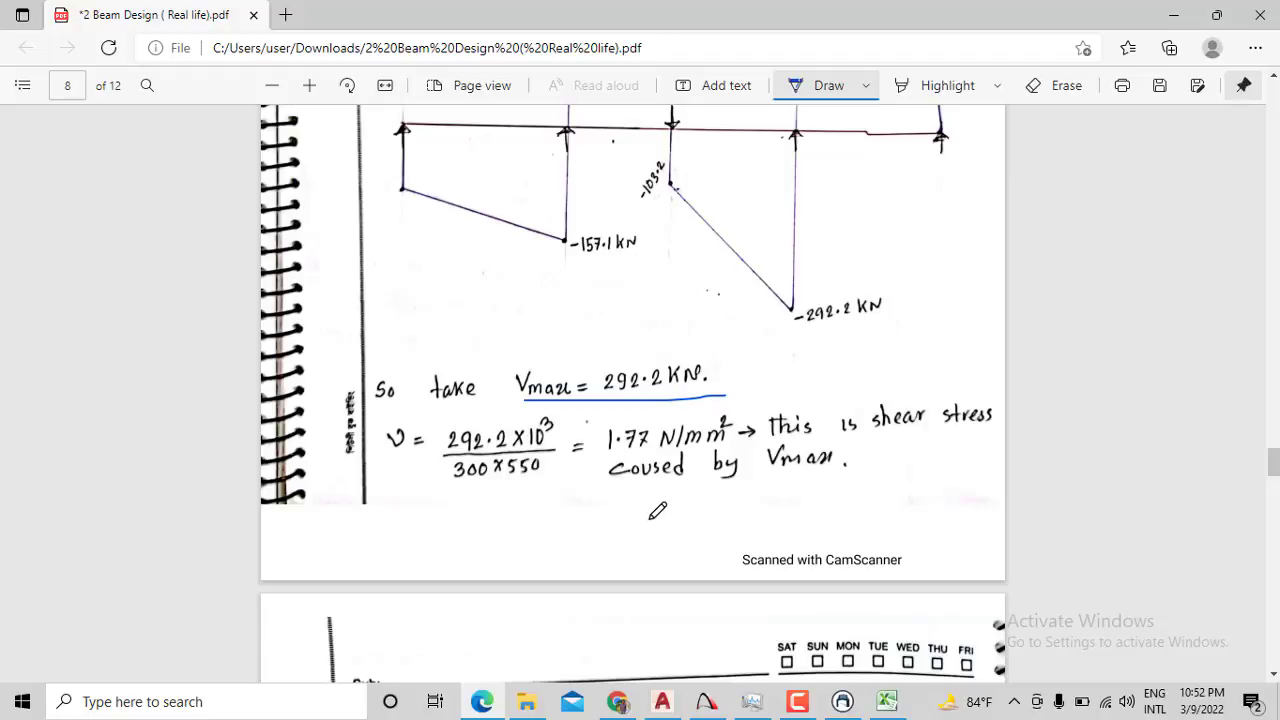
scroll(658, 510, down, 5)
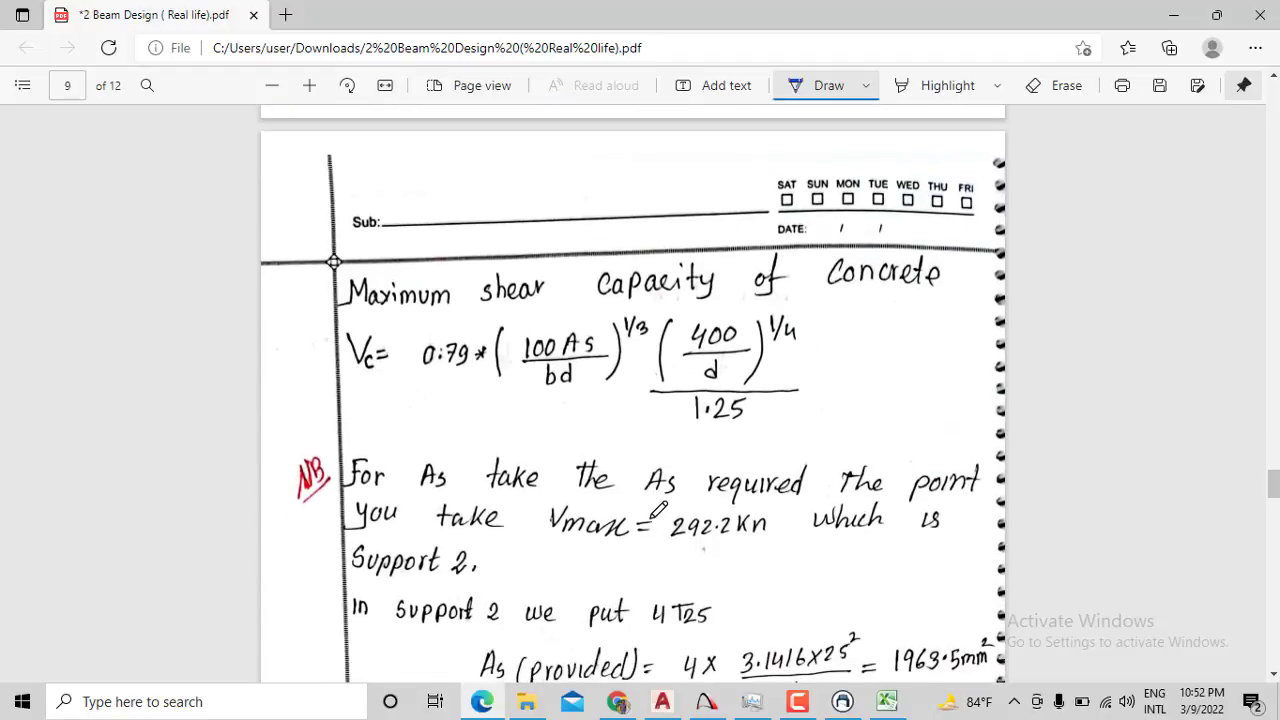
scroll(658, 510, up, 5)
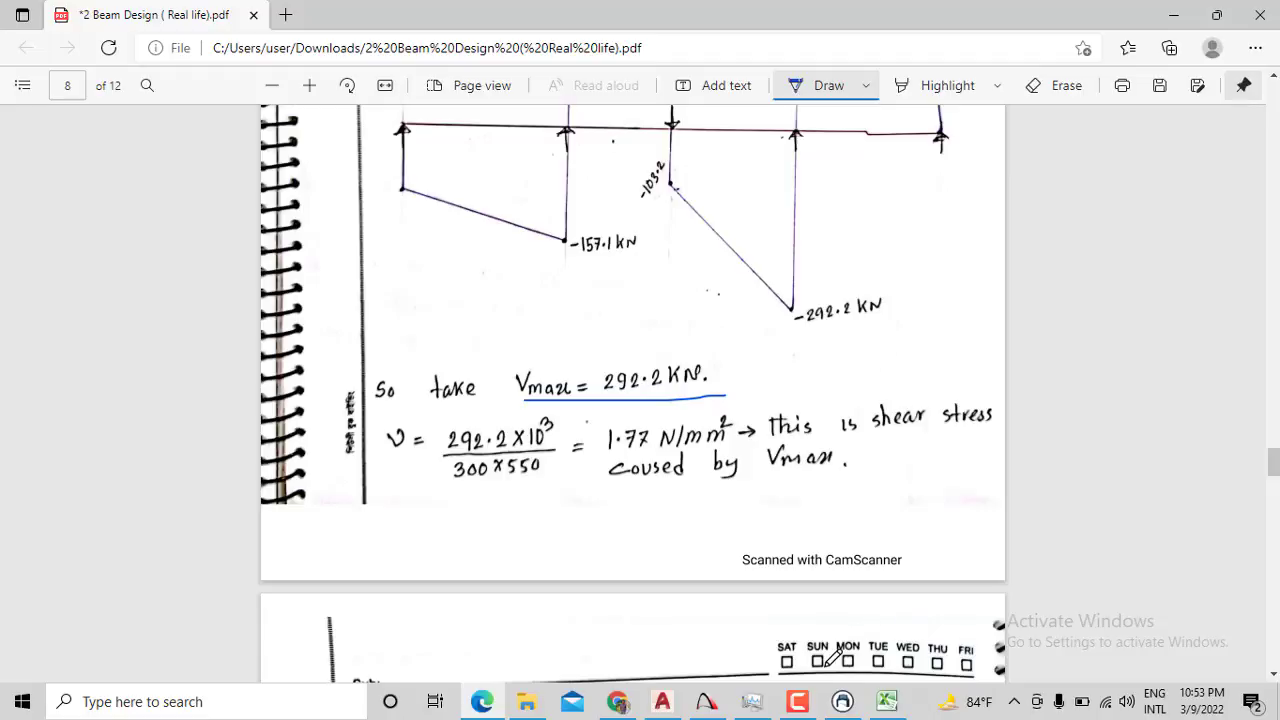
scroll(860, 604, down, 1)
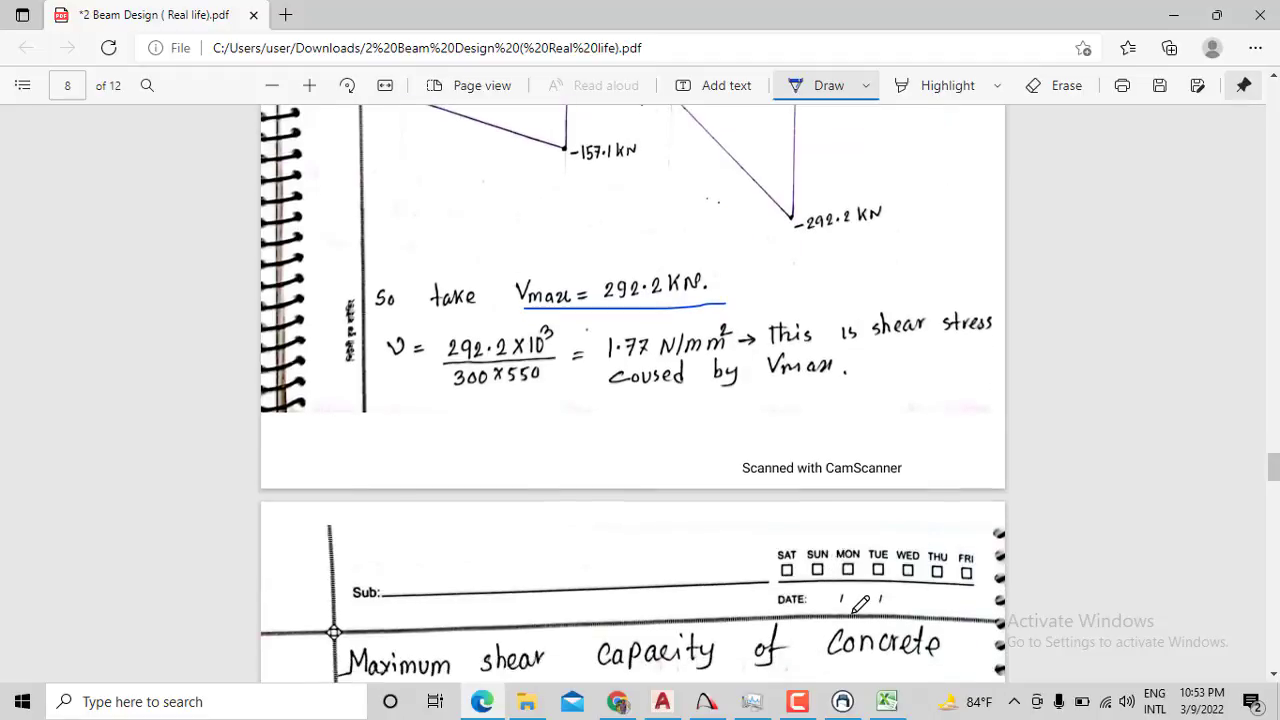
scroll(608, 608, down, 1)
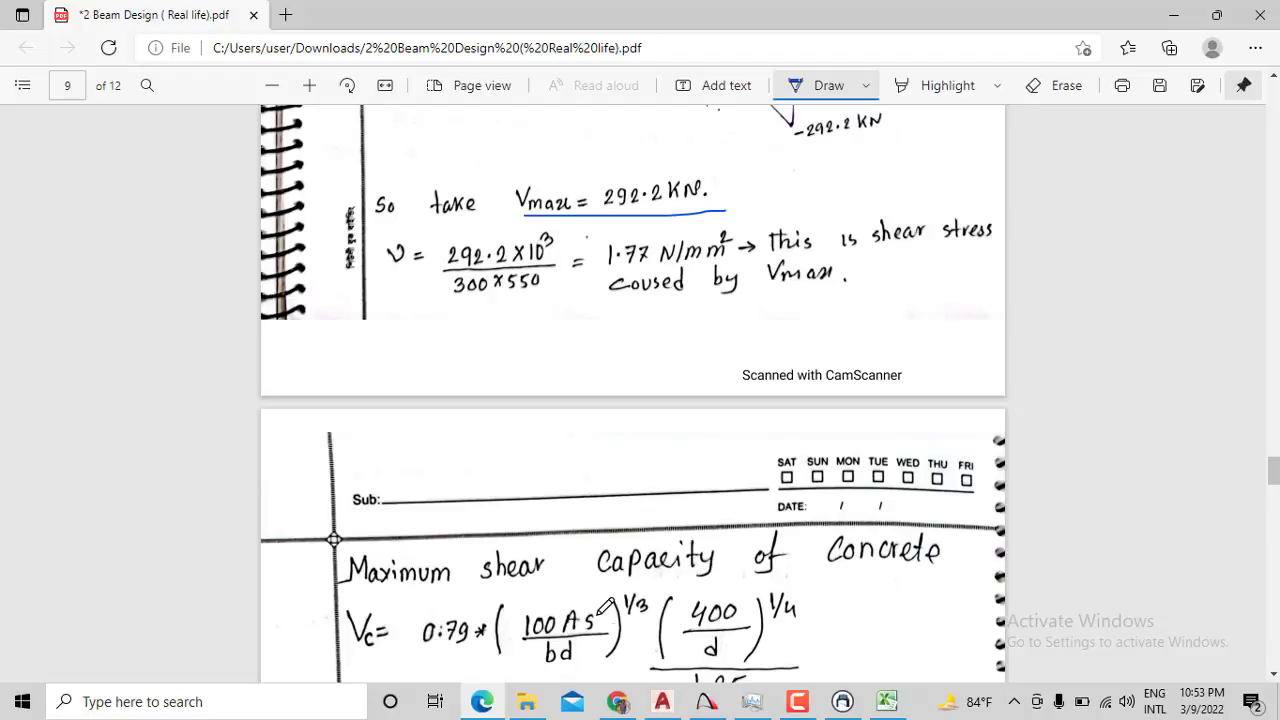
scroll(604, 608, down, 2)
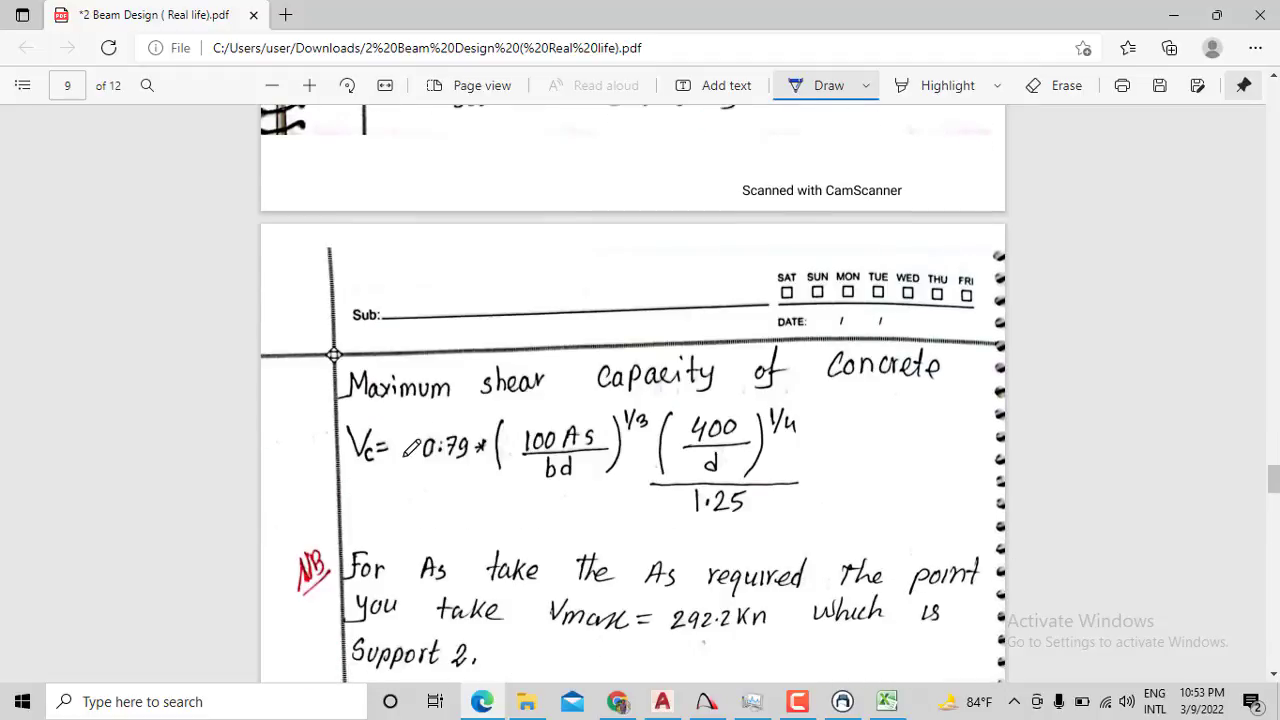
Ink an arrow from As in page 9's Vc formula and dot support 2 on page 8's shear diagram
drag(452, 440, 458, 454)
drag(576, 426, 670, 292)
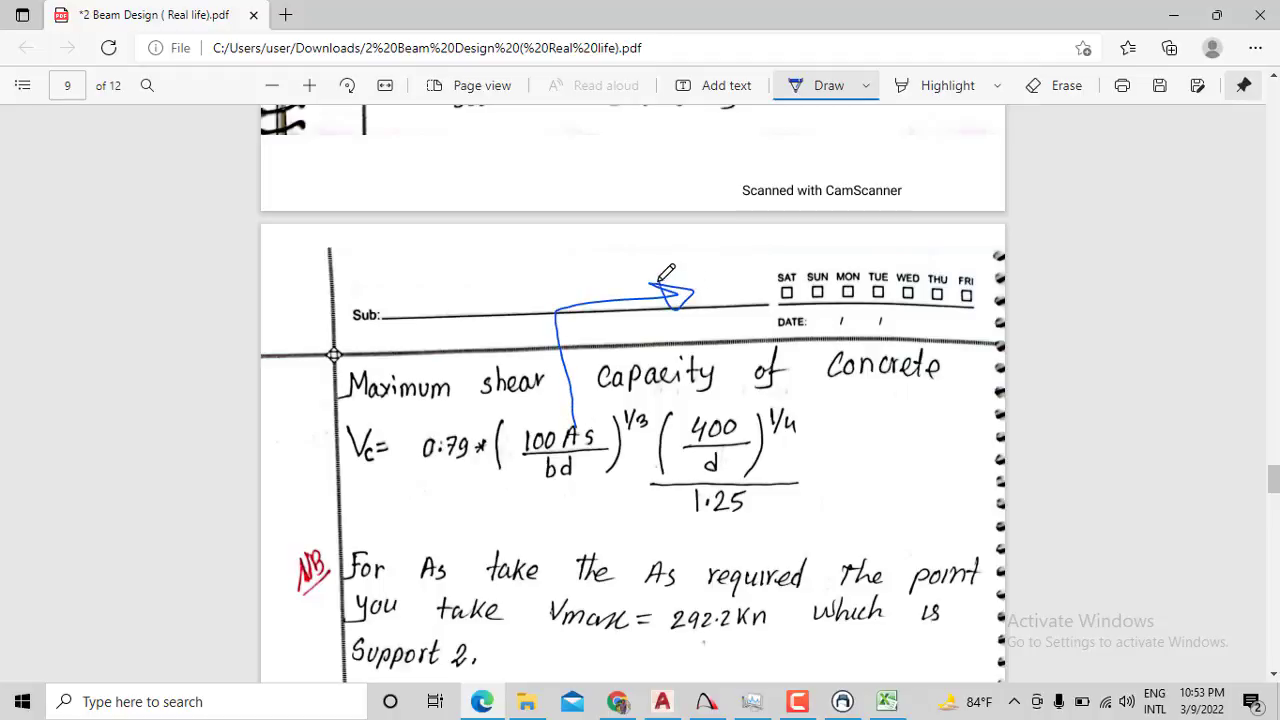
scroll(668, 290, up, 3)
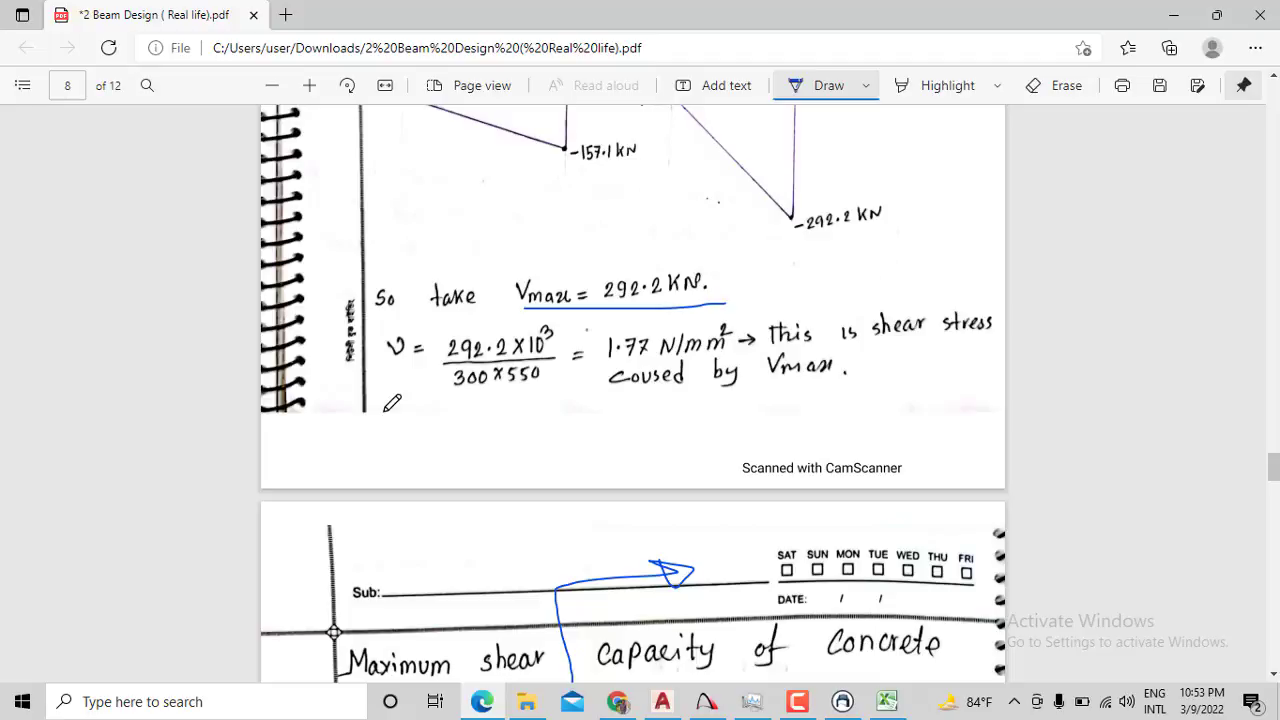
scroll(504, 546, up, 1)
scroll(504, 547, up, 3)
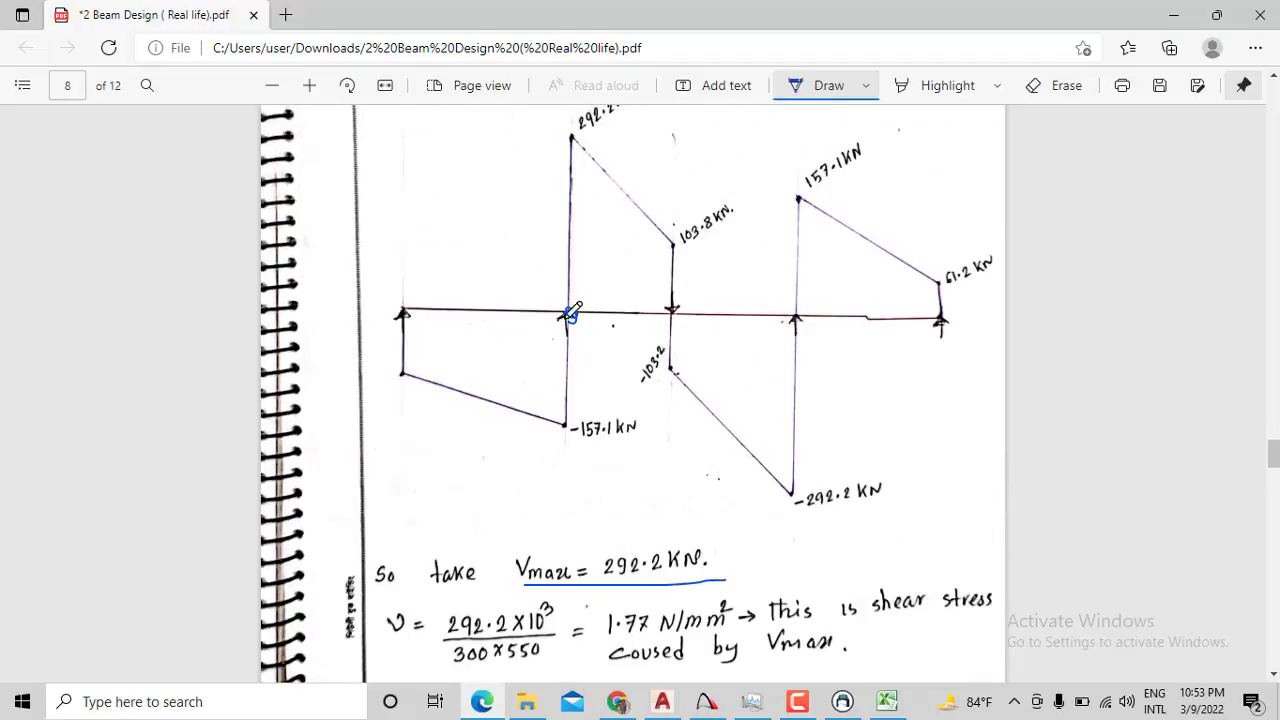
mouse_move(567, 317)
mouse_down()
mouse_move(568, 305)
mouse_move(574, 316)
mouse_up()
scroll(470, 587, down, 5)
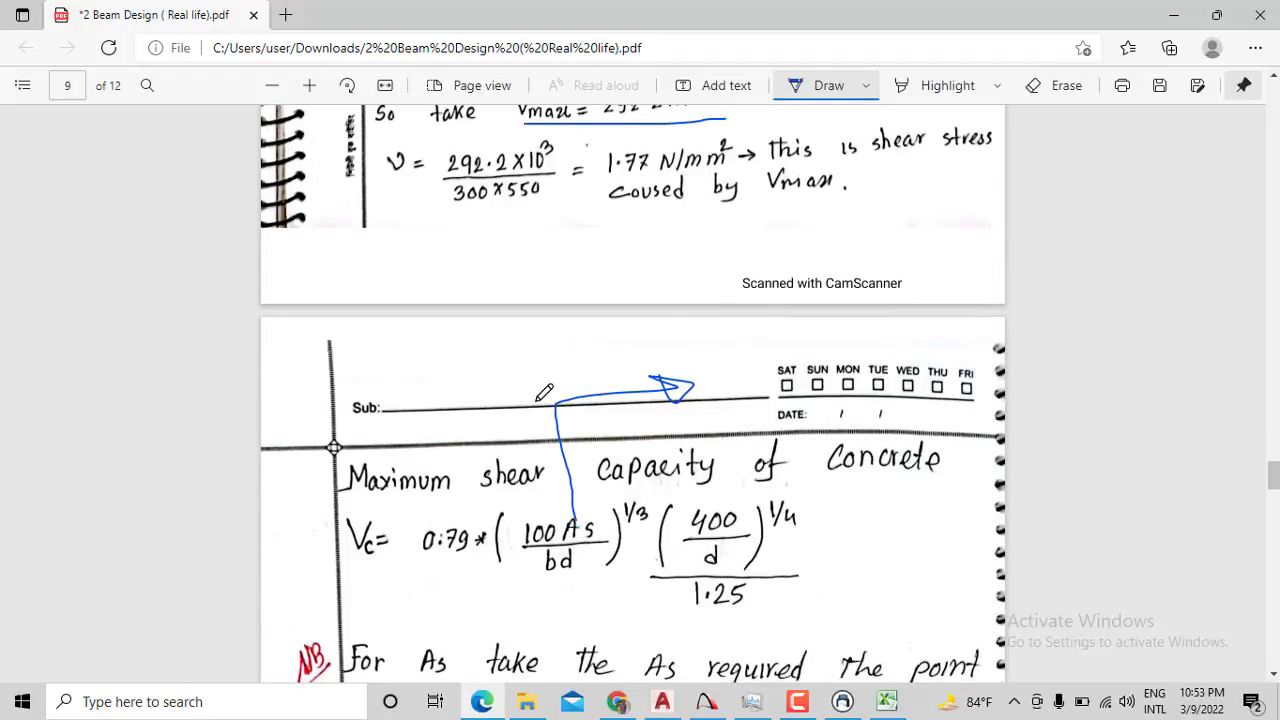
scroll(540, 395, up, 4)
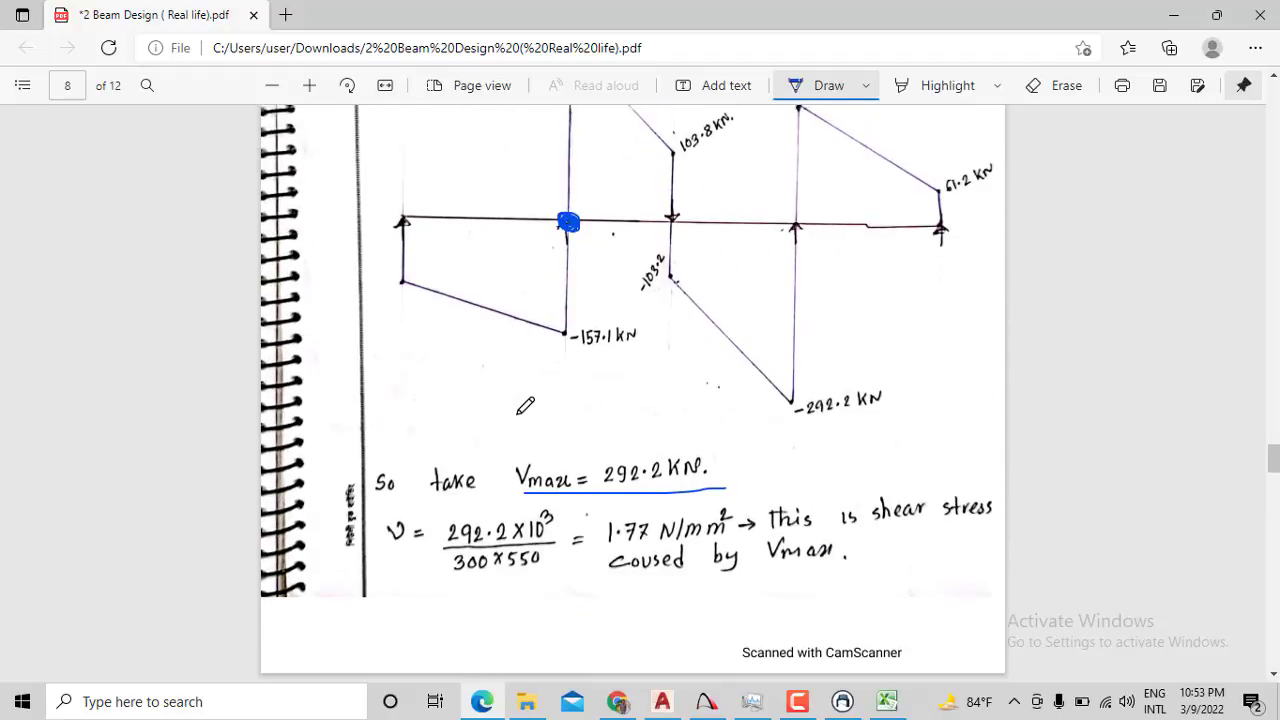
scroll(525, 400, up, 2)
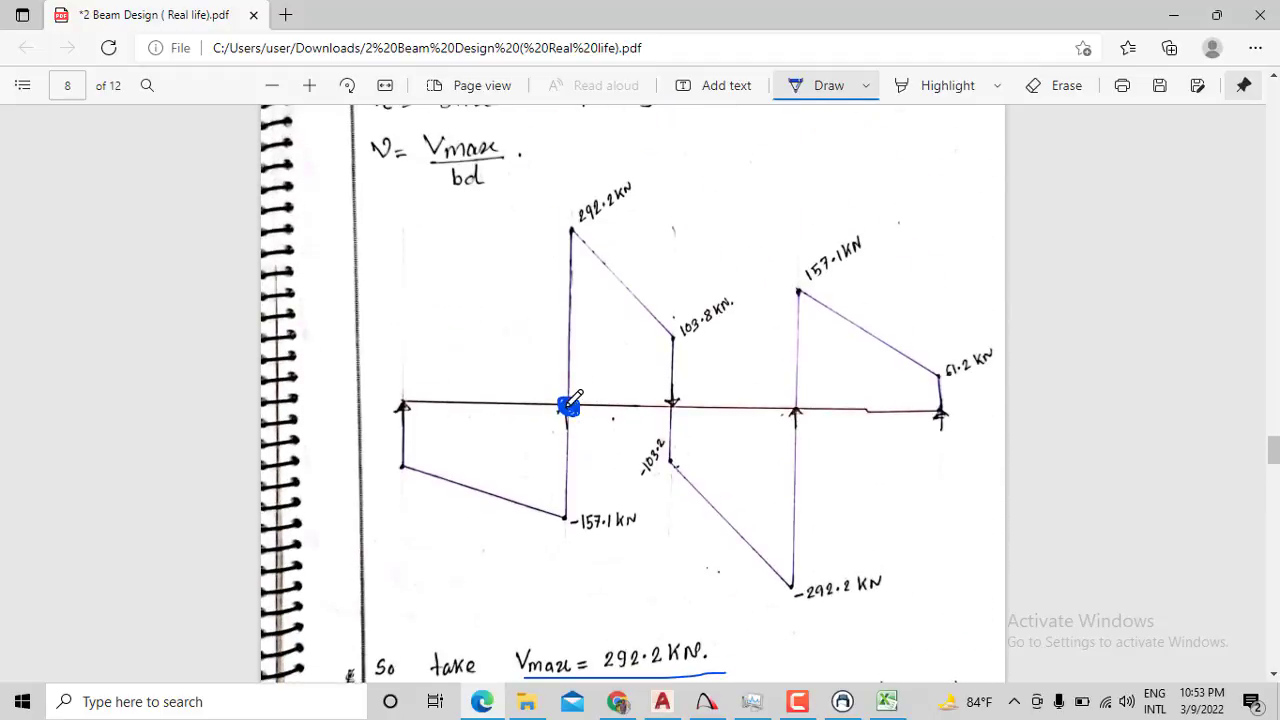
Put a blue dot at support 2 on the page 7 bar sketch
scroll(570, 405, up, 3)
scroll(550, 450, up, 6)
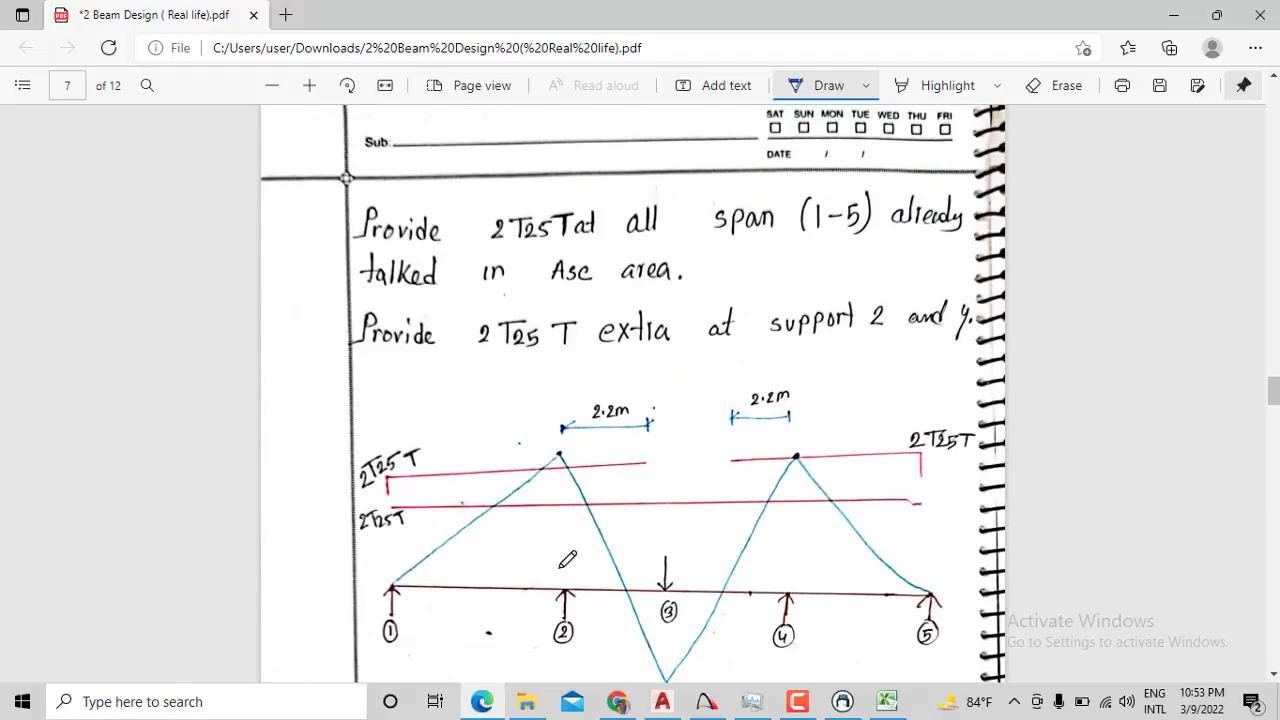
click(563, 592)
On page 6, bracket the circled 4T25 T and handwrite 4T25 beside it
scroll(563, 591, down, 1)
scroll(566, 565, up, 5)
scroll(566, 570, up, 5)
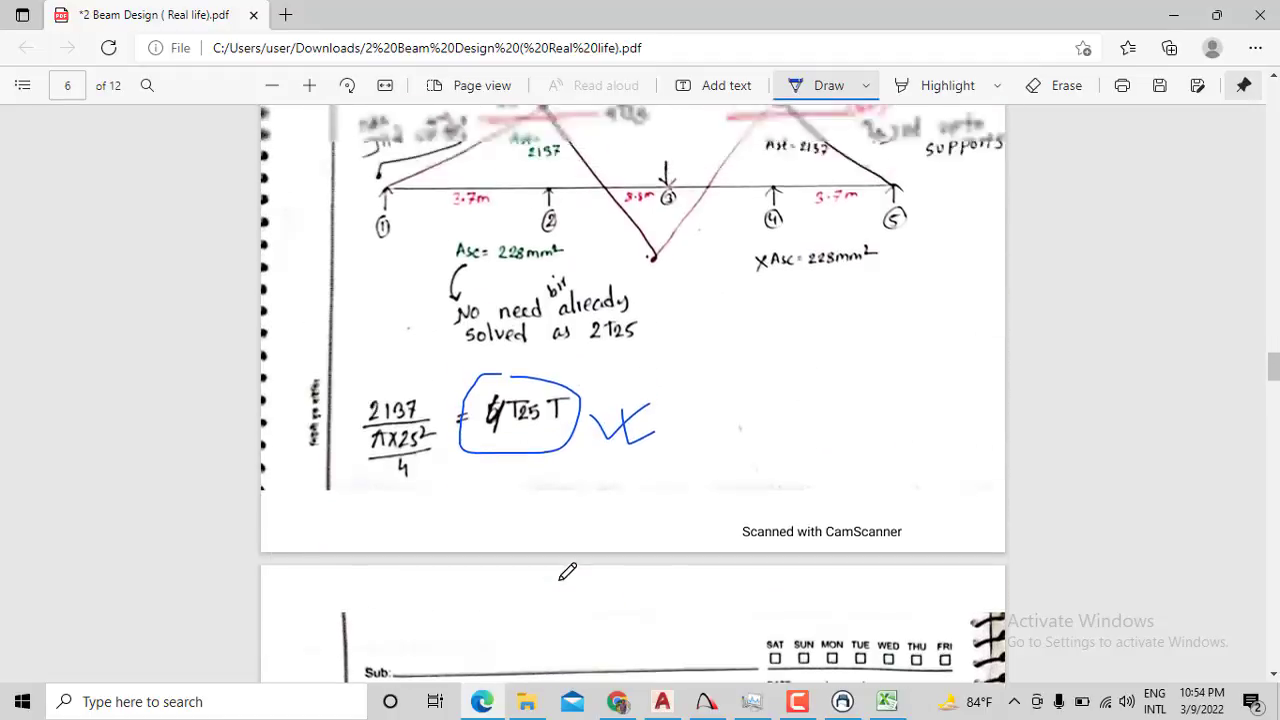
scroll(560, 550, up, 5)
scroll(557, 530, up, 1)
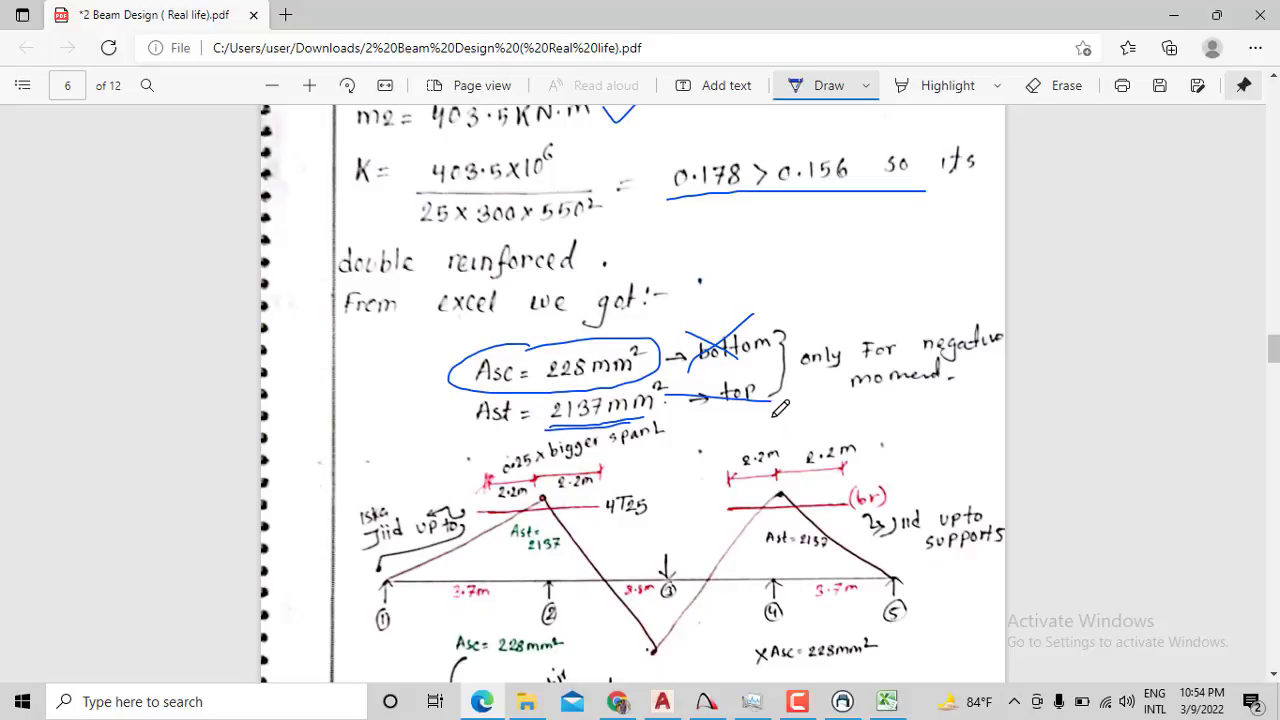
scroll(760, 440, down, 4)
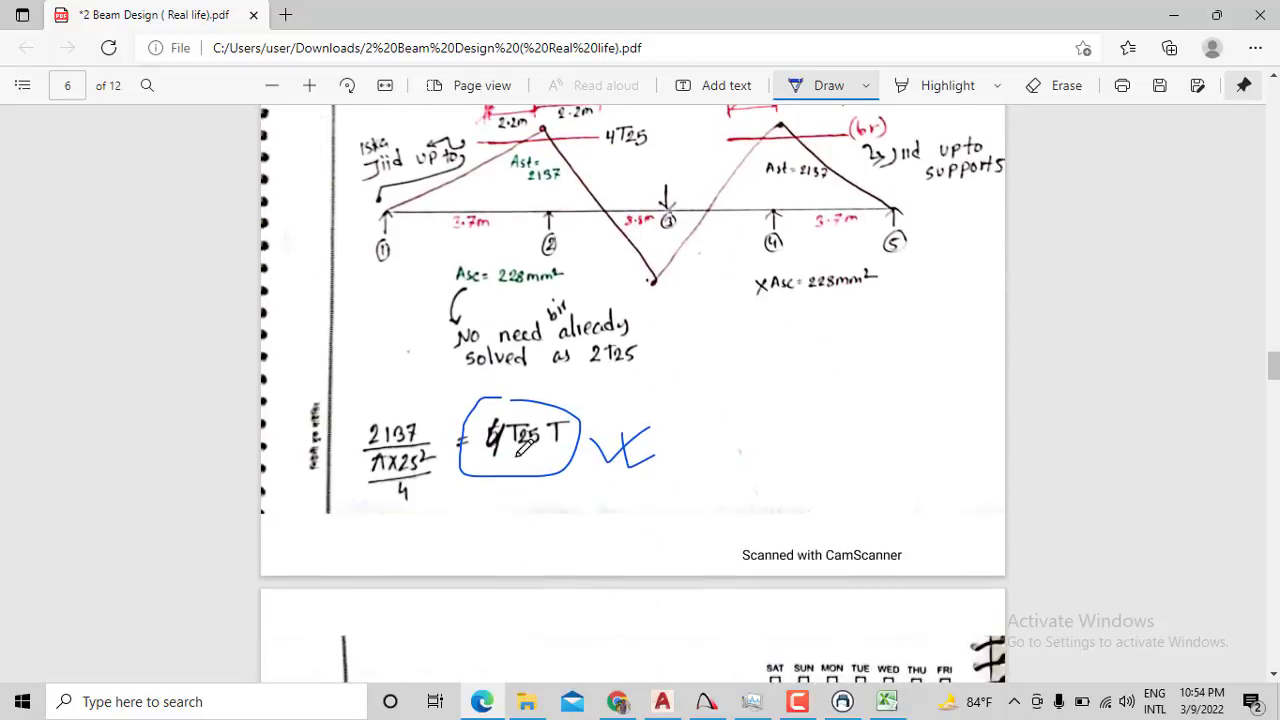
drag(521, 476, 663, 523)
mouse_move(678, 476)
mouse_down()
mouse_move(712, 478)
mouse_move(728, 530)
mouse_up()
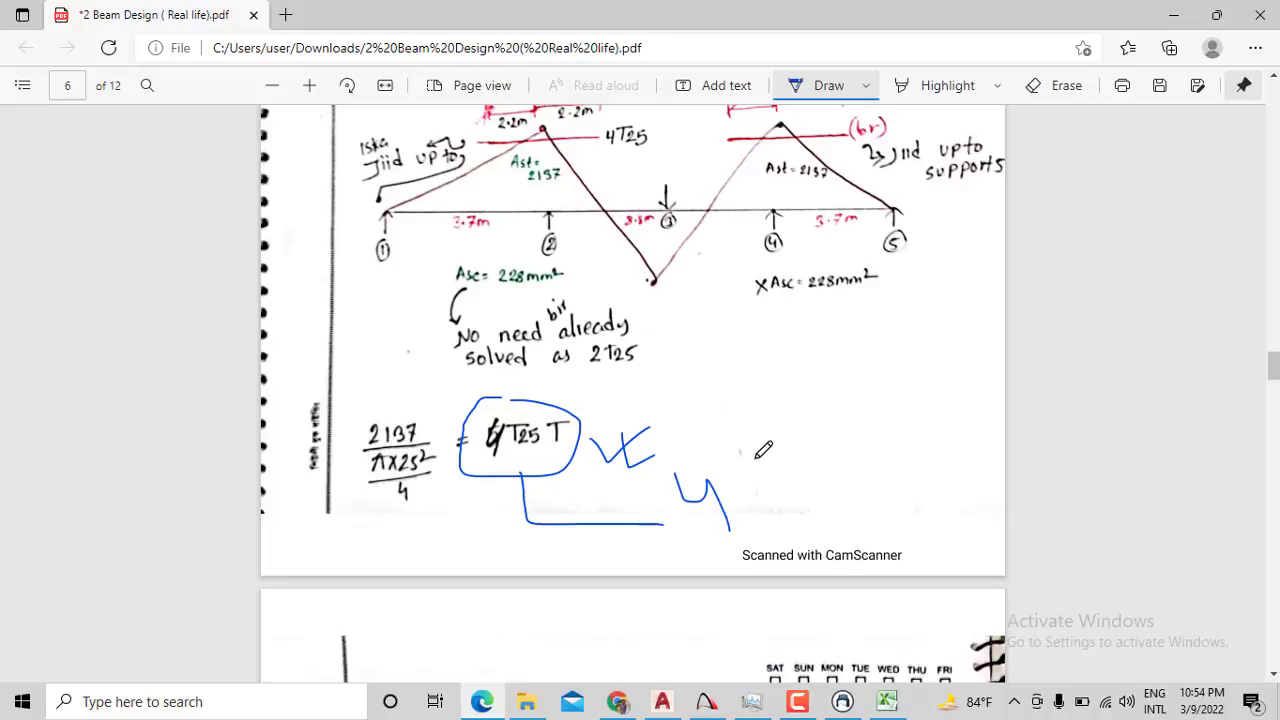
mouse_move(758, 458)
mouse_down()
mouse_move(768, 522)
mouse_move(790, 450)
mouse_move(806, 521)
mouse_move(828, 518)
mouse_move(848, 462)
mouse_up()
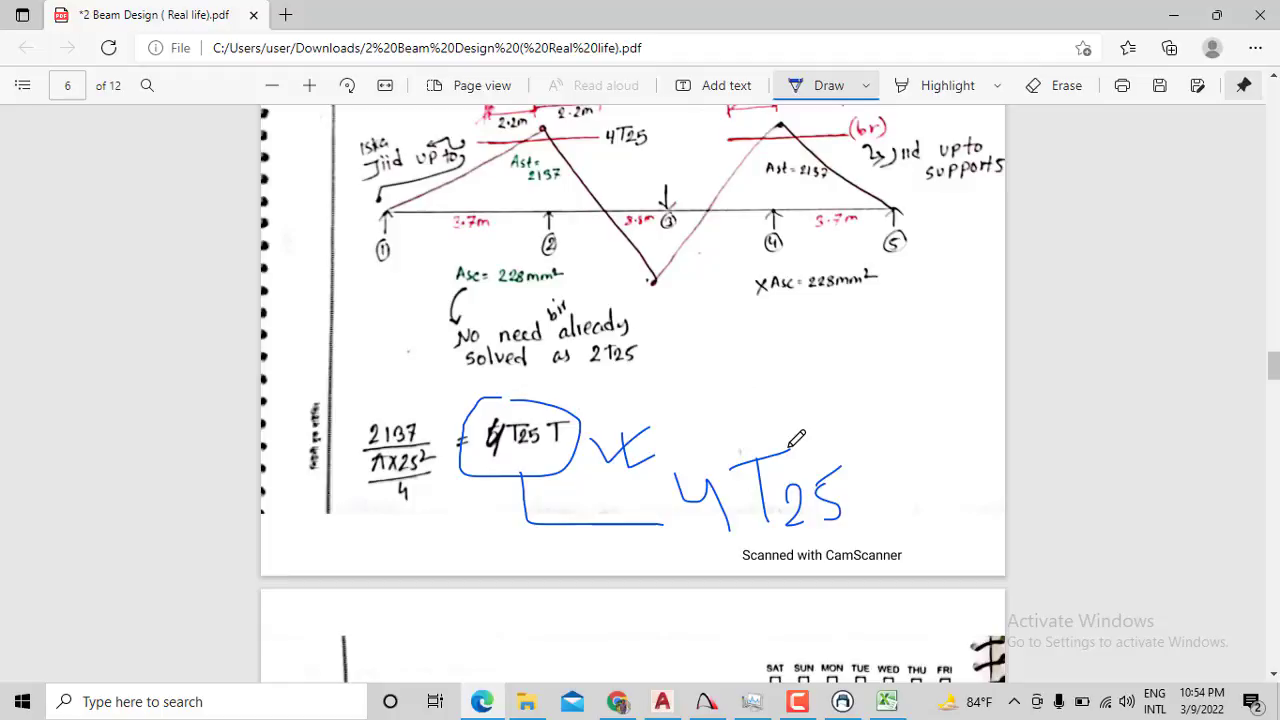
Scroll back down to page 9 showing As provided 1963.5 mm² and Vc 0.62 N/mm²
scroll(716, 580, down, 4)
scroll(720, 563, down, 5)
scroll(779, 562, down, 5)
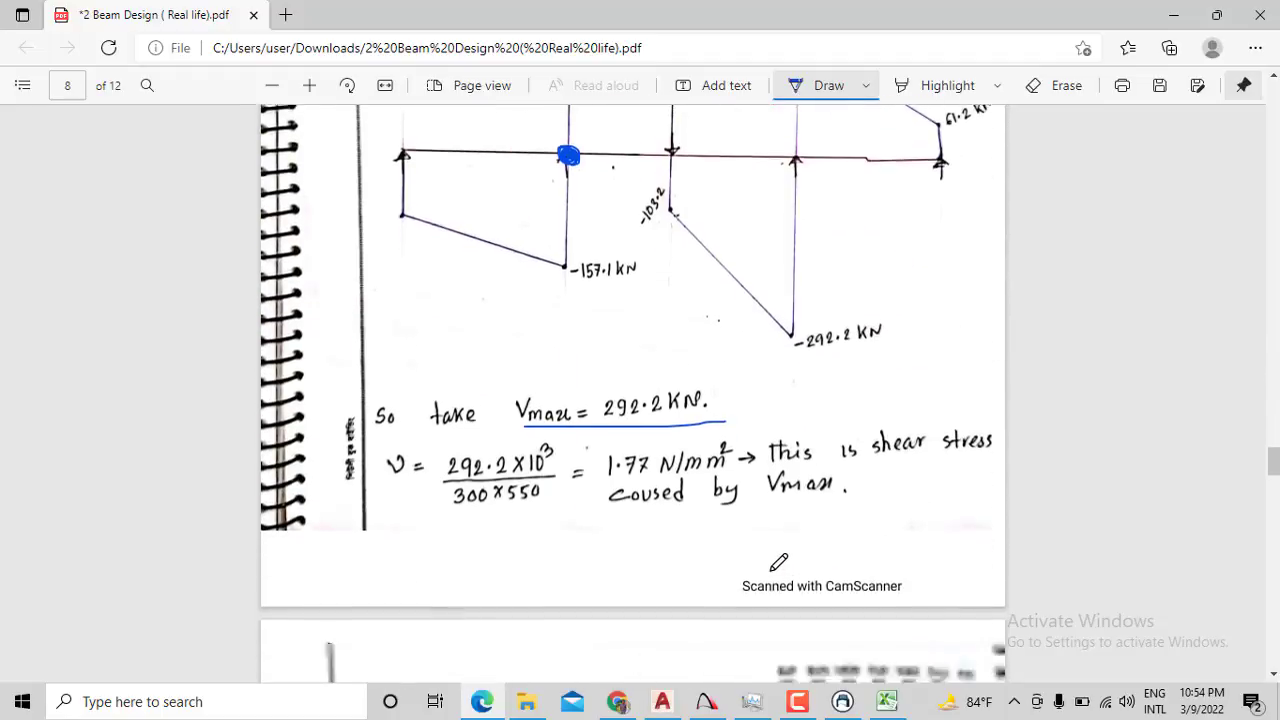
scroll(779, 562, down, 5)
scroll(700, 450, down, 1)
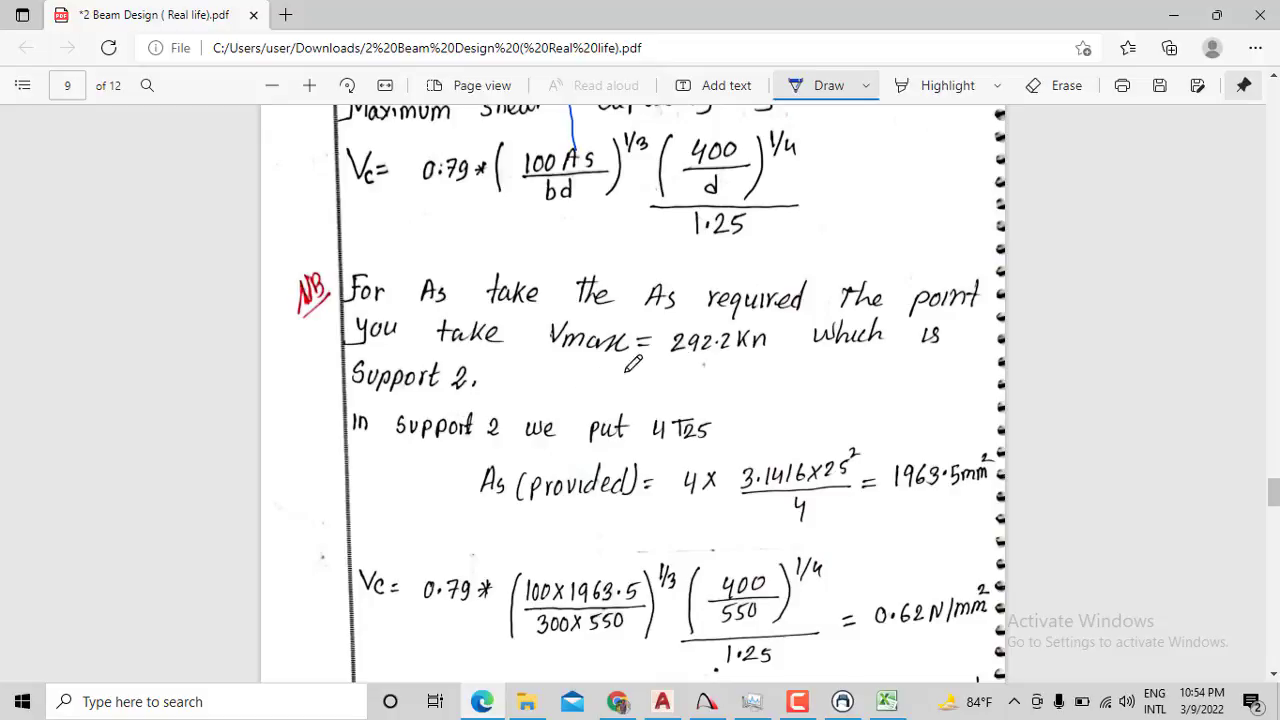
Underline 1963.5mm² and 0.62N/mm² on page 9 in blue ink
drag(896, 494, 976, 494)
scroll(686, 487, down, 2)
scroll(686, 487, down, 2)
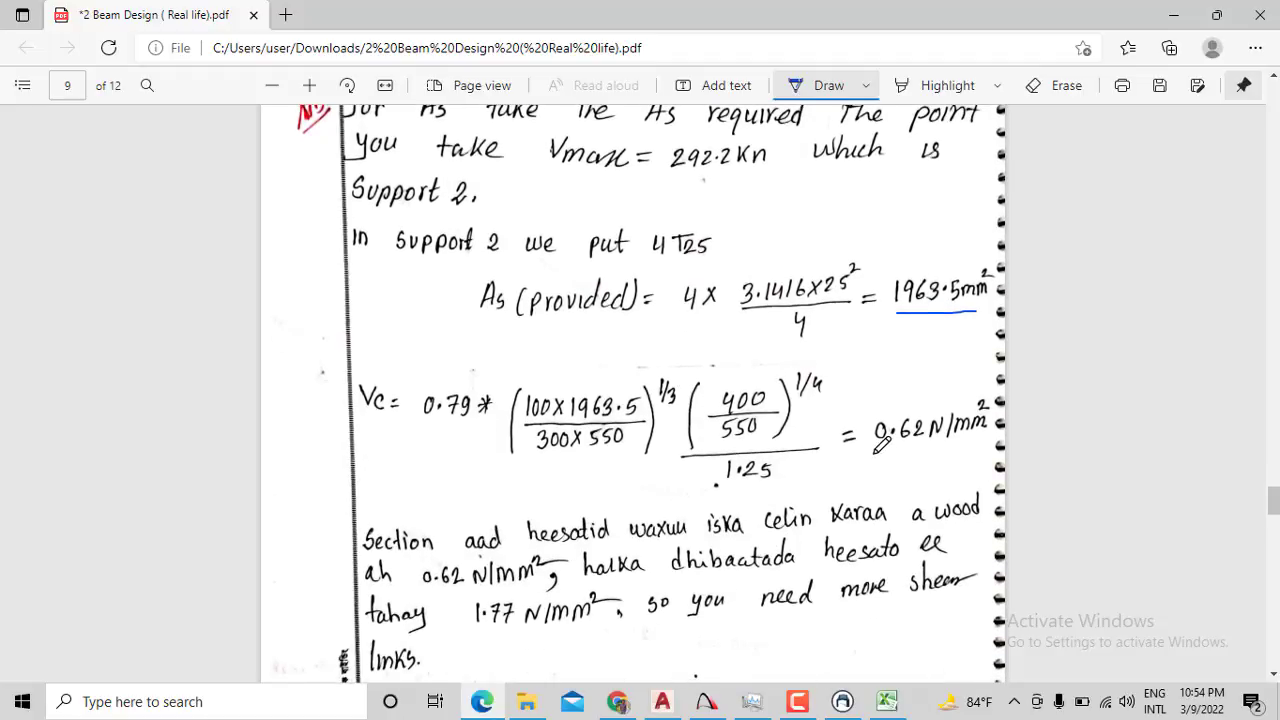
drag(874, 453, 943, 441)
Scroll down to page 10's Check 3 Cases sheet
scroll(975, 430, up, 10)
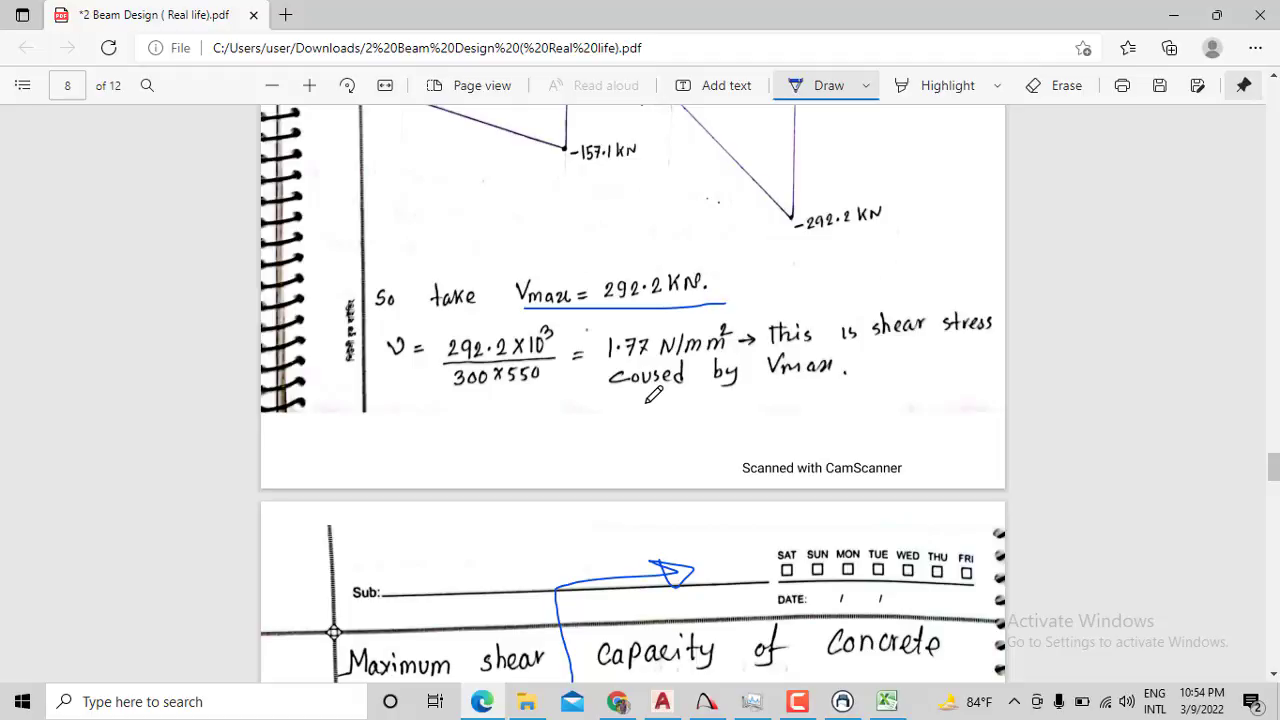
scroll(690, 435, down, 10)
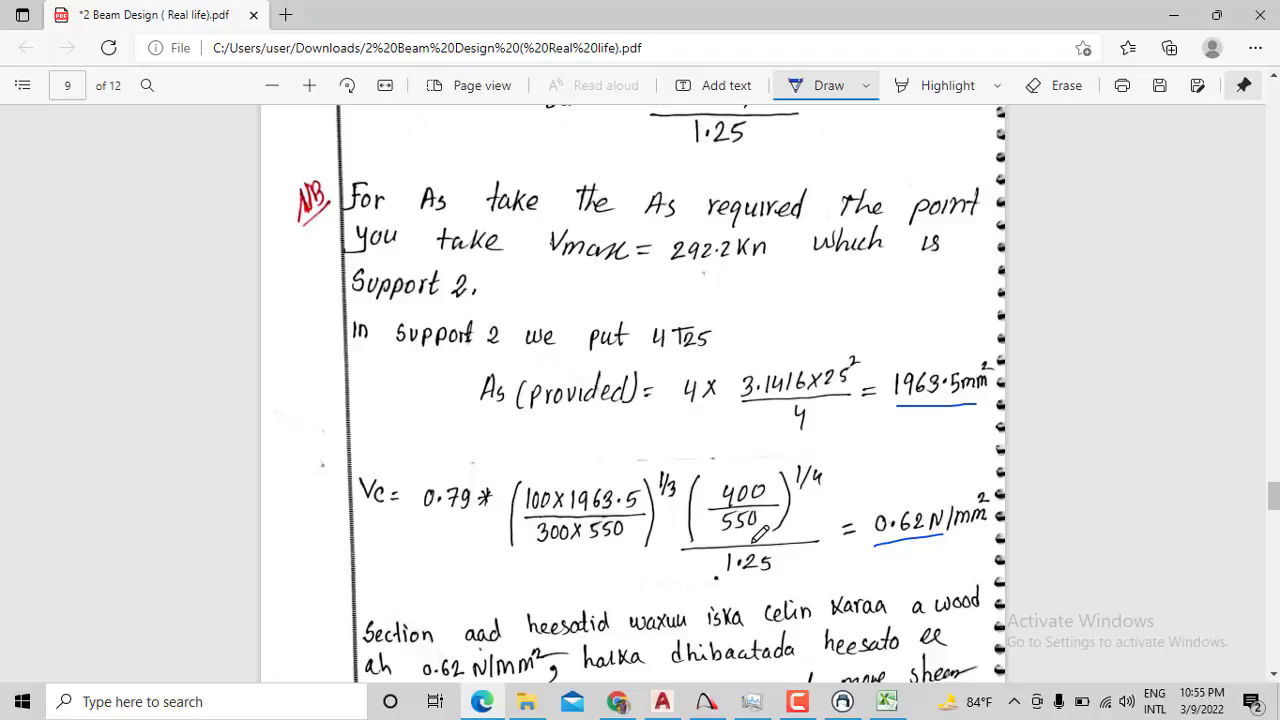
scroll(758, 534, down, 3)
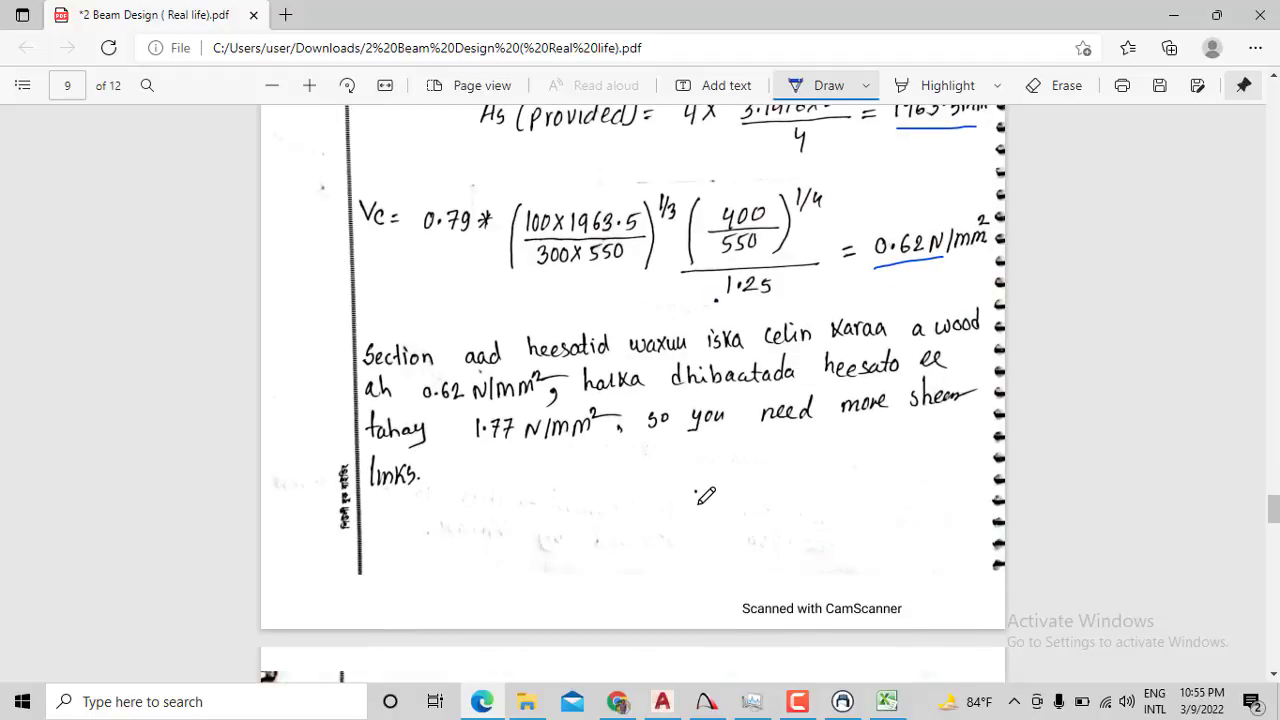
scroll(705, 494, down, 3)
scroll(705, 494, down, 3)
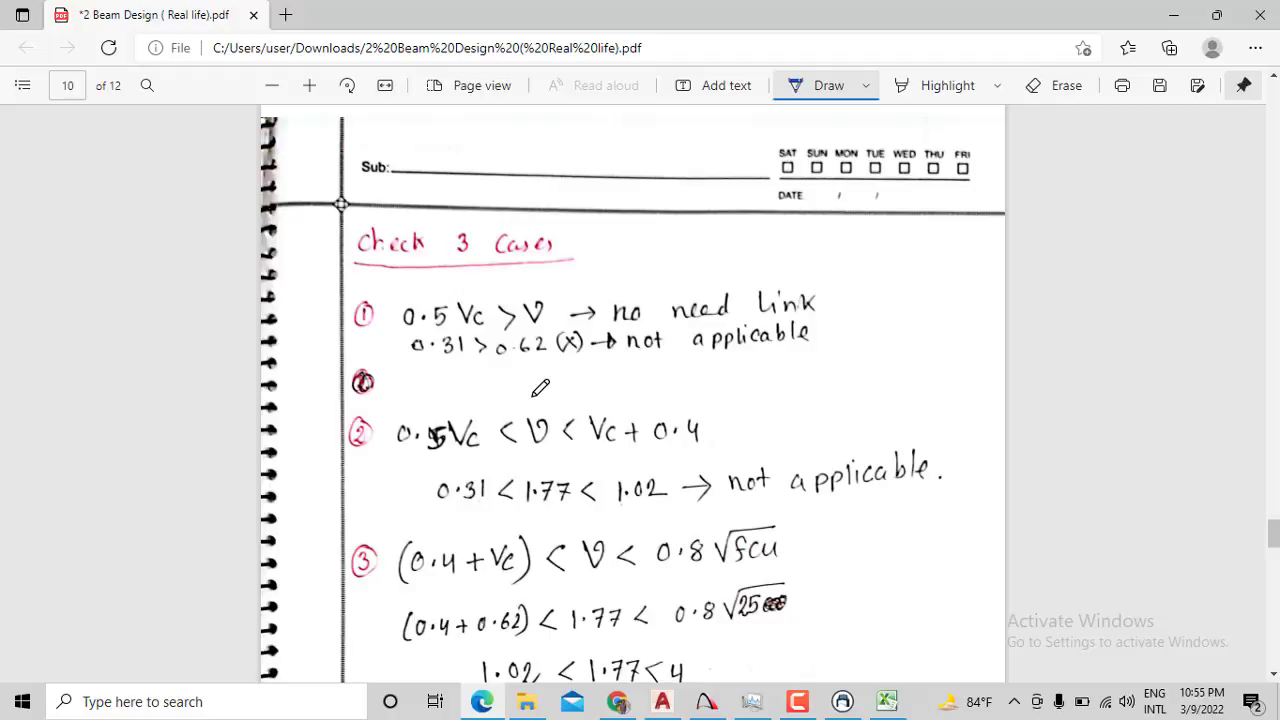
Strike through case 1 with two ink strokes and underline 0.31 in case 2
drag(356, 292, 781, 327)
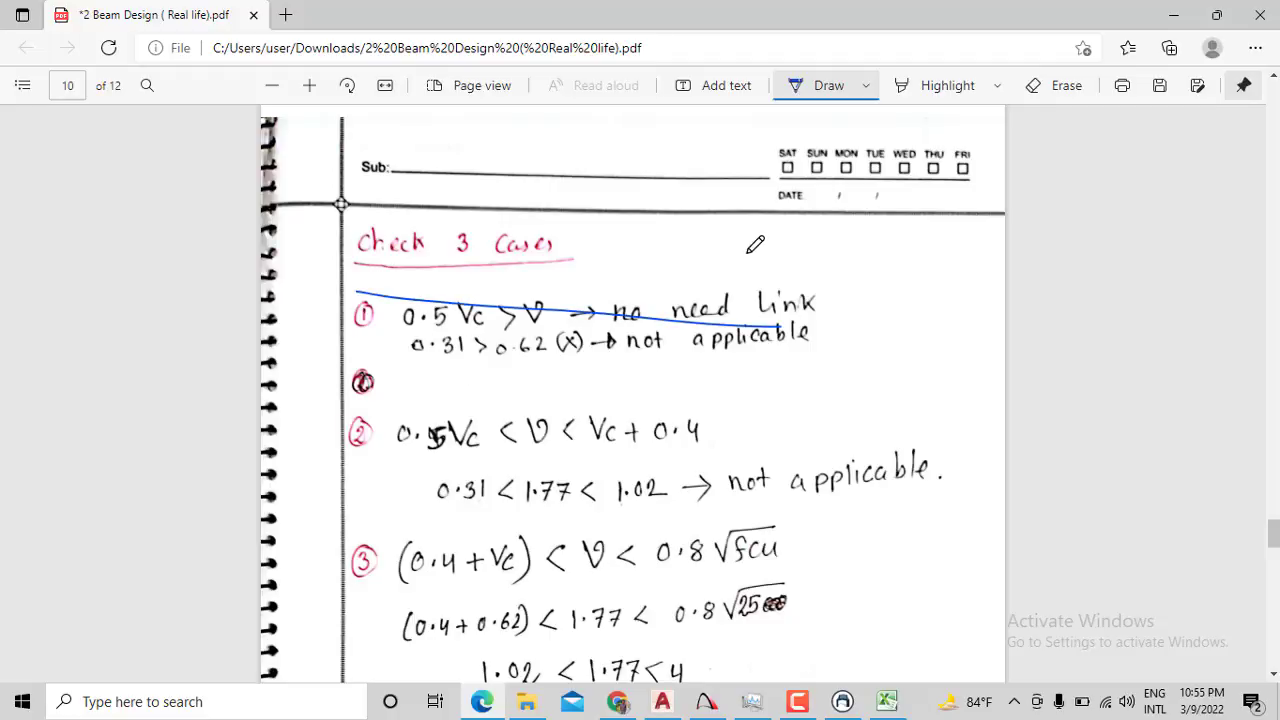
drag(747, 253, 384, 386)
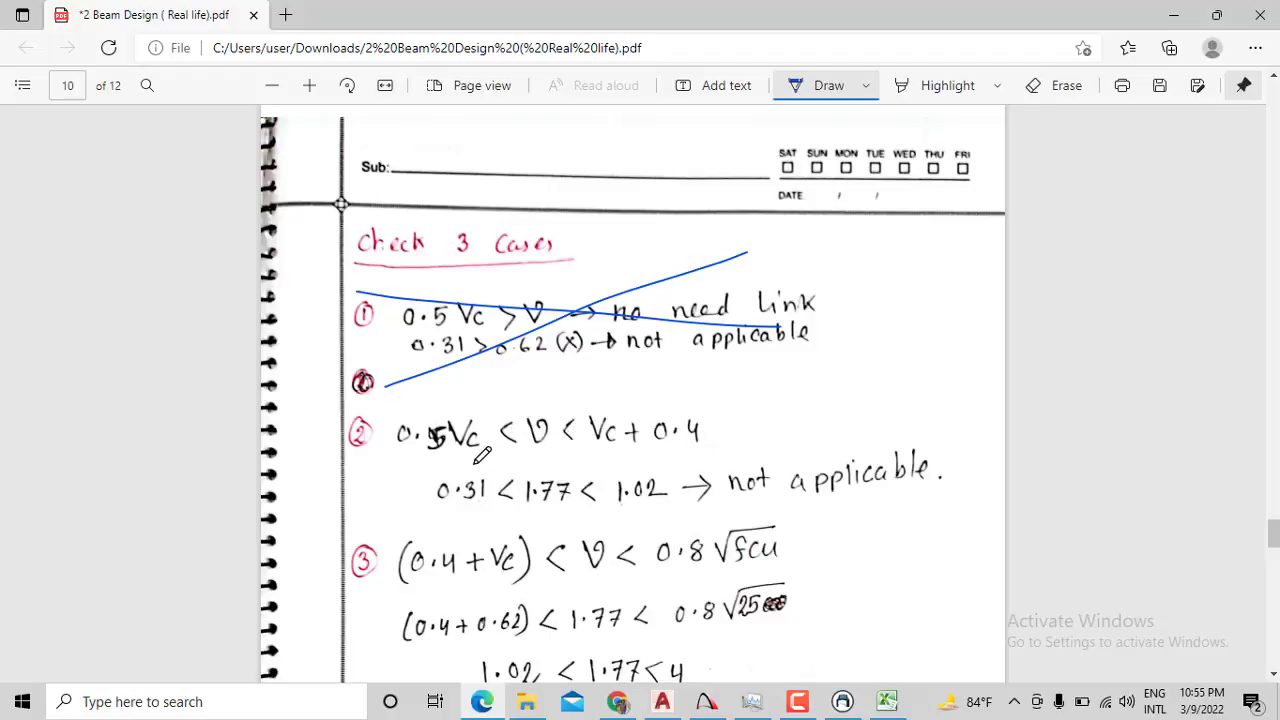
drag(437, 505, 657, 508)
Erase the misplaced underline and redraw it under 1.77 in case 2
click(1065, 87)
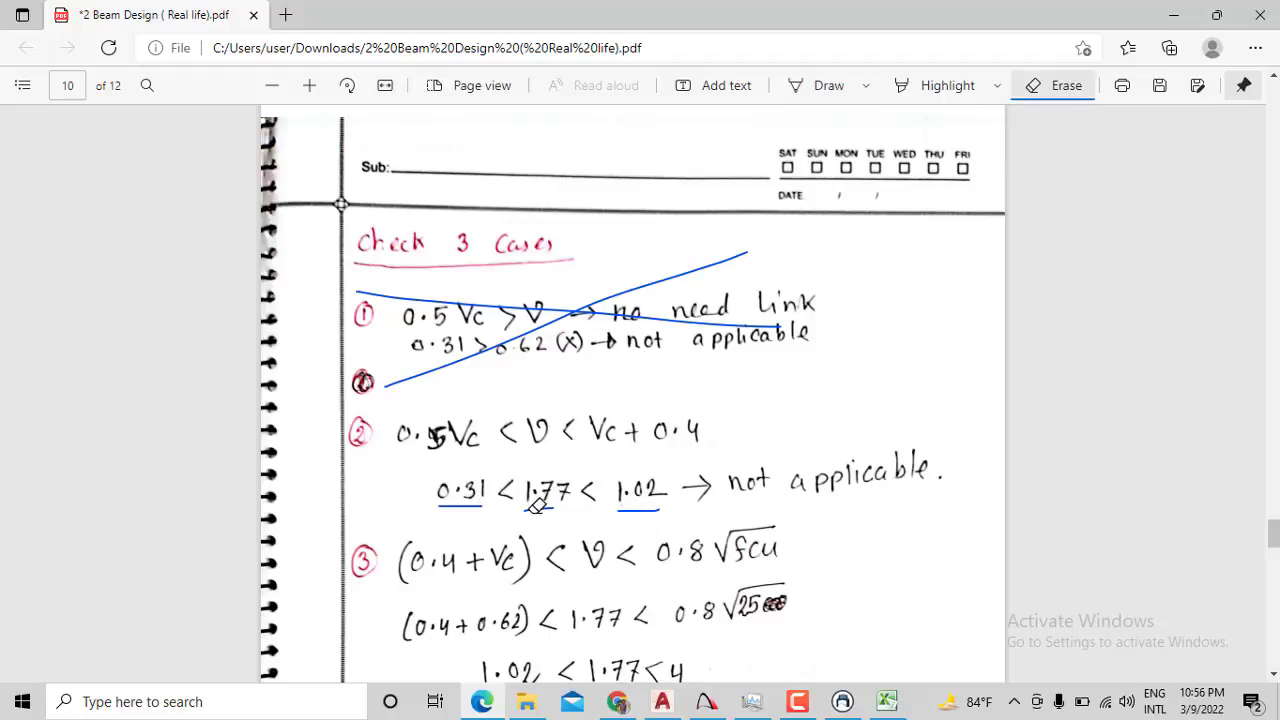
drag(538, 506, 510, 497)
click(815, 88)
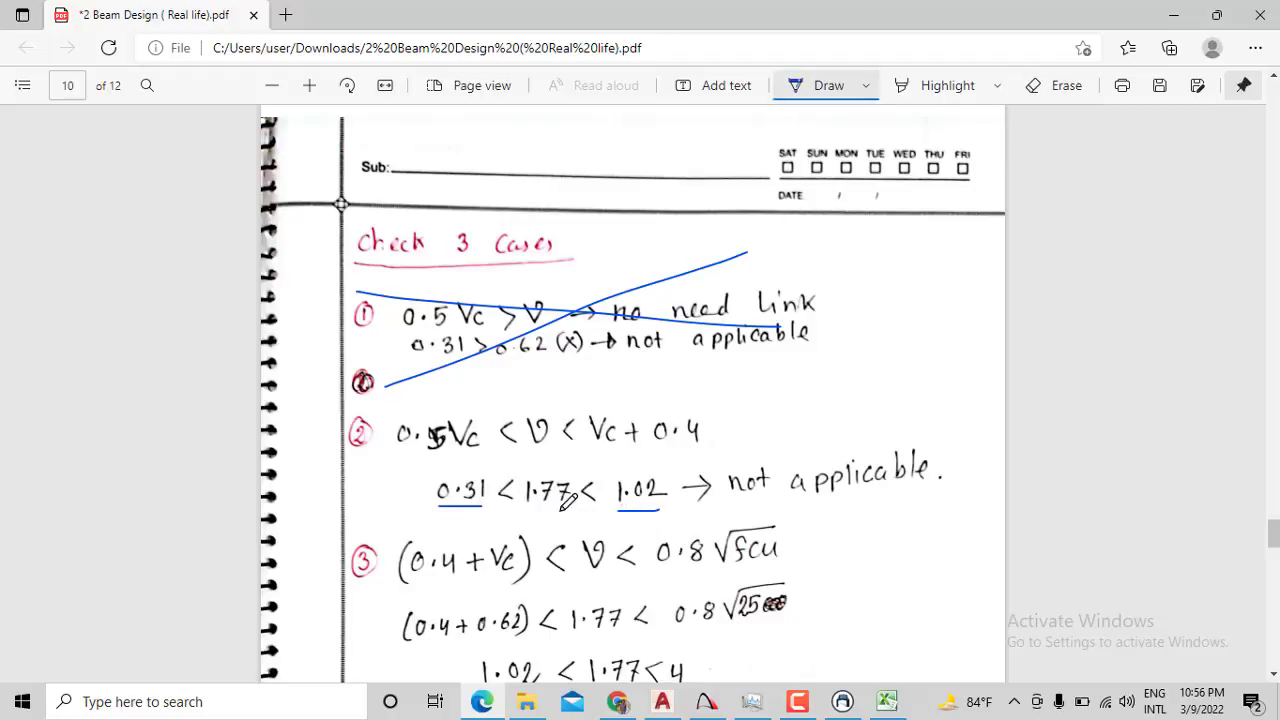
drag(519, 515, 557, 513)
Cross out case 2 with a blue X and underline 1.77 in the 1.02 < 1.77 < 4 line
scroll(530, 548, down, 3)
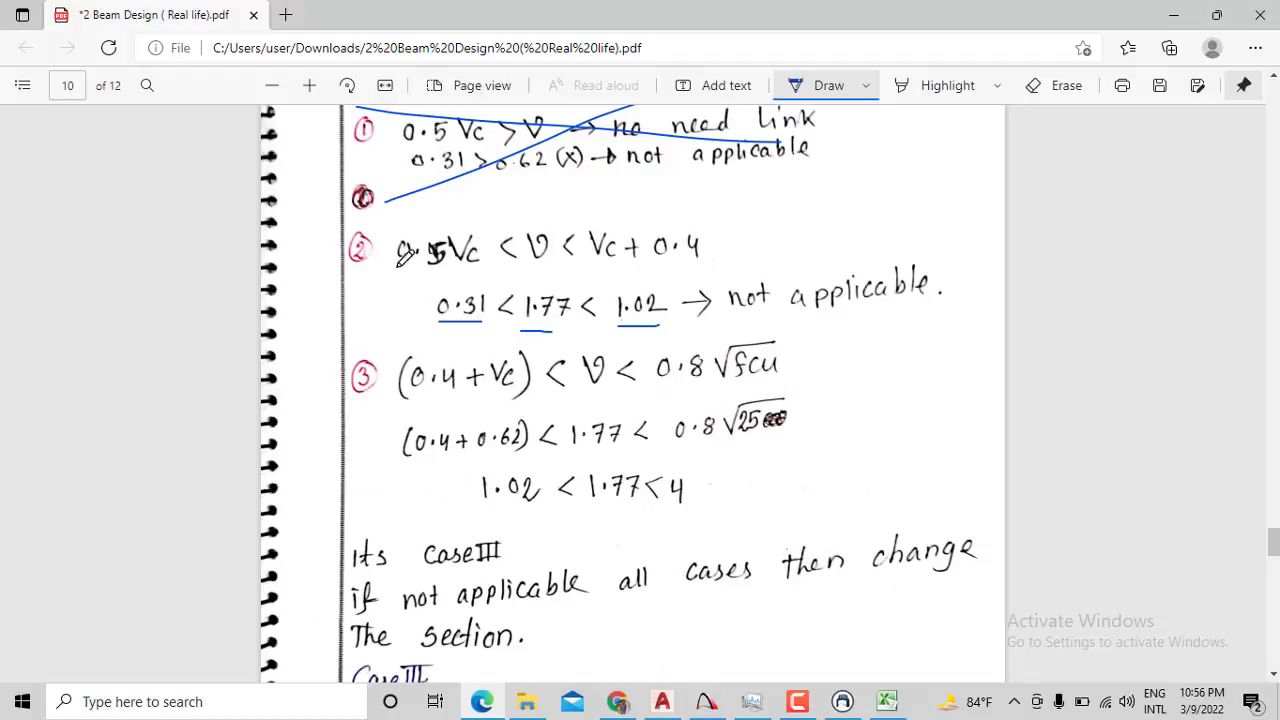
drag(385, 224, 850, 283)
drag(785, 222, 447, 296)
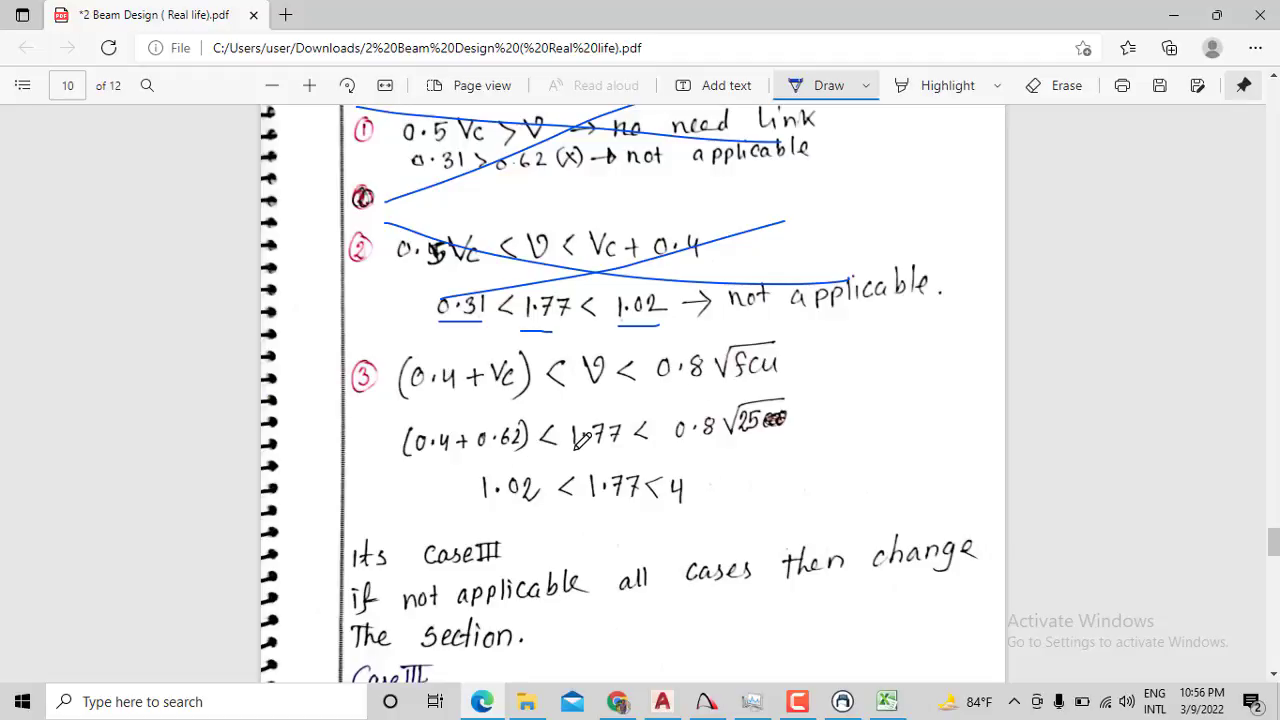
drag(576, 511, 638, 506)
Erase the stray loop at case 3 and the lower 1.77 underline, then return to the pen
drag(345, 371, 496, 463)
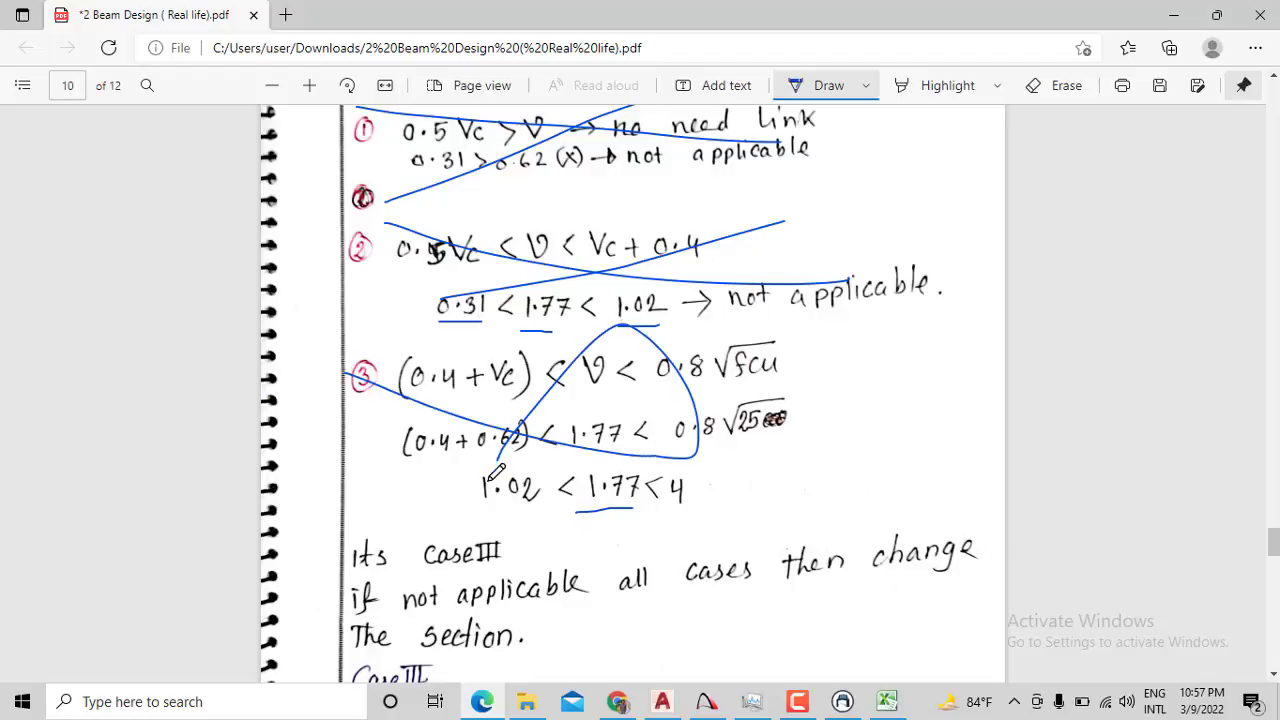
click(1050, 88)
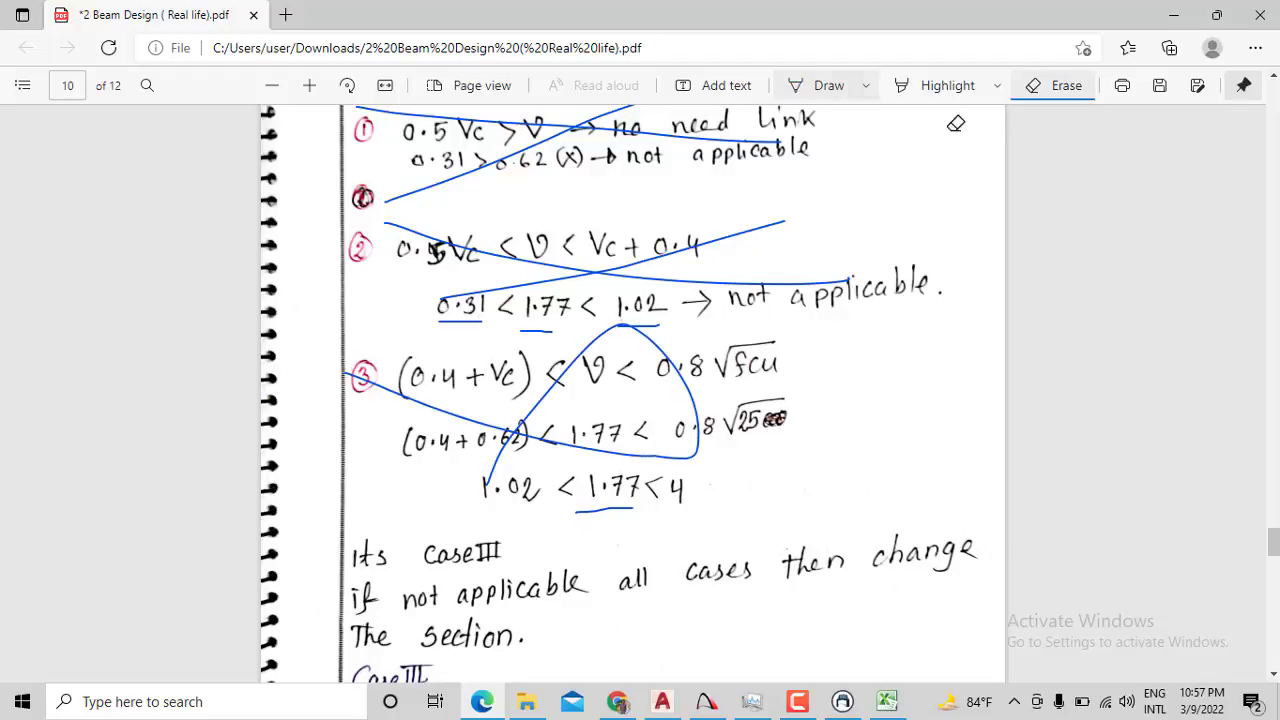
click(626, 320)
click(620, 507)
click(828, 86)
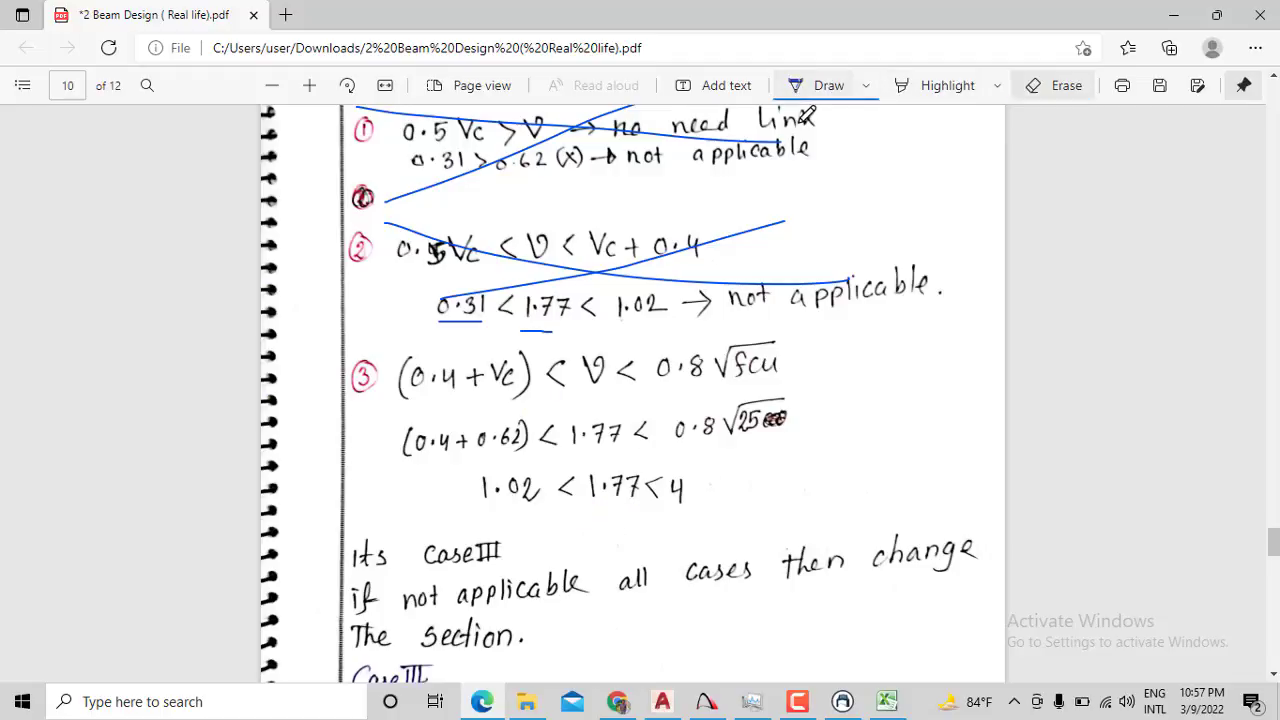
Mark the sv of Asv and the 8² term in the Case III formula with ink
scroll(790, 257, down, 4)
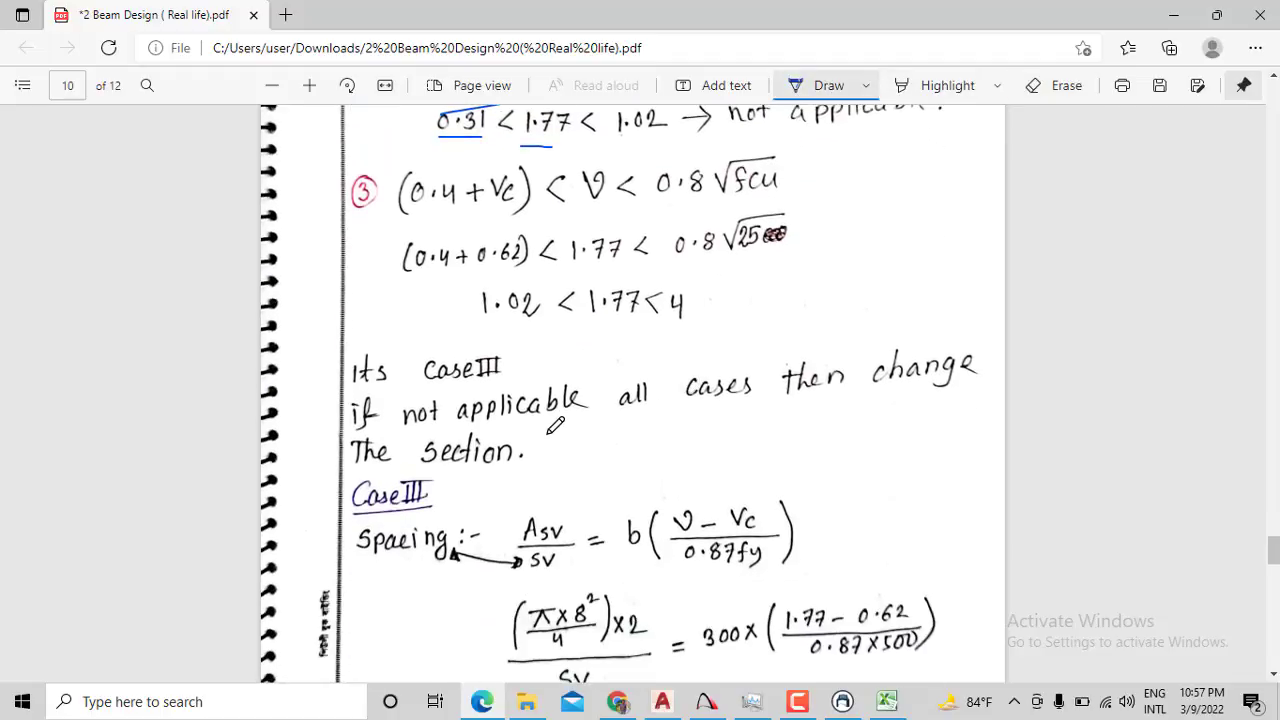
scroll(512, 463, down, 2)
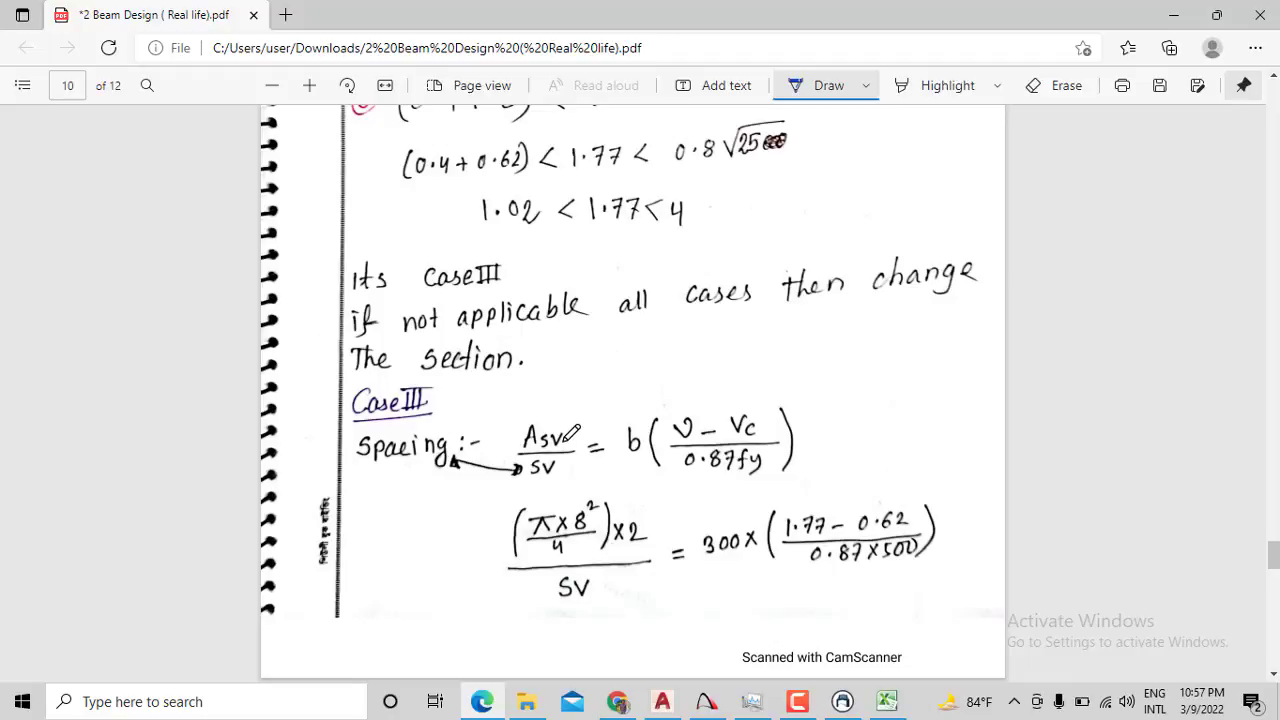
drag(565, 440, 547, 446)
drag(579, 490, 579, 506)
Tick SV = 126mm on page 11 as the correct result
scroll(857, 561, down, 2)
scroll(800, 550, down, 5)
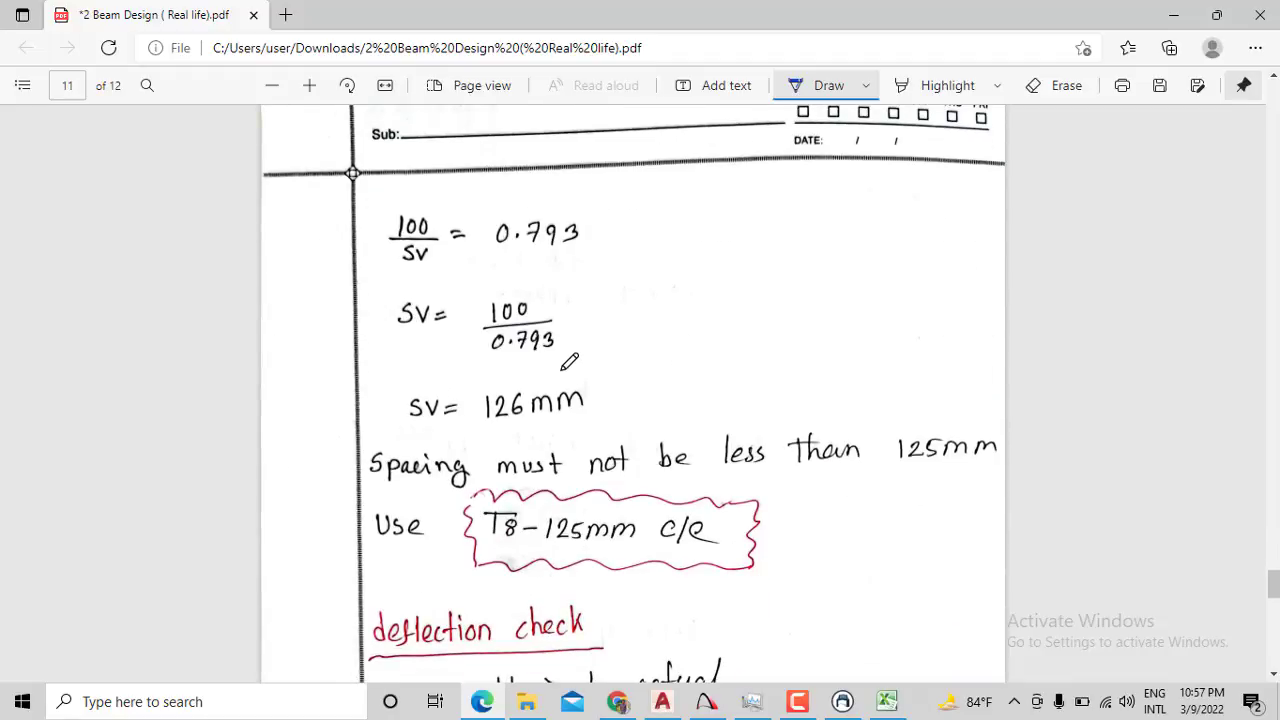
drag(604, 396, 675, 345)
Bring the Excel beam-loading workbook to the front
scroll(580, 566, down, 1)
scroll(580, 566, down, 3)
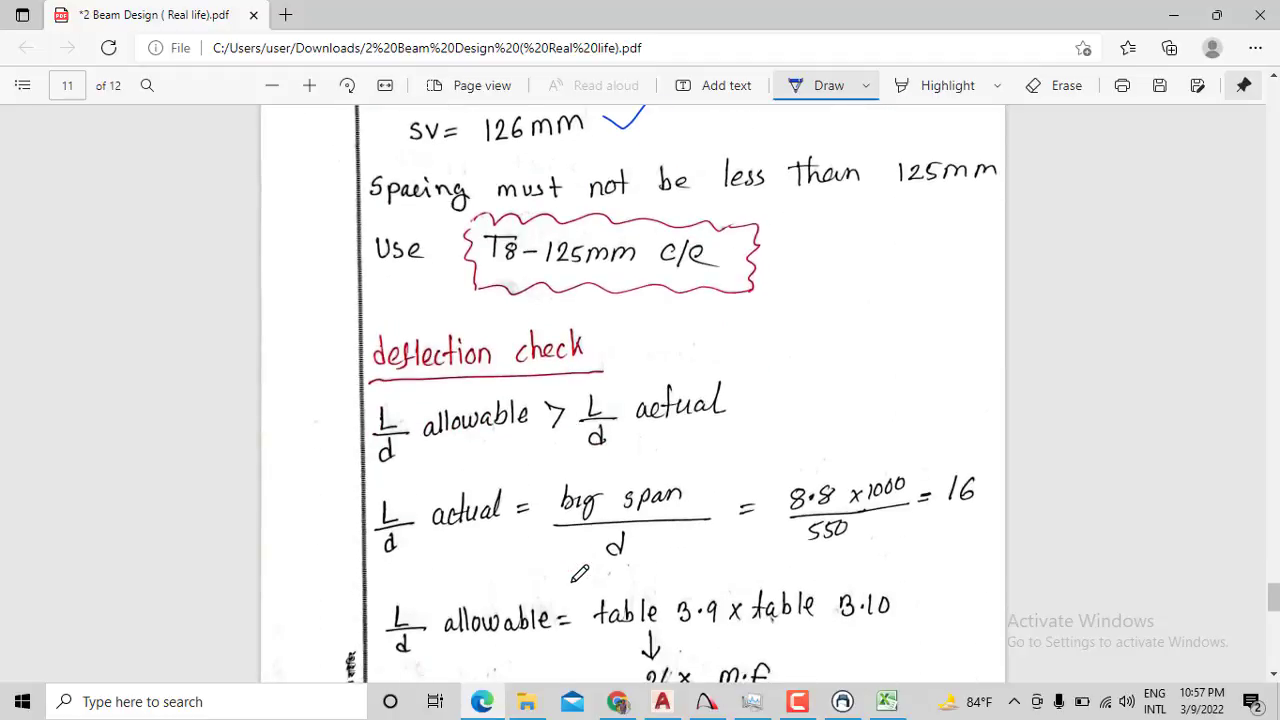
scroll(580, 560, down, 3)
scroll(580, 555, down, 2)
scroll(579, 553, up, 4)
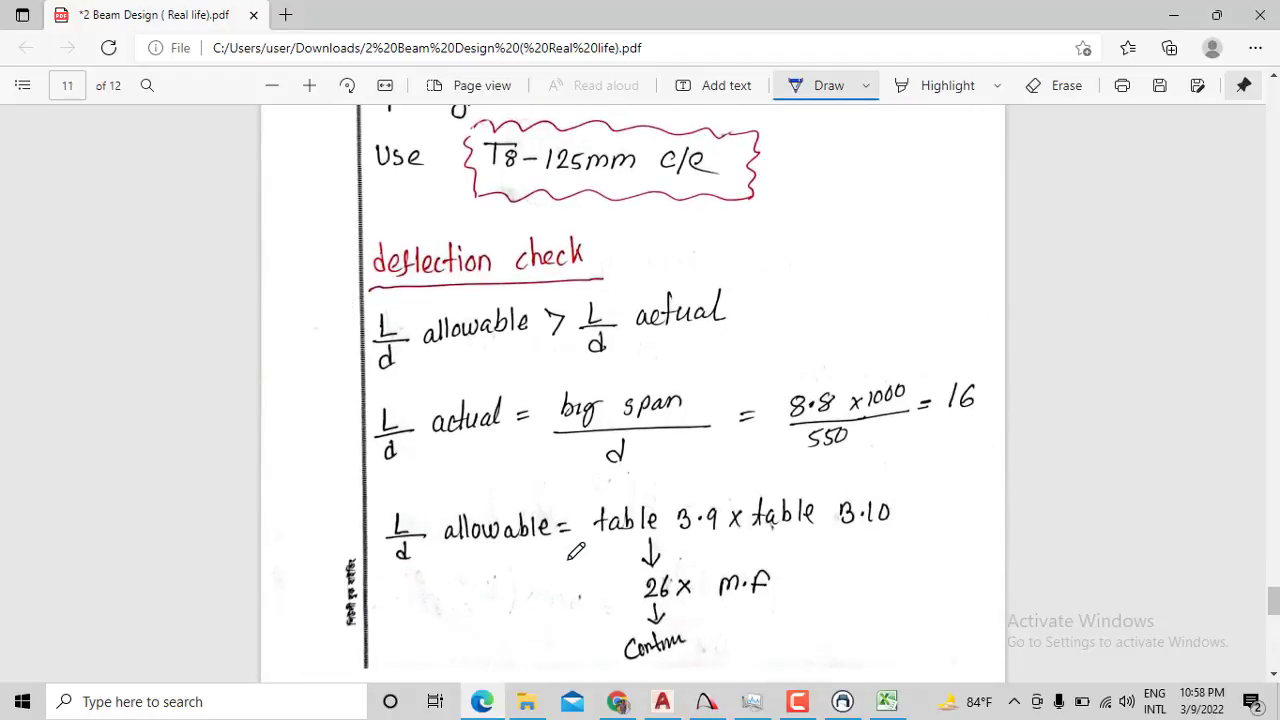
scroll(540, 573, up, 4)
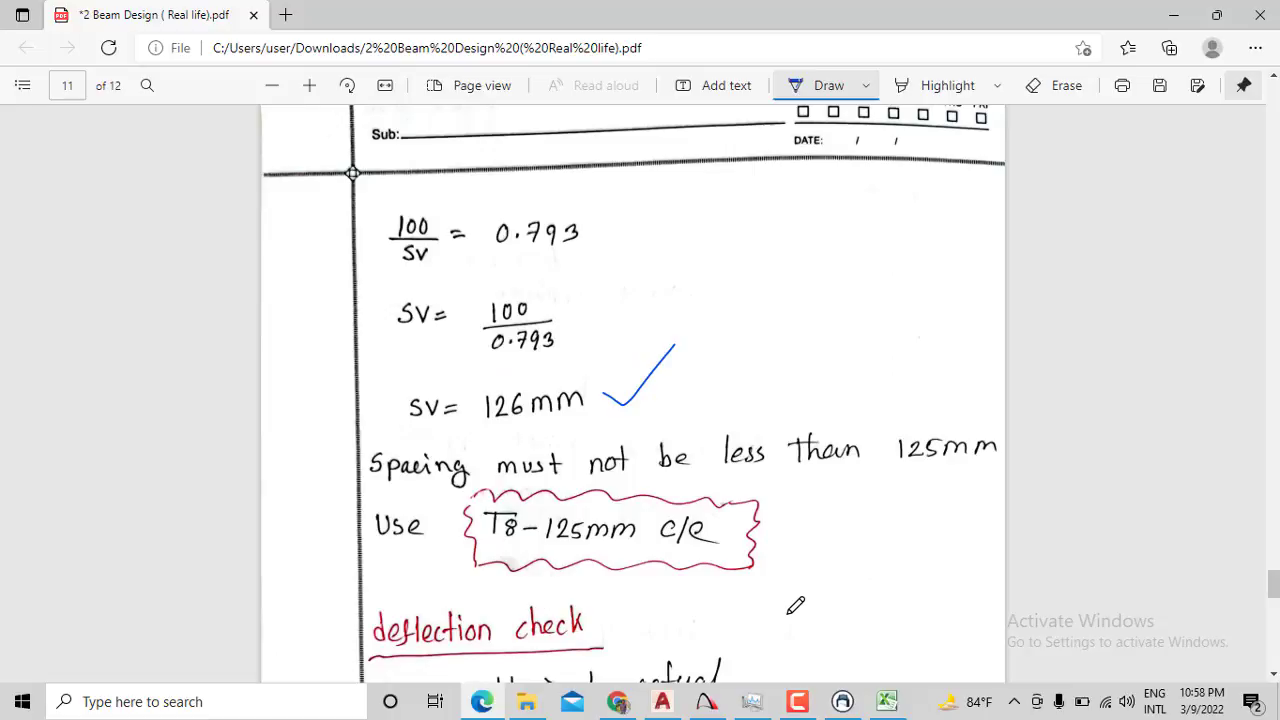
click(886, 701)
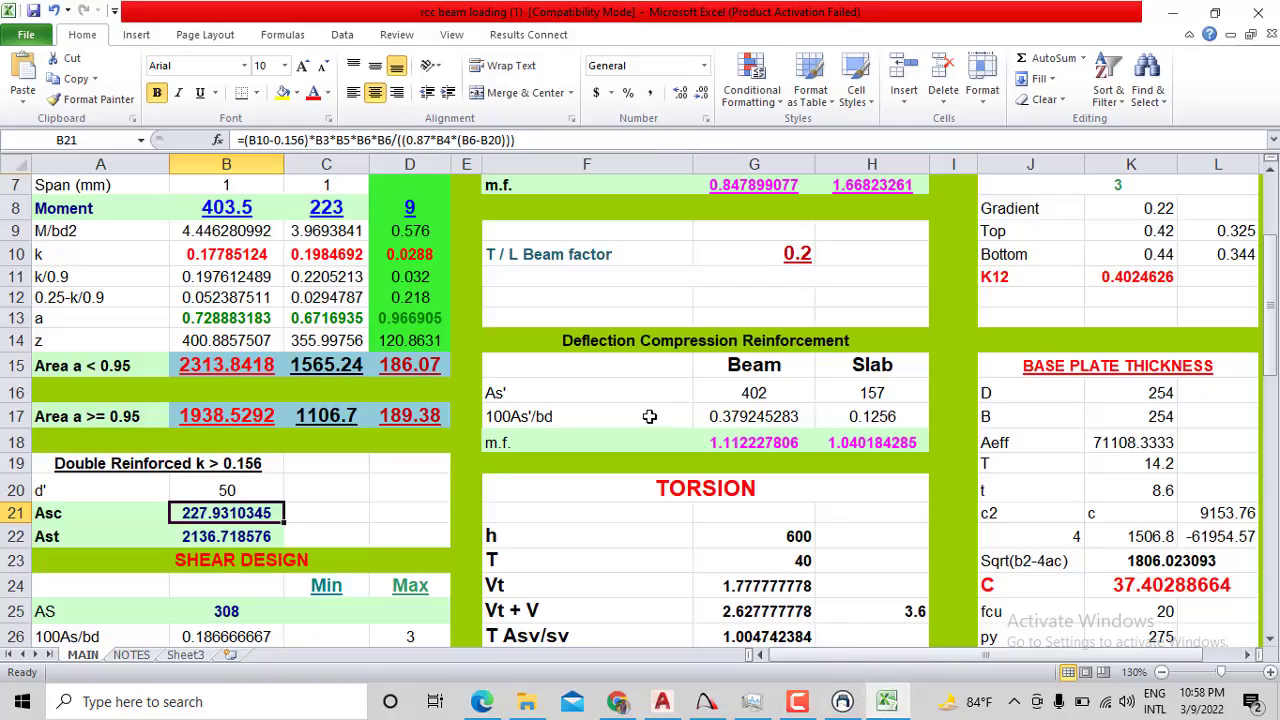
Review the beam inputs B3:B7, the SHEAR DESIGN heading and As 308 in B25
scroll(240, 192, up, 2)
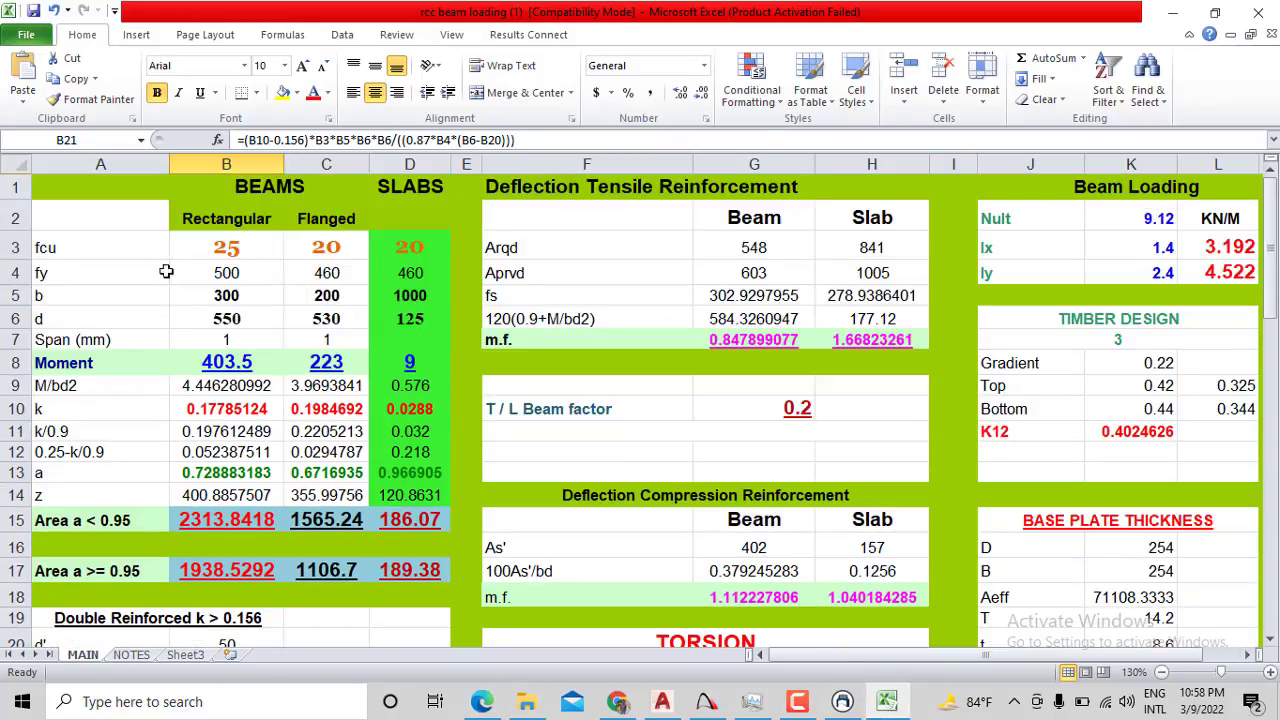
drag(220, 246, 232, 338)
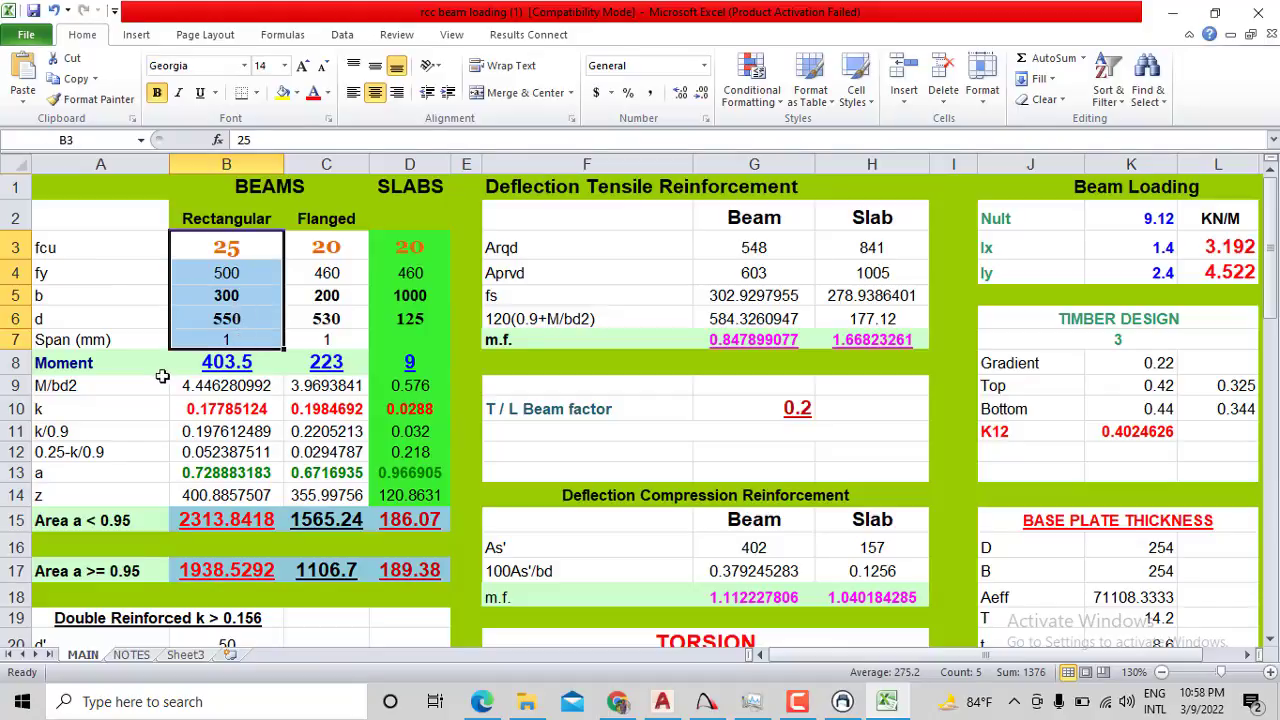
scroll(228, 386, down, 3)
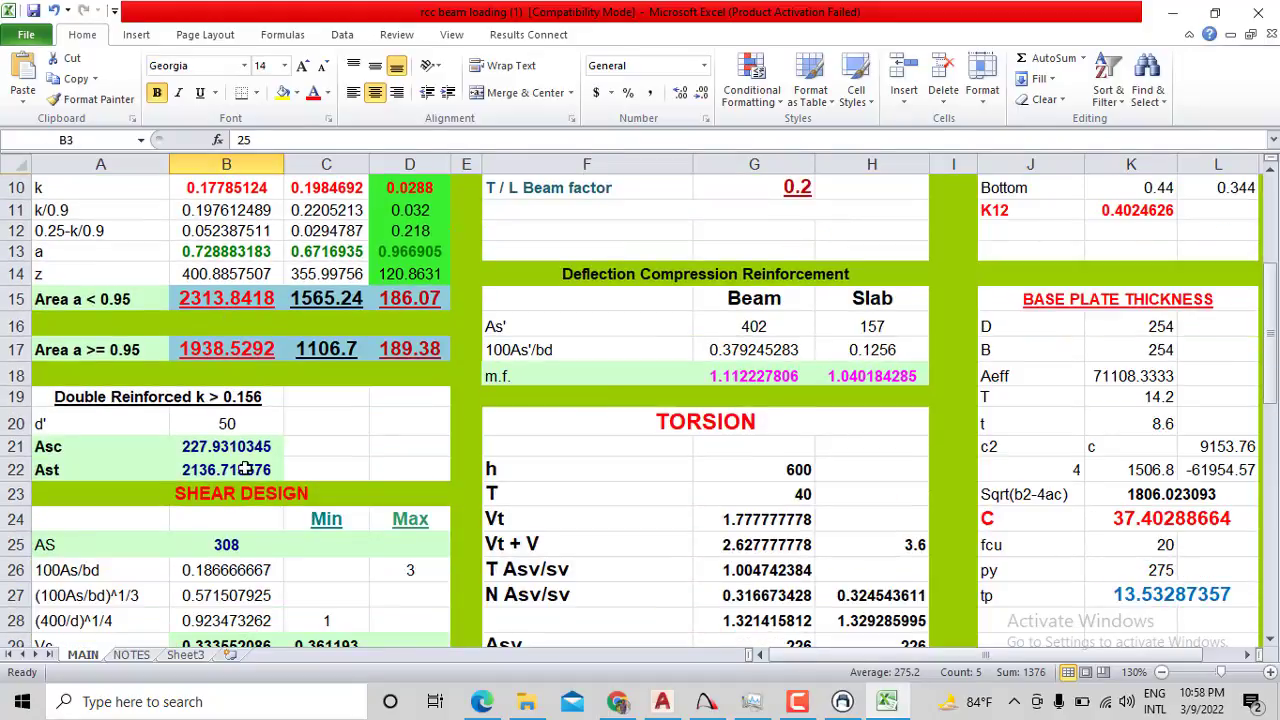
drag(248, 447, 265, 472)
click(255, 502)
scroll(255, 500, down, 1)
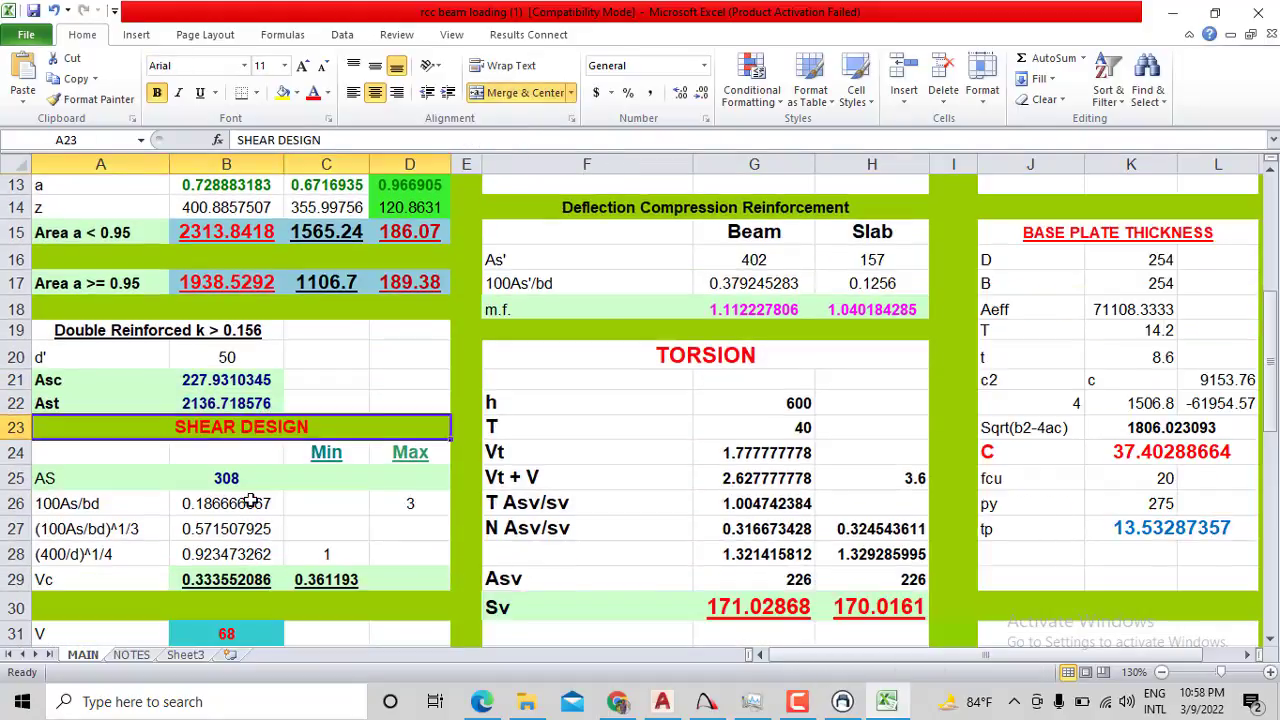
scroll(268, 486, down, 1)
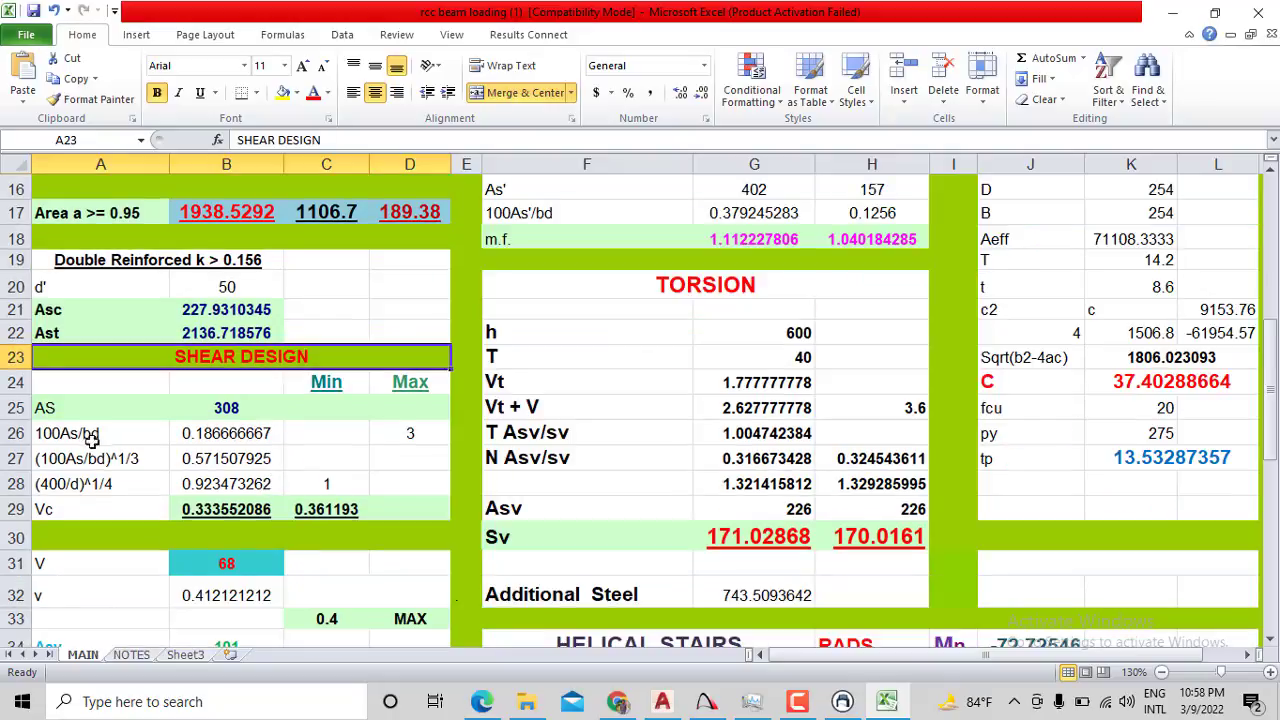
click(50, 410)
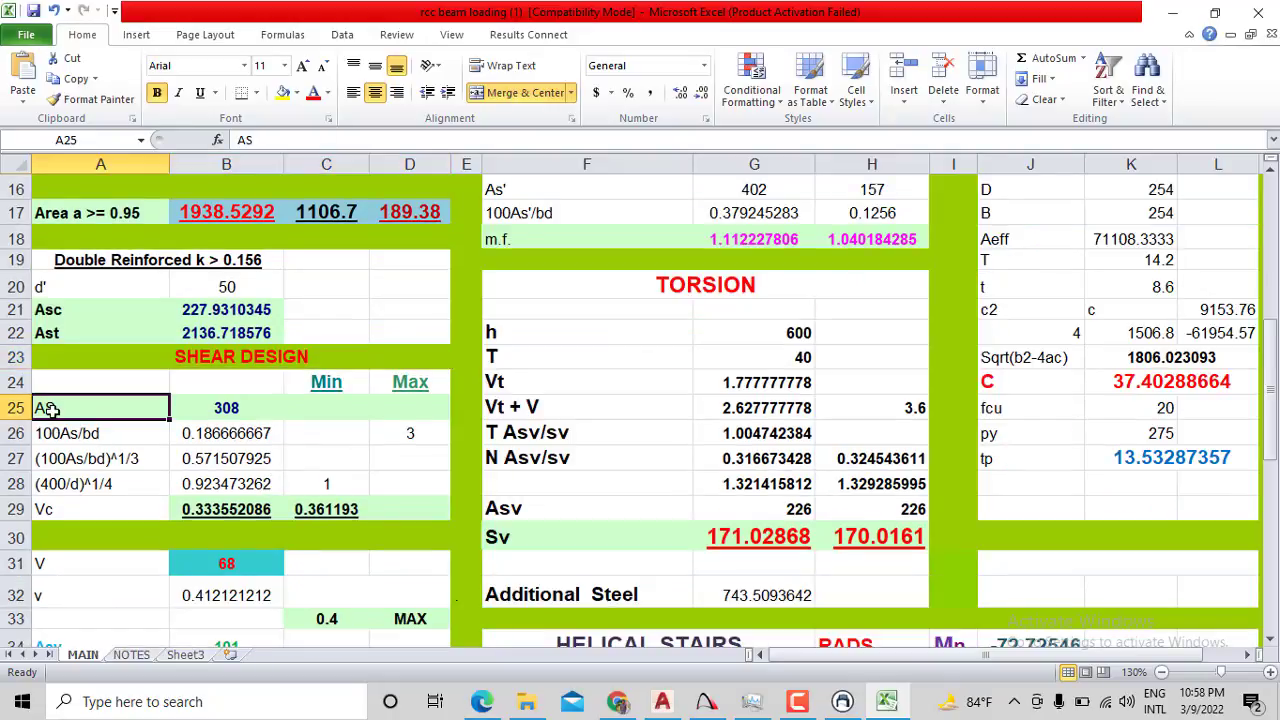
click(211, 408)
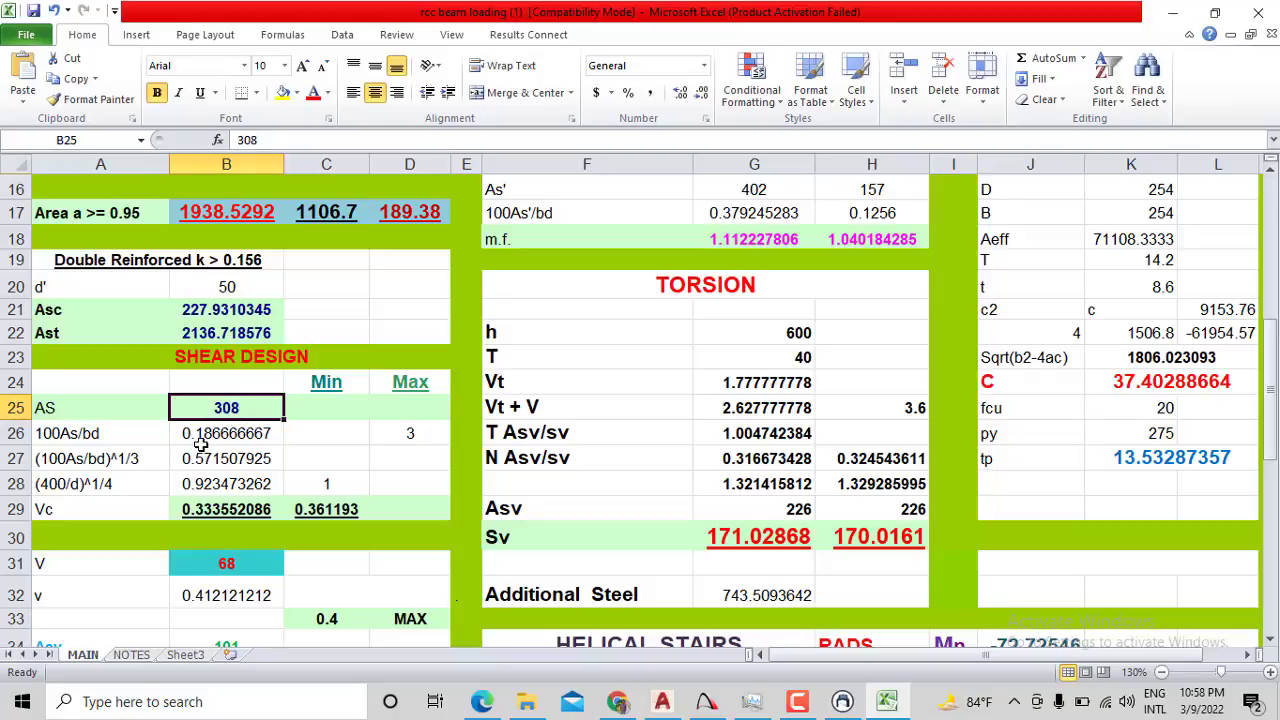
click(315, 451)
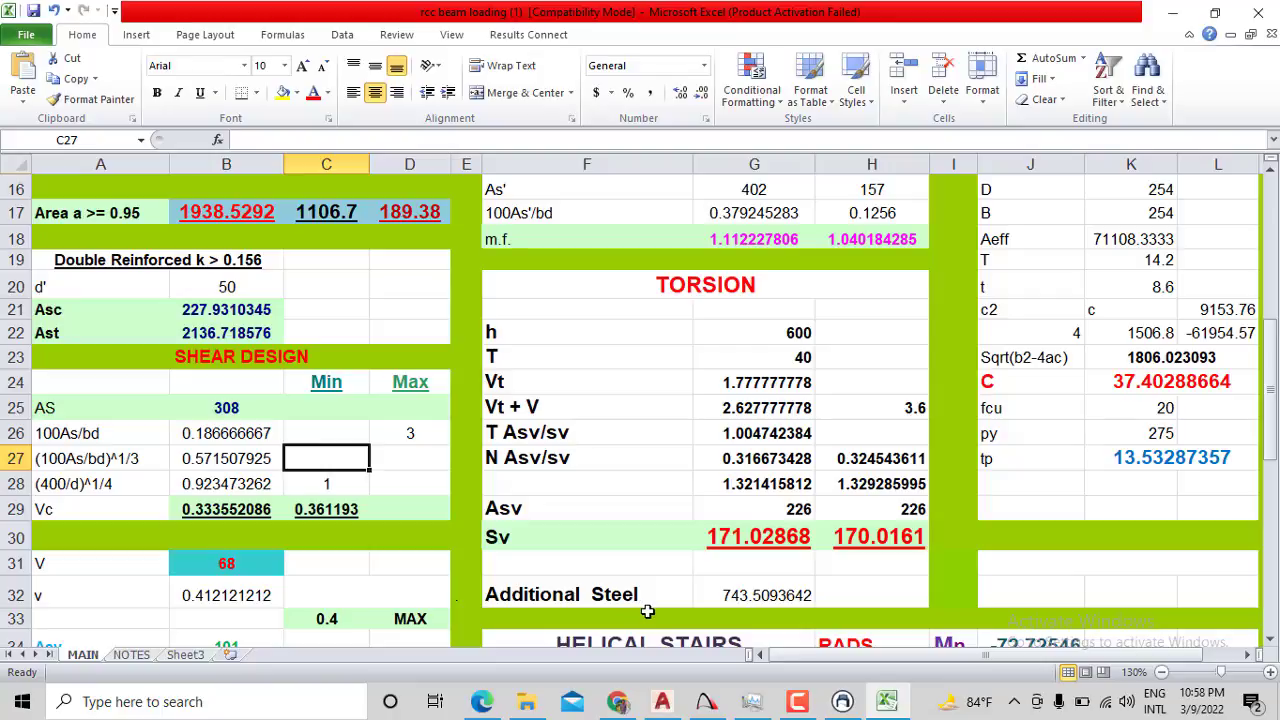
Recheck fcu 25, the inputs B3:B7 and the moment 403.5 in B8
click(797, 701)
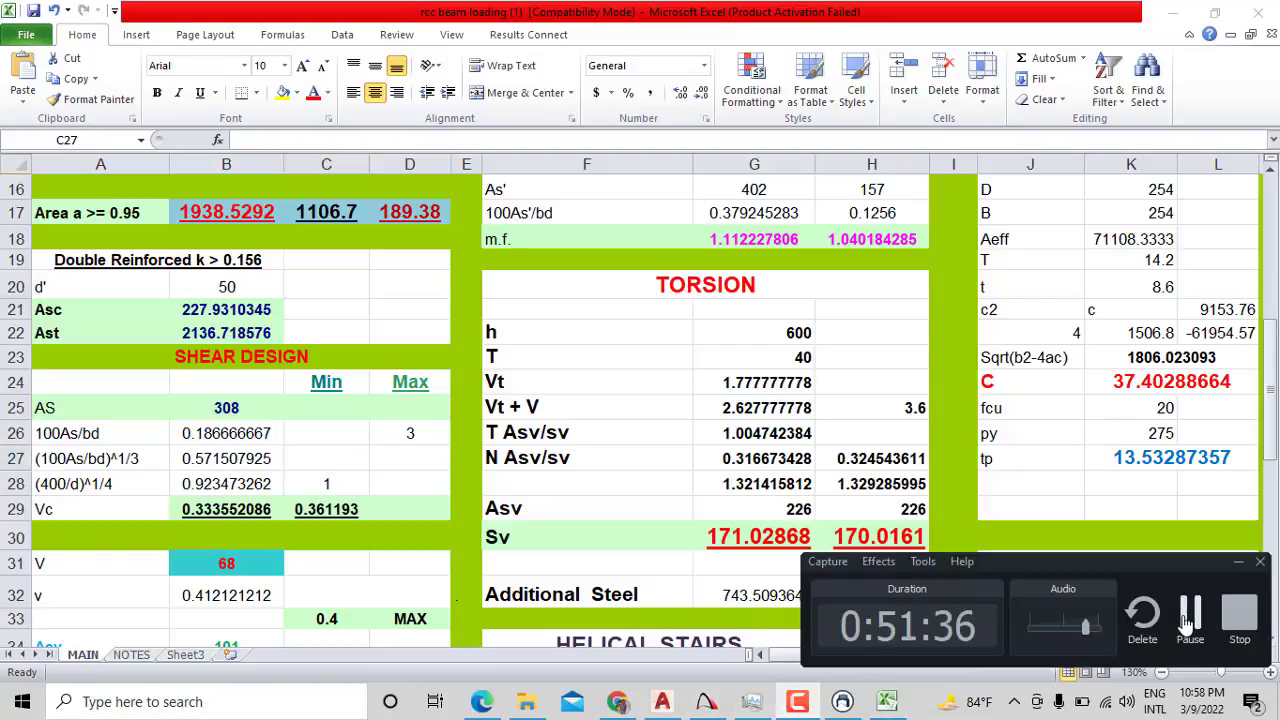
click(1187, 625)
scroll(385, 431, up, 2)
scroll(385, 431, up, 5)
scroll(385, 431, down, 6)
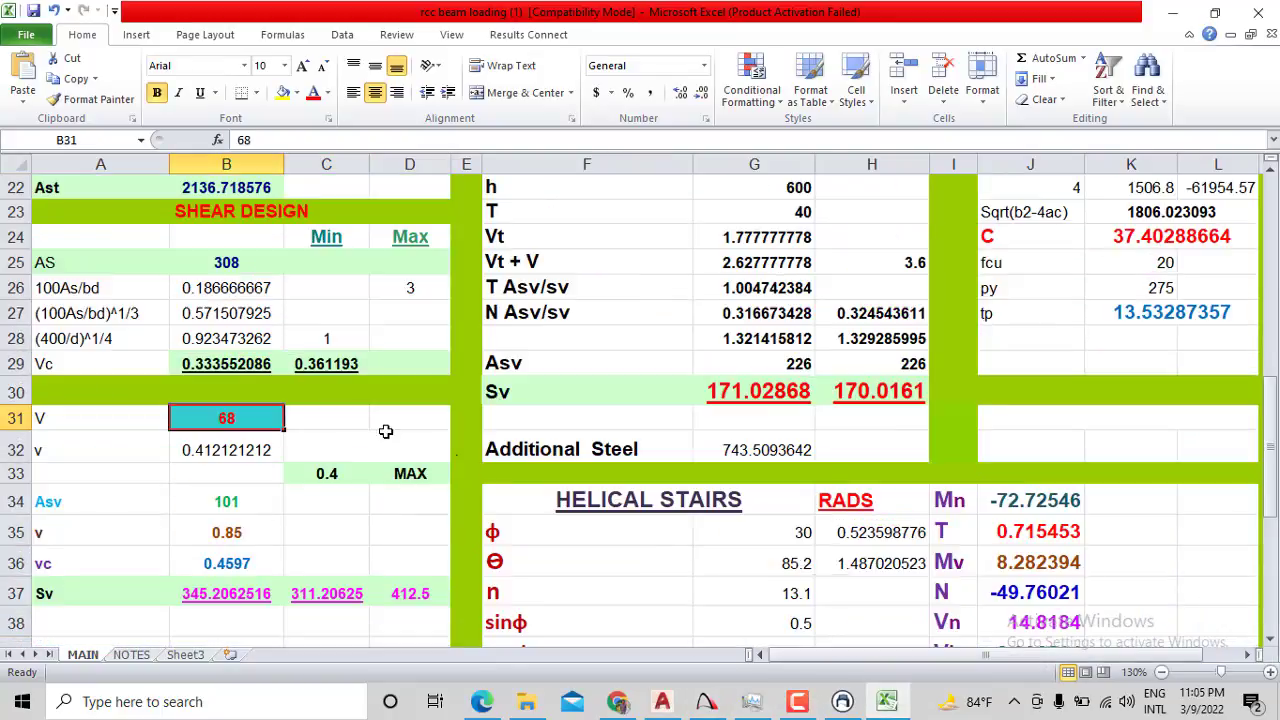
scroll(238, 448, up, 7)
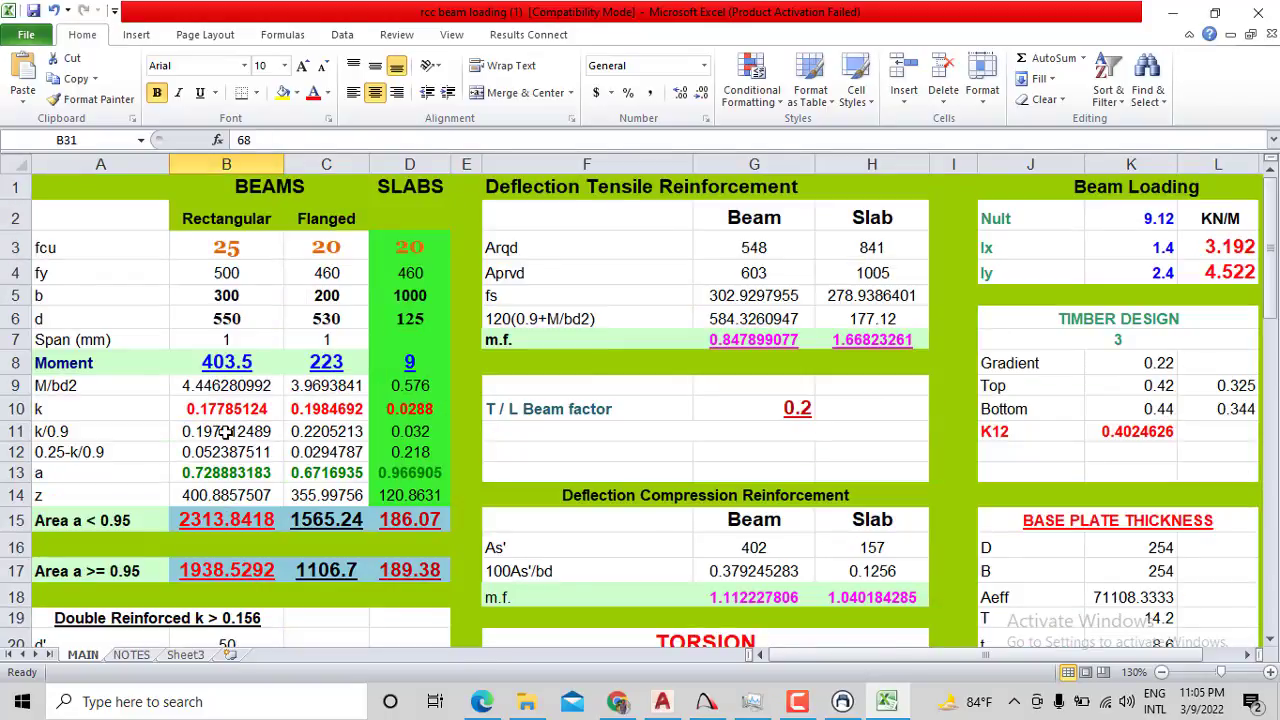
click(241, 247)
drag(243, 271, 248, 336)
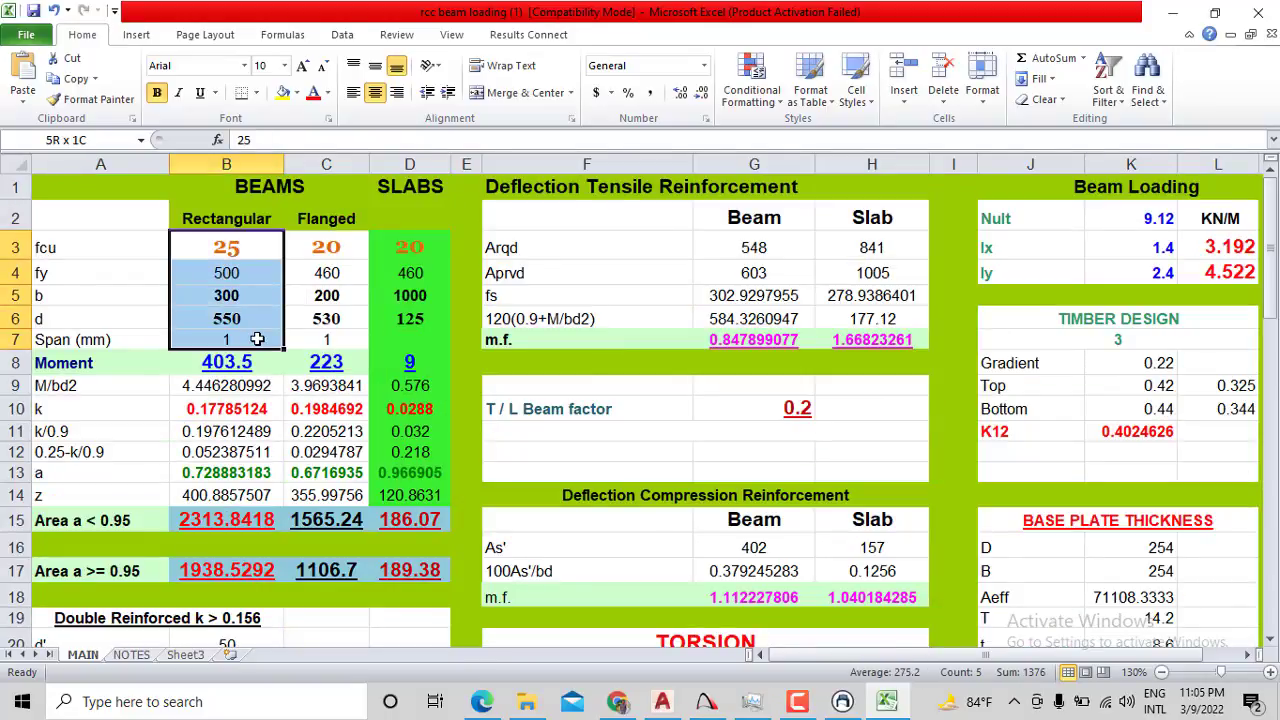
click(235, 366)
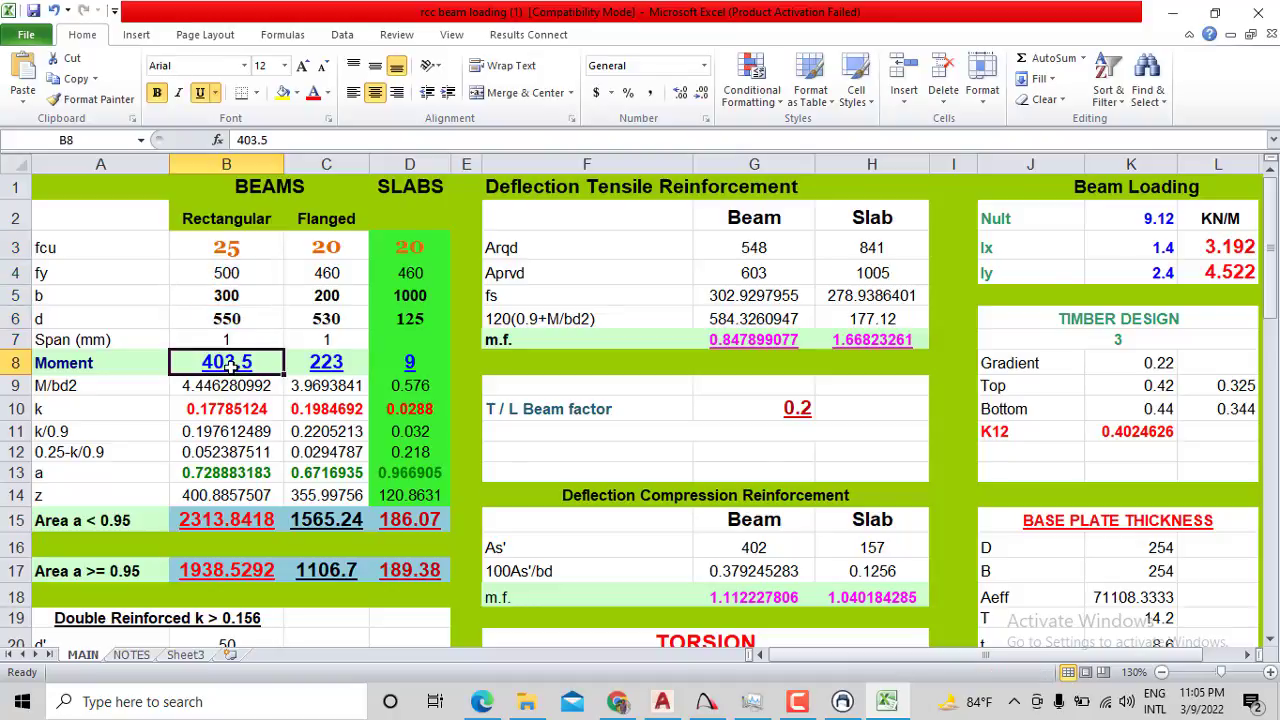
Compare As 308 and shear force 68 in B31 against the Frame Analysis shear diagram
scroll(230, 392, down, 4)
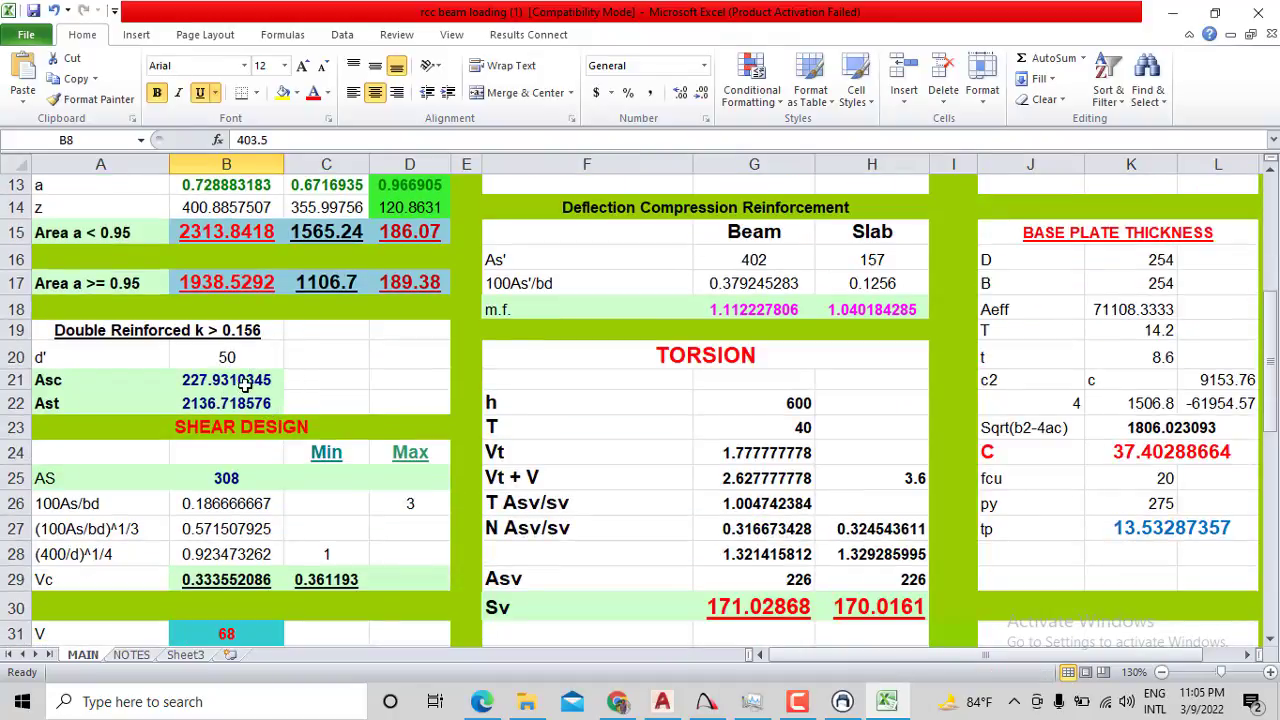
scroll(244, 383, down, 1)
scroll(244, 383, down, 5)
scroll(244, 383, up, 1)
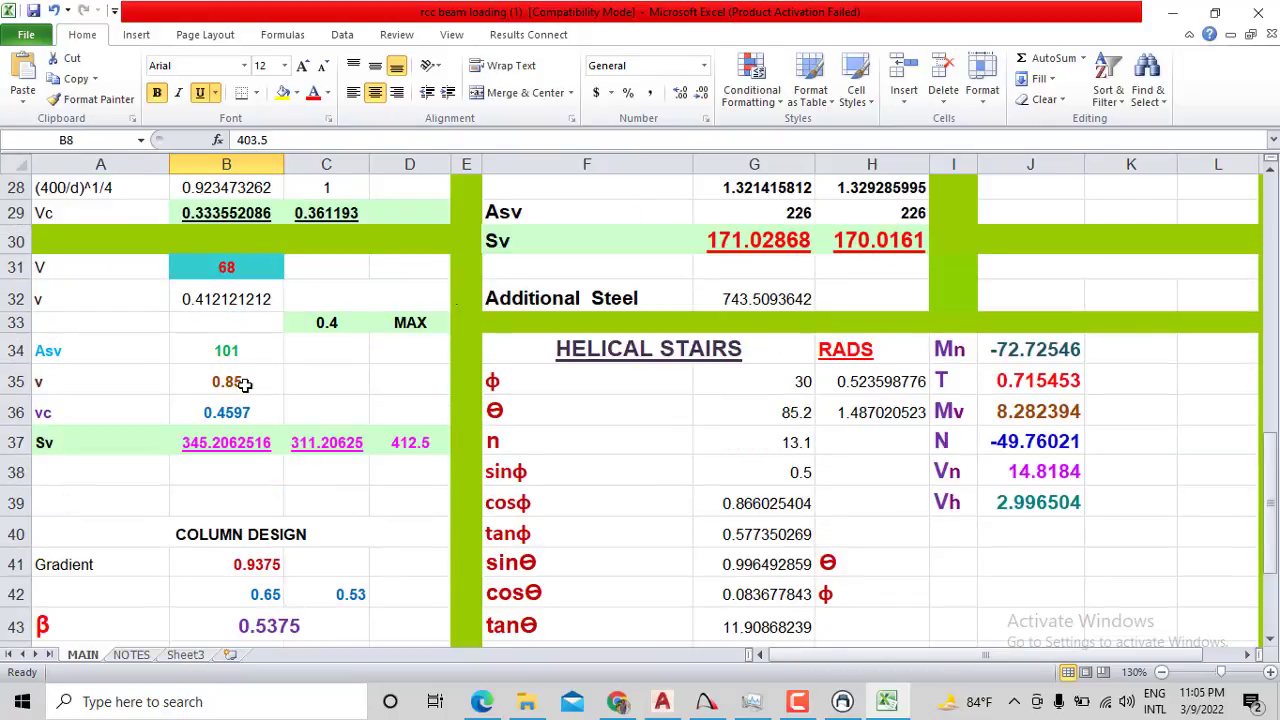
scroll(265, 469, up, 2)
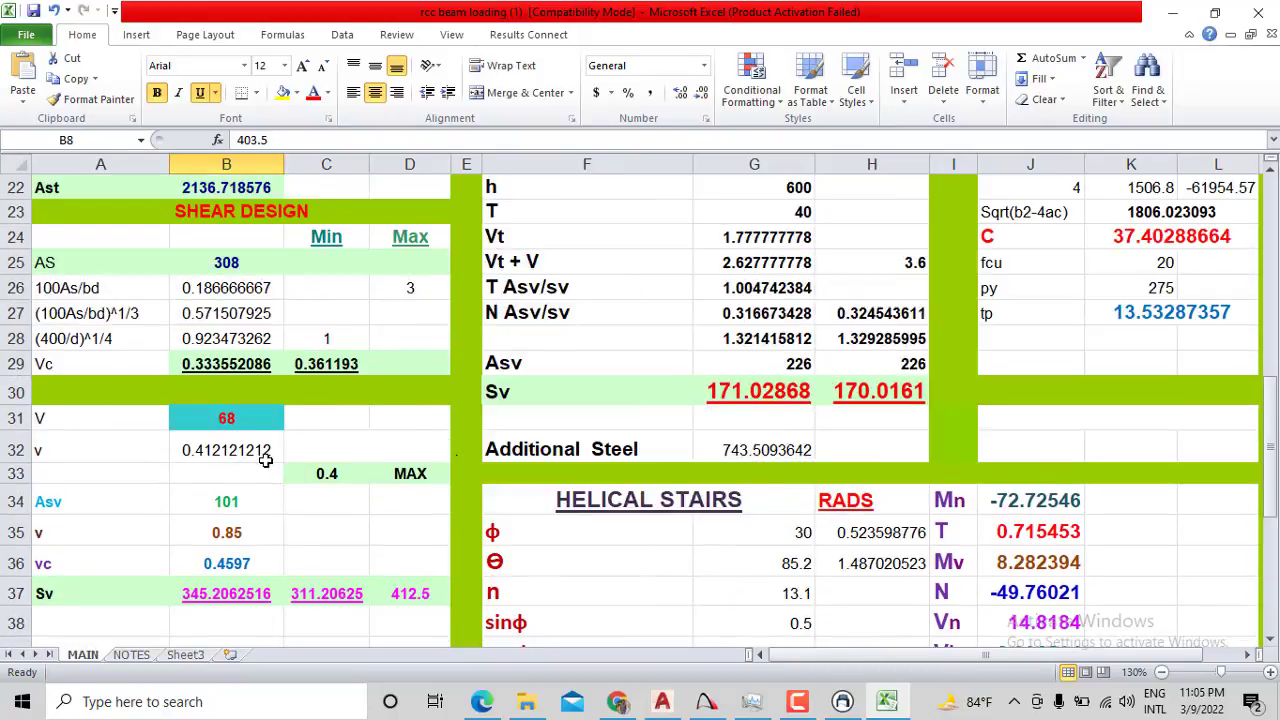
click(244, 265)
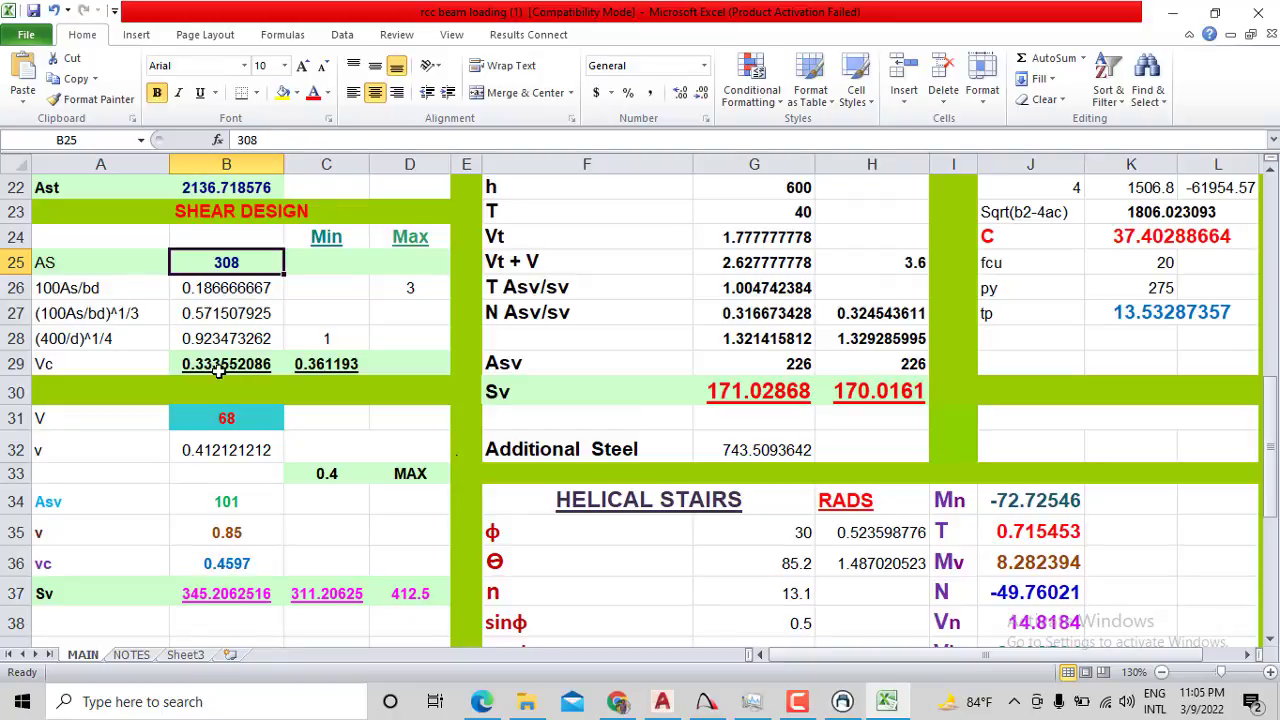
click(234, 418)
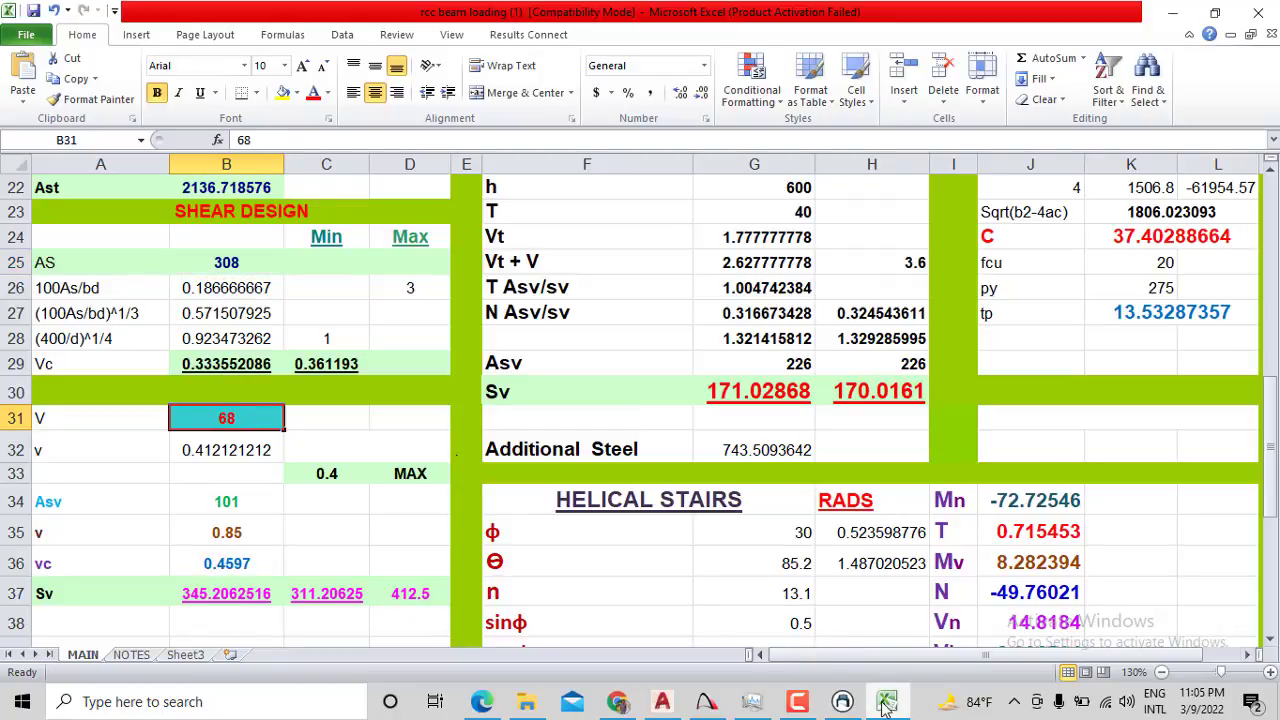
click(842, 701)
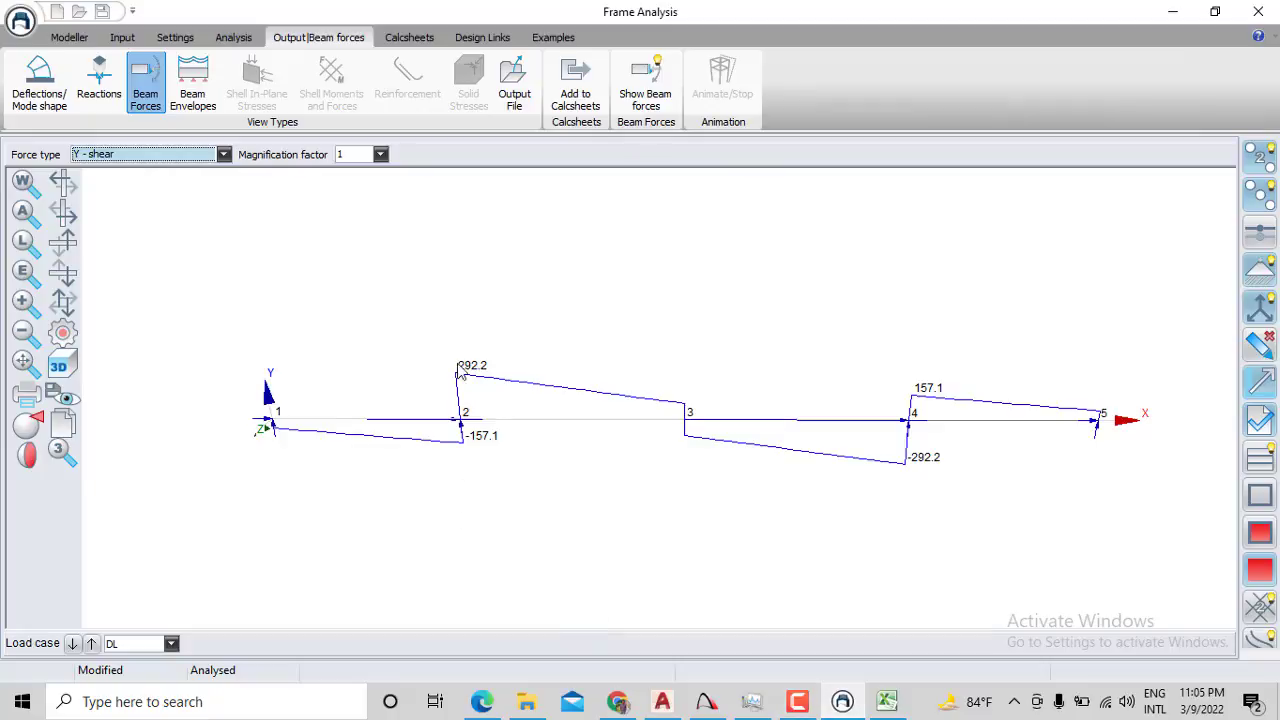
Mark Vmax = 292.2 kN on page 8 of the PDF with a blue stroke
click(484, 702)
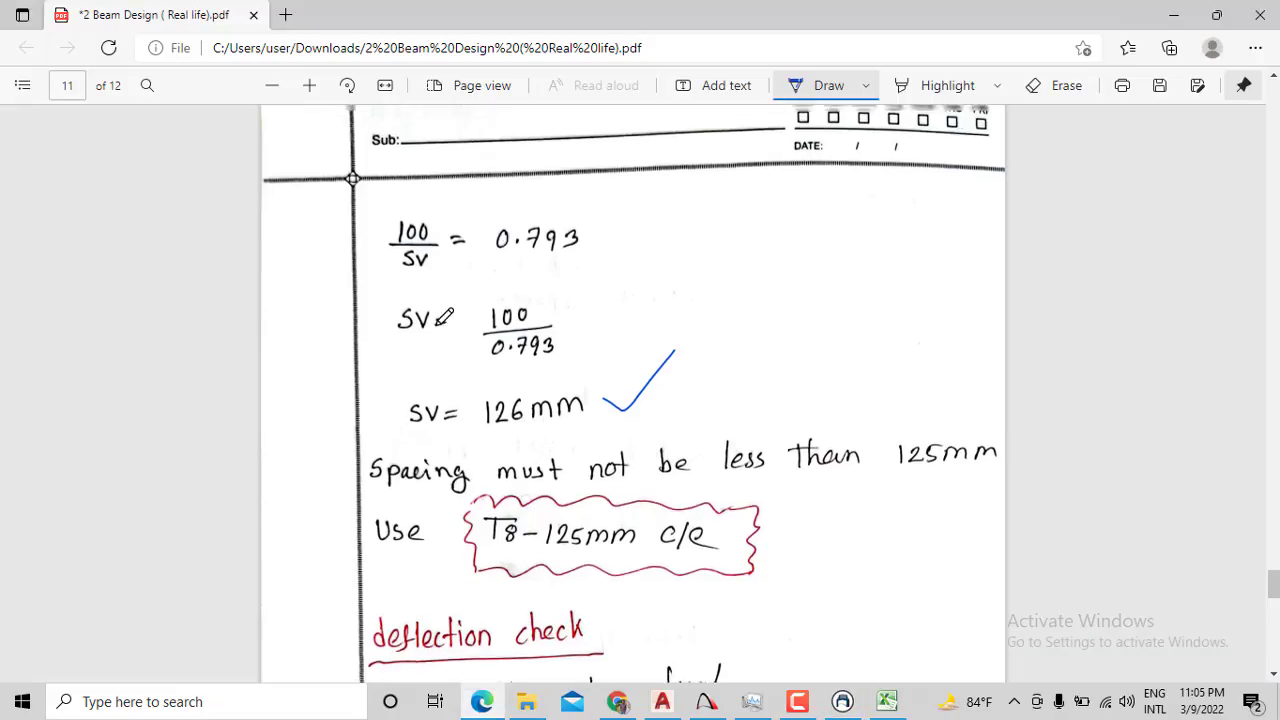
scroll(446, 313, up, 10)
scroll(446, 313, up, 5)
scroll(446, 313, up, 5)
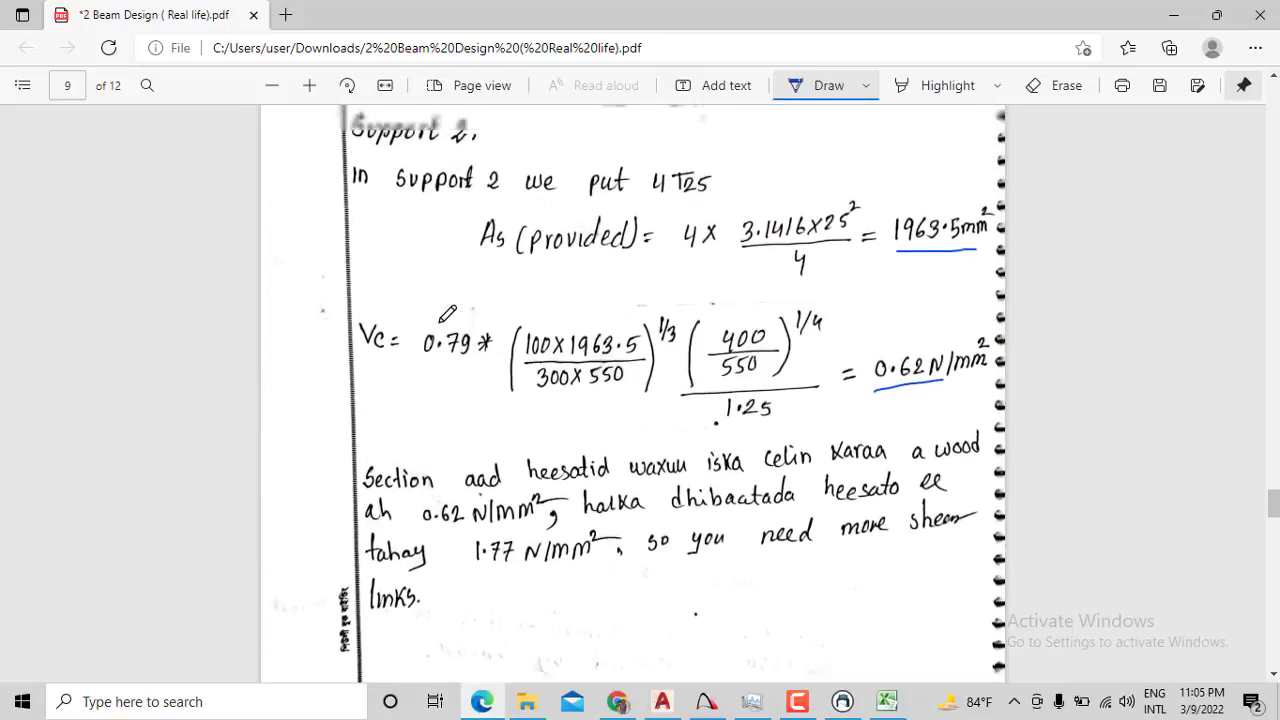
scroll(500, 330, up, 5)
scroll(625, 361, up, 5)
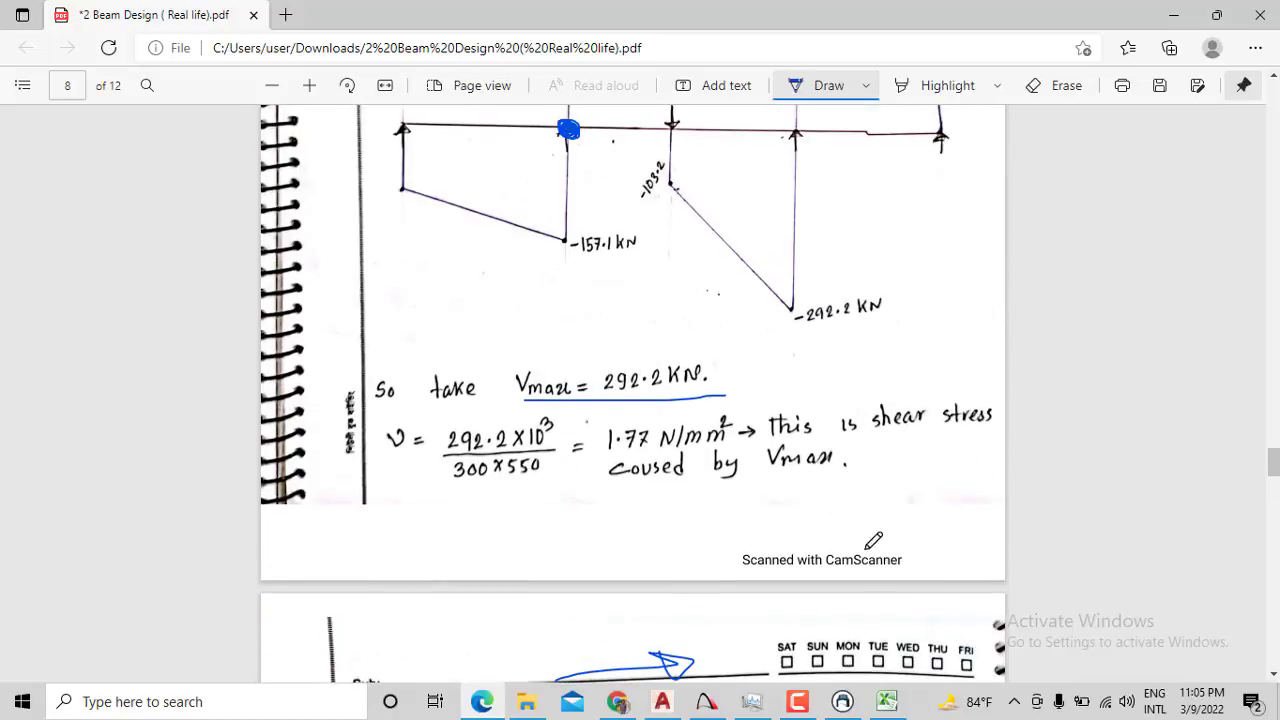
drag(617, 372, 694, 335)
click(886, 701)
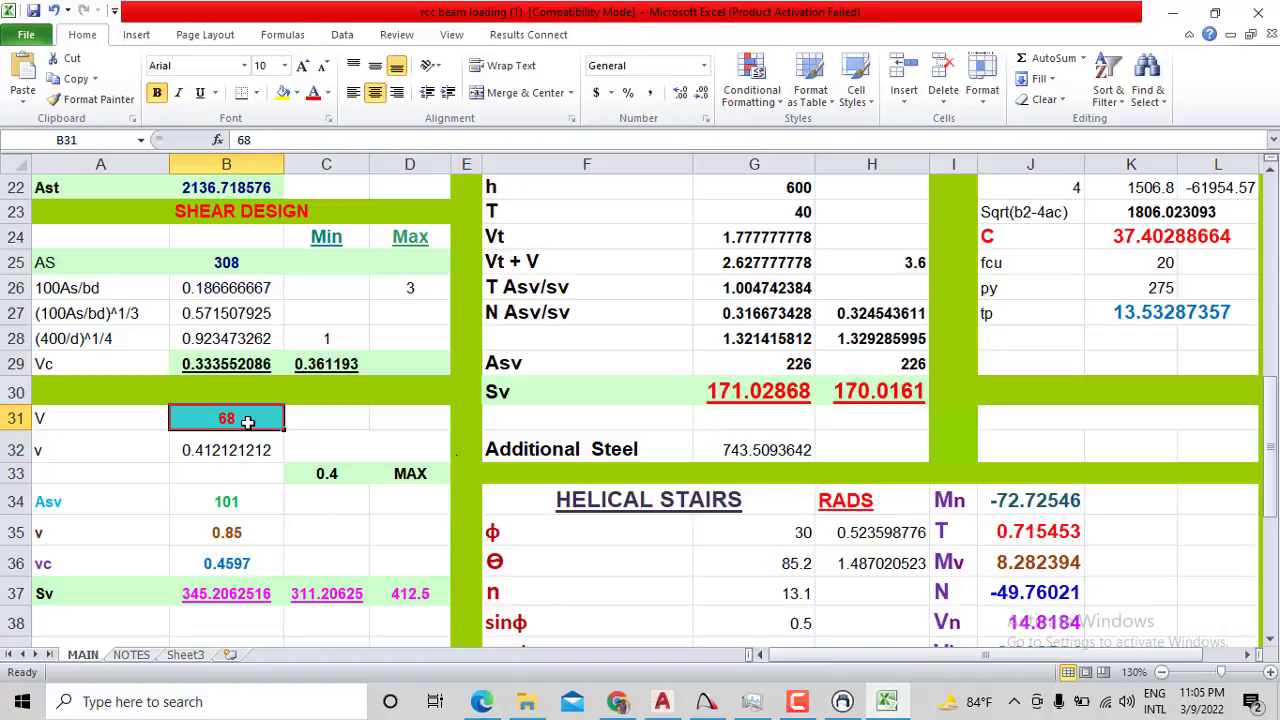
Set V in B31 to 292.2 and link v in B35 to B32
text(292)
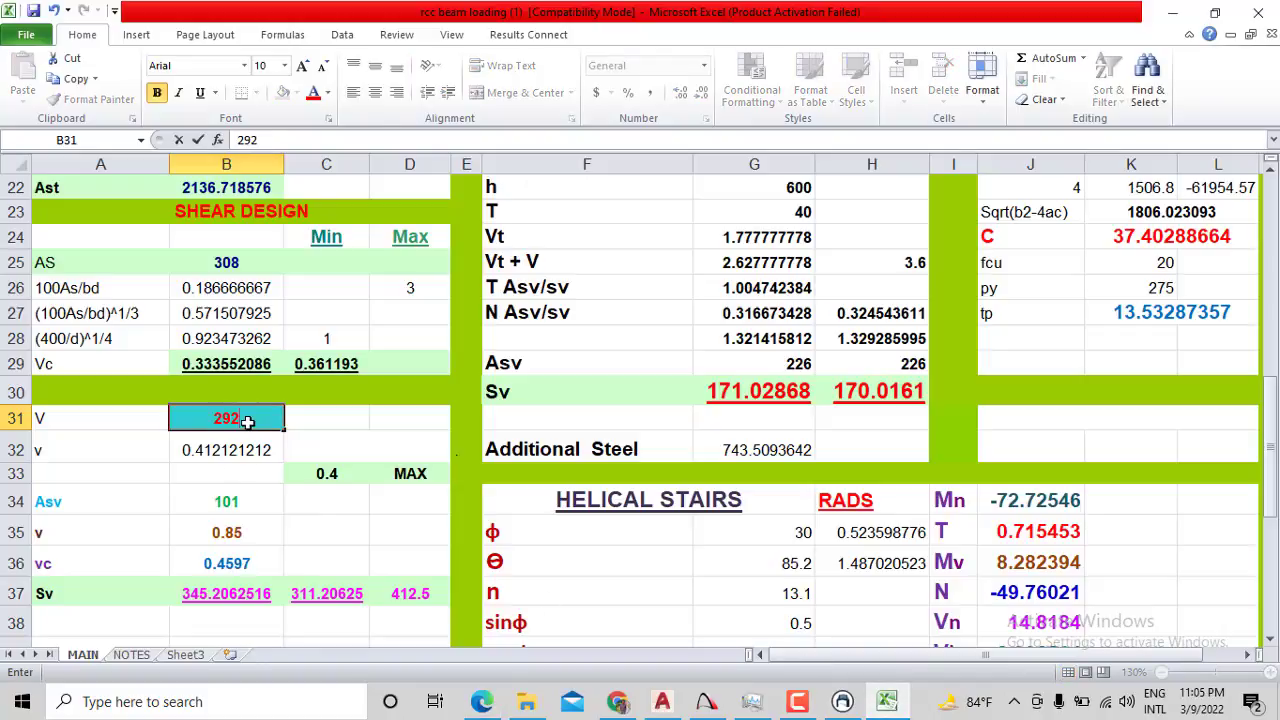
text(.2)
key(Return)
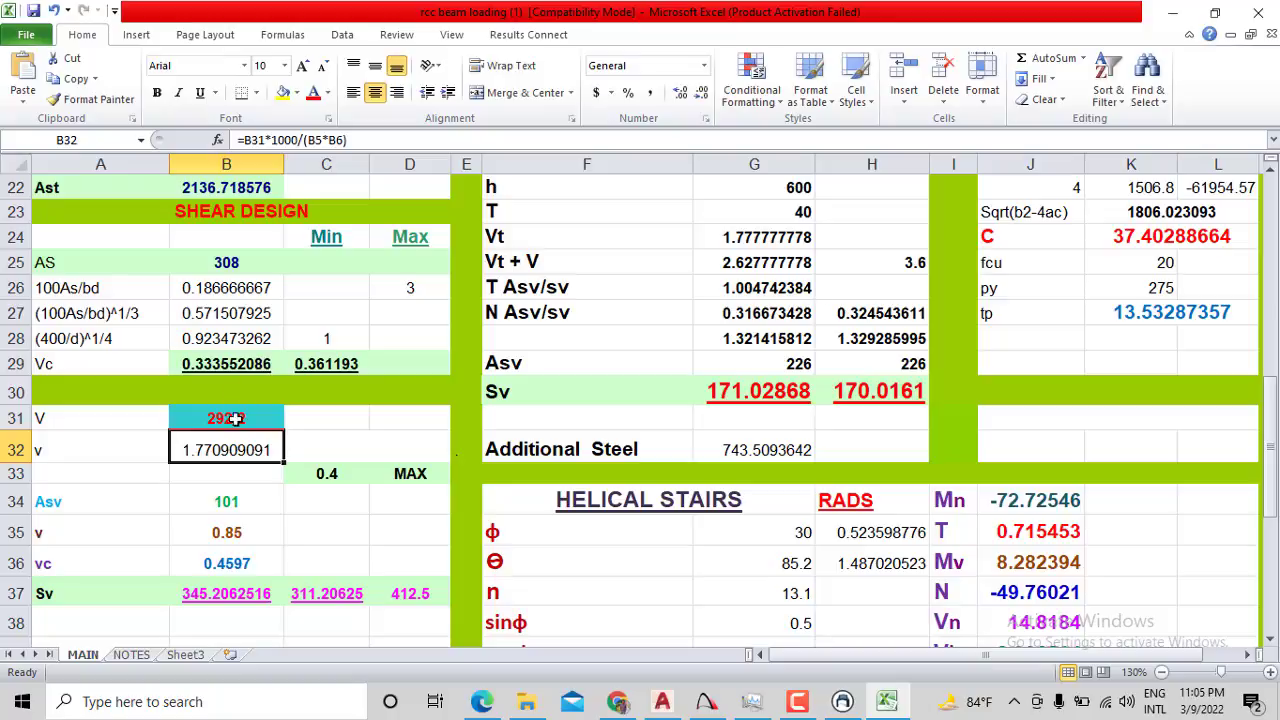
click(224, 538)
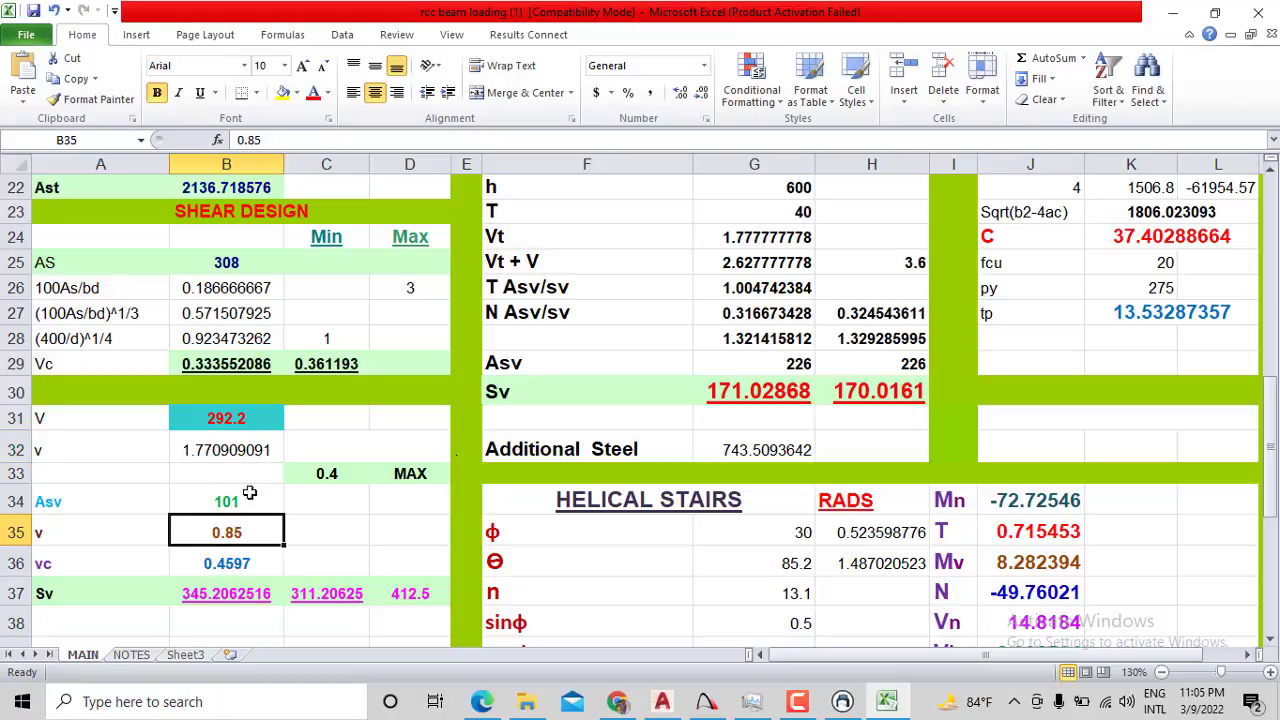
text(=)
click(245, 457)
key(Return)
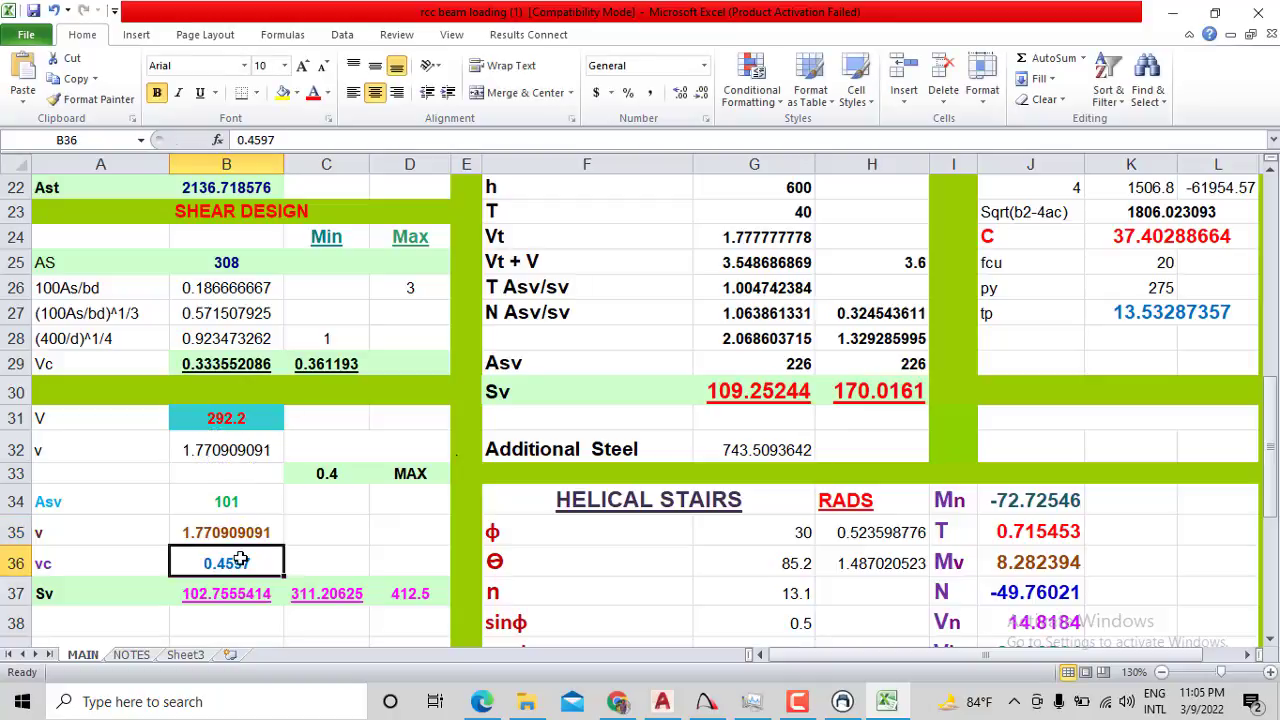
Link vc in B36 to the Vc result in B29
text(=)
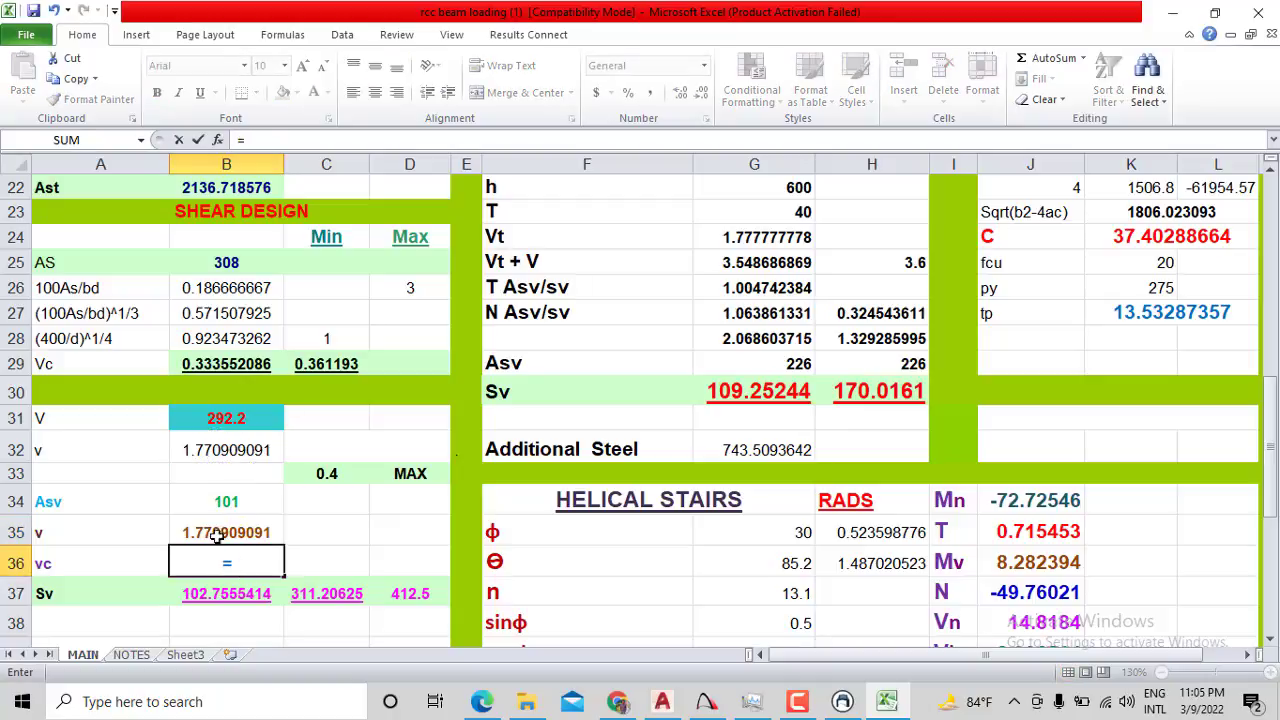
click(221, 362)
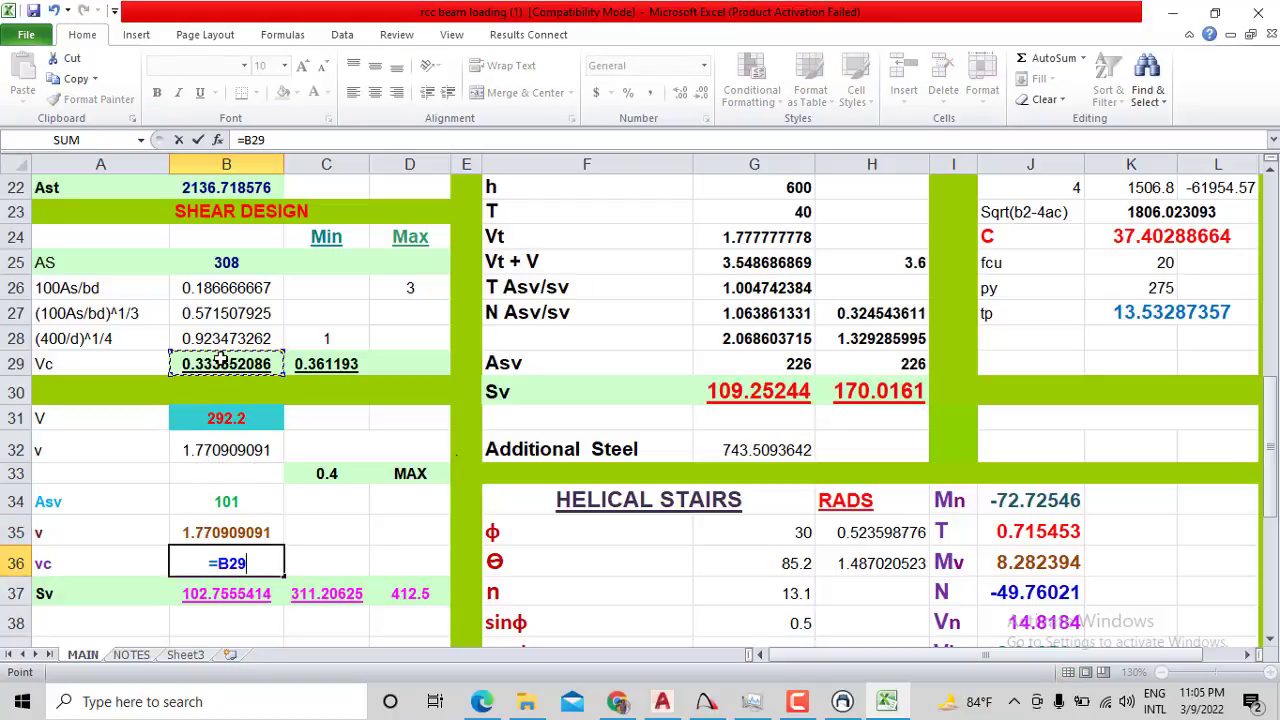
key(Return)
scroll(245, 412, down, 1)
scroll(245, 420, down, 1)
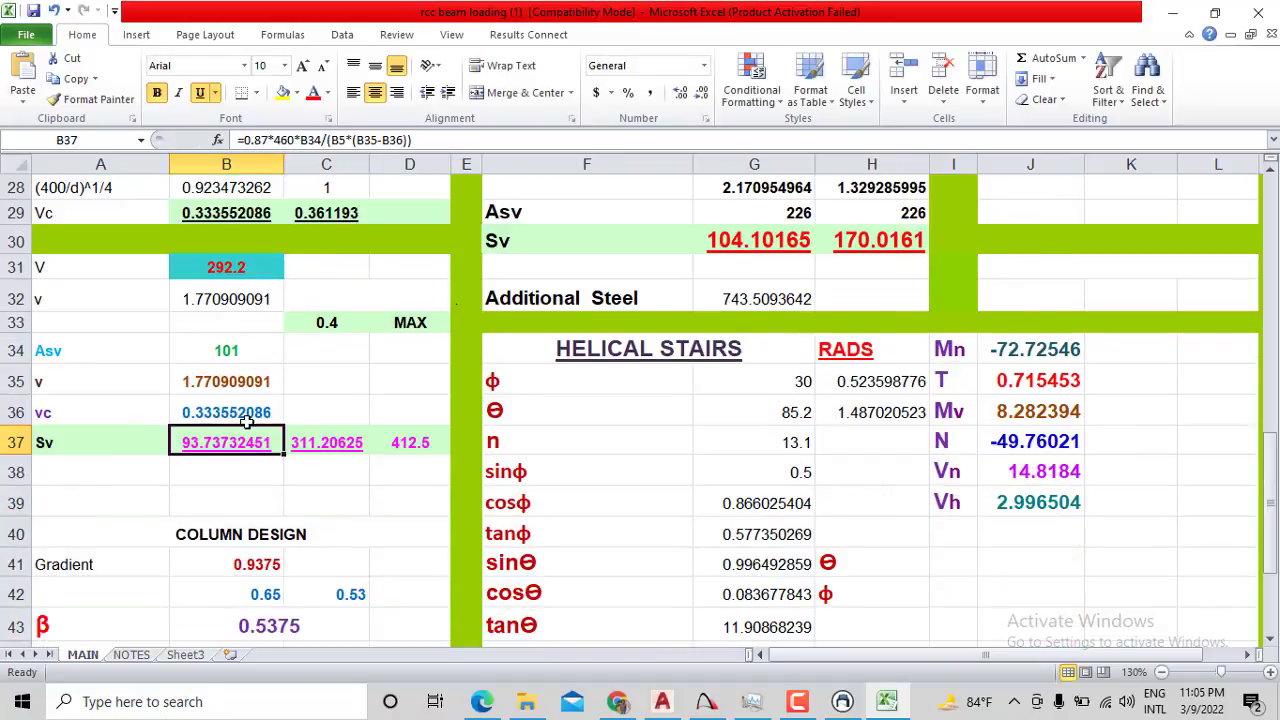
click(237, 470)
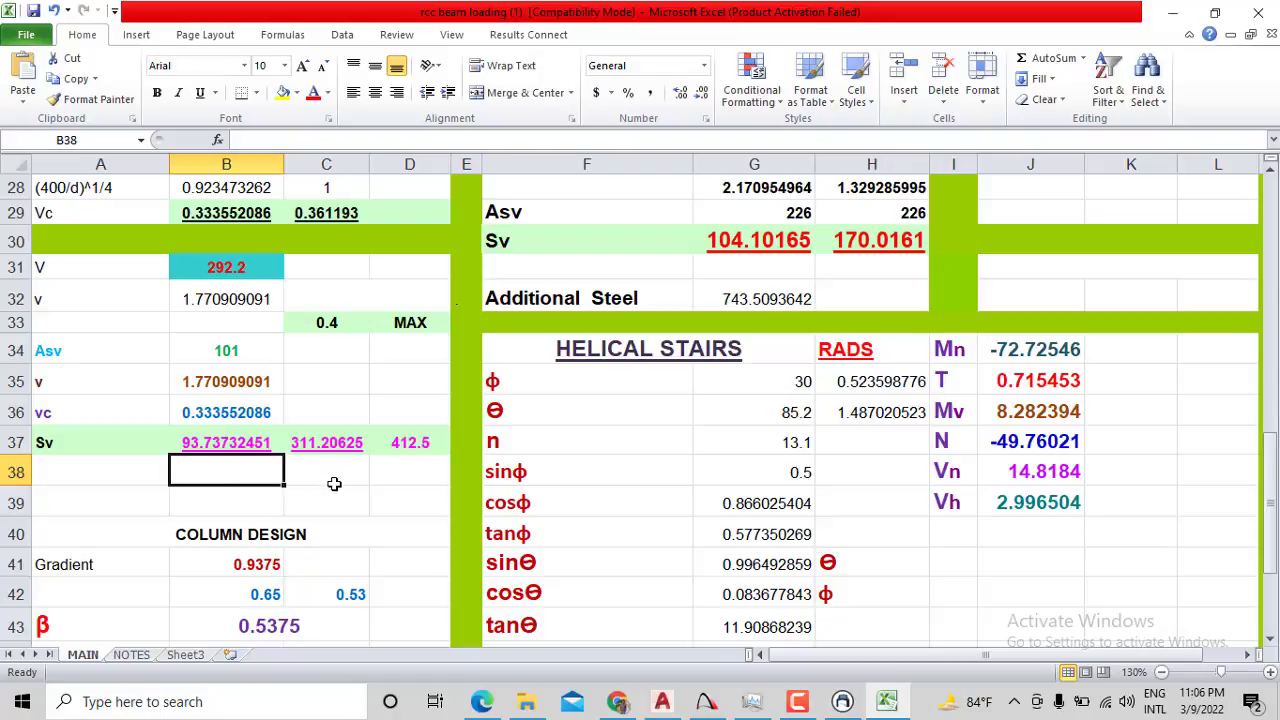
Inspect the Sv formula in B37, now 93.74
scroll(334, 485, up, 6)
scroll(334, 485, up, 3)
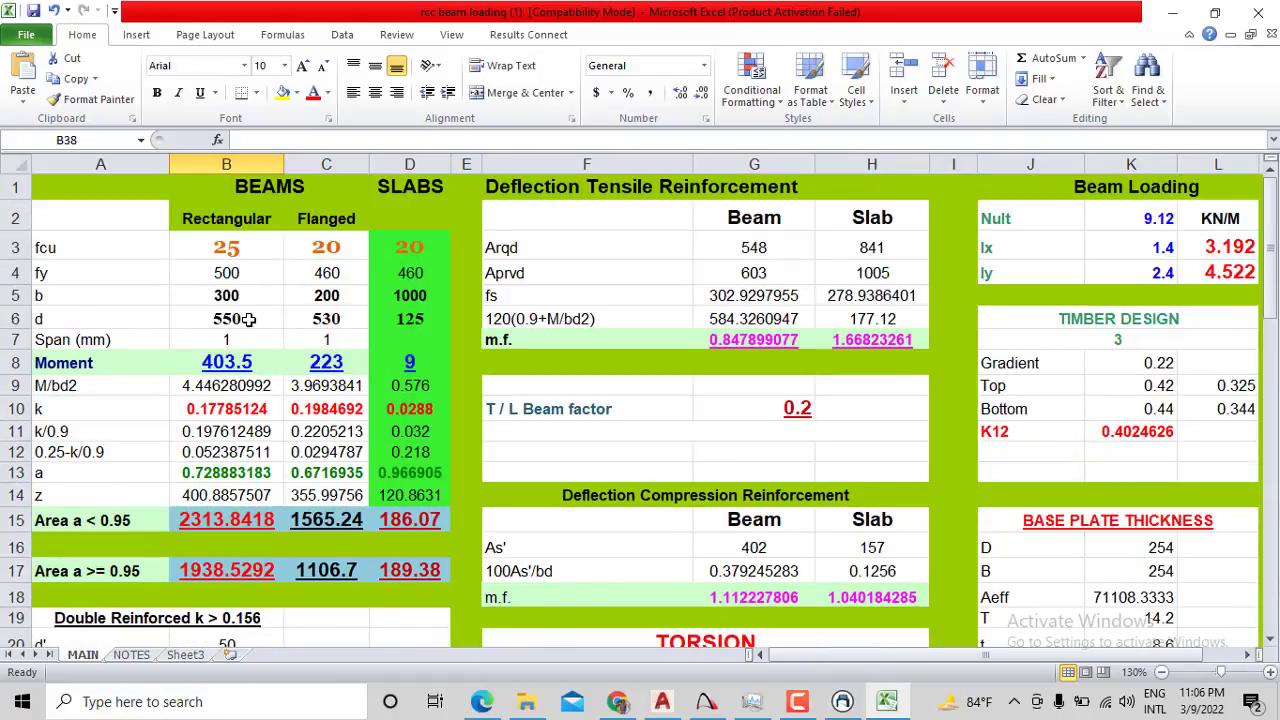
scroll(249, 318, down, 4)
scroll(254, 357, down, 2)
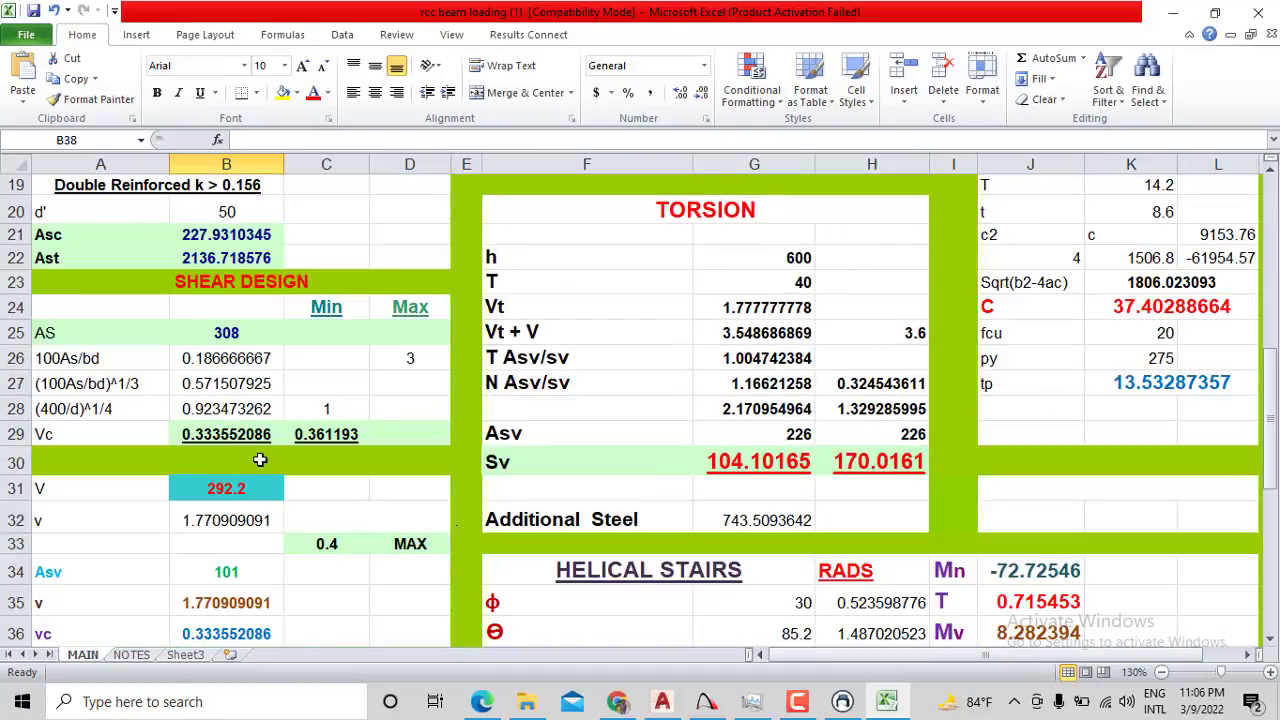
scroll(259, 459, down, 1)
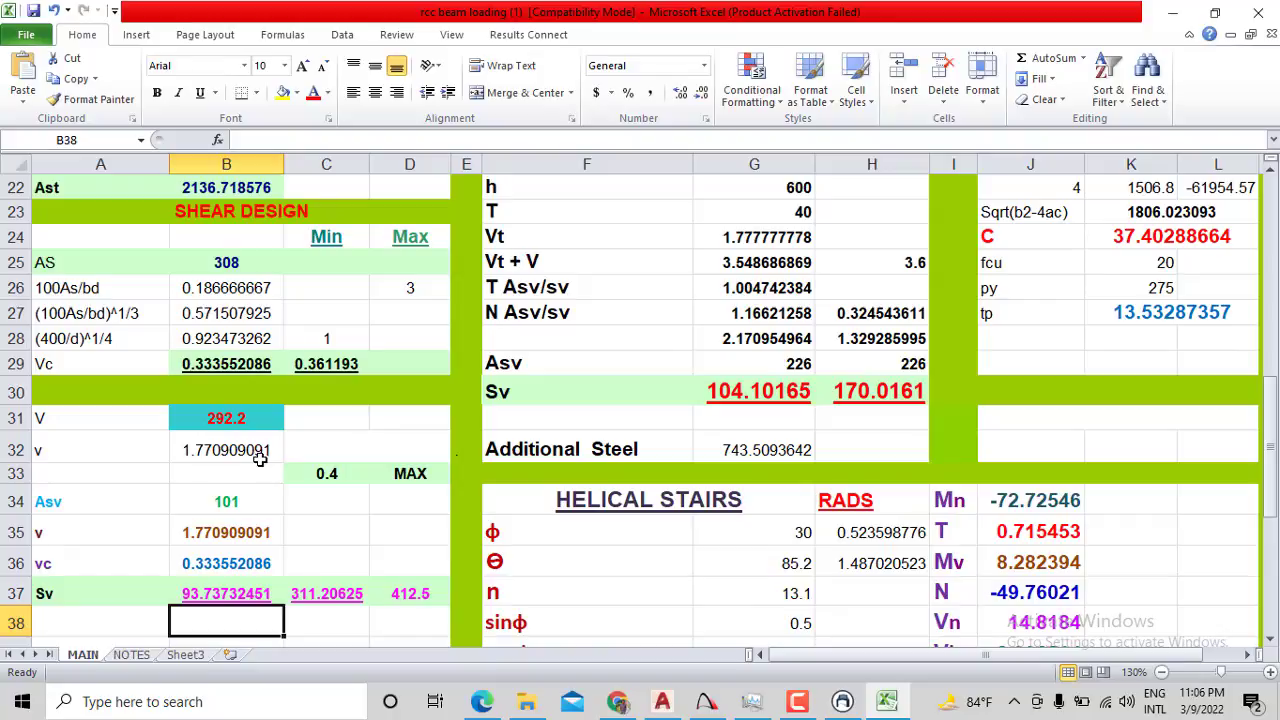
scroll(259, 452, down, 2)
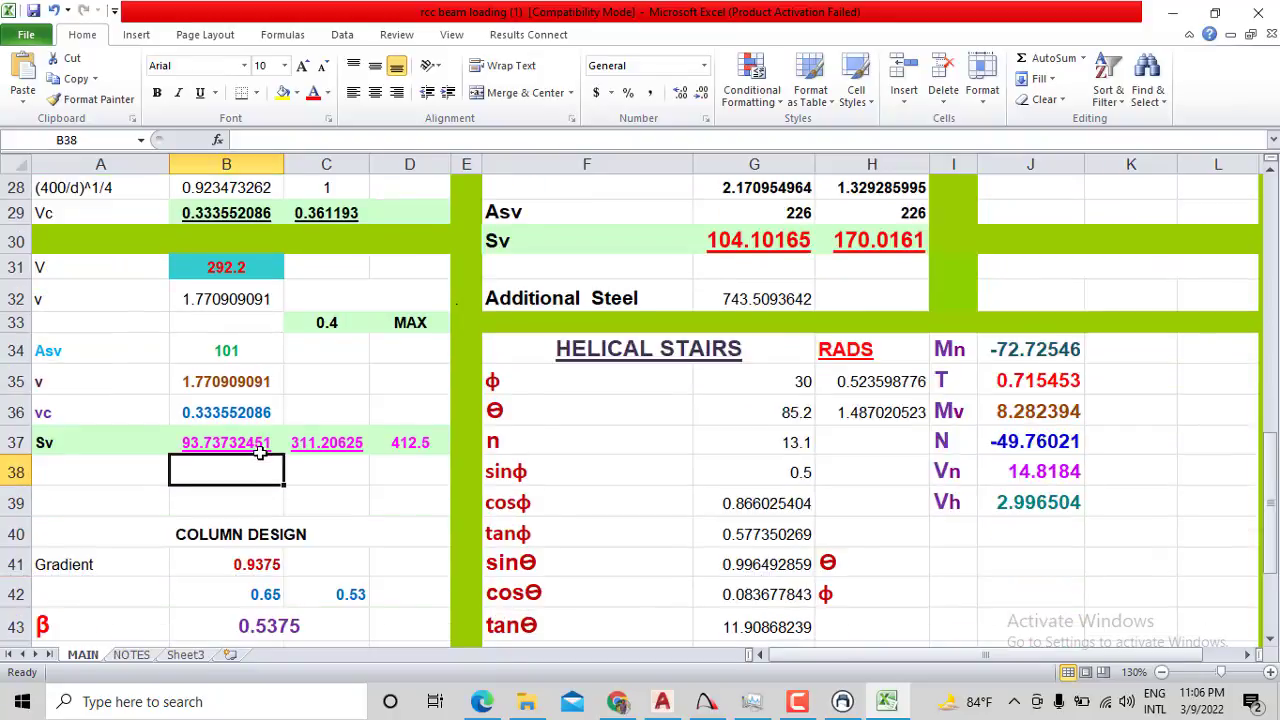
click(259, 452)
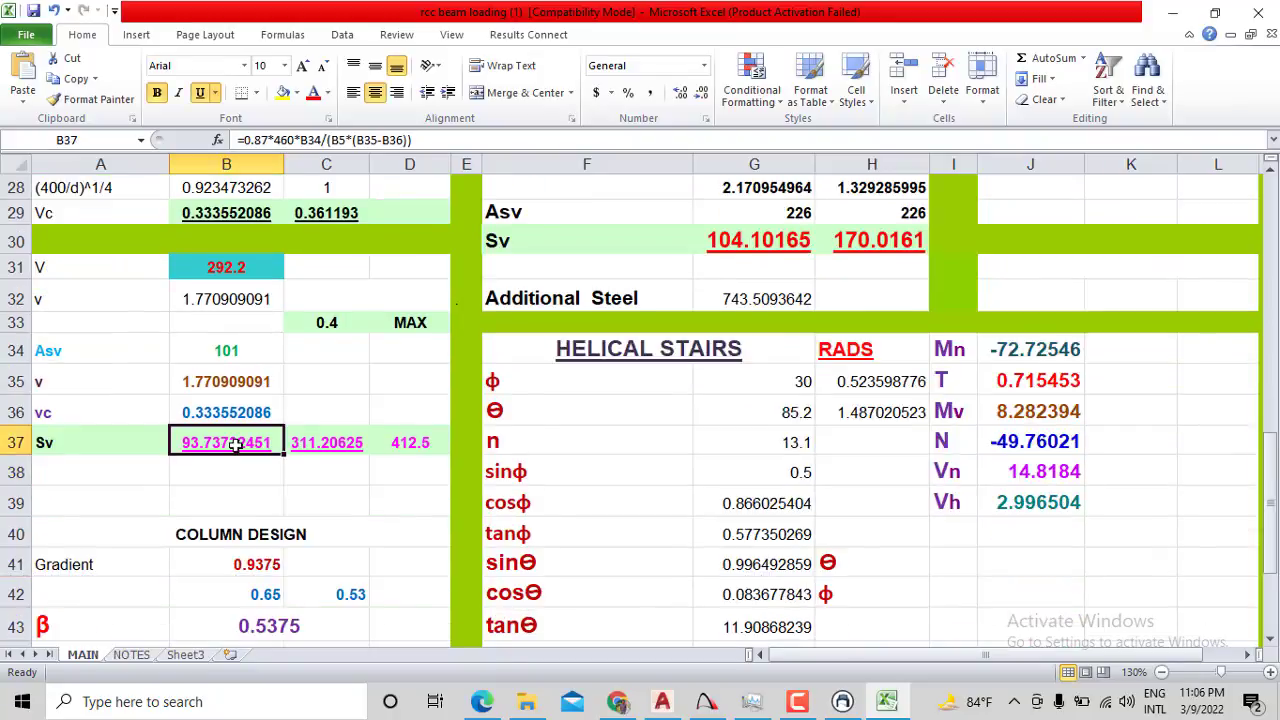
click(490, 703)
scroll(490, 494, down, 2)
scroll(490, 494, down, 4)
scroll(495, 495, down, 2)
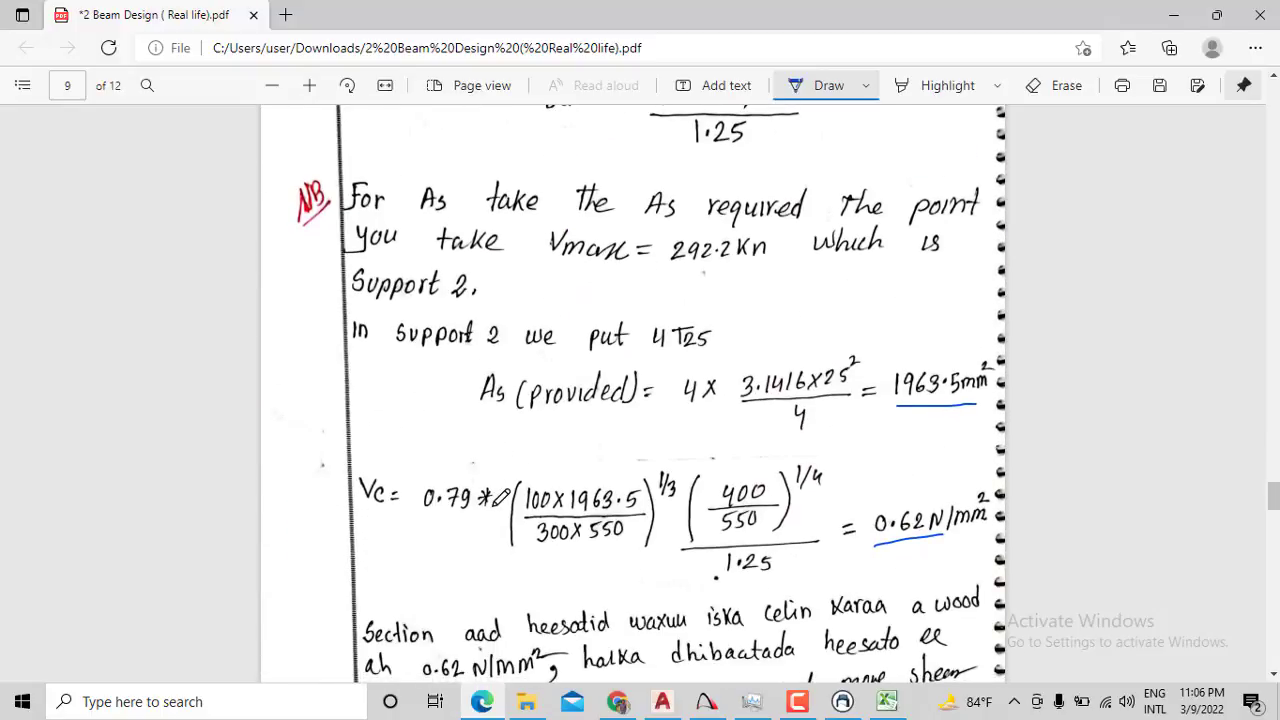
scroll(500, 497, down, 2)
scroll(500, 497, down, 4)
scroll(500, 497, down, 2)
scroll(502, 502, down, 8)
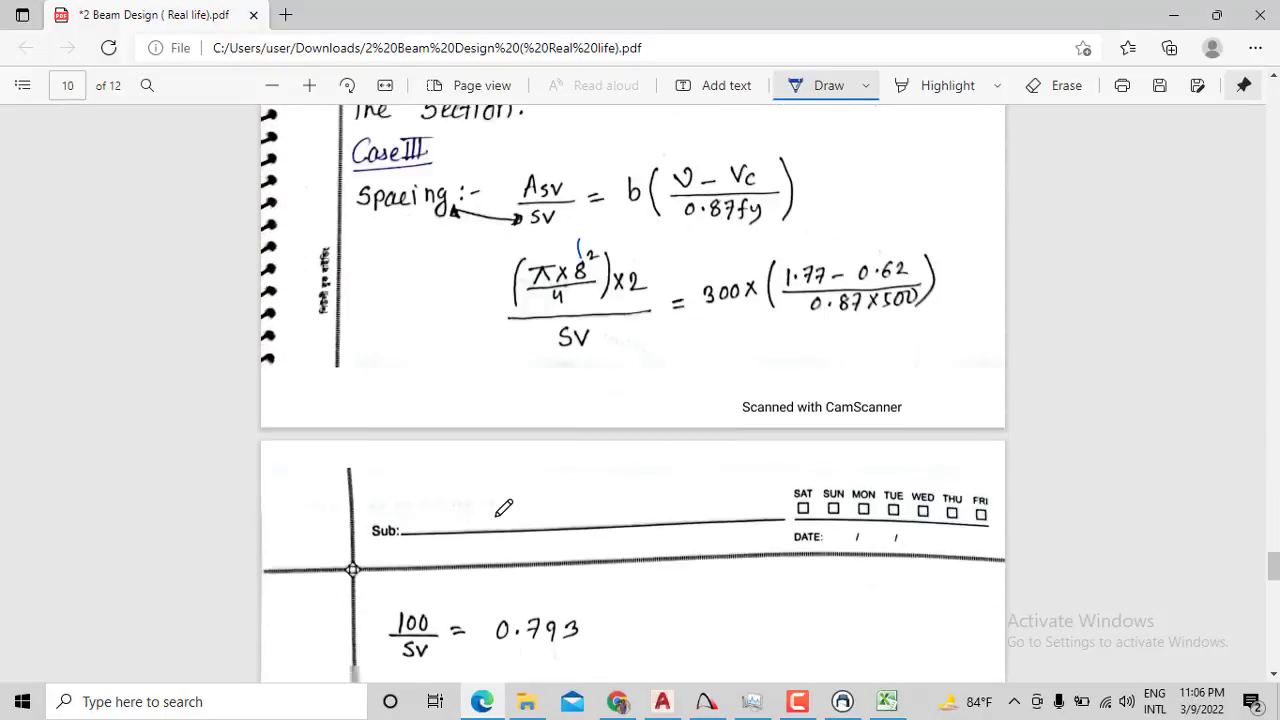
scroll(503, 507, down, 2)
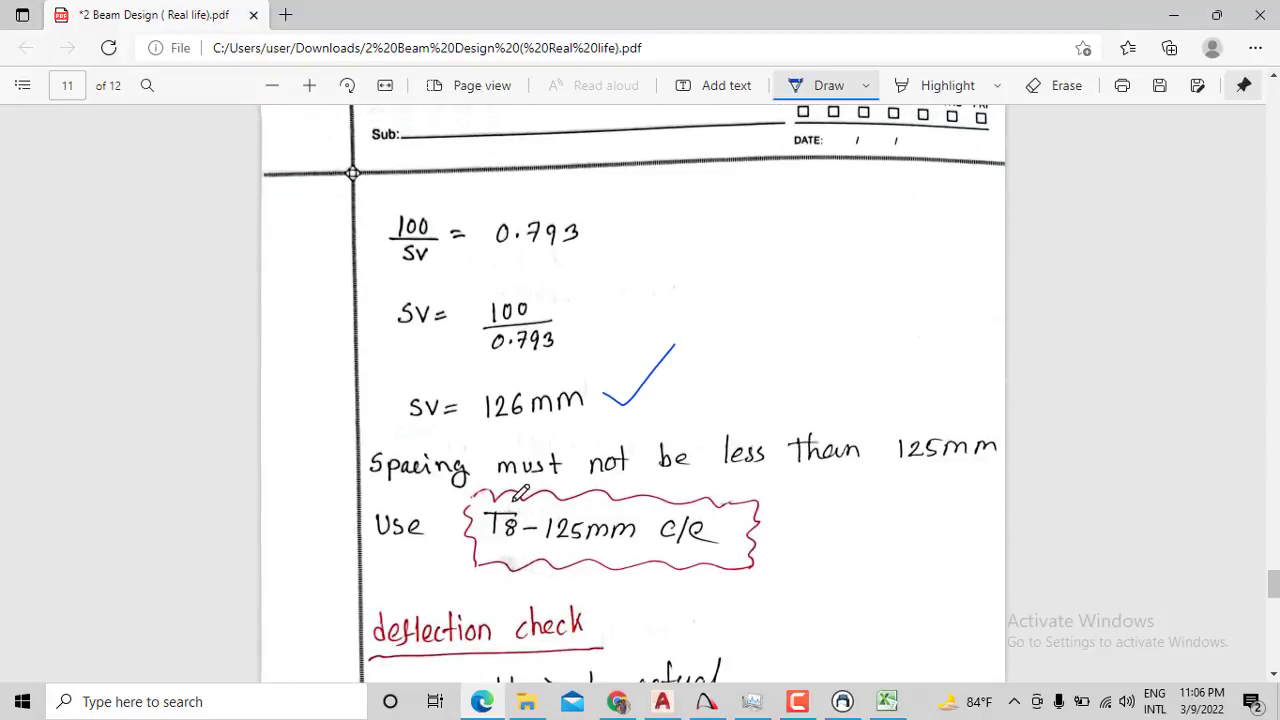
click(886, 701)
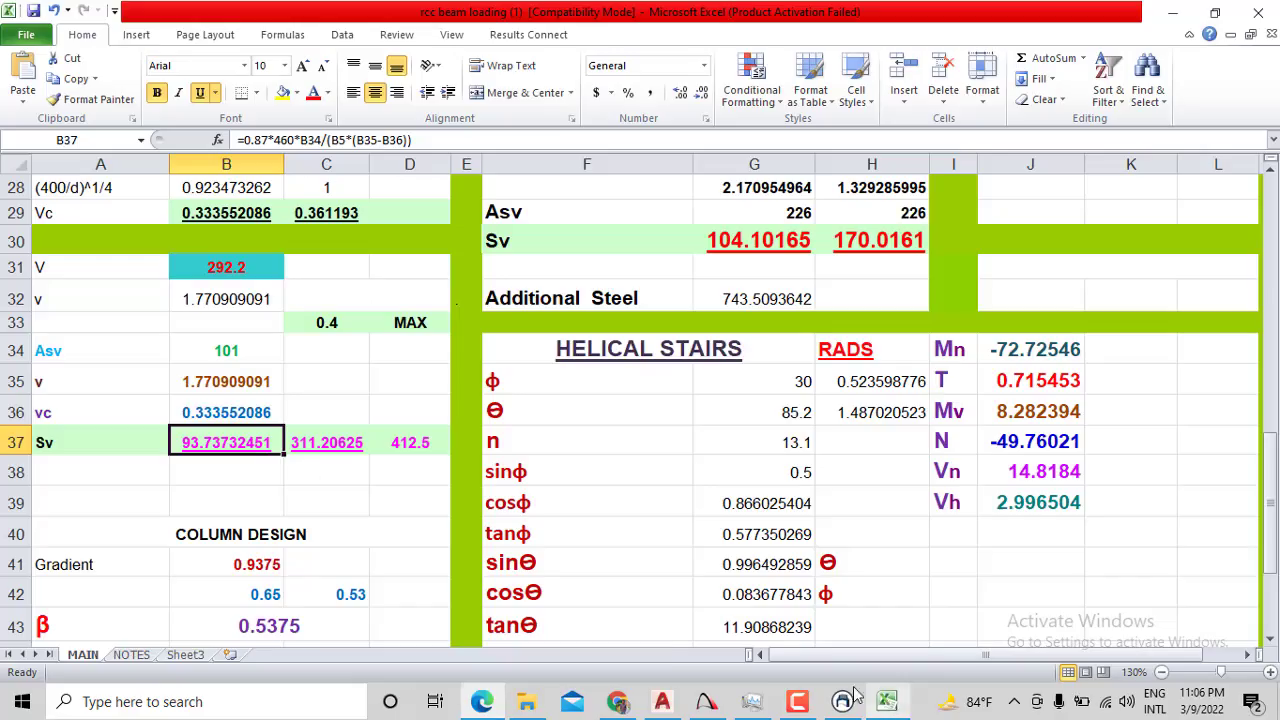
Inspect the Vc formula in B29
click(342, 512)
scroll(345, 508, up, 1)
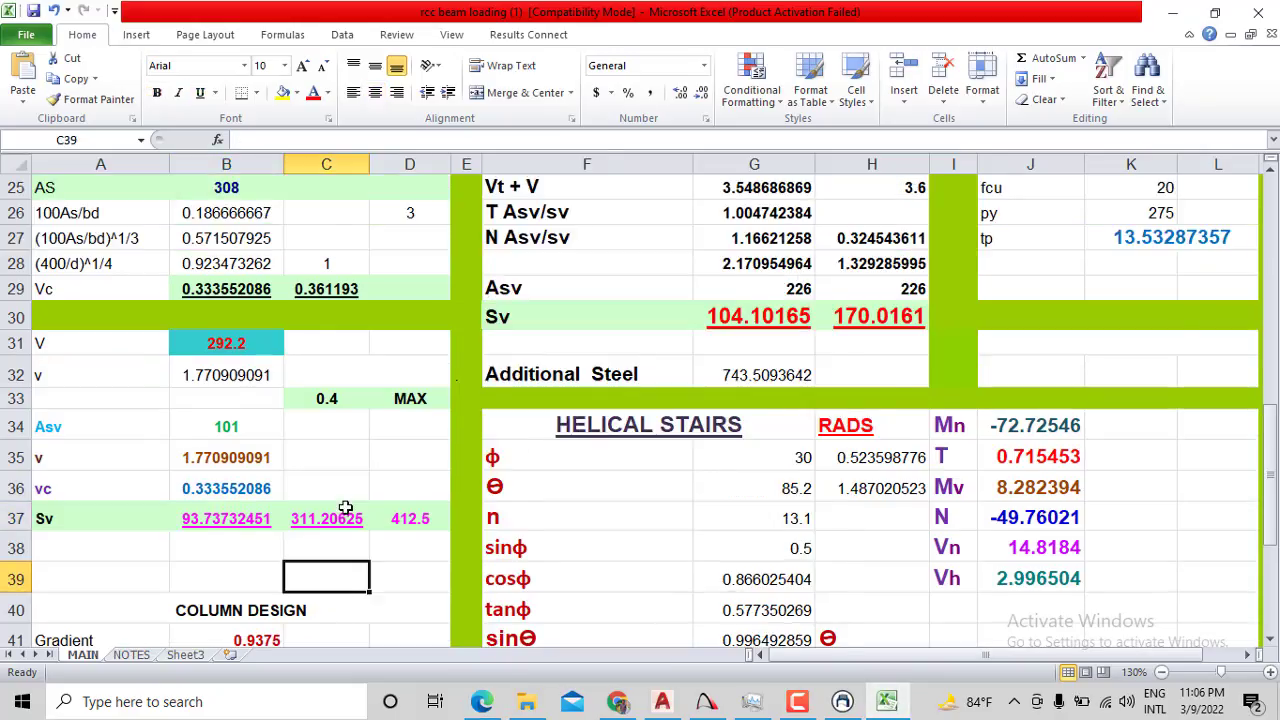
scroll(345, 508, up, 2)
scroll(345, 508, up, 1)
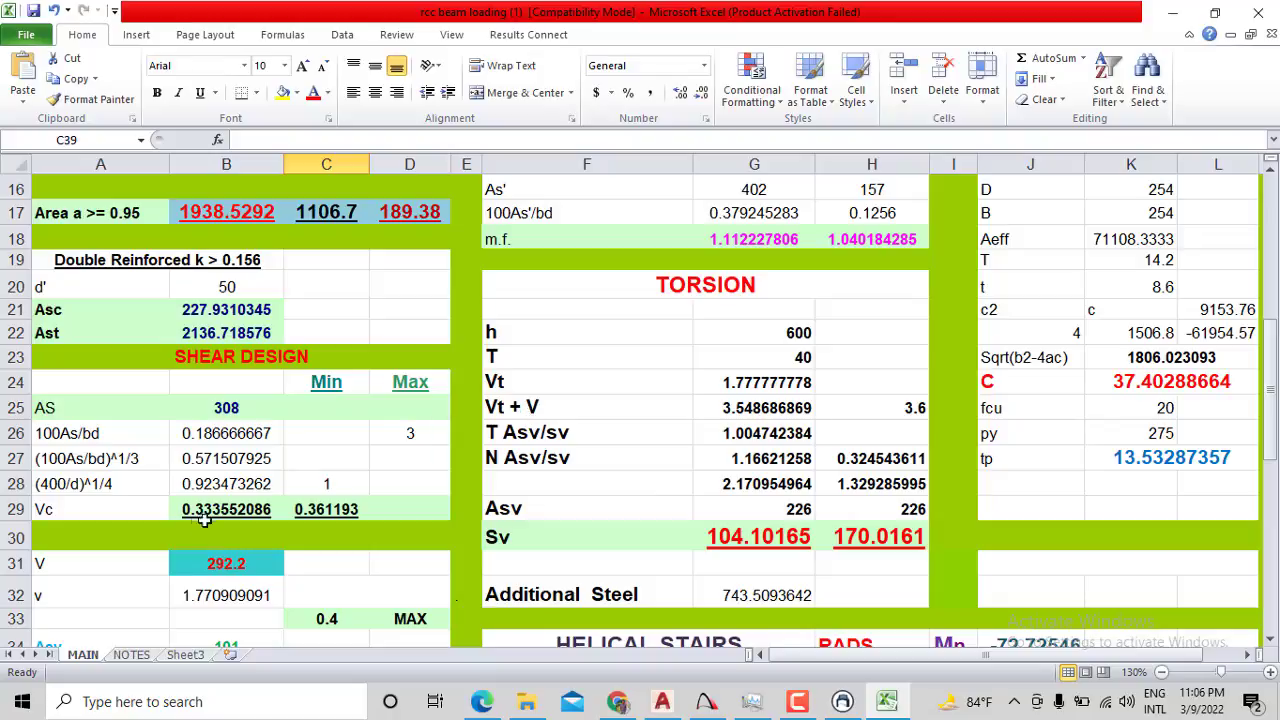
click(253, 511)
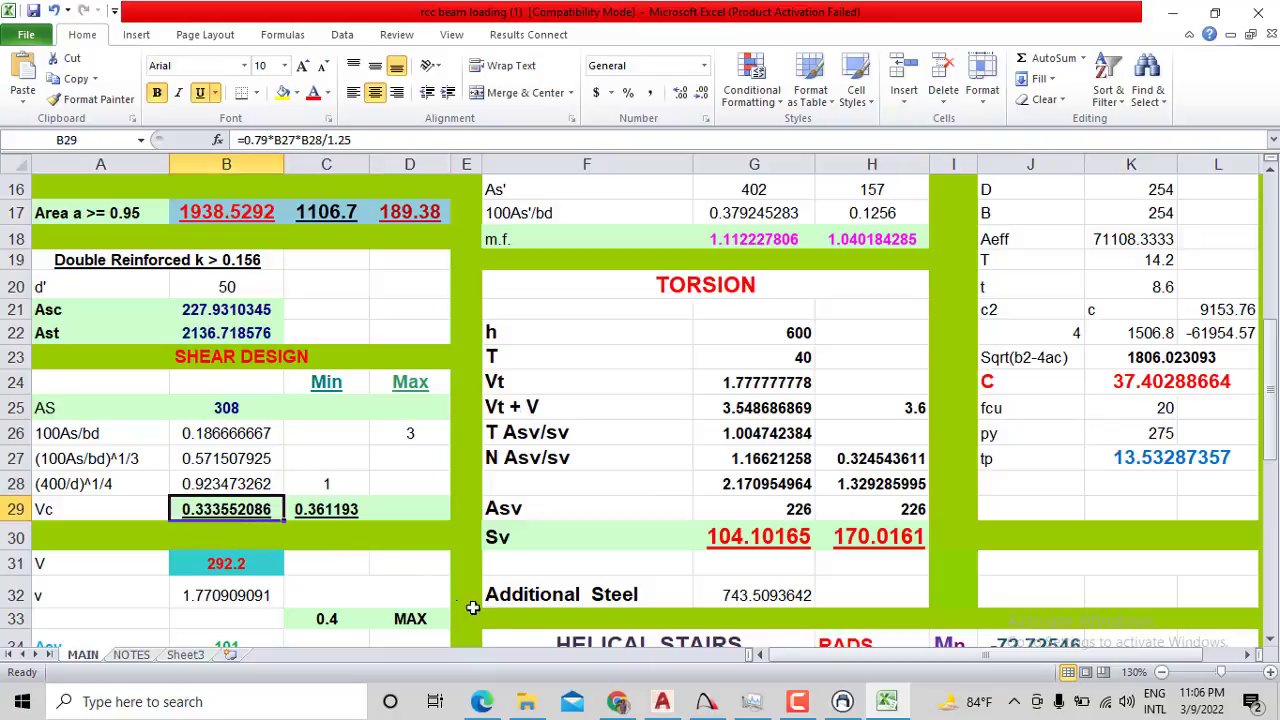
Compare Vc with the working on page 9 of the PDF, then return to Excel
click(499, 700)
scroll(511, 540, up, 10)
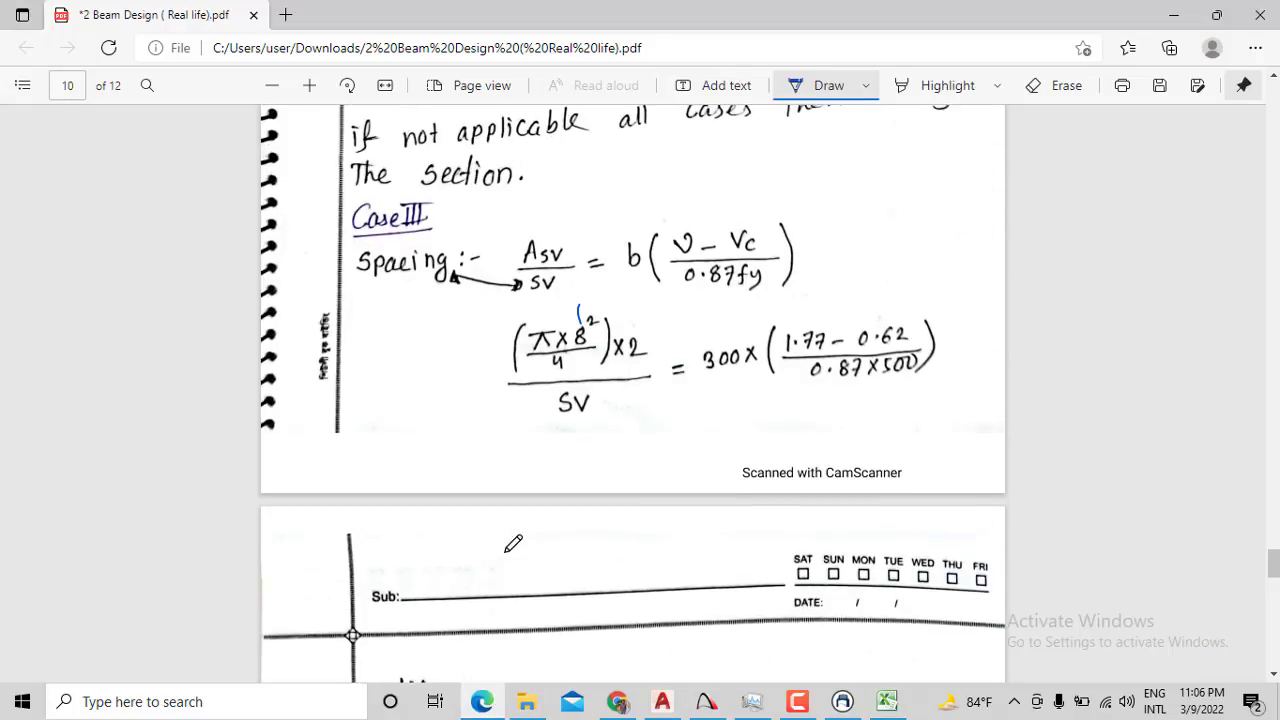
scroll(511, 541, down, 2)
scroll(511, 541, up, 8)
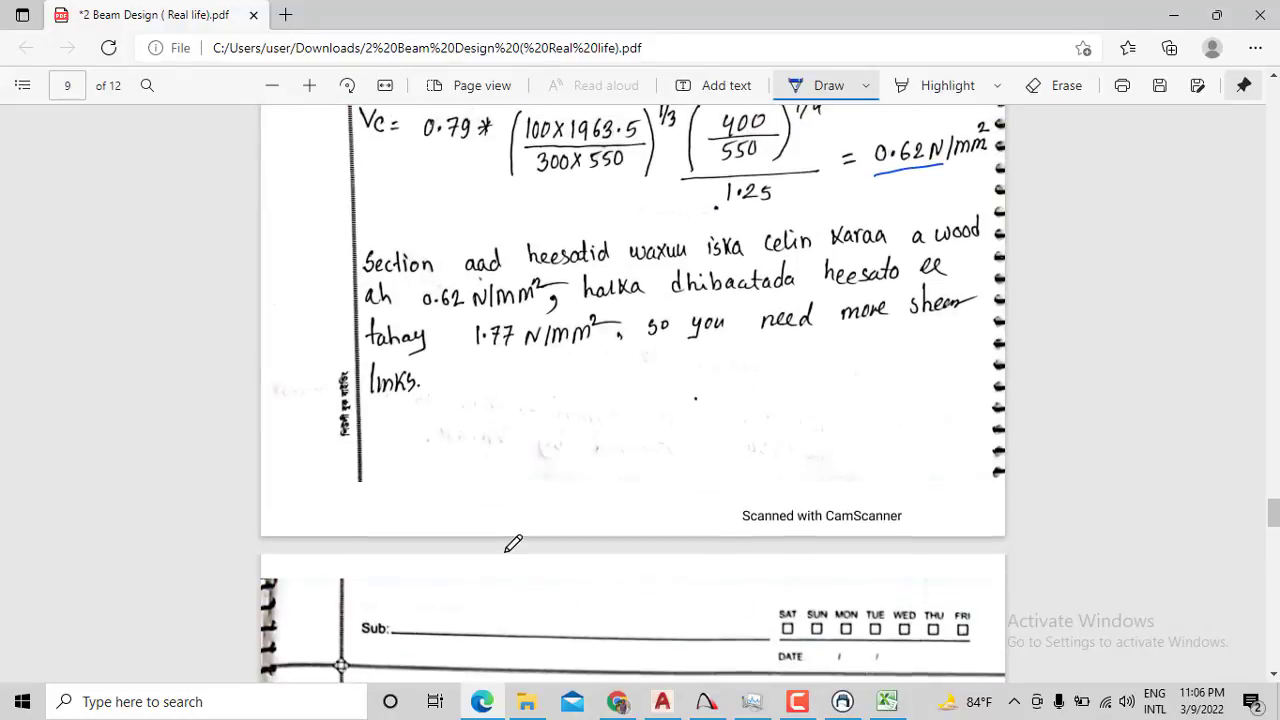
scroll(511, 541, up, 3)
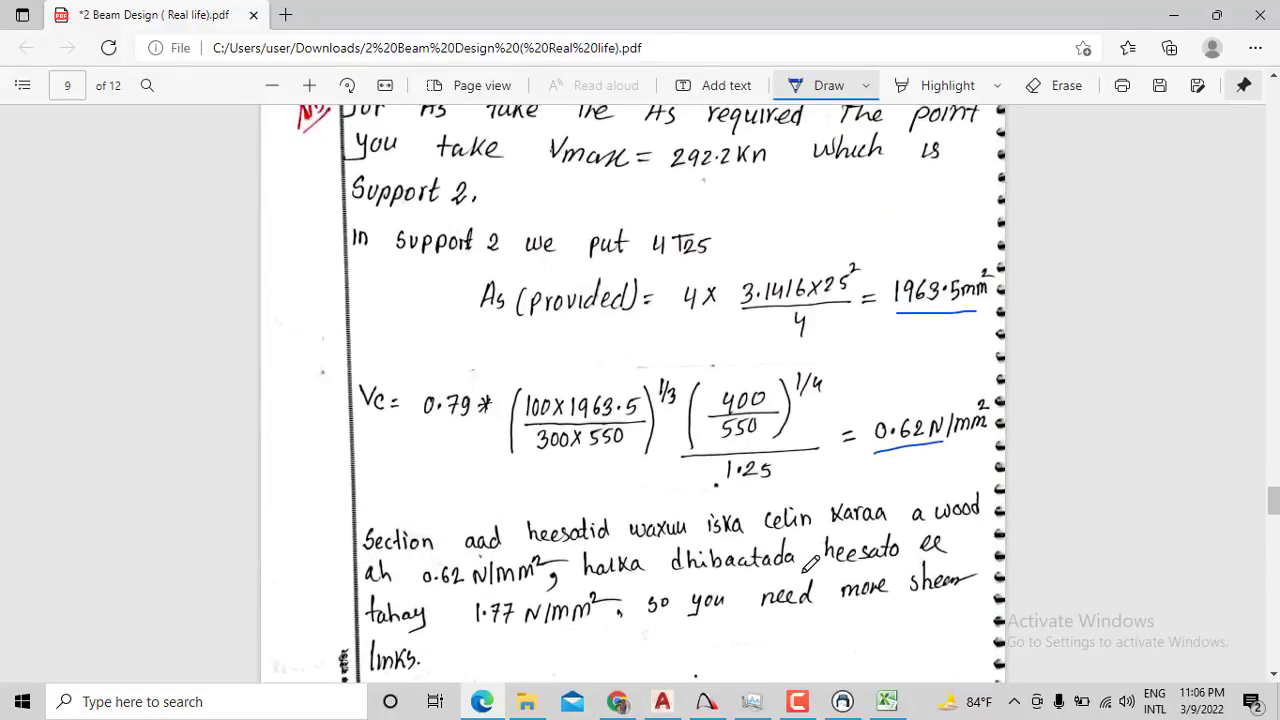
scroll(811, 563, down, 3)
click(805, 703)
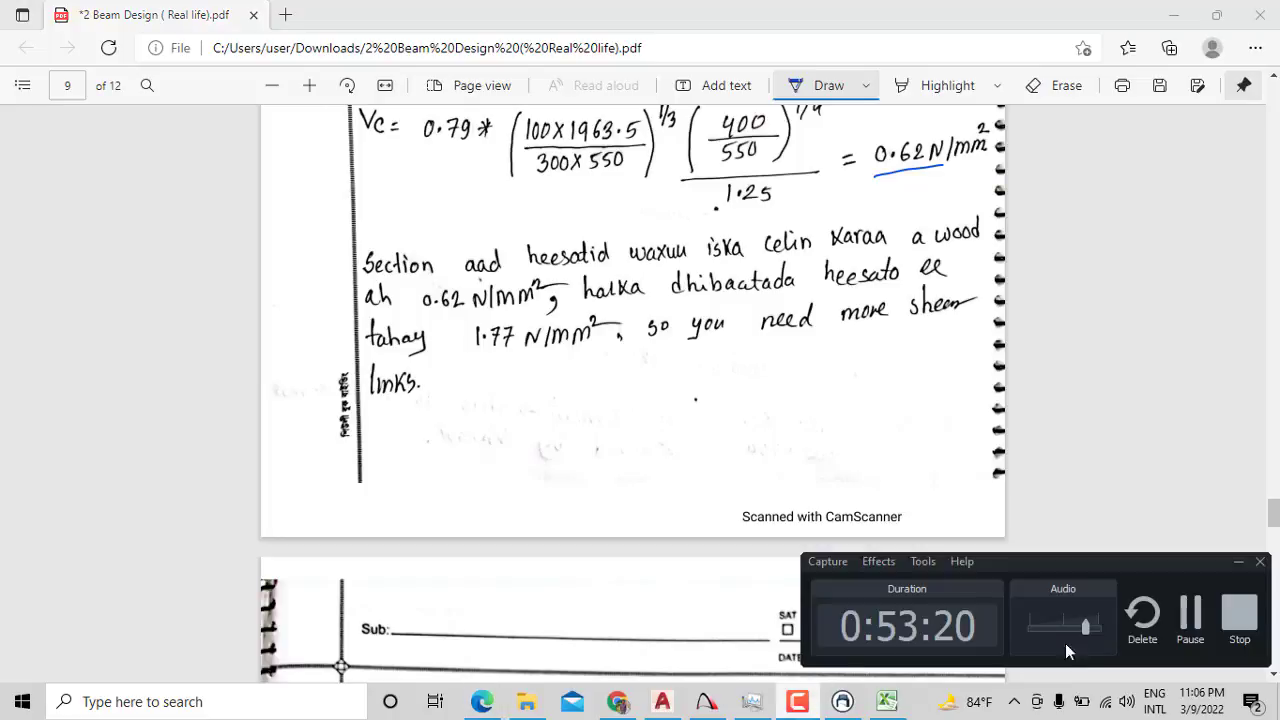
click(800, 703)
click(800, 703)
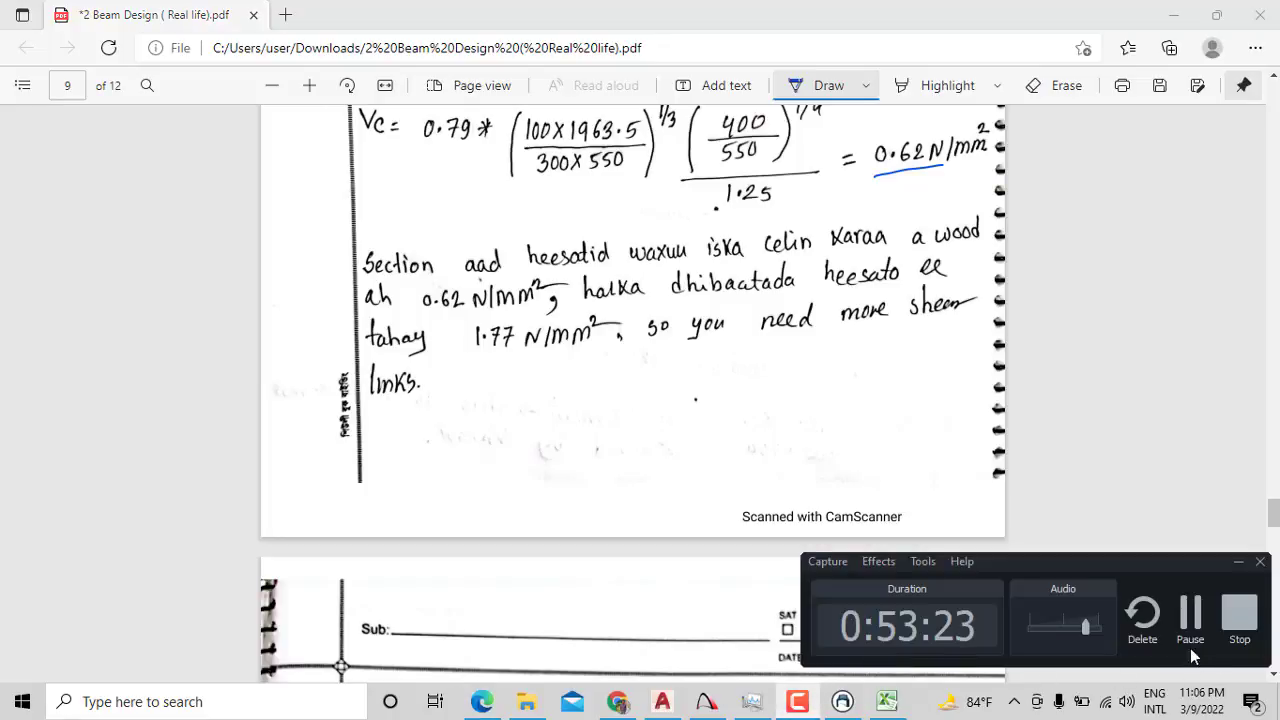
click(1190, 640)
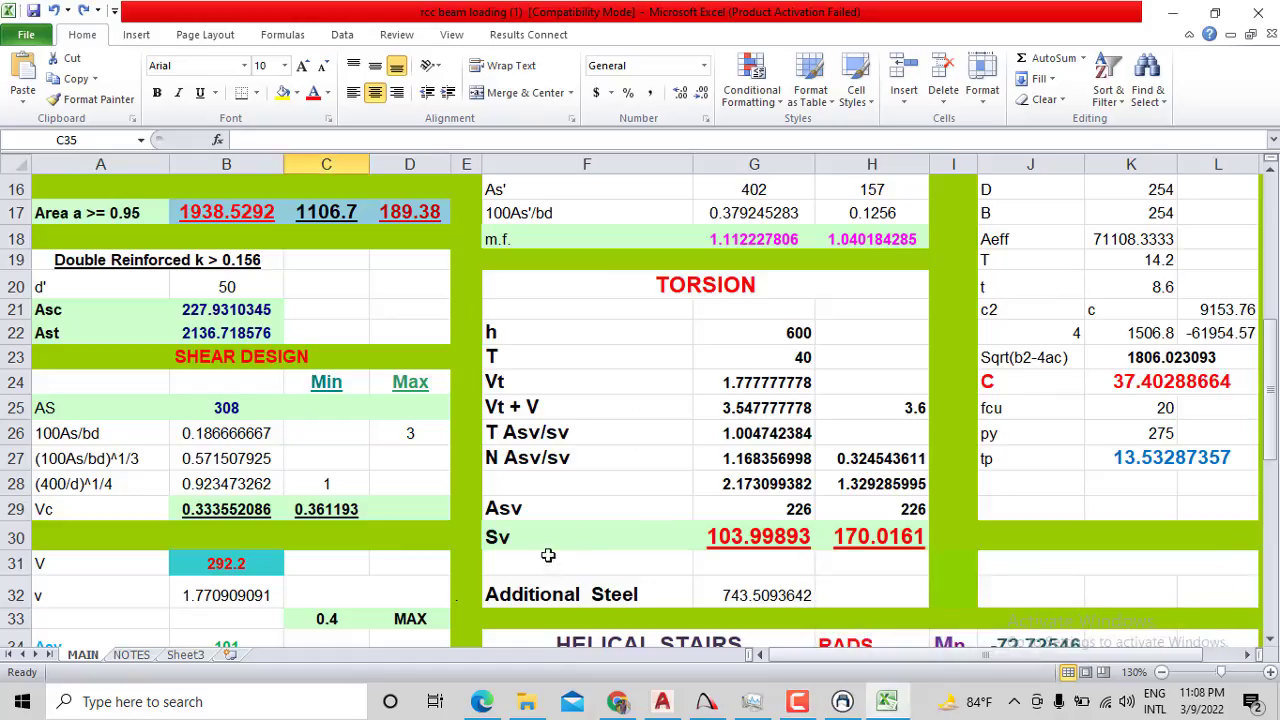
Change As in B25 from 308 to 1964
click(228, 410)
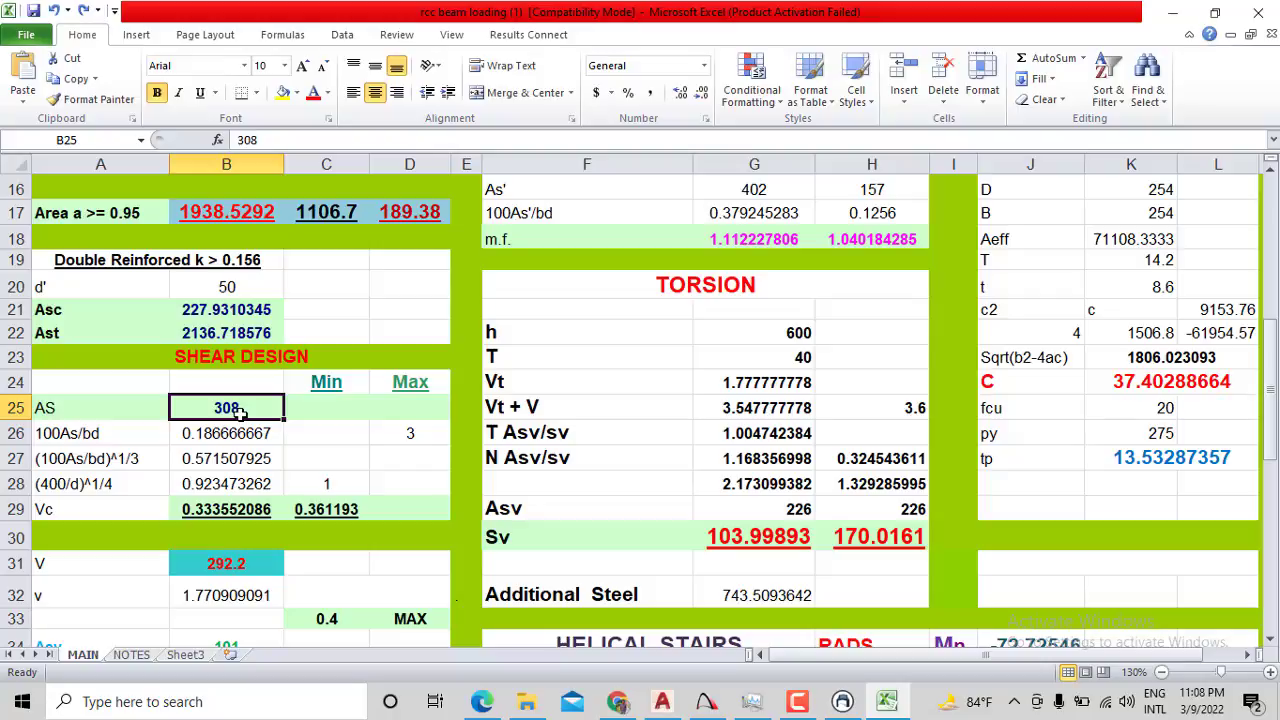
text(196)
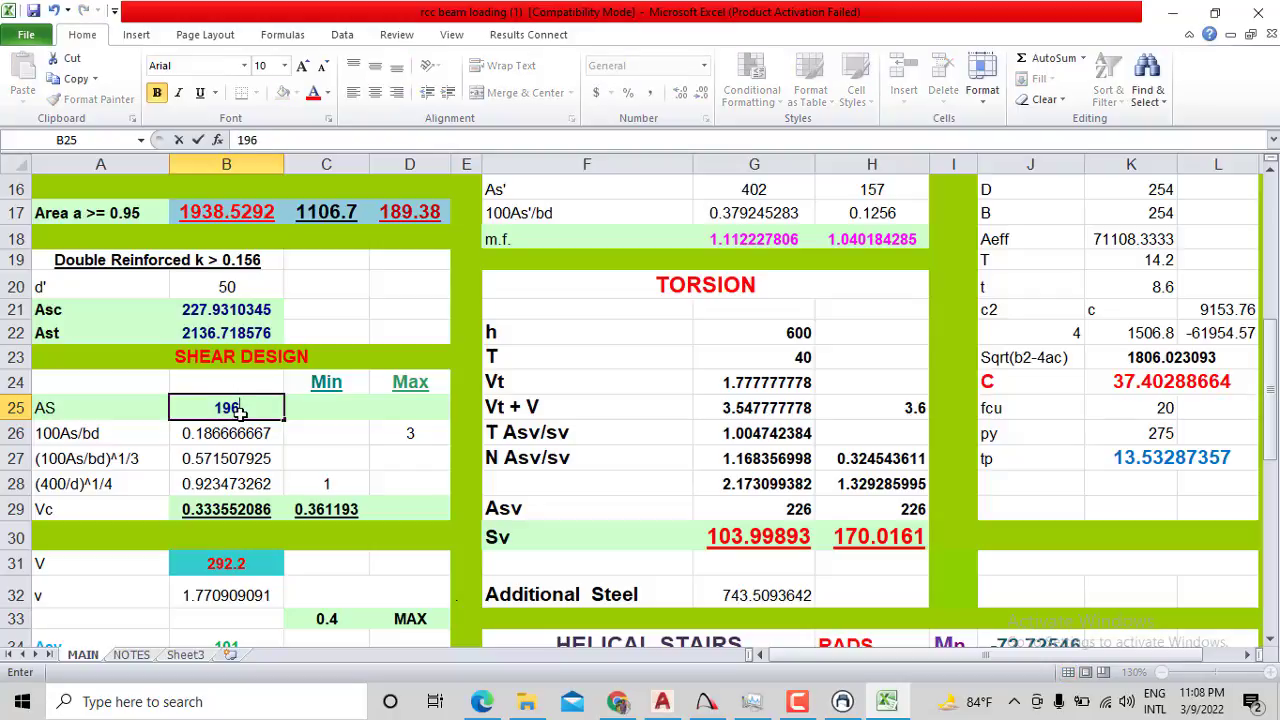
text(4)
key(Return)
scroll(252, 510, down, 1)
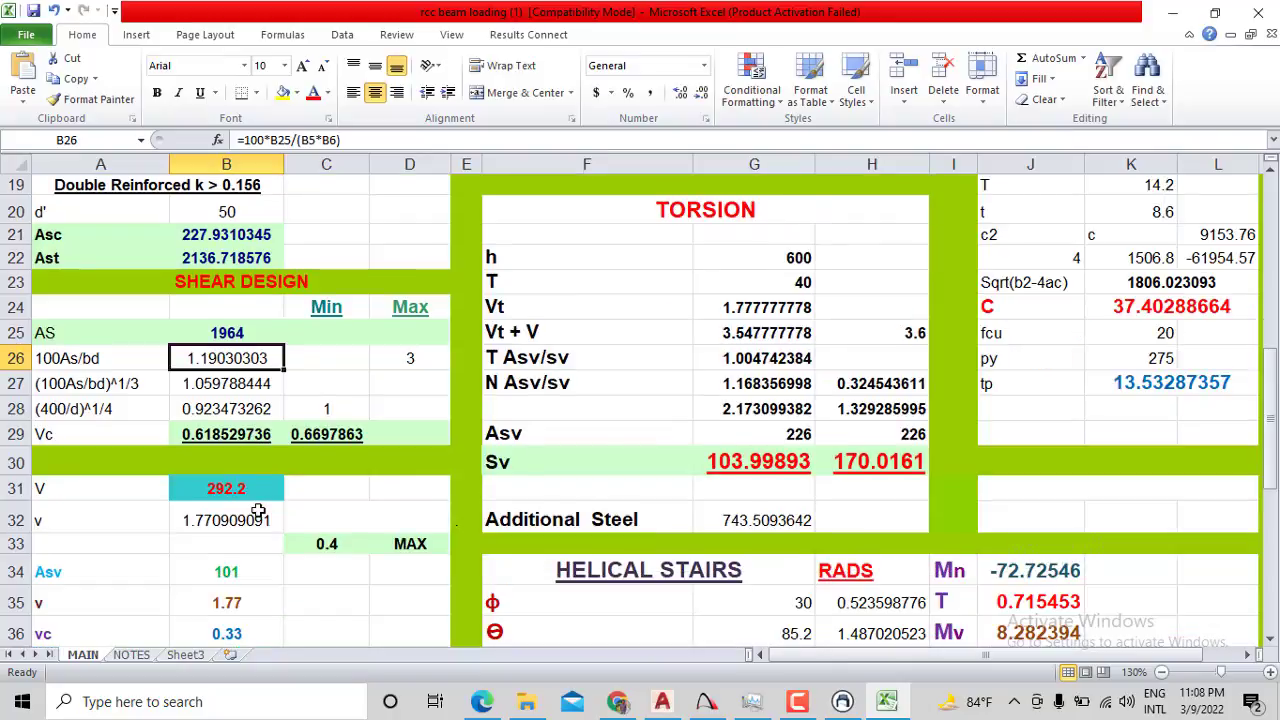
scroll(252, 510, down, 1)
Replace vc 0.33 in B36 with 0.62
click(250, 530)
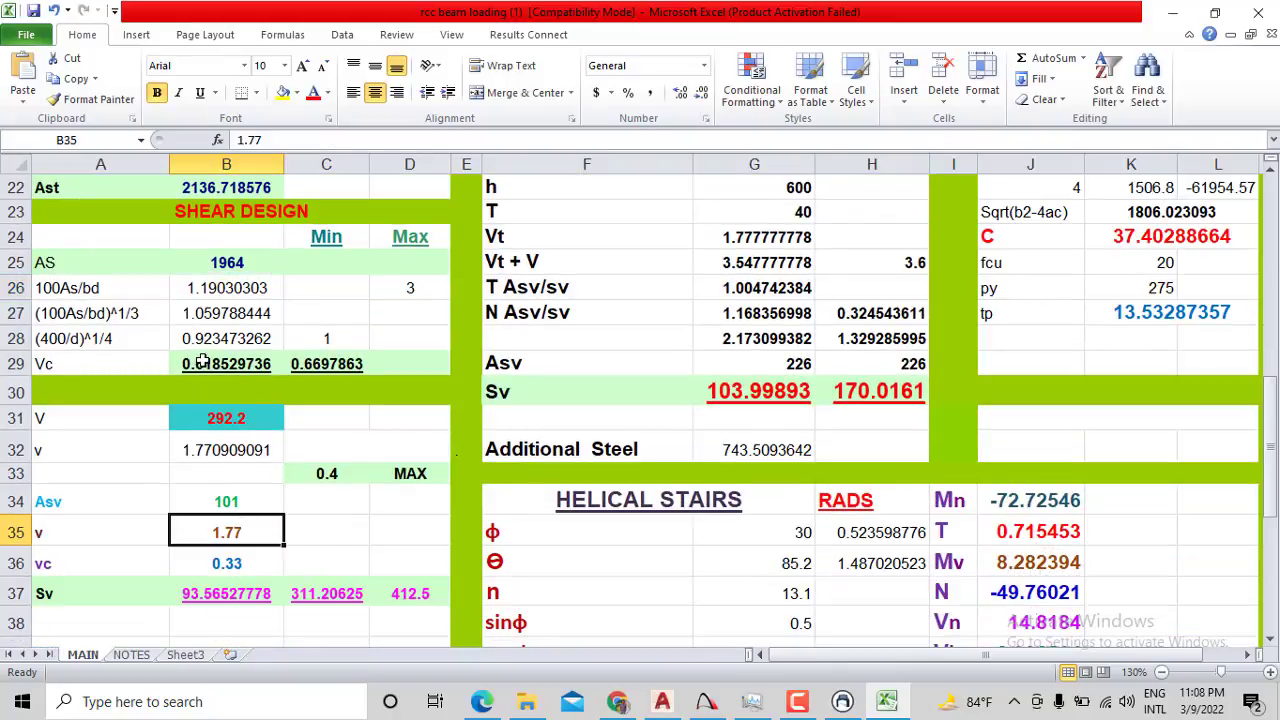
click(232, 568)
click(185, 364)
click(215, 566)
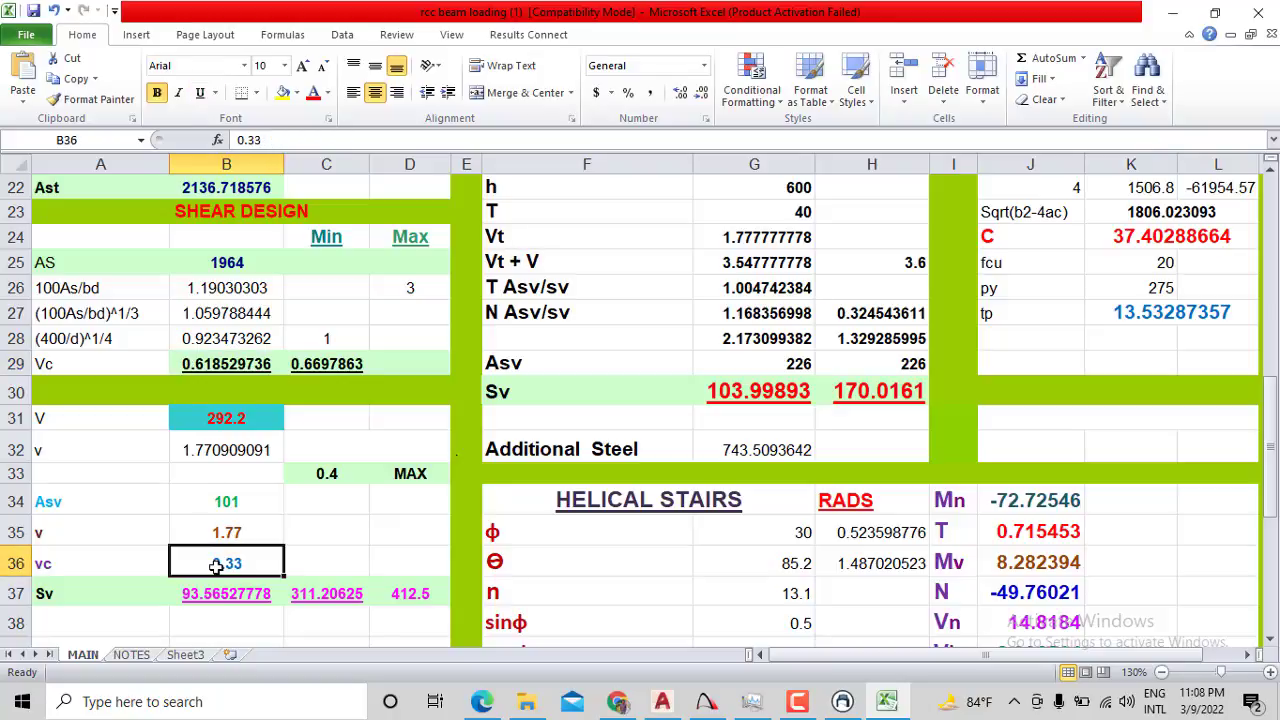
text(0.62)
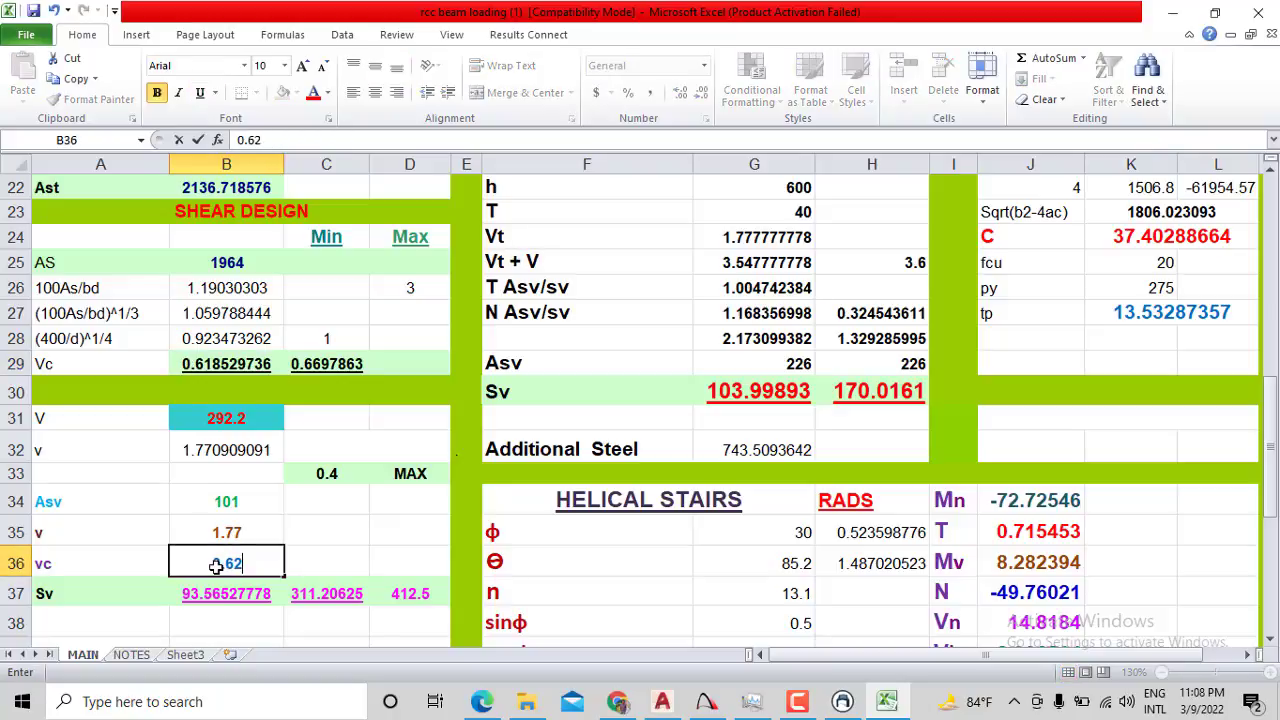
key(Return)
Review the computed Vc result and bring the annotated PDF back to the front
scroll(215, 566, down, 1)
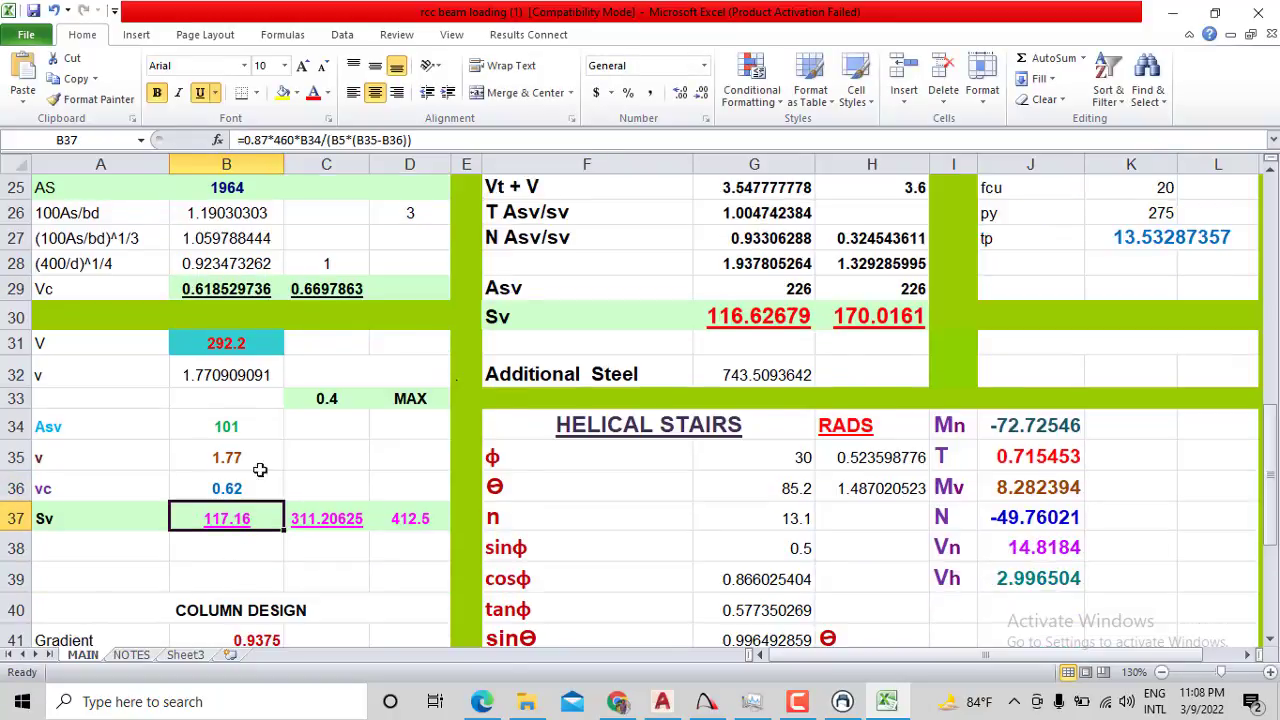
click(207, 298)
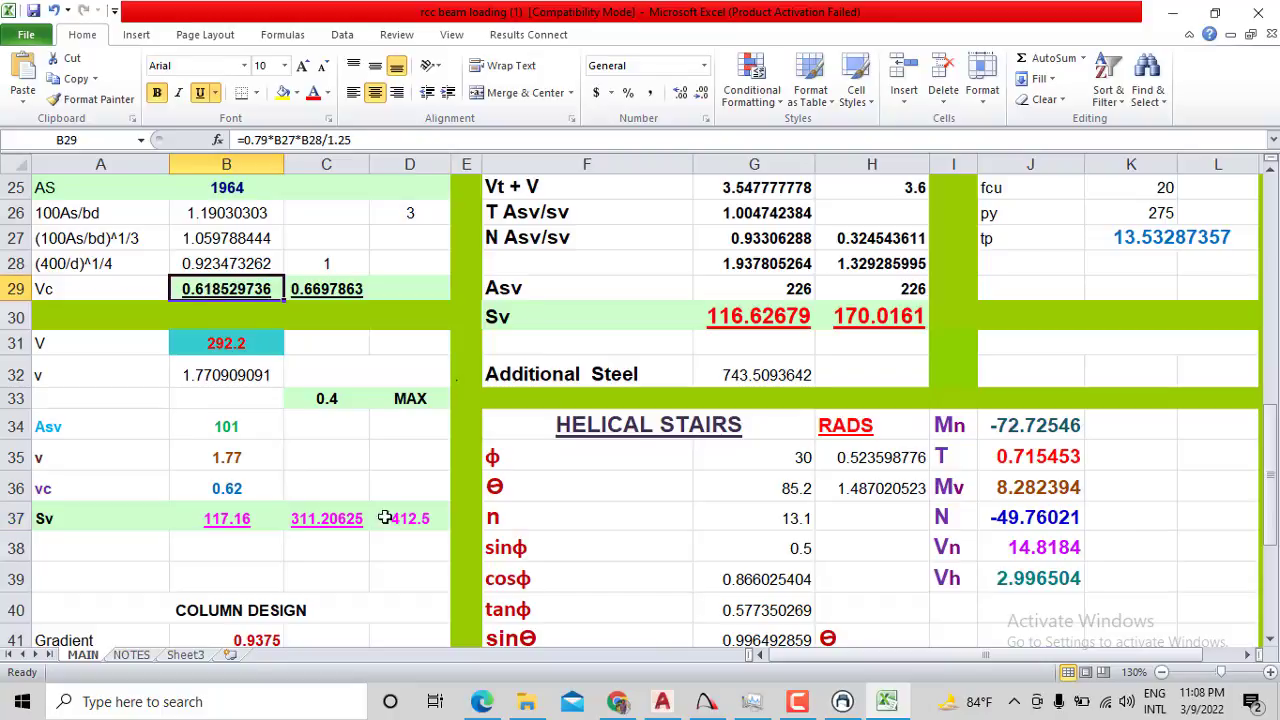
click(484, 705)
scroll(496, 652, down, 5)
Circle 0.62 N/mm² on page 9 of the PDF in blue ink
scroll(582, 522, down, 5)
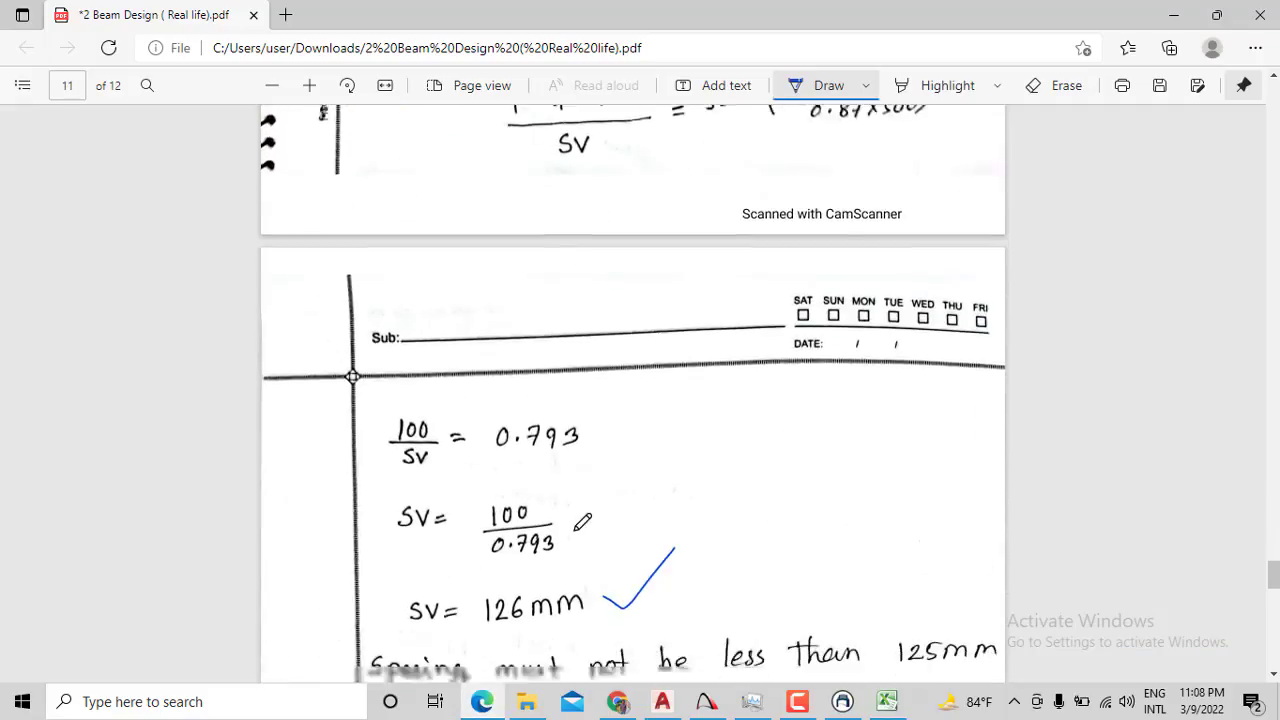
scroll(577, 528, up, 5)
scroll(577, 528, up, 5)
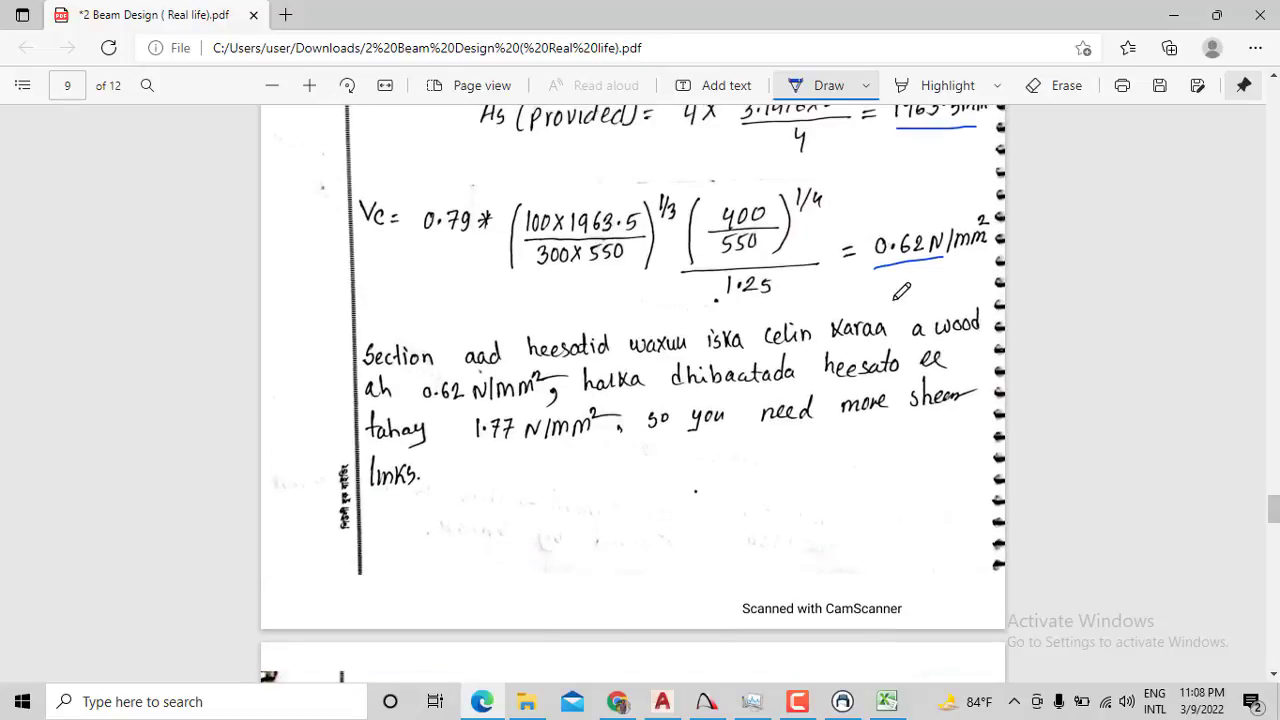
mouse_move(915, 208)
mouse_down()
mouse_move(878, 229)
mouse_move(900, 212)
mouse_up()
scroll(900, 230, down, 2)
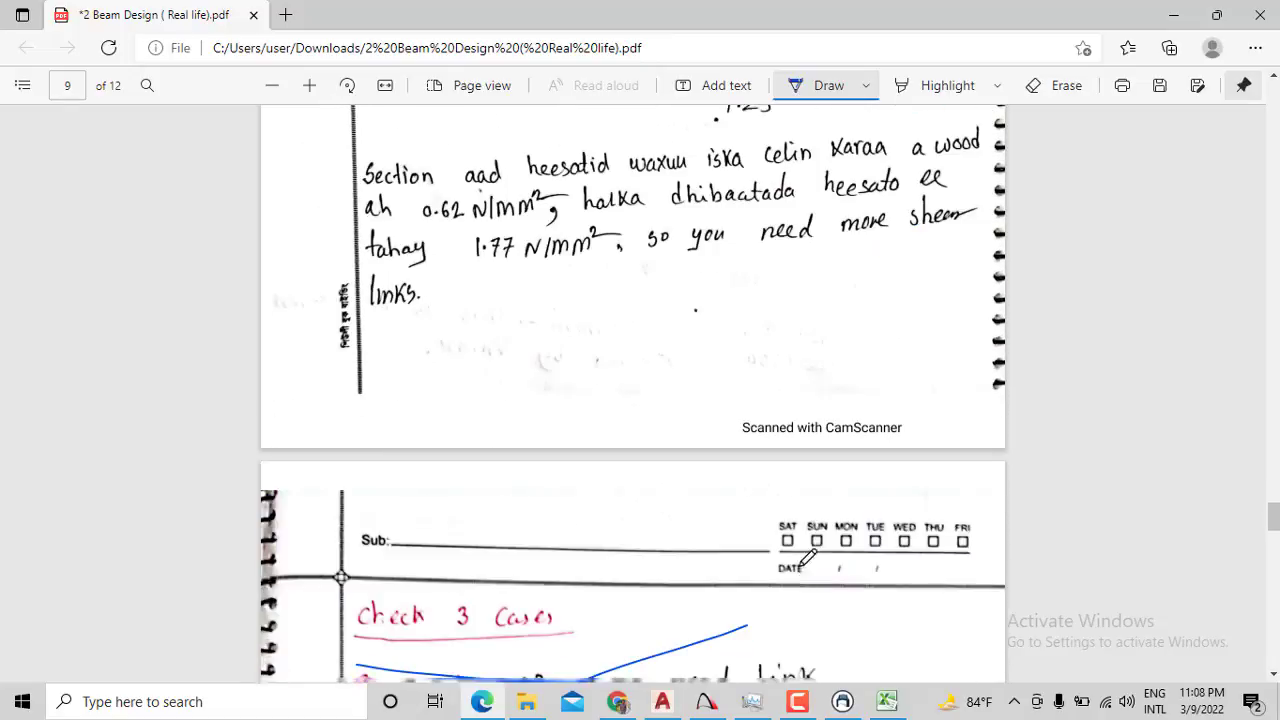
click(484, 702)
Cross-check the Frame Analysis diagram and Excel's v 1.77 and Sv result
click(887, 702)
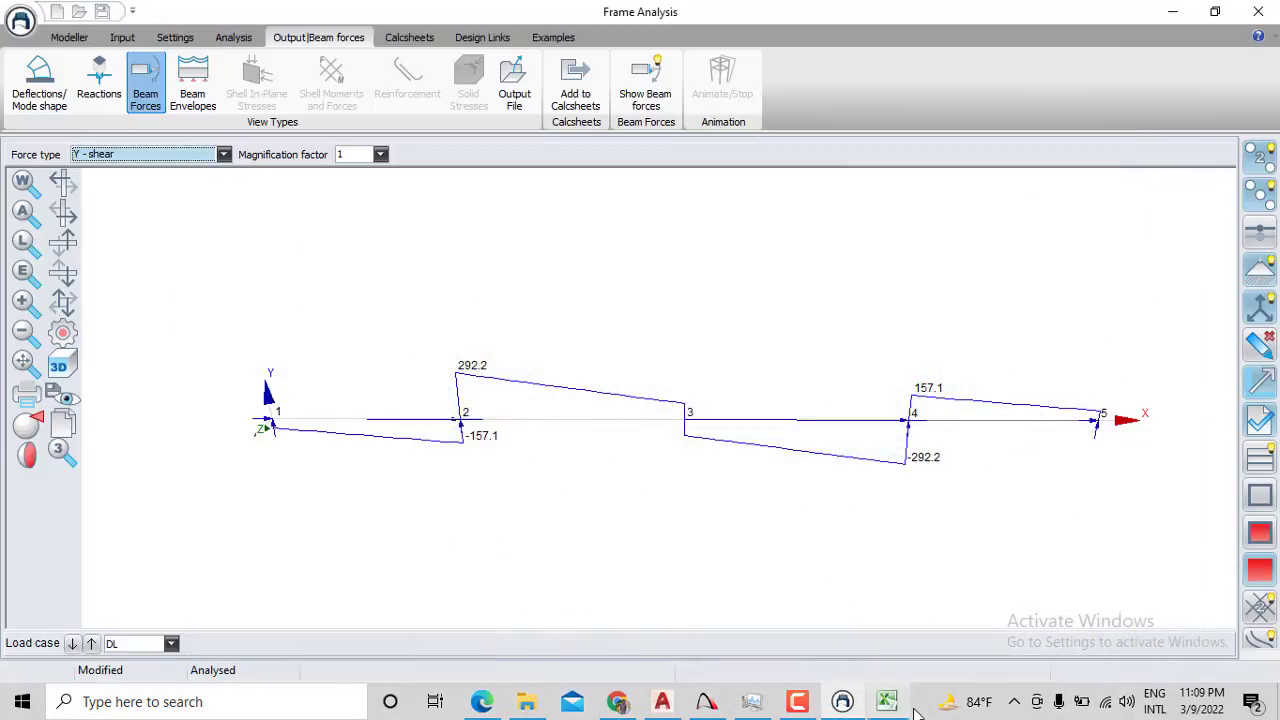
click(887, 702)
click(228, 458)
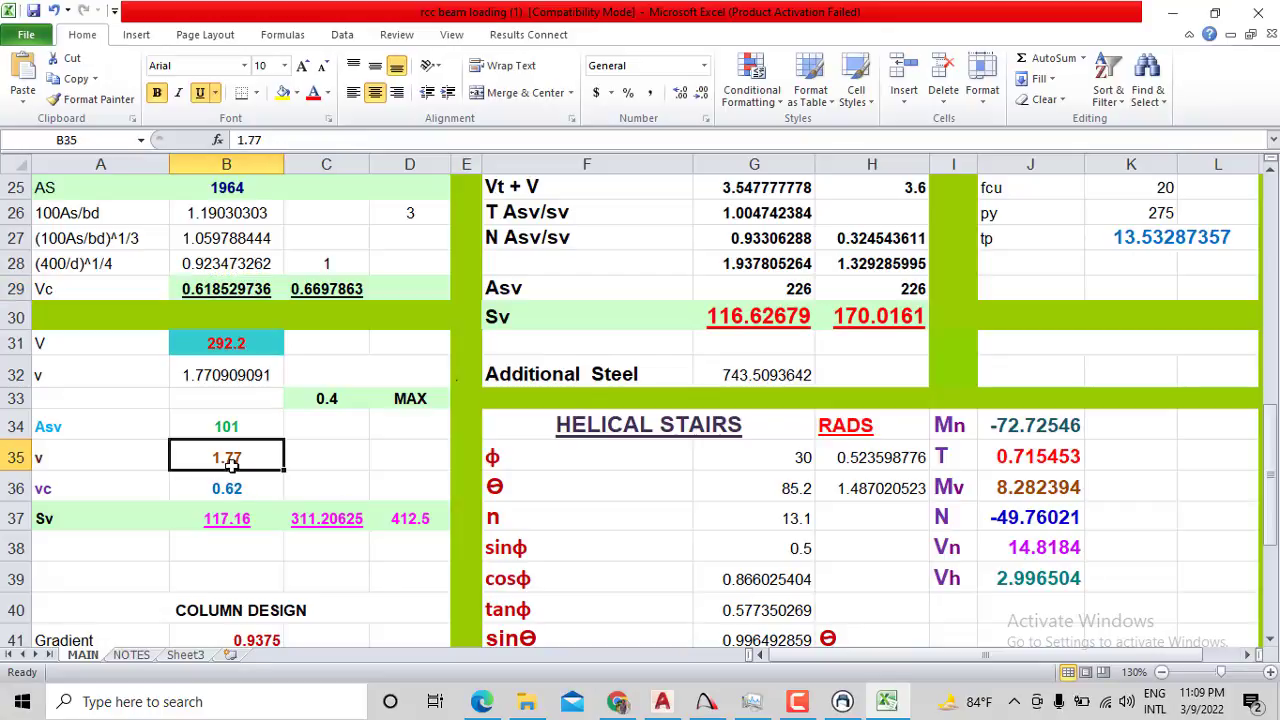
click(240, 521)
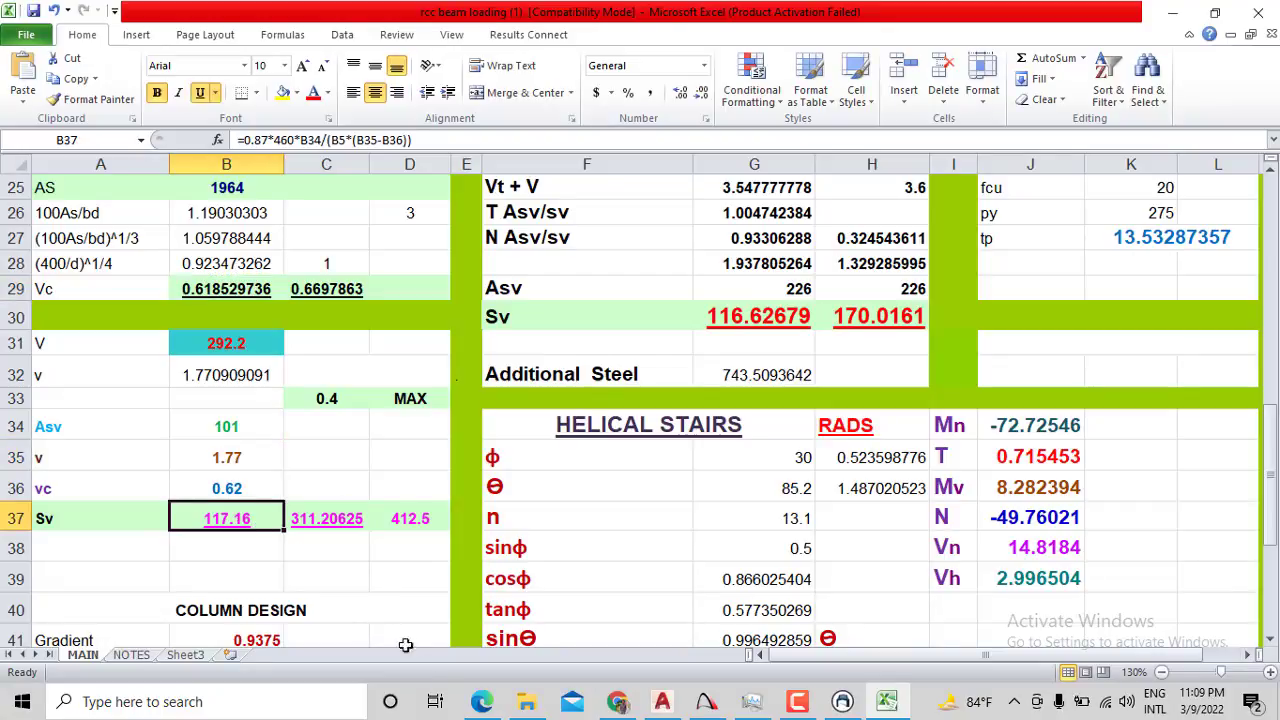
click(482, 702)
Tick T8-125mm c/e on page 11 as confirmed and return to Excel
scroll(352, 470, down, 5)
scroll(352, 470, down, 2)
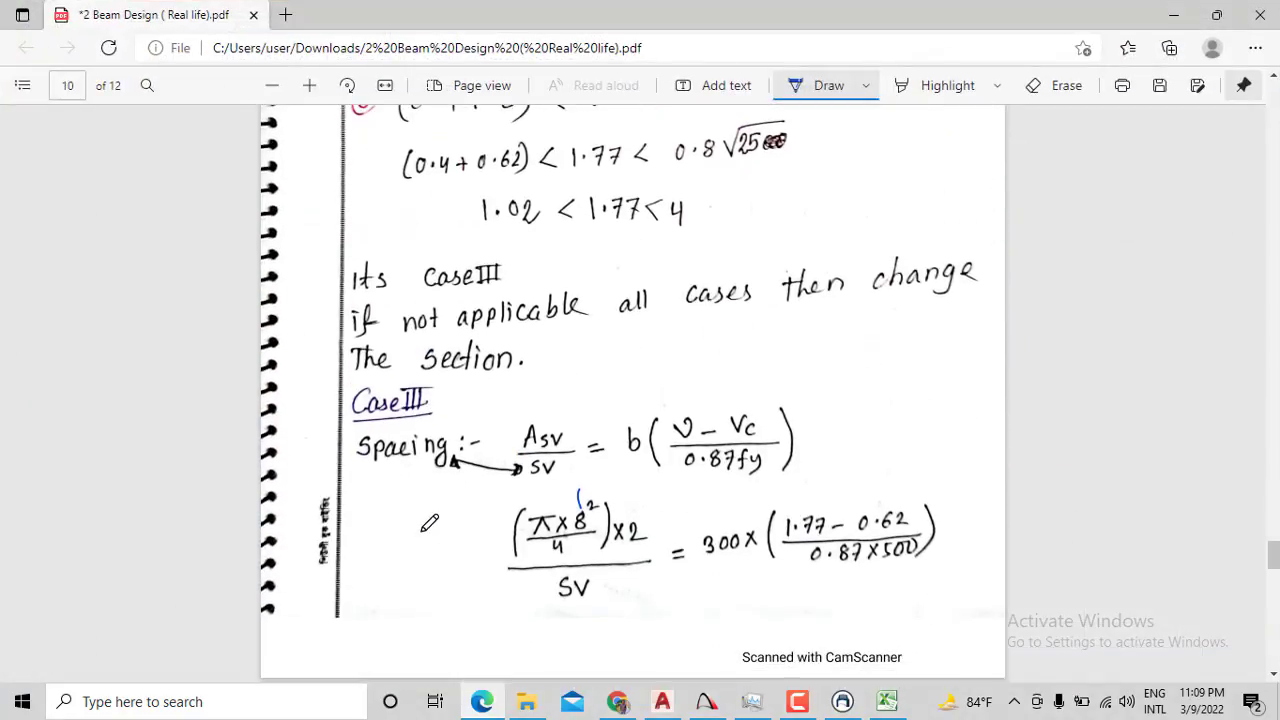
scroll(352, 470, down, 3)
scroll(430, 521, down, 1)
scroll(430, 521, down, 4)
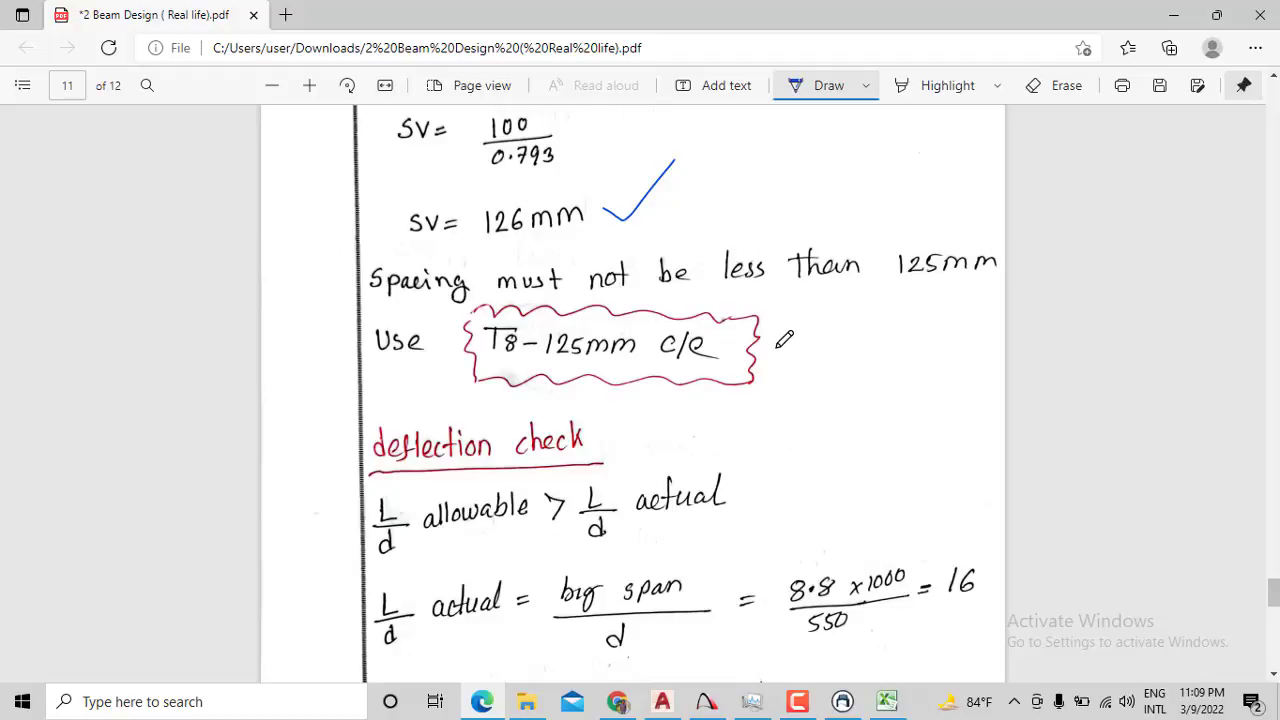
drag(768, 345, 862, 321)
click(880, 696)
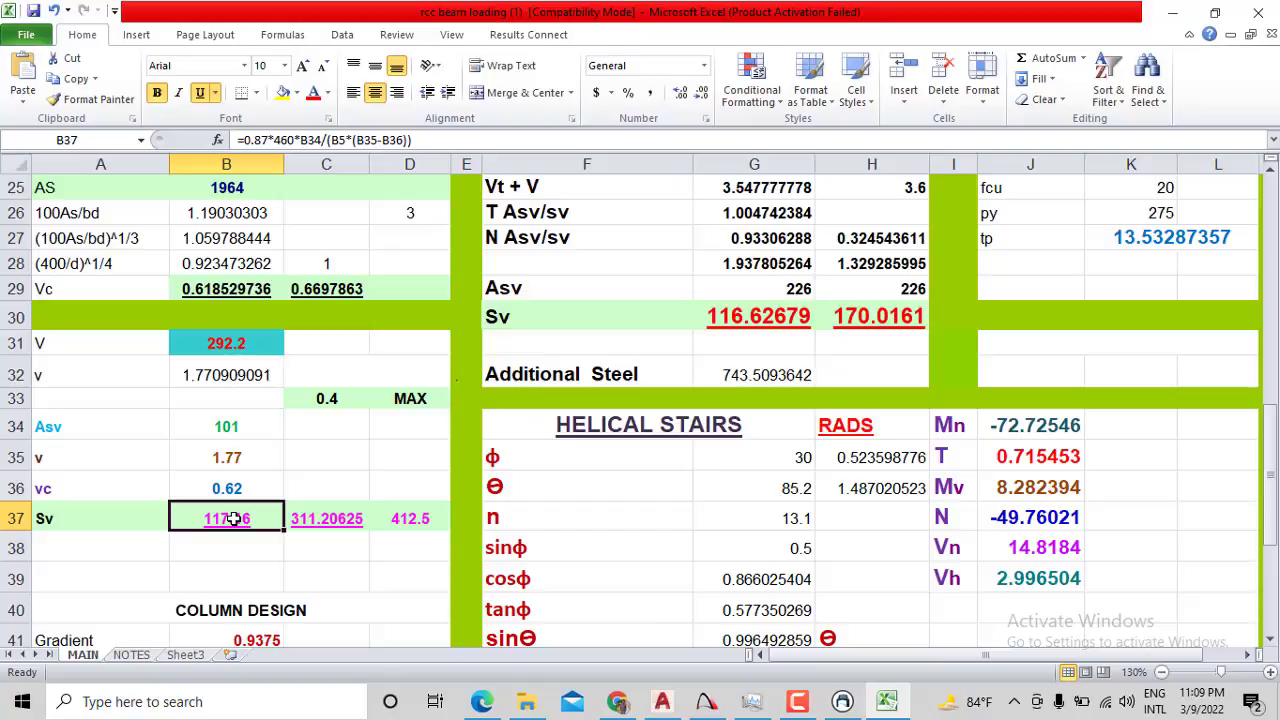
click(225, 541)
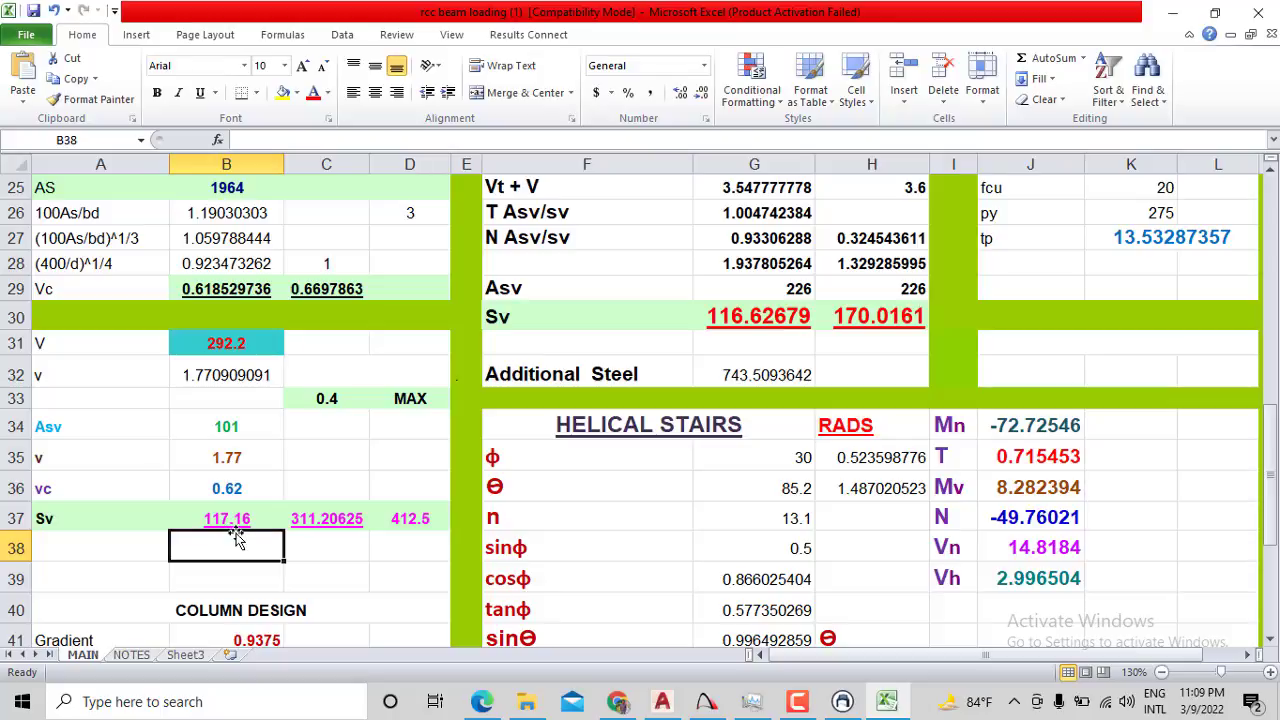
scroll(245, 537, up, 1)
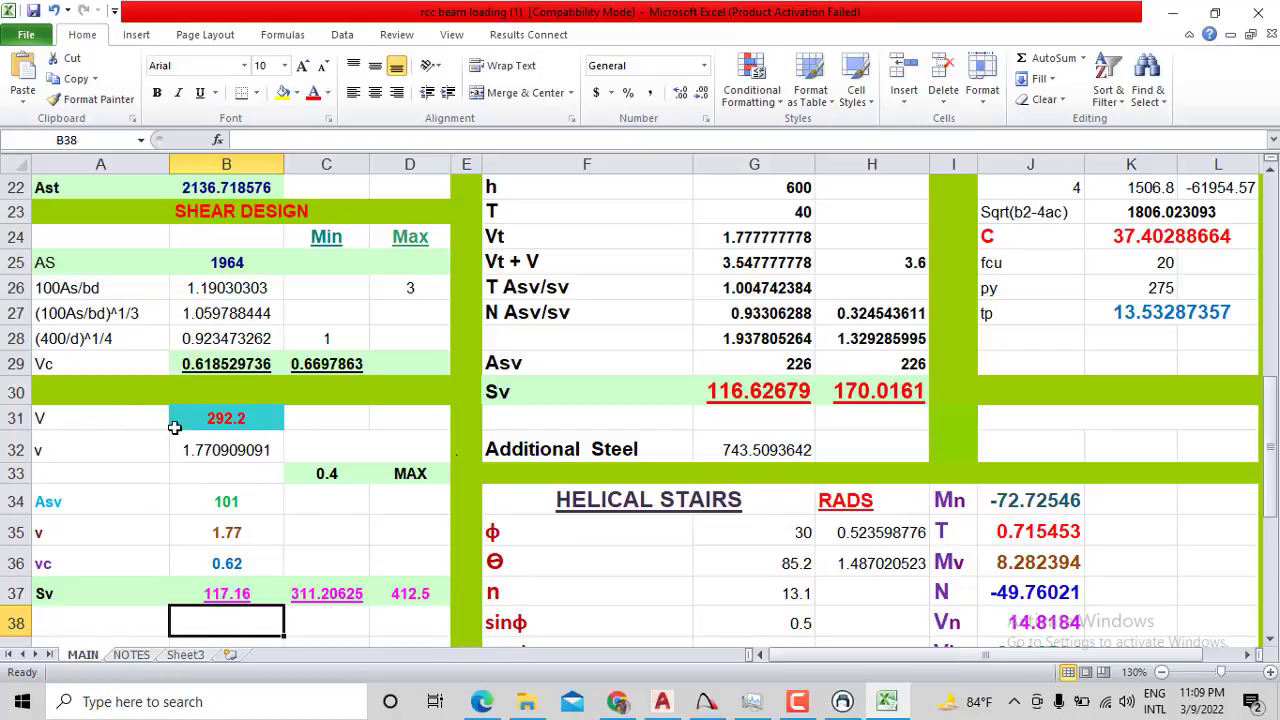
click(194, 424)
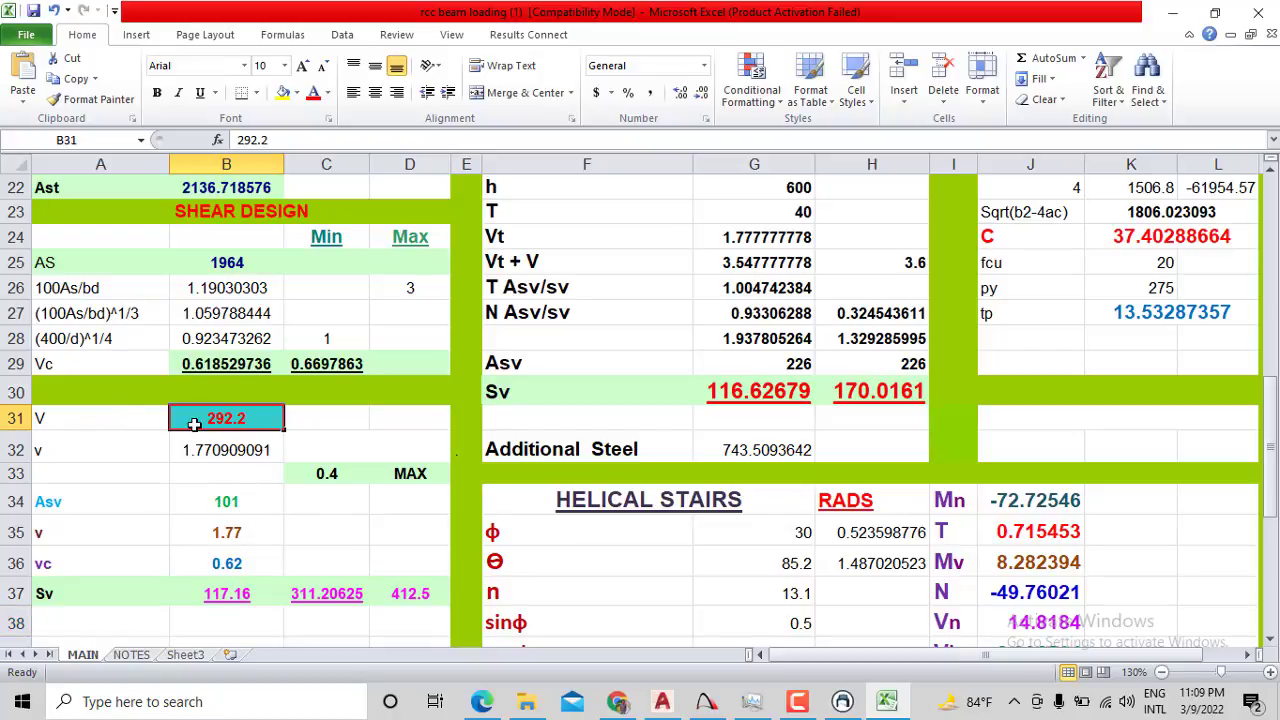
scroll(196, 420, up, 1)
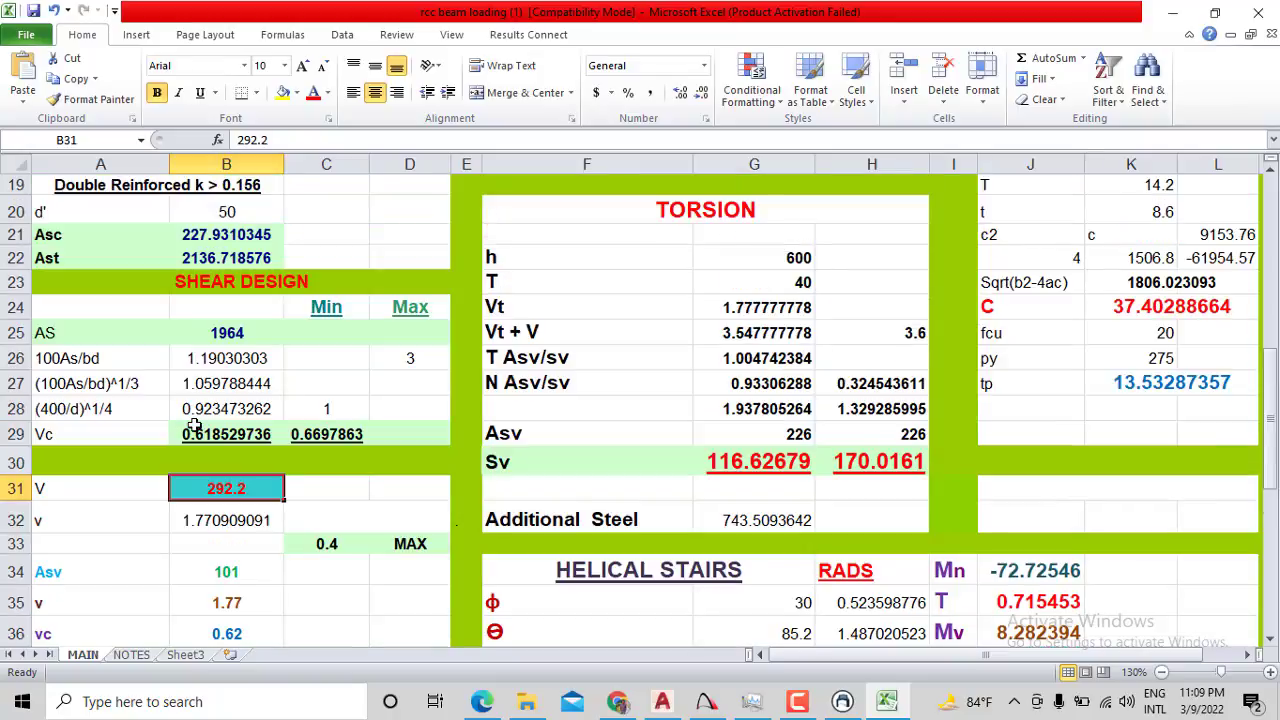
click(234, 336)
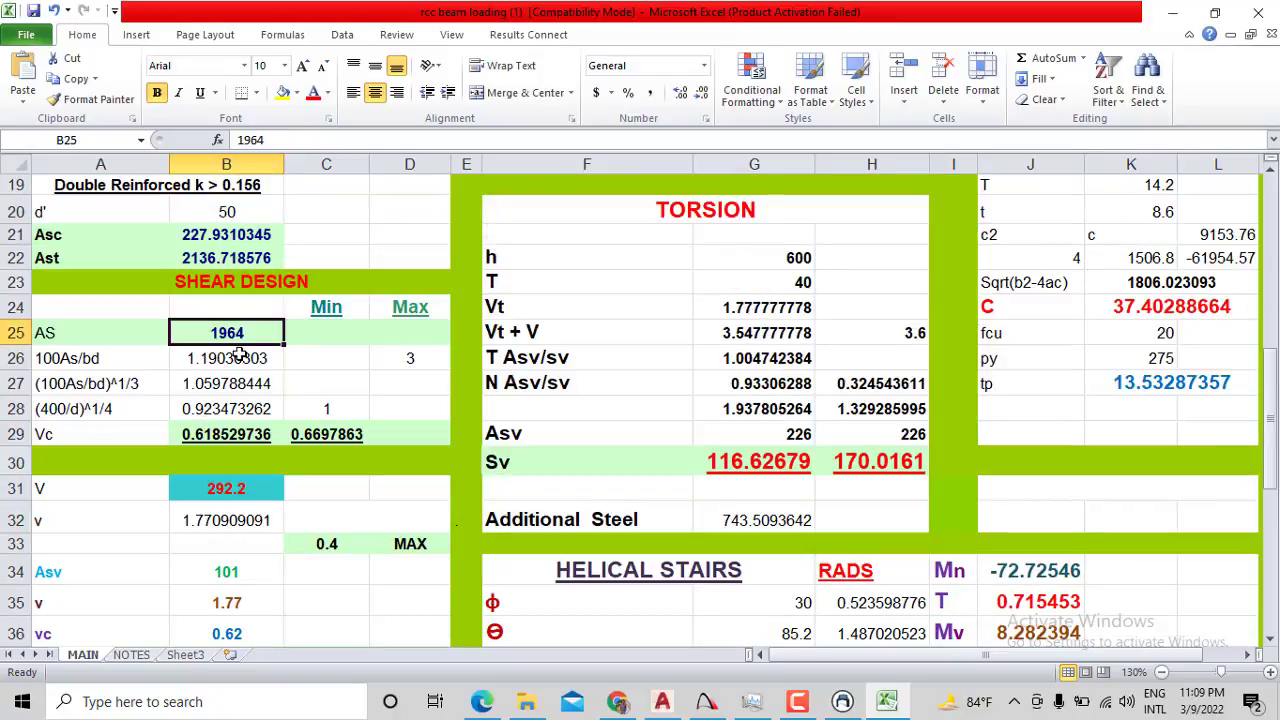
scroll(350, 528, down, 4)
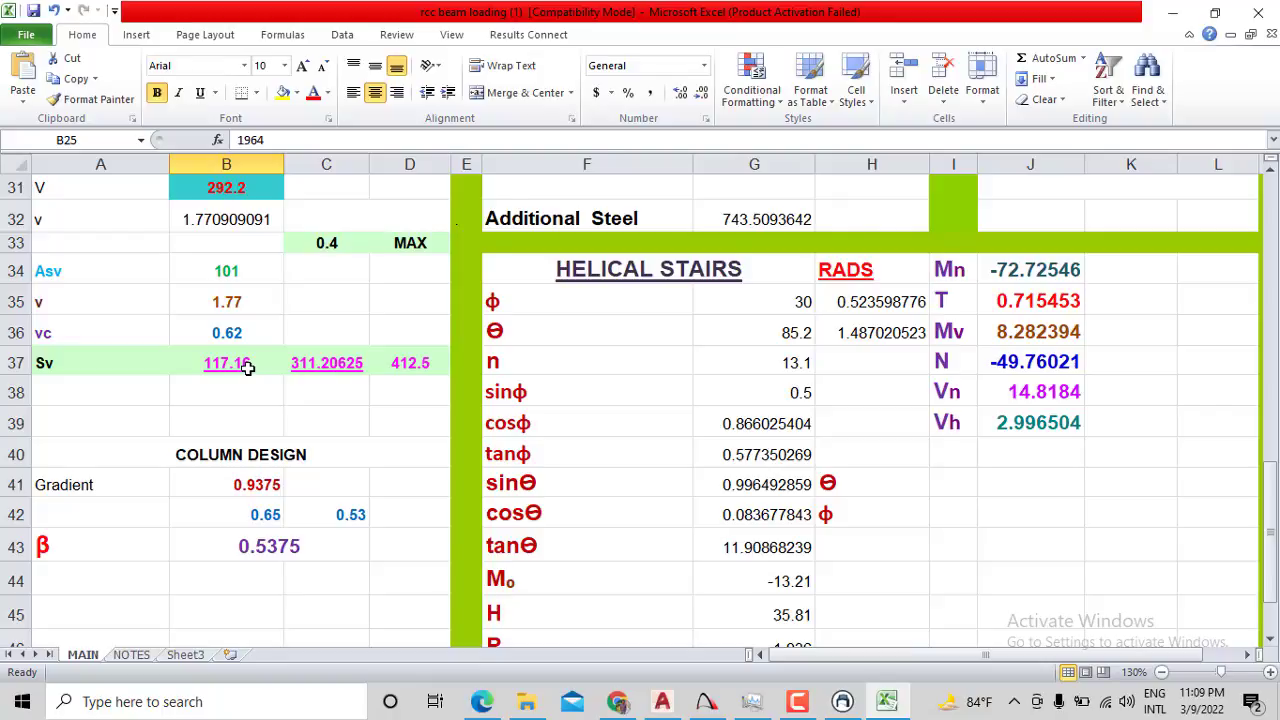
scroll(247, 368, up, 2)
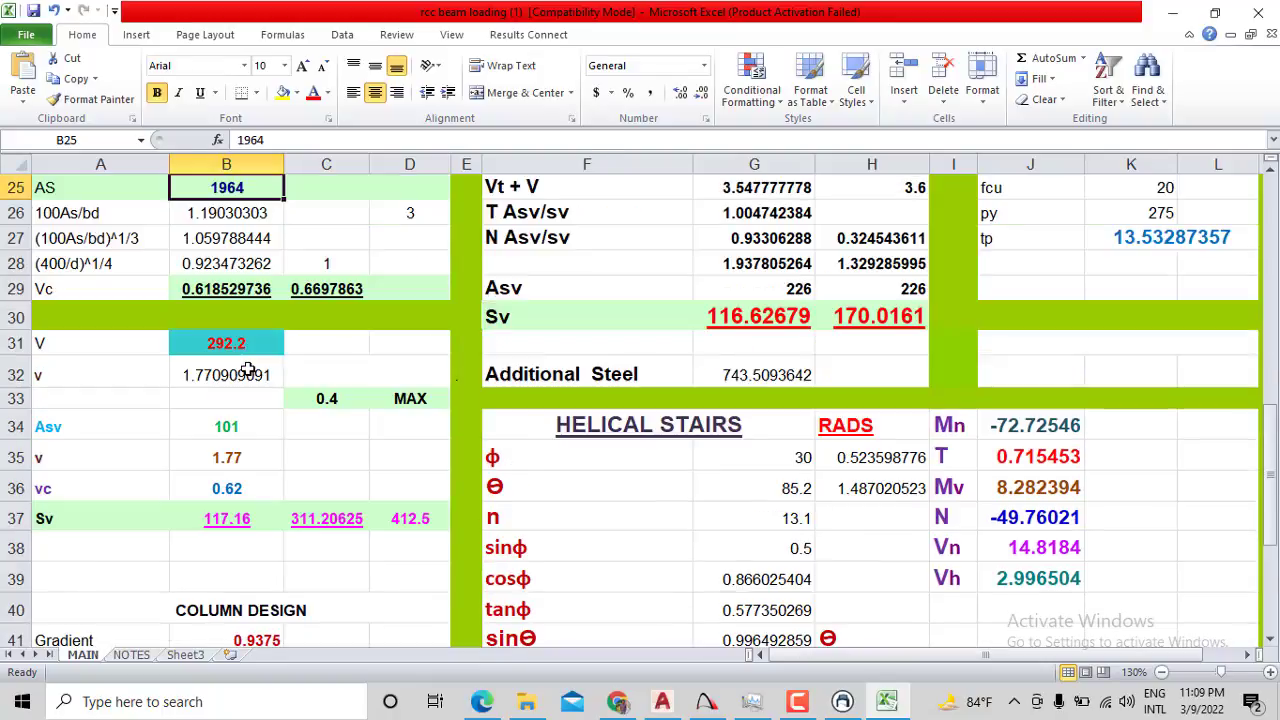
click(226, 290)
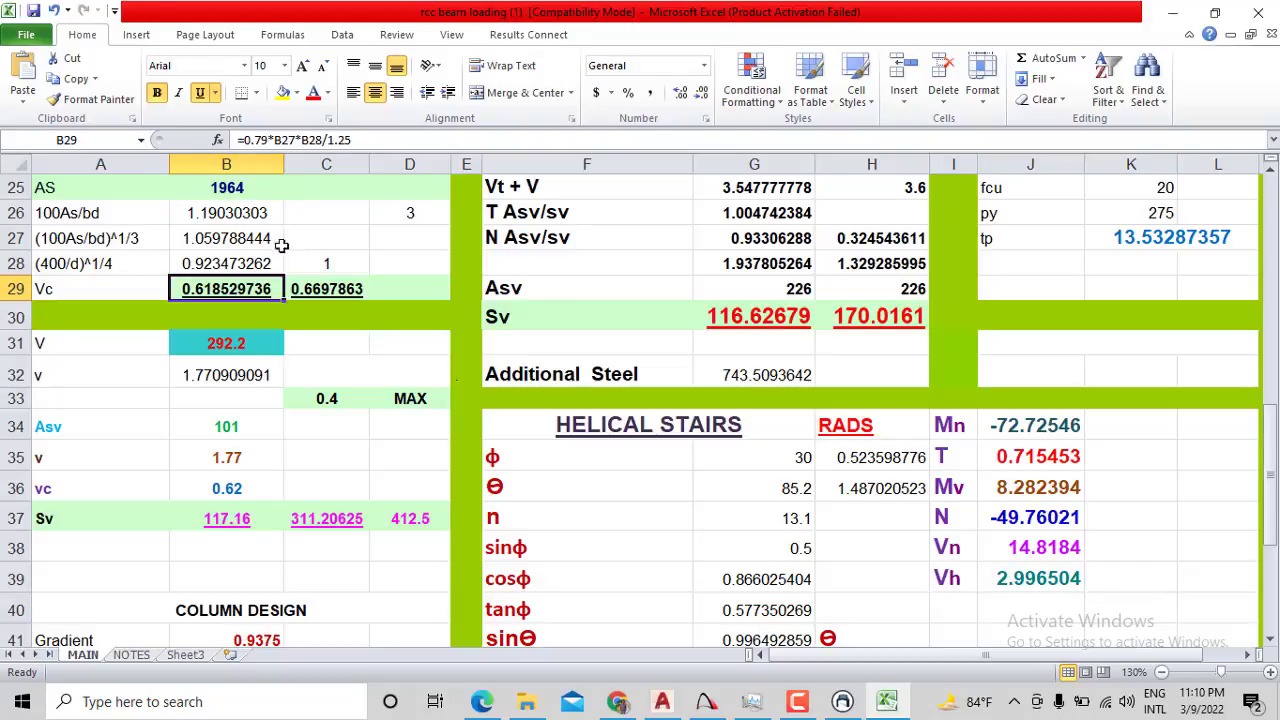
scroll(306, 318, down, 2)
click(258, 370)
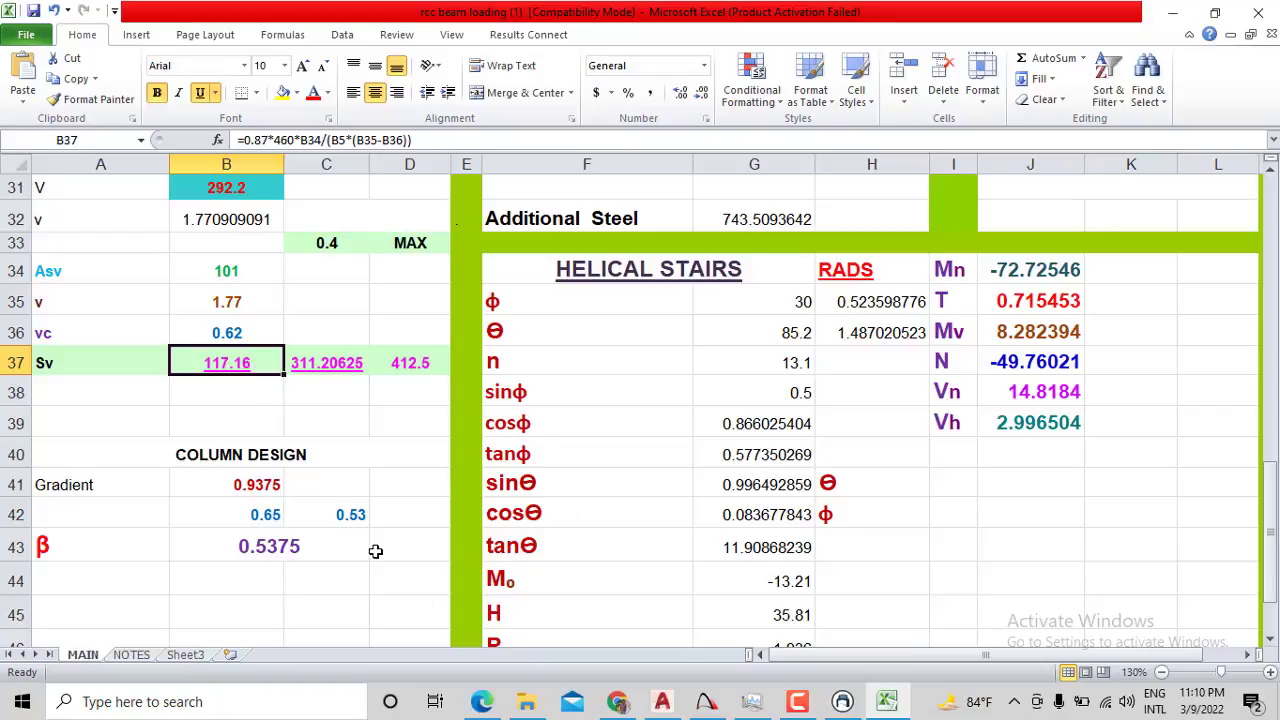
scroll(375, 551, up, 7)
scroll(375, 551, up, 3)
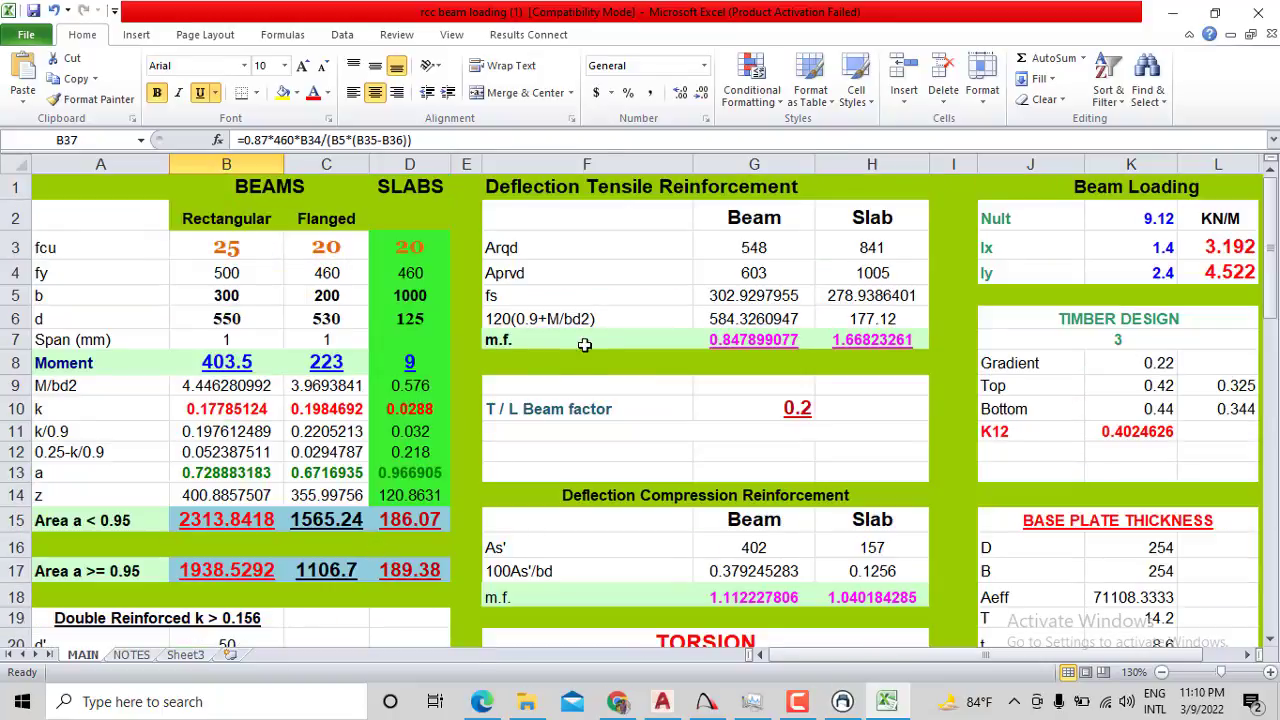
click(551, 229)
Bring the annotated PDF forward at page 11's deflection check, L/d actual = 16
click(798, 702)
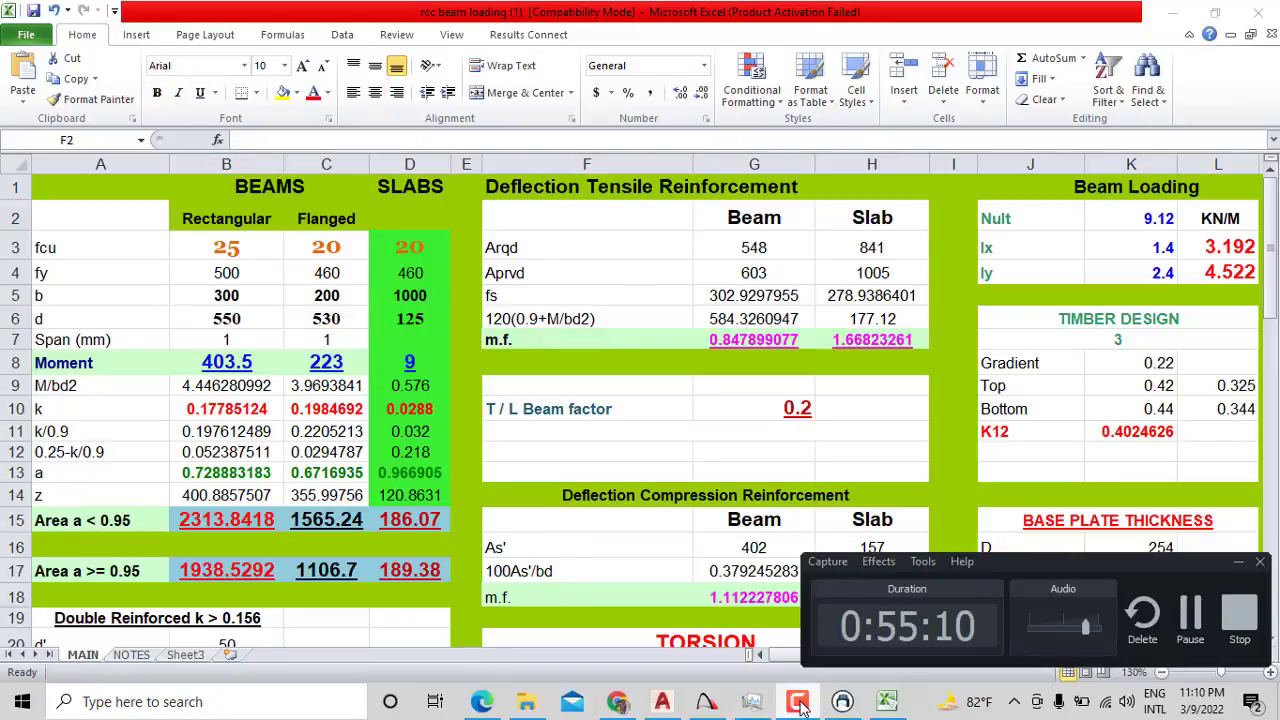
click(798, 702)
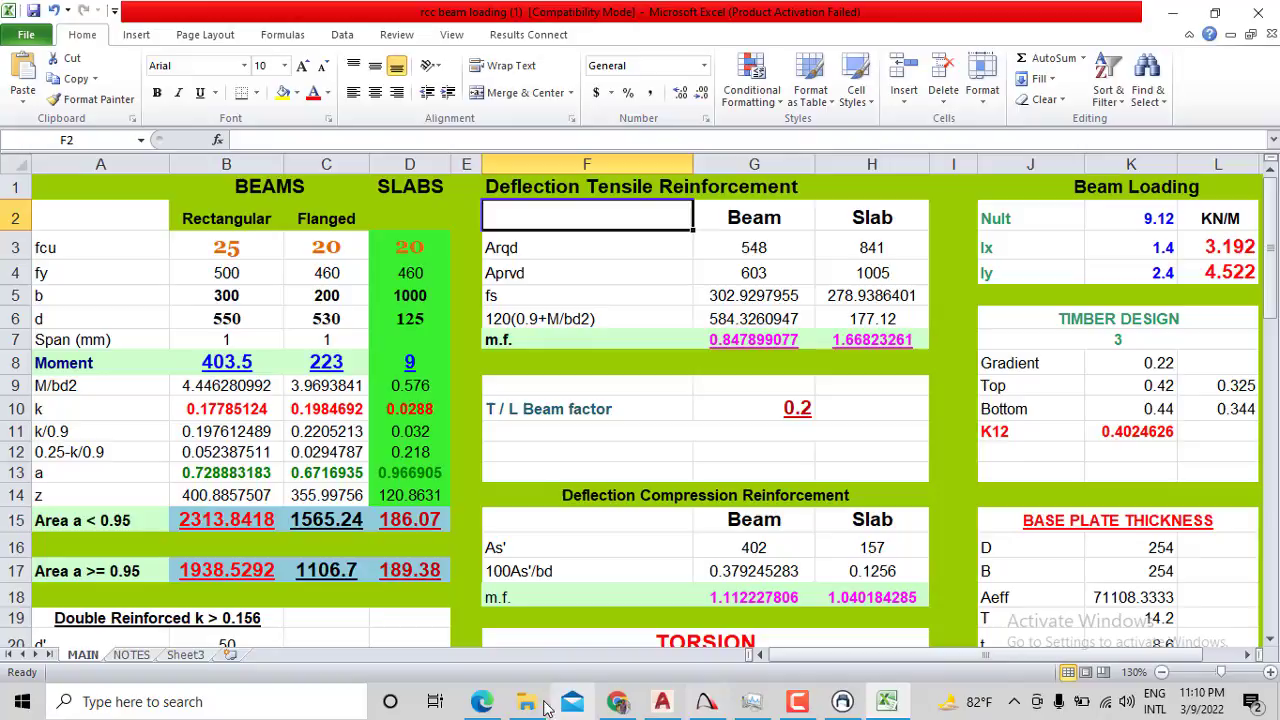
click(482, 702)
scroll(493, 608, down, 5)
scroll(455, 285, up, 3)
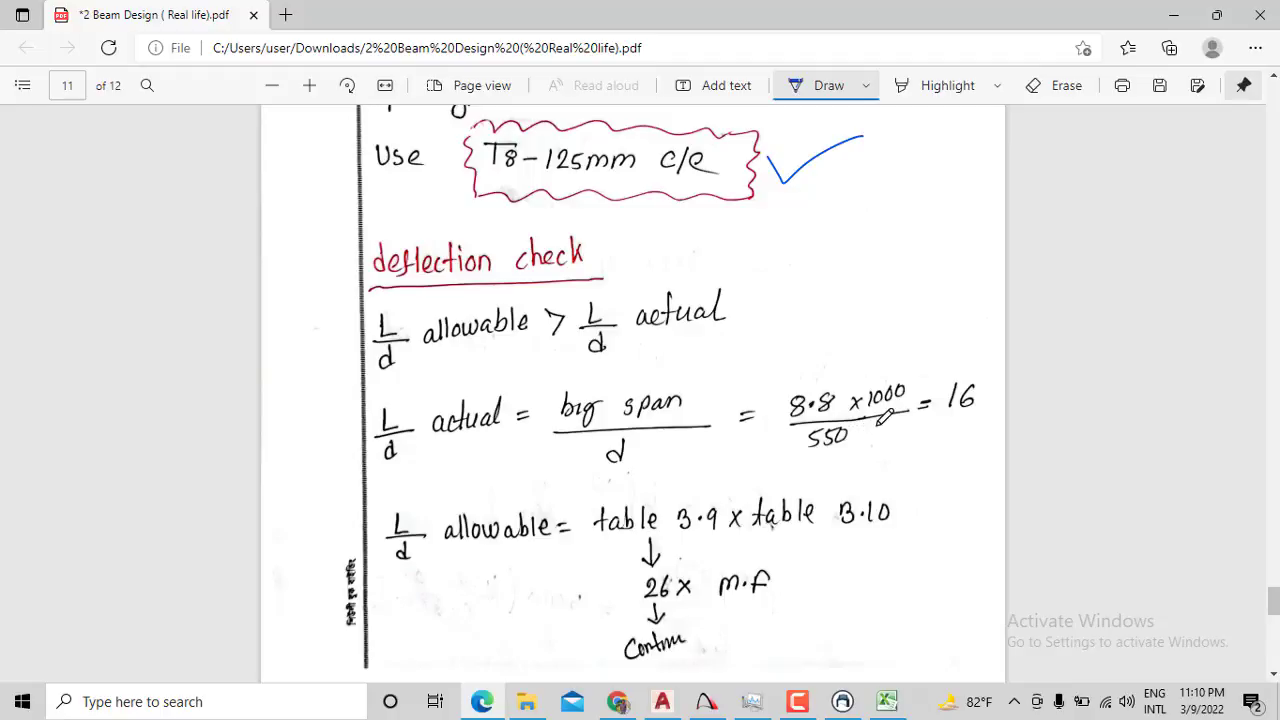
Underline the L/d actual of 16 in blue and draw an ink stroke above page 12's Sub: line
drag(949, 420, 998, 411)
scroll(605, 506, down, 1)
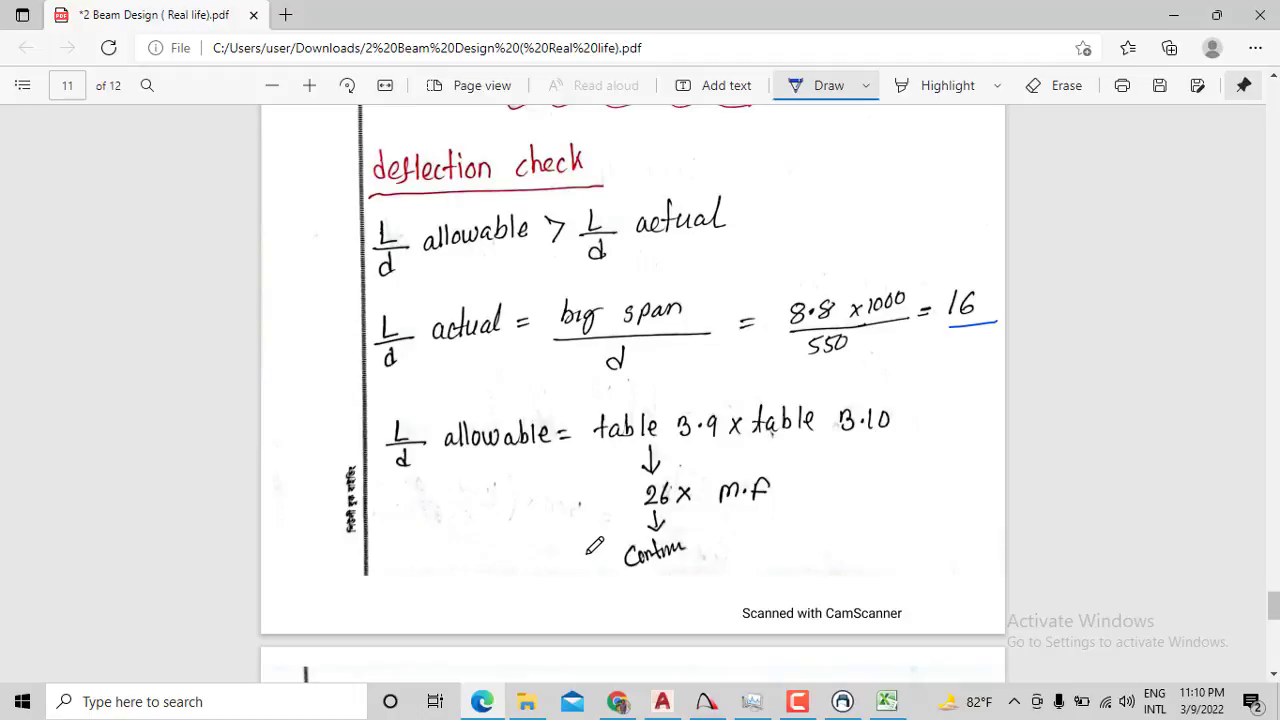
scroll(594, 545, down, 3)
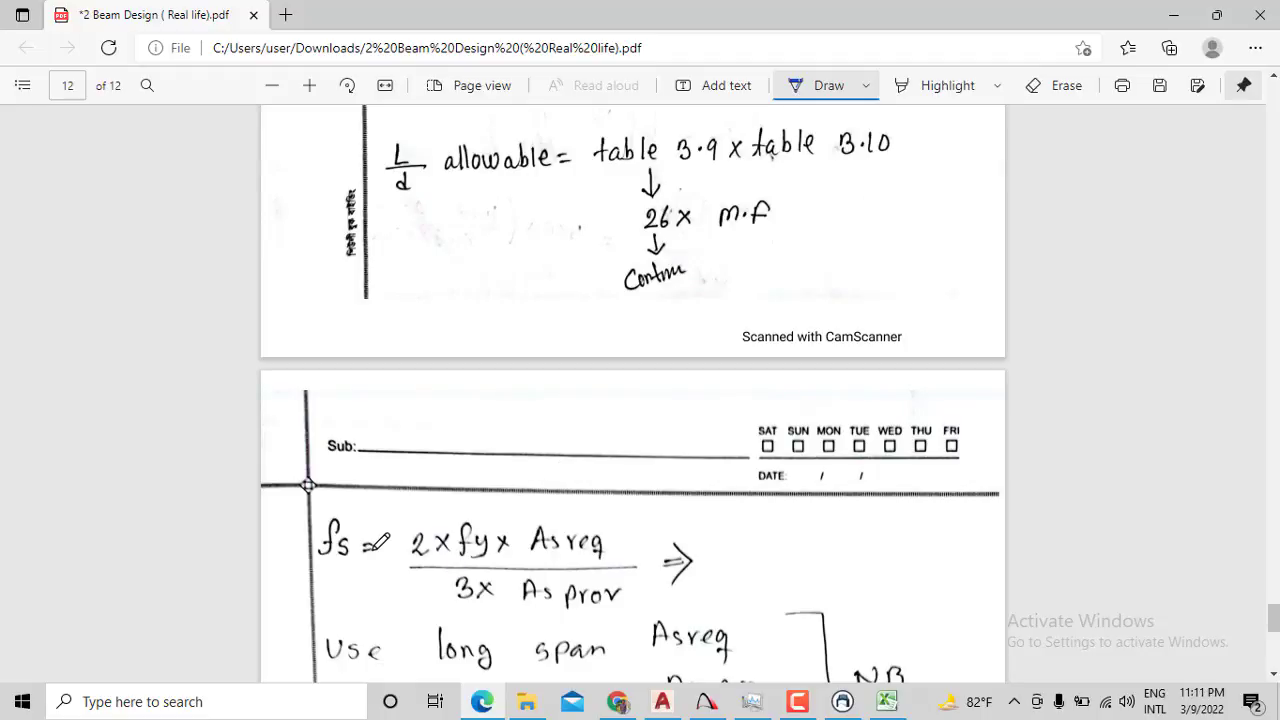
scroll(378, 540, down, 1)
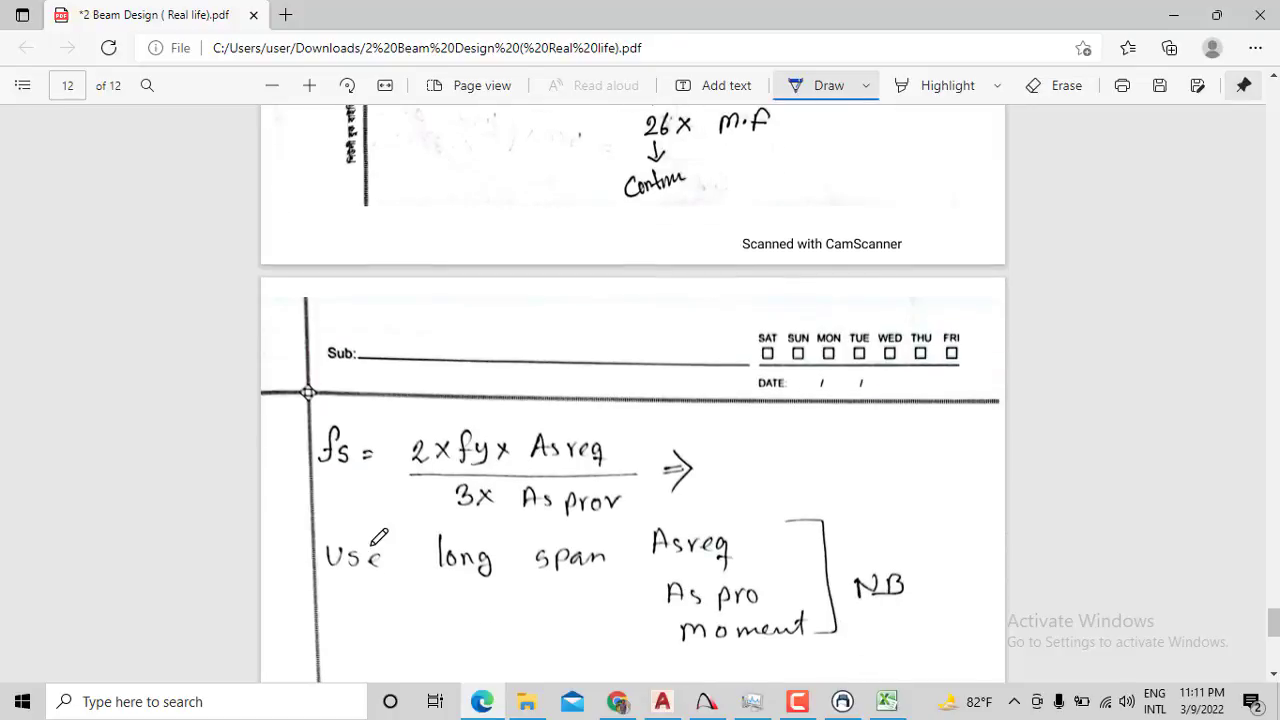
scroll(378, 540, down, 1)
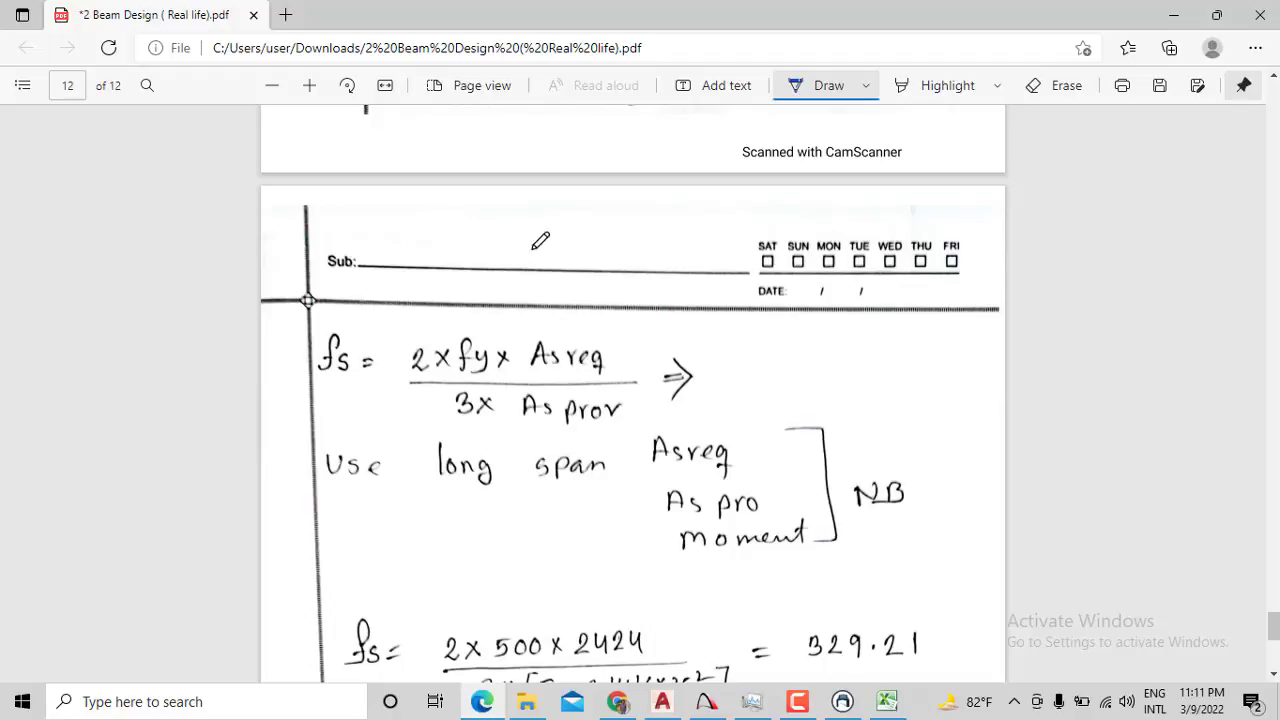
drag(506, 250, 838, 238)
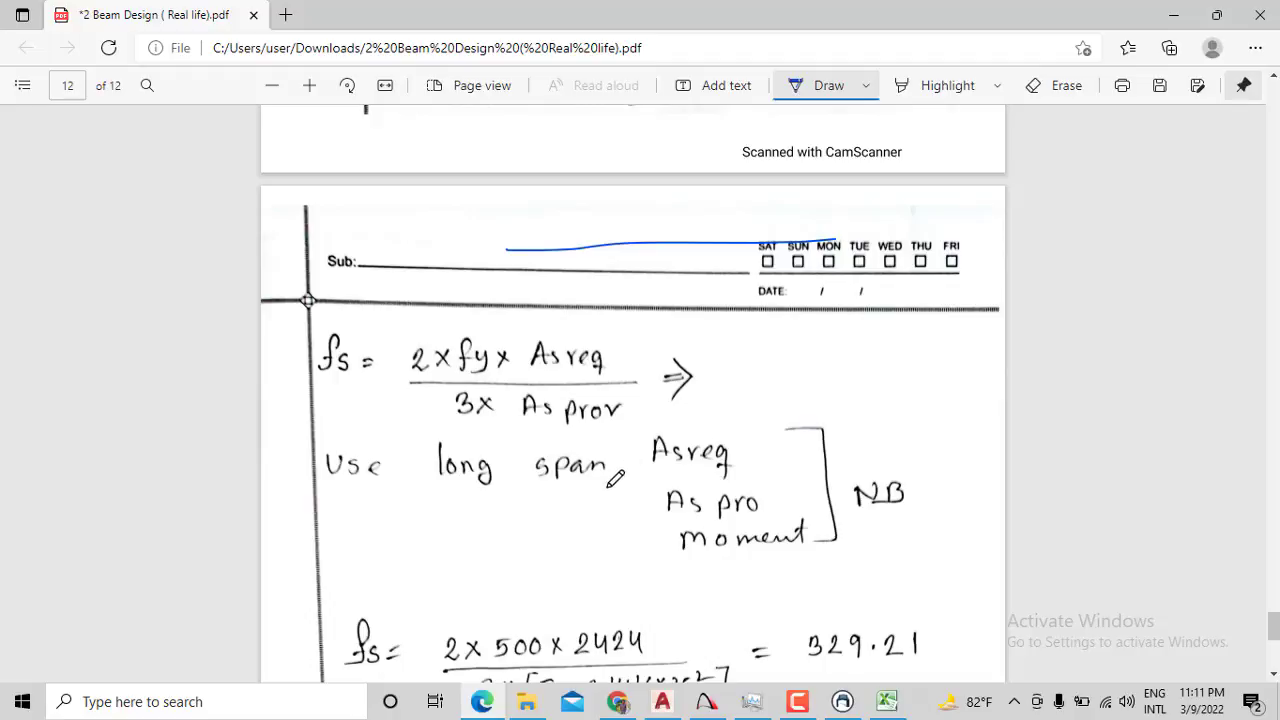
On page 6's moment diagram, draw a line from support 2 to support 4 and circle its lowest point
scroll(559, 537, up, 6)
scroll(559, 537, up, 6)
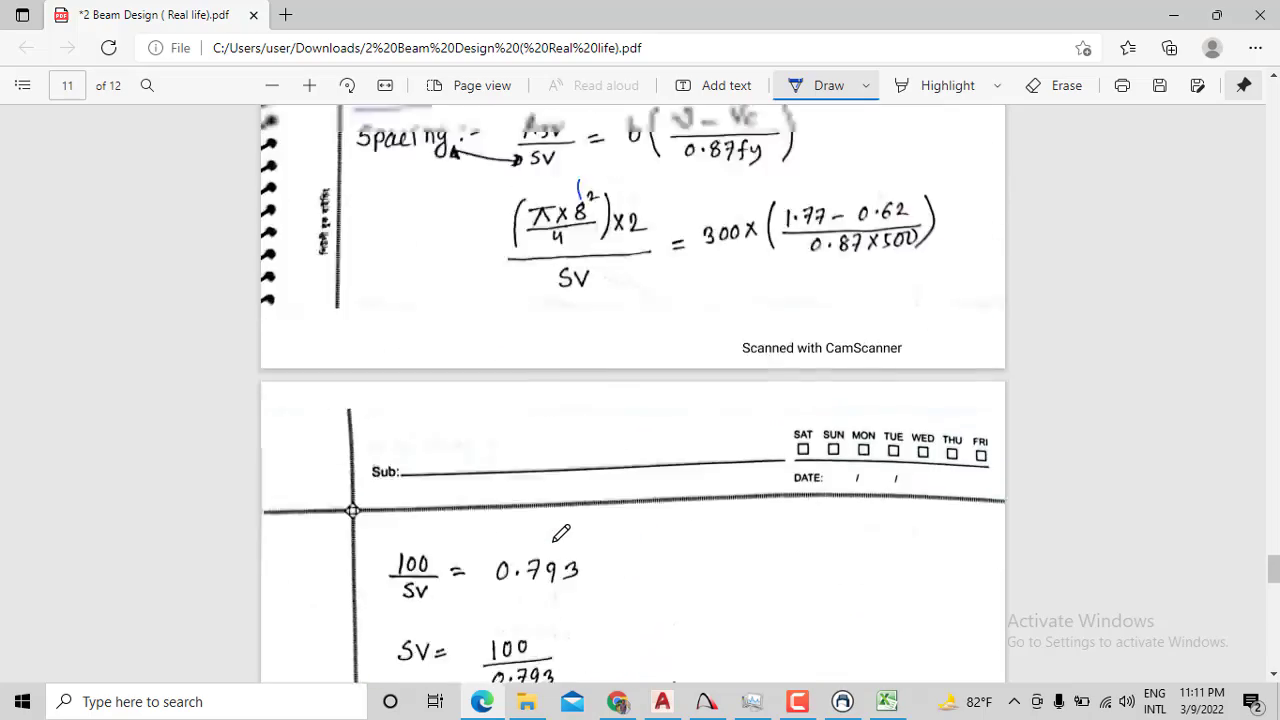
scroll(559, 537, up, 6)
scroll(561, 535, up, 6)
scroll(561, 535, up, 5)
scroll(561, 535, up, 5)
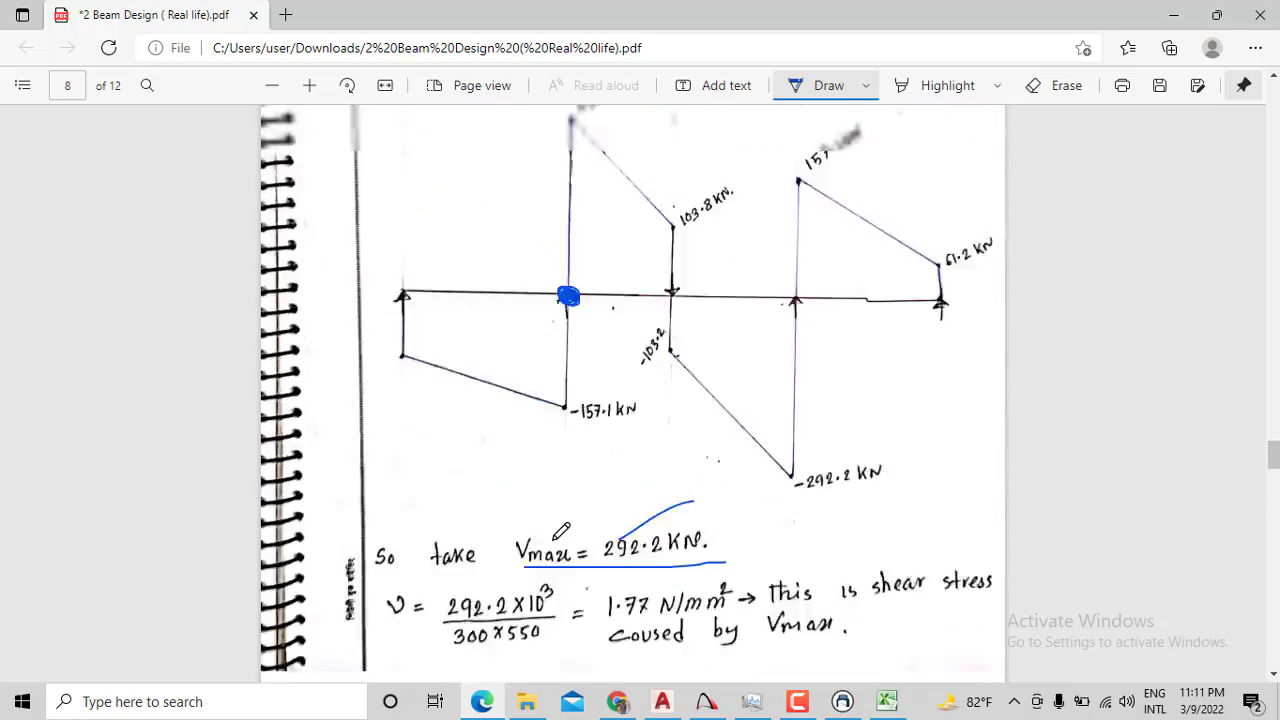
scroll(561, 535, up, 5)
scroll(561, 531, up, 5)
scroll(561, 531, up, 5)
scroll(561, 531, up, 5)
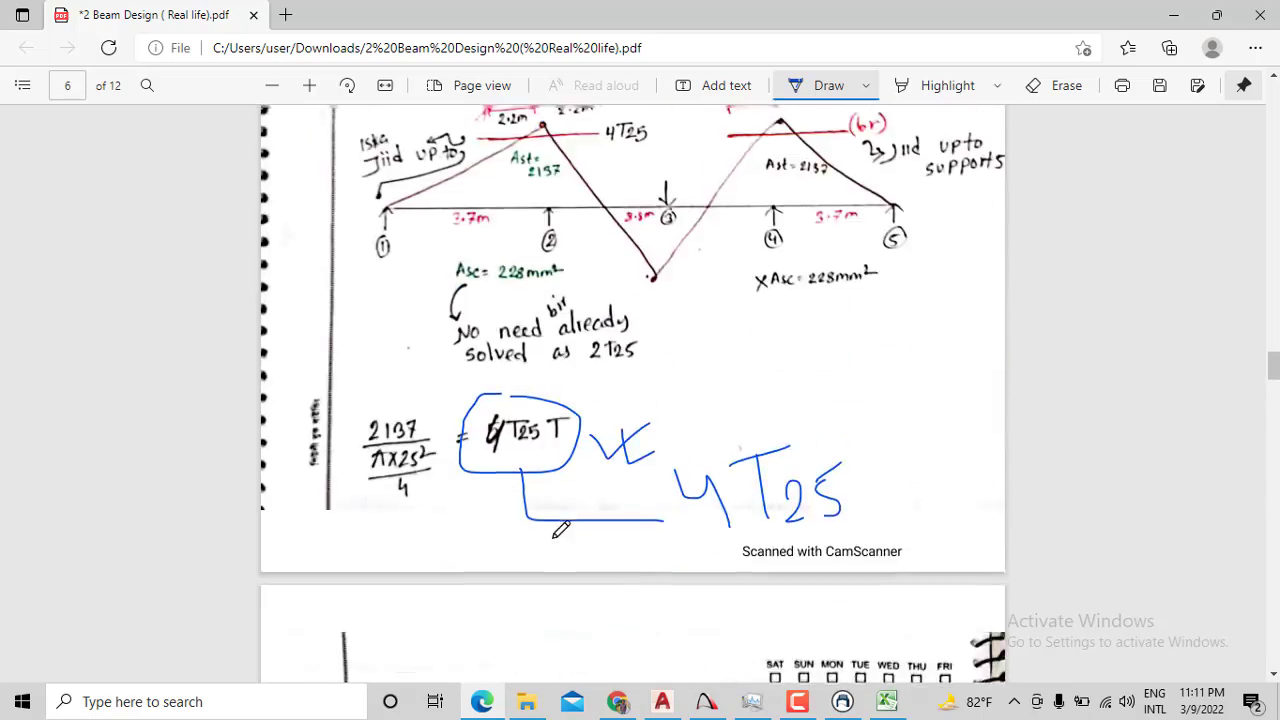
scroll(561, 531, up, 5)
scroll(561, 531, down, 3)
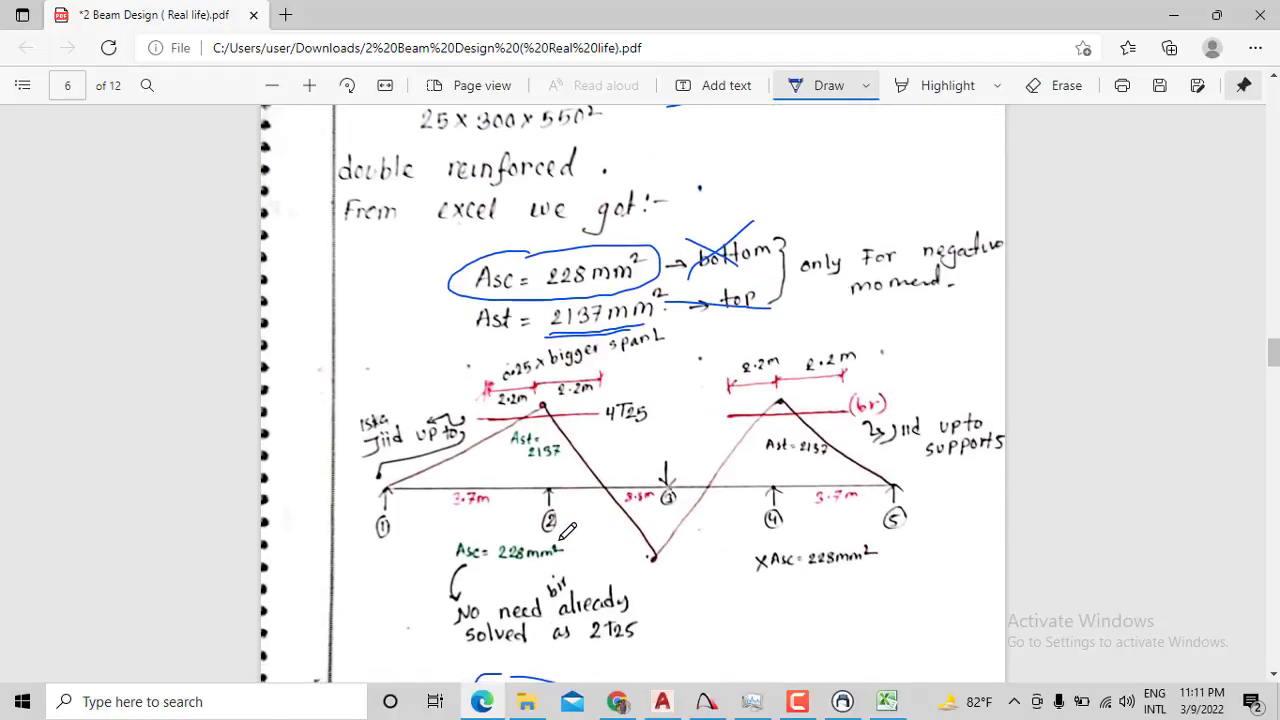
drag(550, 522, 776, 504)
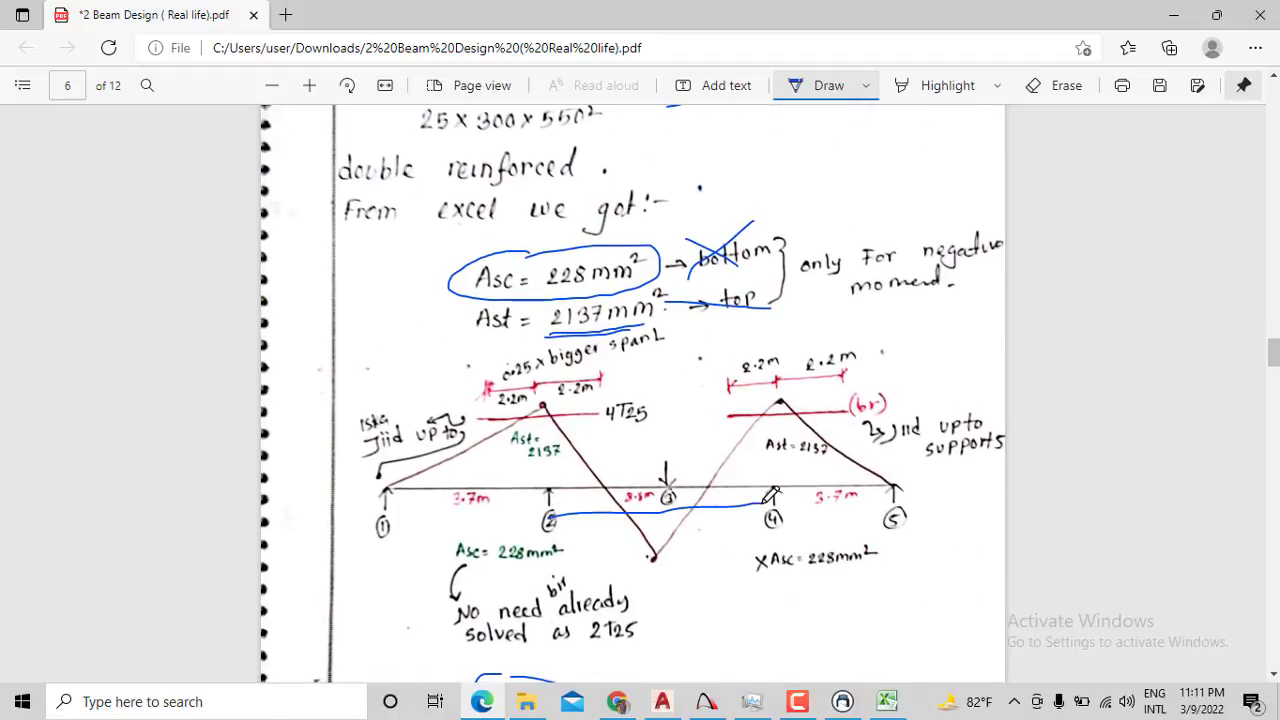
drag(670, 538, 657, 540)
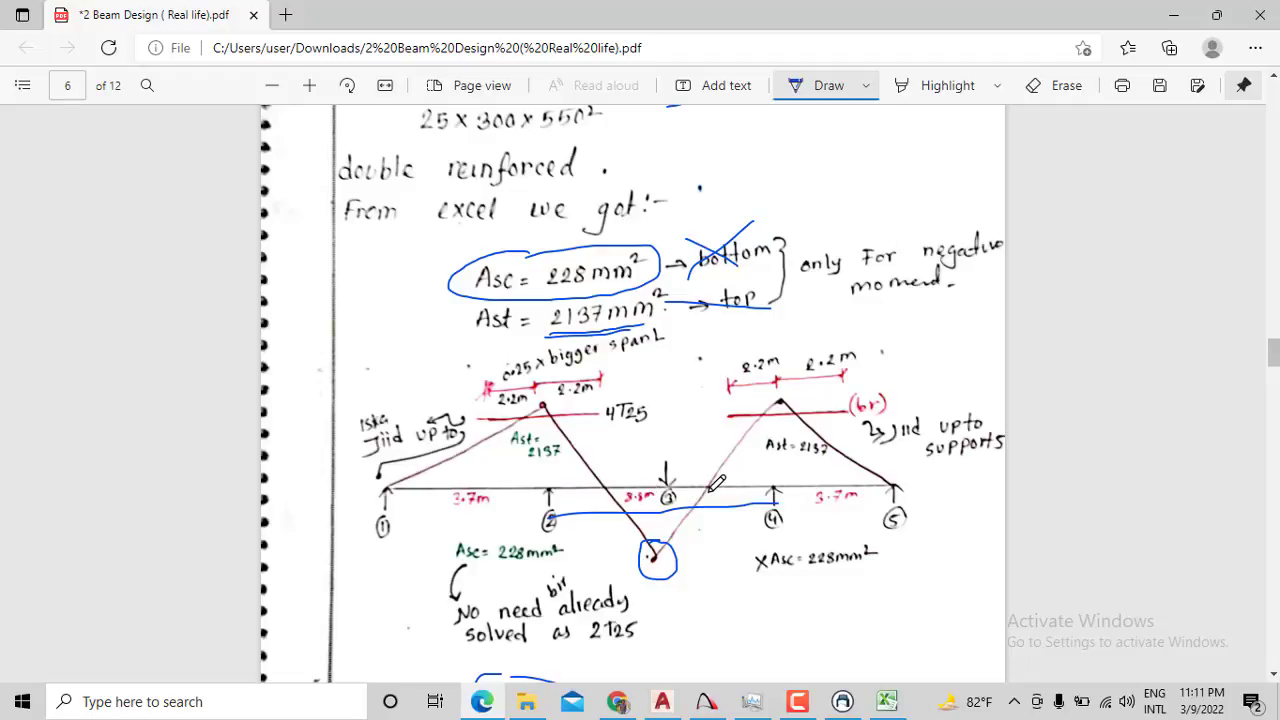
Scroll back down to page 12 of the beam design PDF
scroll(707, 514, down, 2)
scroll(707, 514, down, 8)
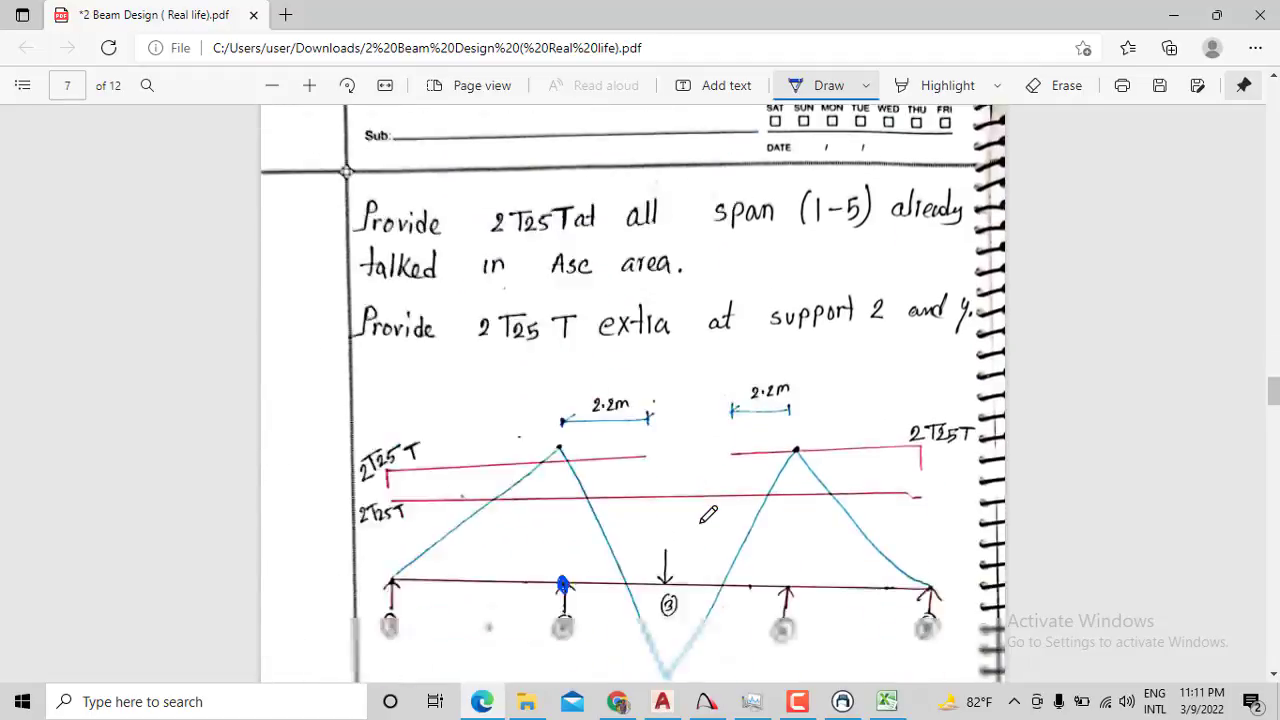
scroll(710, 500, down, 8)
scroll(722, 480, down, 3)
scroll(722, 480, down, 8)
scroll(718, 484, down, 8)
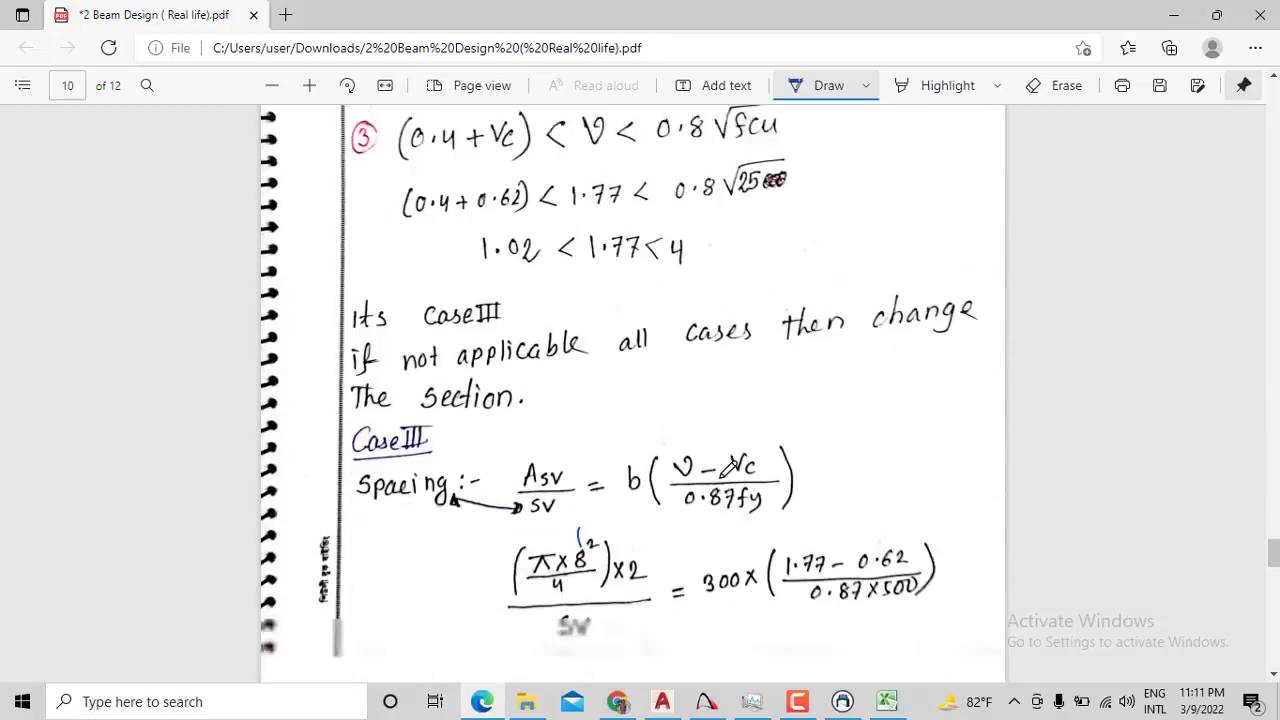
scroll(714, 487, down, 8)
scroll(712, 488, down, 5)
scroll(714, 488, down, 8)
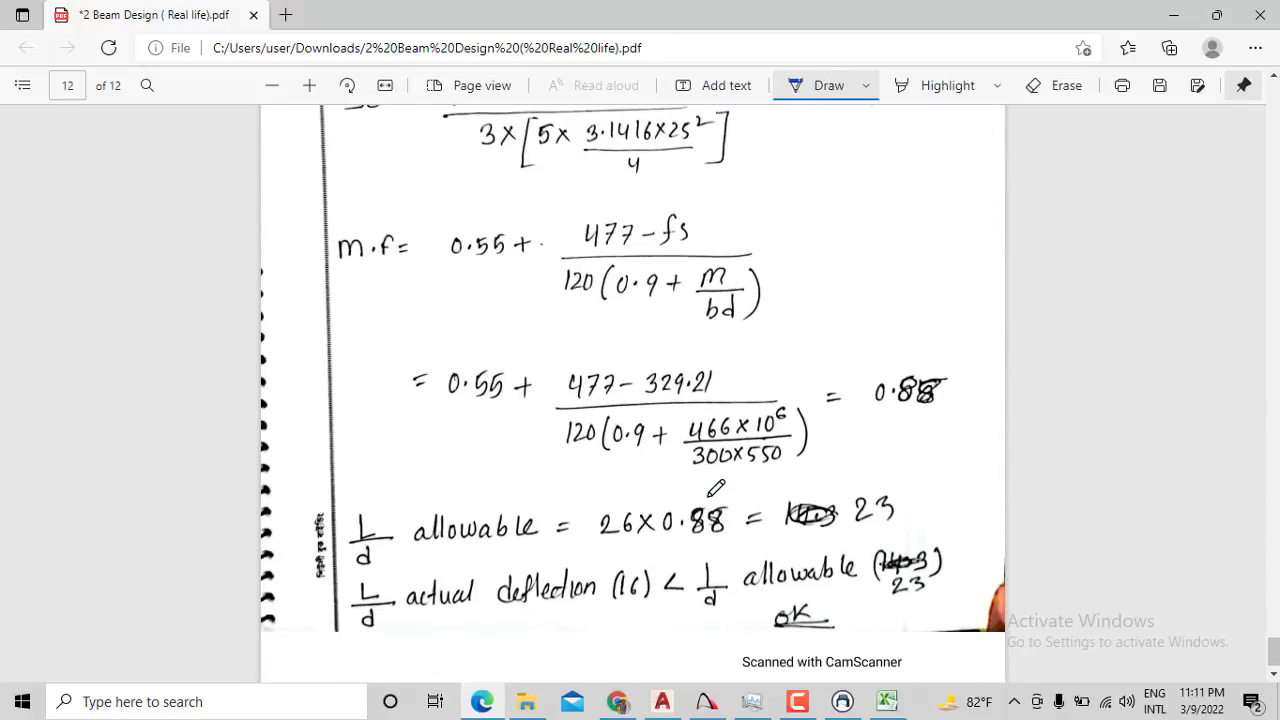
scroll(716, 488, up, 5)
scroll(710, 480, up, 2)
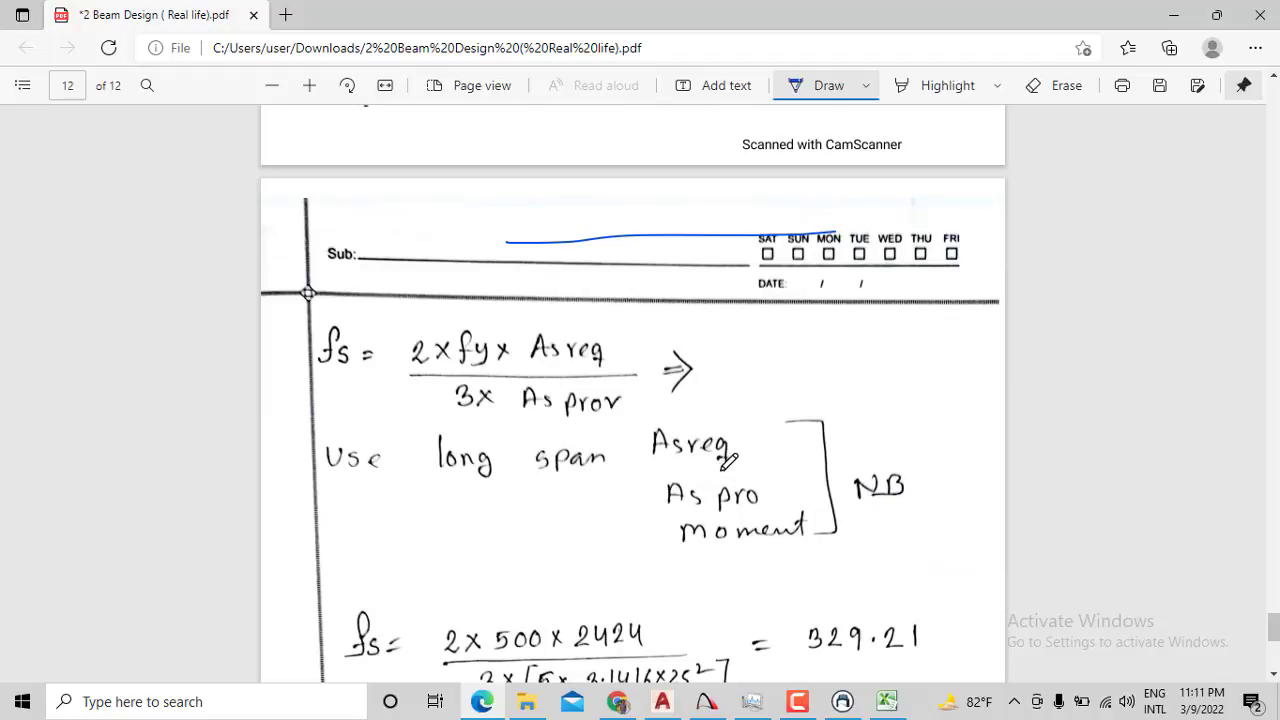
Mark 2424, the provided bar-area term and 329.21 in page 12's steel stress calculation
scroll(712, 460, down, 4)
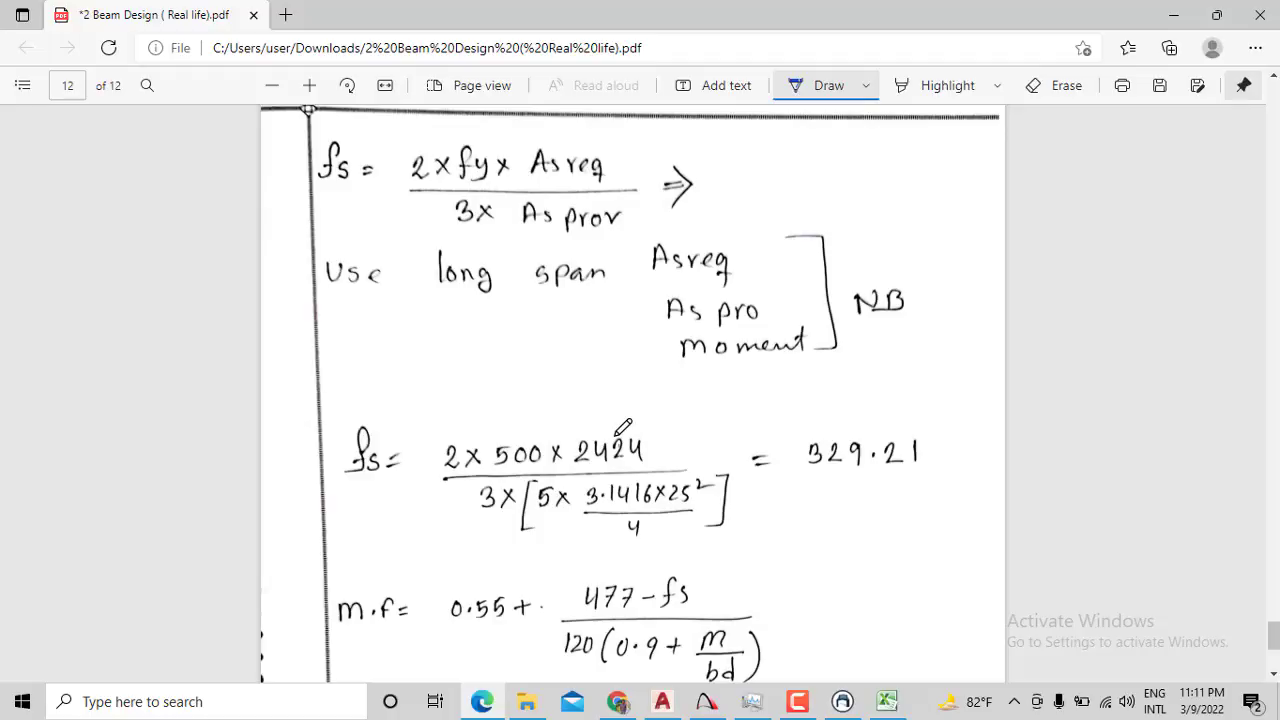
drag(617, 435, 648, 411)
mouse_move(557, 514)
mouse_down()
mouse_move(564, 544)
mouse_move(726, 561)
mouse_up()
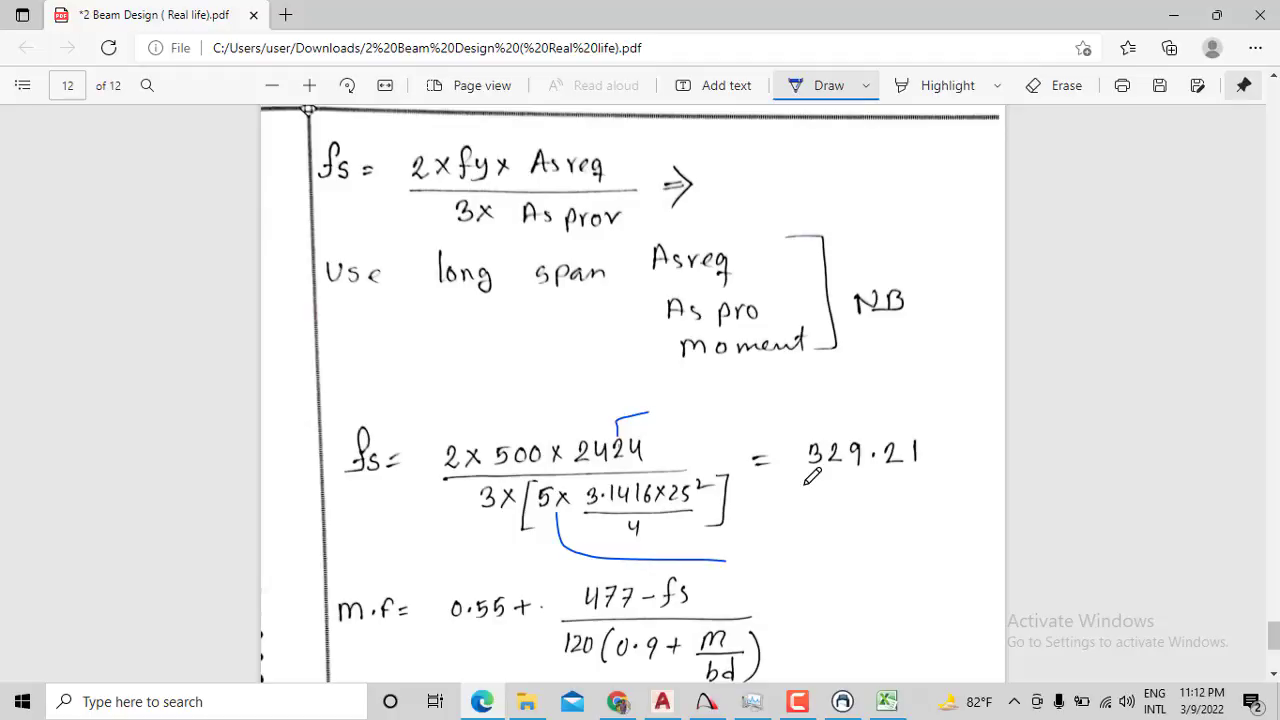
drag(805, 483, 944, 474)
Underline the modification factor 0.88 and the allowable L/d of 23
scroll(620, 525, down, 4)
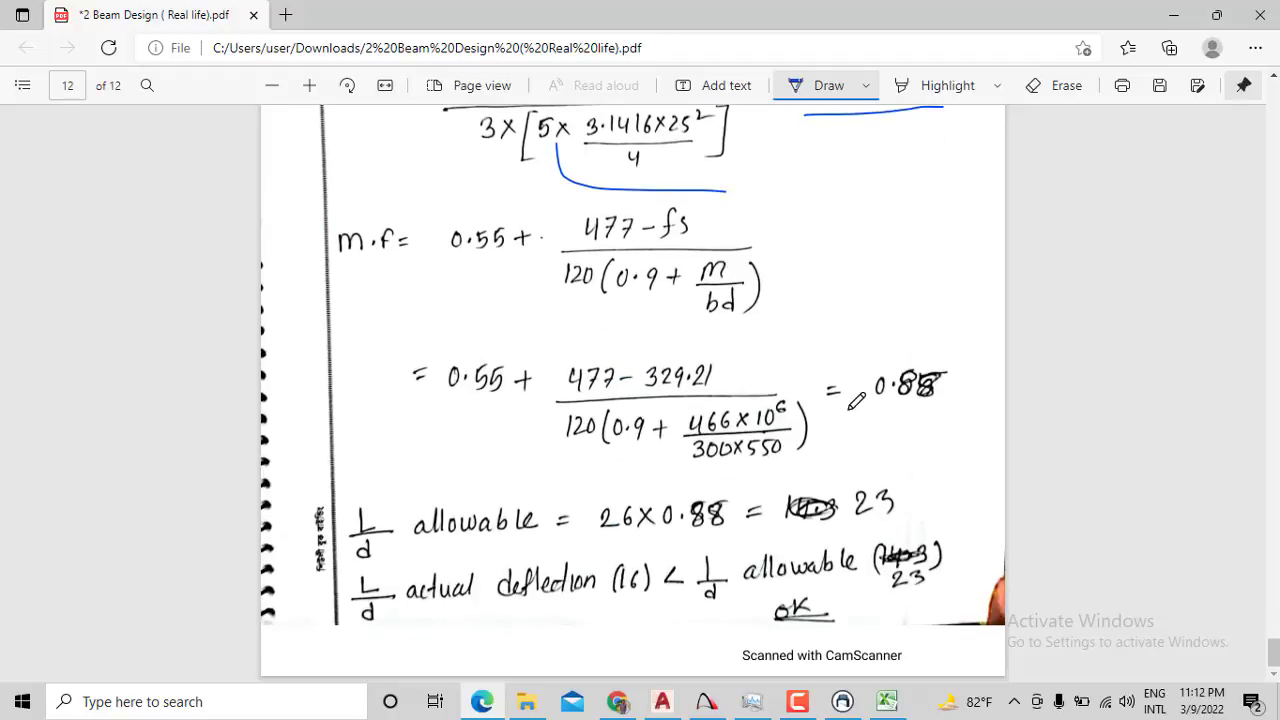
drag(849, 408, 941, 407)
drag(850, 522, 877, 521)
In the beam-loading workbook, enter 2424 as the beam's required and 2455 as its provided steel area
click(887, 701)
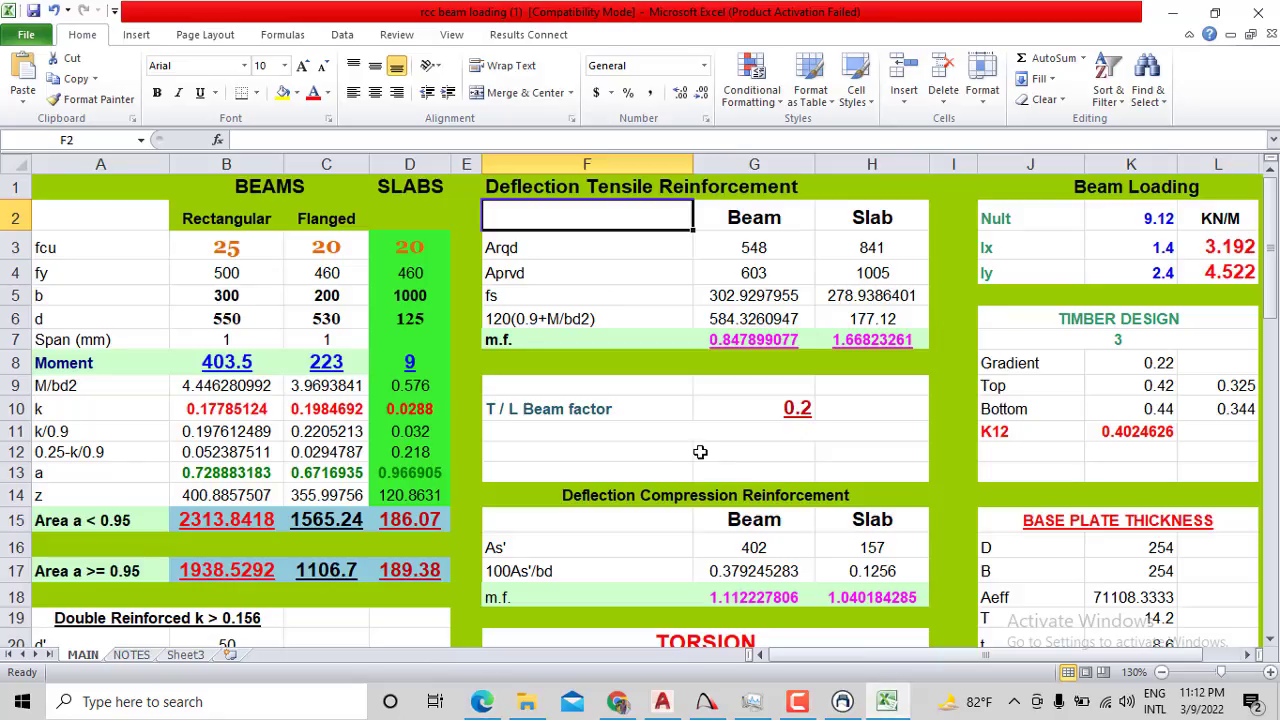
click(836, 252)
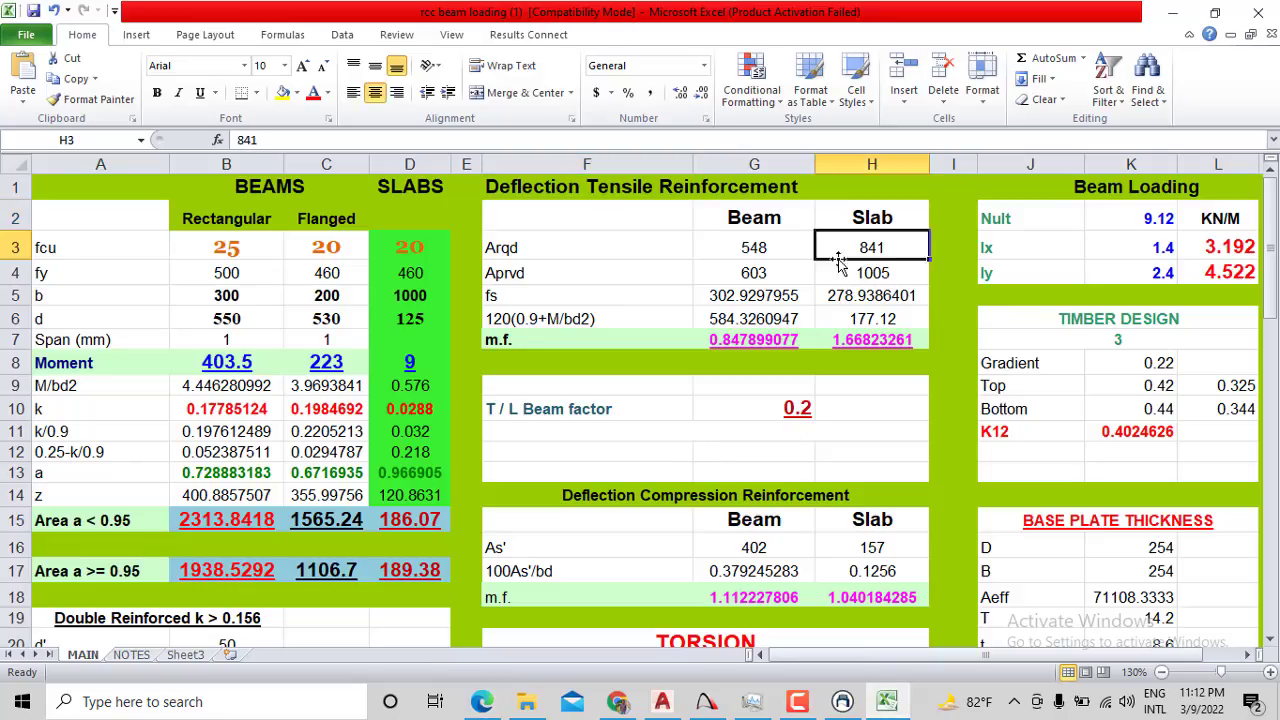
click(756, 224)
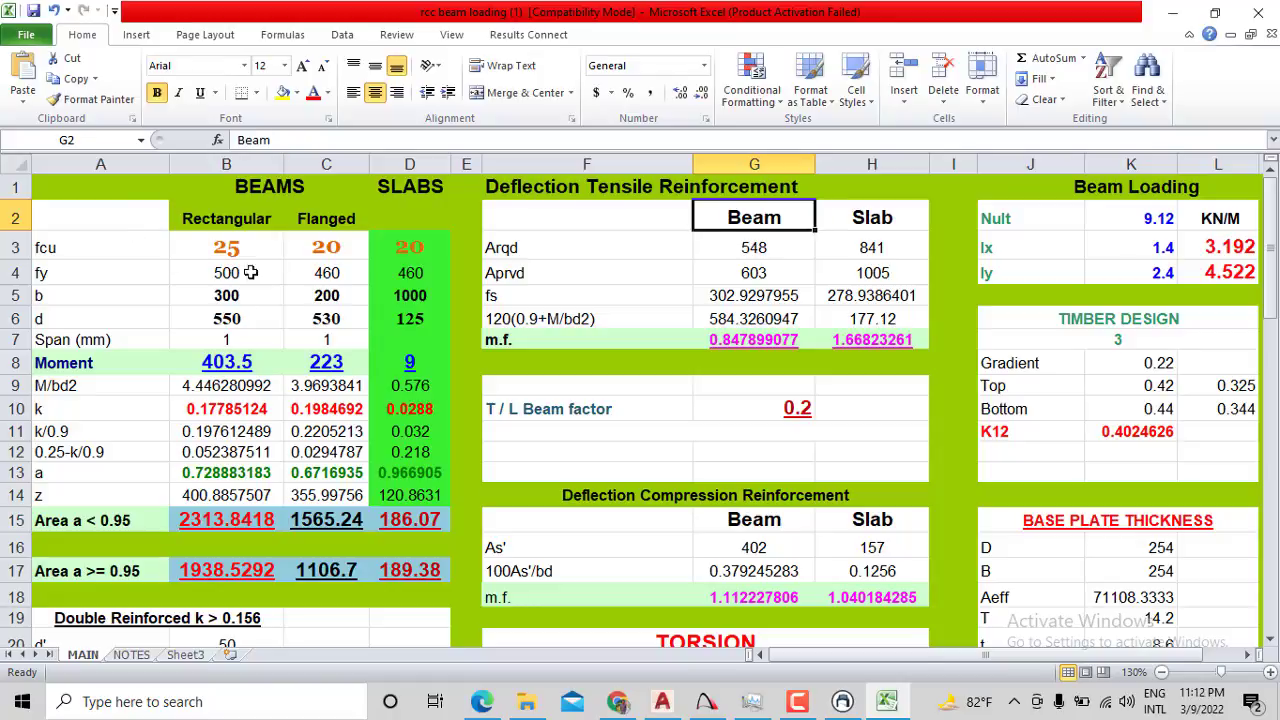
drag(230, 250, 230, 338)
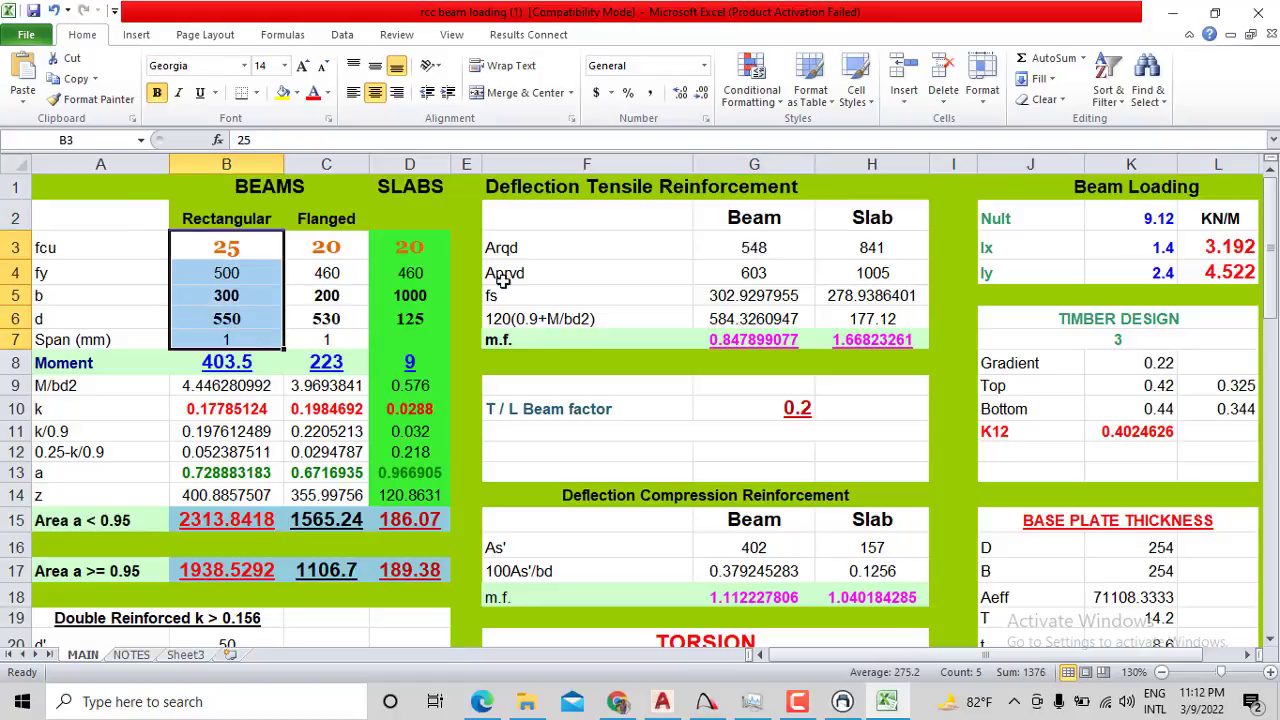
click(782, 245)
text(242)
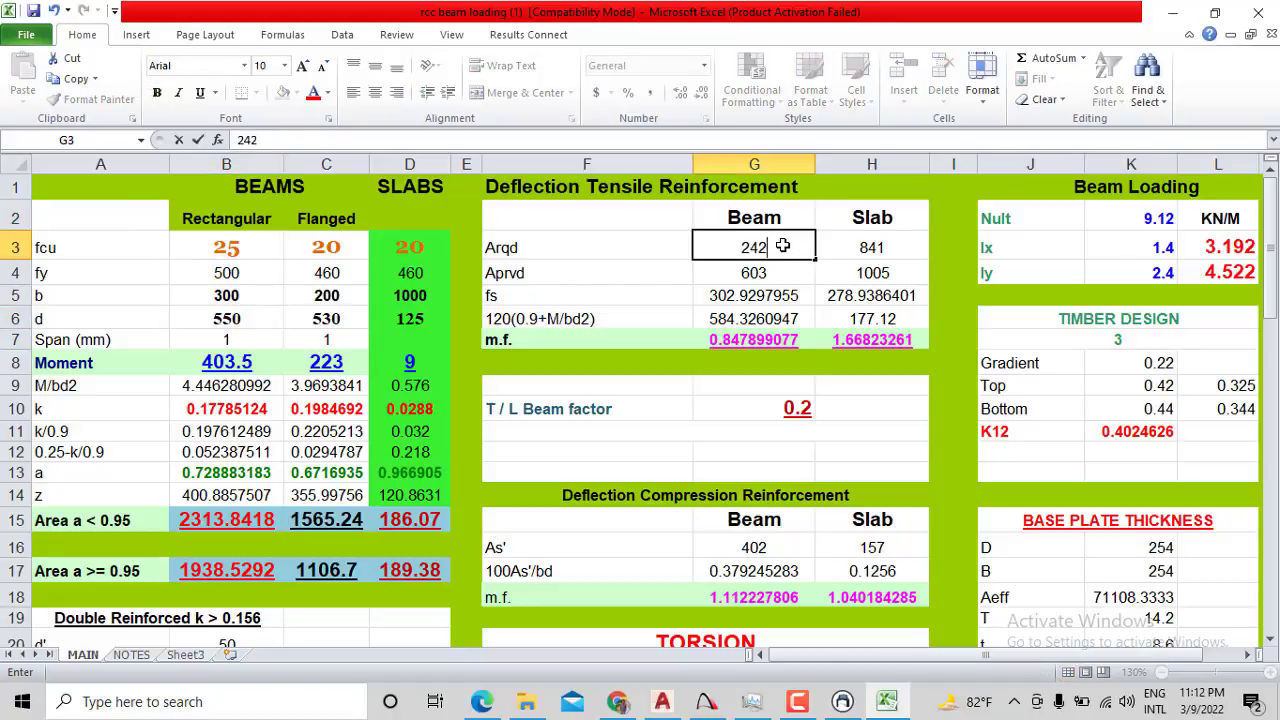
text(4)
key(Return)
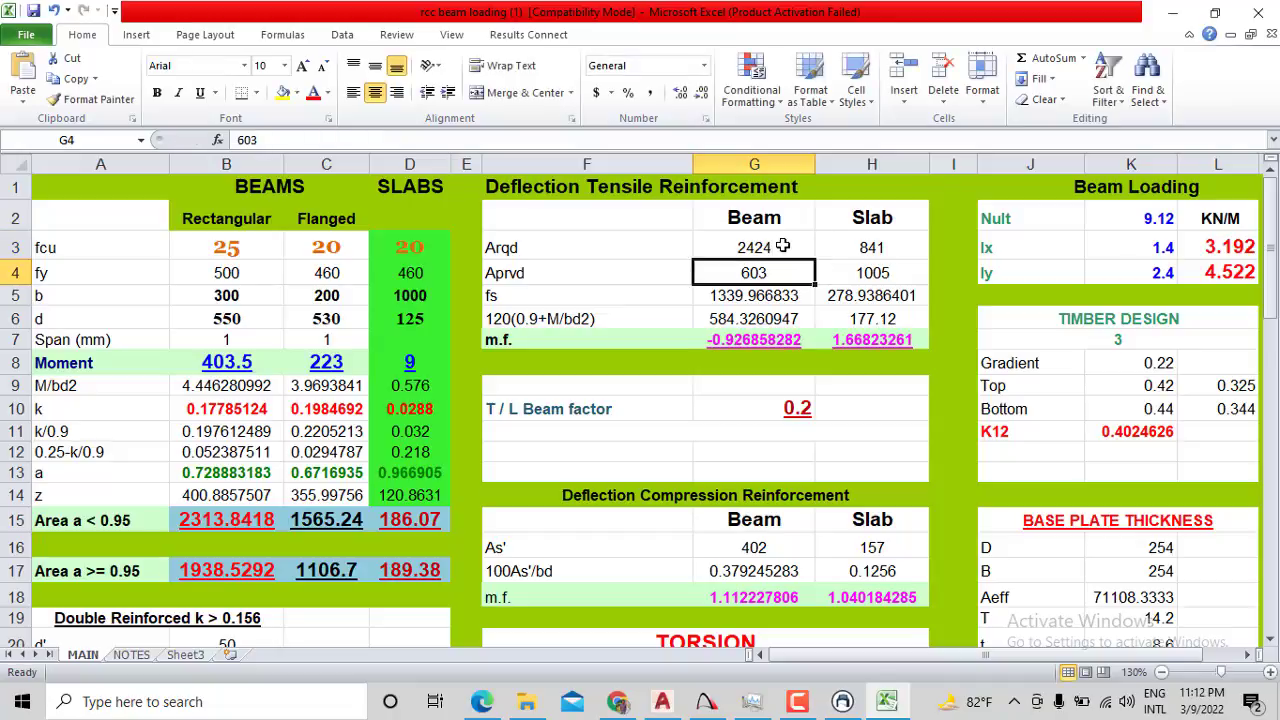
text(24)
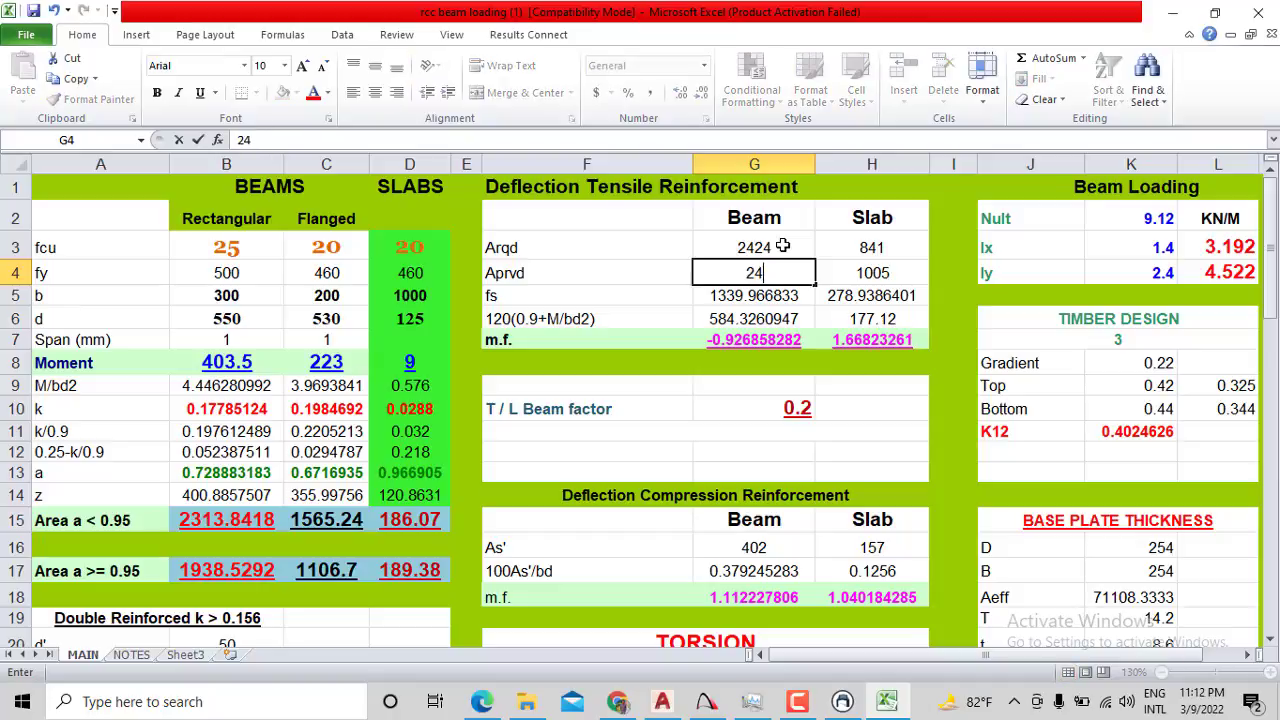
text(55)
key(Return)
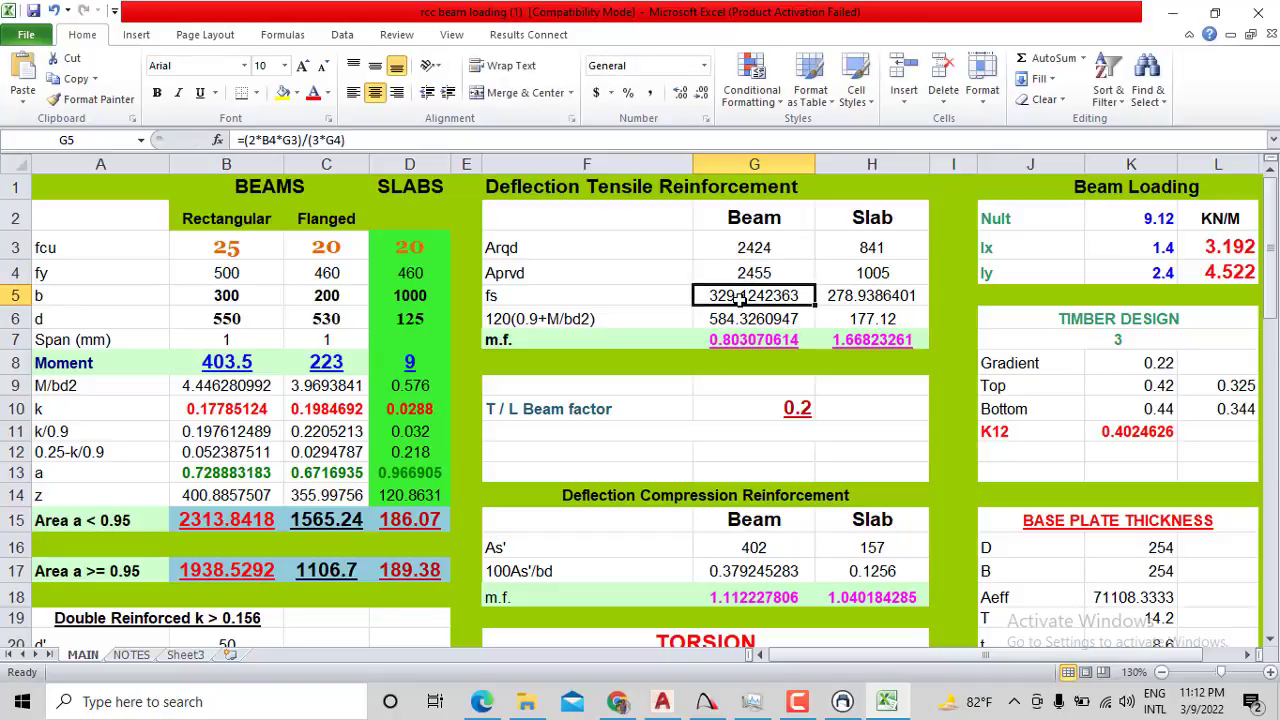
Cross-check fs in the PDF, then review the beam's m.f. of 0.803070614 in G7 on the MAIN sheet
click(484, 703)
scroll(890, 392, up, 1)
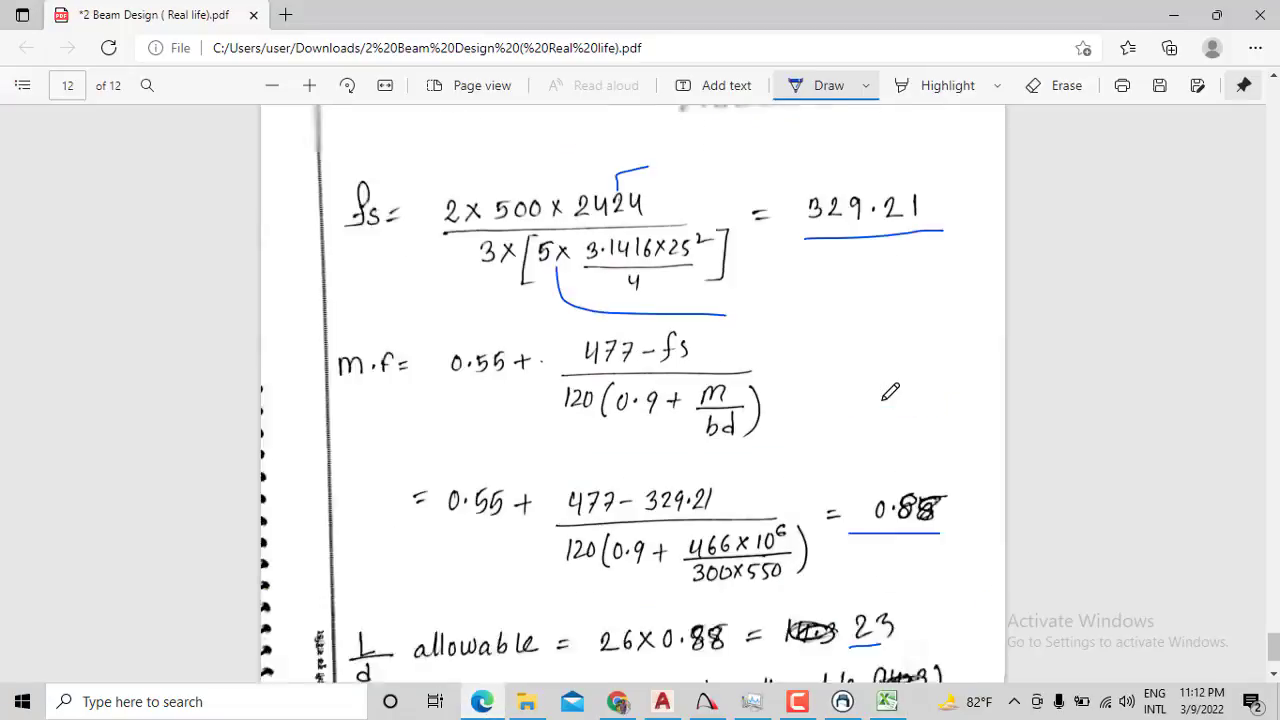
scroll(882, 340, down, 1)
click(886, 701)
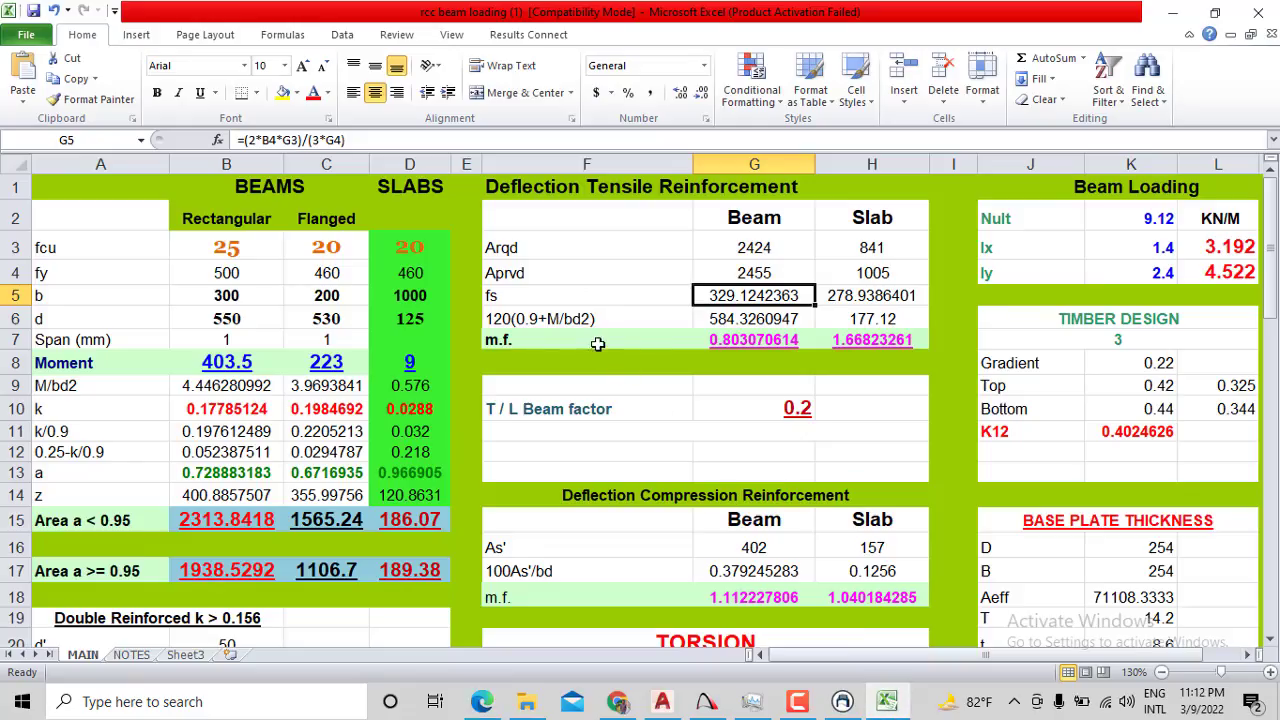
click(745, 340)
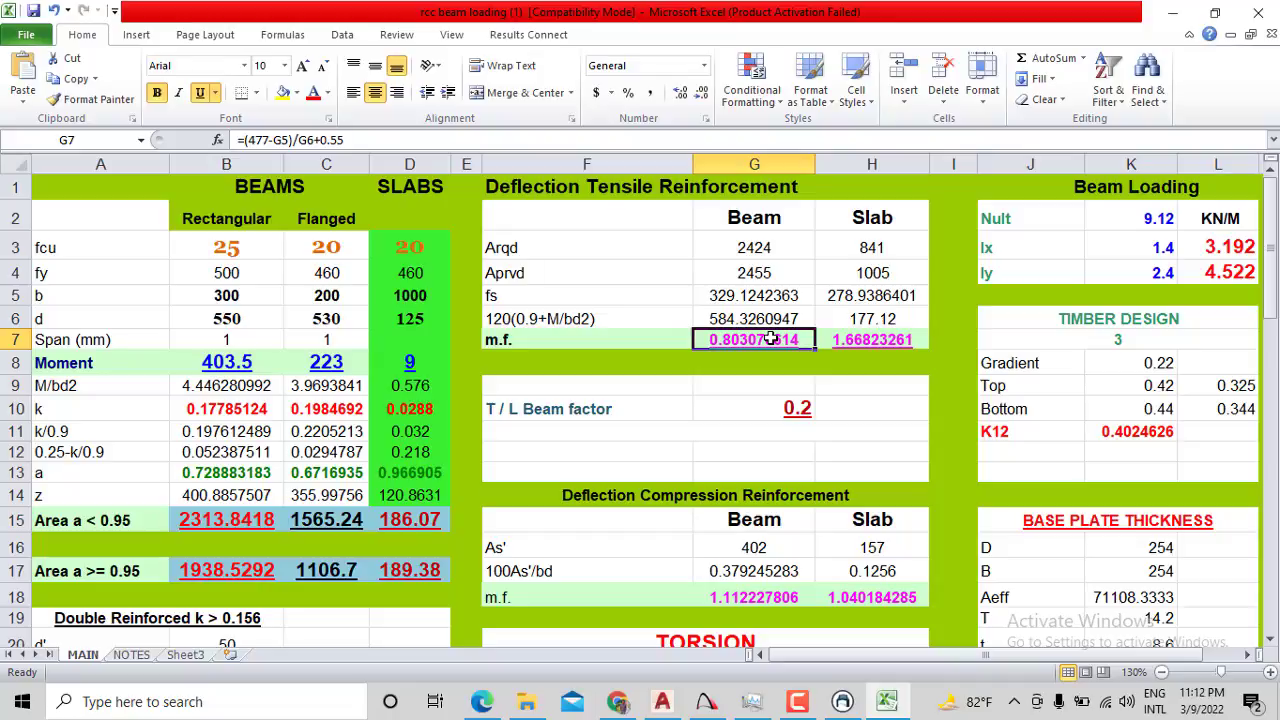
scroll(758, 363, down, 1)
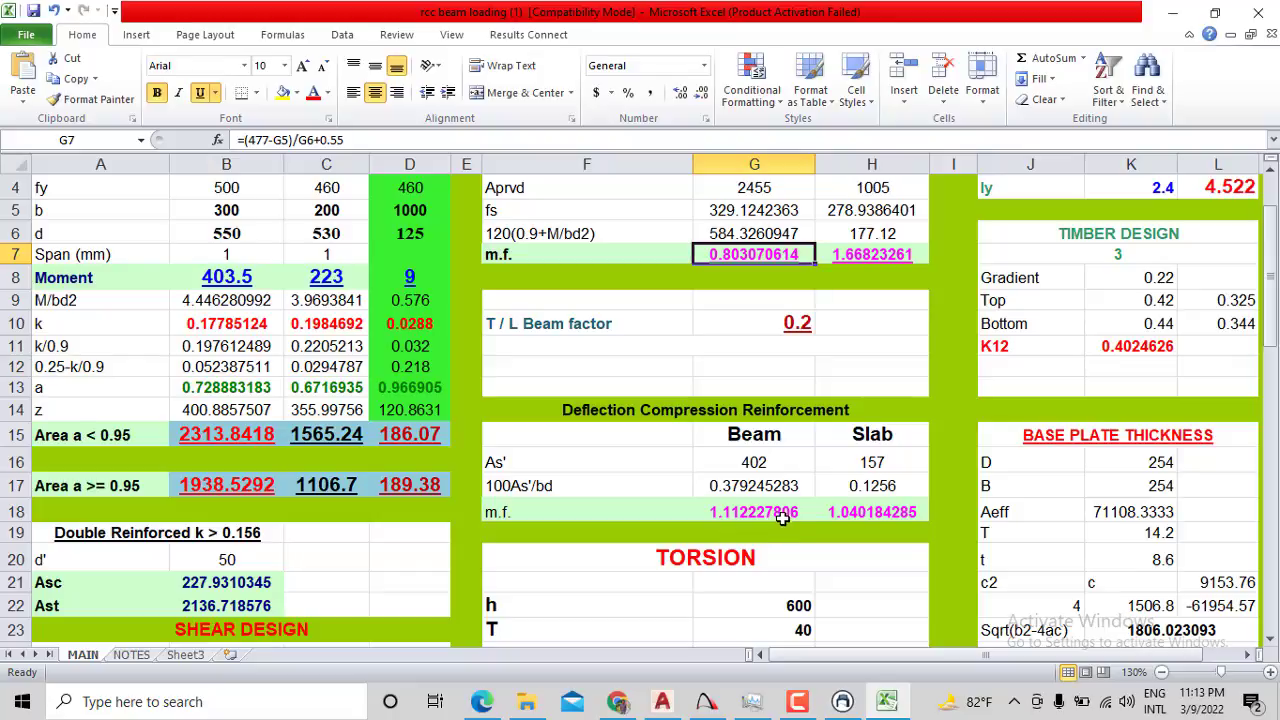
scroll(777, 508, up, 1)
scroll(700, 293, down, 1)
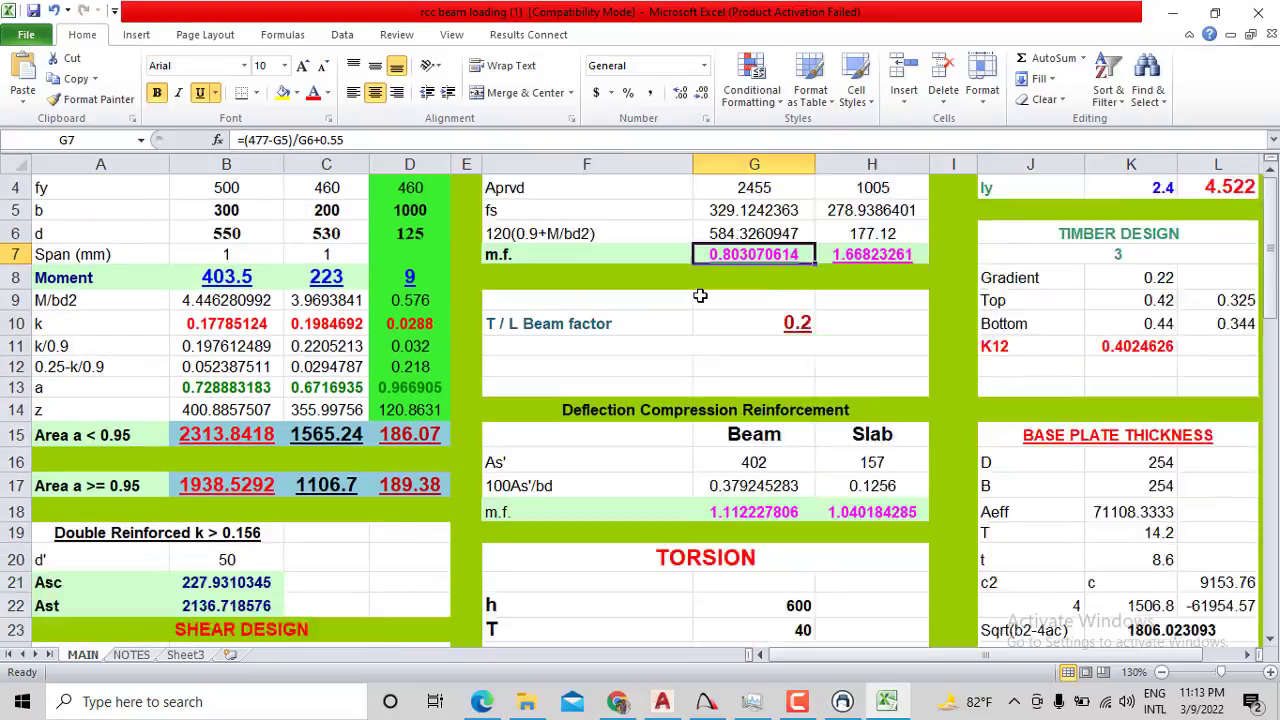
scroll(700, 293, down, 2)
scroll(700, 293, down, 2)
scroll(700, 293, down, 2)
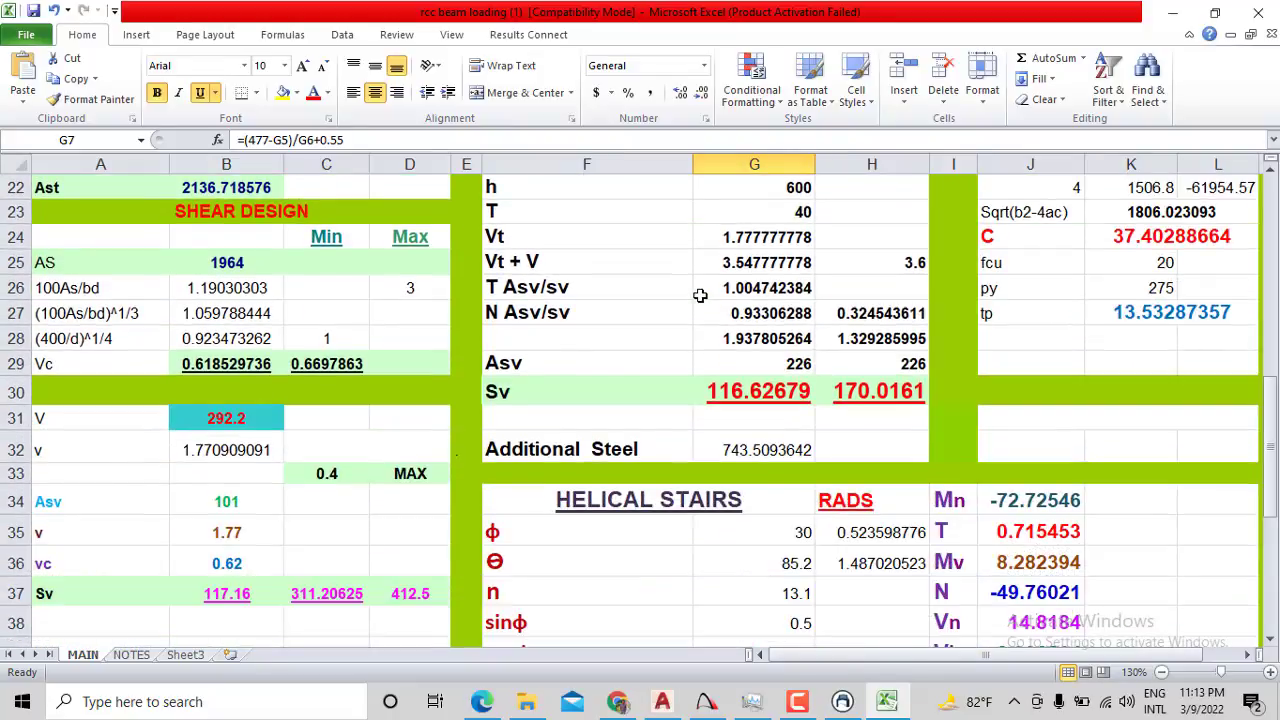
scroll(700, 317, up, 5)
scroll(700, 317, up, 2)
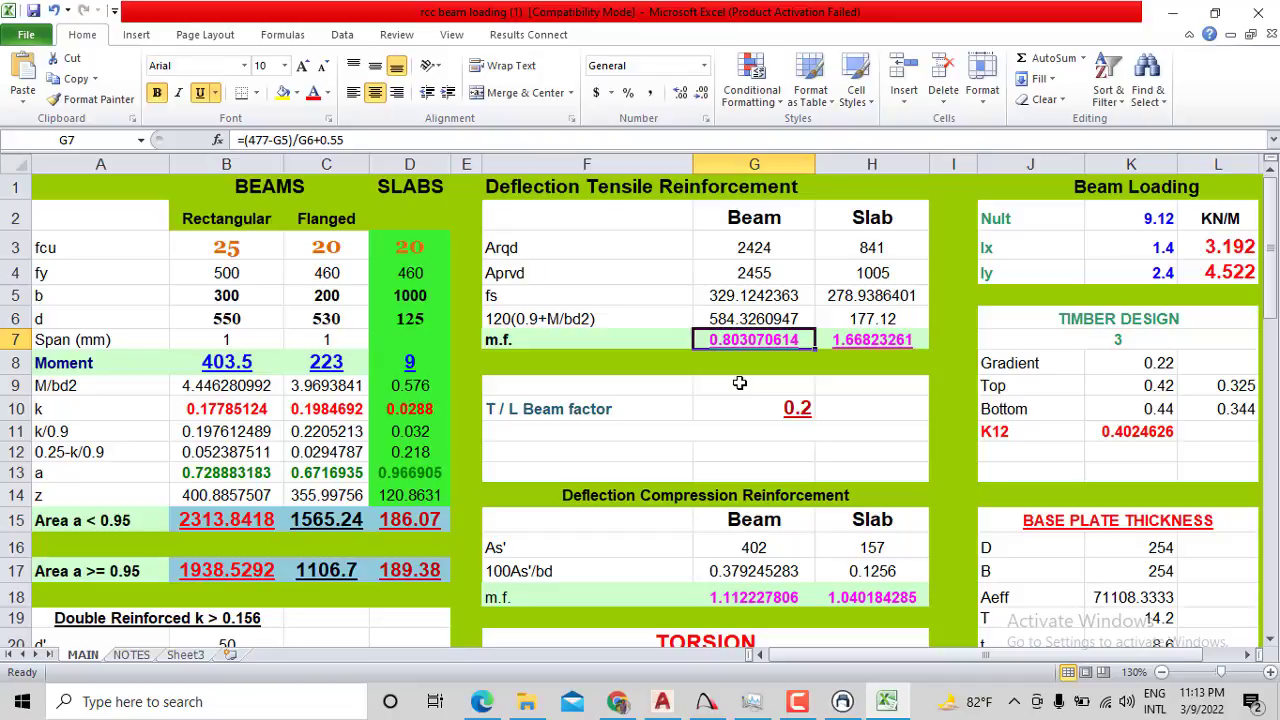
click(482, 701)
Show page 12's deflection check, cancel closing Edge, and start a Windows search for Paint
scroll(307, 383, down, 3)
scroll(485, 530, up, 5)
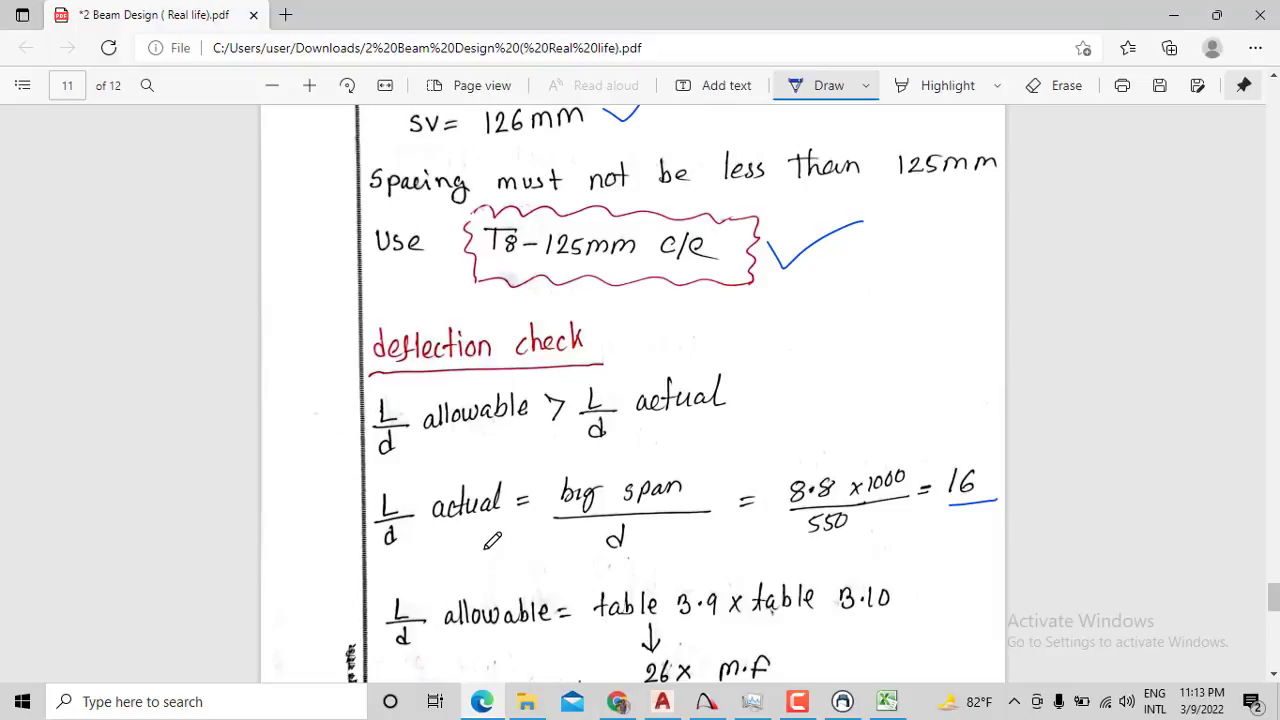
scroll(505, 525, down, 5)
scroll(517, 517, down, 5)
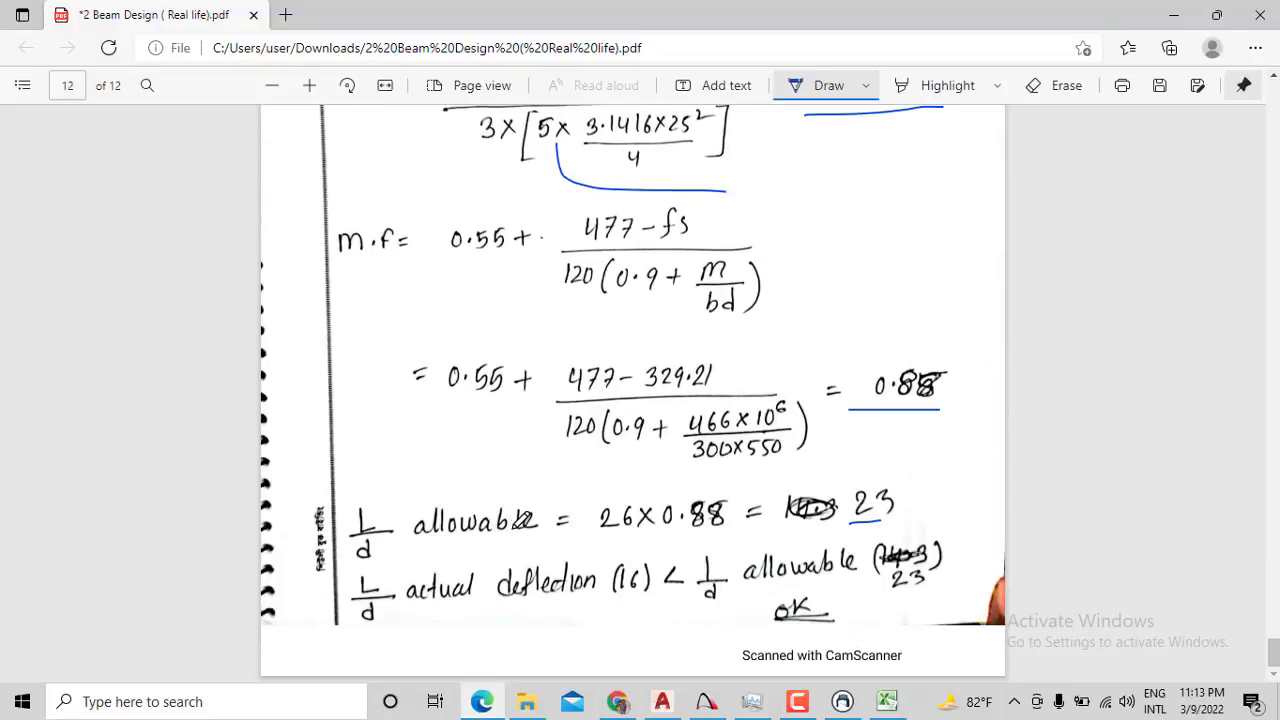
click(1260, 14)
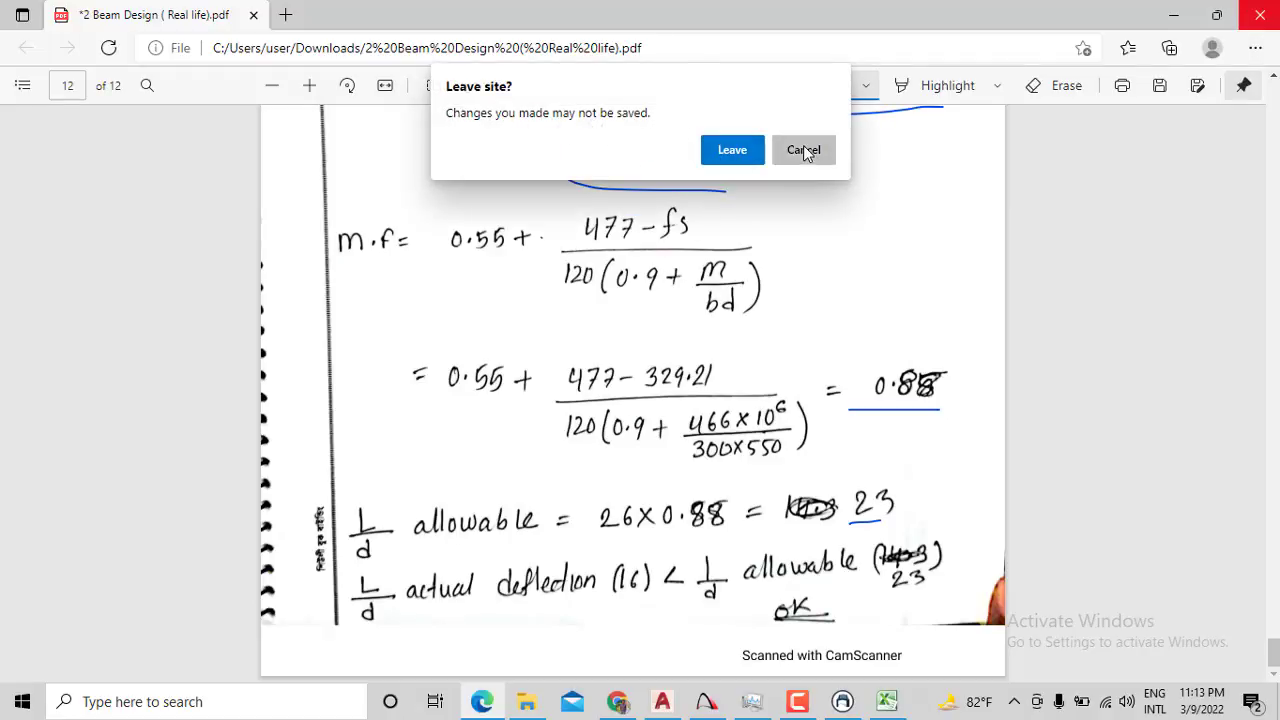
click(803, 150)
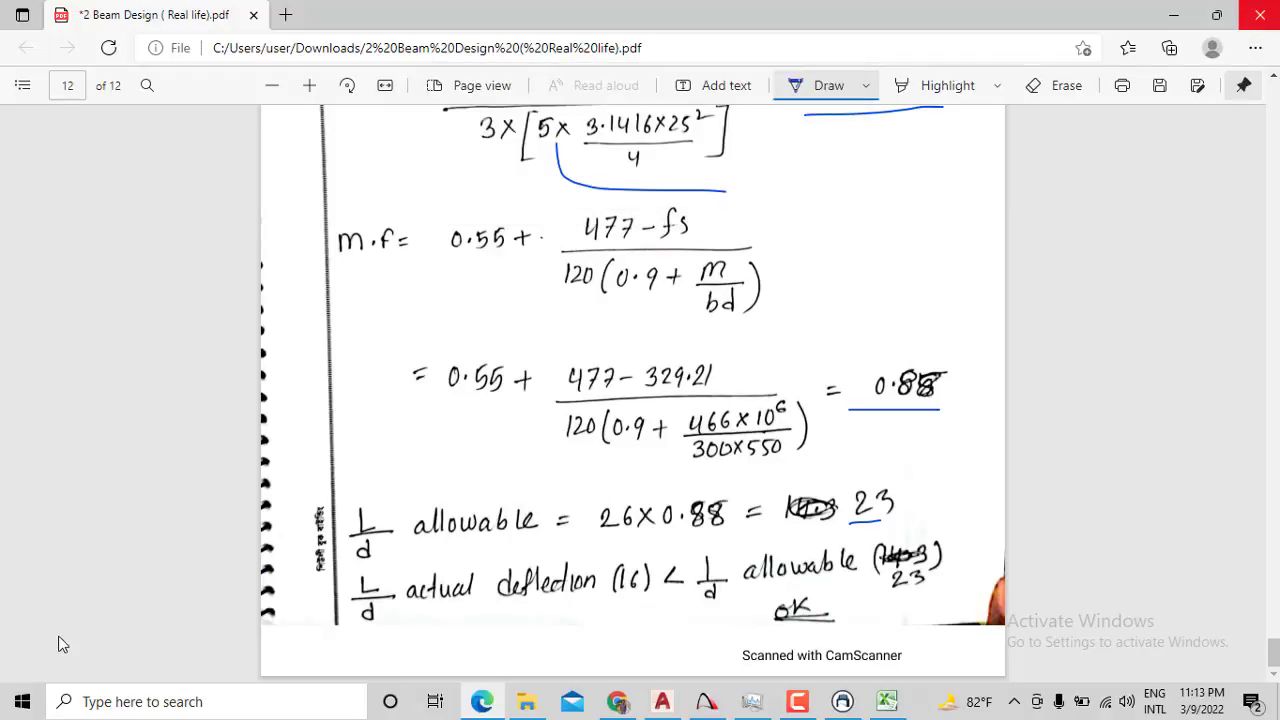
click(10, 705)
Launch Paint and sketch the continuous beam line with its supports in black
text(P)
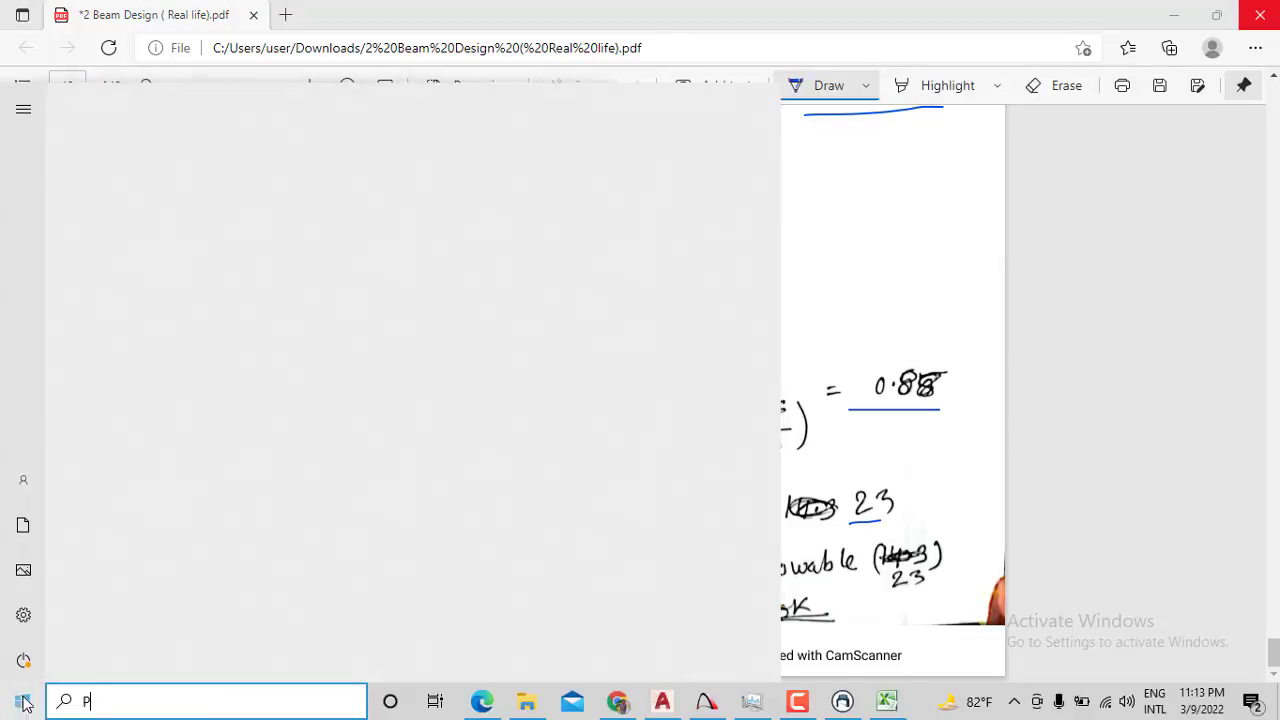
click(187, 202)
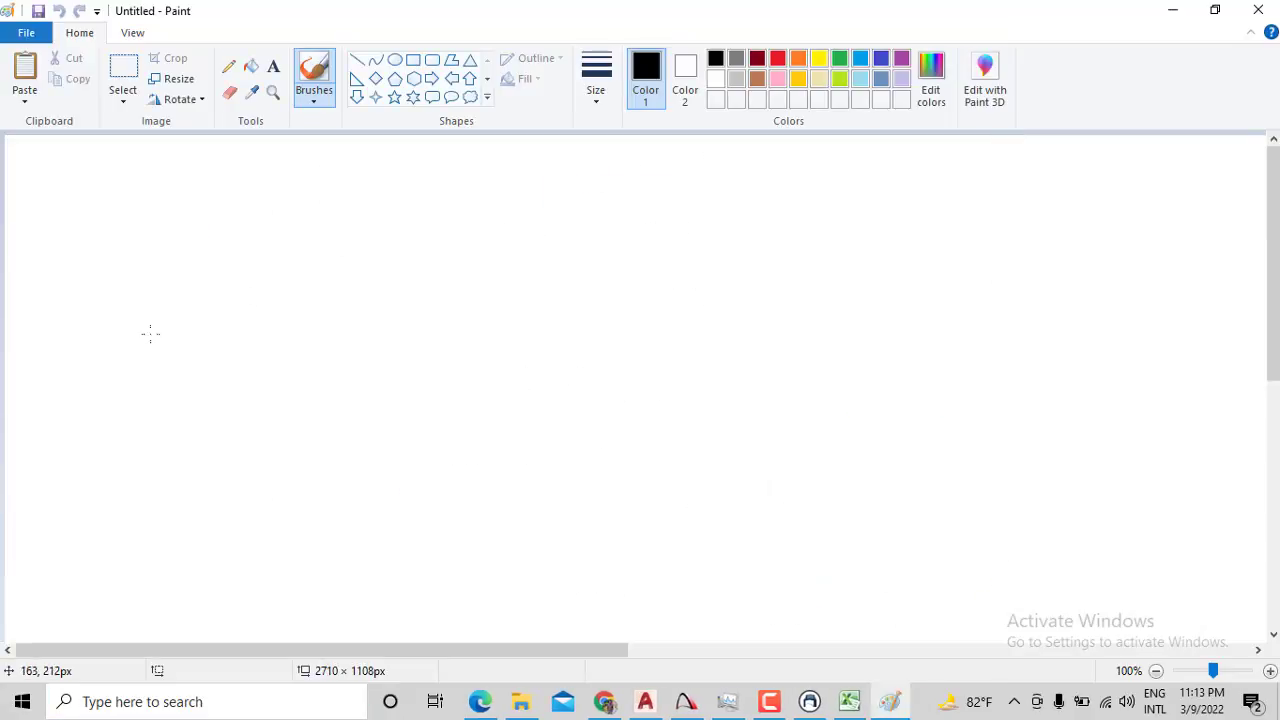
drag(147, 334, 1129, 334)
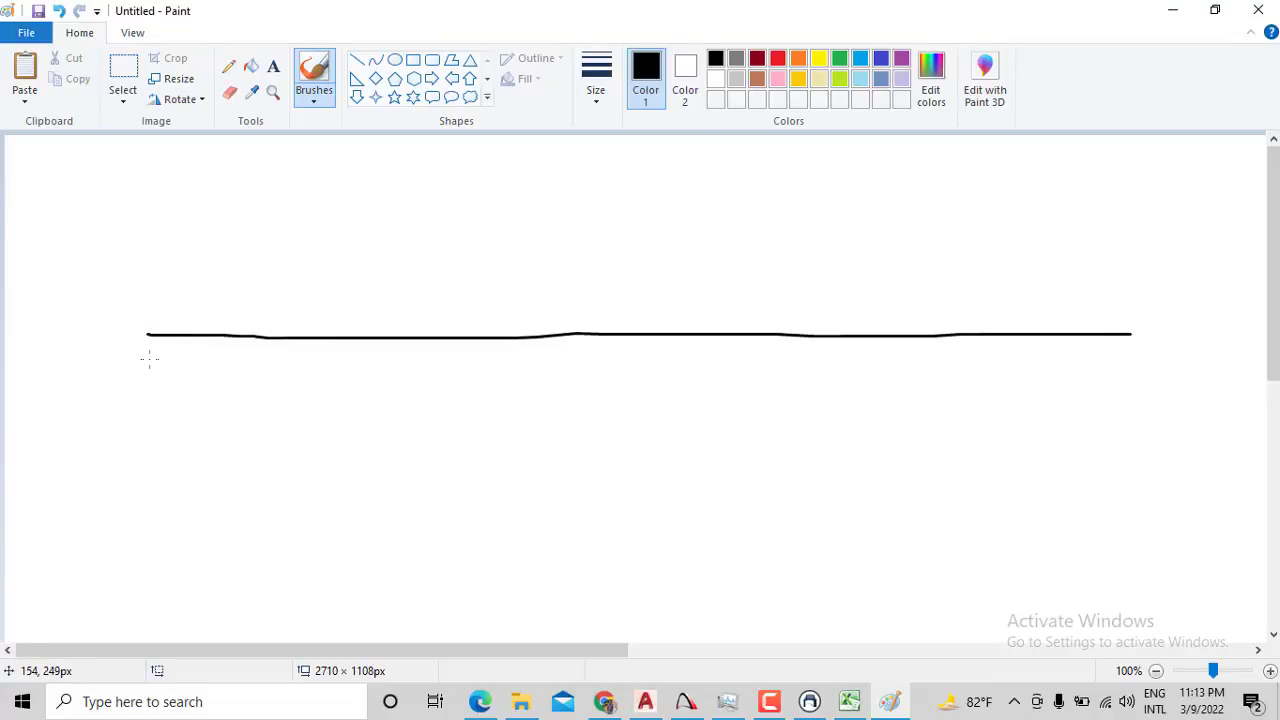
drag(147, 336, 141, 432)
drag(457, 368, 456, 436)
drag(743, 250, 744, 336)
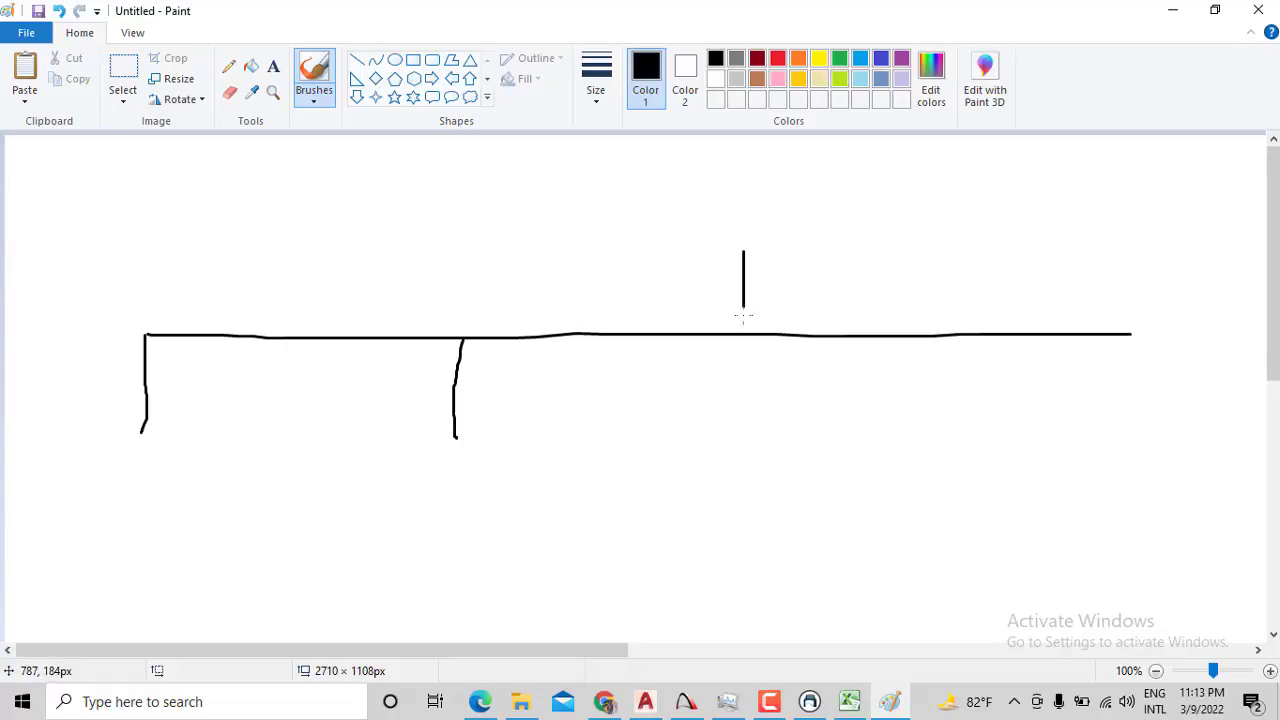
drag(969, 331, 971, 445)
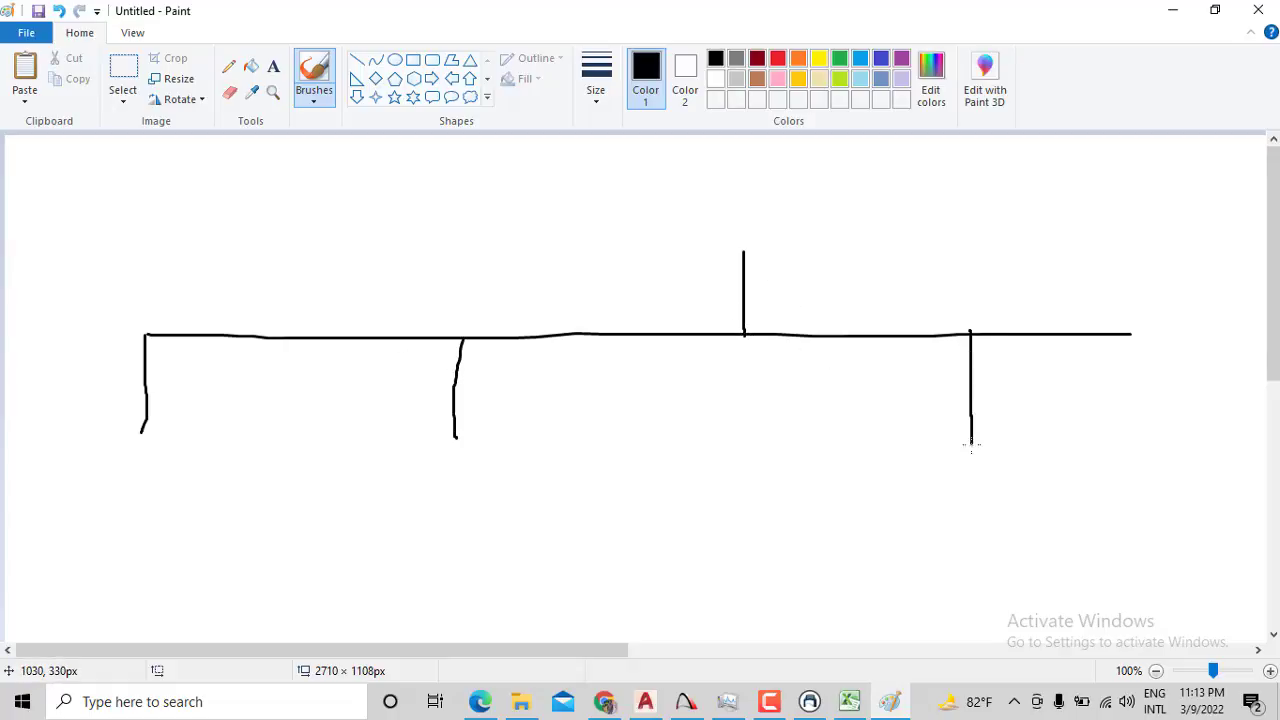
drag(1130, 334, 1230, 400)
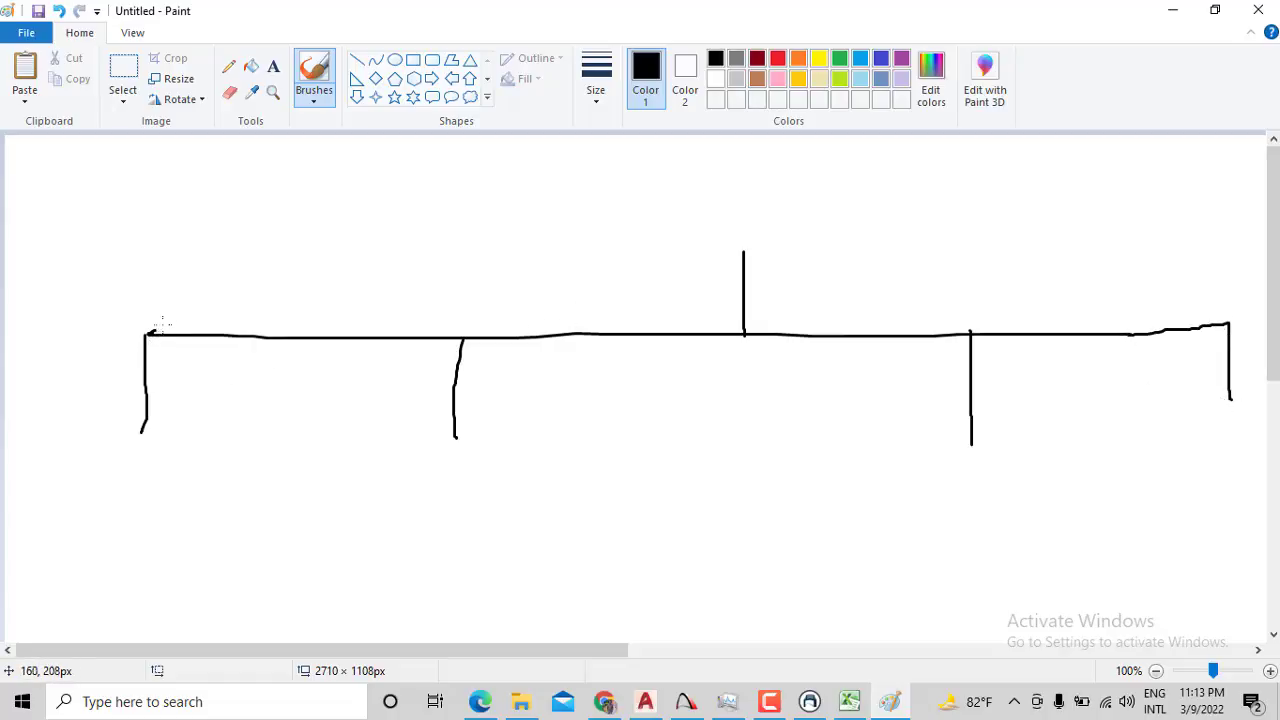
Draw the bending-moment curve over the beam and switch the colour to orange
mouse_move(162, 322)
mouse_down()
mouse_move(466, 218)
mouse_move(904, 210)
mouse_up()
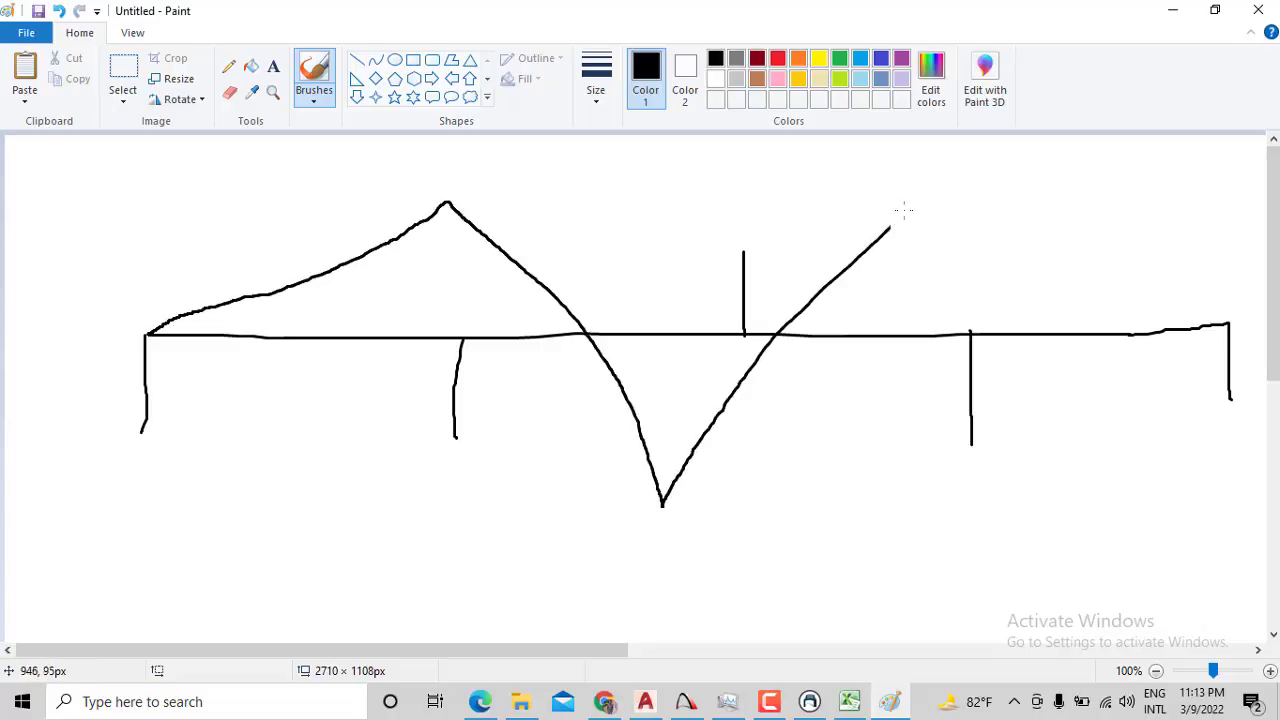
drag(904, 210, 1229, 325)
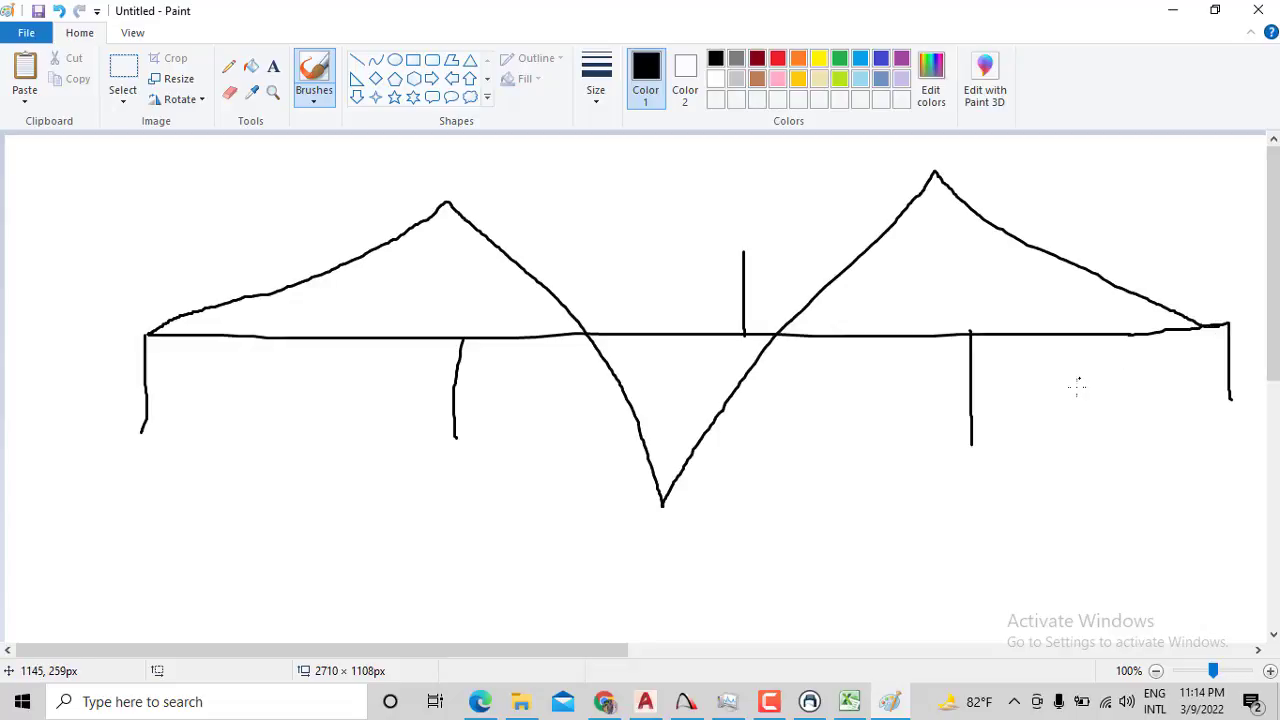
click(798, 59)
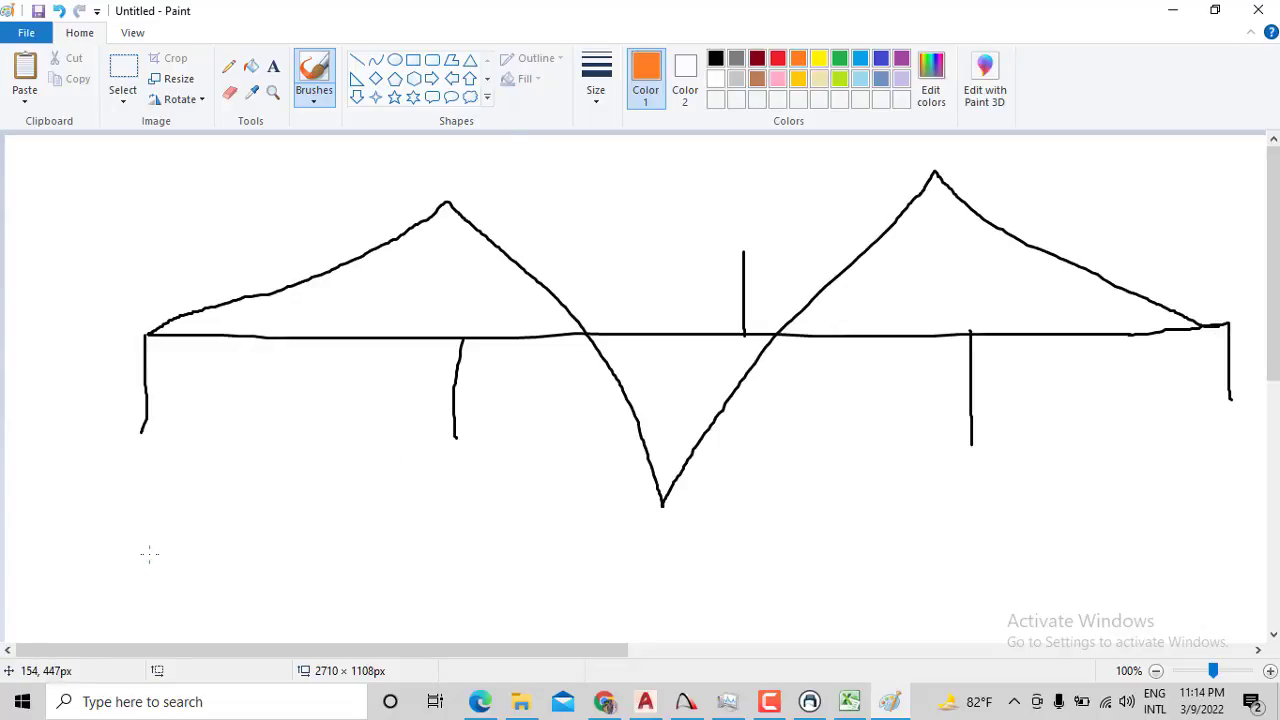
scroll(155, 545, down, 3)
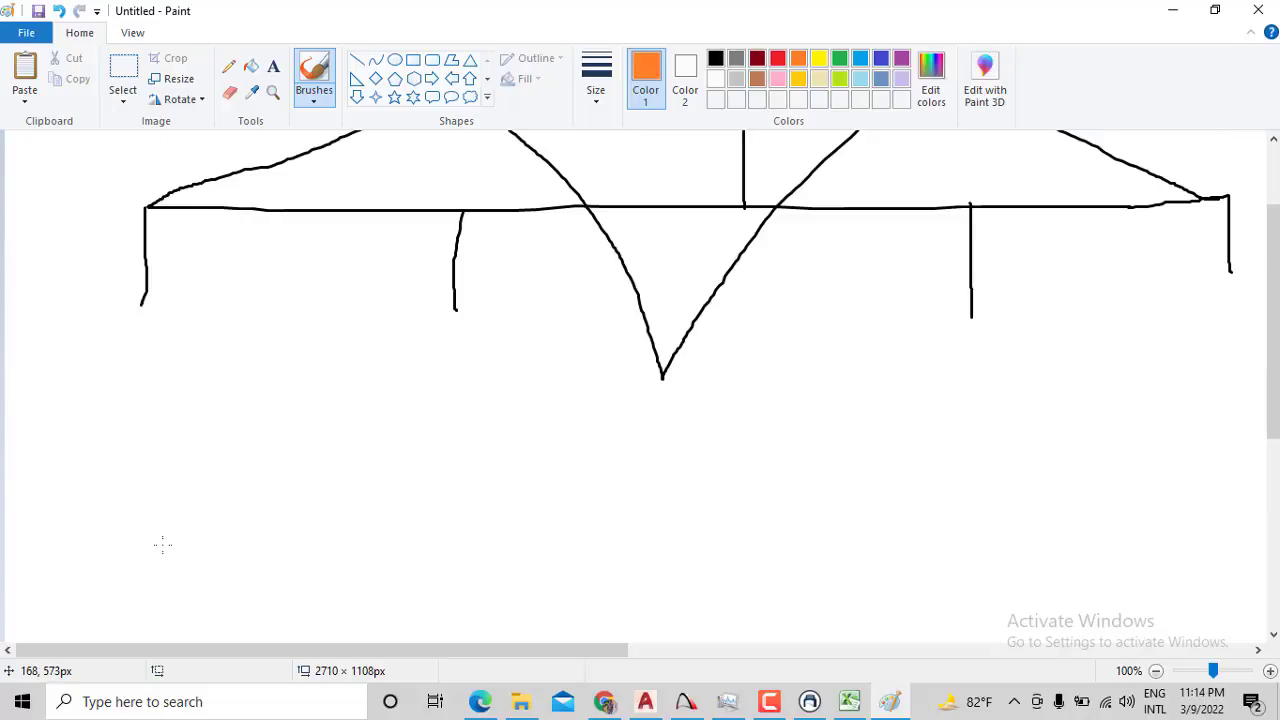
Draw the first orange beam cross-section on the left with its top and bottom bars
mouse_move(190, 476)
mouse_down()
mouse_move(293, 484)
mouse_move(188, 490)
mouse_up()
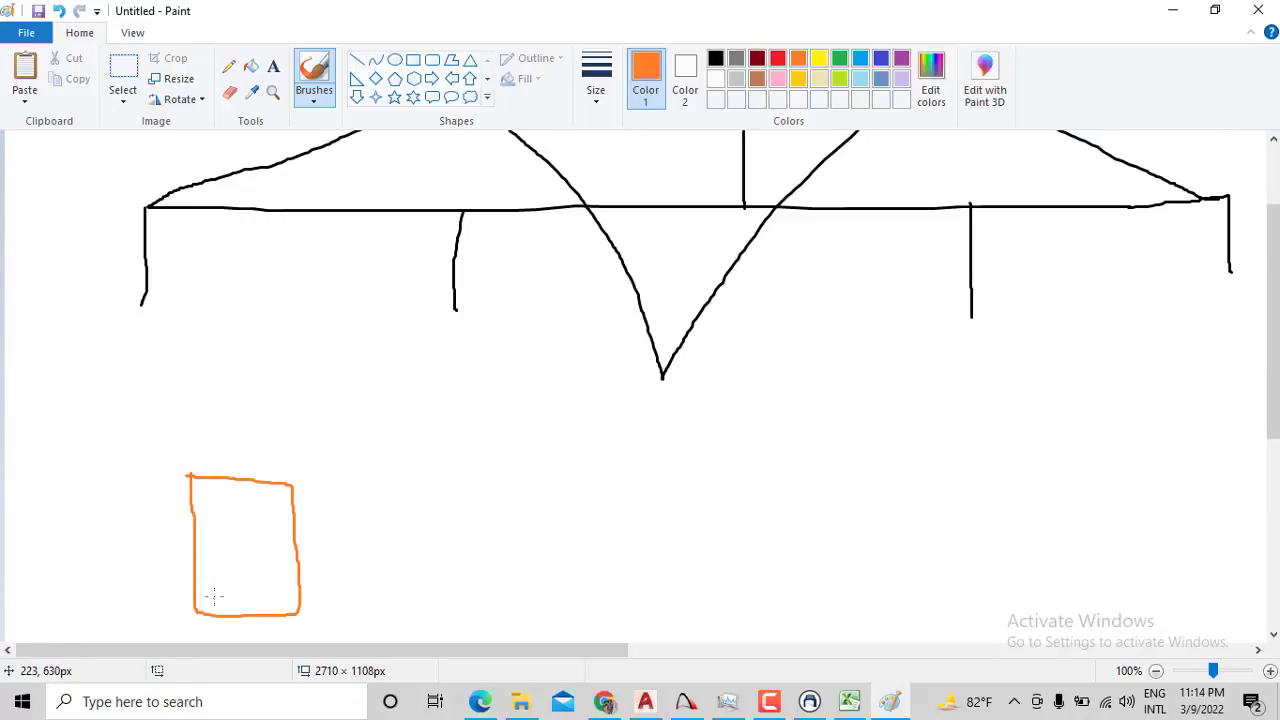
drag(215, 598, 261, 586)
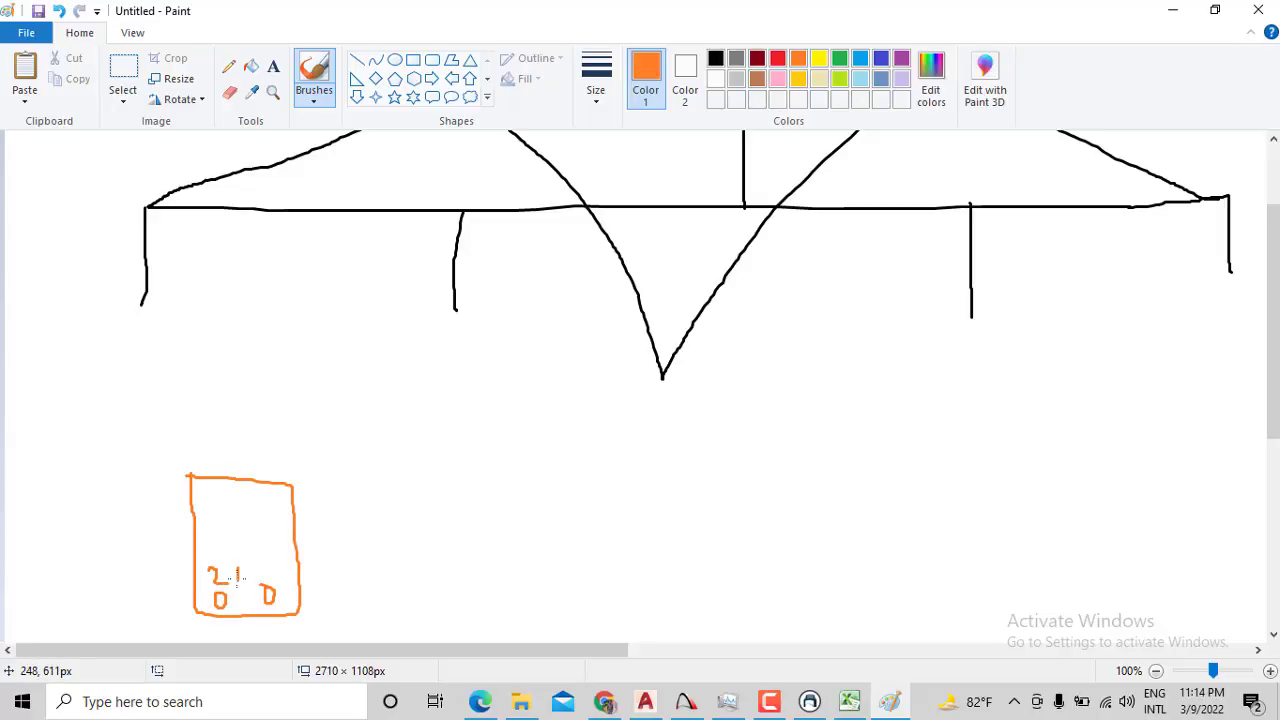
drag(248, 577, 248, 592)
drag(212, 491, 270, 504)
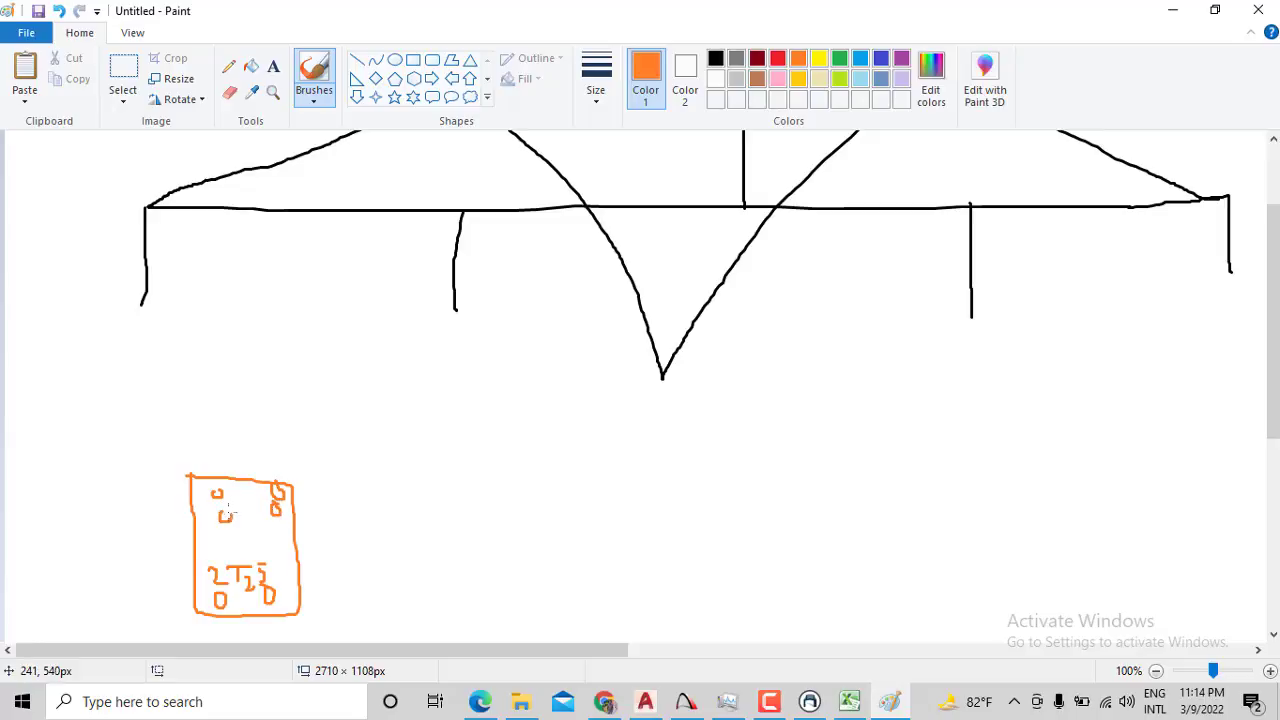
Draw orange lines above the moment curve and over the left span
scroll(218, 510, up, 3)
scroll(210, 420, down, 6)
scroll(207, 340, up, 6)
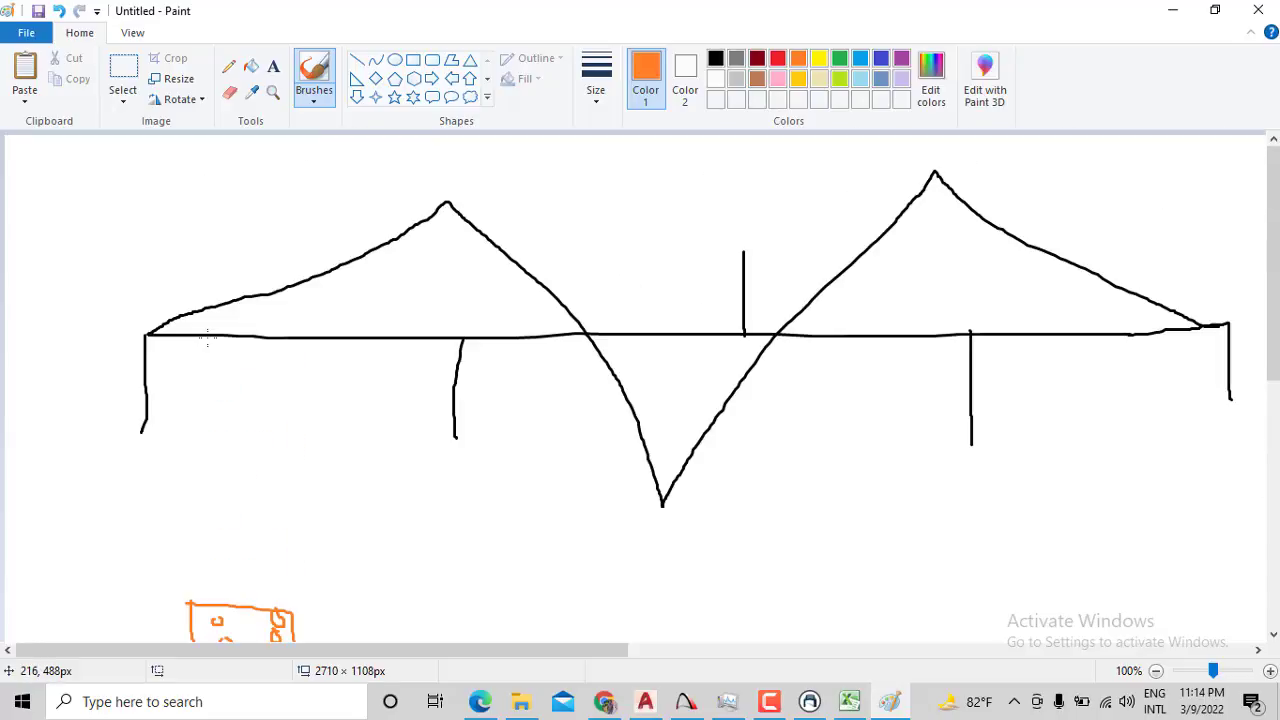
mouse_move(142, 231)
mouse_down()
mouse_move(863, 209)
mouse_move(1229, 180)
mouse_up()
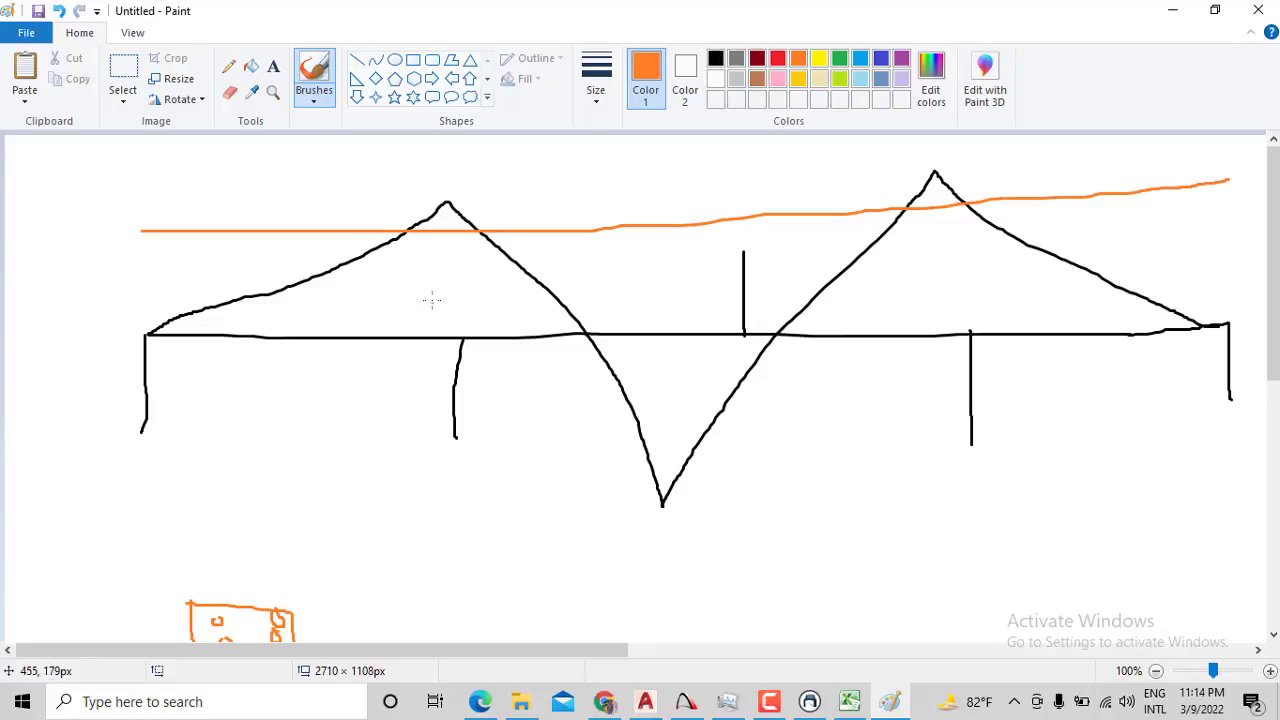
drag(433, 295, 138, 294)
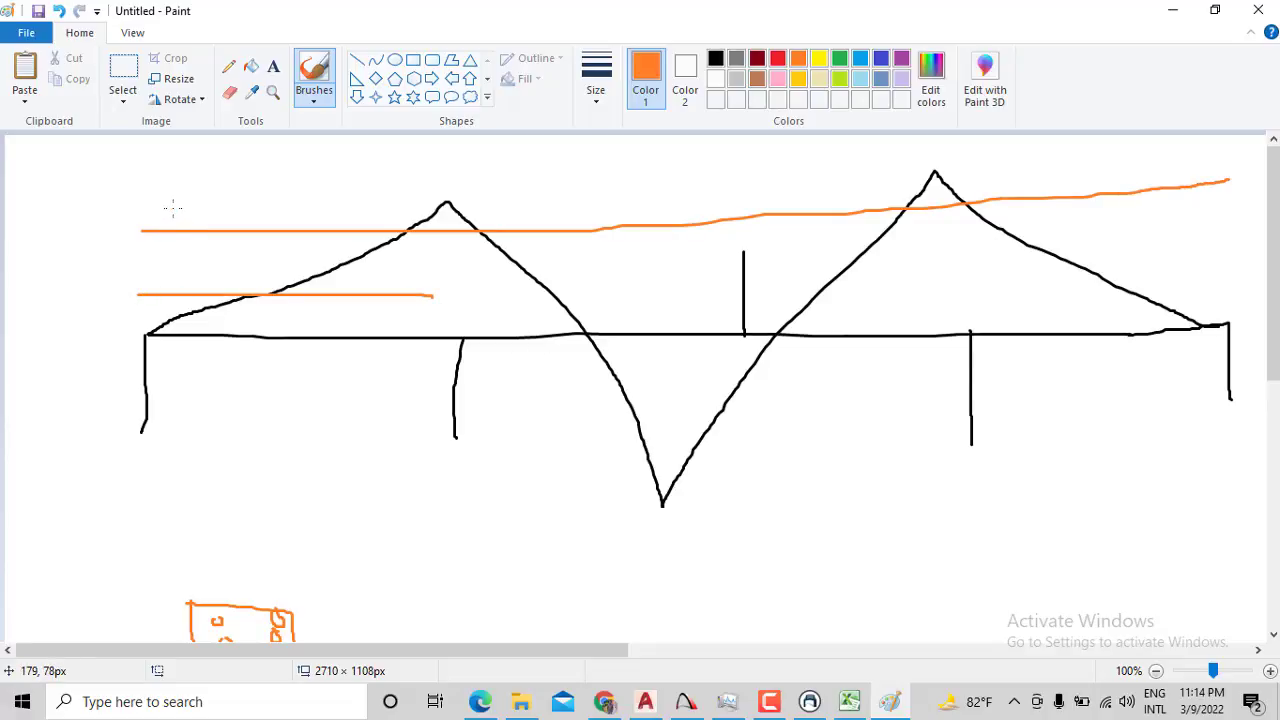
Draw a second cross-section in the middle with its bottom and top bar circles
scroll(257, 335, down, 5)
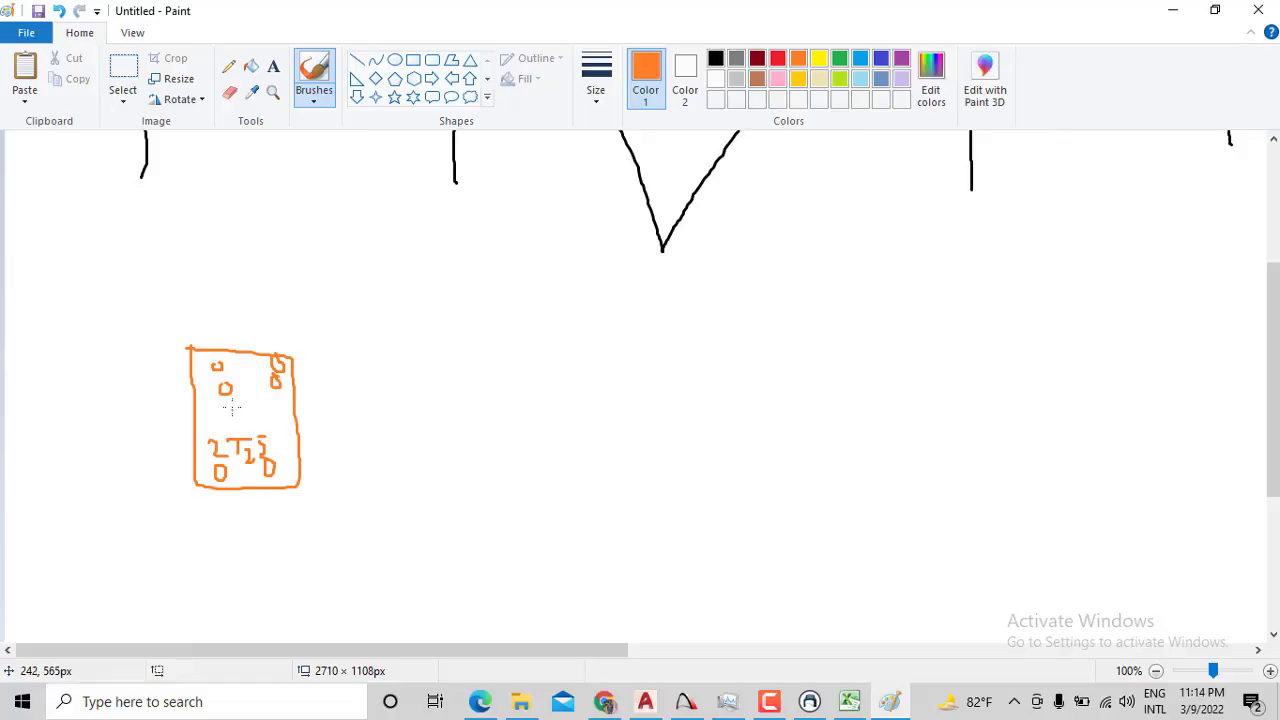
scroll(289, 257, up, 2)
scroll(403, 400, up, 2)
scroll(648, 370, down, 2)
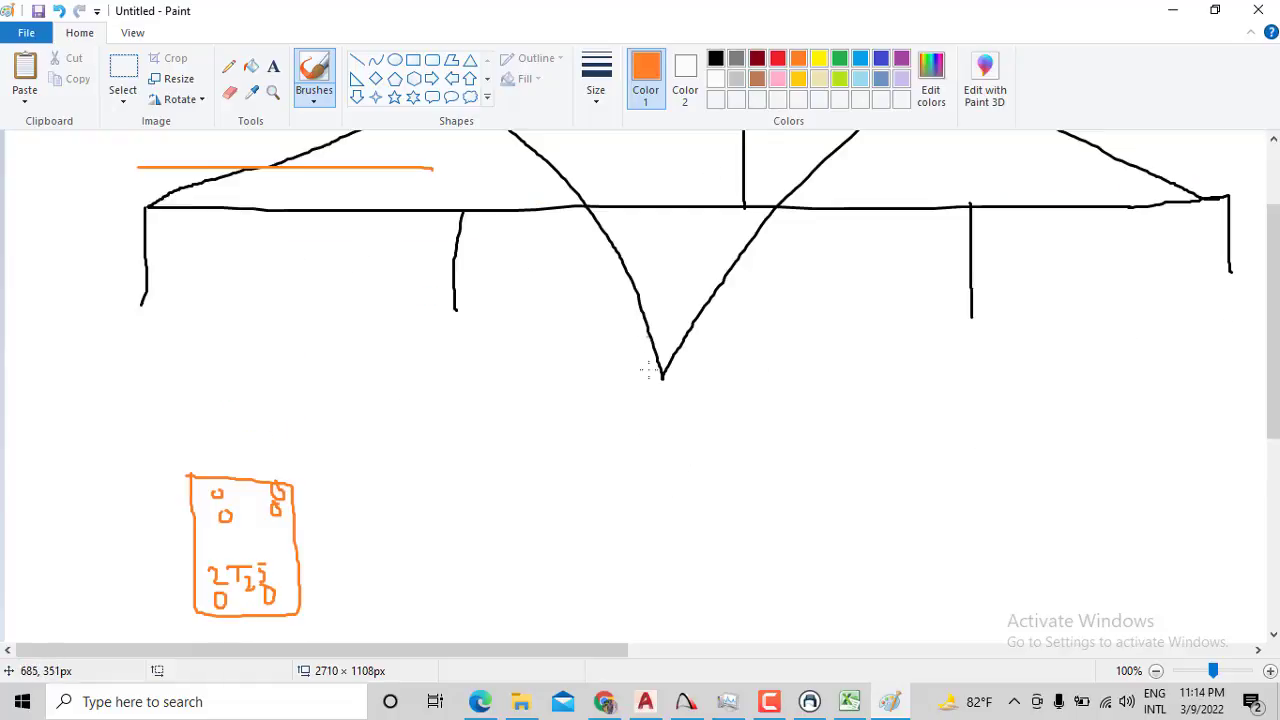
mouse_move(634, 434)
mouse_down()
mouse_move(614, 620)
mouse_move(757, 626)
mouse_move(786, 451)
mouse_move(646, 434)
mouse_up()
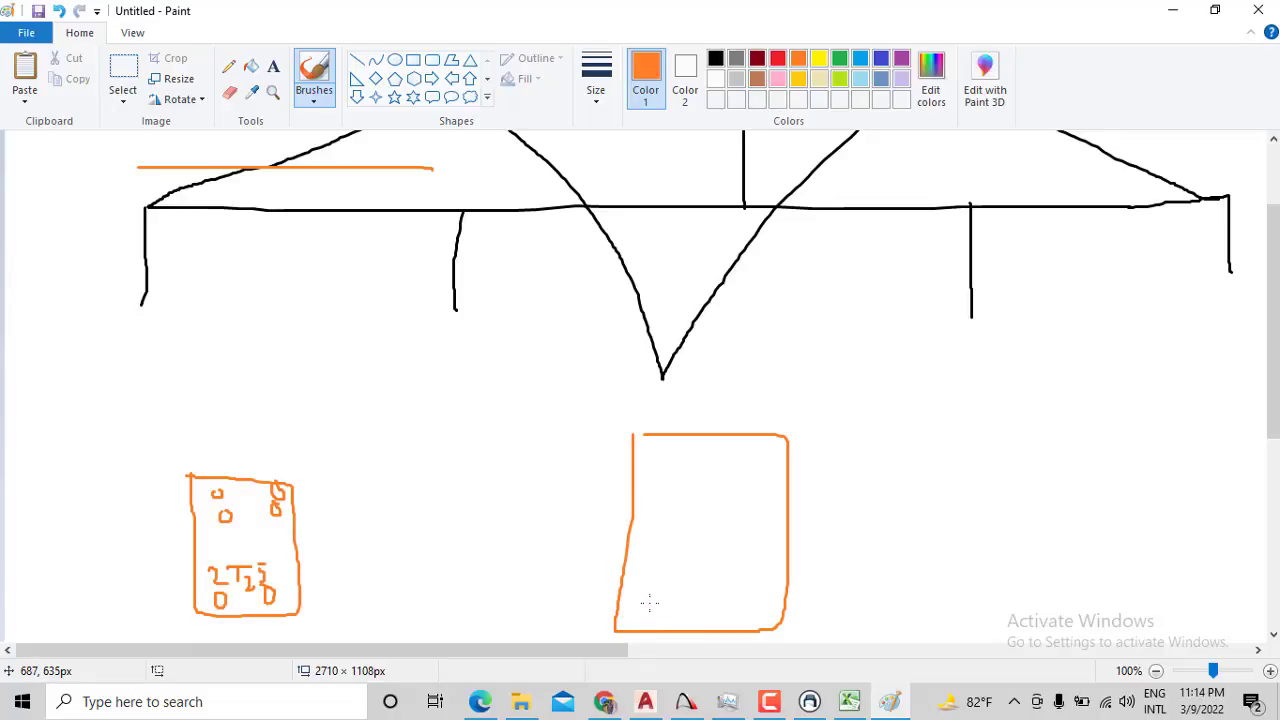
drag(666, 602, 718, 602)
drag(651, 567, 704, 566)
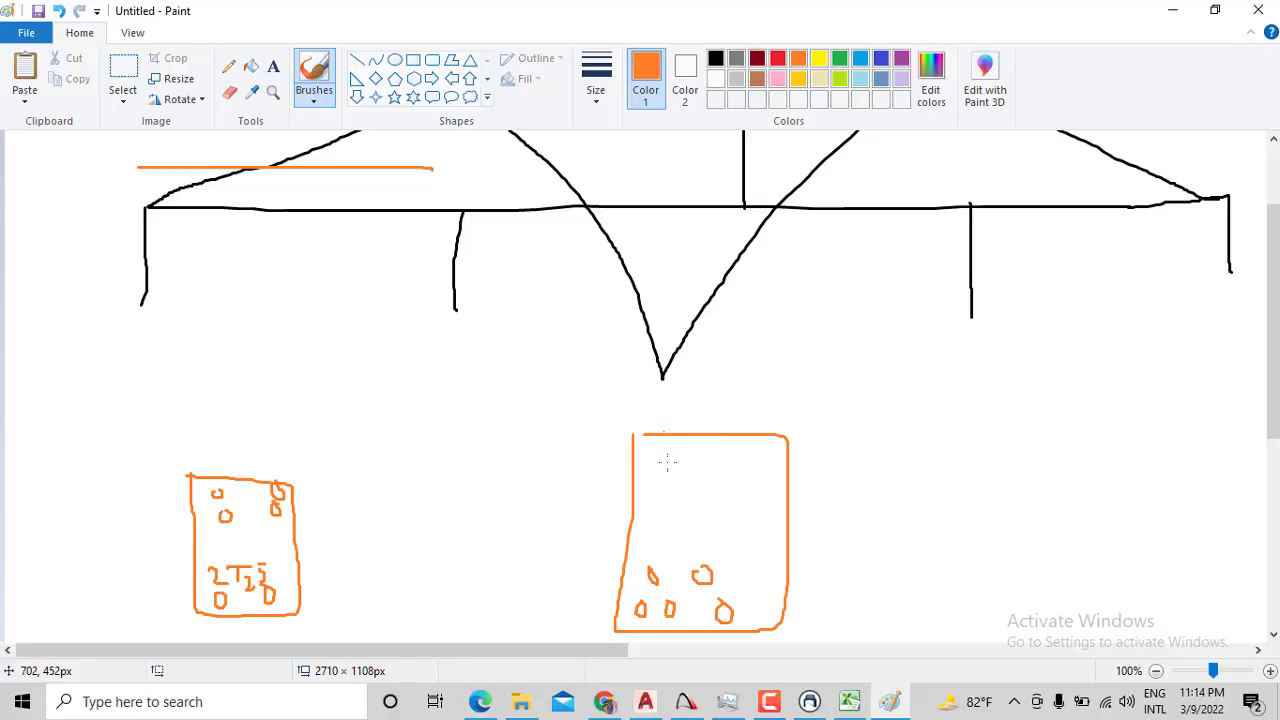
drag(660, 452, 745, 456)
Draw the third cross-section on the right with top and bottom bars, then mark near the moment curve
drag(1051, 441, 1037, 443)
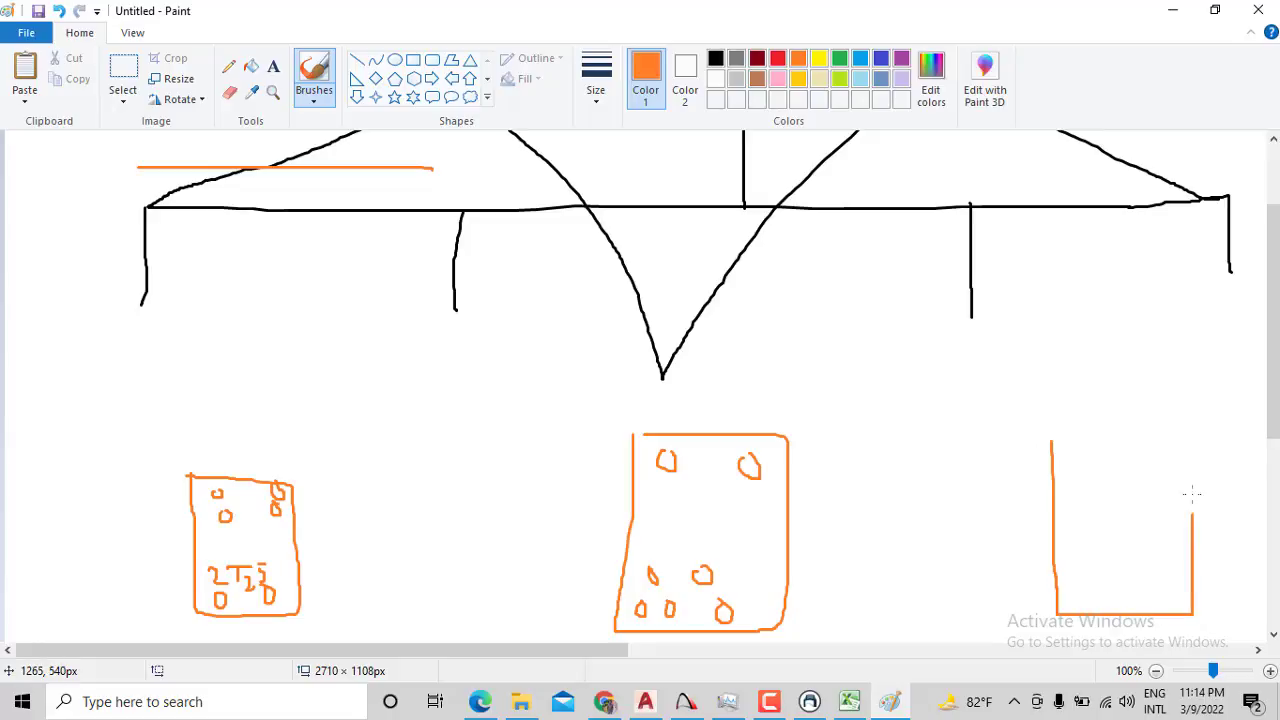
drag(1077, 593, 1157, 570)
mouse_move(1090, 474)
mouse_down()
mouse_move(1160, 486)
mouse_move(1155, 521)
mouse_move(1102, 508)
mouse_up()
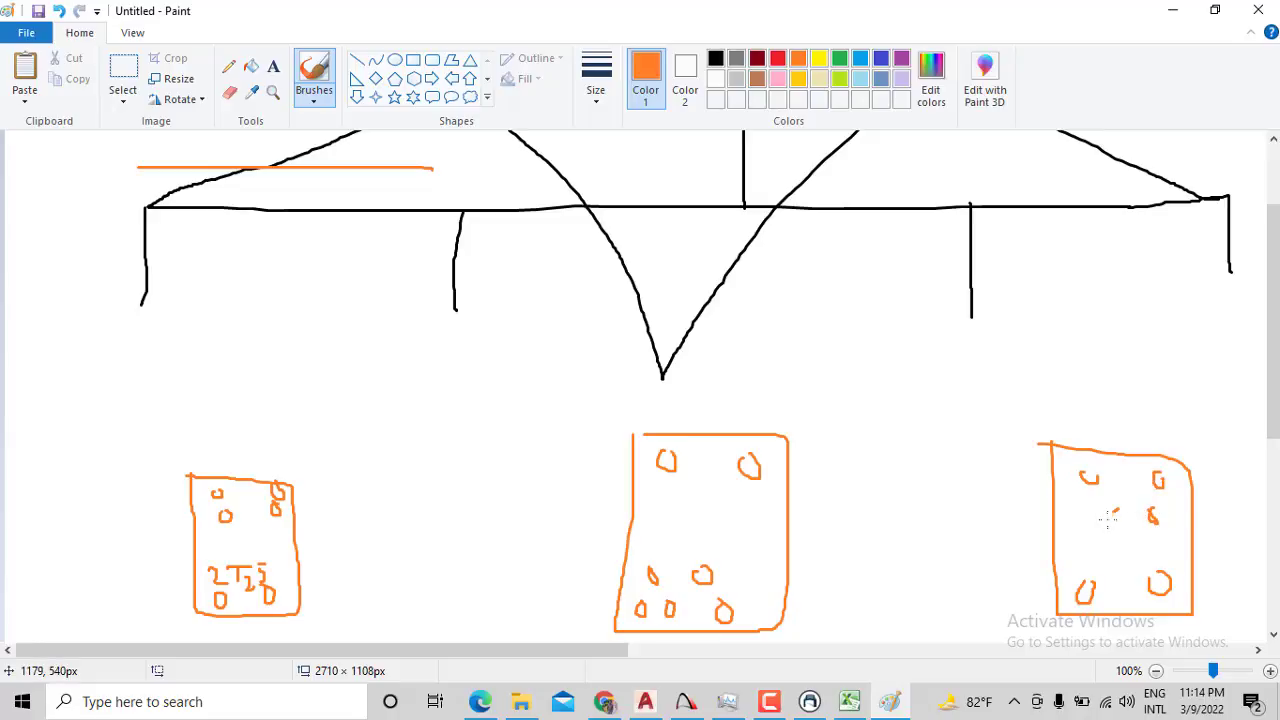
scroll(1090, 505, up, 2)
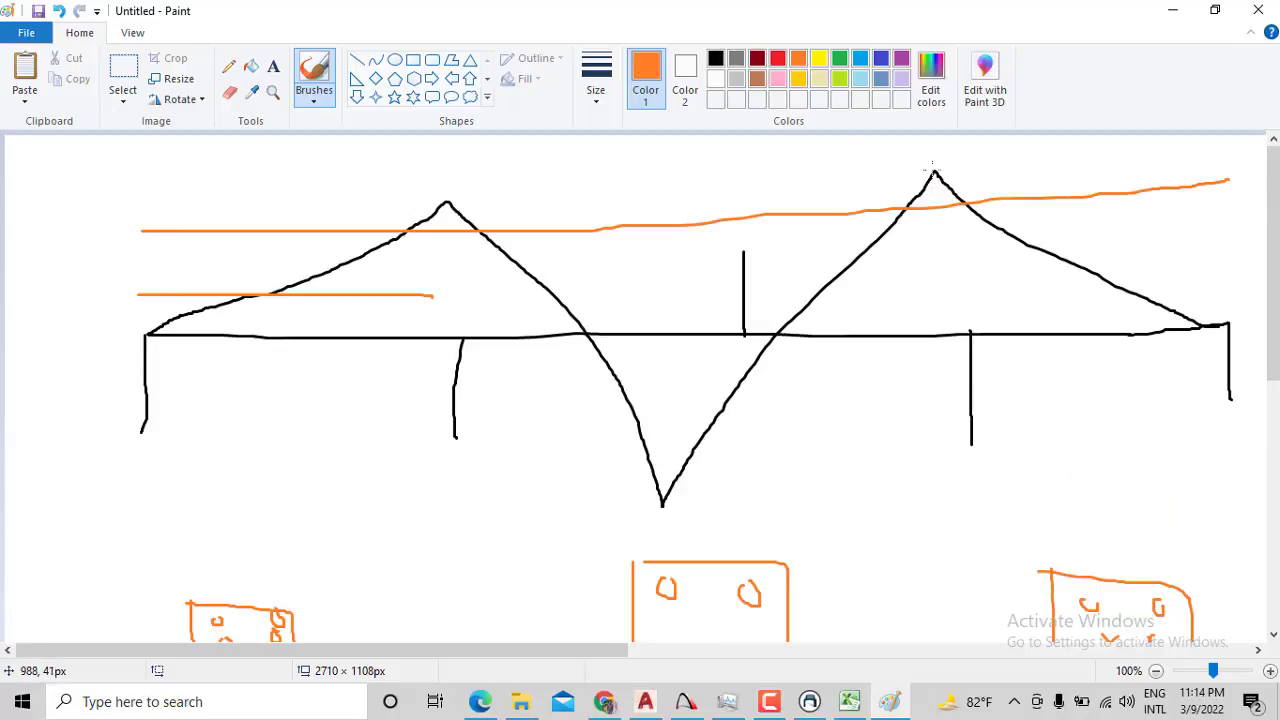
drag(932, 178, 941, 169)
Write the stirrup note "T8 - 12mm" below the cross-sections
scroll(891, 220, down, 6)
scroll(838, 272, down, 2)
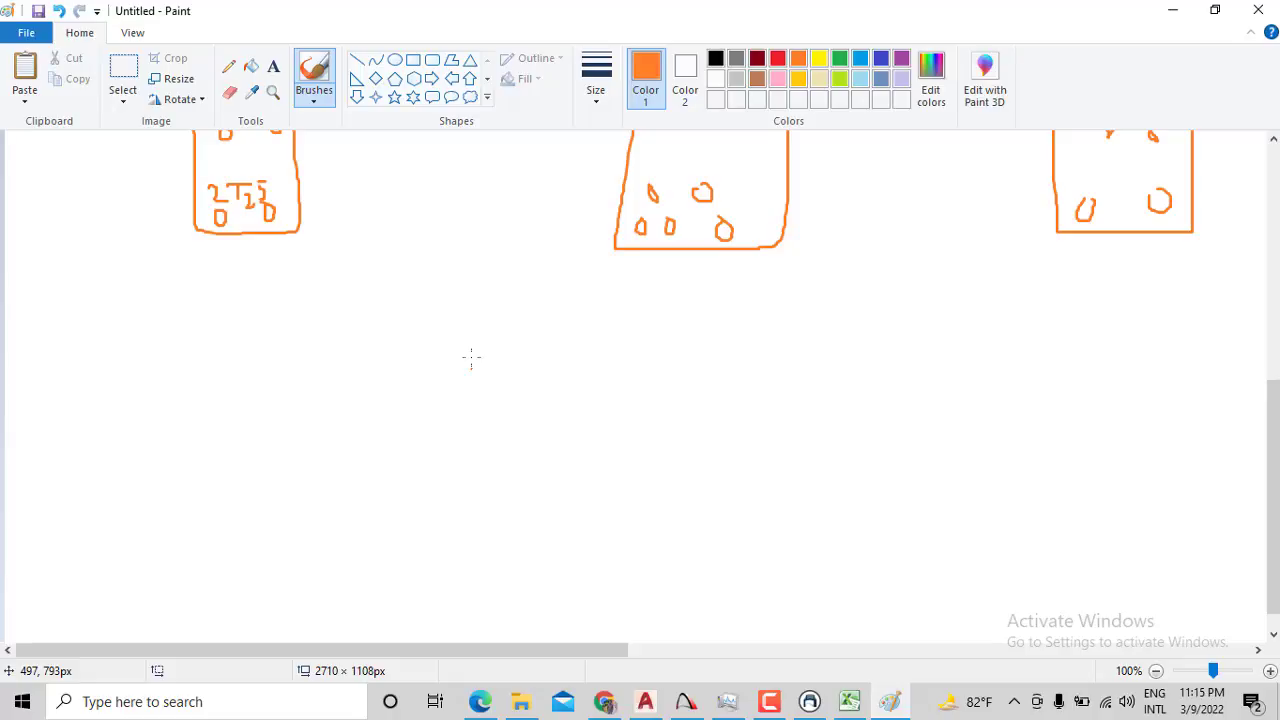
mouse_move(514, 337)
mouse_down()
mouse_move(514, 392)
mouse_move(551, 333)
mouse_move(681, 391)
mouse_up()
mouse_move(707, 343)
mouse_down()
mouse_move(716, 375)
mouse_move(736, 383)
mouse_move(806, 342)
mouse_move(818, 365)
mouse_up()
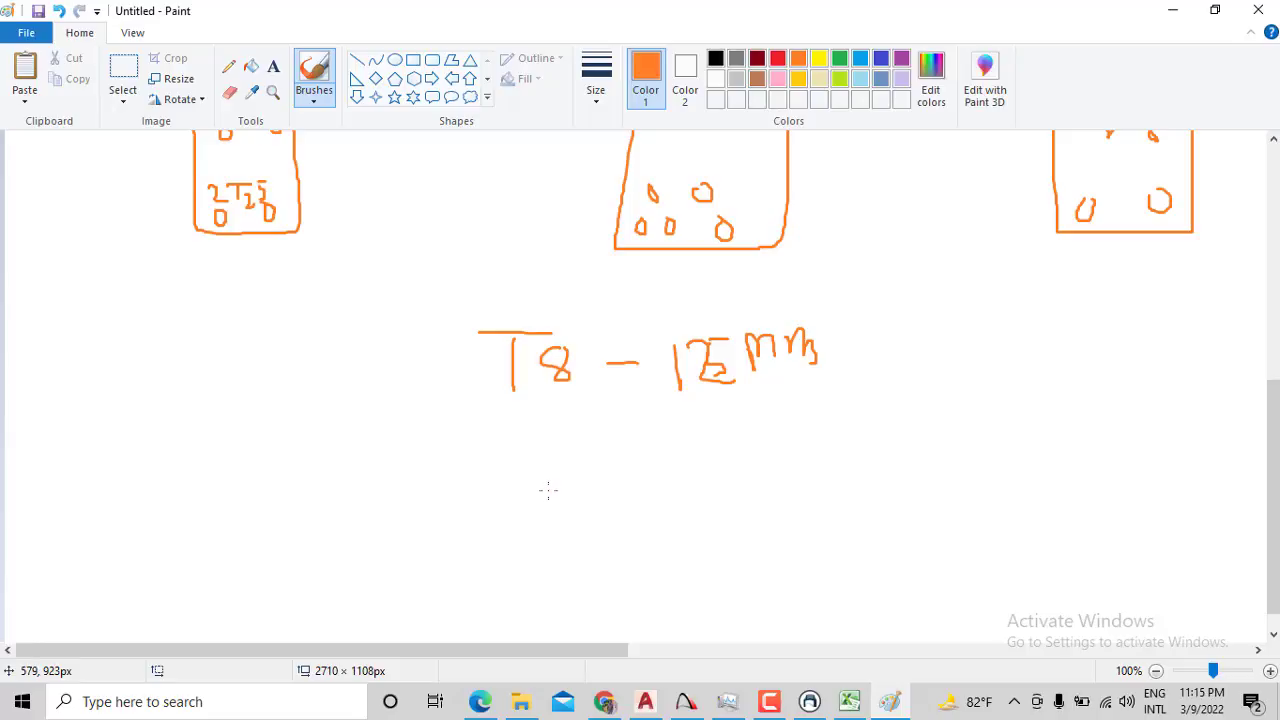
After checking the PDF, write the comparison "16 < 23" in orange
click(480, 701)
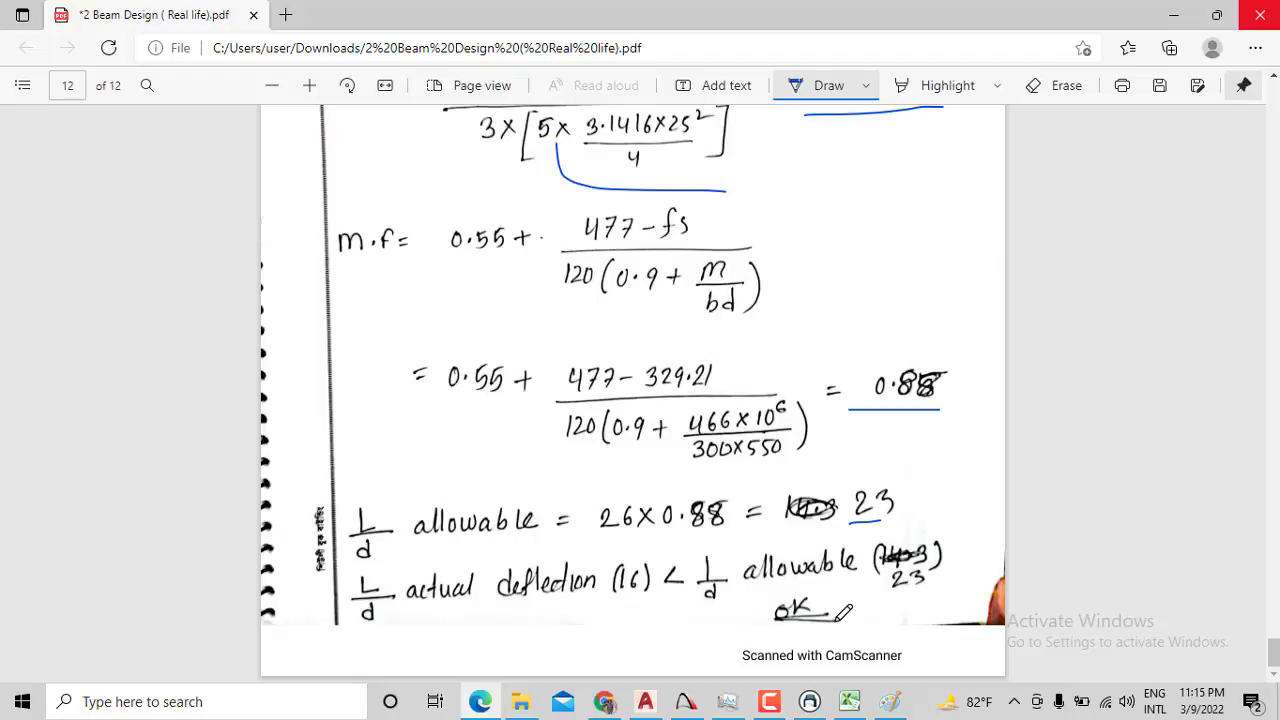
click(888, 700)
mouse_move(680, 478)
mouse_down()
mouse_move(682, 530)
mouse_move(730, 514)
mouse_up()
mouse_move(828, 452)
mouse_down()
mouse_move(832, 510)
mouse_move(897, 510)
mouse_up()
drag(906, 453, 926, 493)
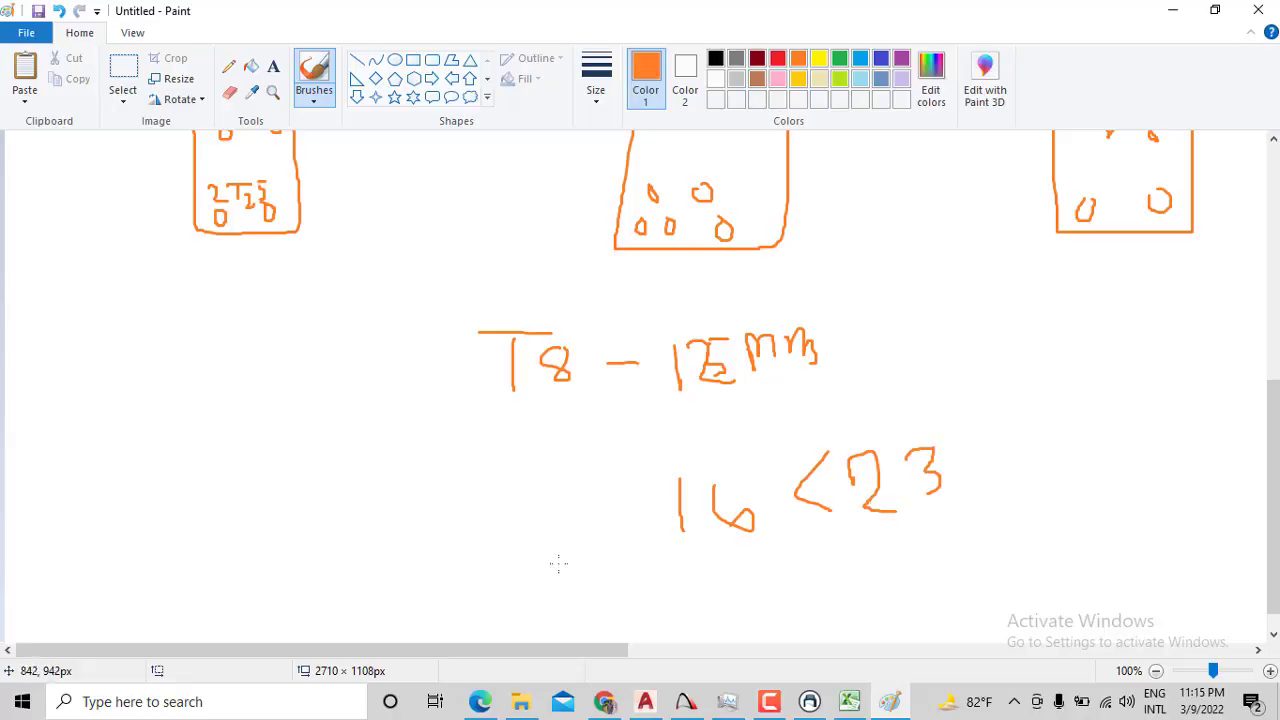
Write "ok" beneath the 16 < 23 comparison
drag(366, 522, 396, 510)
drag(756, 562, 802, 610)
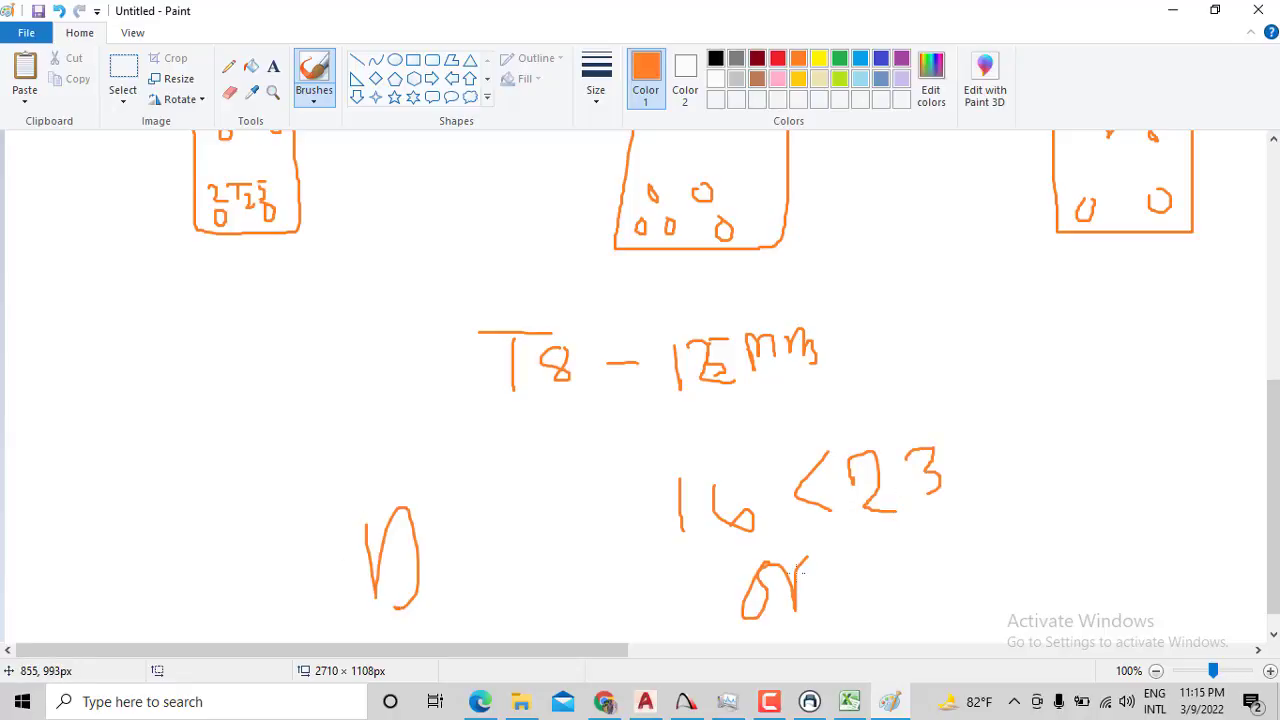
drag(826, 566, 830, 602)
scroll(846, 565, up, 5)
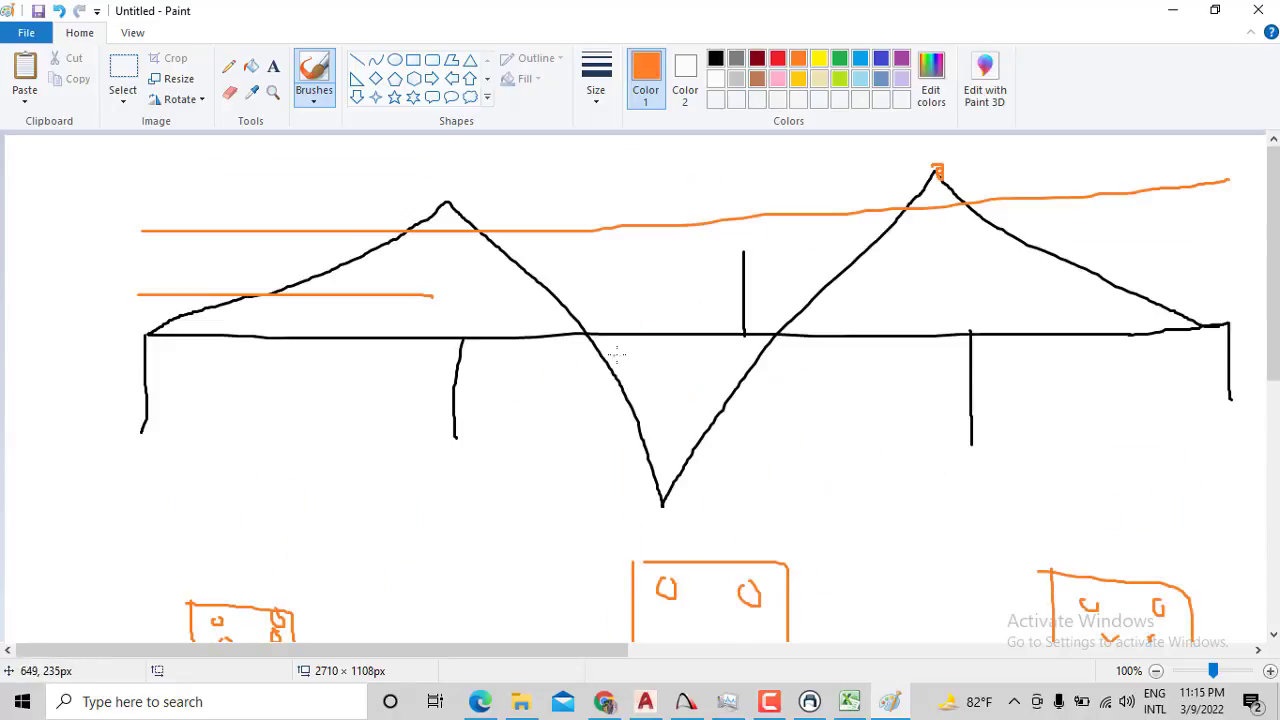
Close Paint without saving, then close the beam design PDF in Edge, confirming Leave
click(1272, 10)
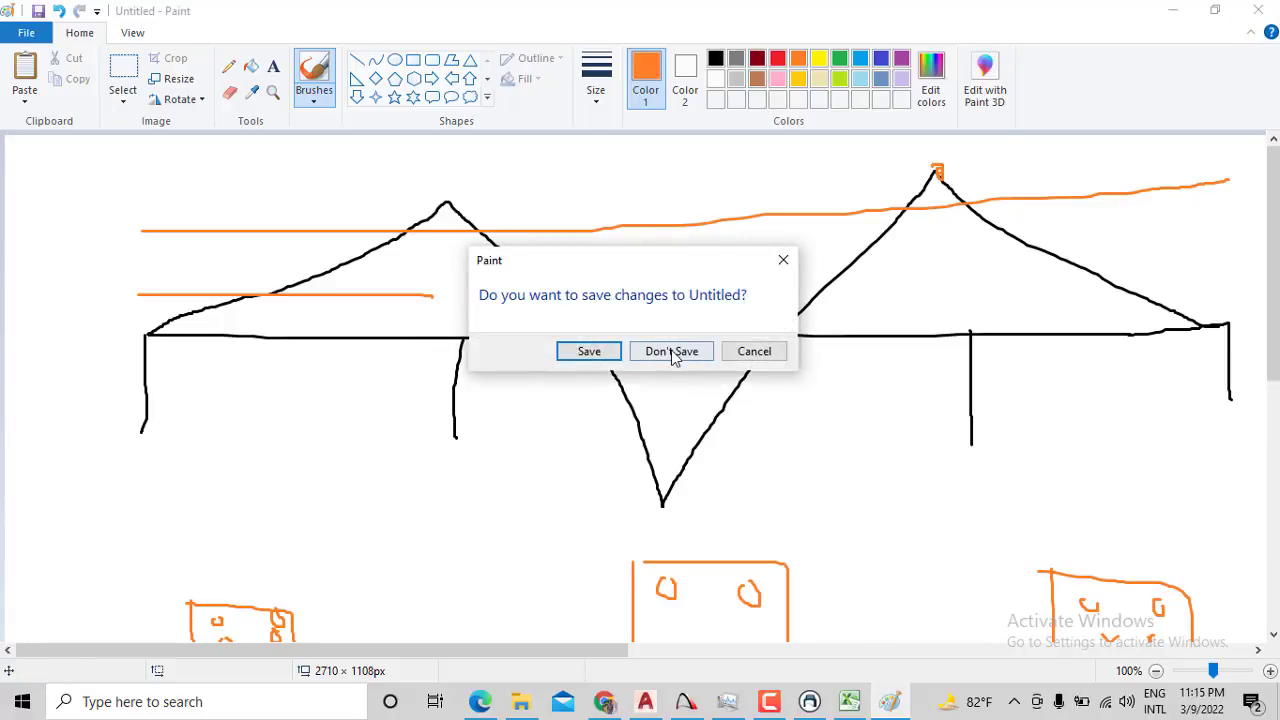
click(672, 352)
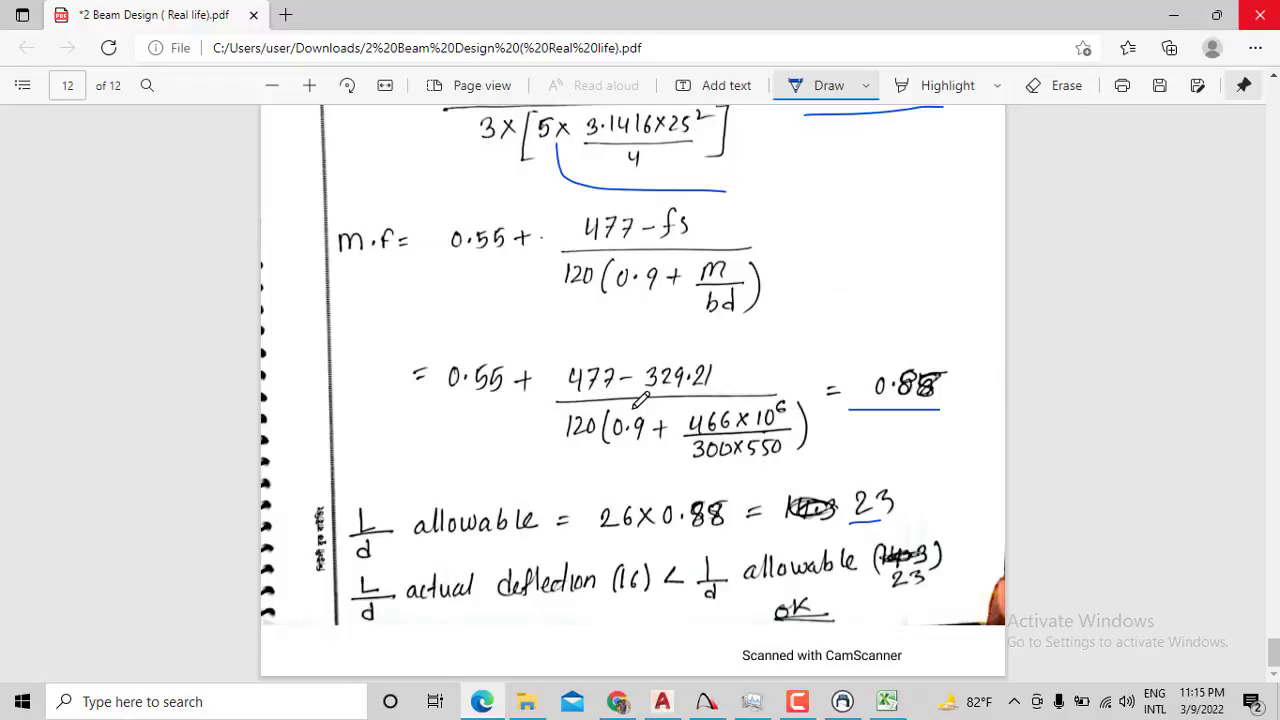
scroll(582, 414, up, 5)
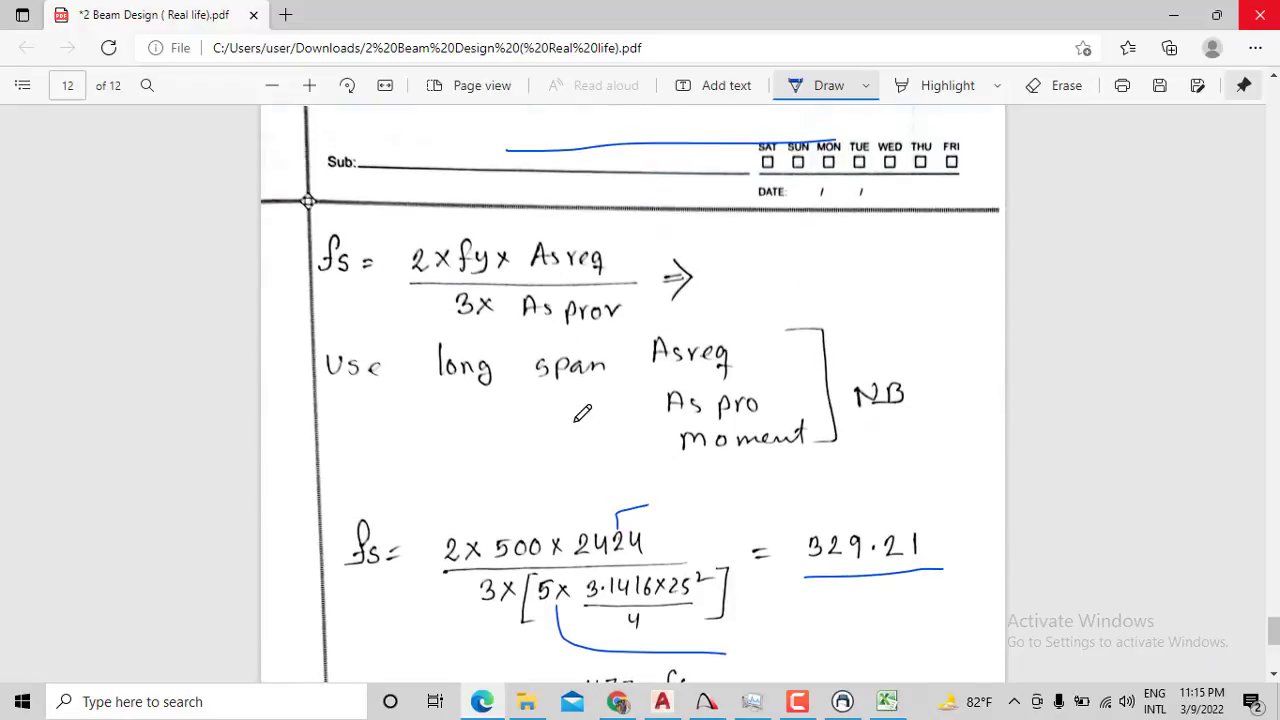
scroll(585, 410, up, 4)
scroll(563, 430, up, 4)
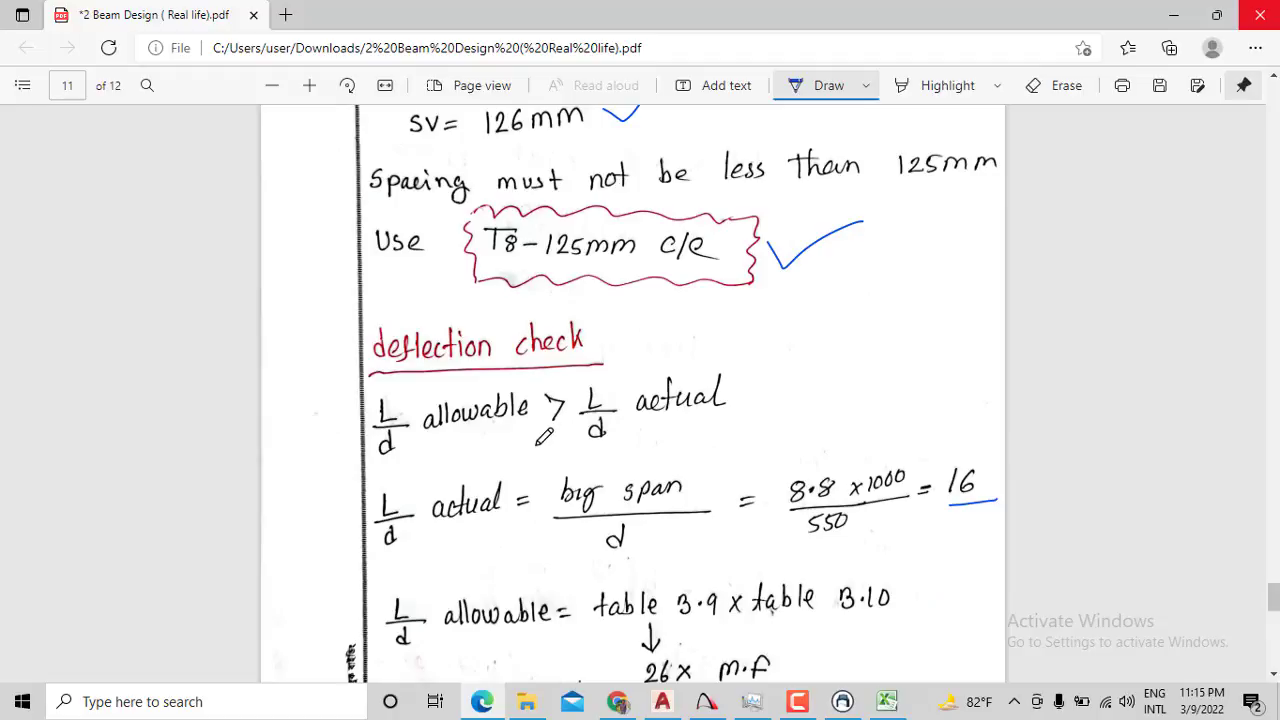
click(1260, 14)
click(724, 188)
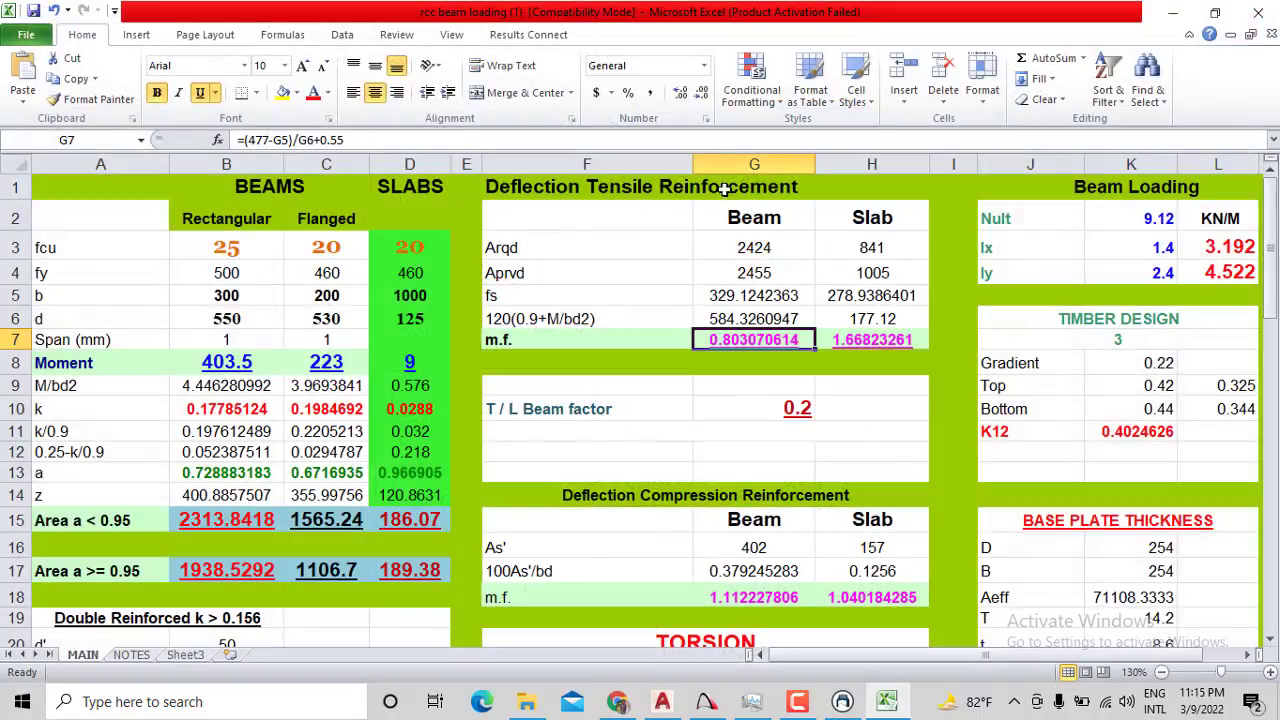
Close Excel and Frame Analysis without saving, close CalcPad, and refresh the desktop
click(1240, 14)
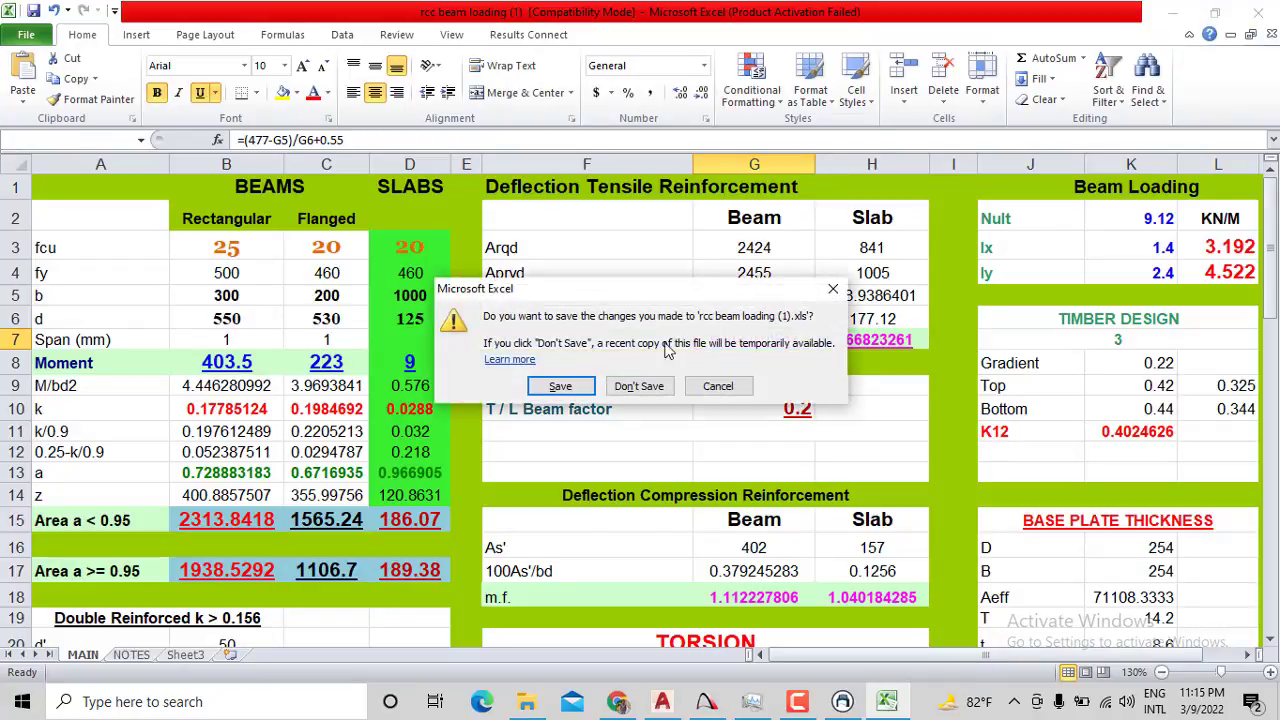
click(646, 393)
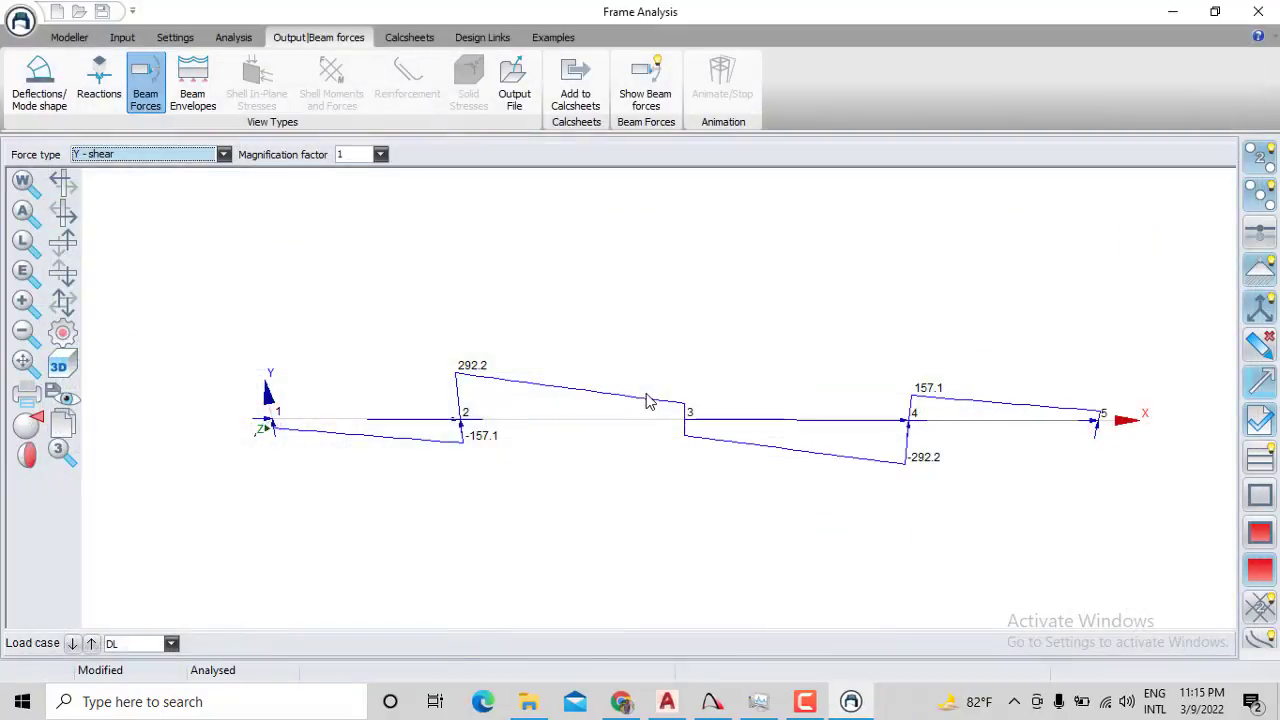
click(1262, 8)
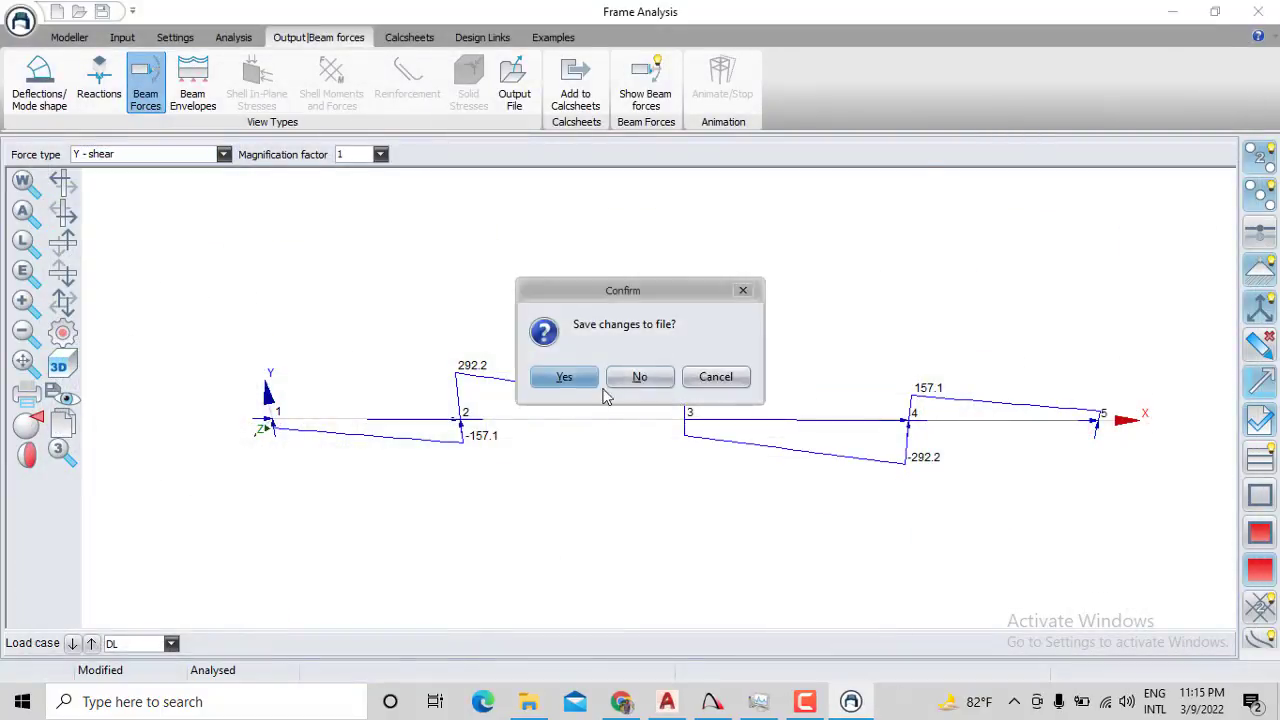
click(652, 380)
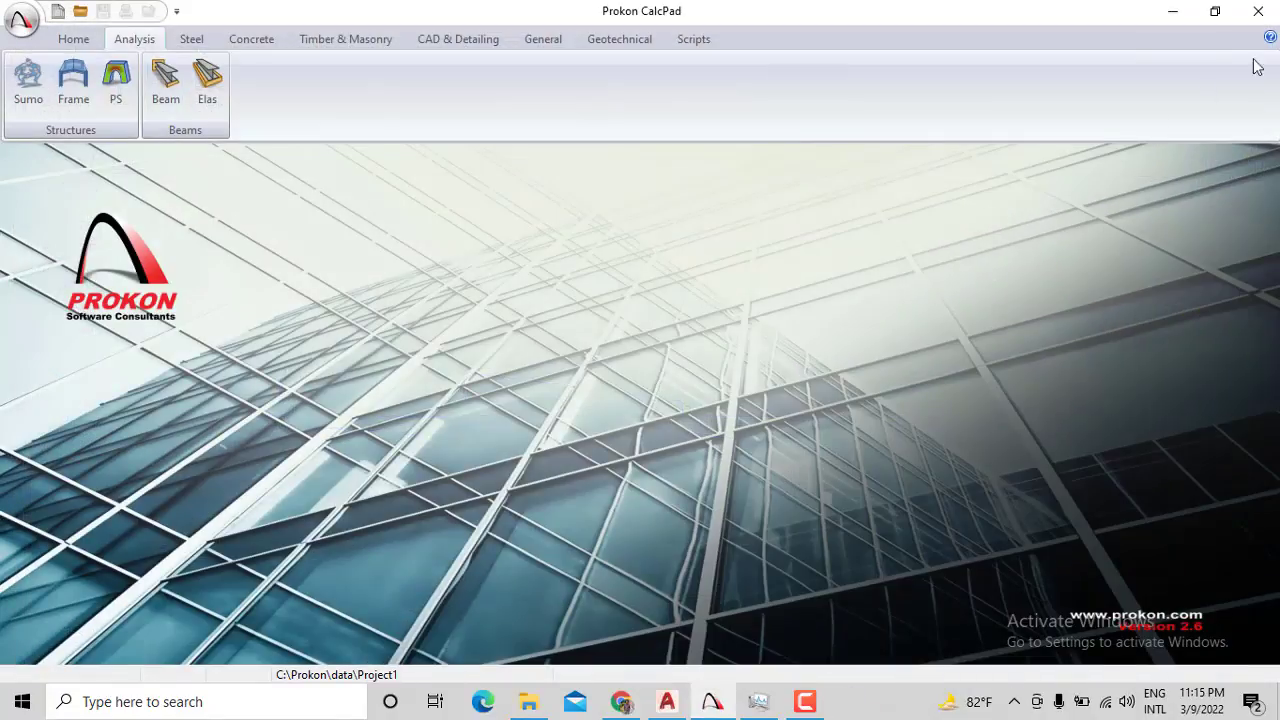
click(1262, 10)
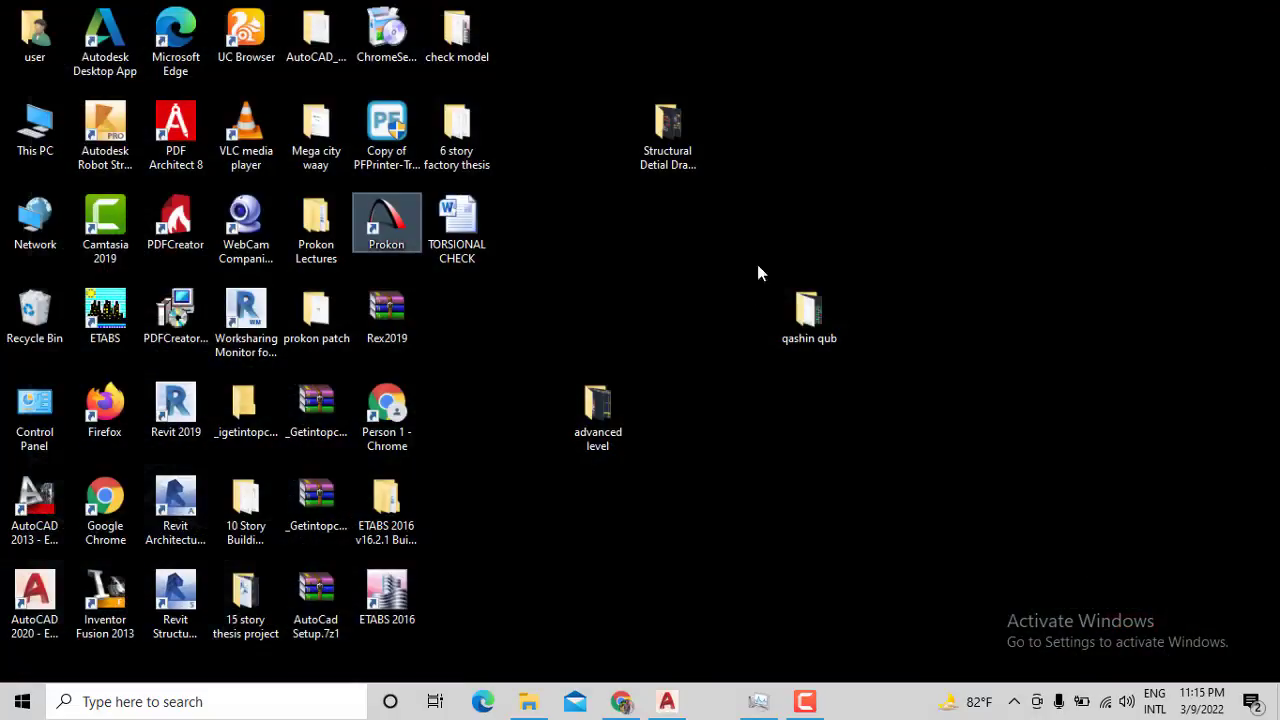
right_click(945, 104)
click(970, 158)
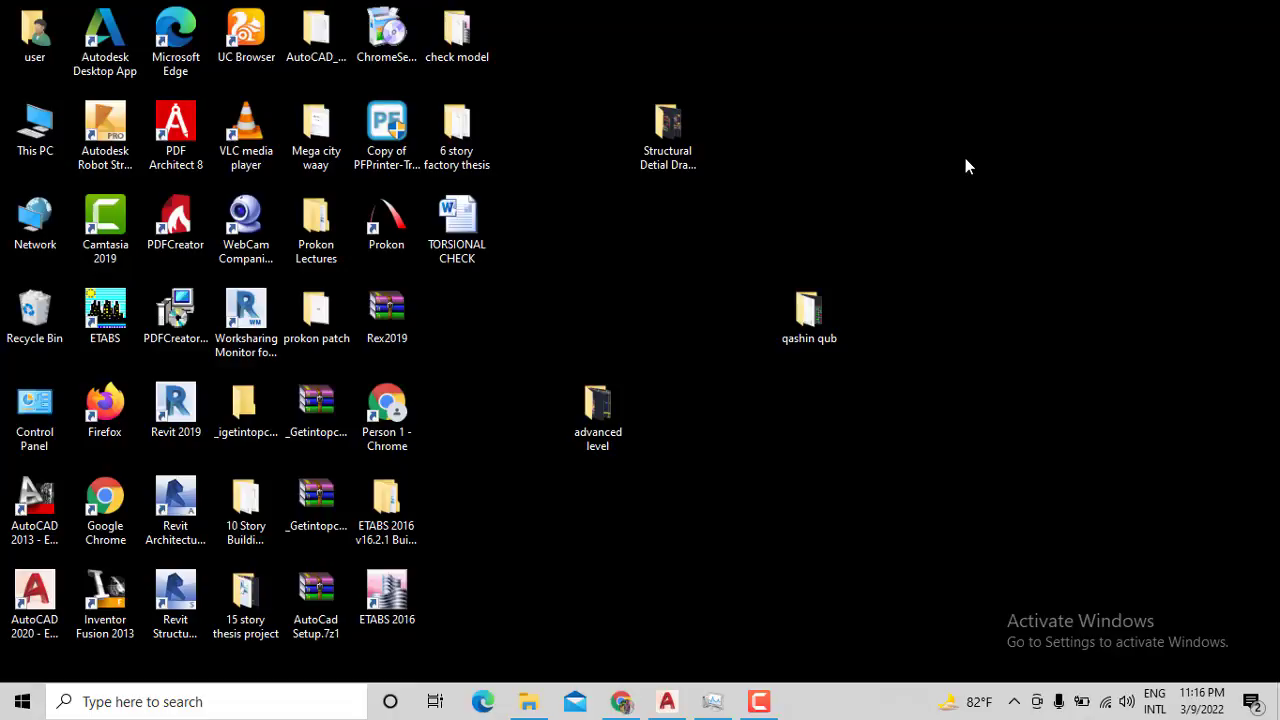
Window-select the C1–C2 beam, then exit AutoCAD without saving Layout_Group-1 728.dwg
click(667, 701)
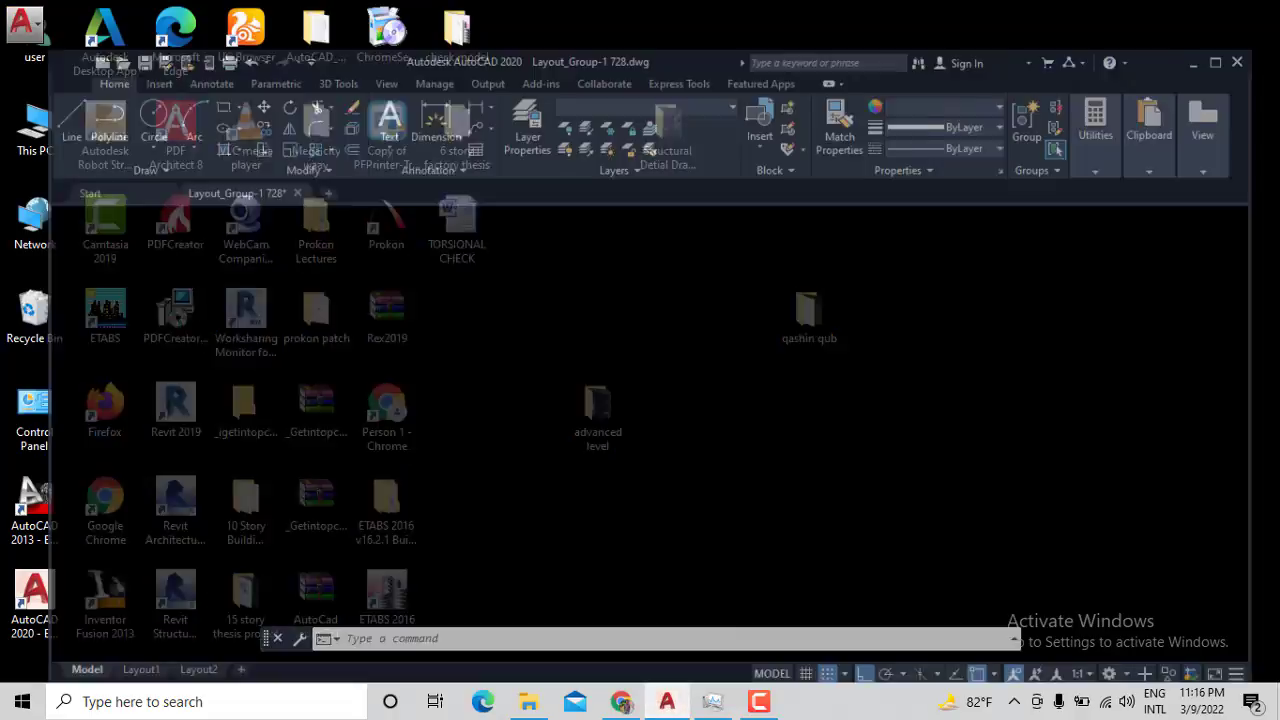
scroll(430, 445, down, 2)
scroll(428, 443, up, 6)
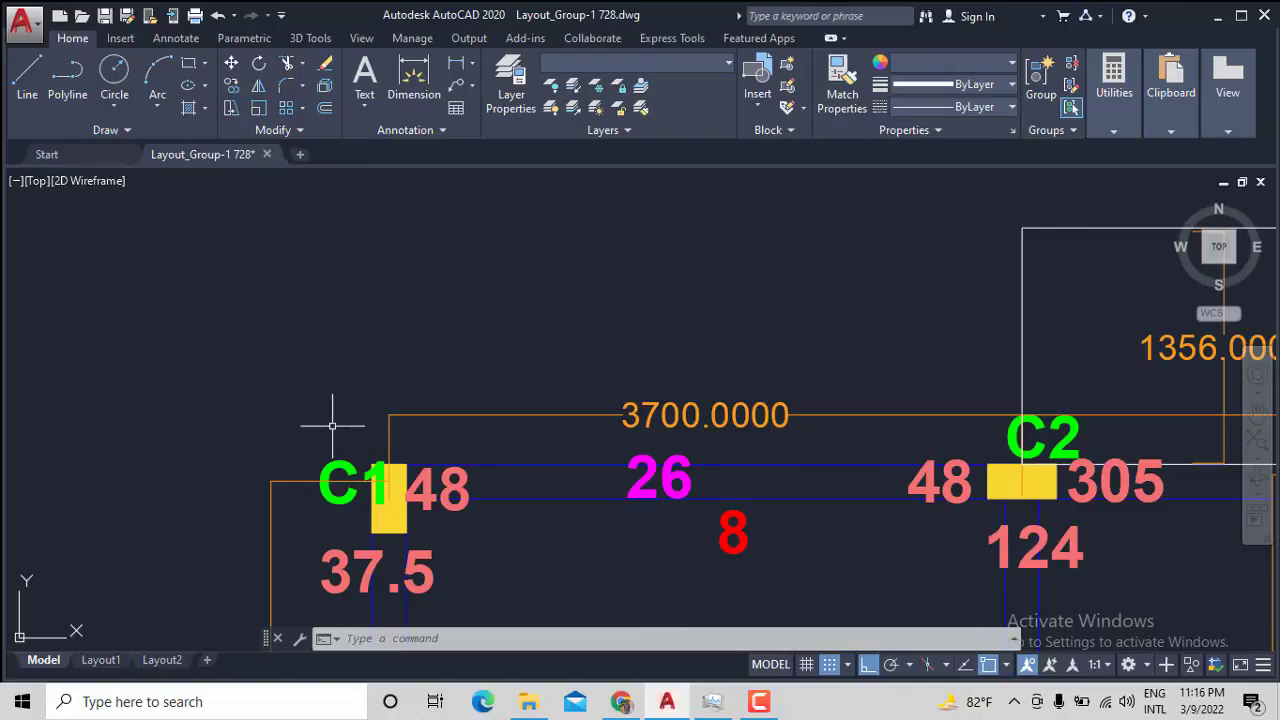
scroll(332, 425, down, 3)
mouse_move(312, 397)
mouse_down()
mouse_move(668, 452)
mouse_move(282, 401)
mouse_up()
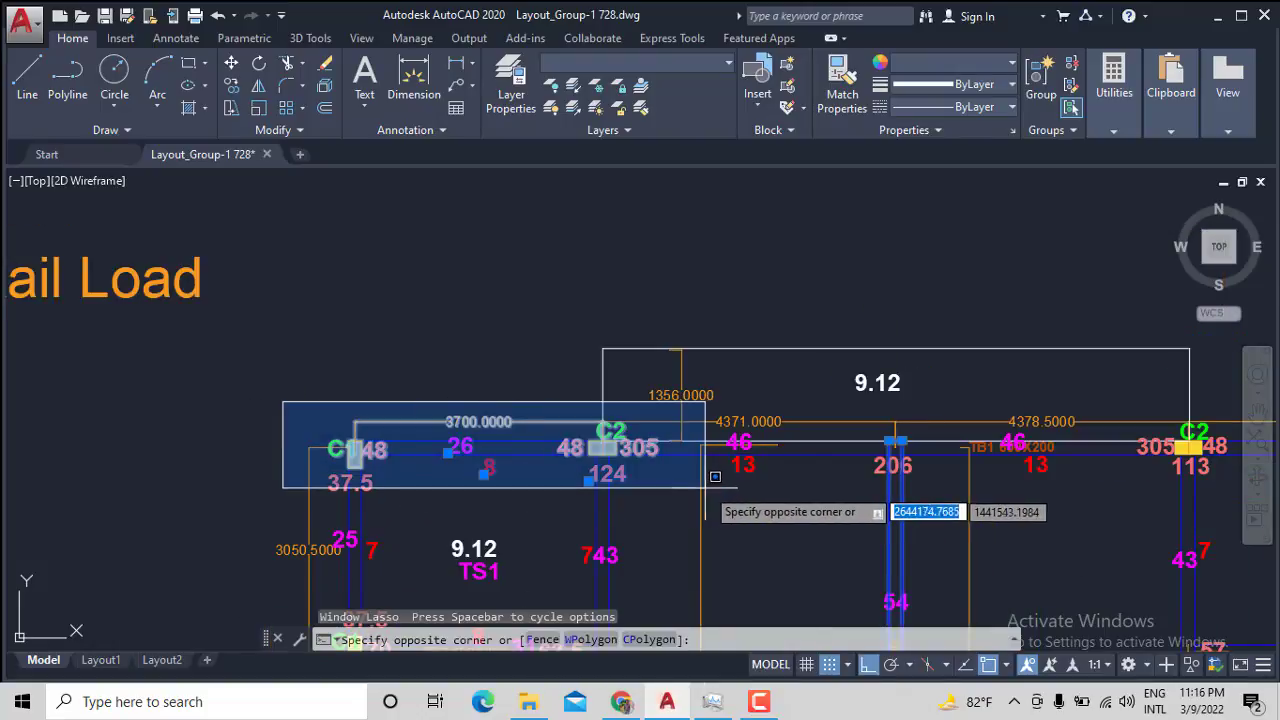
click(591, 469)
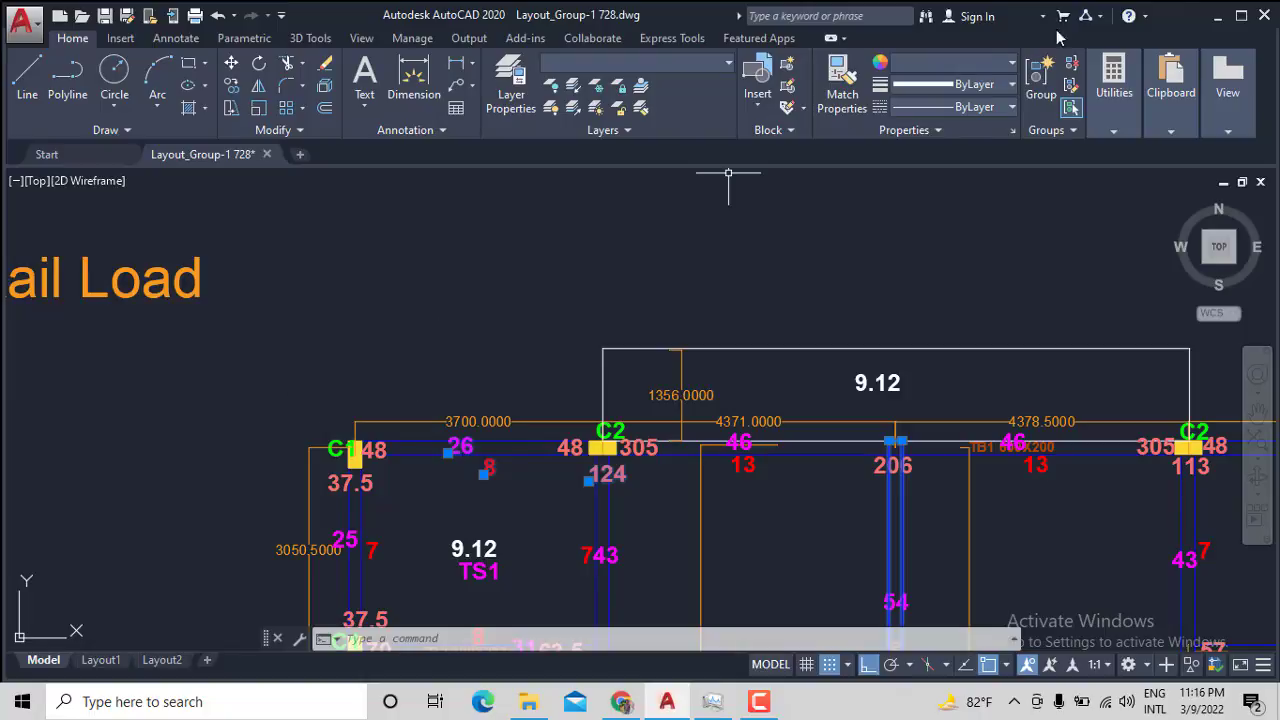
click(1262, 16)
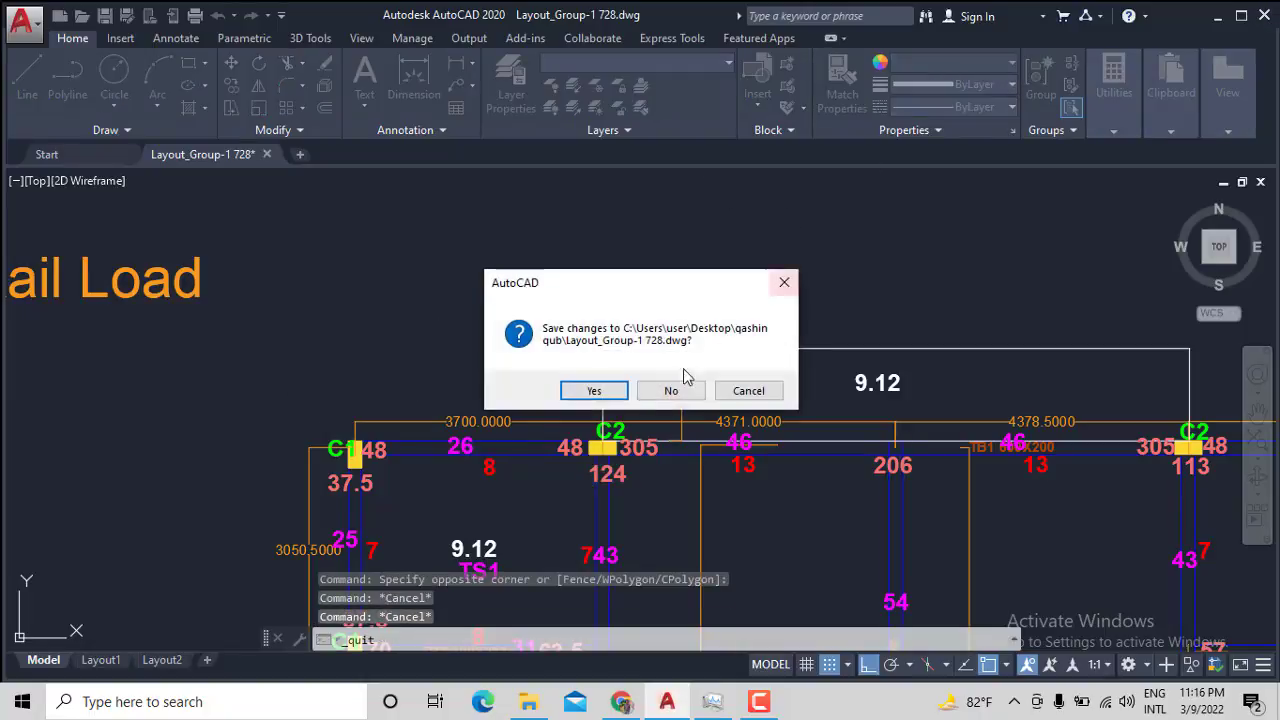
click(660, 392)
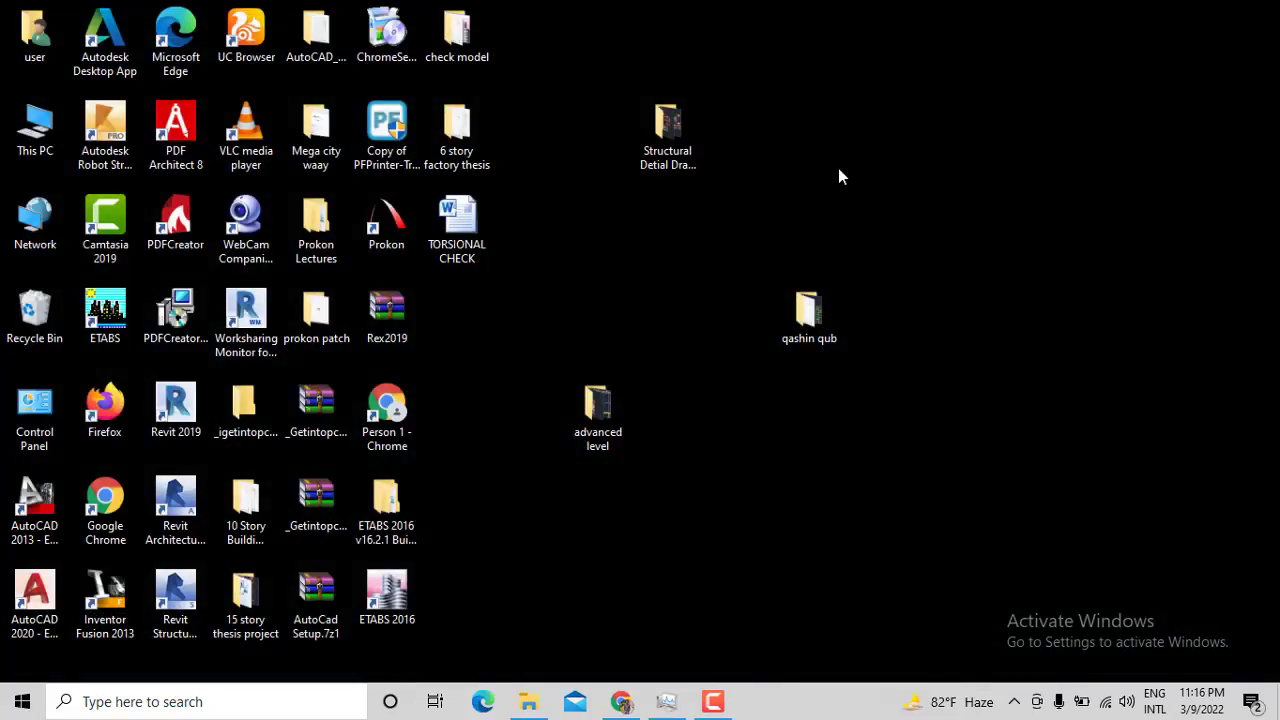
Refresh the Windows desktop and bring up the Camtasia recording controls from the tray
right_click(838, 168)
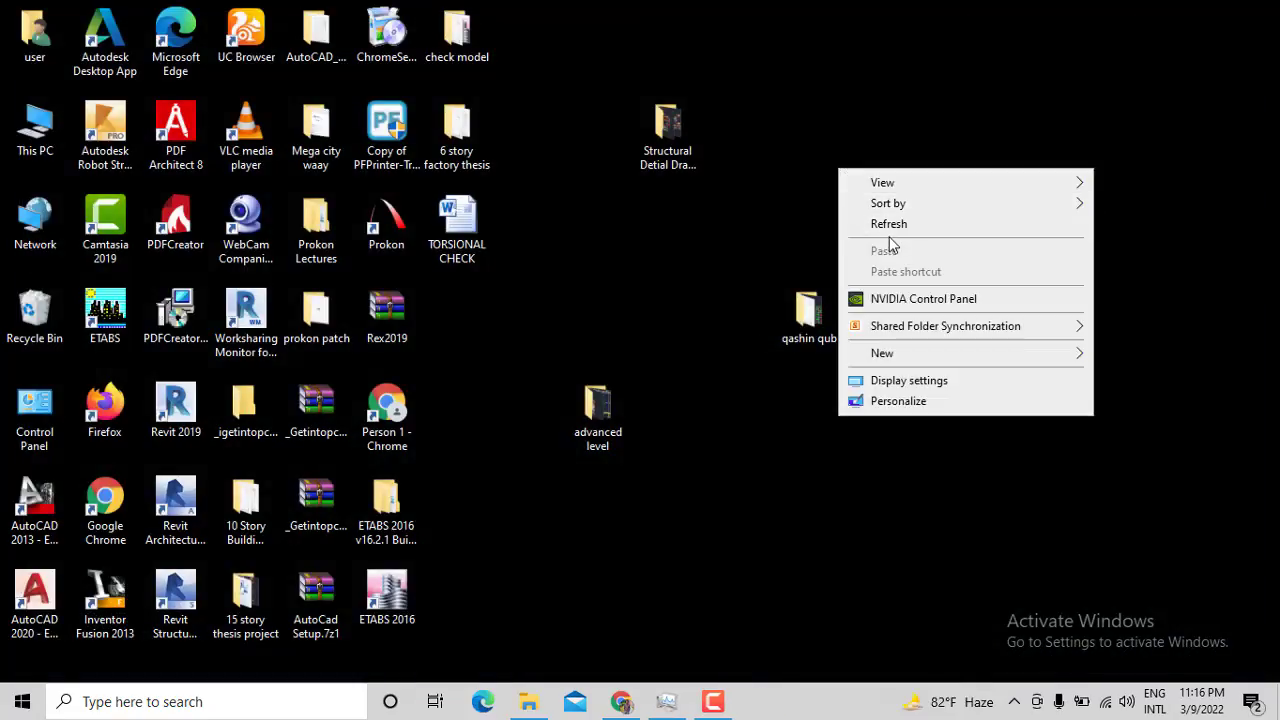
click(889, 226)
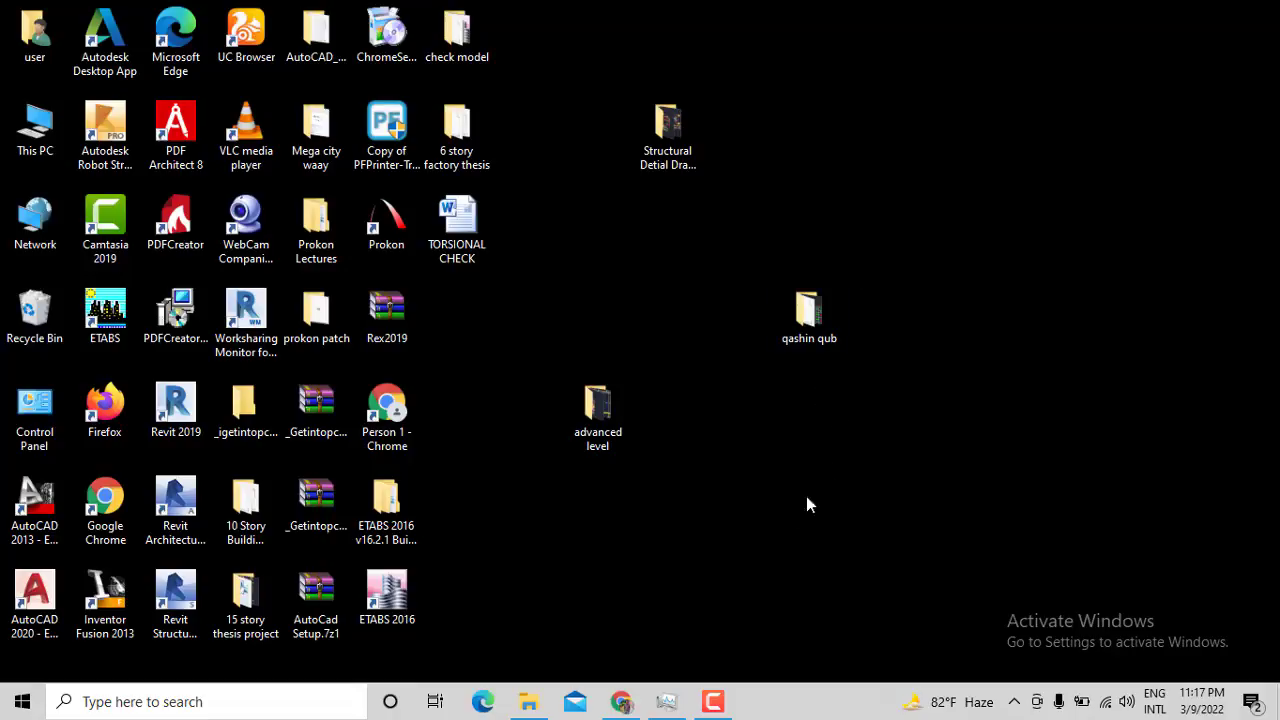
click(712, 701)
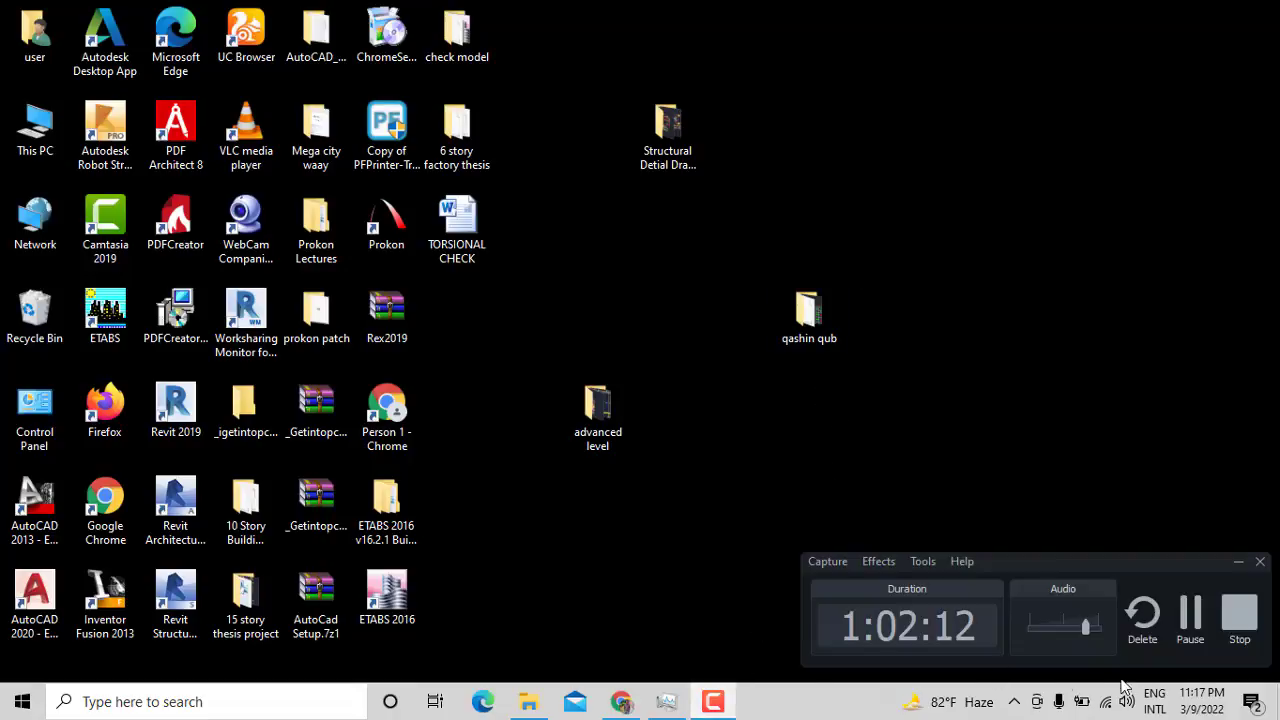